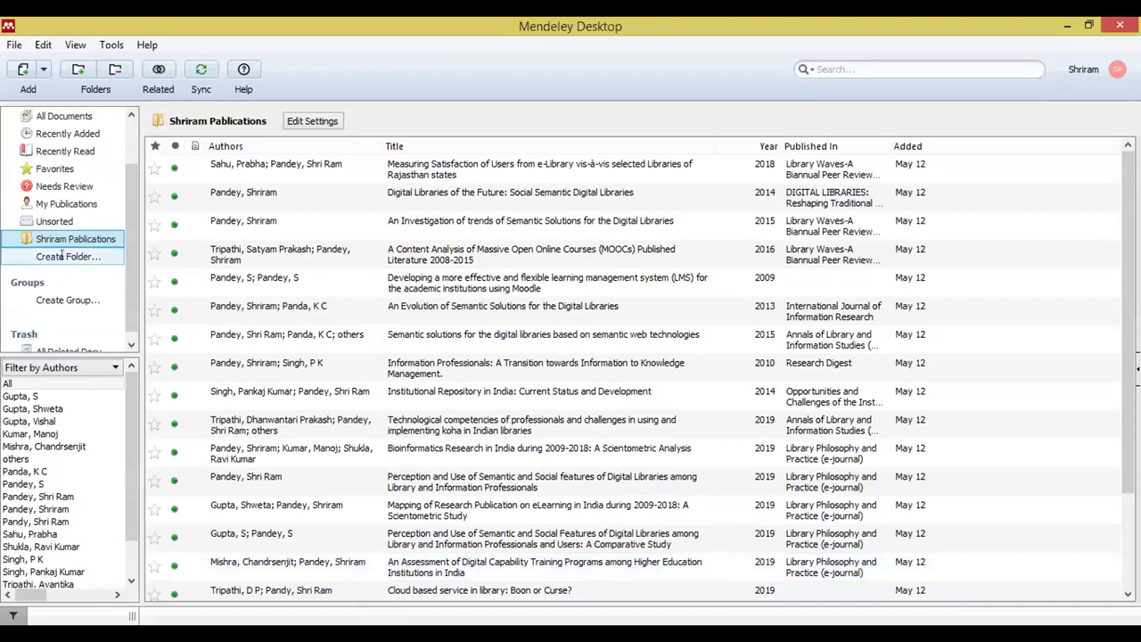
# Step: Create an empty library folder named 'Eugene Garfiled' and restore the window from full screen
pyautogui.click(74, 257)
pyautogui.write('Eug')
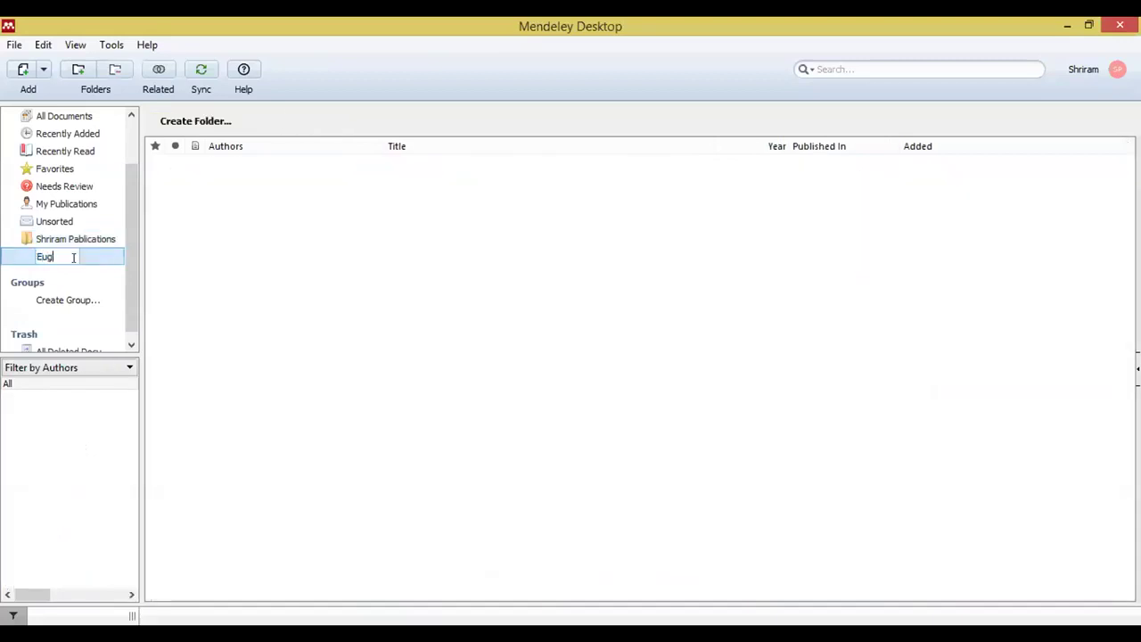
pyautogui.write('ene Fle')
pyautogui.press('BackSpace')
pyautogui.press('BackSpace')
pyautogui.press('BackSpace')
pyautogui.write('Garfiled')
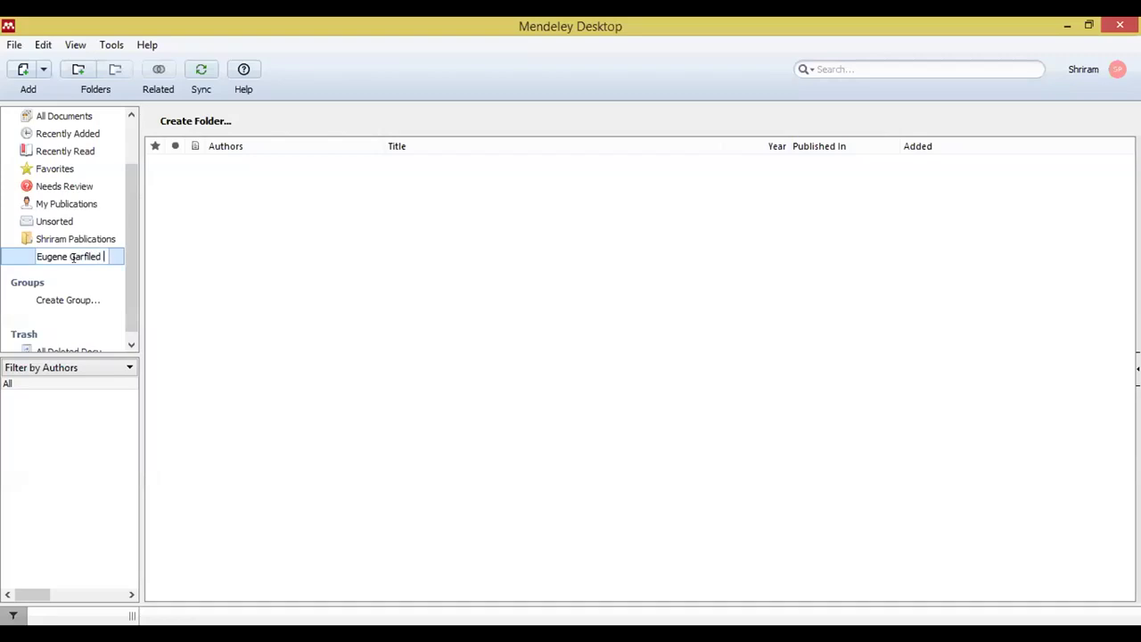
pyautogui.press('Return')
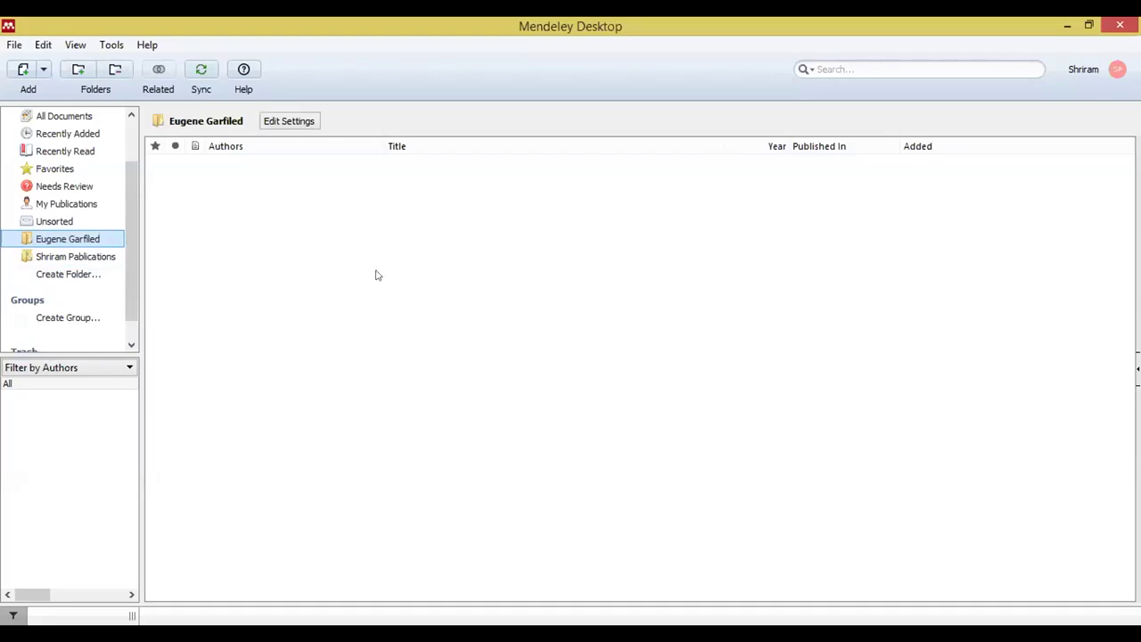
pyautogui.click(1083, 32)
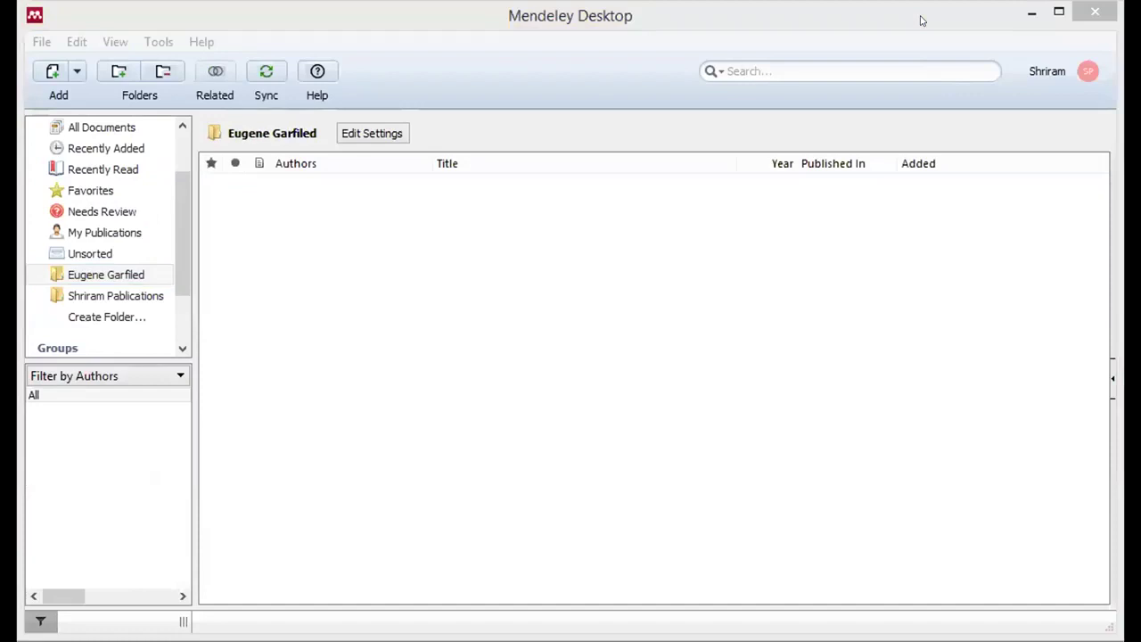
# Step: Drag the five Eugene Garfield PDFs into the Eugene Garfiled folder's document list
pyautogui.moveTo(923, 20); pyautogui.dragTo(352, 274)
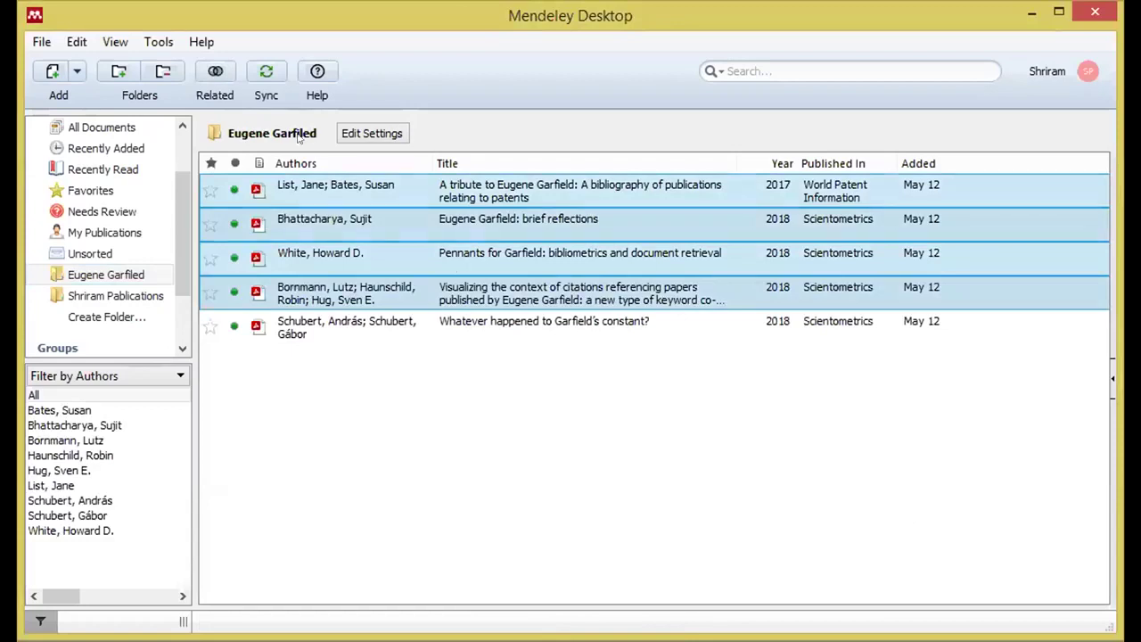
pyautogui.click(153, 41)
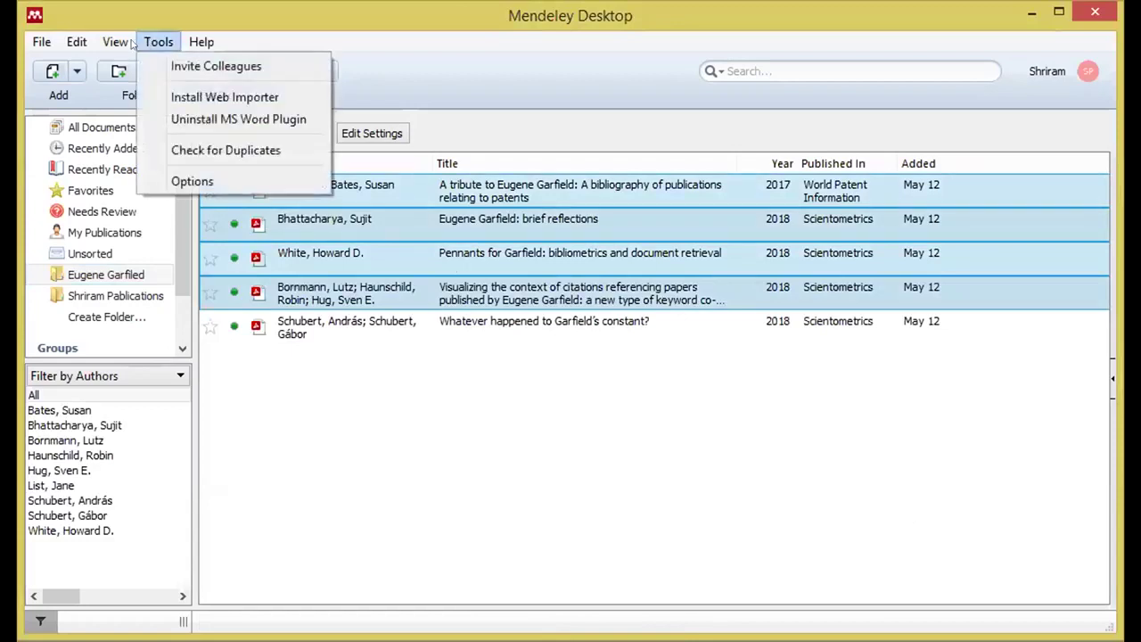
# Step: Confirm the citation style is APA 6th edition, leaving it unchanged
pyautogui.moveTo(116, 43)
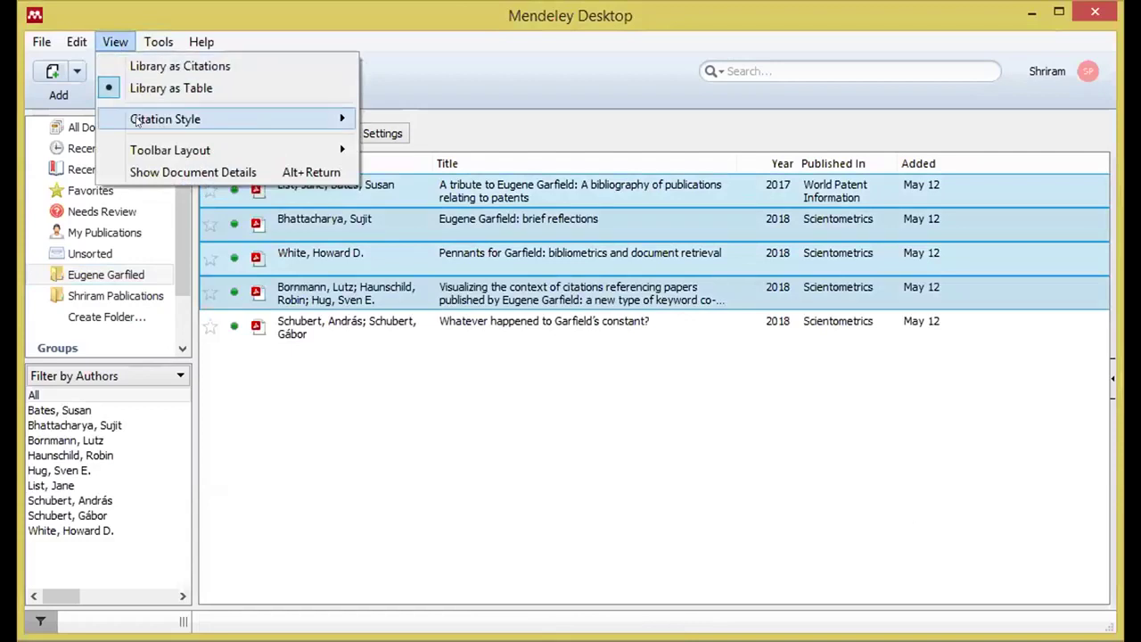
pyautogui.moveTo(136, 120)
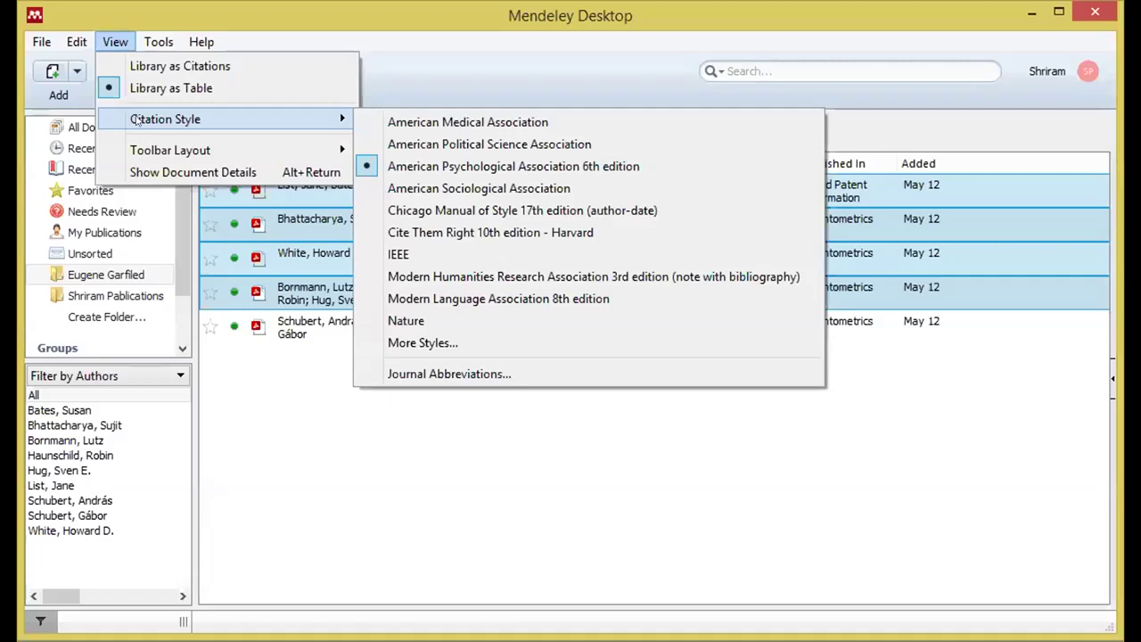
pyautogui.click(305, 395)
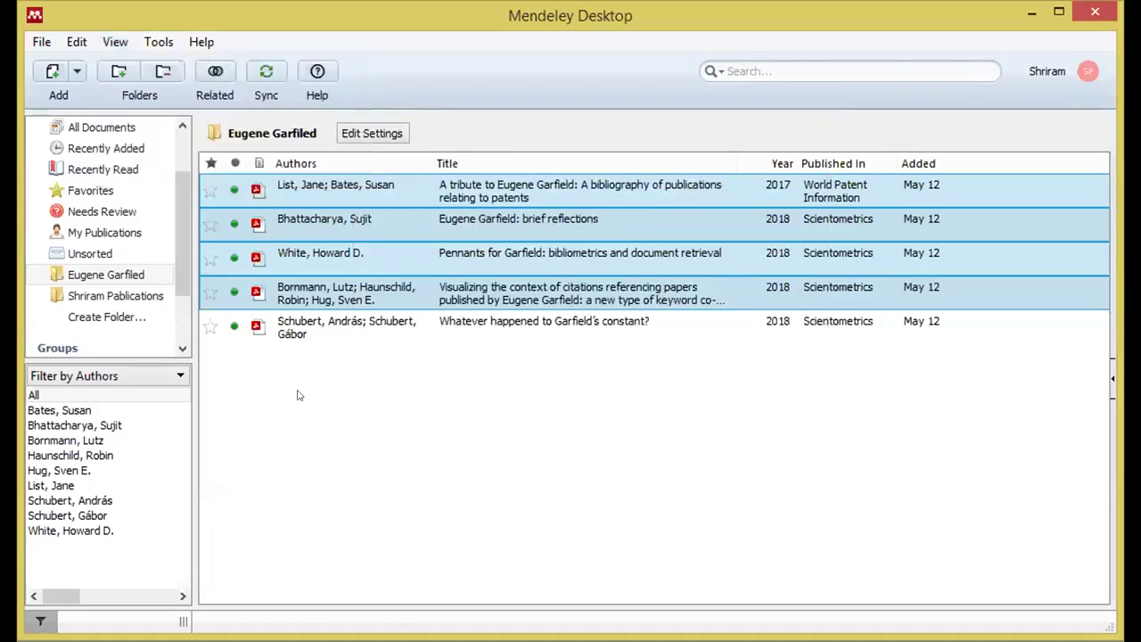
pyautogui.click(299, 395)
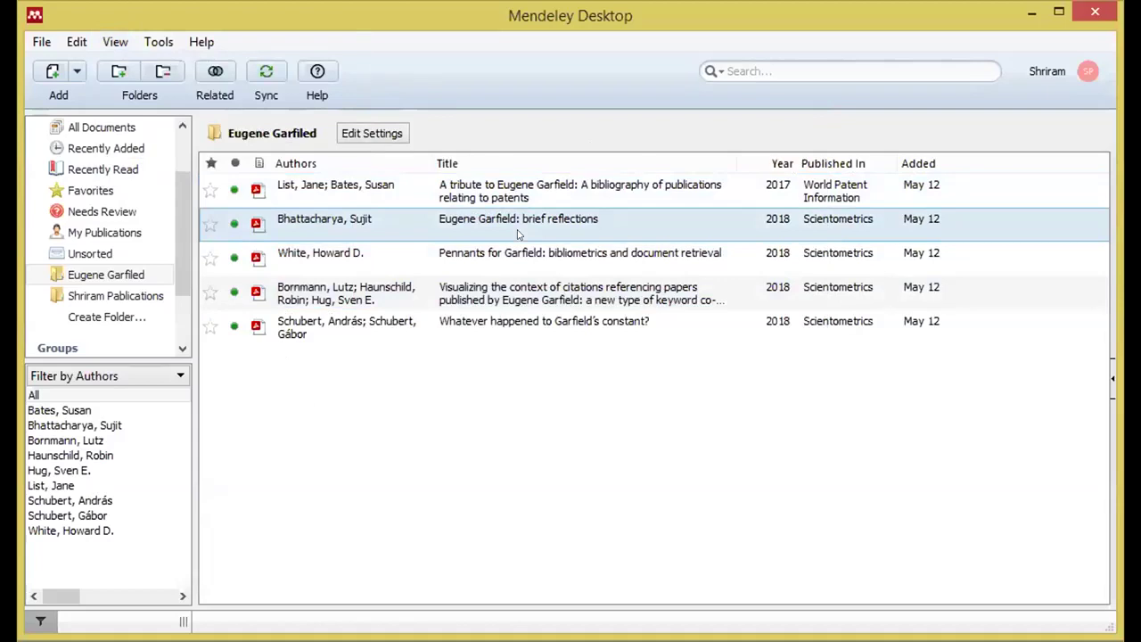
pyautogui.click(158, 41)
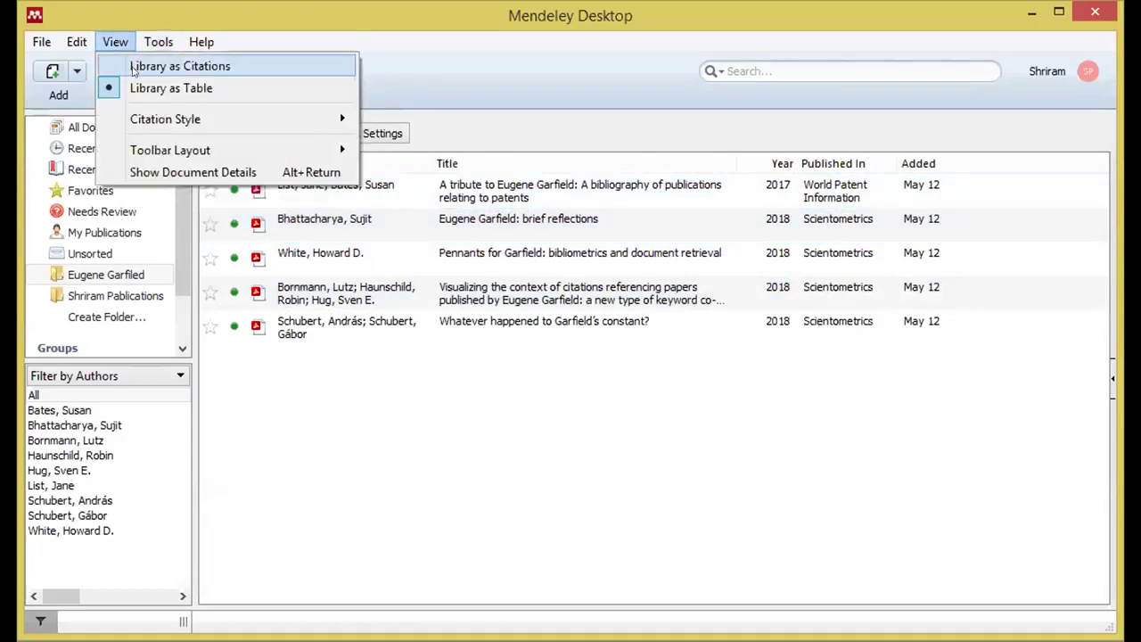
# Step: Switch to Library as Citations so the five papers appear in APA 6th format
pyautogui.click(134, 69)
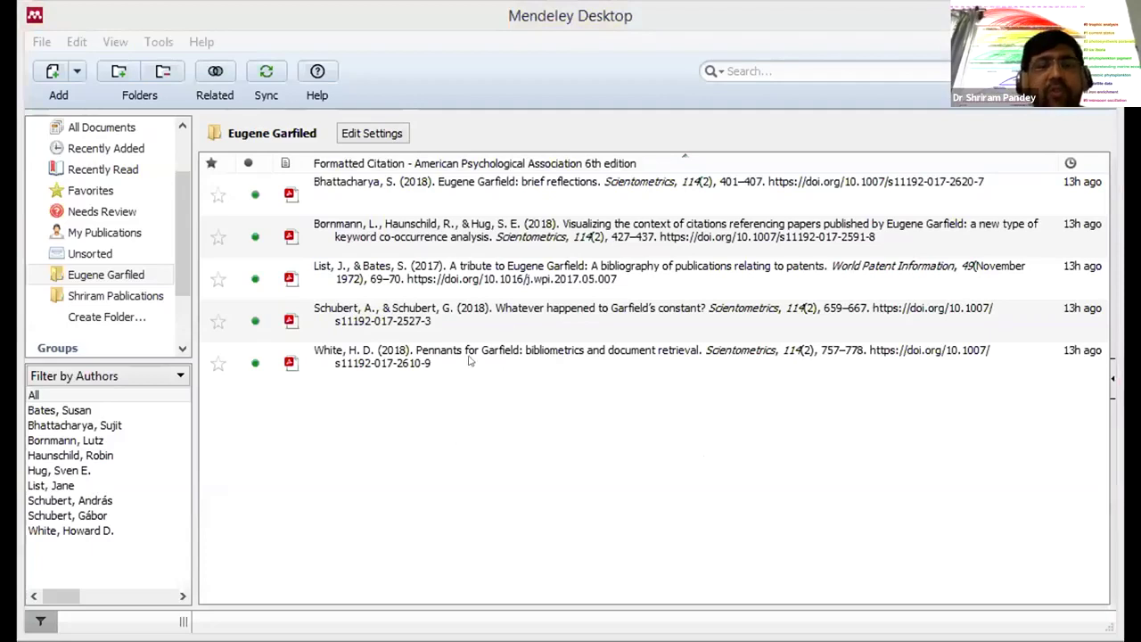
pyautogui.click(454, 429)
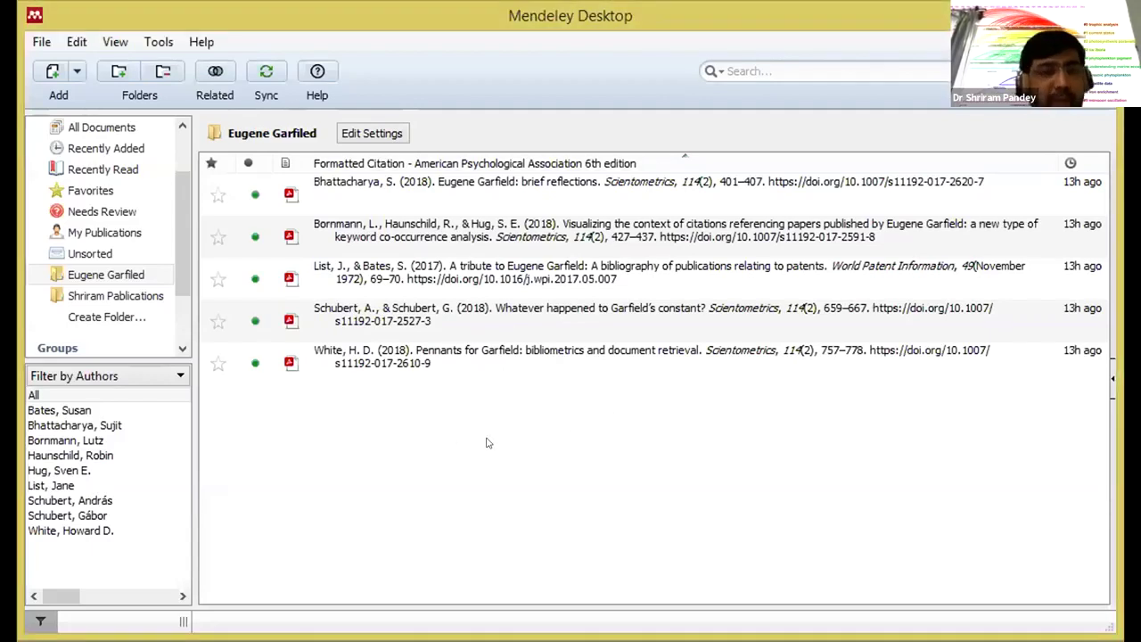
# Step: Select all five Garfield documents and copy them as formatted APA citations
pyautogui.click(380, 360)
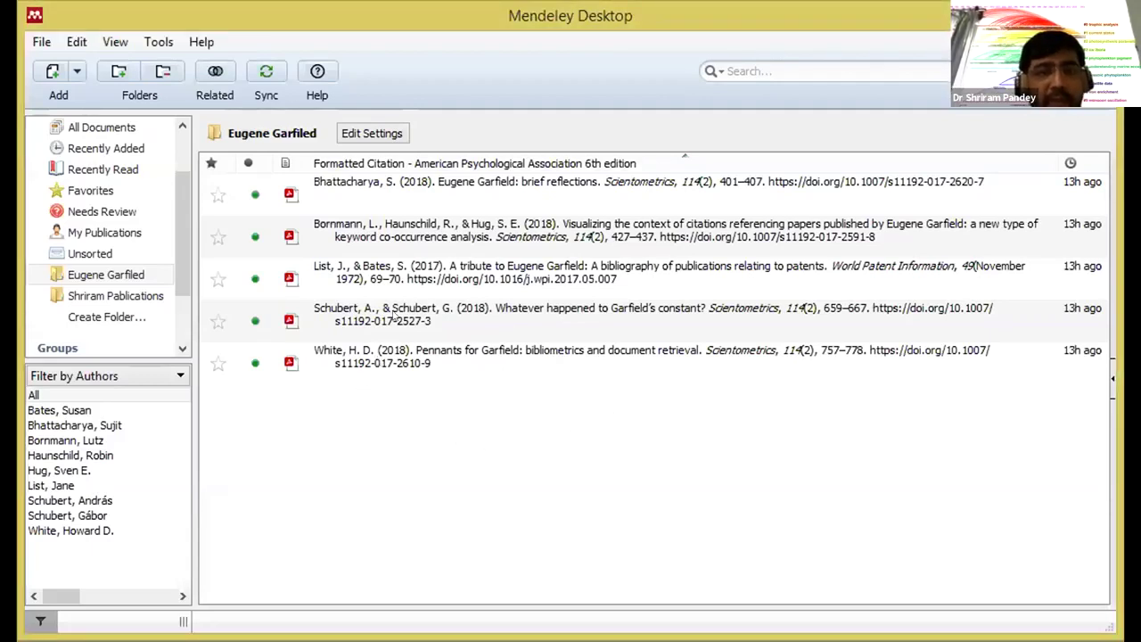
pyautogui.press('Up')
pyautogui.press('Up')
pyautogui.press('Up')
pyautogui.press('Up')
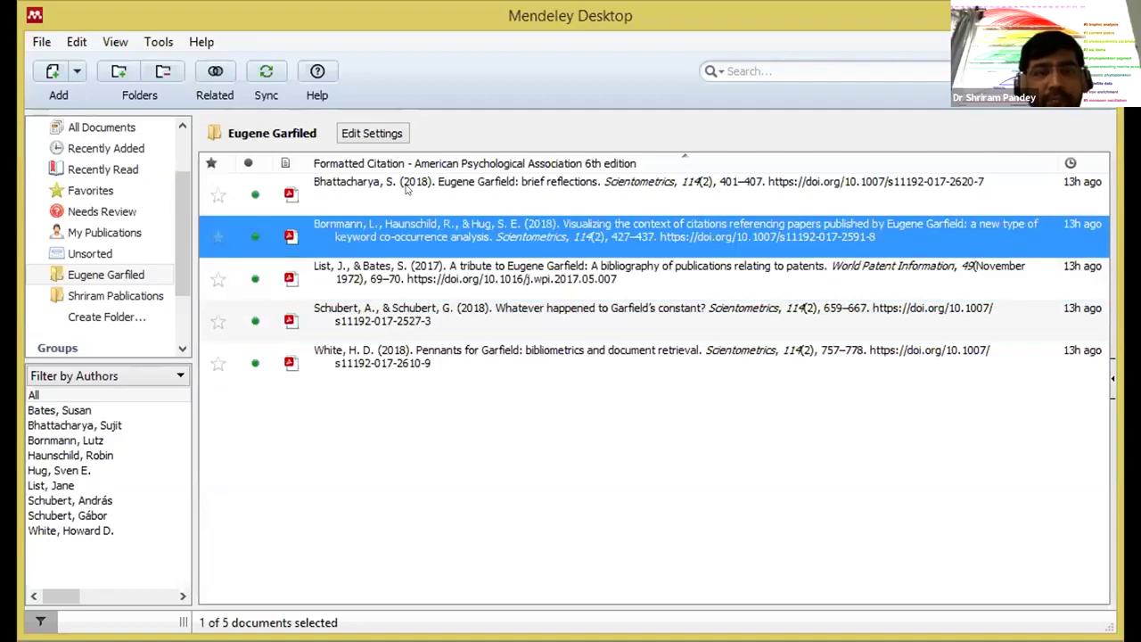
pyautogui.doubleClick(405, 183)
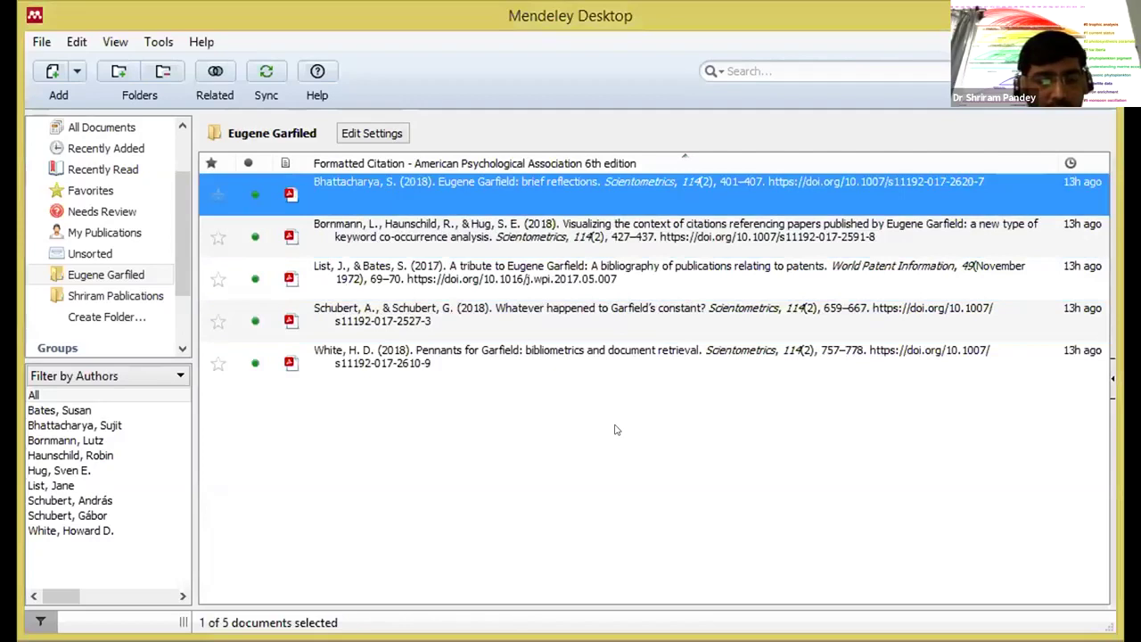
pyautogui.hotkey('ctrl', 'a')
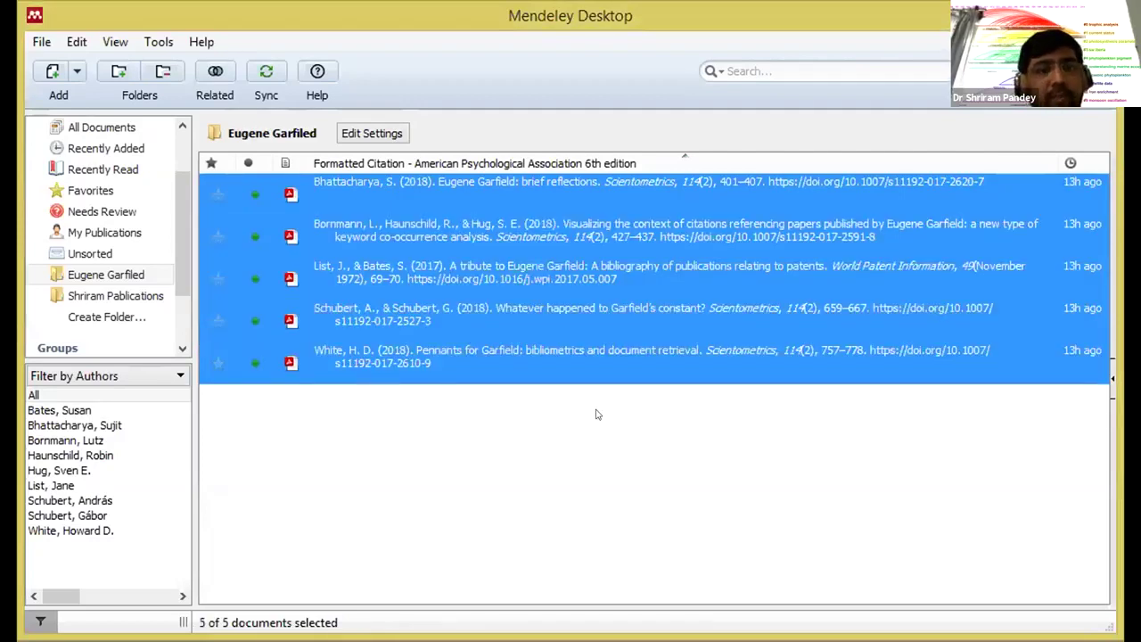
pyautogui.rightClick(416, 292)
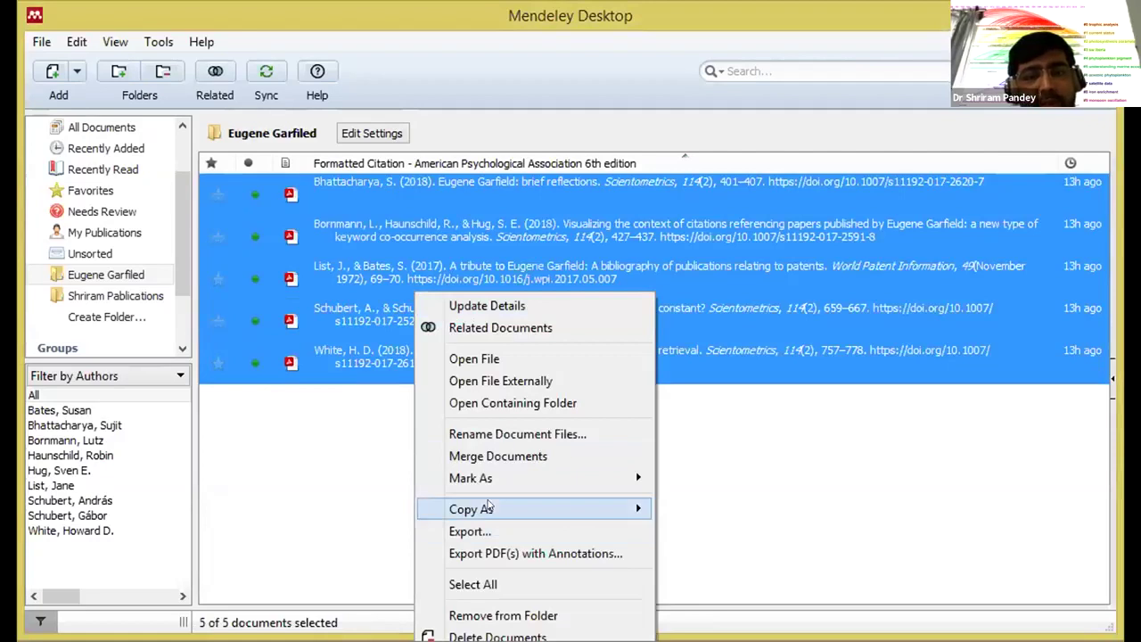
pyautogui.moveTo(489, 506)
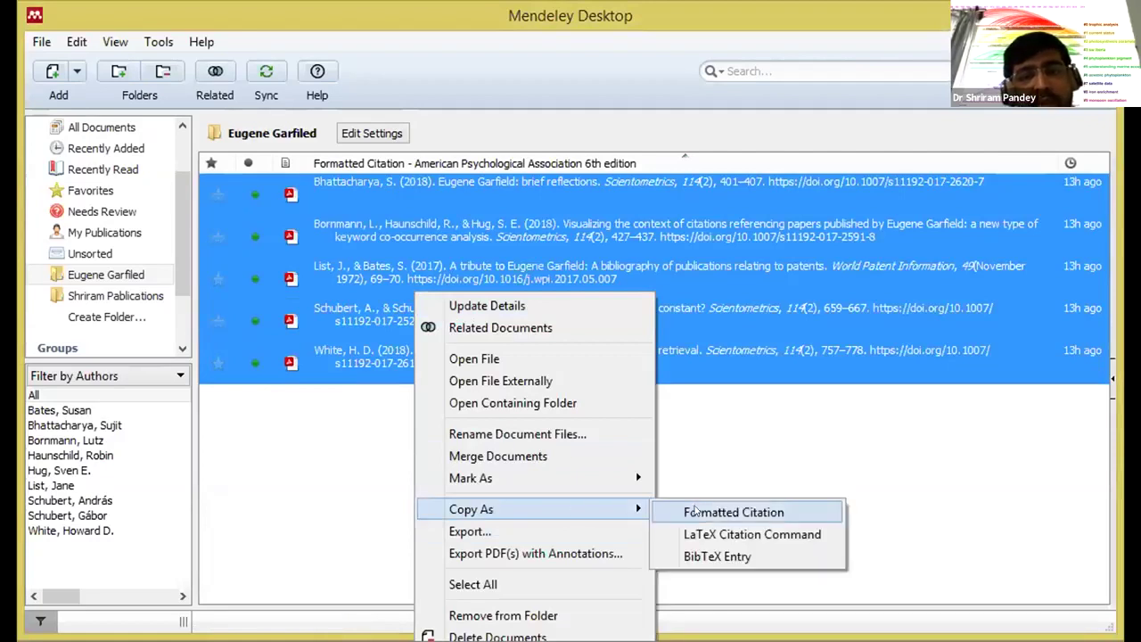
pyautogui.click(695, 511)
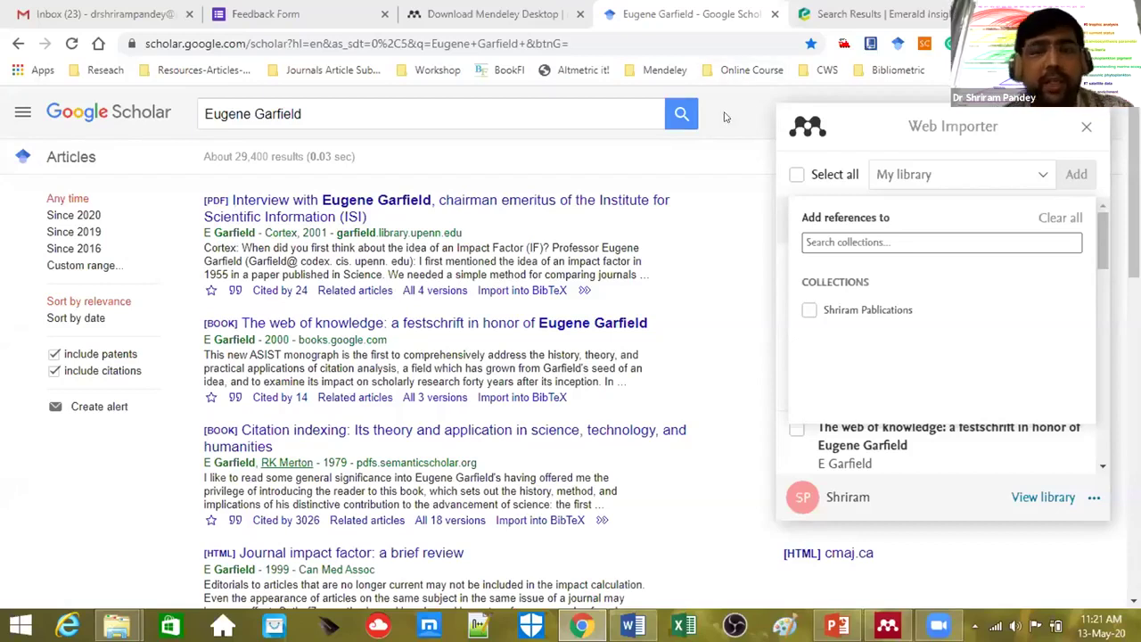
# Step: Rerun the Eugene Garfield Scholar search and review the Web Importer's 10 detected references
pyautogui.click(685, 116)
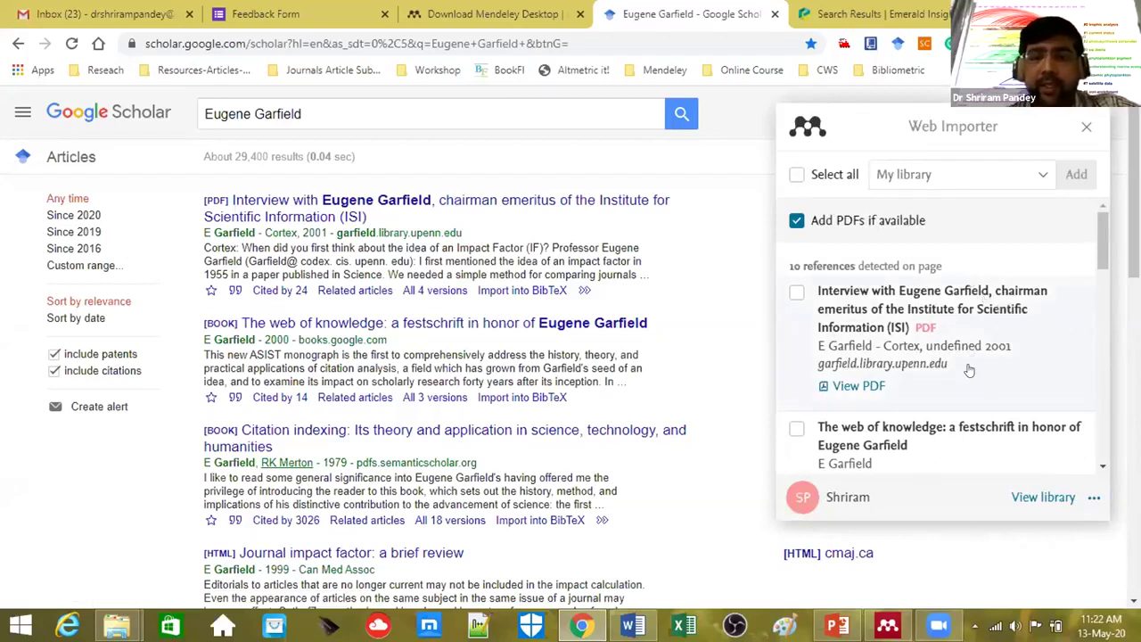
pyautogui.scroll(-3, 971, 389)
pyautogui.scroll(3, 972, 389)
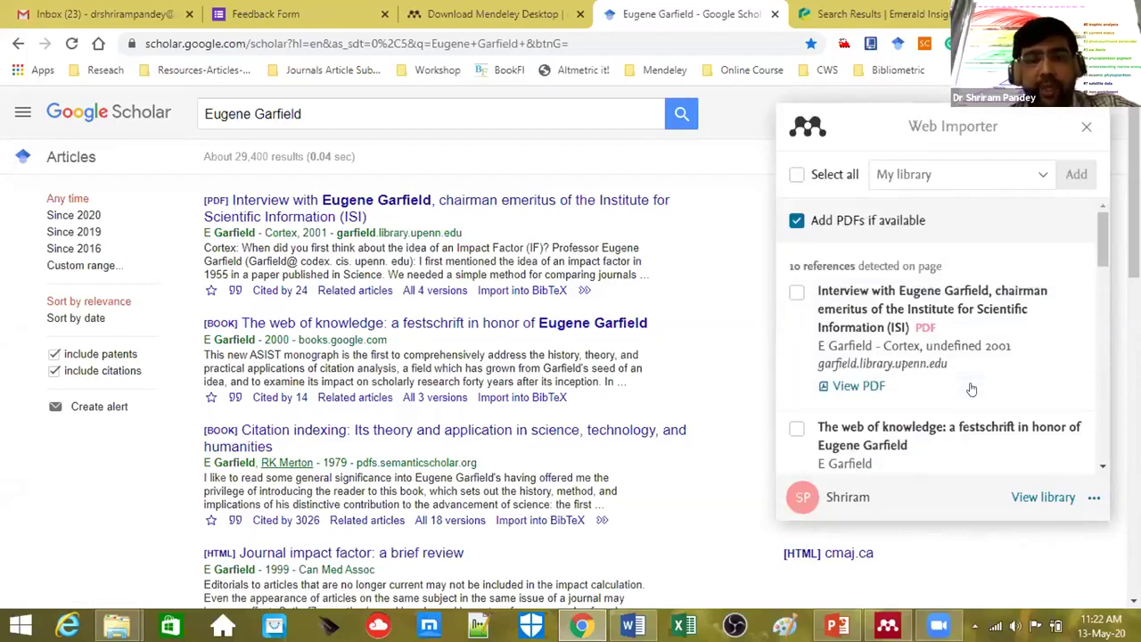
pyautogui.scroll(-4, 988, 373)
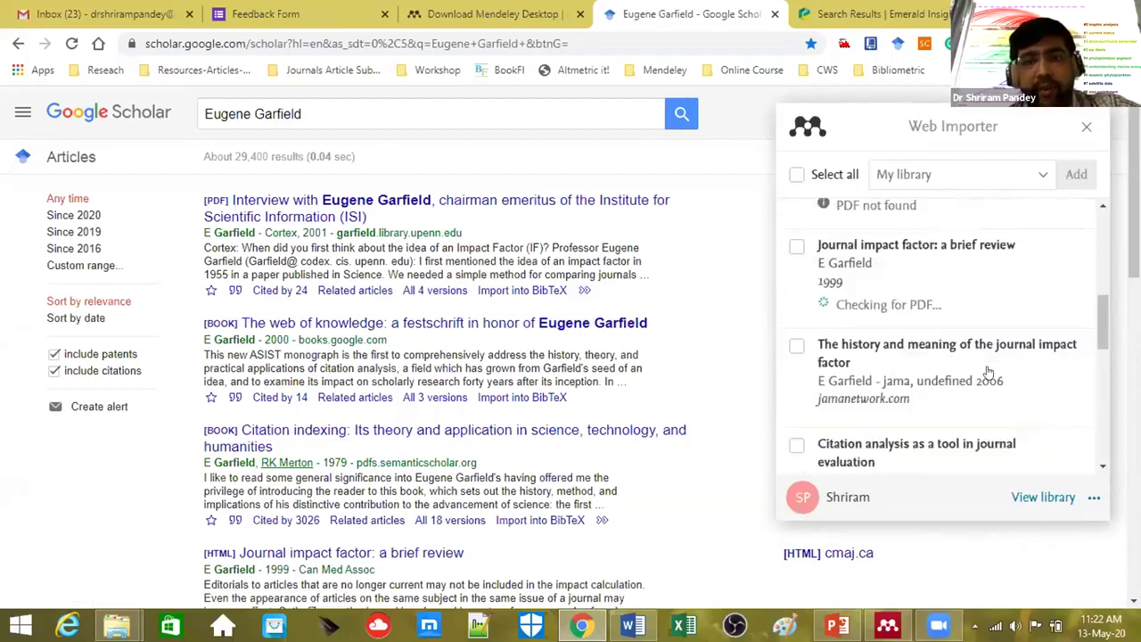
pyautogui.scroll(3, 987, 372)
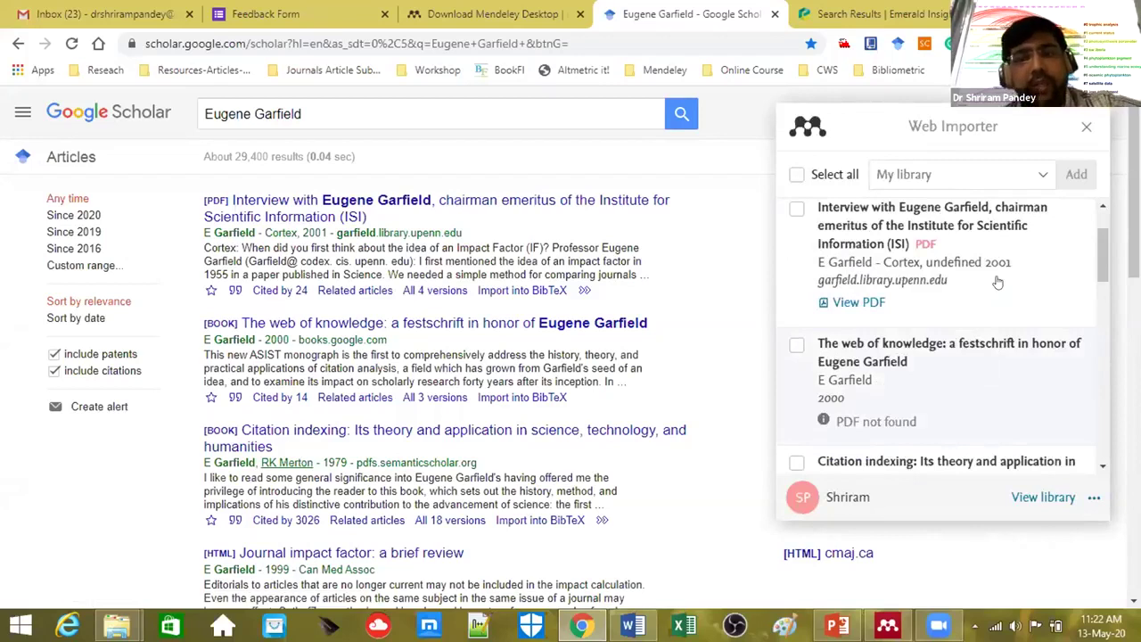
pyautogui.scroll(-5, 991, 303)
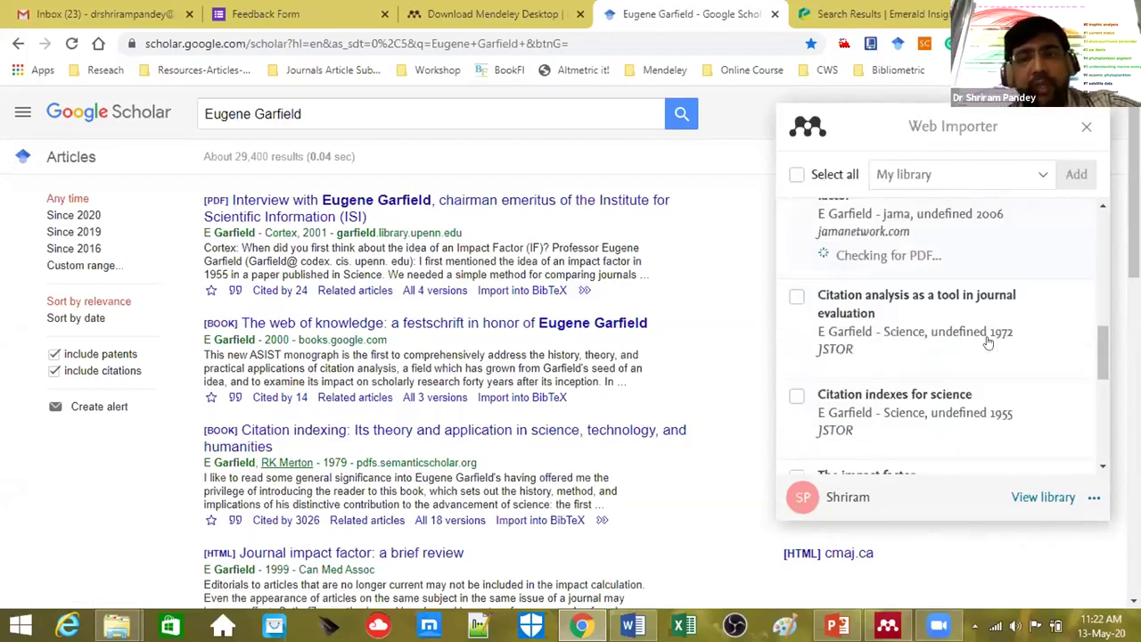
pyautogui.scroll(5, 999, 348)
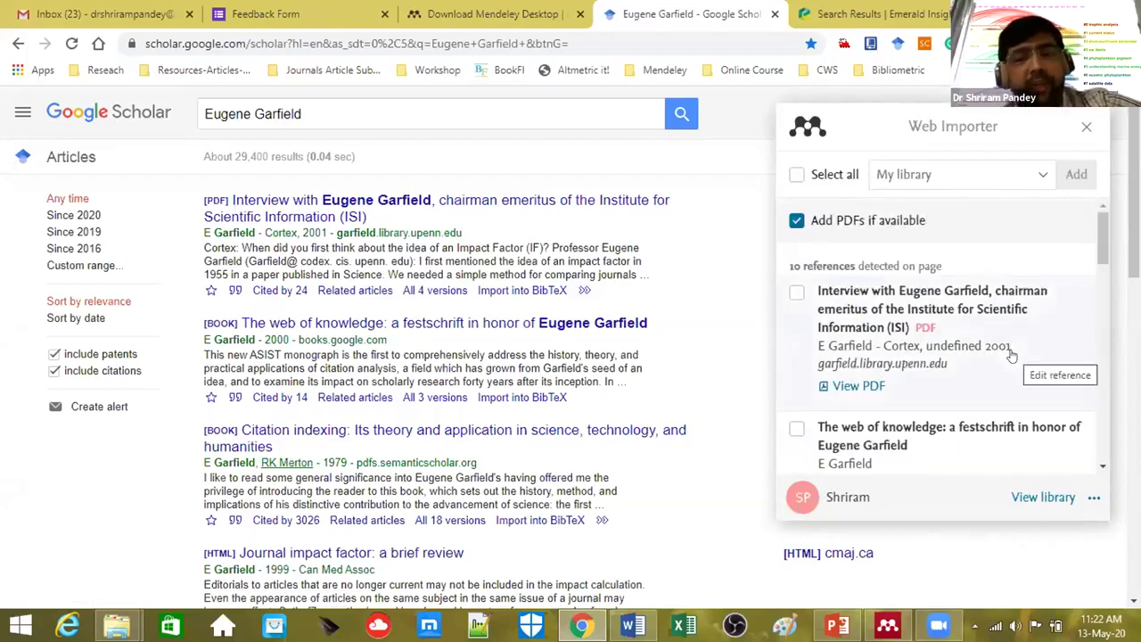
pyautogui.scroll(-5, 1011, 354)
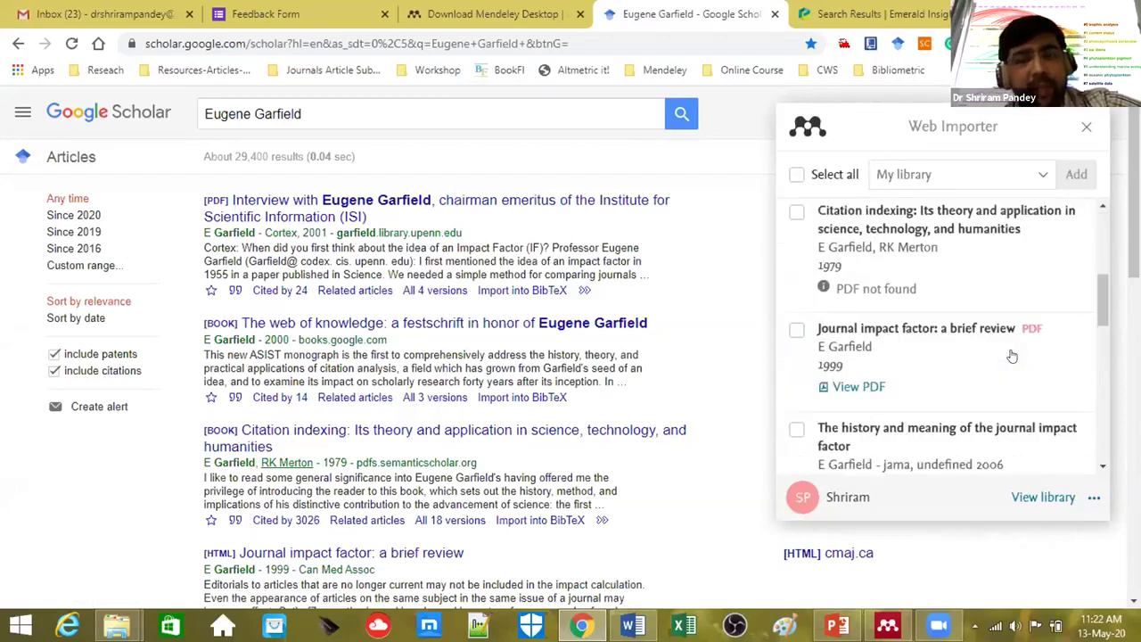
pyautogui.scroll(5, 1012, 355)
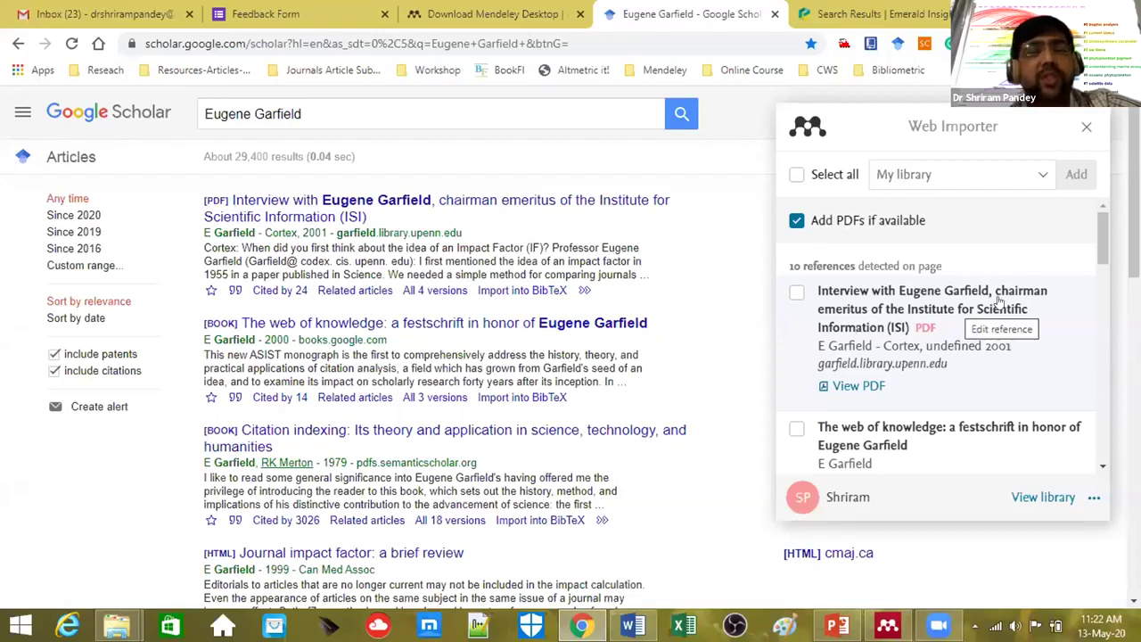
pyautogui.click(796, 294)
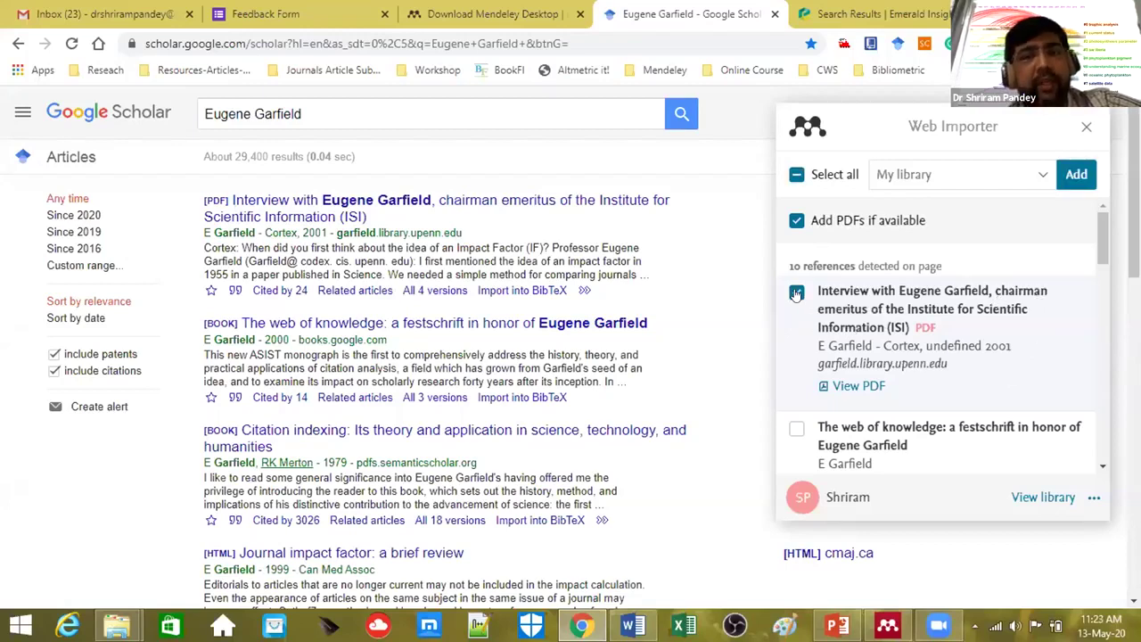
pyautogui.click(1038, 177)
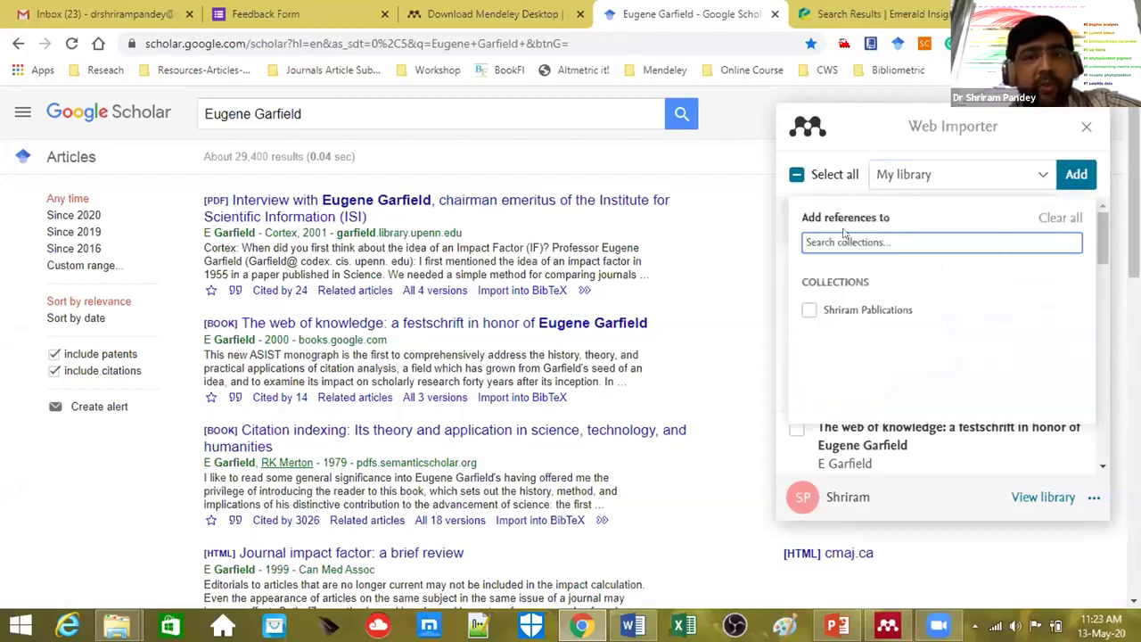
pyautogui.click(907, 186)
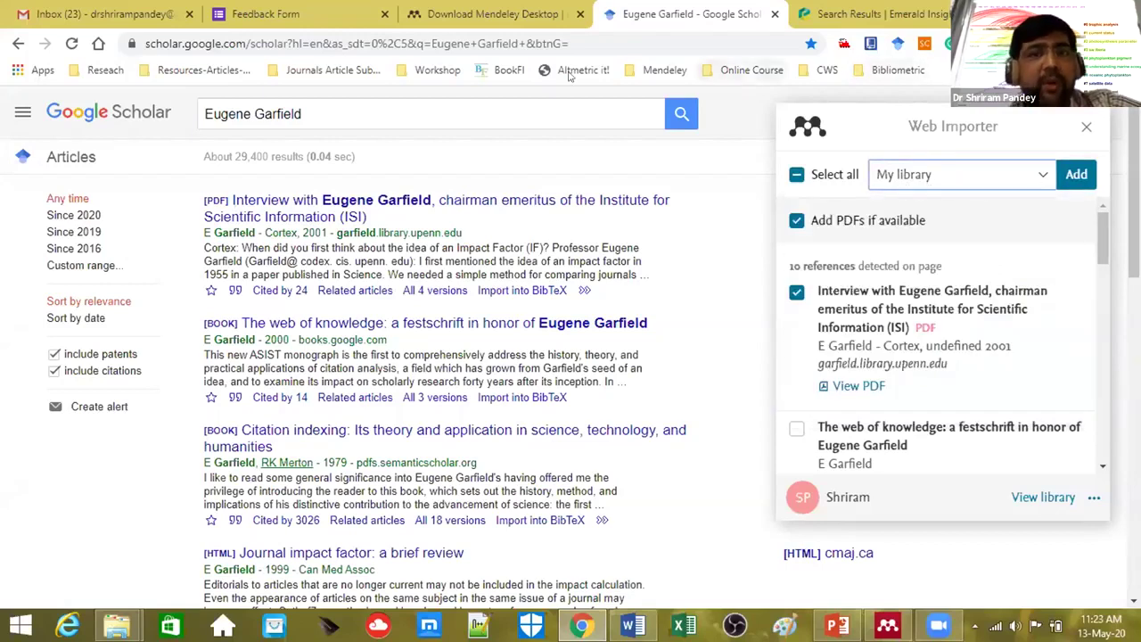
pyautogui.click(72, 43)
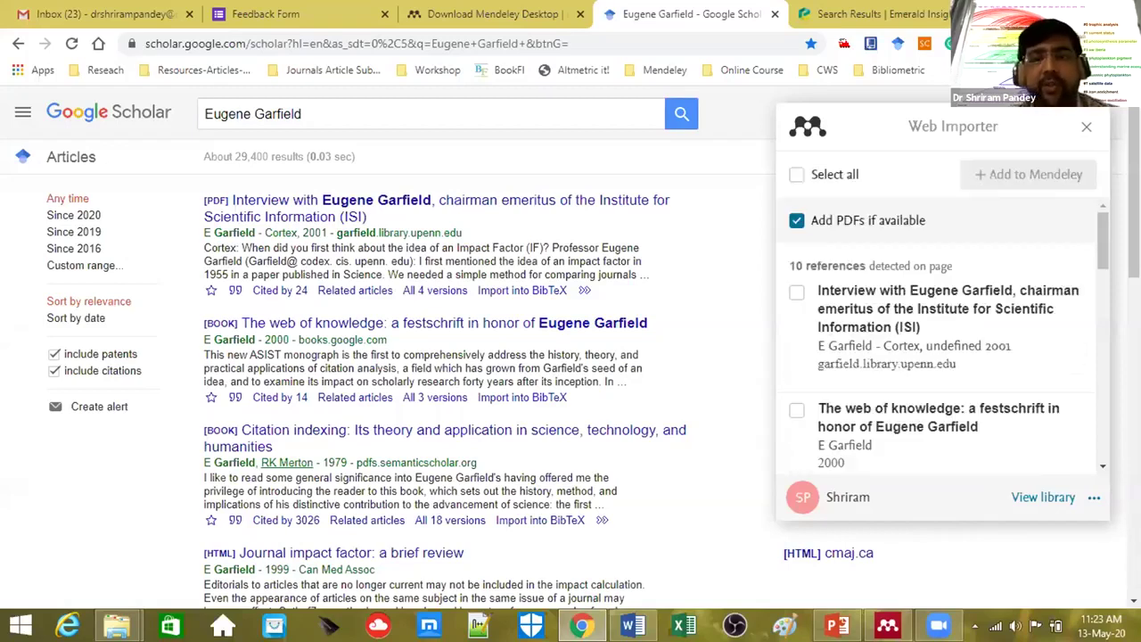
# Step: Tick the interview reference, then close and reopen Web Importer on the Scholar results
pyautogui.click(796, 294)
pyautogui.click(1040, 175)
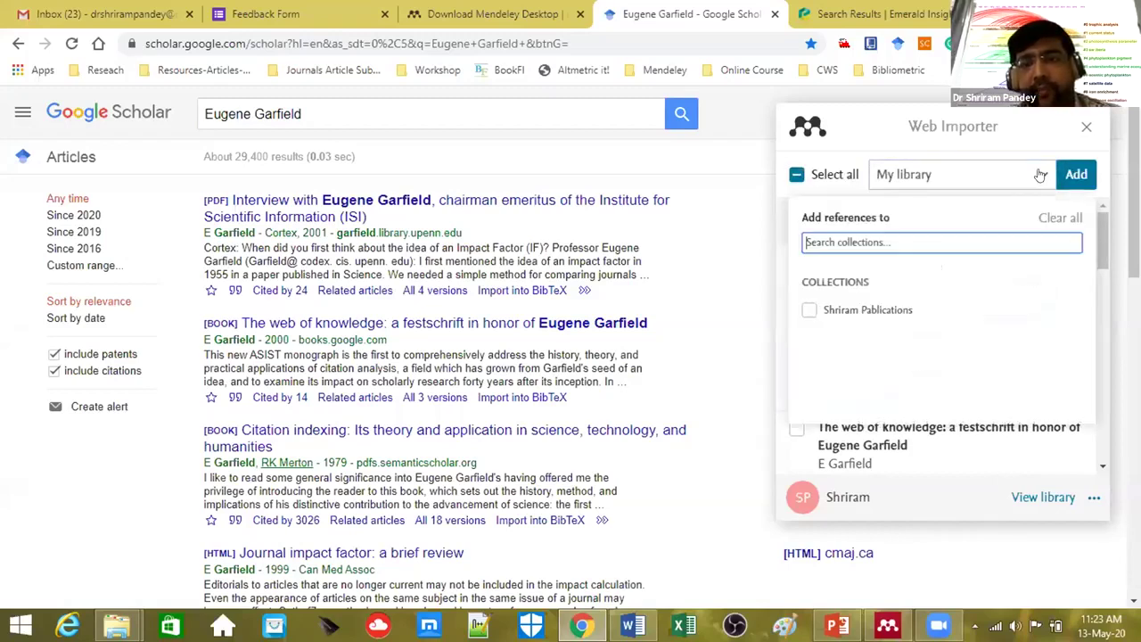
pyautogui.scroll(-3, 941, 245)
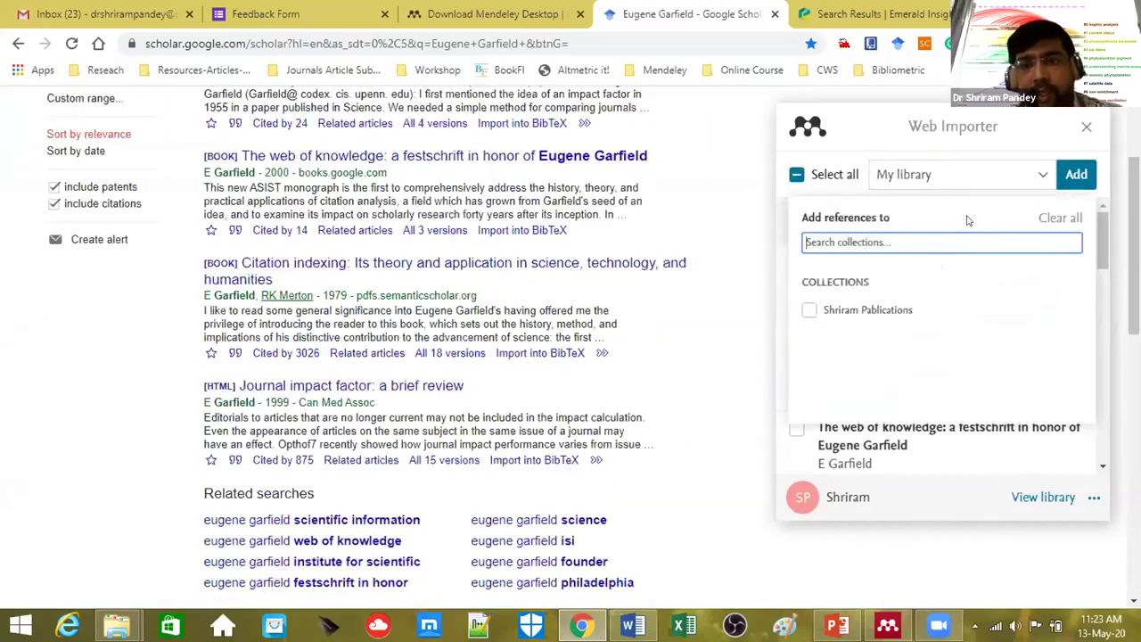
pyautogui.click(1084, 129)
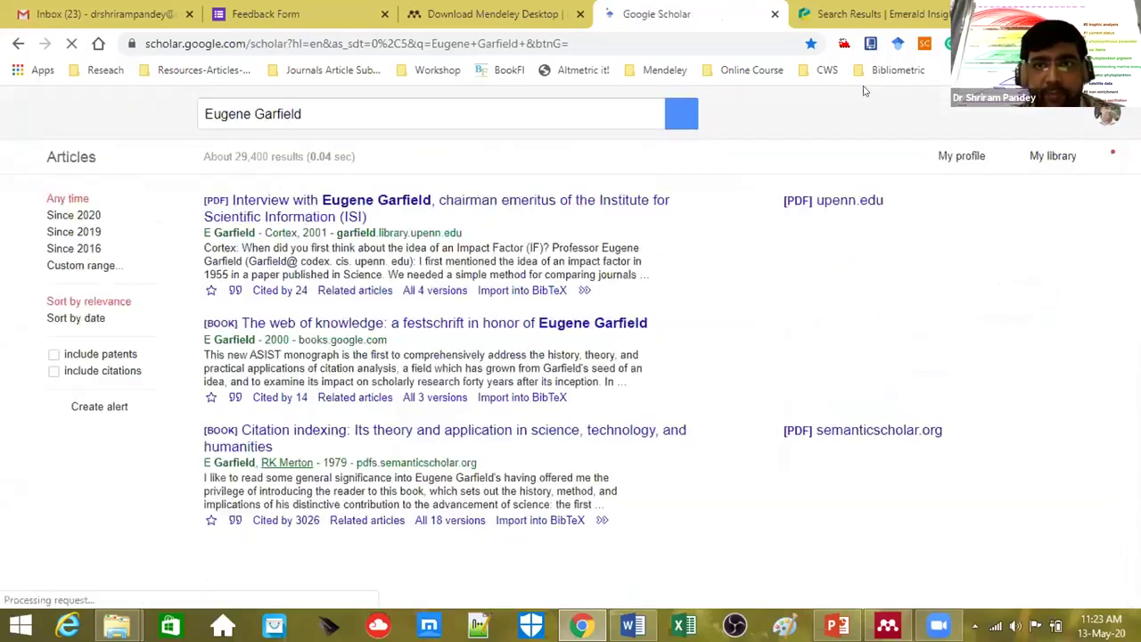
pyautogui.click(844, 44)
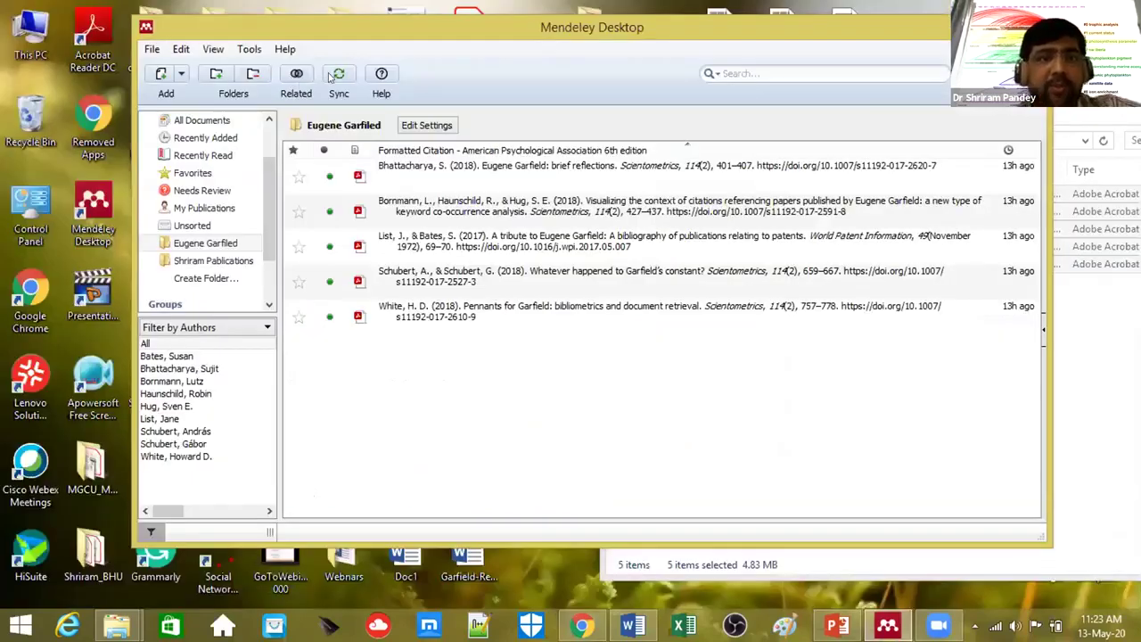
# Step: Sync the desktop library with the online Mendeley account and return to the browser
pyautogui.click(337, 75)
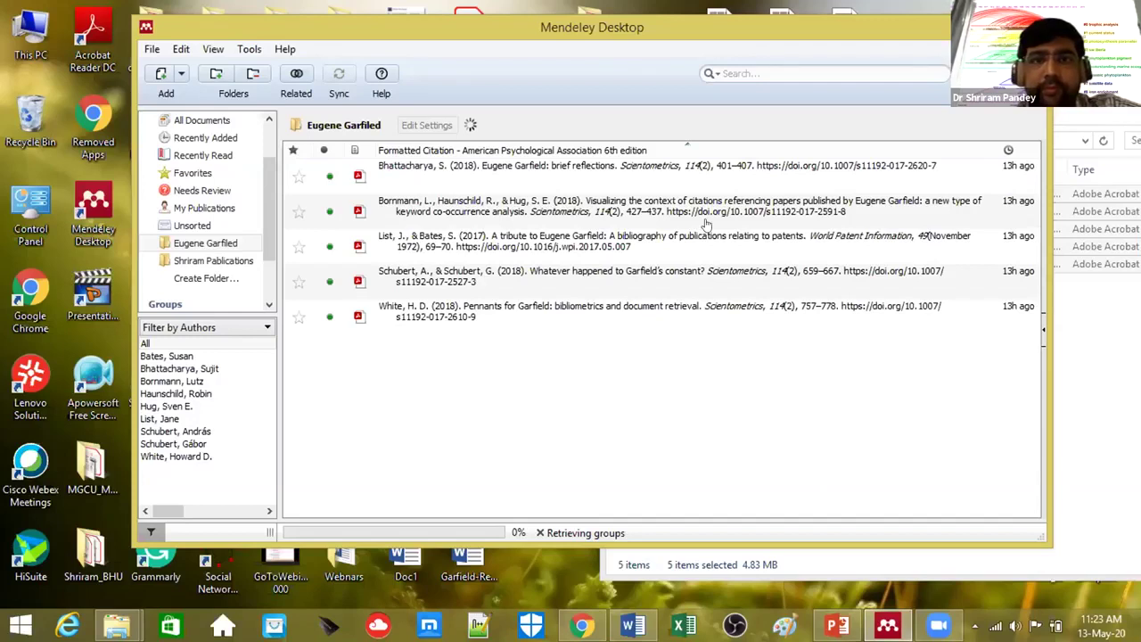
pyautogui.hotkey('alt', 'Tab')
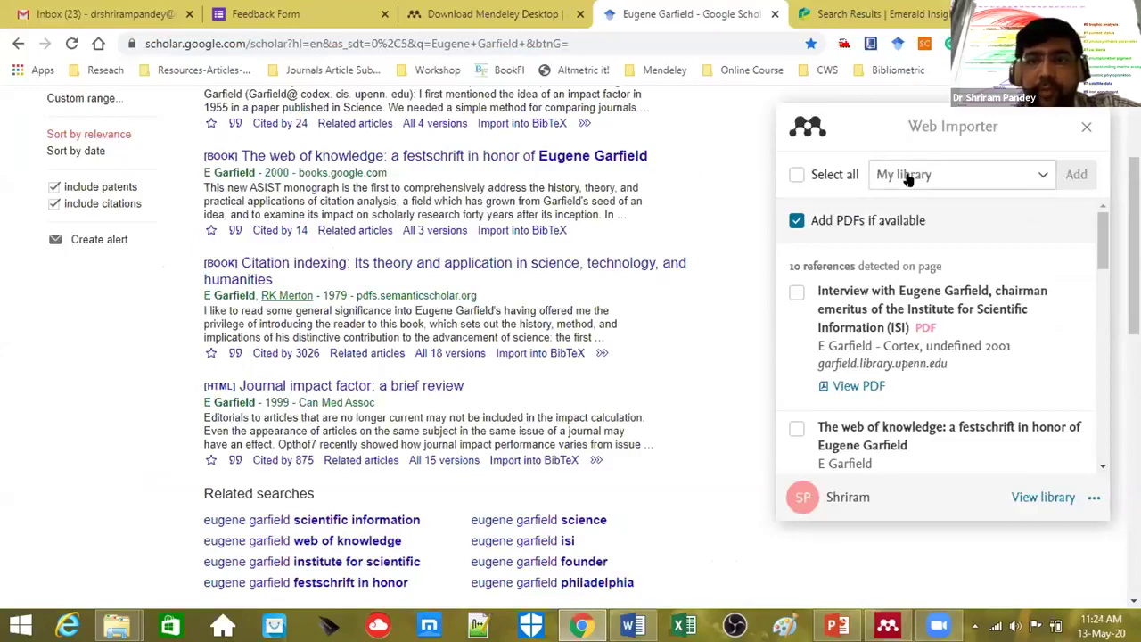
# Step: Reload the Scholar page and set the import destination to the Eugene Garfiled collection
pyautogui.click(1022, 181)
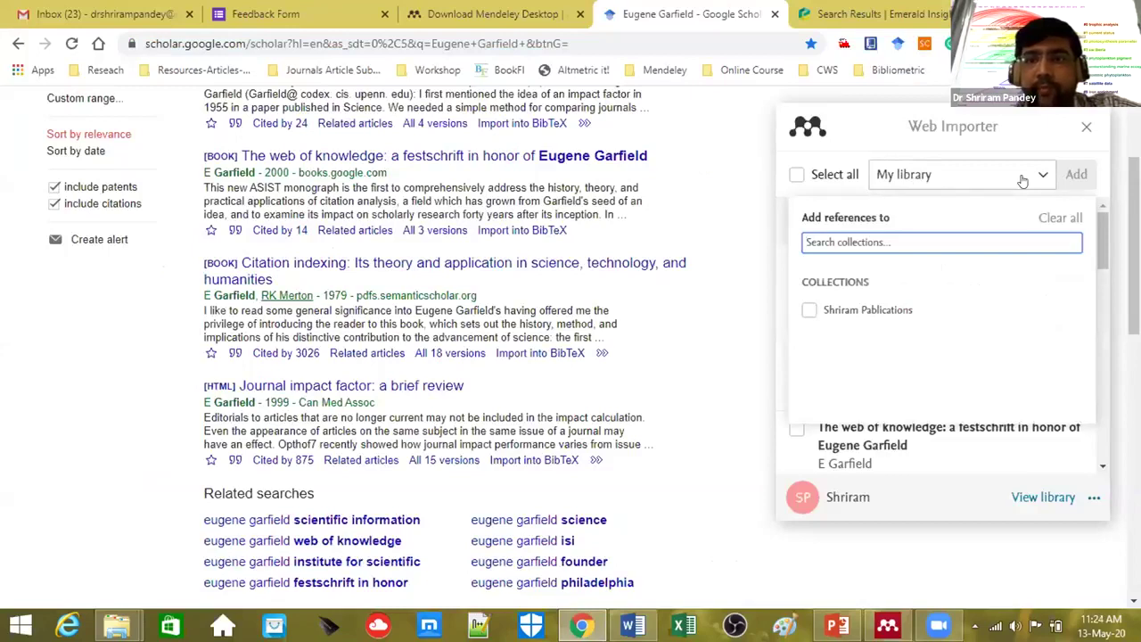
pyautogui.click(71, 43)
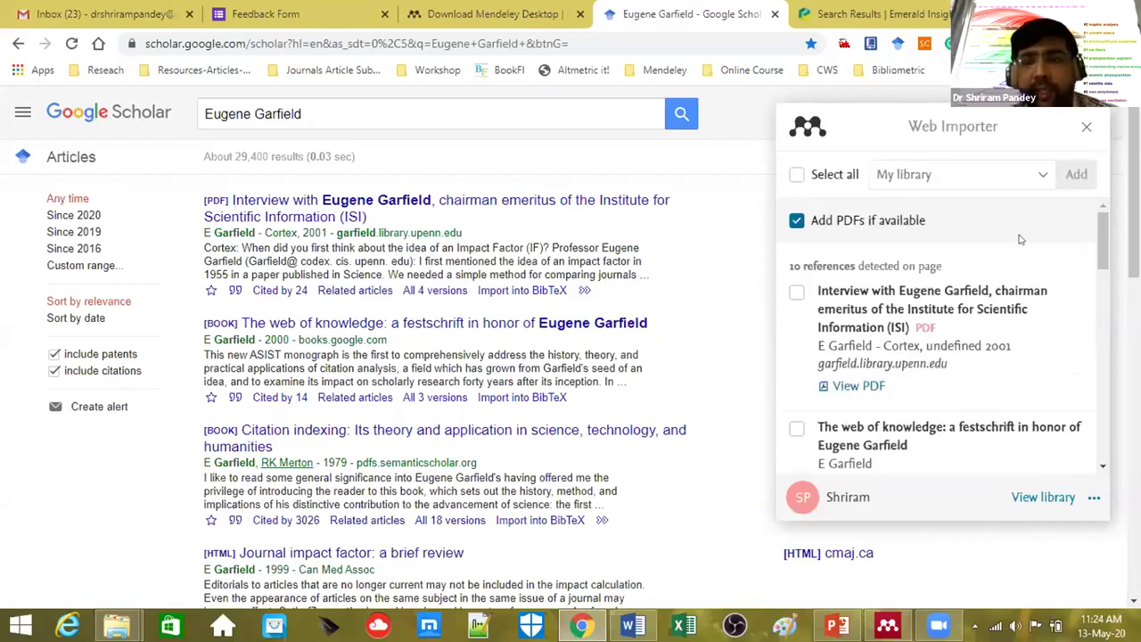
pyautogui.click(1039, 184)
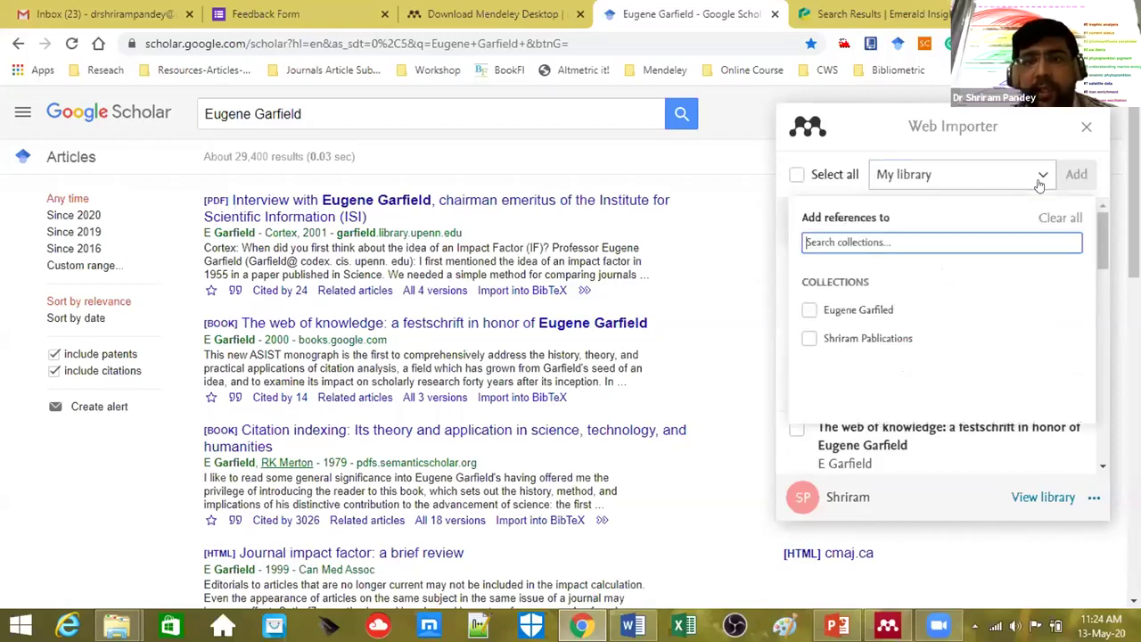
pyautogui.click(808, 309)
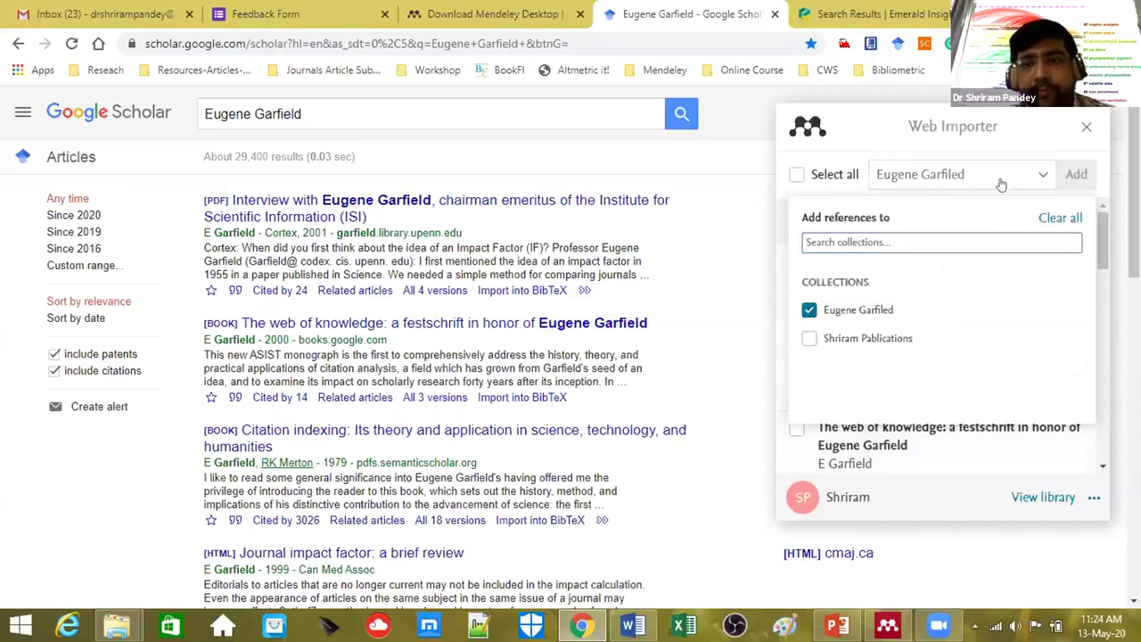
pyautogui.click(1035, 134)
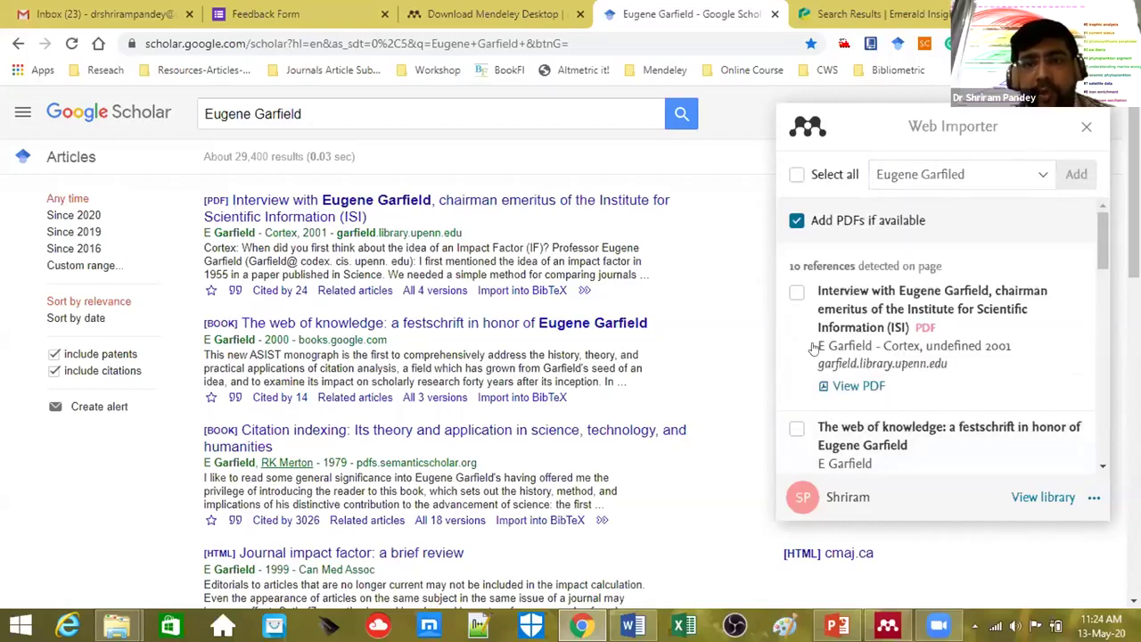
# Step: Add the Garfield interview reference with its PDF, then go to the Emerald Insight results
pyautogui.click(796, 292)
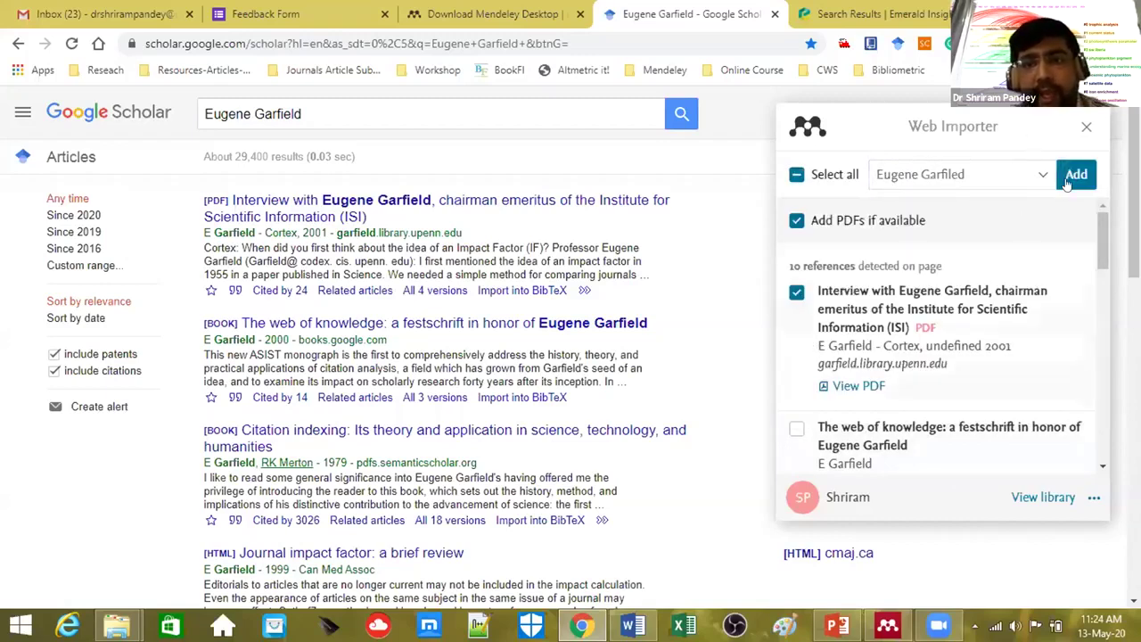
pyautogui.click(1069, 180)
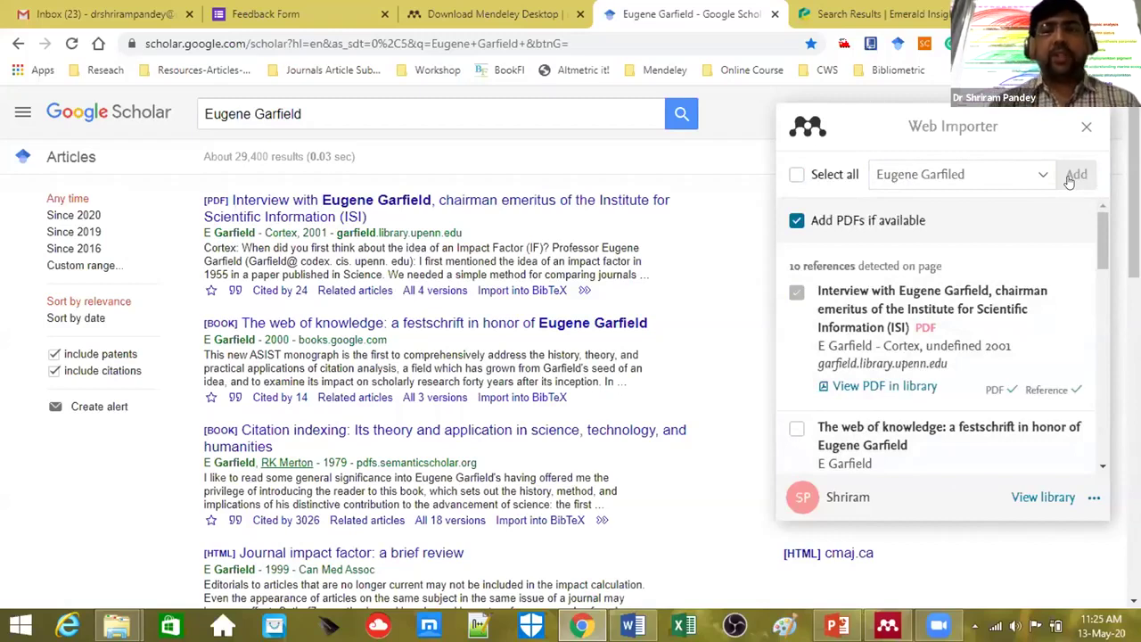
pyautogui.click(833, 14)
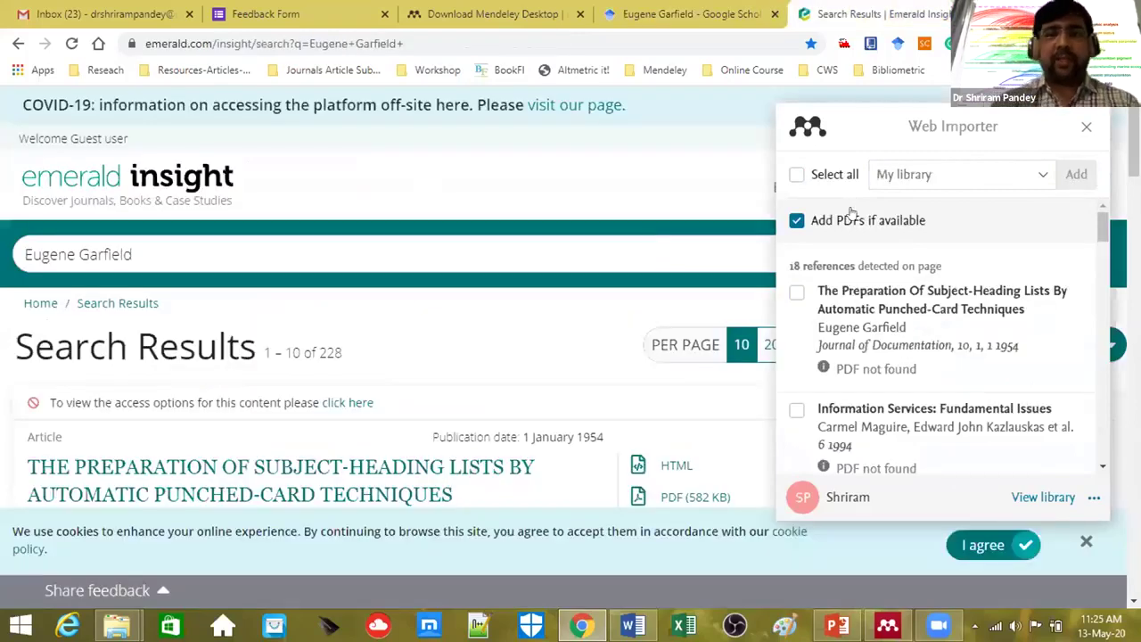
# Step: Close Web Importer over the Emerald Insight results and return to Mendeley Desktop
pyautogui.scroll(-1, 543, 248)
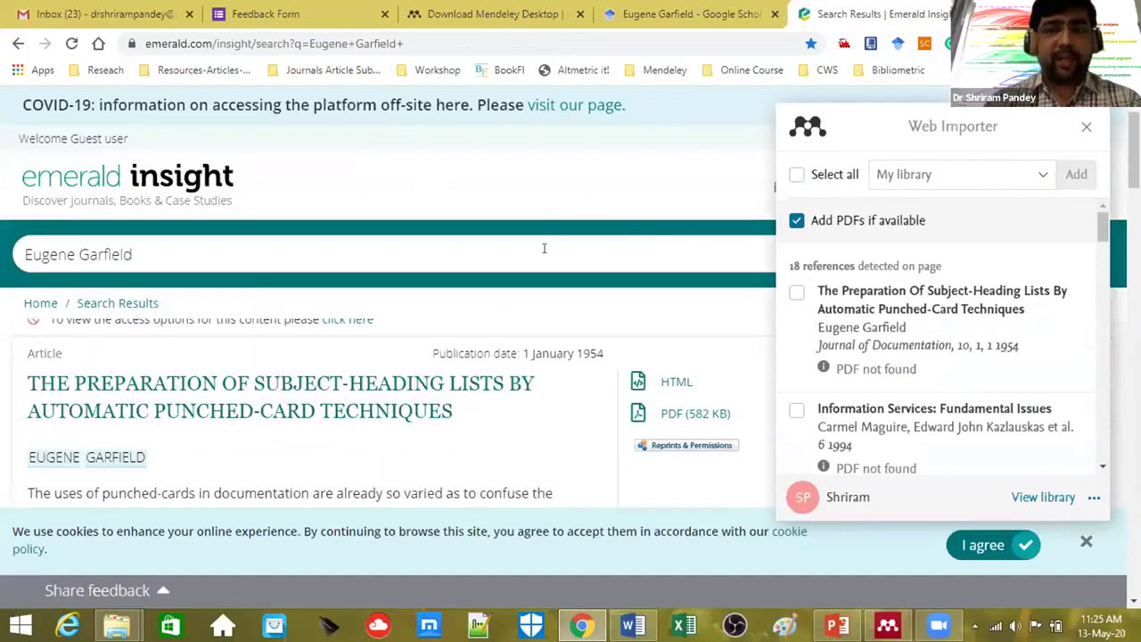
pyautogui.click(1083, 127)
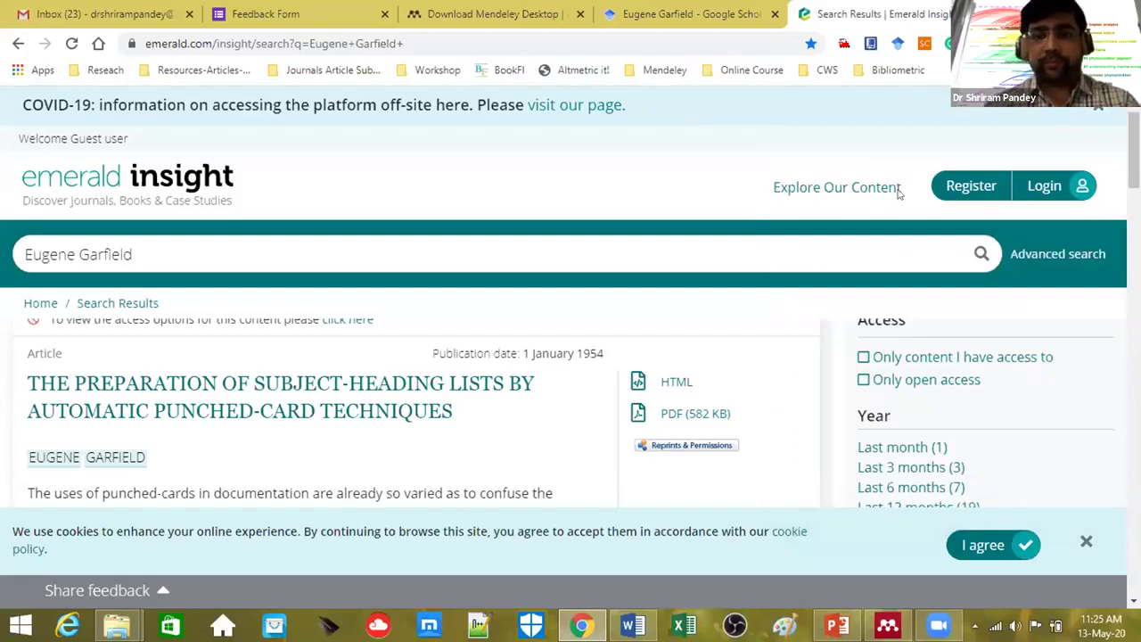
pyautogui.hotkey('alt', 'Tab')
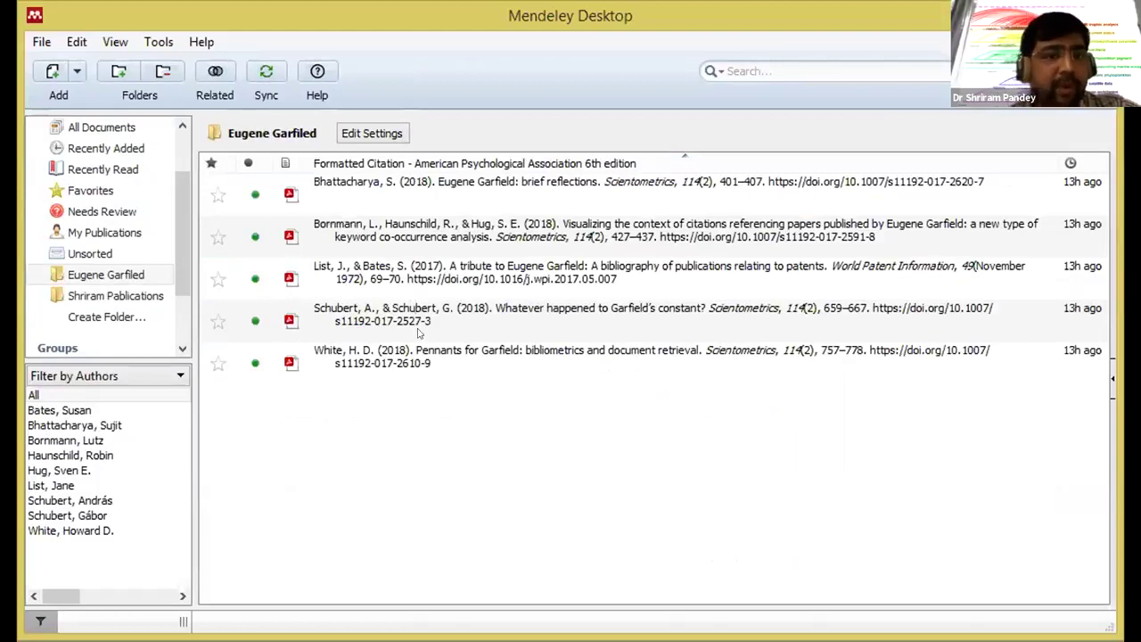
# Step: Sync so the 2001 Cortex Garfield interview appears, select it, and show Library as Table
pyautogui.click(251, 74)
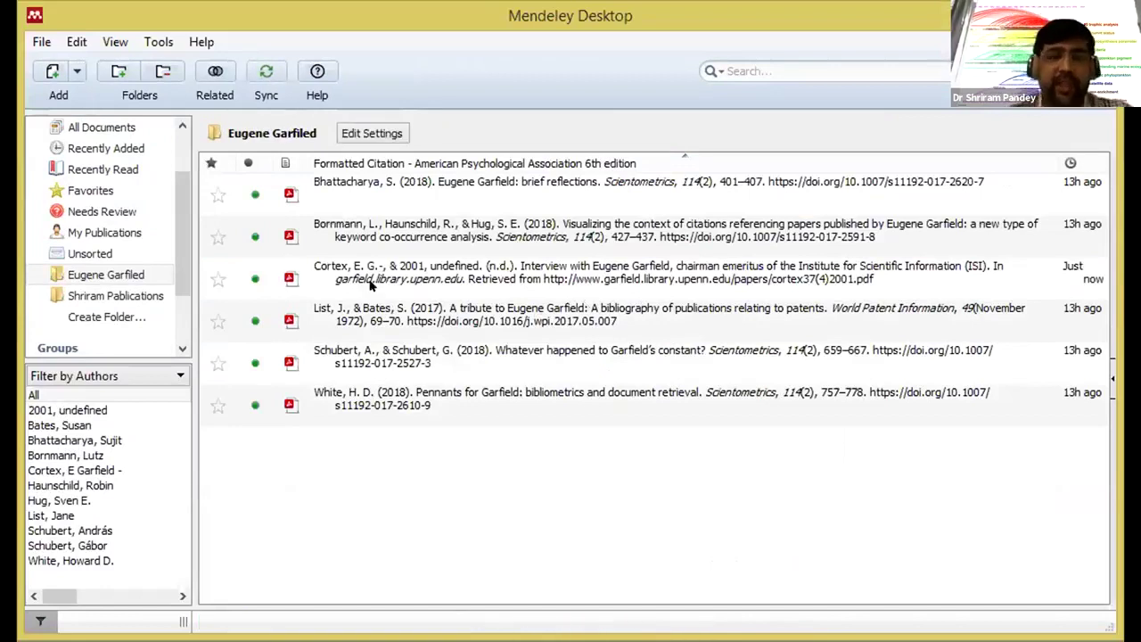
pyautogui.click(410, 279)
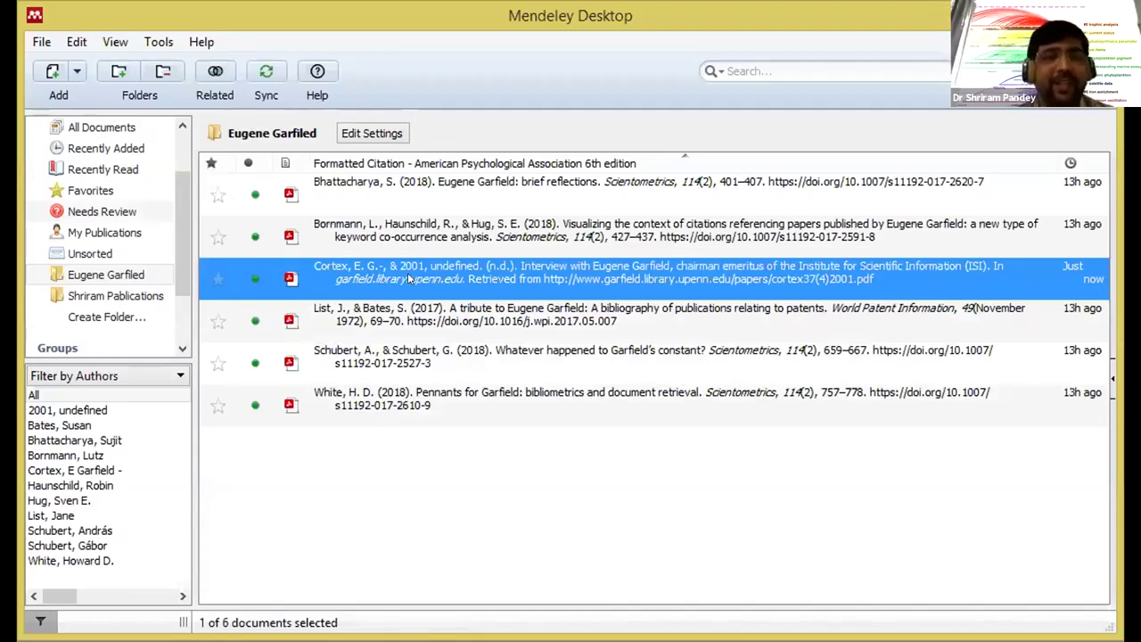
pyautogui.click(157, 42)
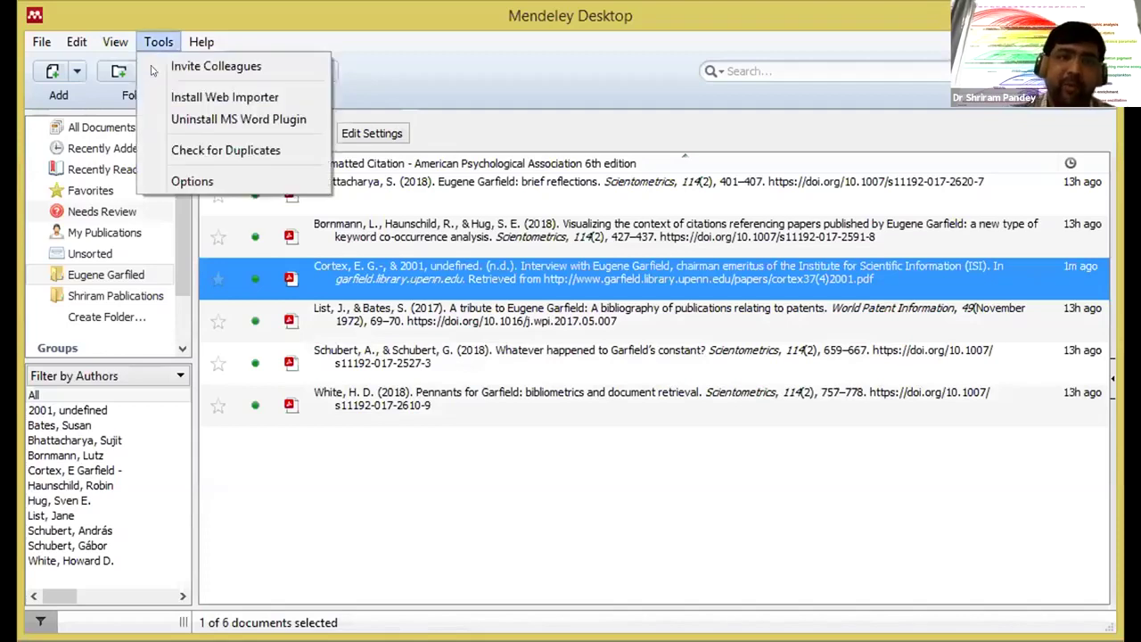
pyautogui.moveTo(115, 42)
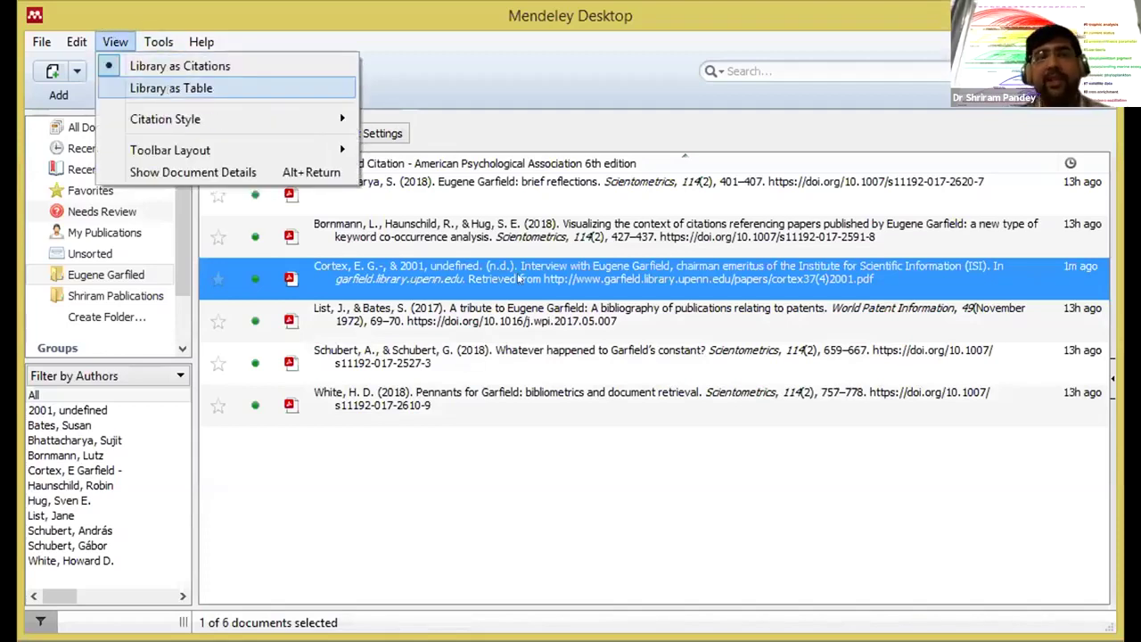
pyautogui.click(169, 89)
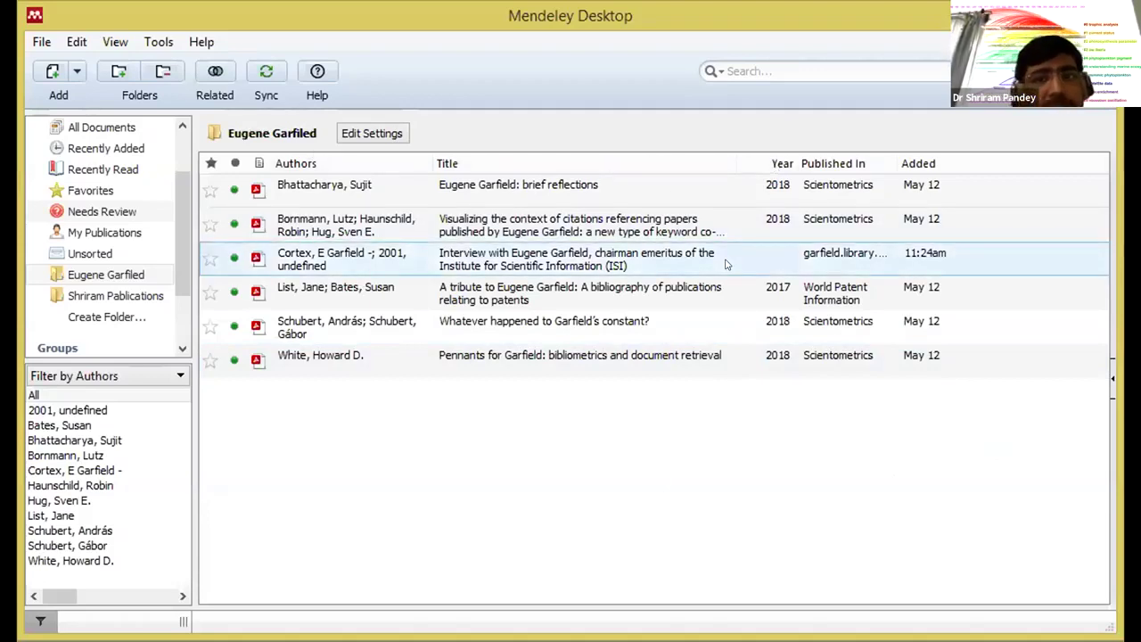
# Step: Run Update Details on the Eugene Garfield interview entry to fill in 2001 and Cortex
pyautogui.click(682, 263)
pyautogui.rightClick(682, 262)
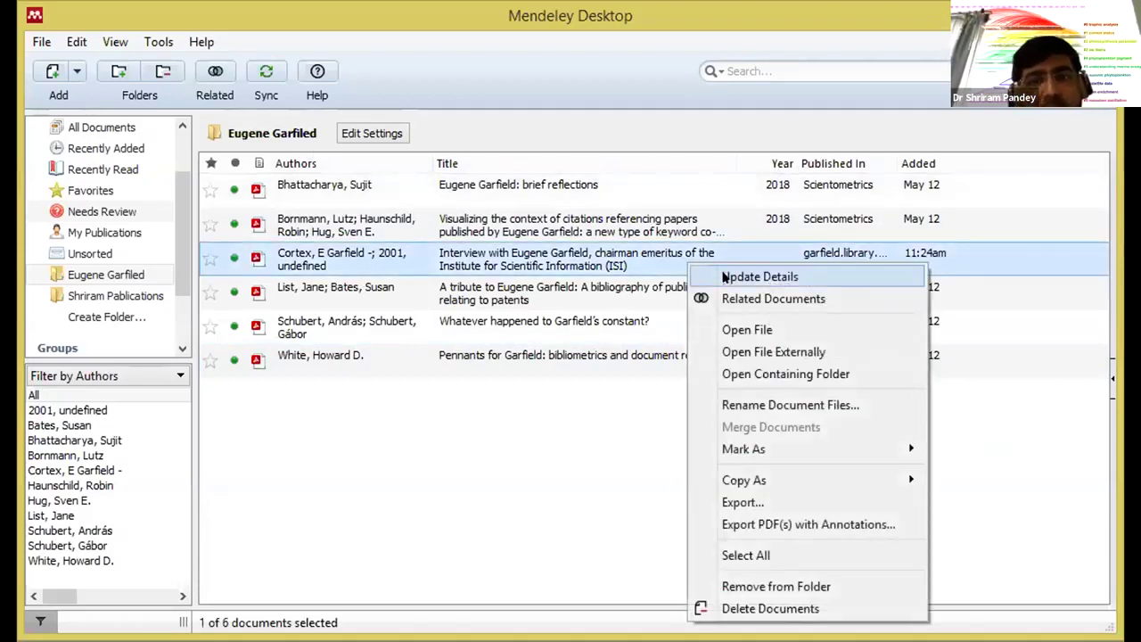
pyautogui.click(720, 275)
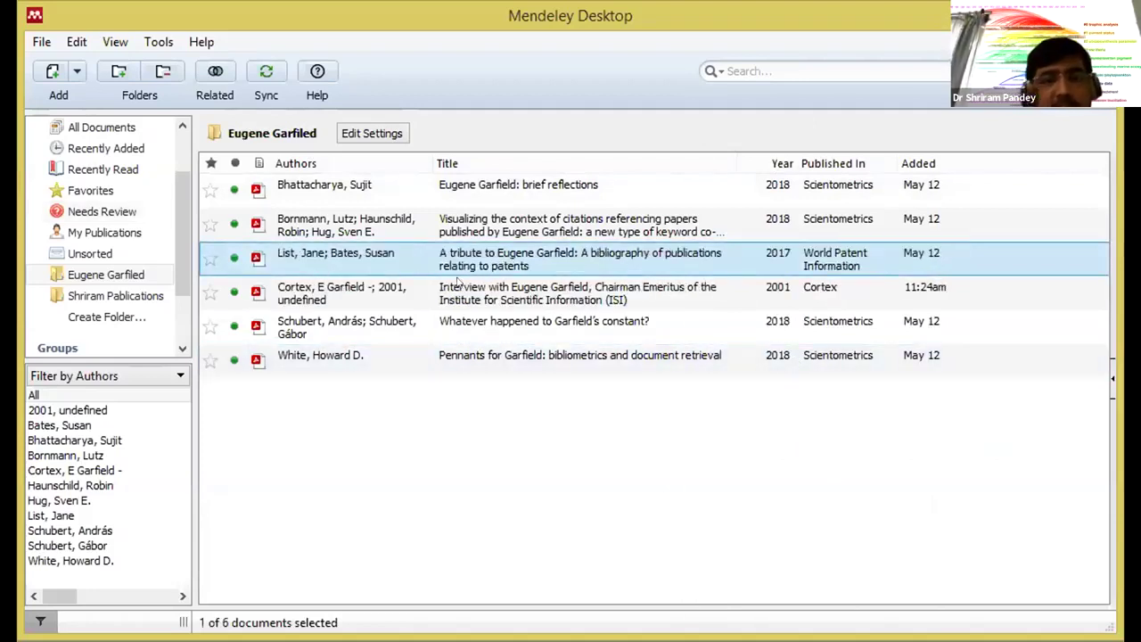
pyautogui.rightClick(460, 263)
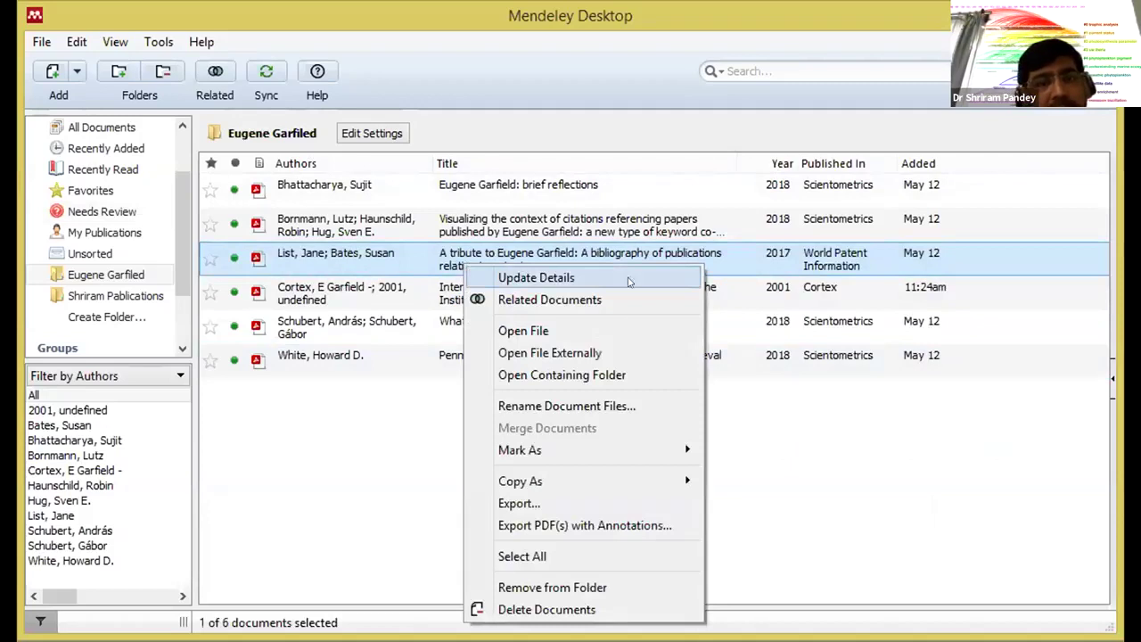
pyautogui.click(805, 509)
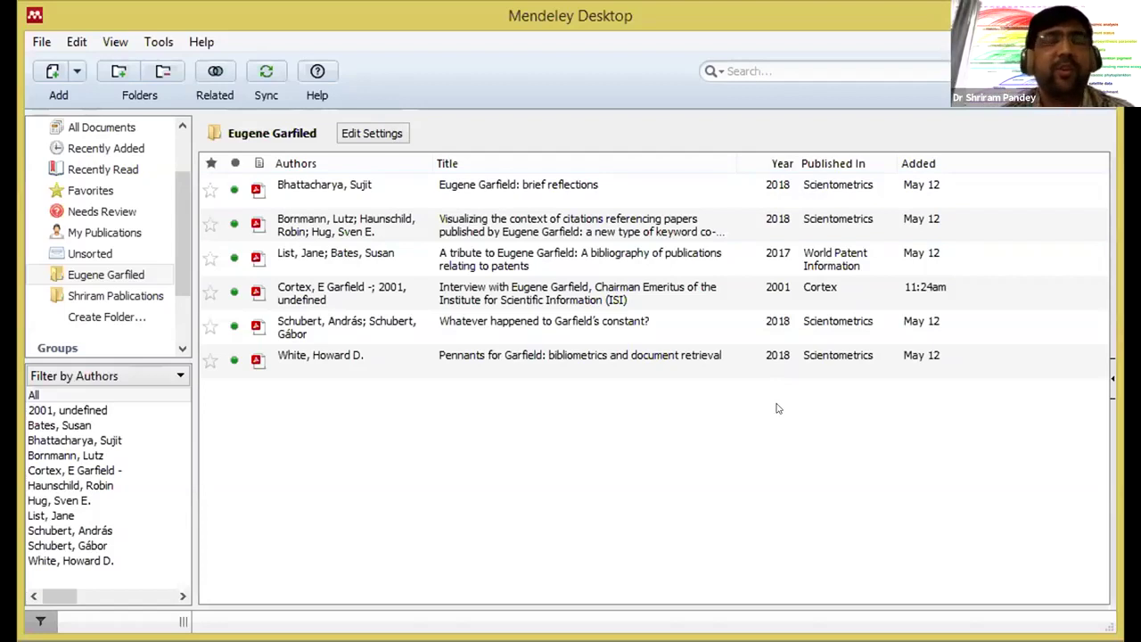
# Step: Sort the six documents by Year ascending and select the 2001 Cortex interview
pyautogui.click(778, 165)
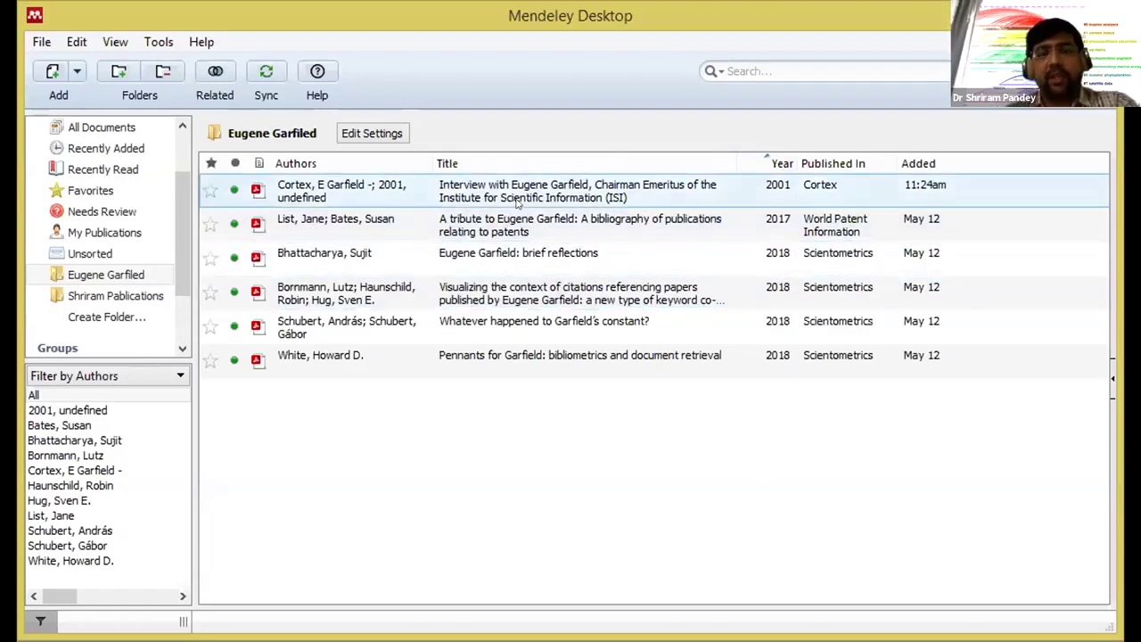
pyautogui.click(521, 199)
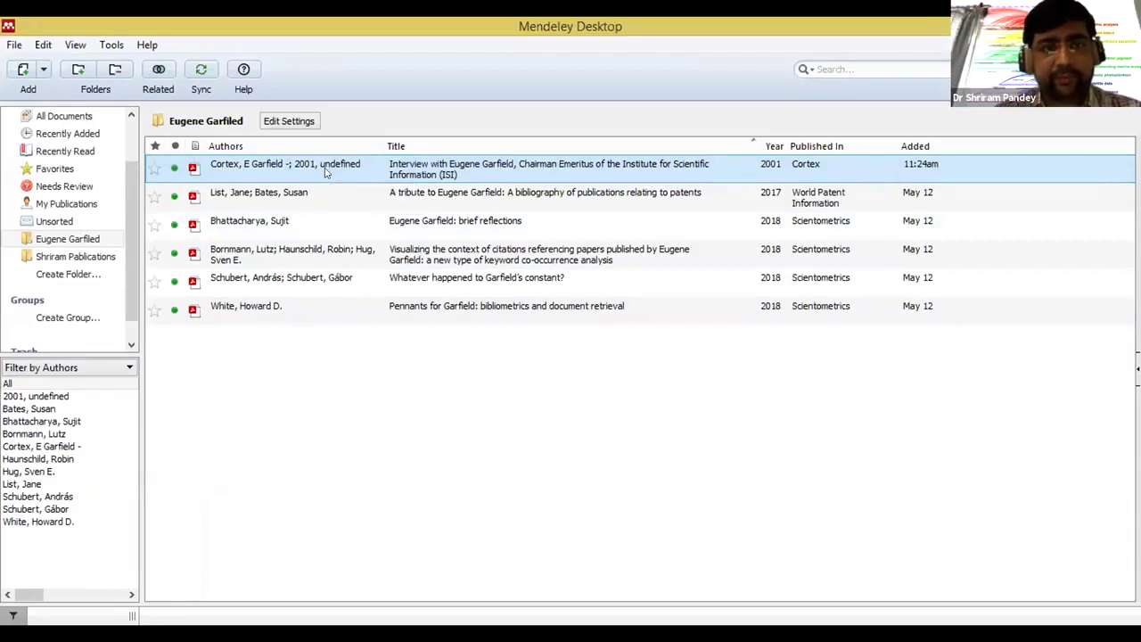
# Step: Open the 2001 Cortex interview PDF in its own reader tab
pyautogui.doubleClick(326, 172)
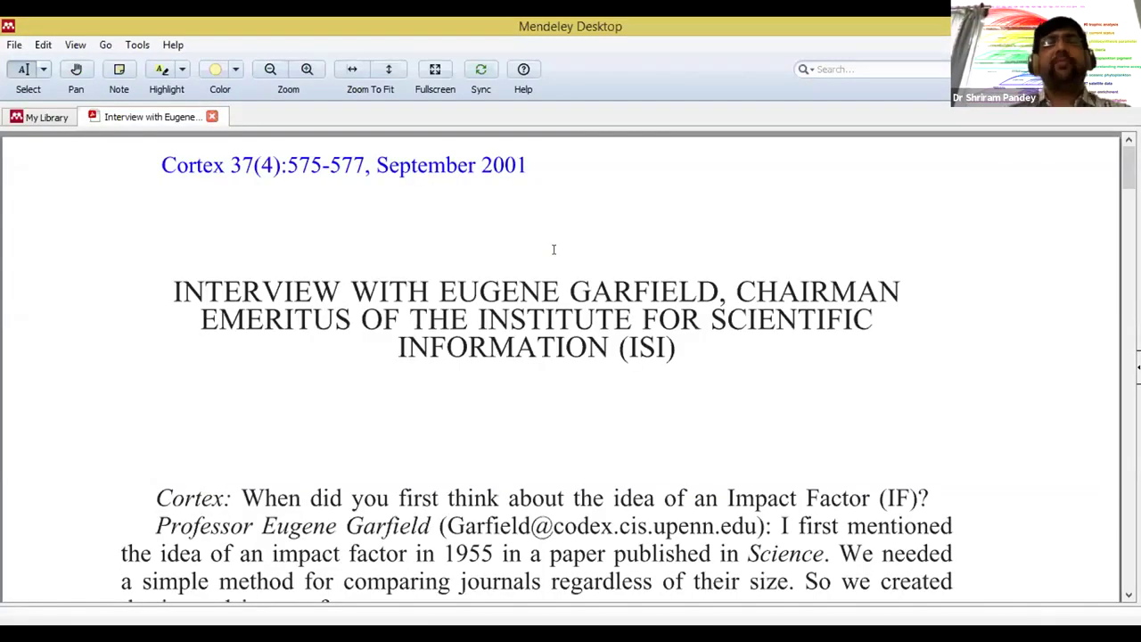
pyautogui.scroll(2, 596, 297)
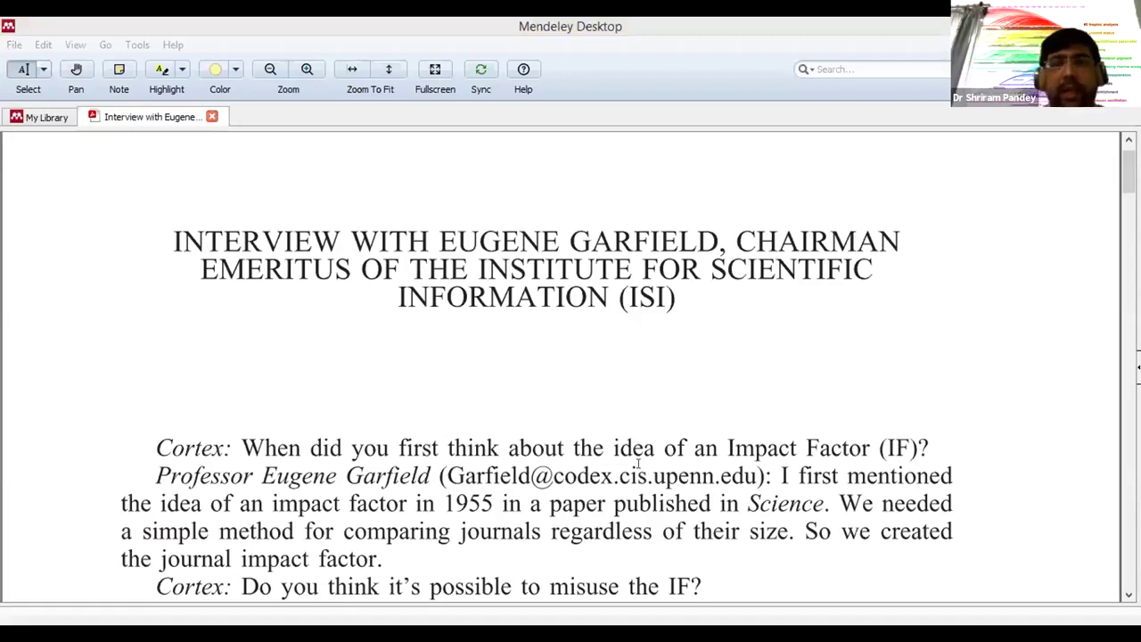
pyautogui.click(639, 462)
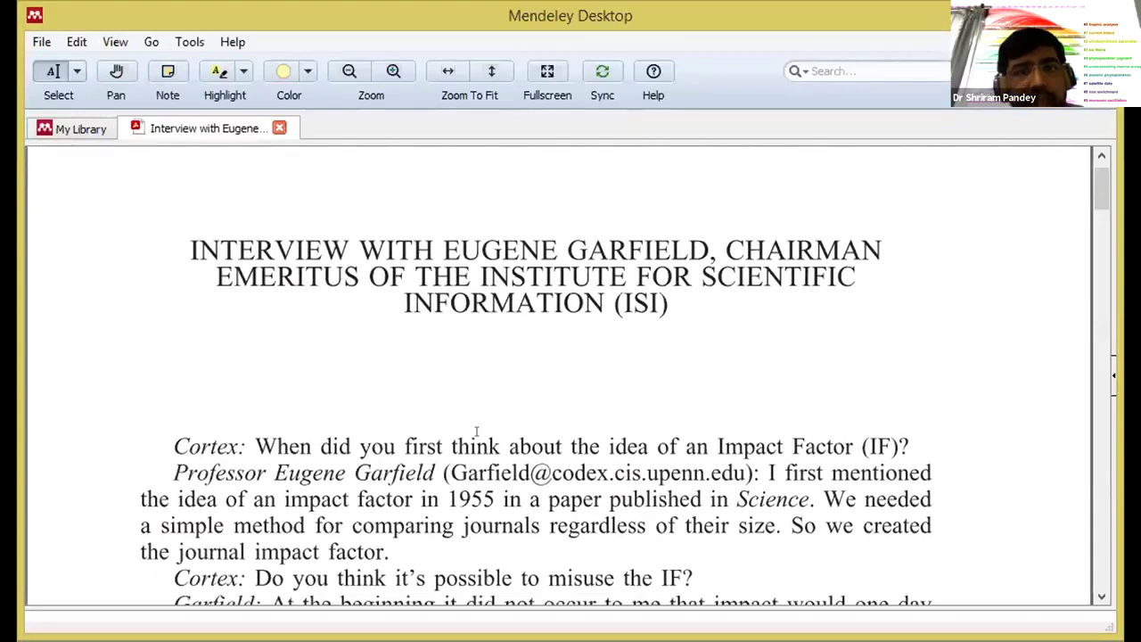
# Step: Scroll to page 3 (page 577) and select its first two sentences
pyautogui.scroll(-1, 529, 378)
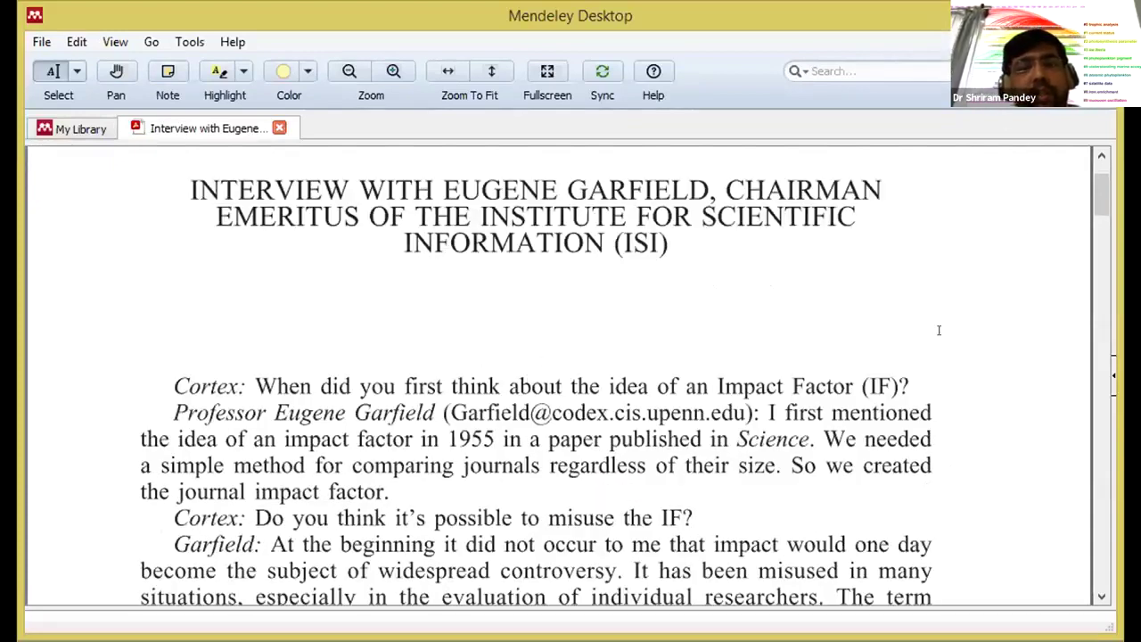
pyautogui.scroll(-1, 941, 329)
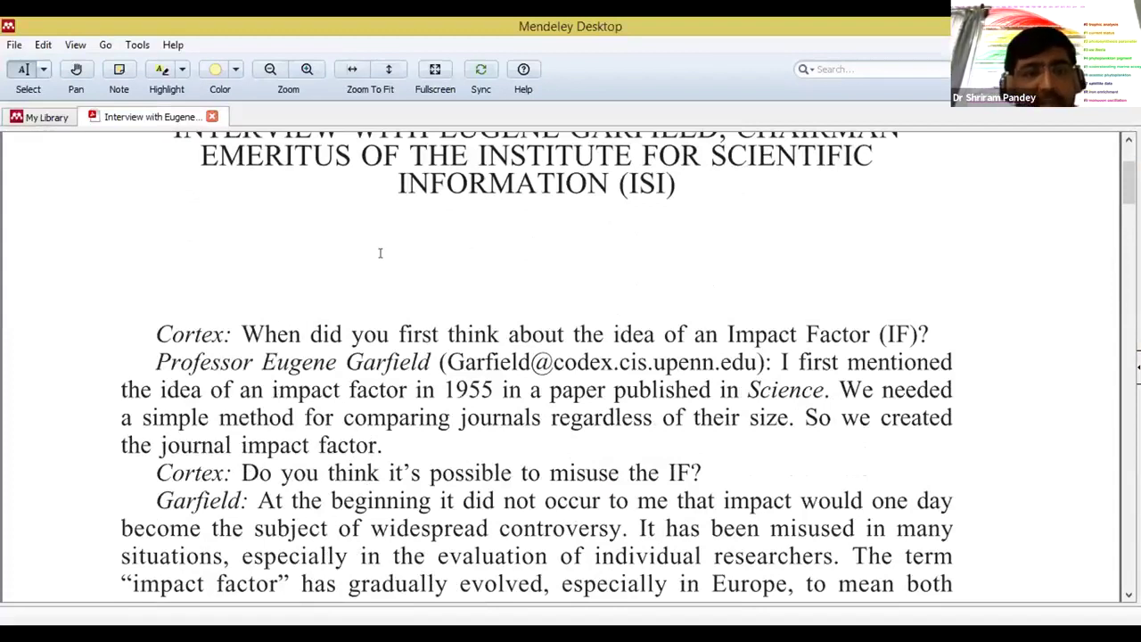
pyautogui.scroll(-4, 380, 253)
pyautogui.scroll(-3, 326, 304)
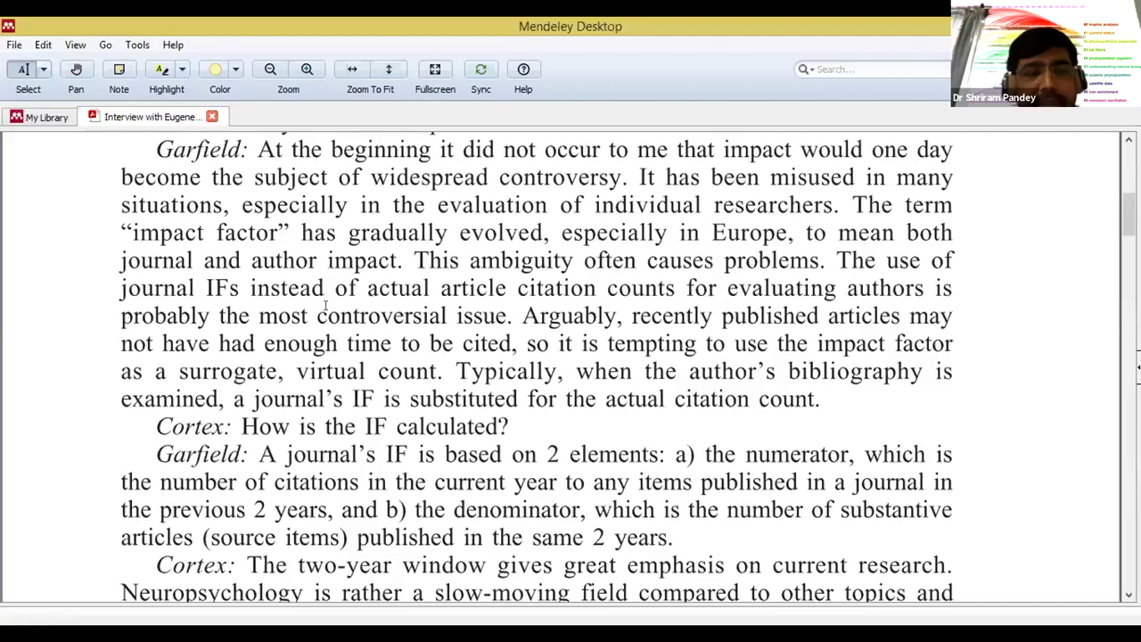
pyautogui.scroll(-20, 326, 304)
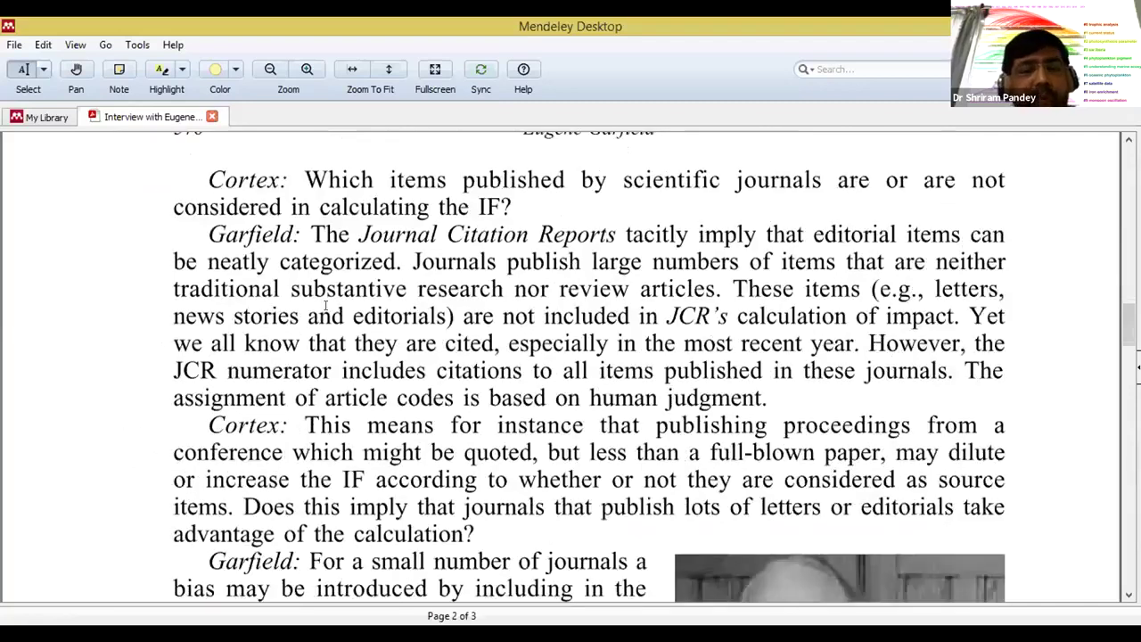
pyautogui.scroll(-12, 325, 304)
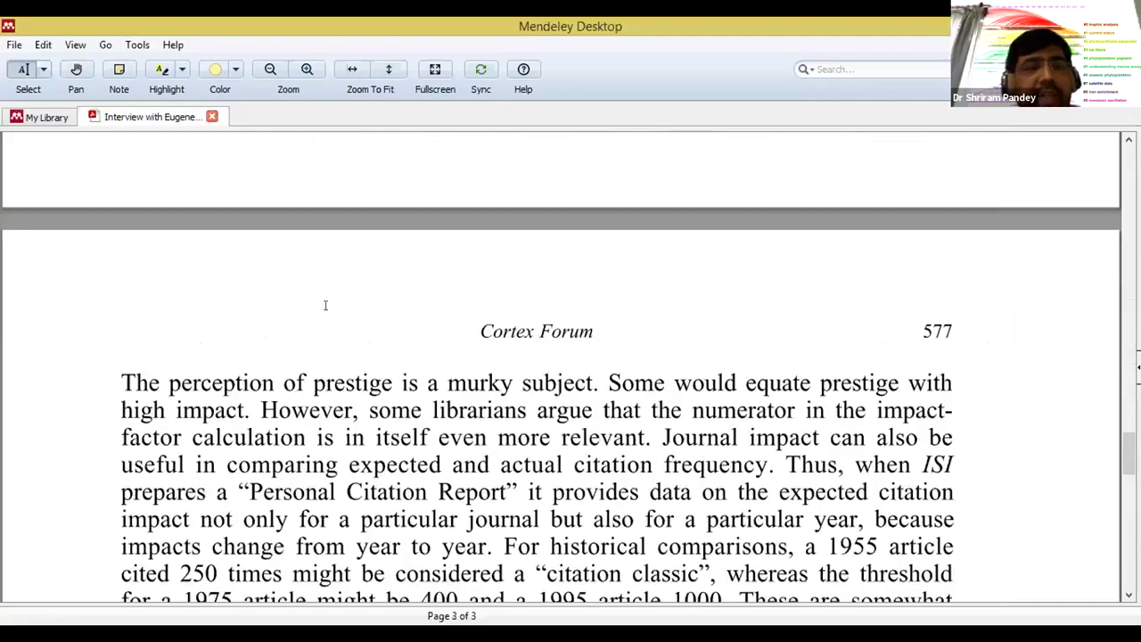
pyautogui.scroll(-3, 510, 285)
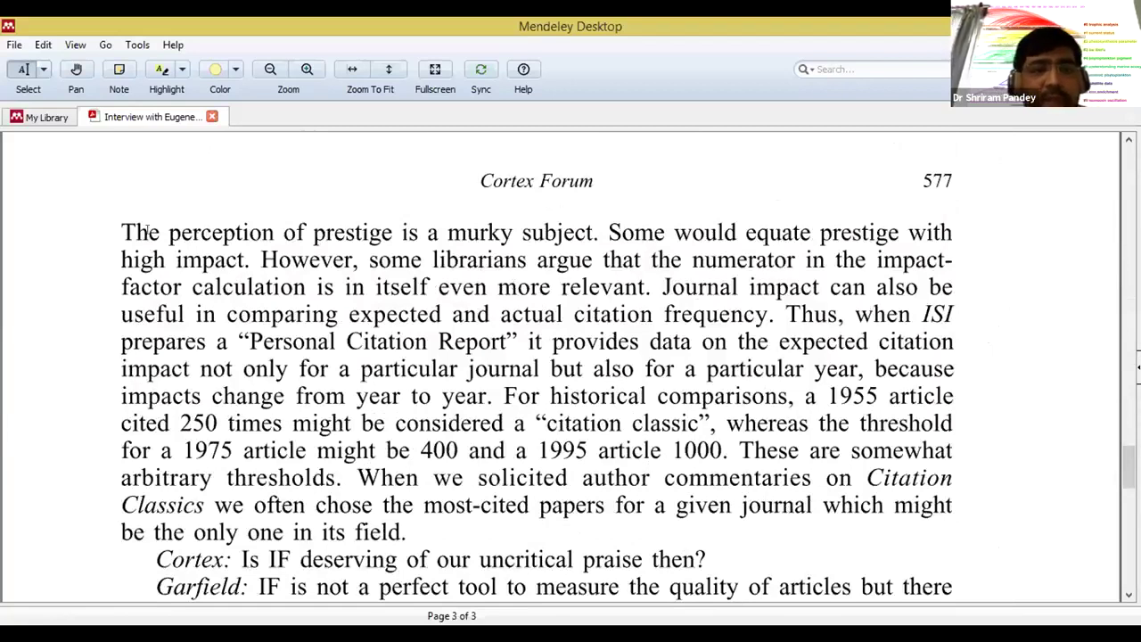
pyautogui.moveTo(121, 224); pyautogui.dragTo(240, 259)
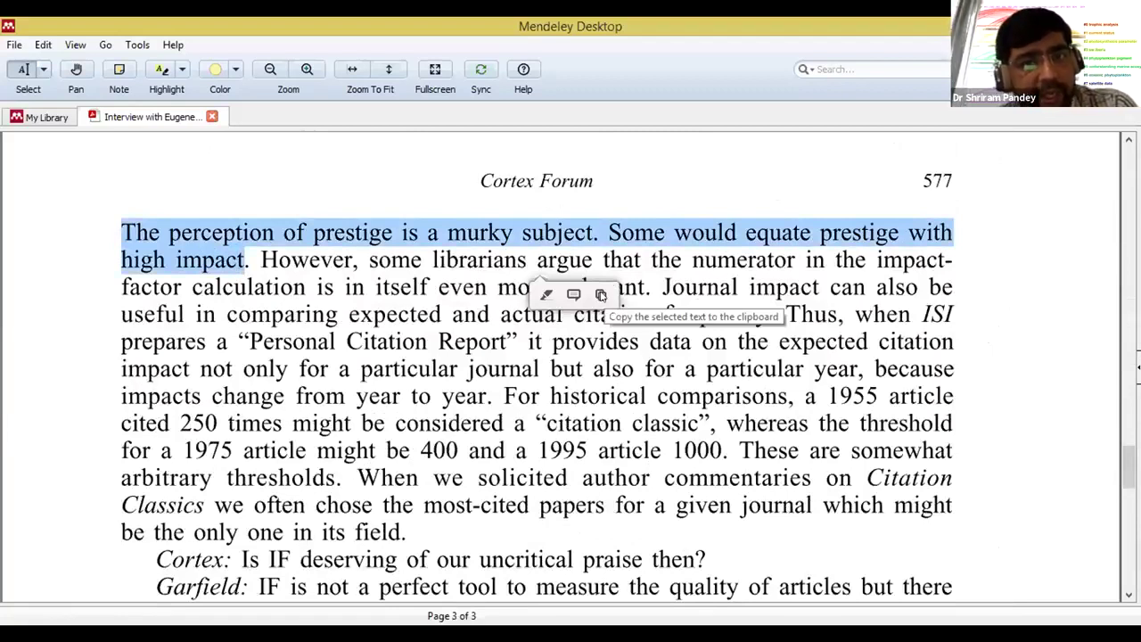
# Step: Apply the yellow highlight to the selected prestige and high-impact sentences on page 577
pyautogui.click(601, 295)
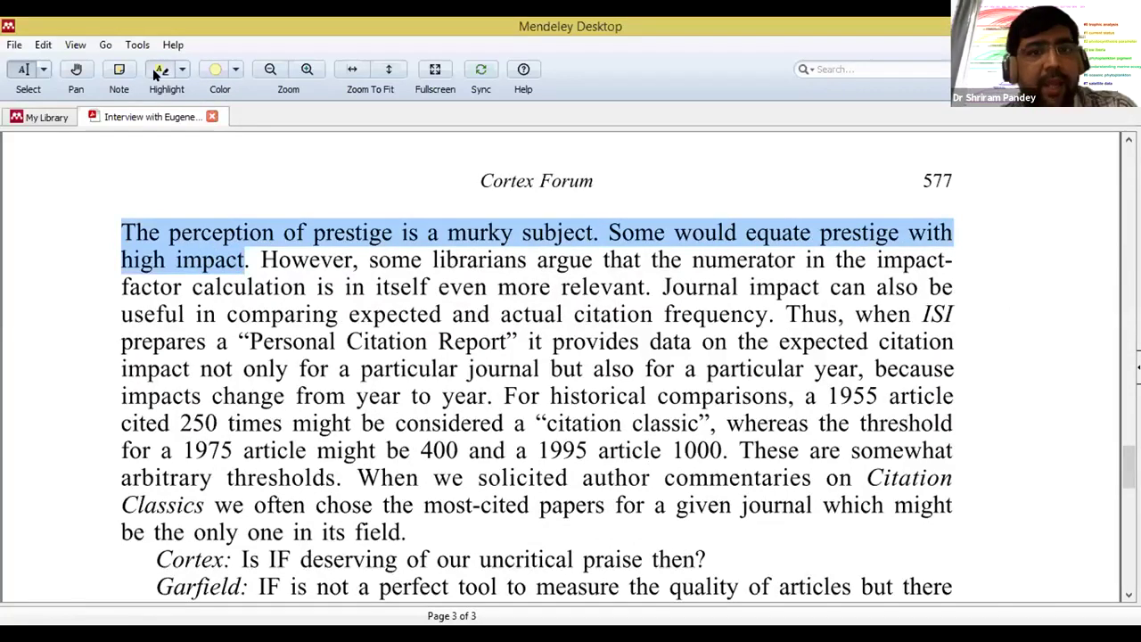
pyautogui.click(157, 75)
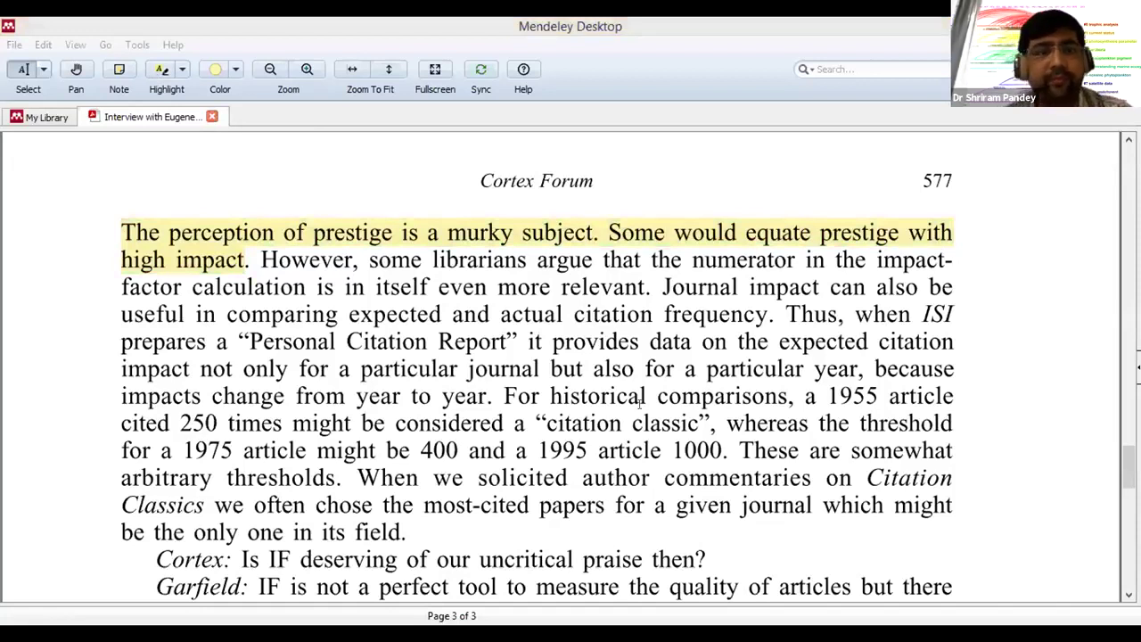
pyautogui.click(39, 119)
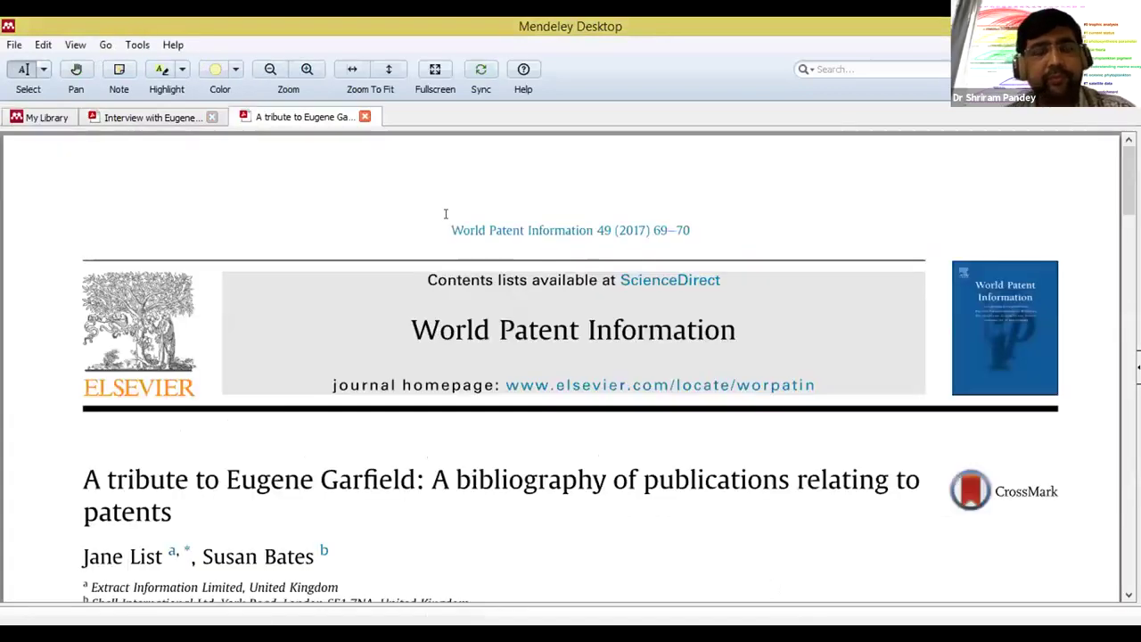
# Step: Highlight the first two sentences of the tribute paper's 1. Introduction in yellow
pyautogui.scroll(-5, 445, 214)
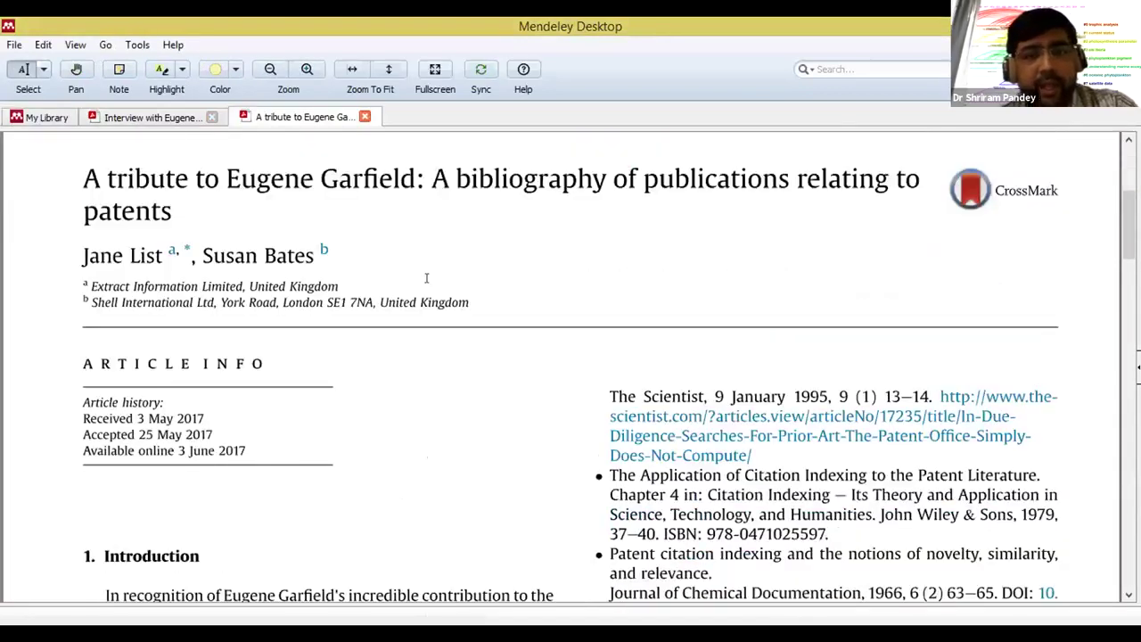
pyautogui.scroll(-4, 426, 278)
pyautogui.scroll(-3, 104, 193)
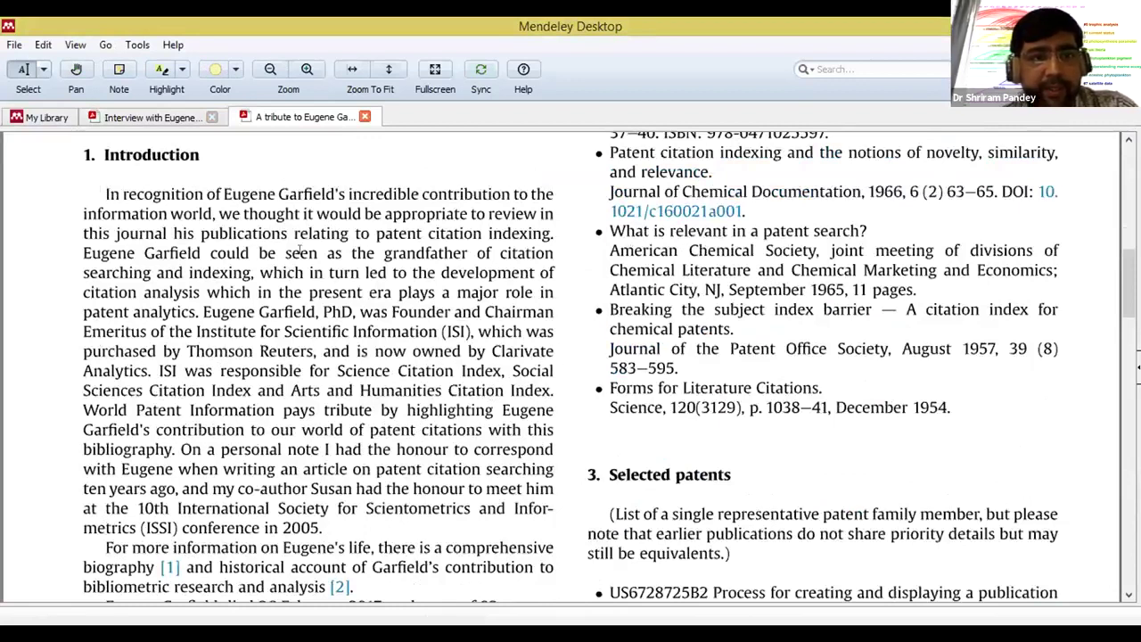
pyautogui.moveTo(105, 194); pyautogui.dragTo(200, 306)
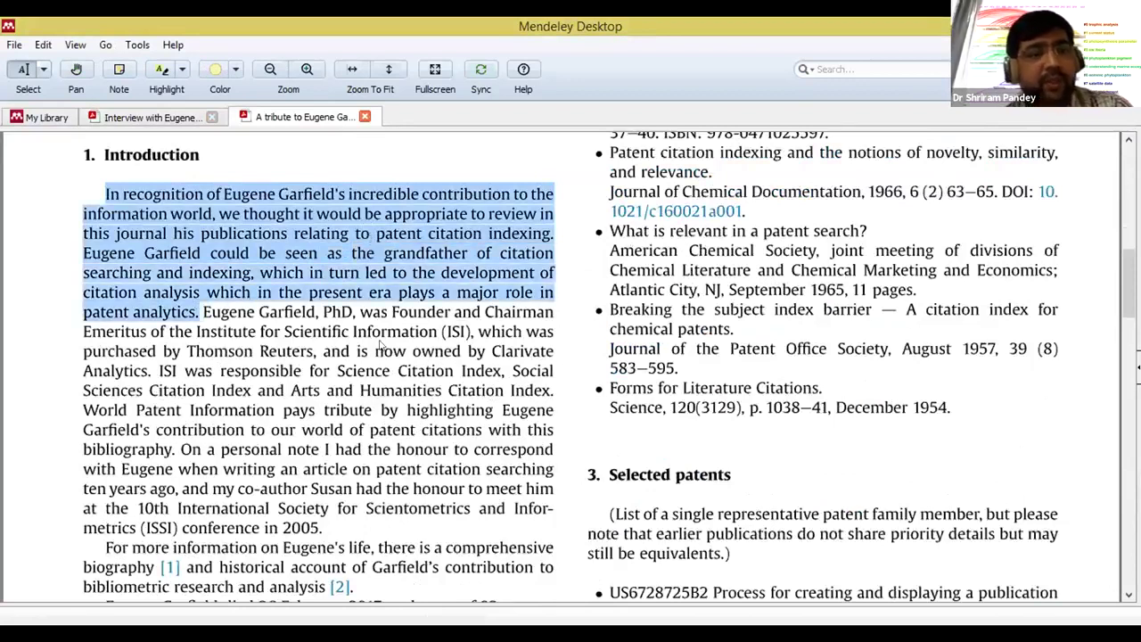
pyautogui.moveTo(382, 343)
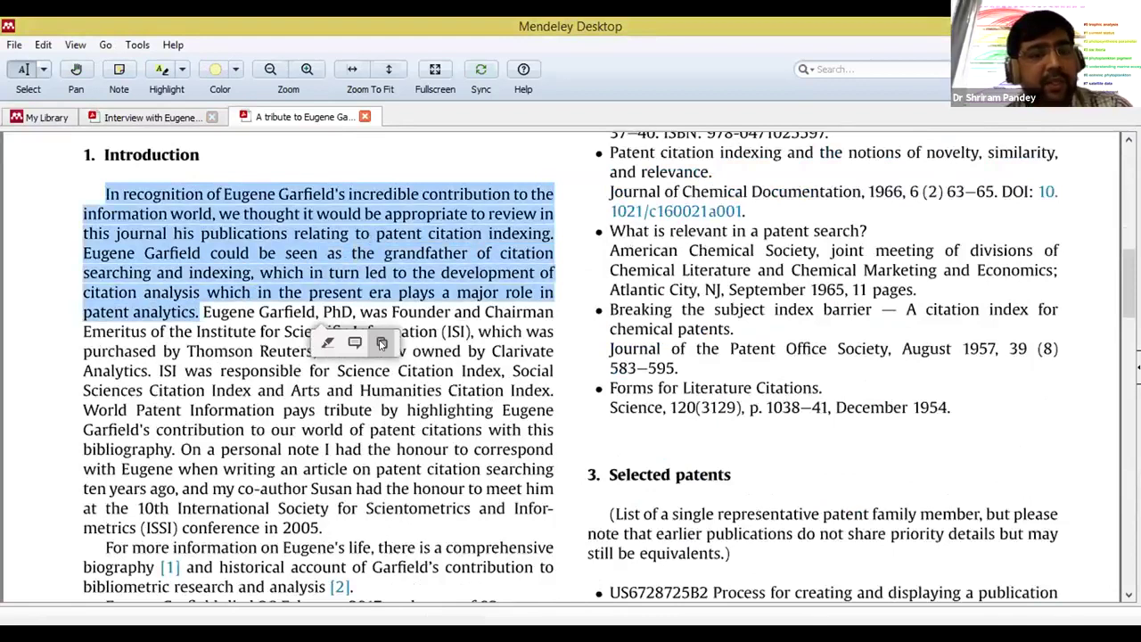
pyautogui.click(157, 73)
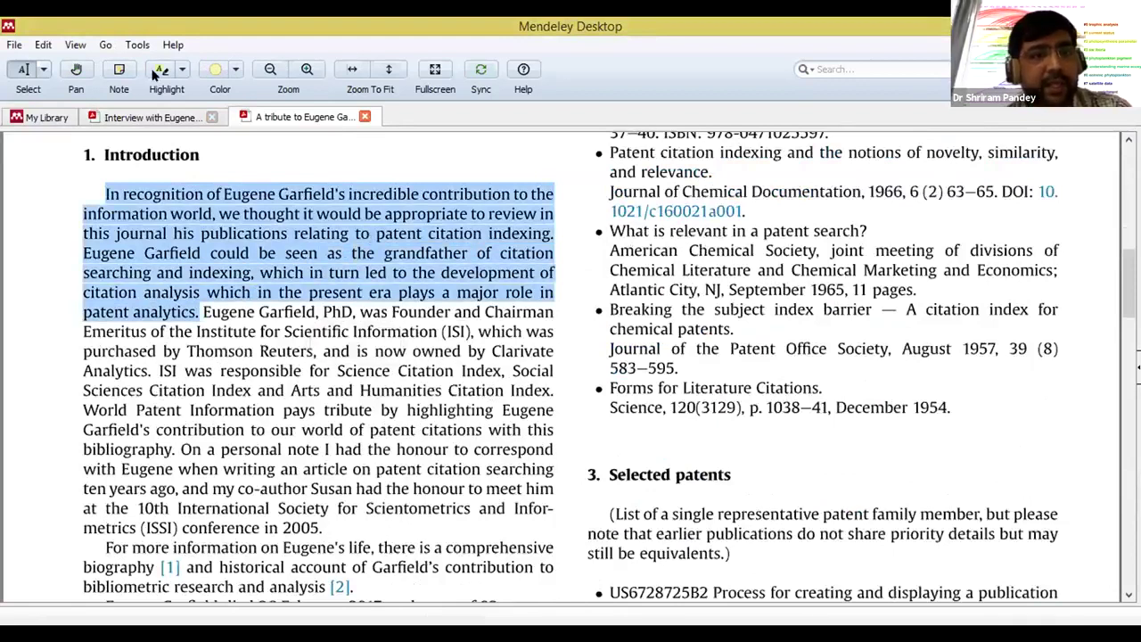
pyautogui.click(450, 267)
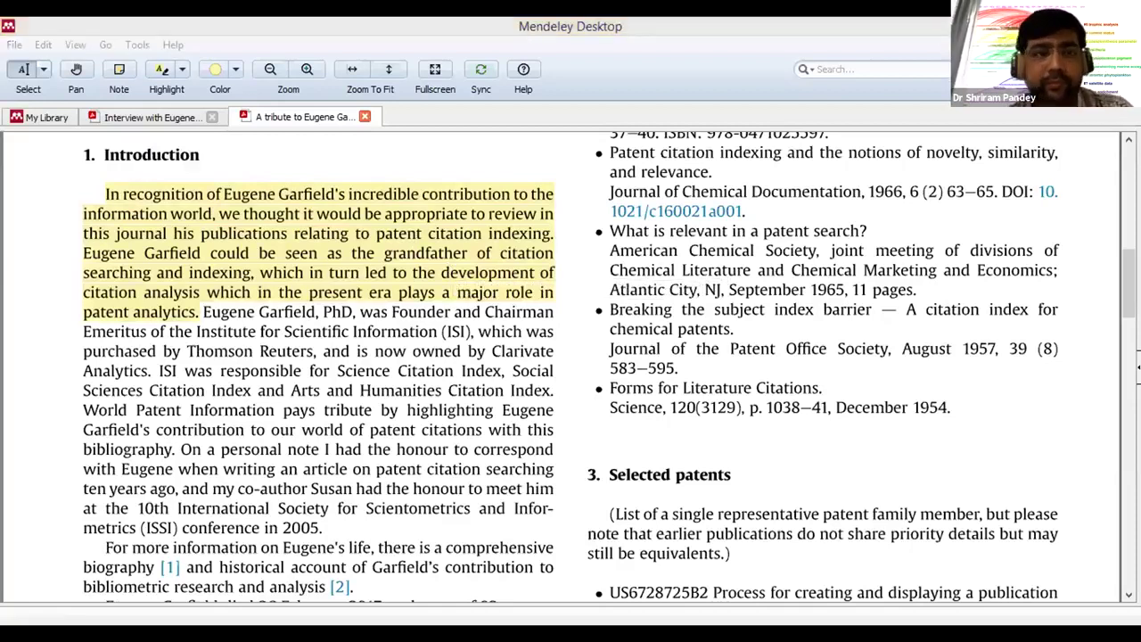
pyautogui.click(81, 129)
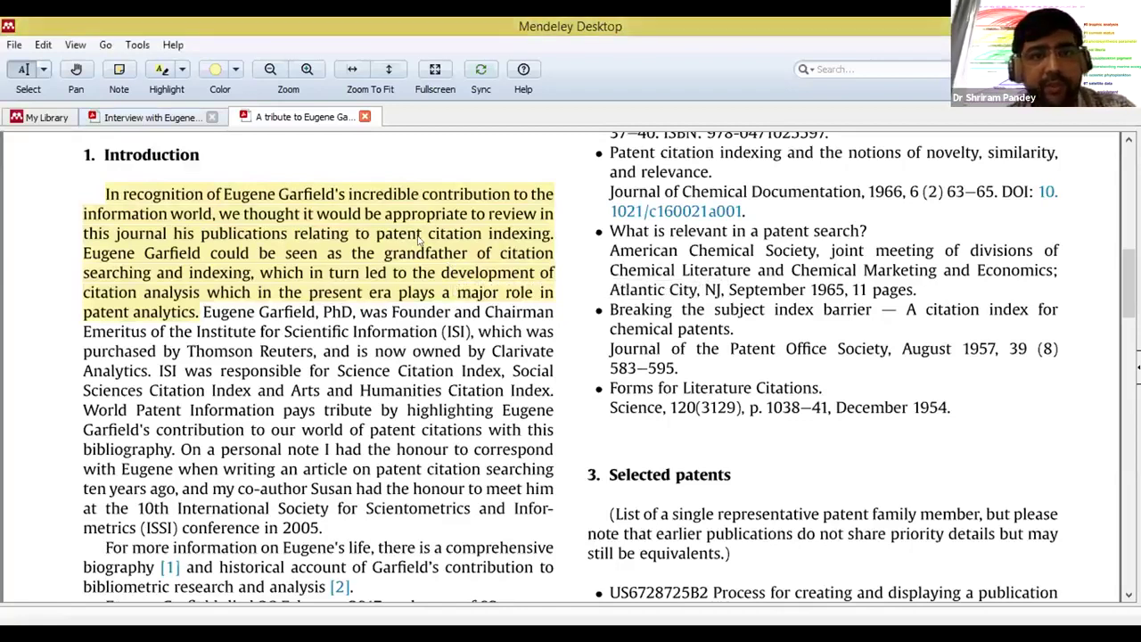
pyautogui.hotkey('ctrl', 'Tab')
# Step: Open 'Eugene Garfield: brief reflections' and highlight its first abstract sentence in yellow
pyautogui.doubleClick(445, 169)
pyautogui.scroll(-3, 486, 308)
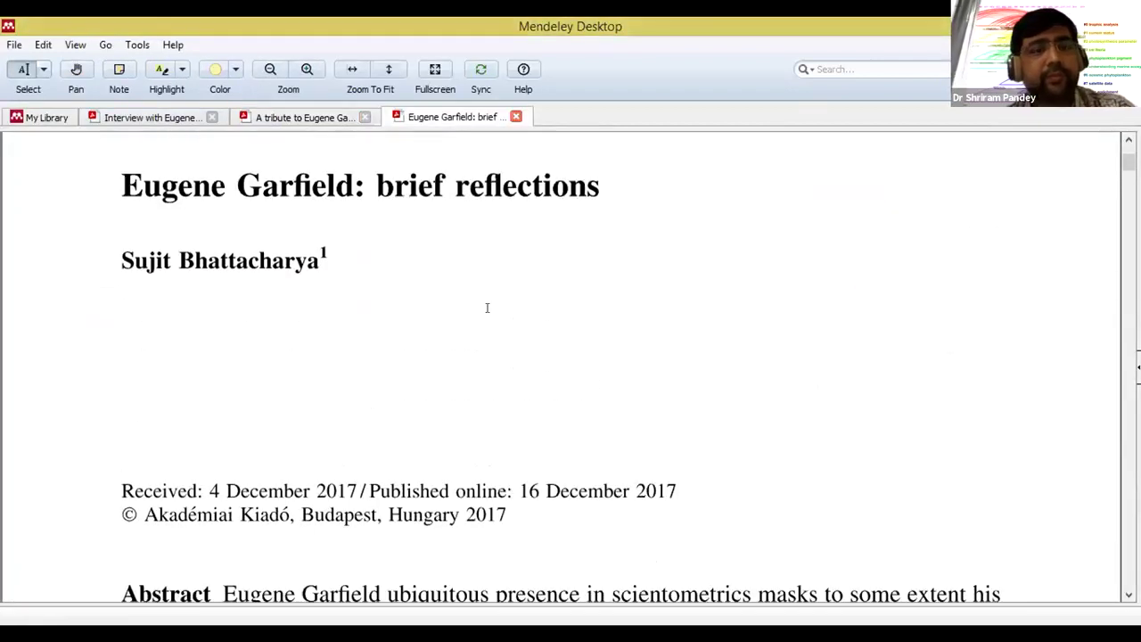
pyautogui.scroll(-1, 486, 307)
pyautogui.scroll(-5, 400, 265)
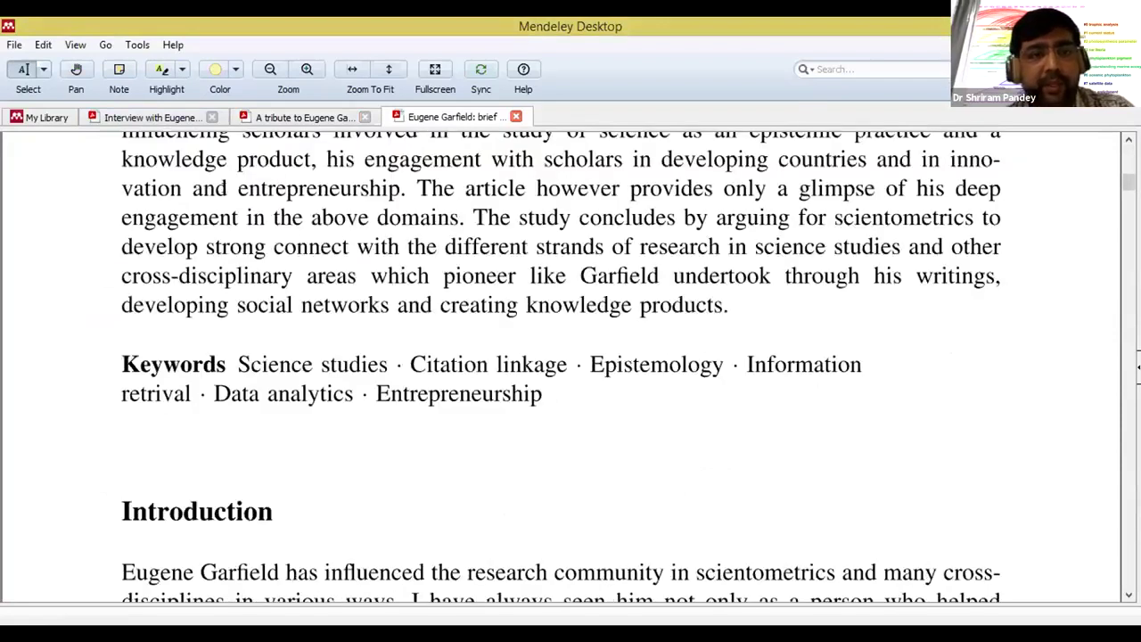
pyautogui.scroll(2, 331, 215)
pyautogui.scroll(1, 731, 240)
pyautogui.moveTo(222, 193); pyautogui.dragTo(517, 223)
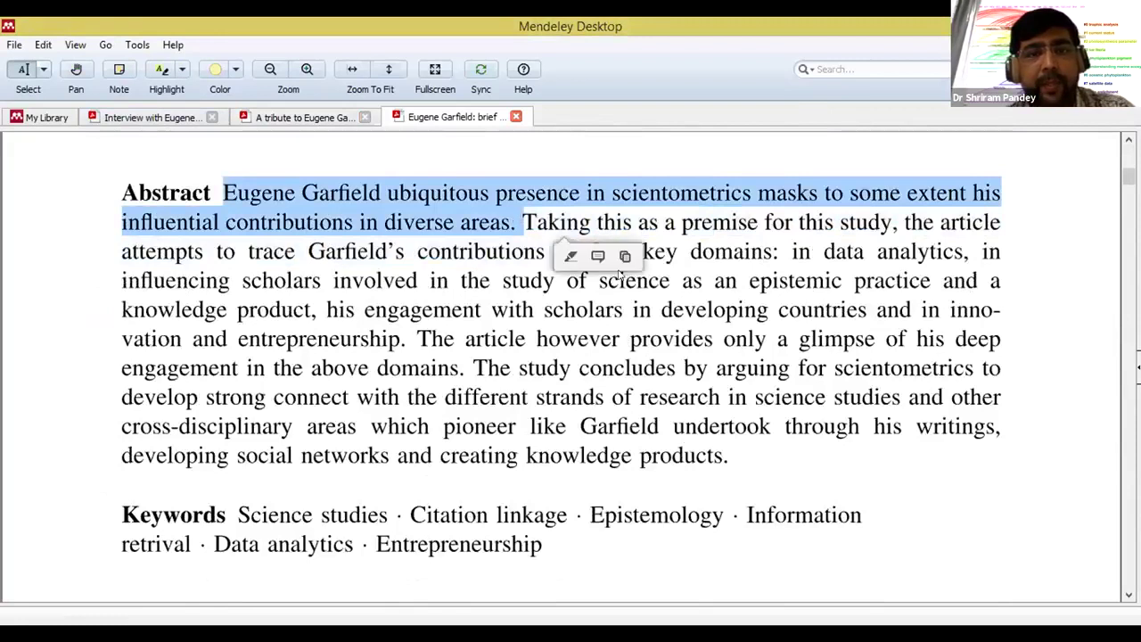
pyautogui.click(153, 77)
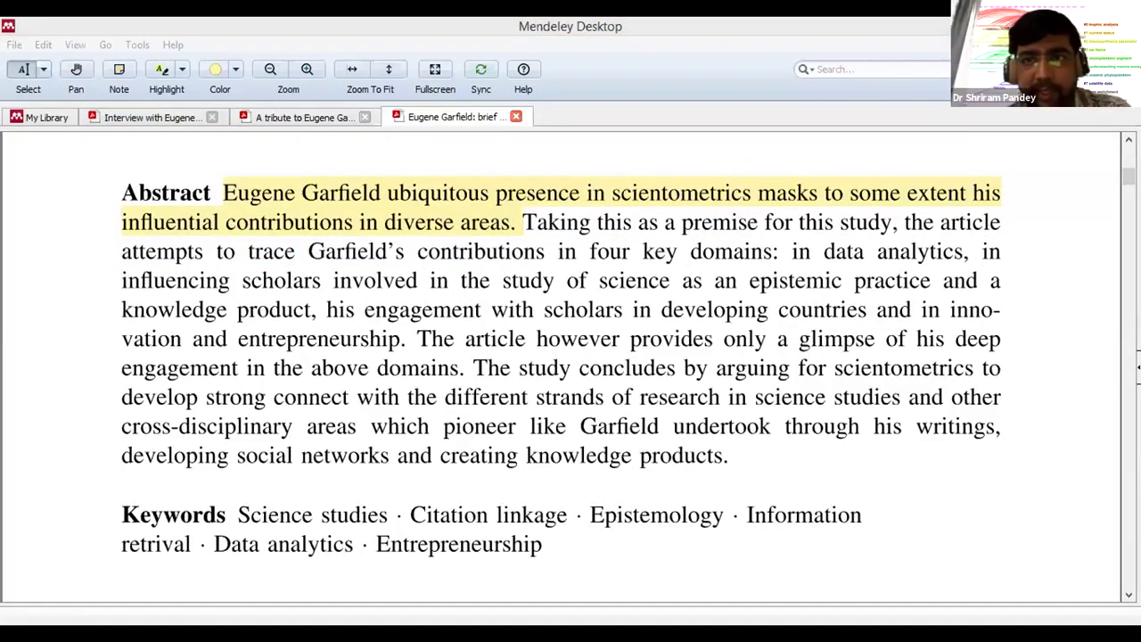
# Step: Open the 2018 Scientometrics paper on visualizing citation contexts from the library
pyautogui.click(94, 133)
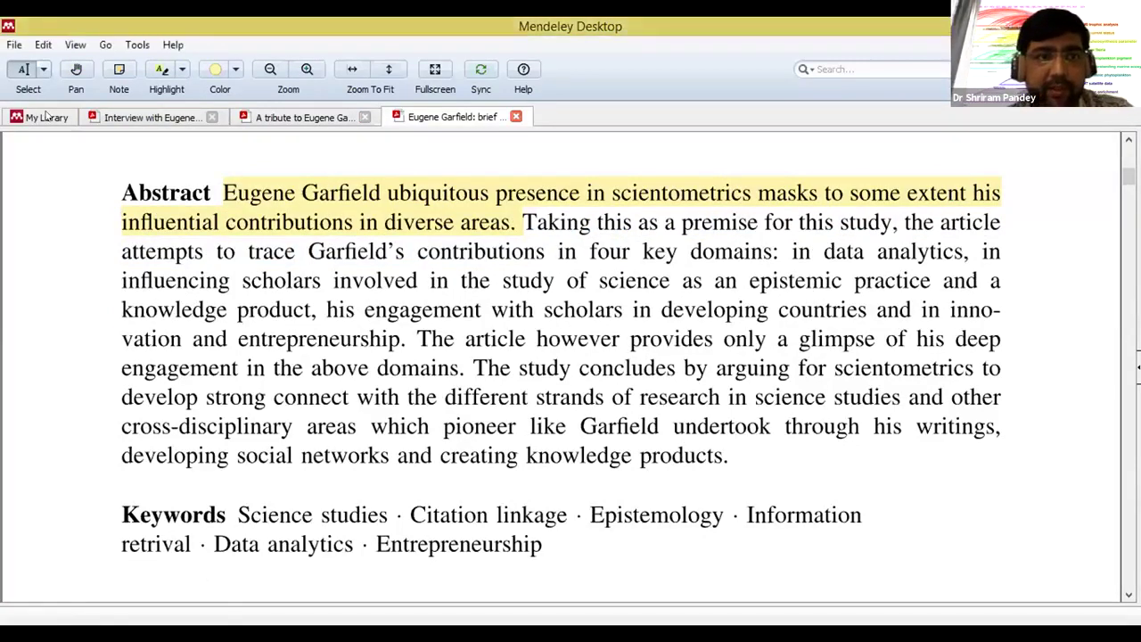
pyautogui.hotkey('ctrl', 'Tab')
pyautogui.doubleClick(448, 282)
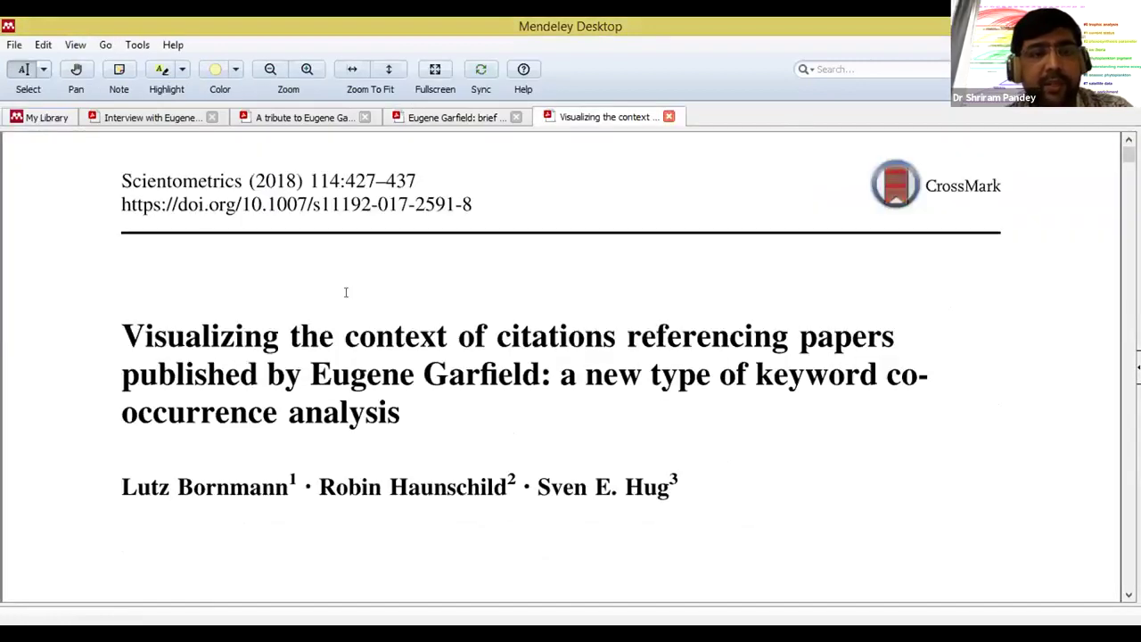
# Step: Highlight 'The citation context is defined… specific citation.' in yellow with Ctrl+H
pyautogui.scroll(-3, 459, 282)
pyautogui.scroll(-3, 505, 283)
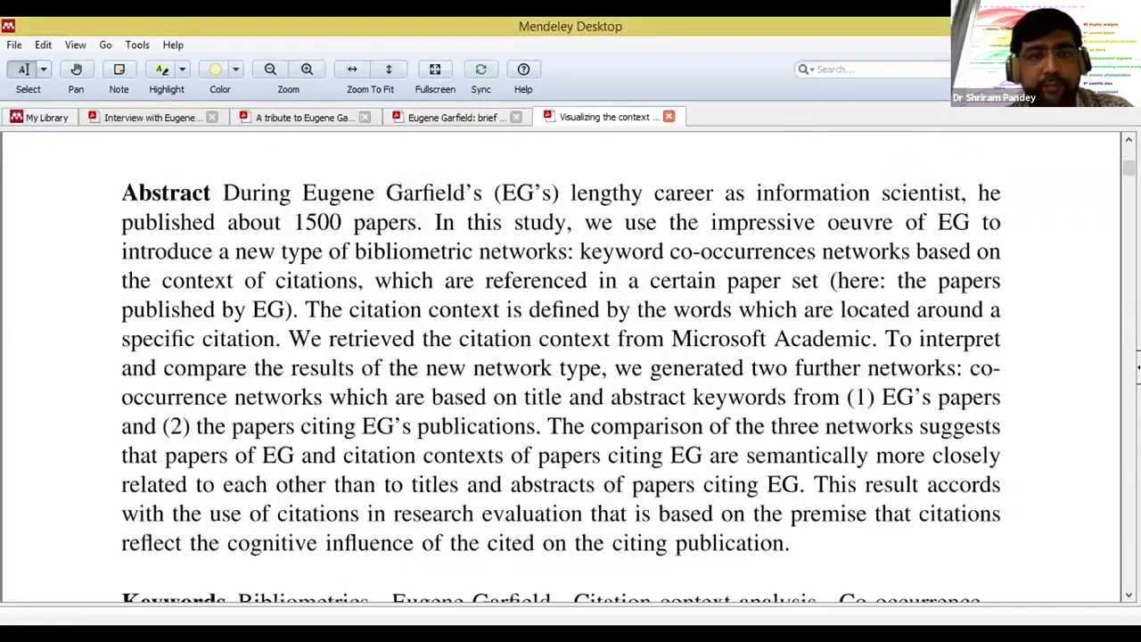
pyautogui.scroll(-5, 446, 282)
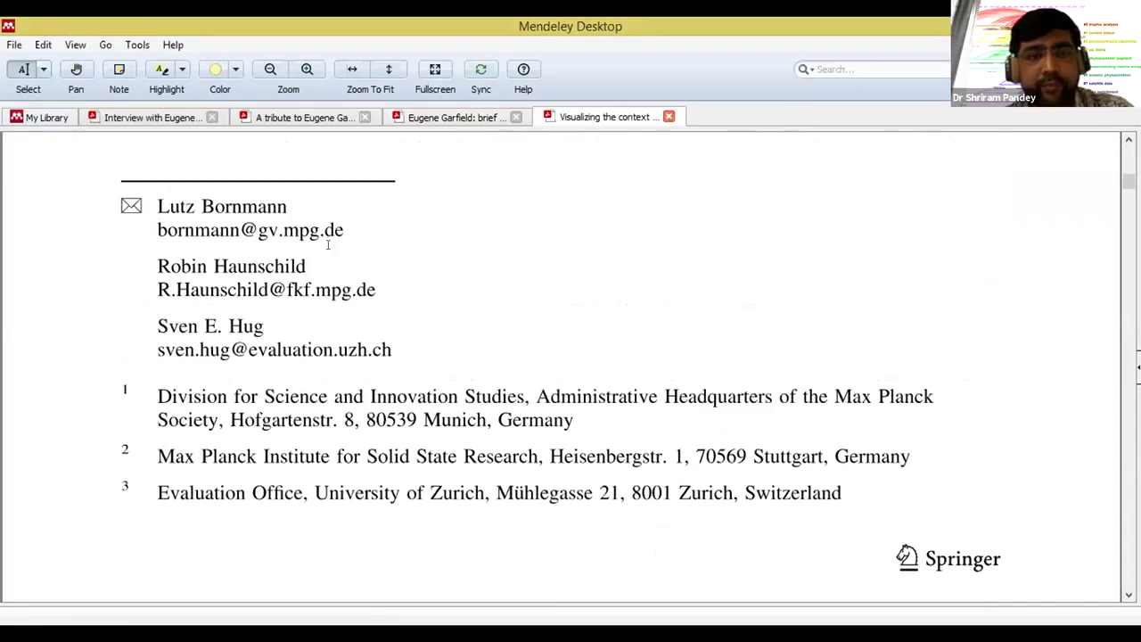
pyautogui.scroll(5, 326, 242)
pyautogui.scroll(1, 311, 205)
pyautogui.moveTo(304, 210); pyautogui.dragTo(281, 239)
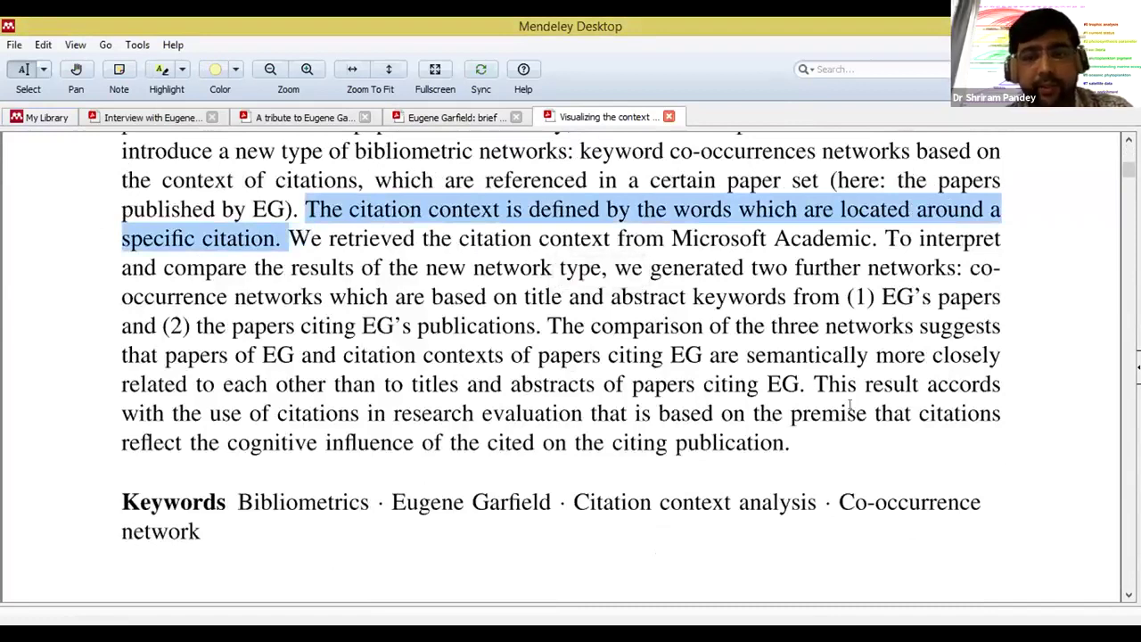
pyautogui.hotkey('ctrl', 'h')
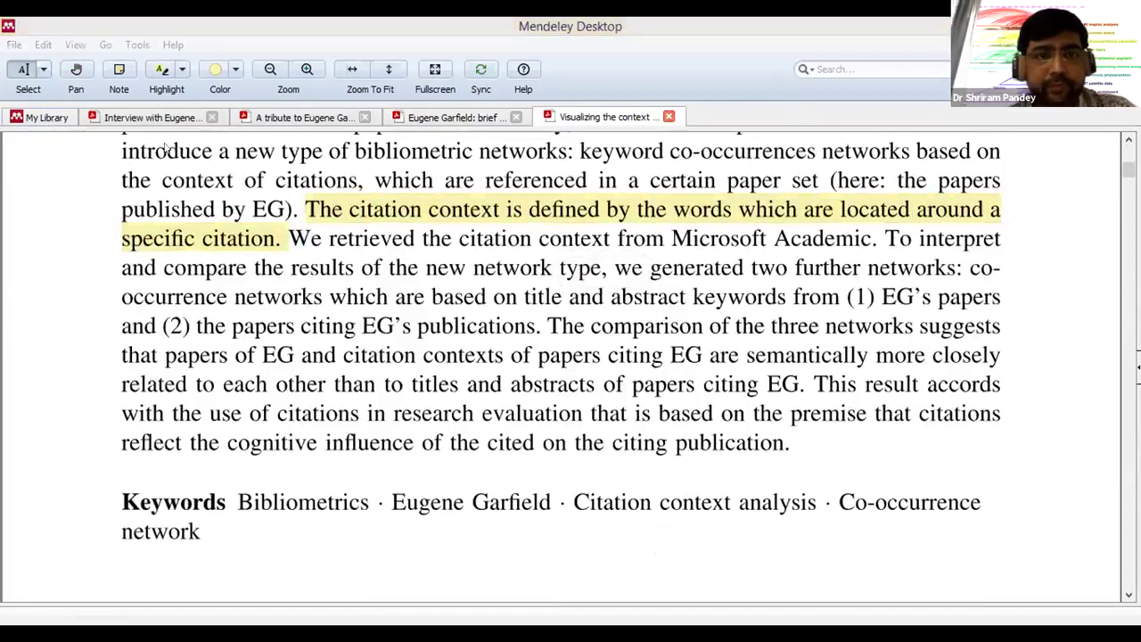
pyautogui.click(46, 118)
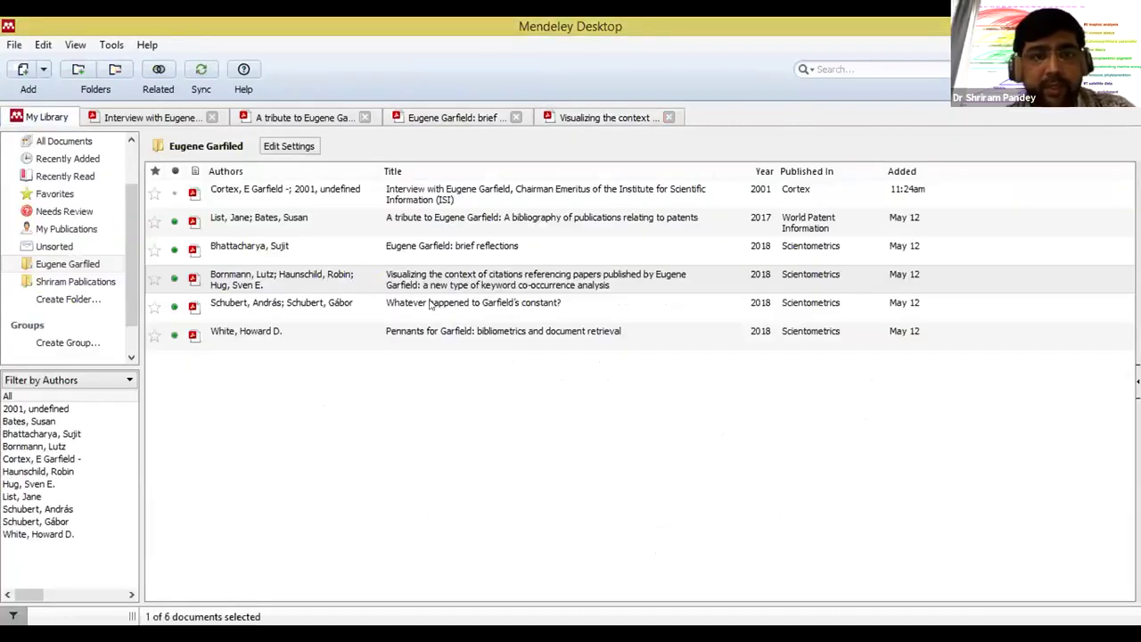
# Step: Open 'Whatever happened to Garfield's constant?' and highlight its first abstract sentence yellow
pyautogui.doubleClick(429, 304)
pyautogui.scroll(-3, 259, 201)
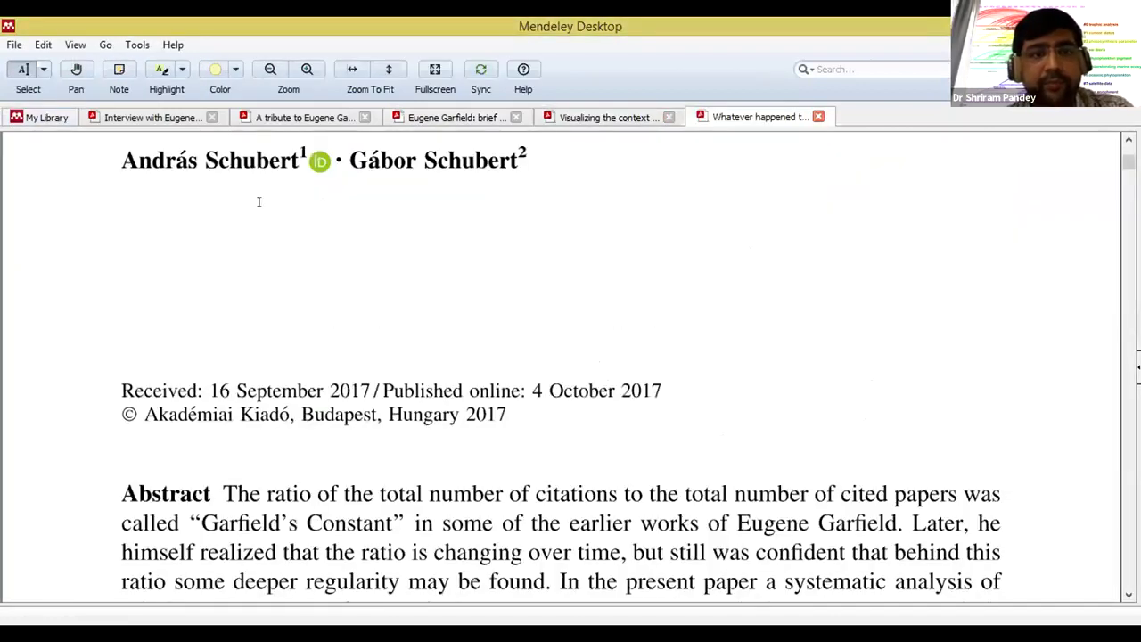
pyautogui.scroll(-5, 258, 201)
pyautogui.moveTo(225, 185); pyautogui.dragTo(237, 187)
pyautogui.moveTo(848, 217); pyautogui.dragTo(900, 223)
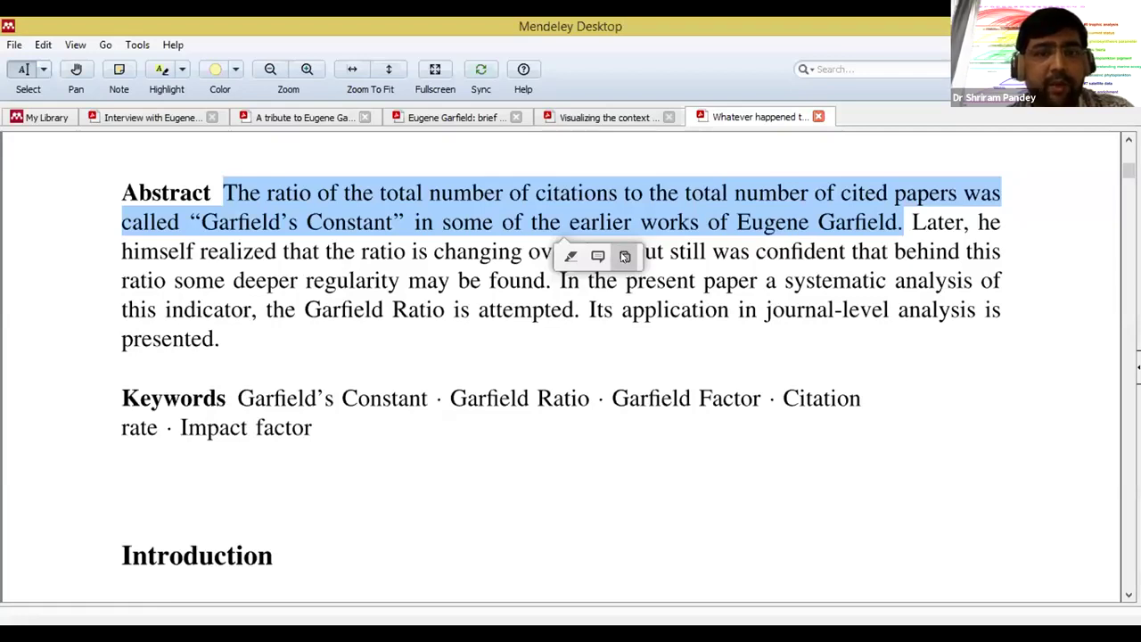
pyautogui.click(162, 69)
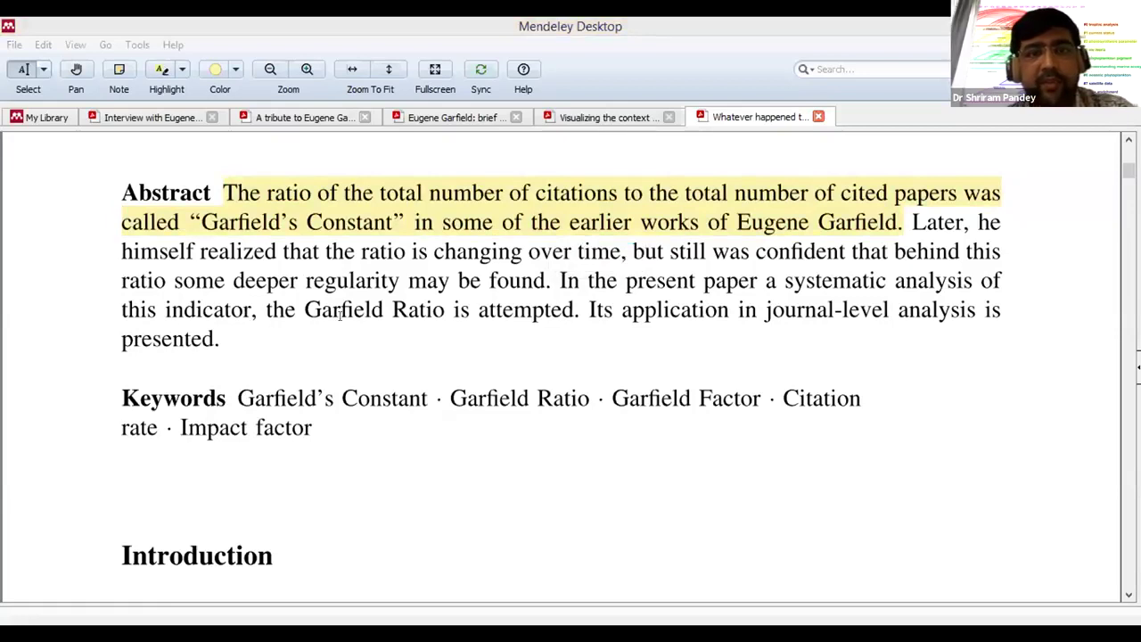
# Step: Open the Pennants for Garfield paper from the library list
pyautogui.hotkey('ctrl', 'Tab')
pyautogui.doubleClick(473, 339)
pyautogui.scroll(-3, 472, 344)
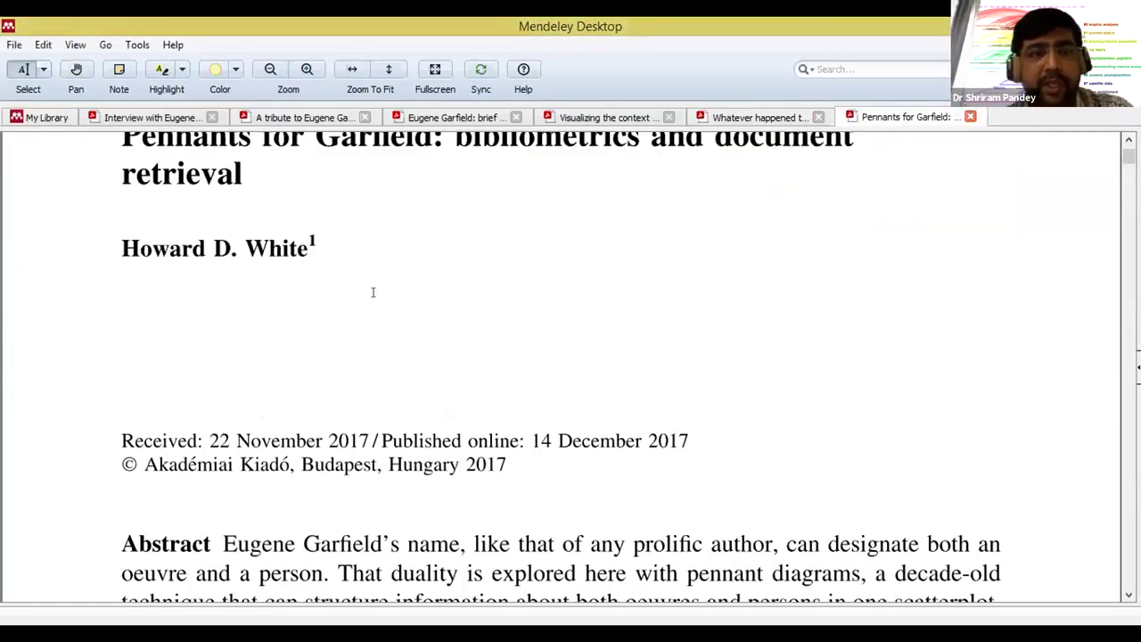
# Step: Highlight the opening abstract sentence in yellow, then check and close its highlight popup
pyautogui.scroll(-3, 223, 183)
pyautogui.scroll(-2, 342, 221)
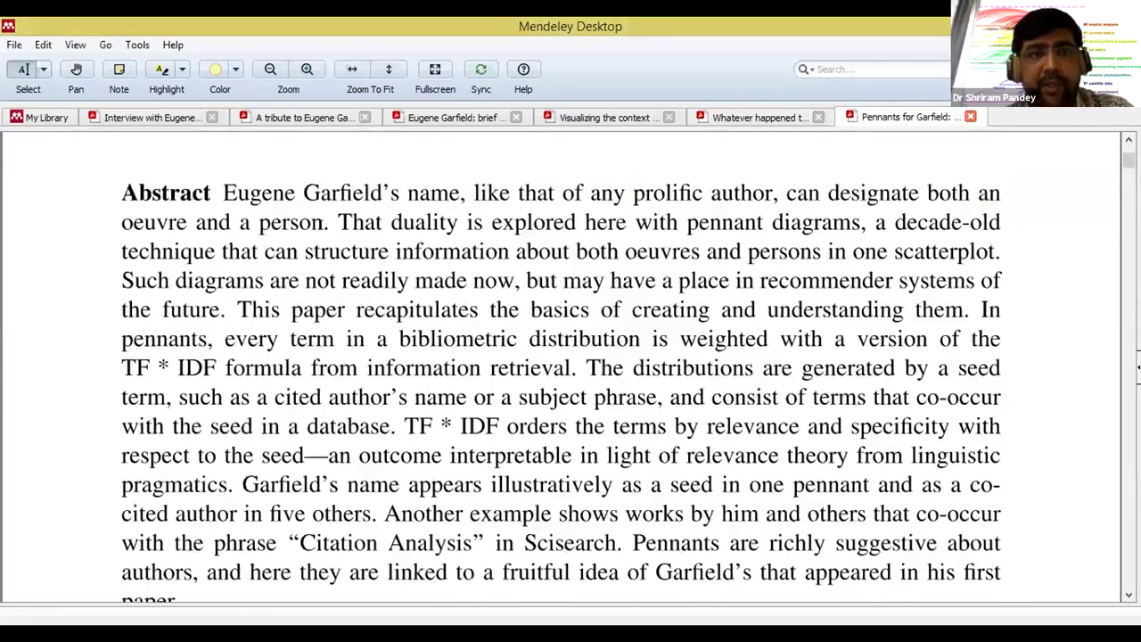
pyautogui.click(160, 71)
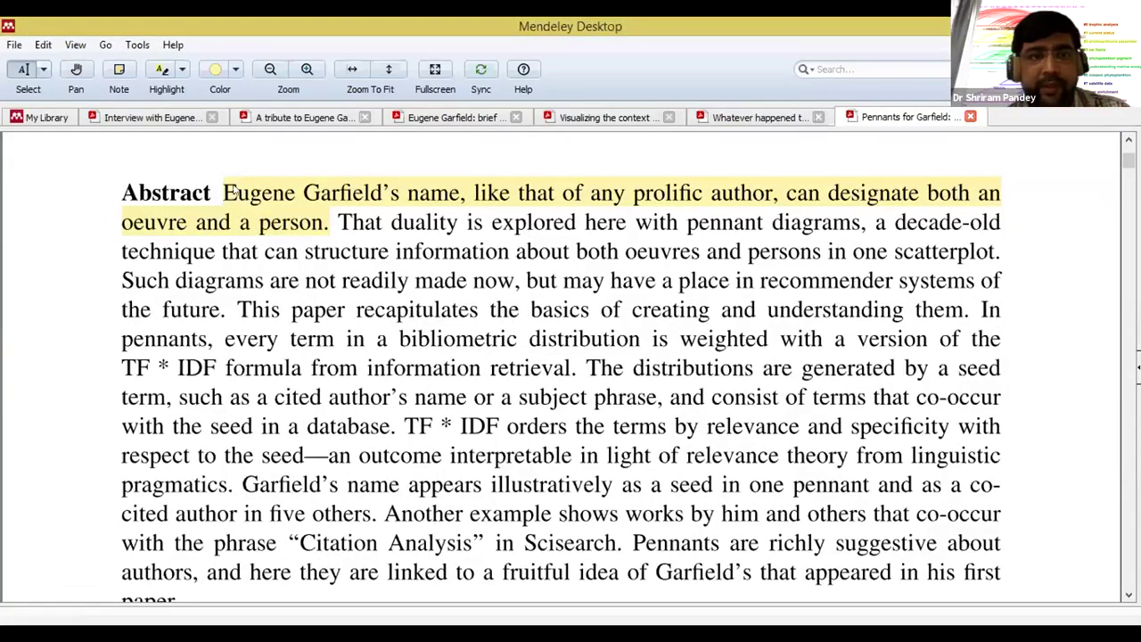
pyautogui.click(300, 205)
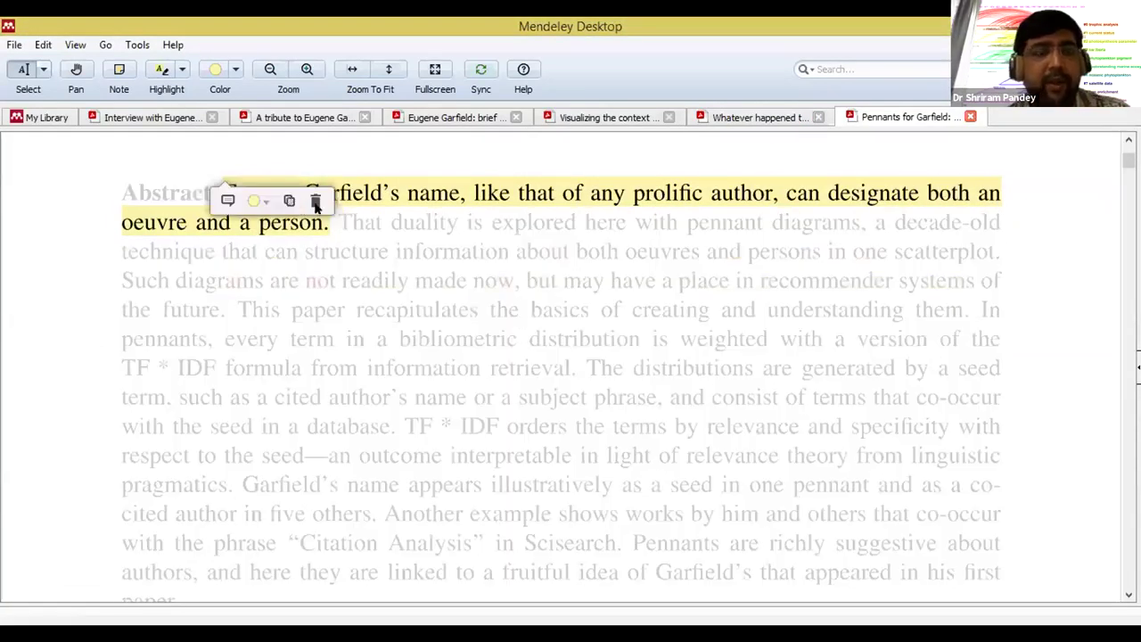
pyautogui.click(315, 202)
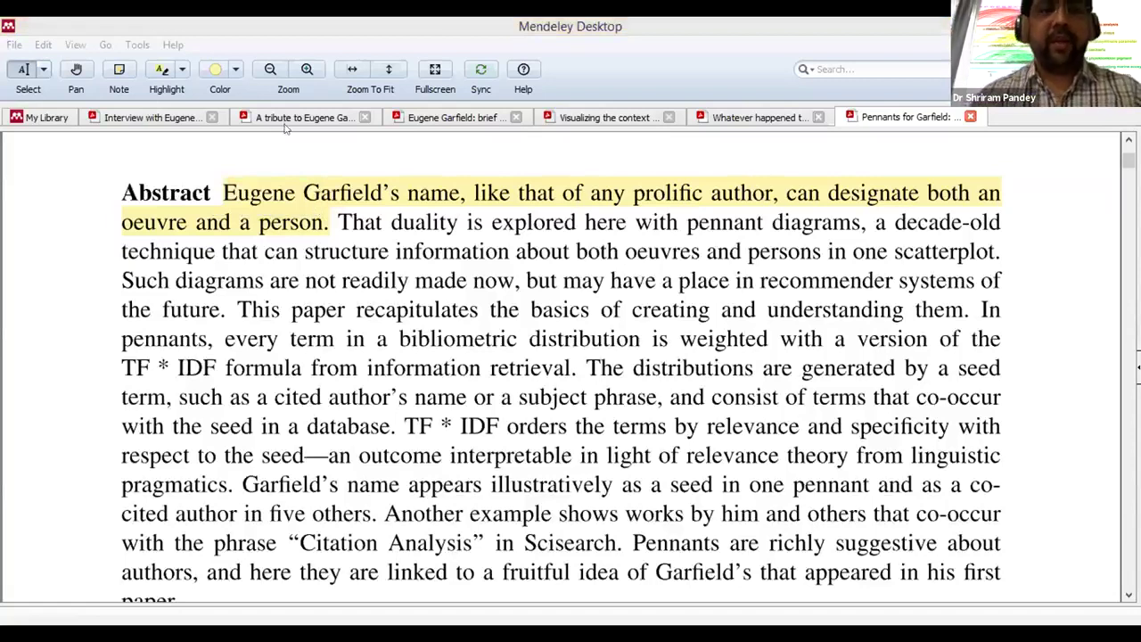
# Step: Review the highlighted Garfield papers in turn, from the interview paper to 'A tribute to Eugene Garfield'
pyautogui.click(169, 116)
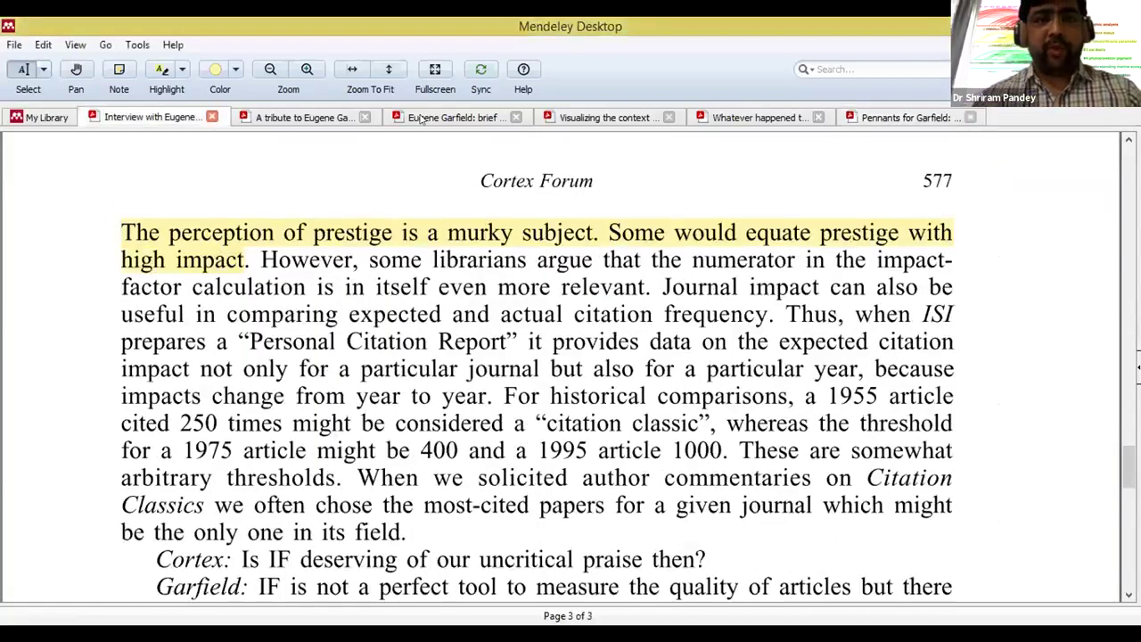
pyautogui.click(511, 125)
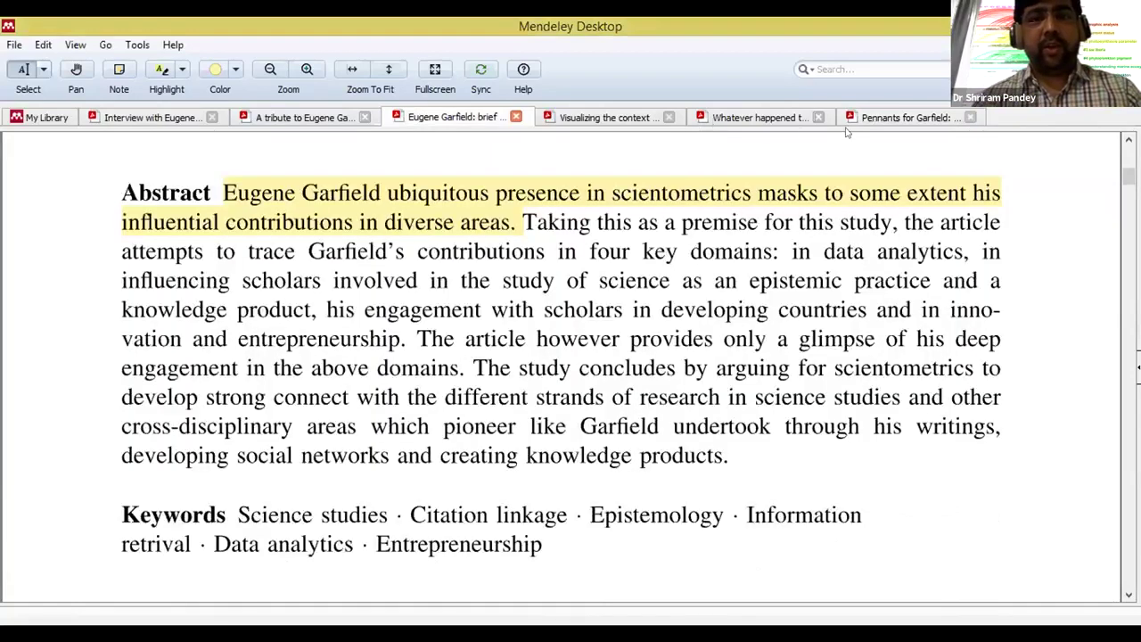
pyautogui.hotkey('ctrl', 'Tab')
pyautogui.hotkey('ctrl', 'Tab')
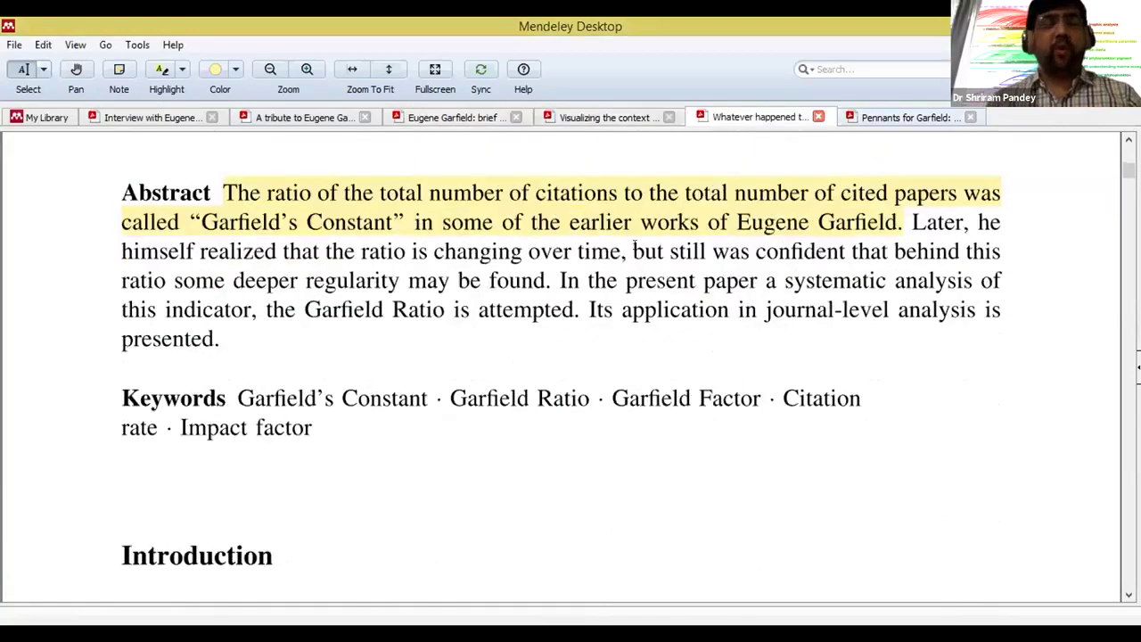
pyautogui.hotkey('ctrl', 'Tab')
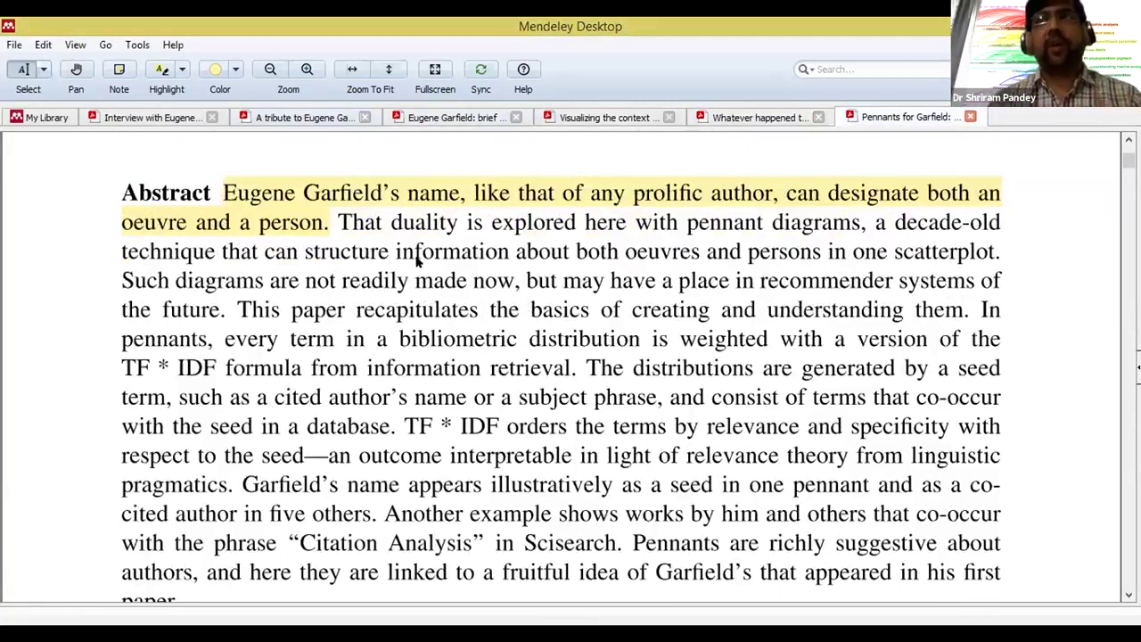
pyautogui.hotkey('ctrl', 'Tab')
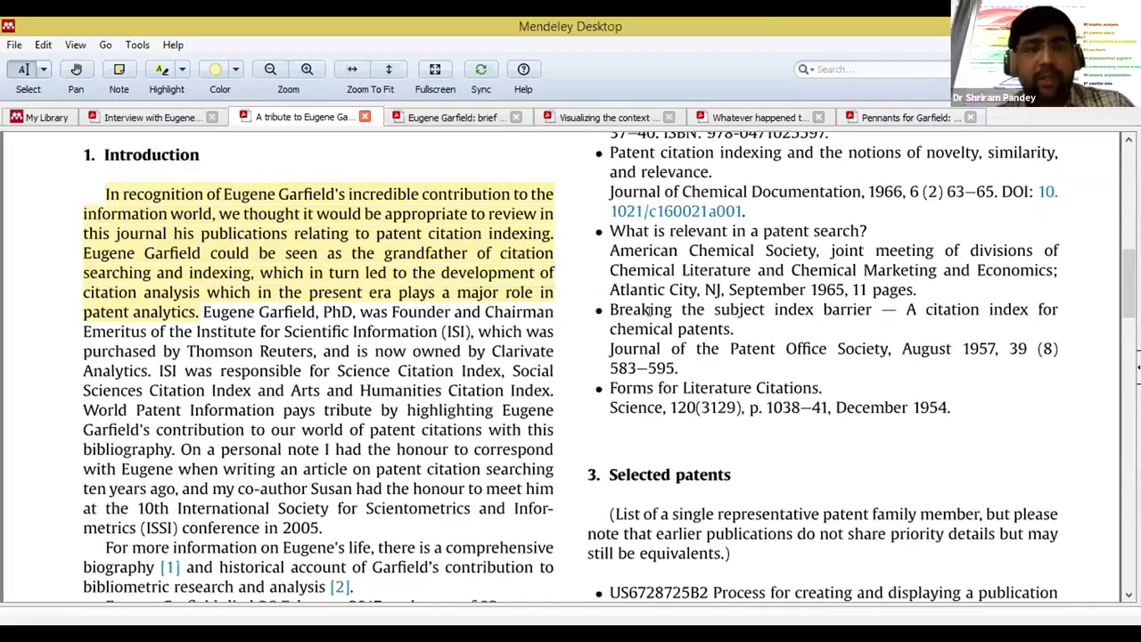
# Step: Return to the Word document of Garfield sentences and place the caret after 'high impact'
pyautogui.hotkey('alt', 'Tab')
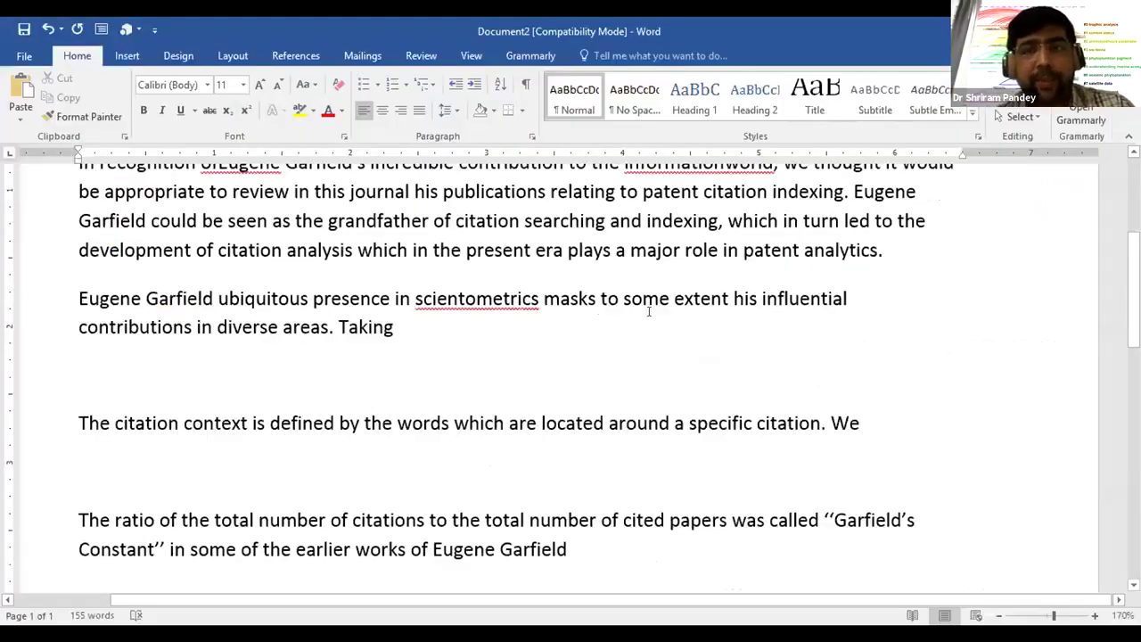
pyautogui.scroll(3, 648, 311)
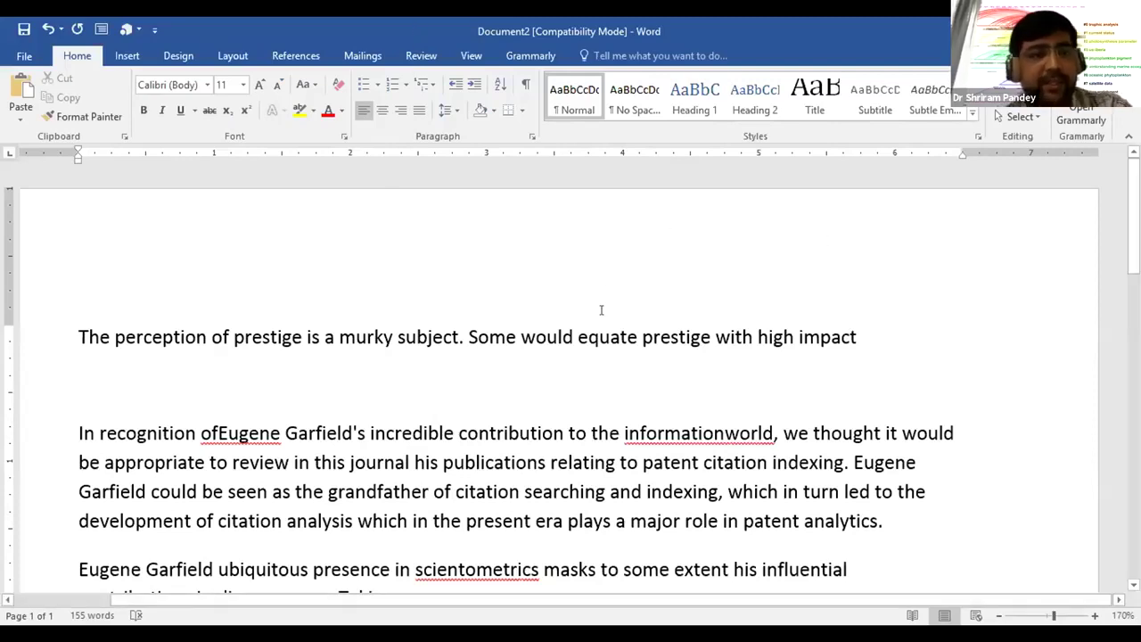
pyautogui.scroll(-2, 580, 280)
pyautogui.scroll(-4, 762, 260)
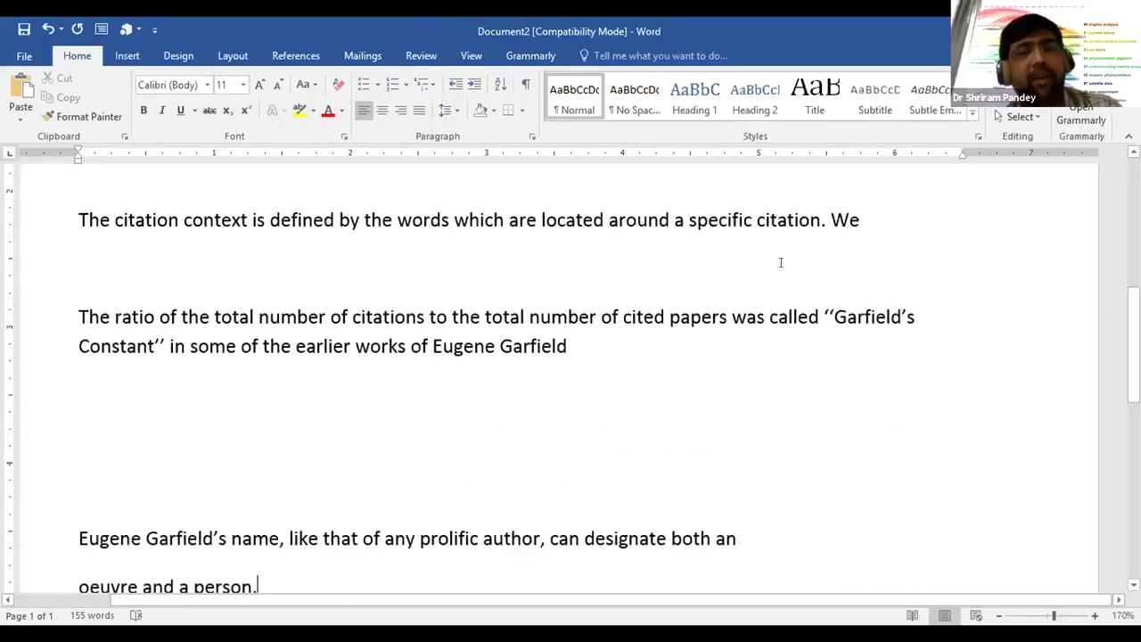
pyautogui.scroll(4, 872, 203)
pyautogui.click(874, 201)
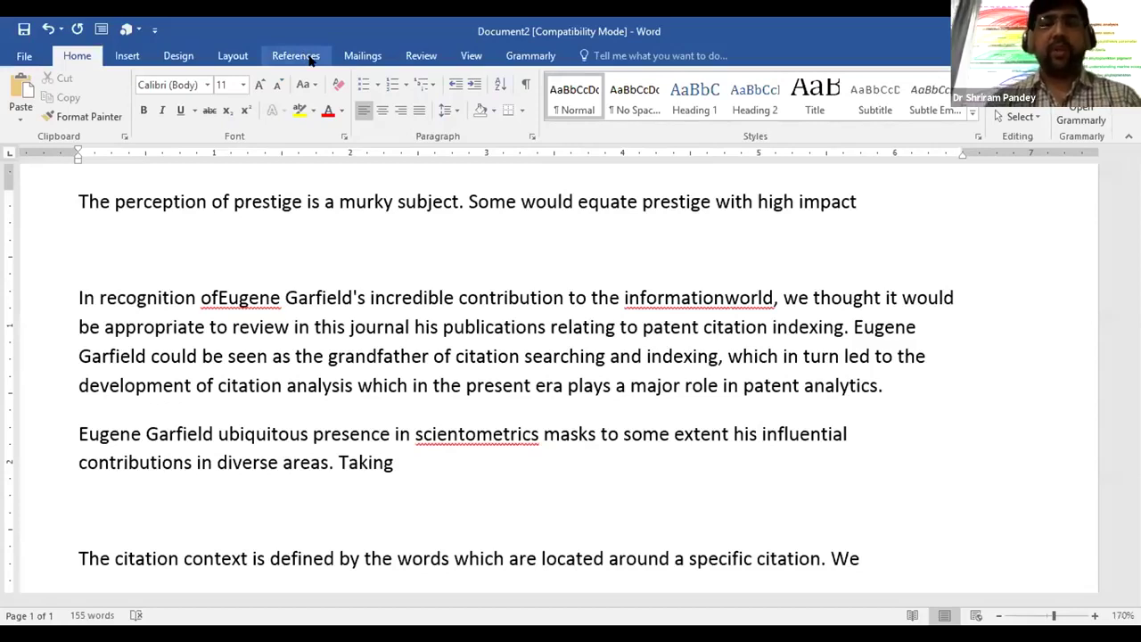
# Step: Show the Mendeley citation tools in Word and keep American Psychological Association 6th edition selected
pyautogui.doubleClick(310, 59)
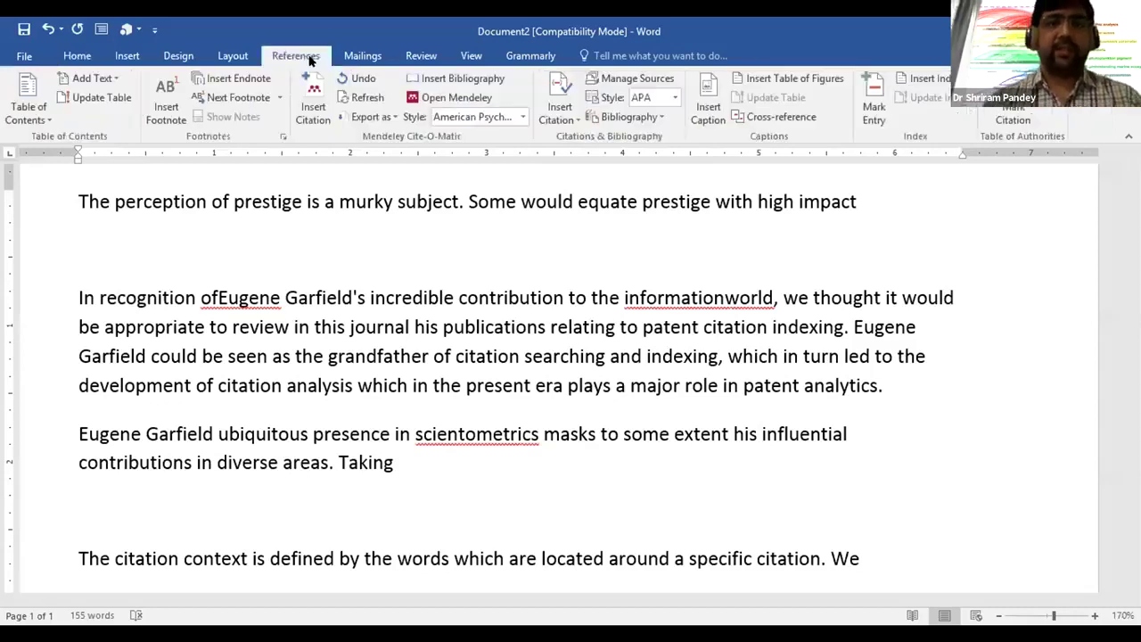
pyautogui.click(310, 59)
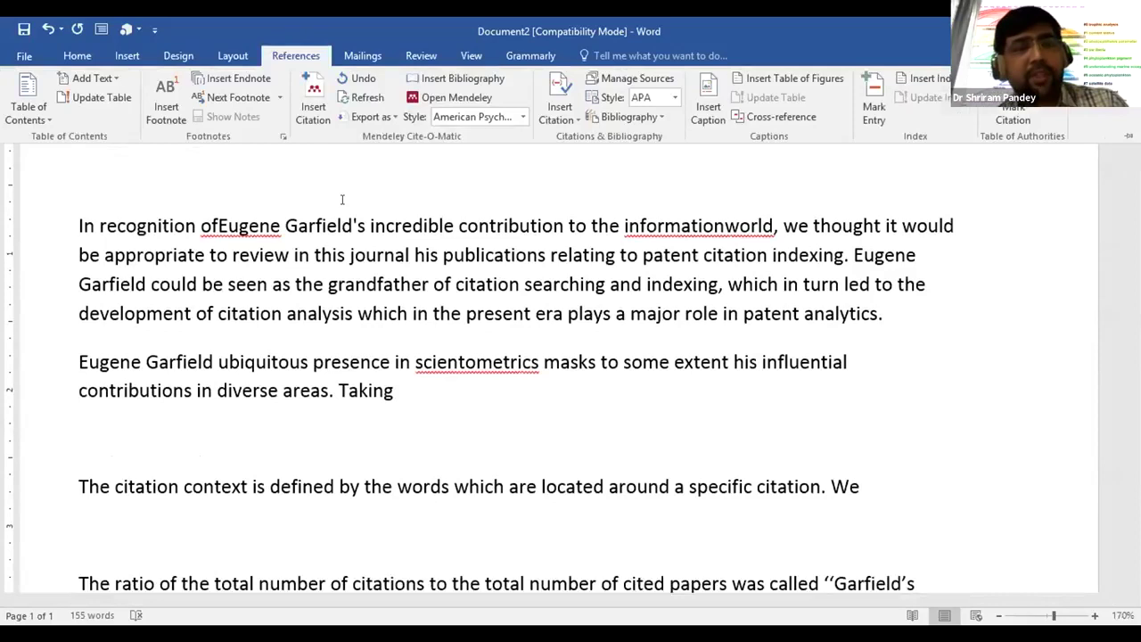
pyautogui.scroll(2, 341, 201)
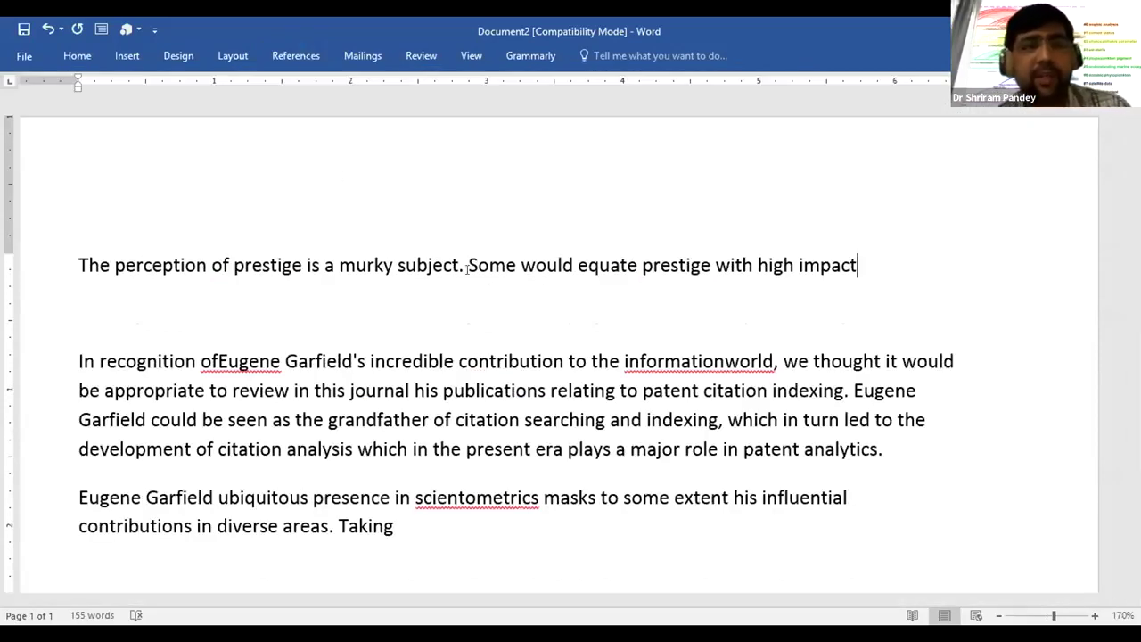
pyautogui.scroll(-3, 608, 222)
pyautogui.scroll(3, 263, 123)
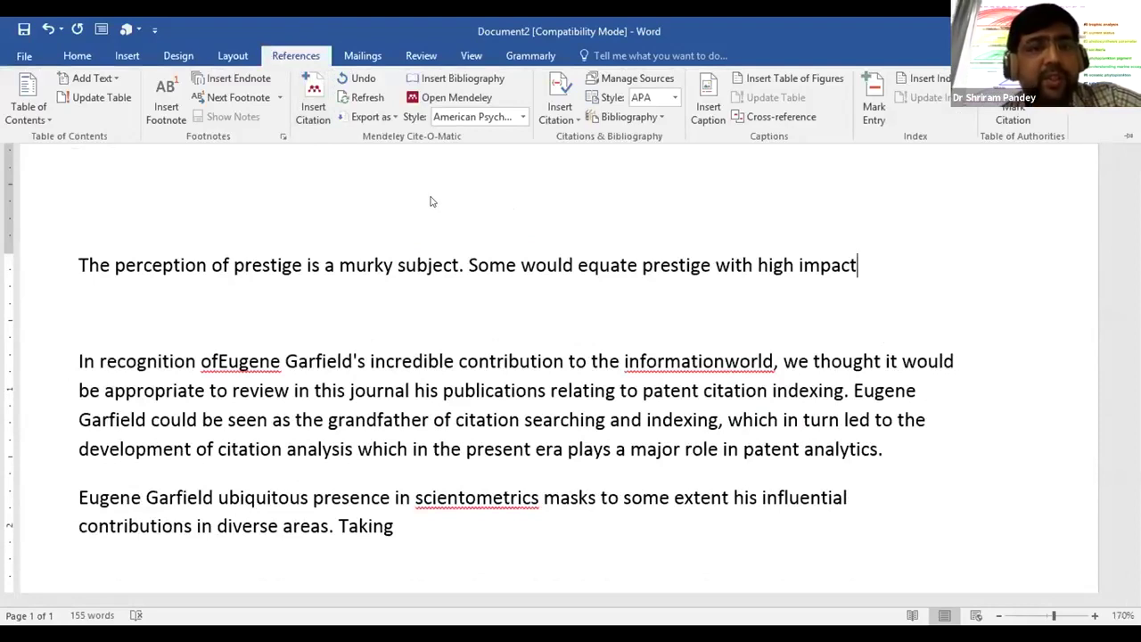
pyautogui.click(482, 116)
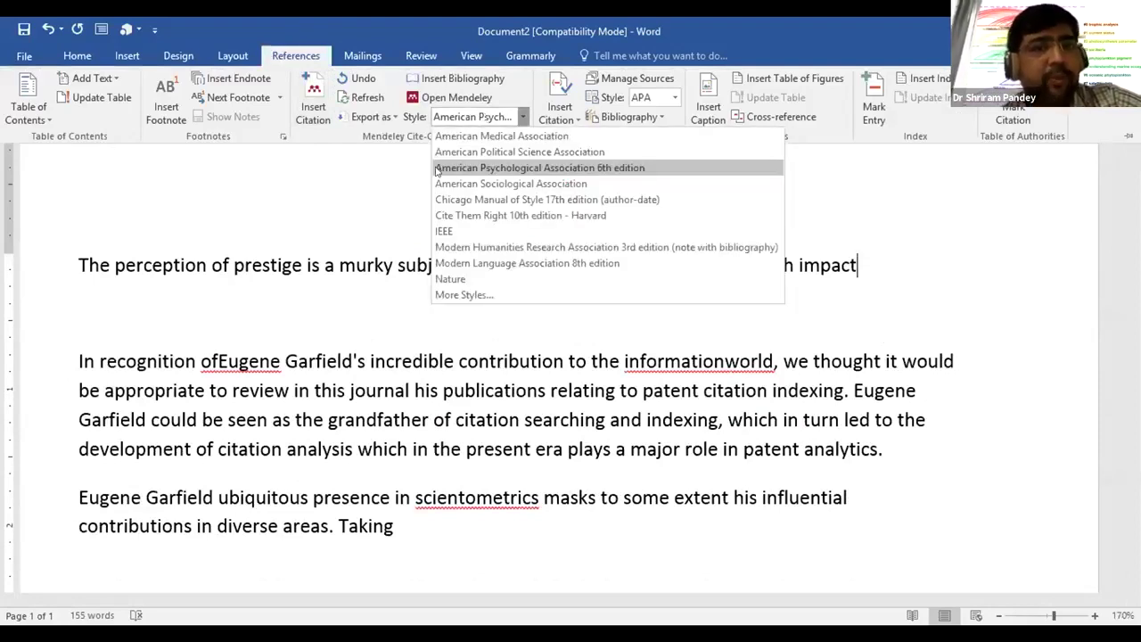
pyautogui.click(437, 169)
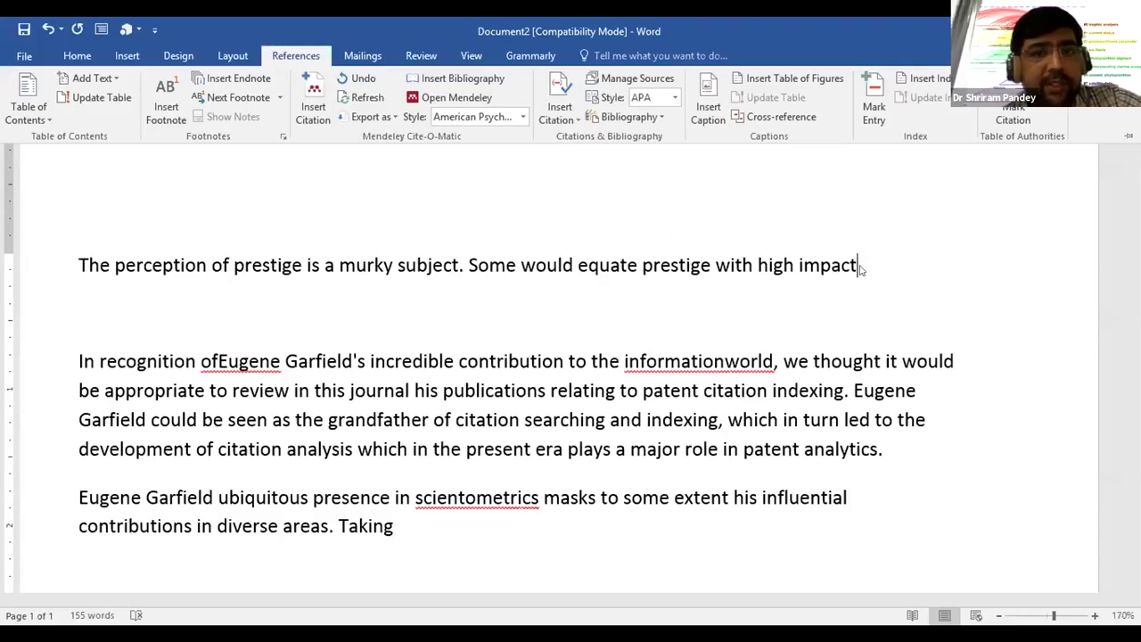
# Step: Cite Cortex 2001 after 'high impact' and delete the duplicated 2001 from the citation
pyautogui.hotkey('ctrl', 'F1')
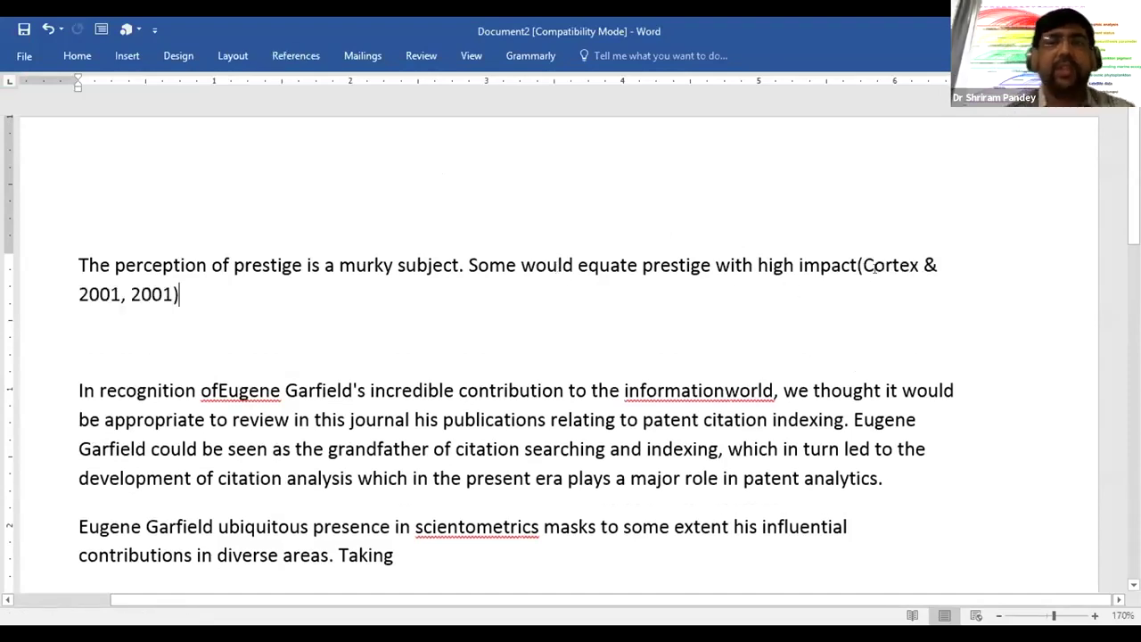
pyautogui.click(133, 294)
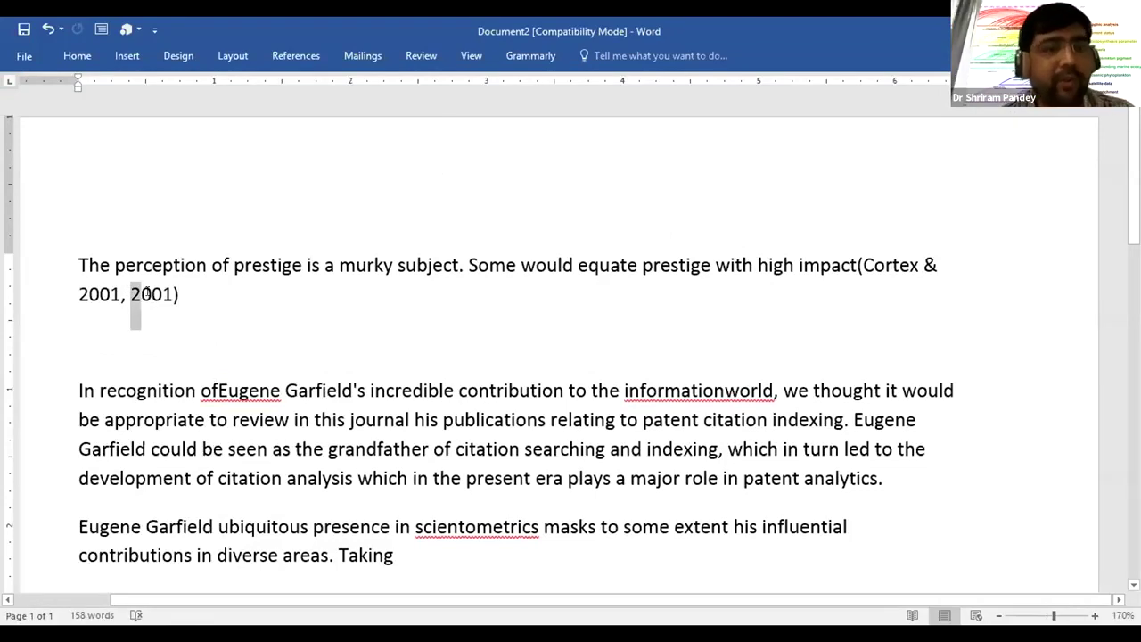
pyautogui.doubleClick(166, 294)
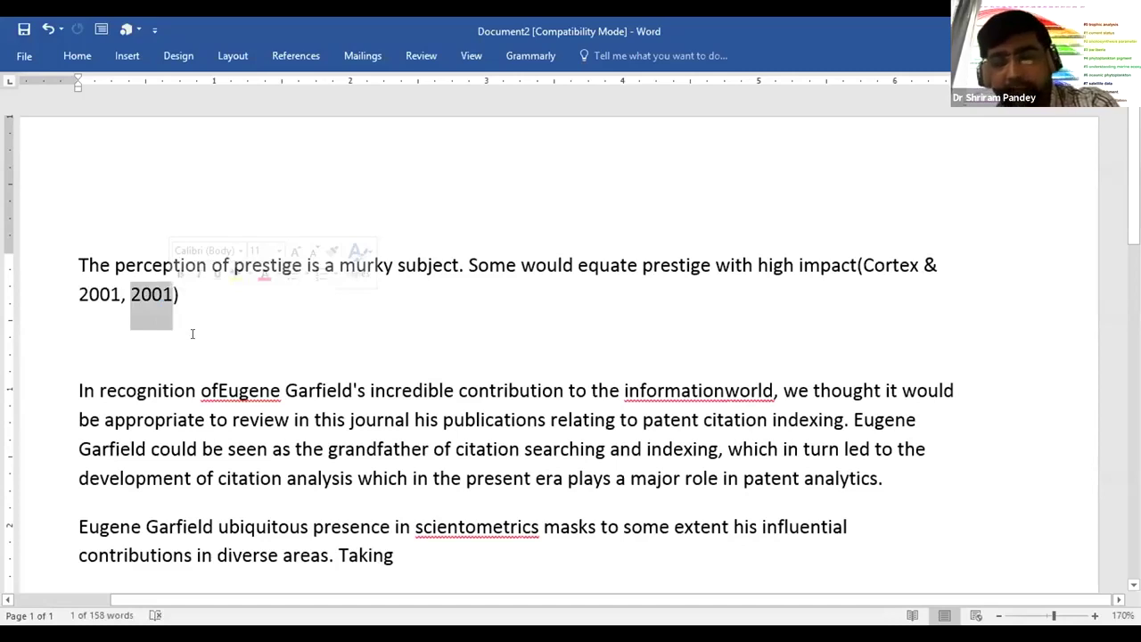
pyautogui.press('BackSpace')
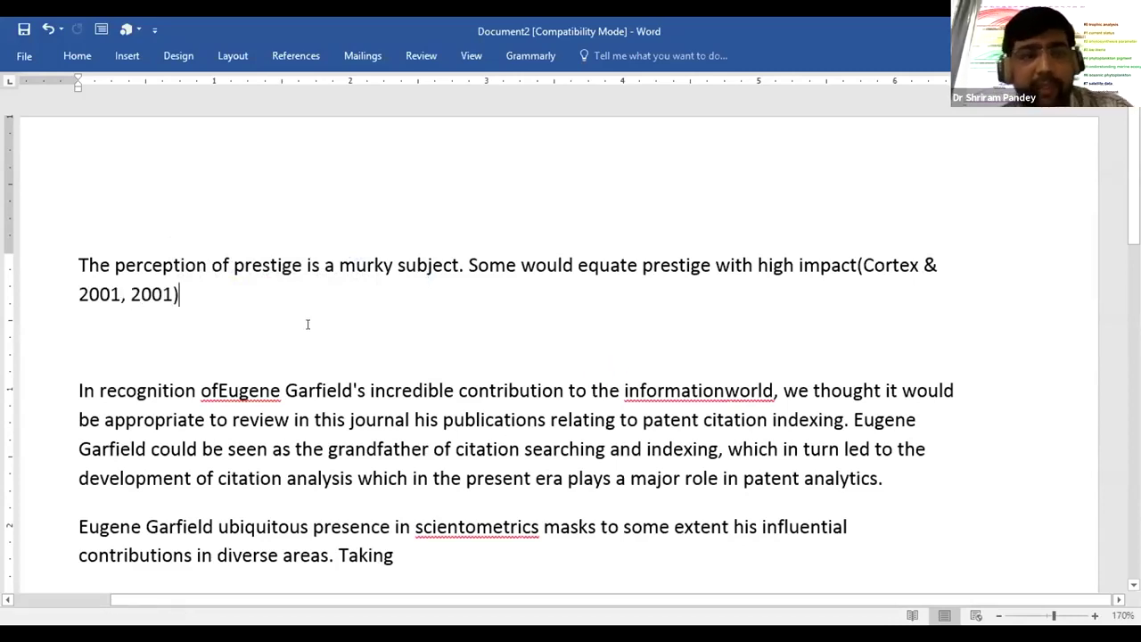
pyautogui.scroll(-4, 307, 323)
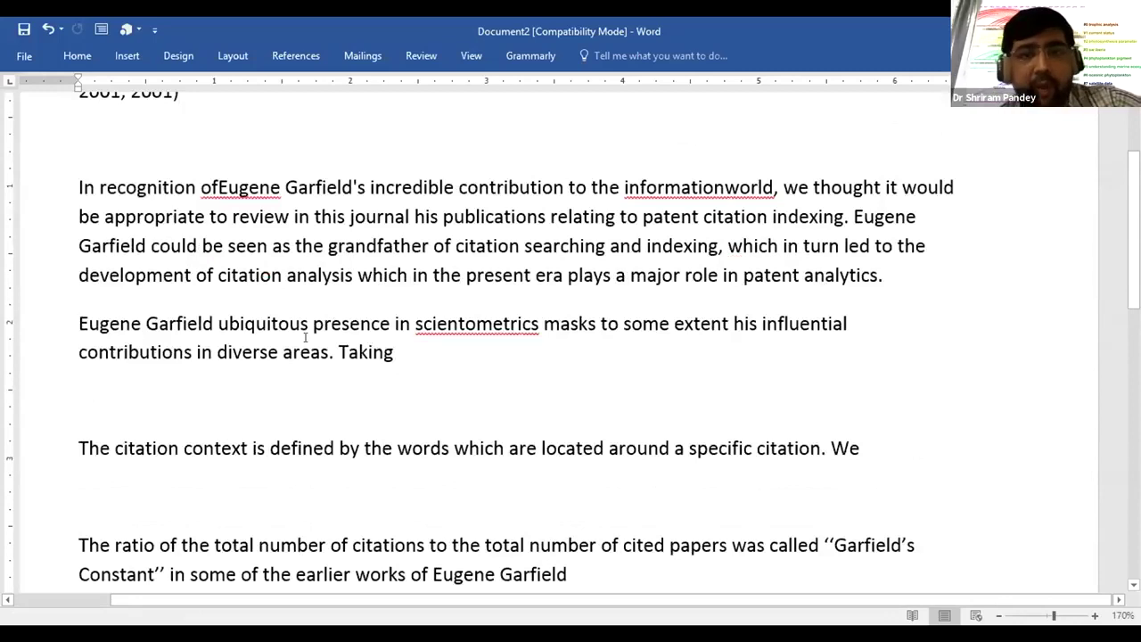
# Step: Cite List & Bates 2017 after 'analytics.' and Bhattacharya 2018 after 'Taking'
pyautogui.click(889, 275)
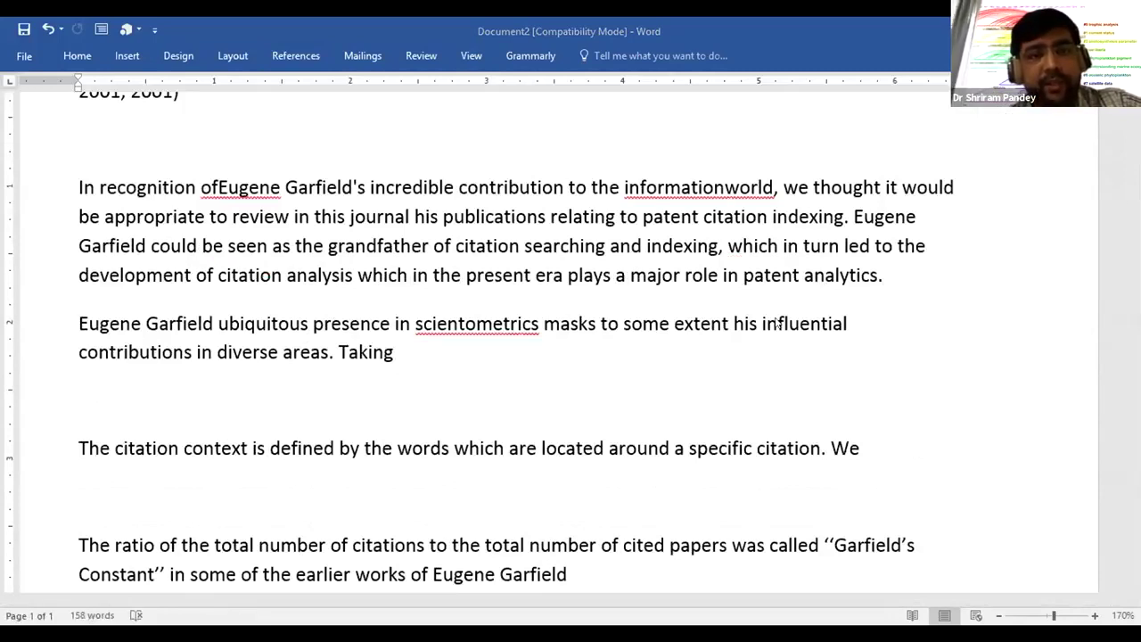
pyautogui.click(406, 376)
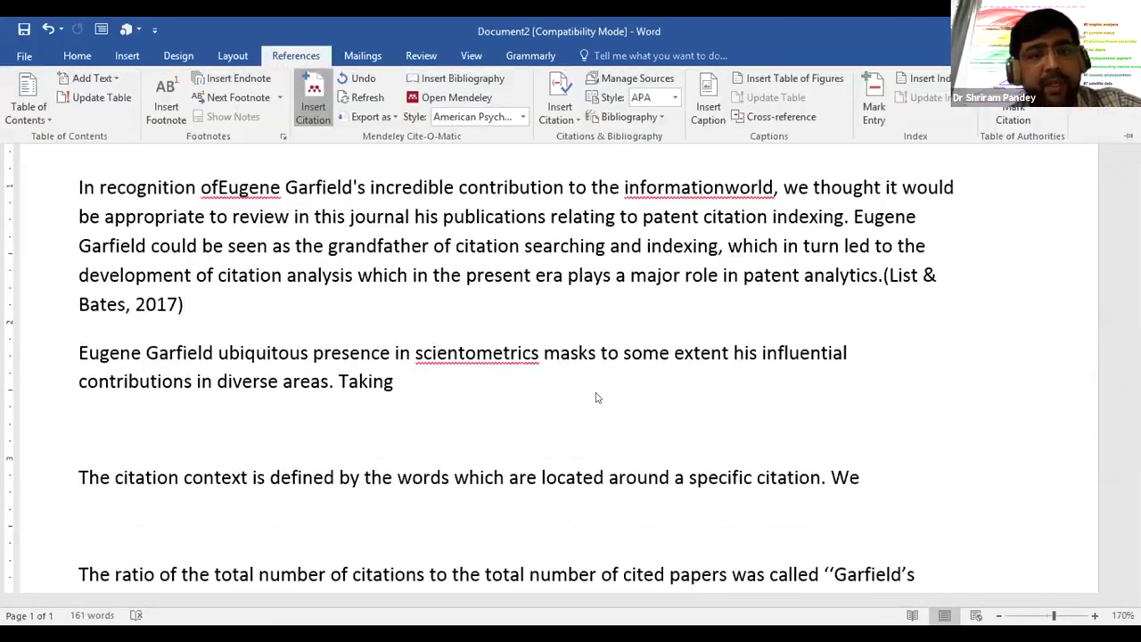
pyautogui.click(597, 398)
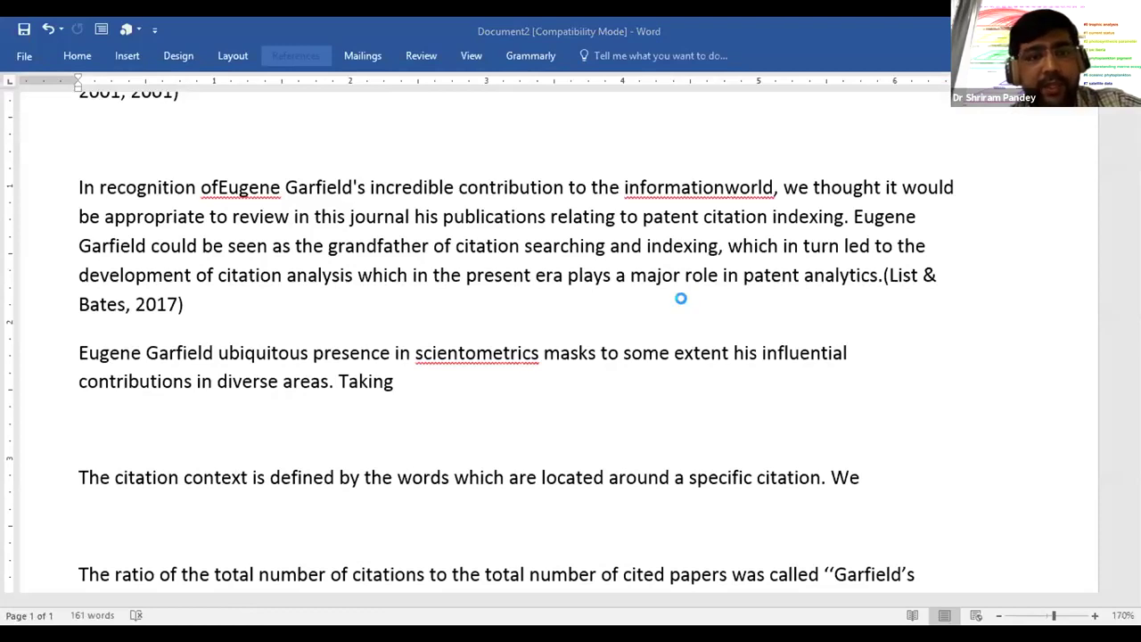
pyautogui.scroll(-1, 642, 314)
pyautogui.scroll(-3, 785, 267)
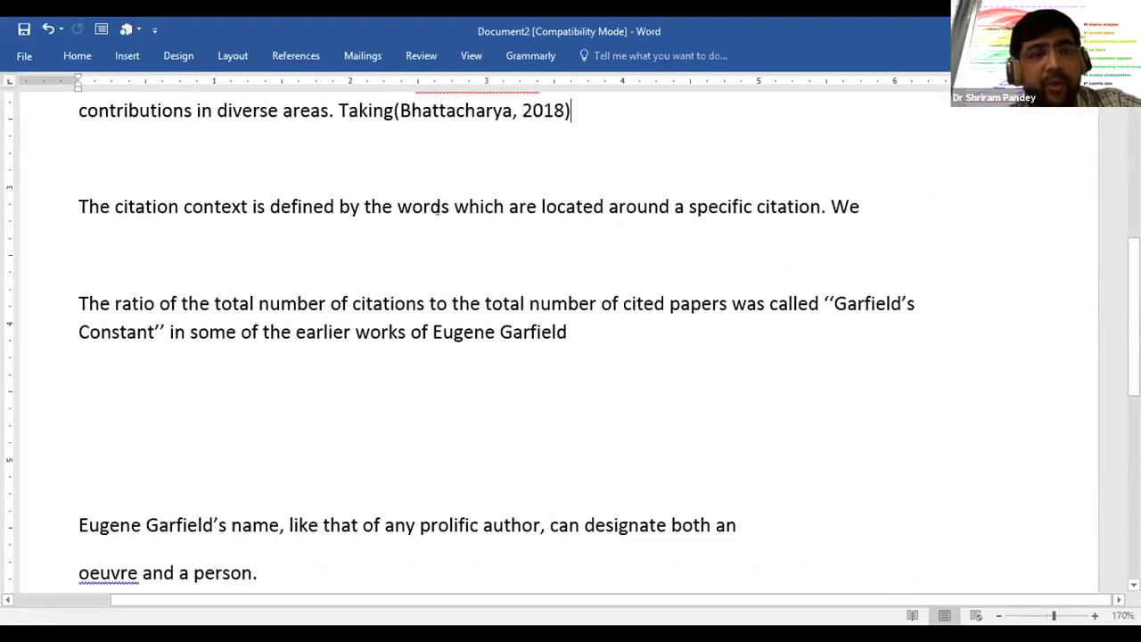
# Step: Delete the stray word 'We' and cite Bornmann 2018 after the citation-context sentence
pyautogui.doubleClick(842, 204)
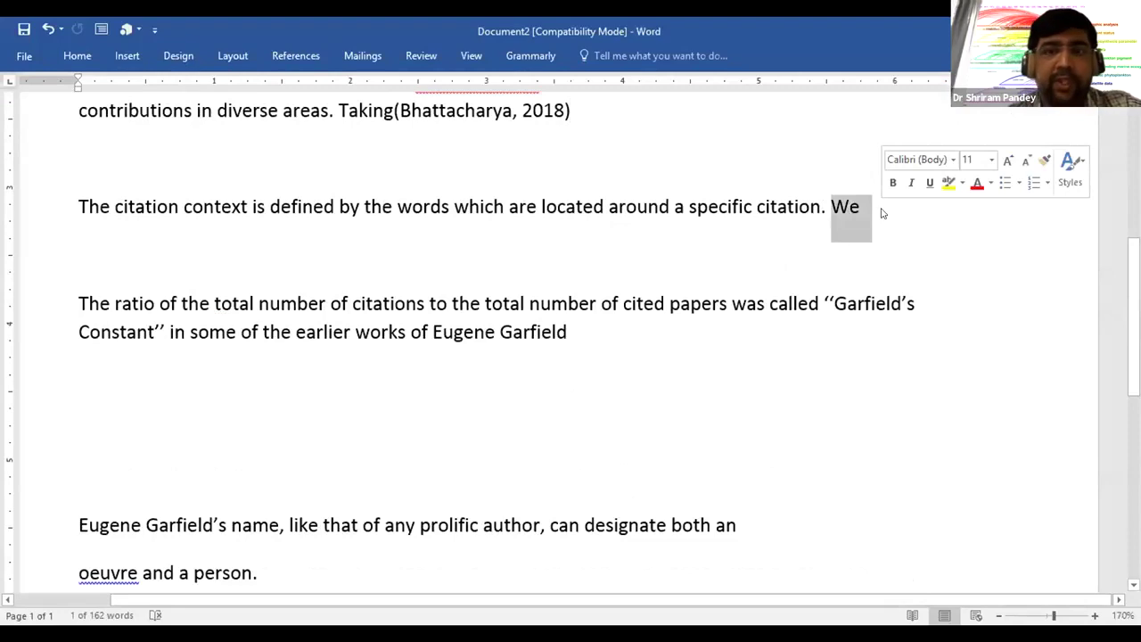
pyautogui.press('Delete')
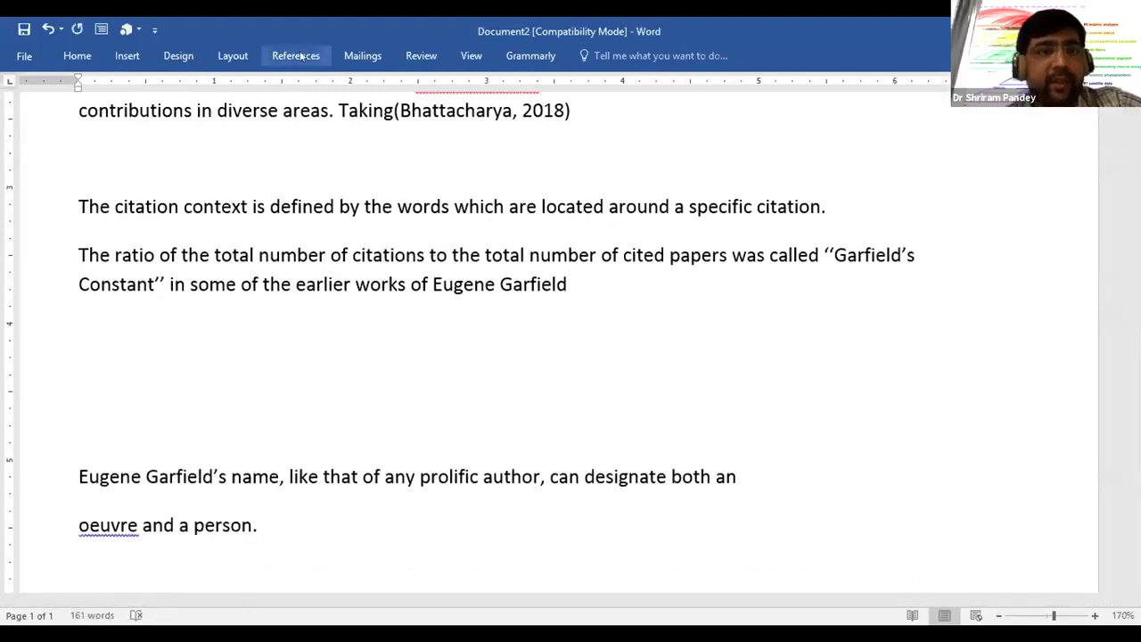
pyautogui.click(301, 57)
pyautogui.click(301, 107)
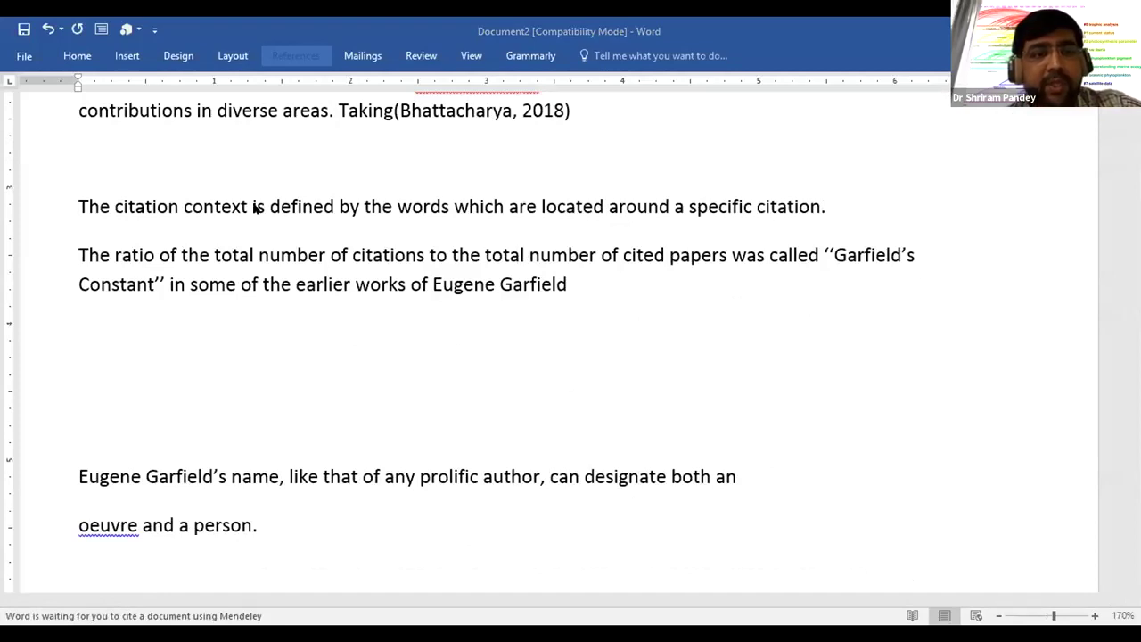
pyautogui.moveTo(335, 207); pyautogui.dragTo(93, 208)
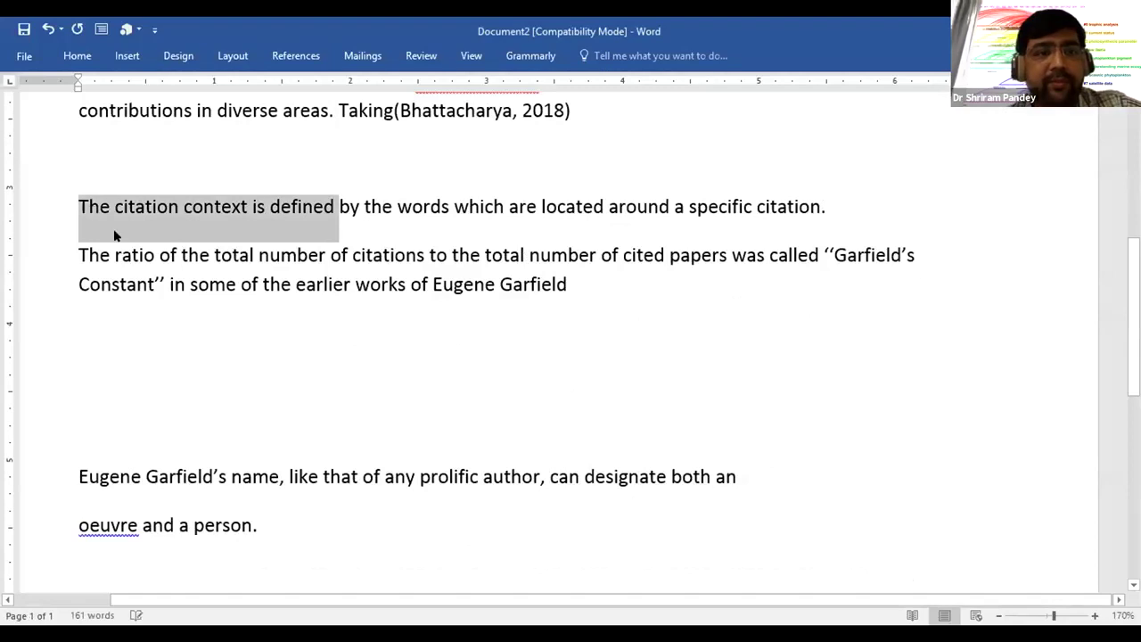
pyautogui.click(282, 55)
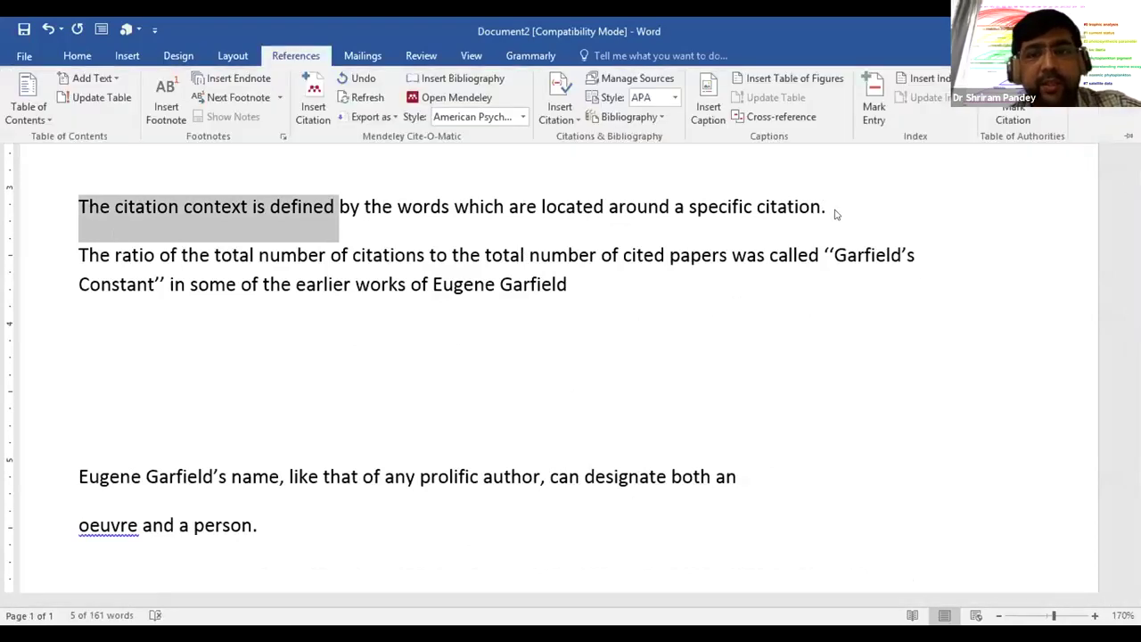
pyautogui.click(827, 207)
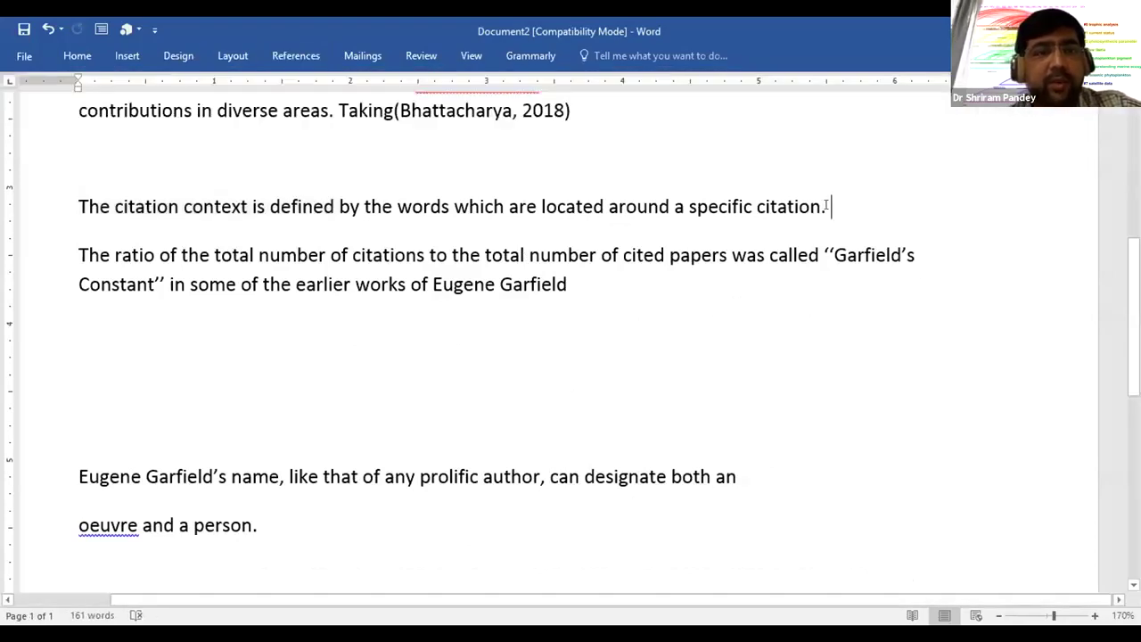
pyautogui.click(295, 55)
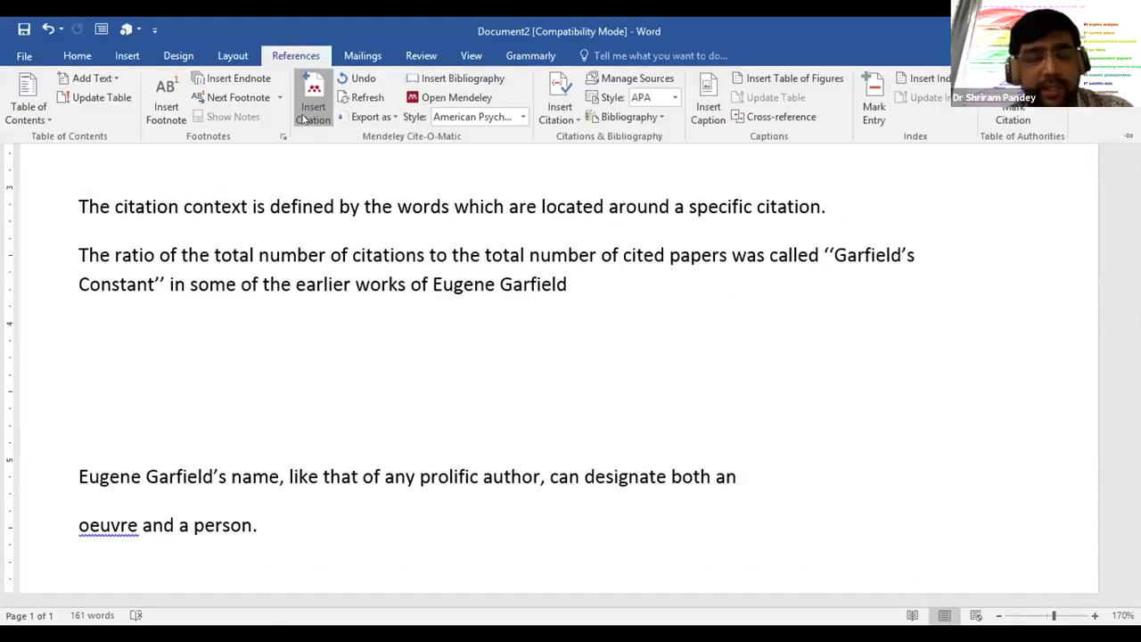
pyautogui.click(304, 118)
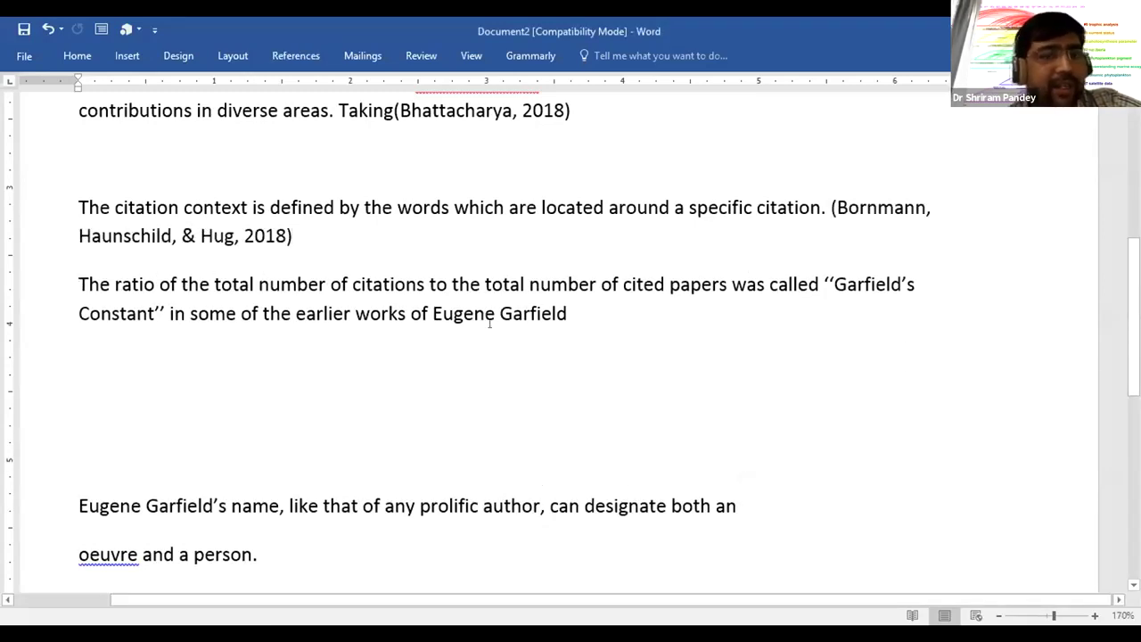
# Step: Cite Bornmann 2018 after 'Eugene Garfield' in the Garfield's Constant sentence
pyautogui.click(571, 311)
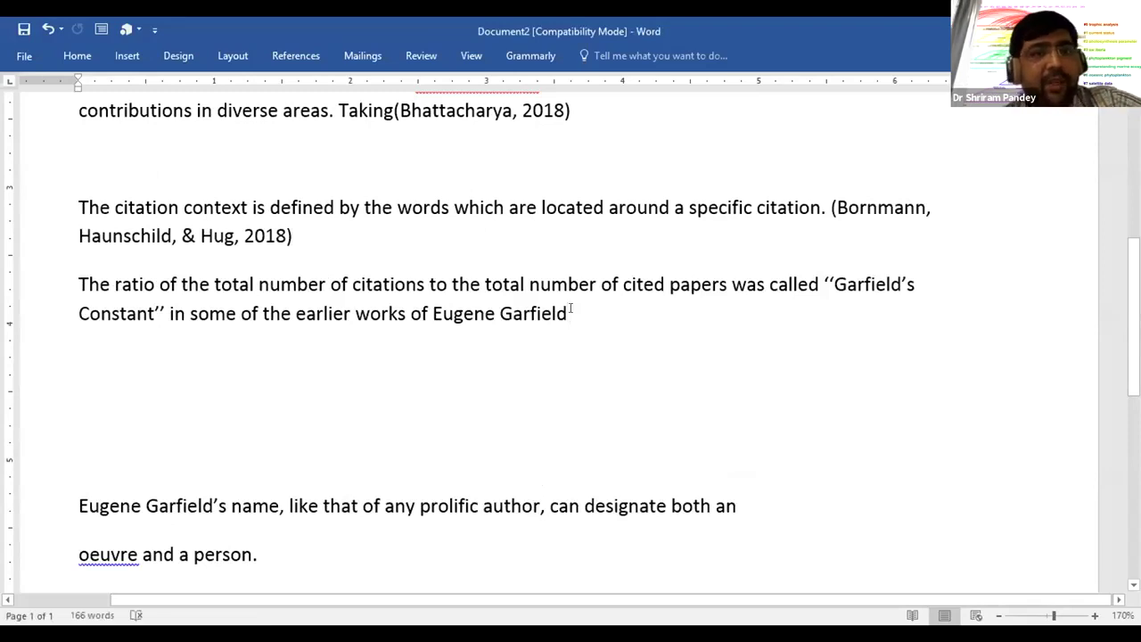
pyautogui.click(276, 56)
pyautogui.click(304, 102)
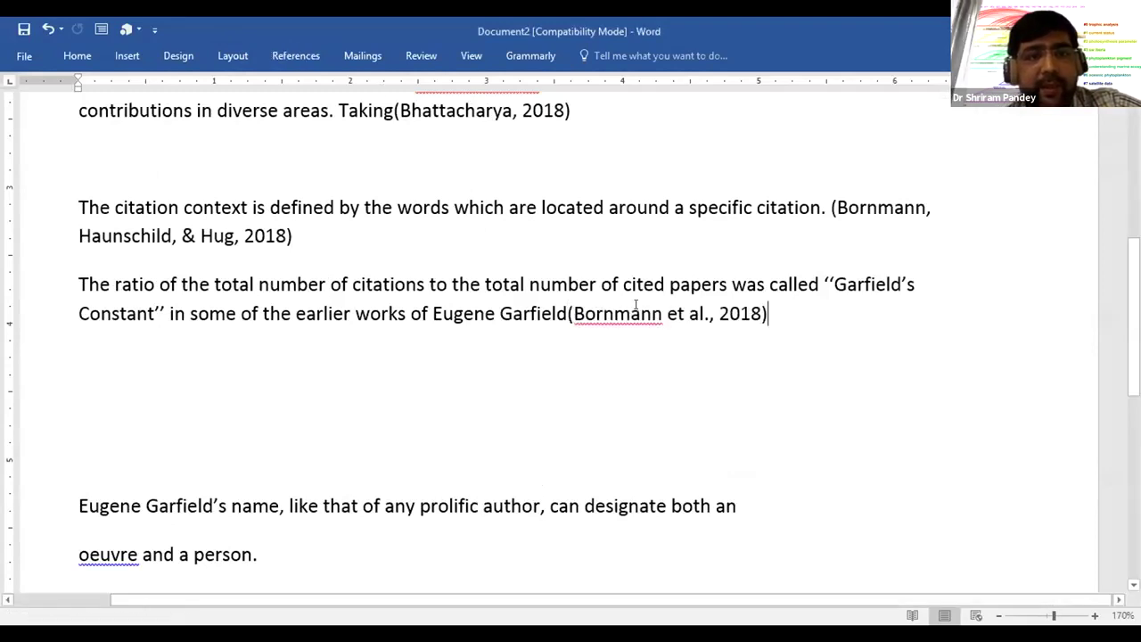
pyautogui.scroll(-3, 634, 307)
pyautogui.scroll(-1, 622, 307)
# Step: Cite White 2018 after 'oeuvre and a person.'
pyautogui.click(330, 275)
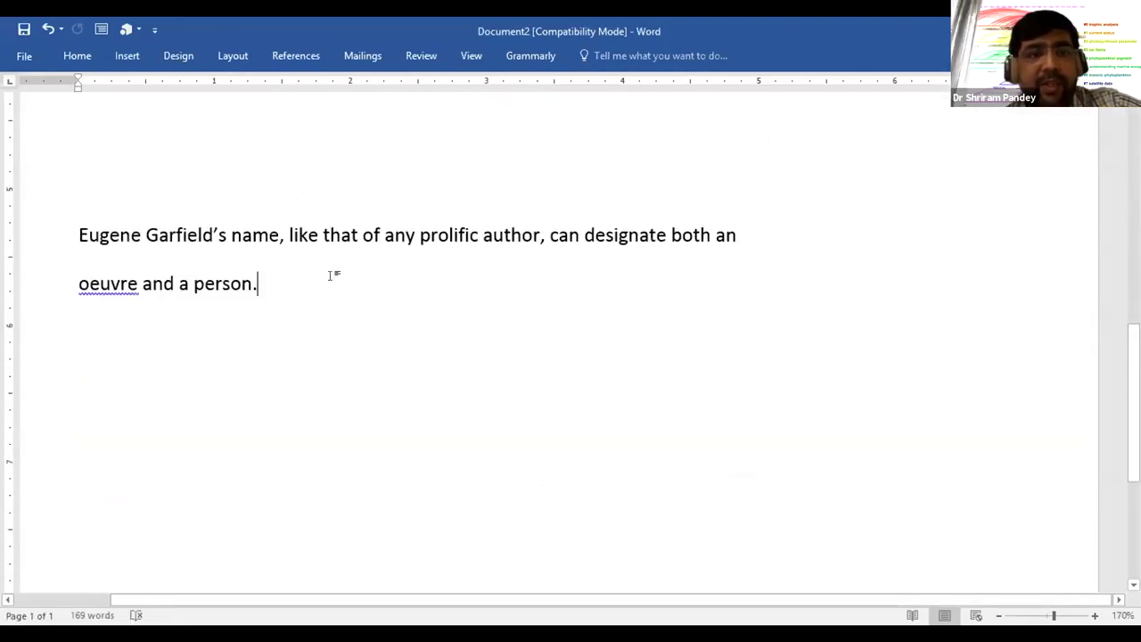
pyautogui.click(299, 59)
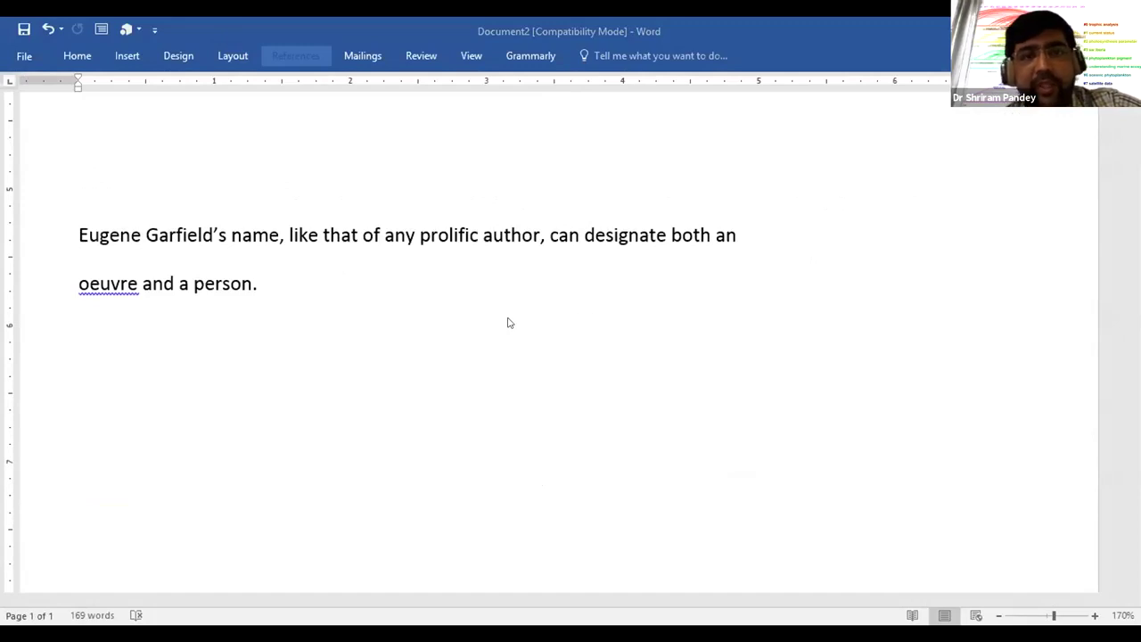
pyautogui.scroll(3, 595, 306)
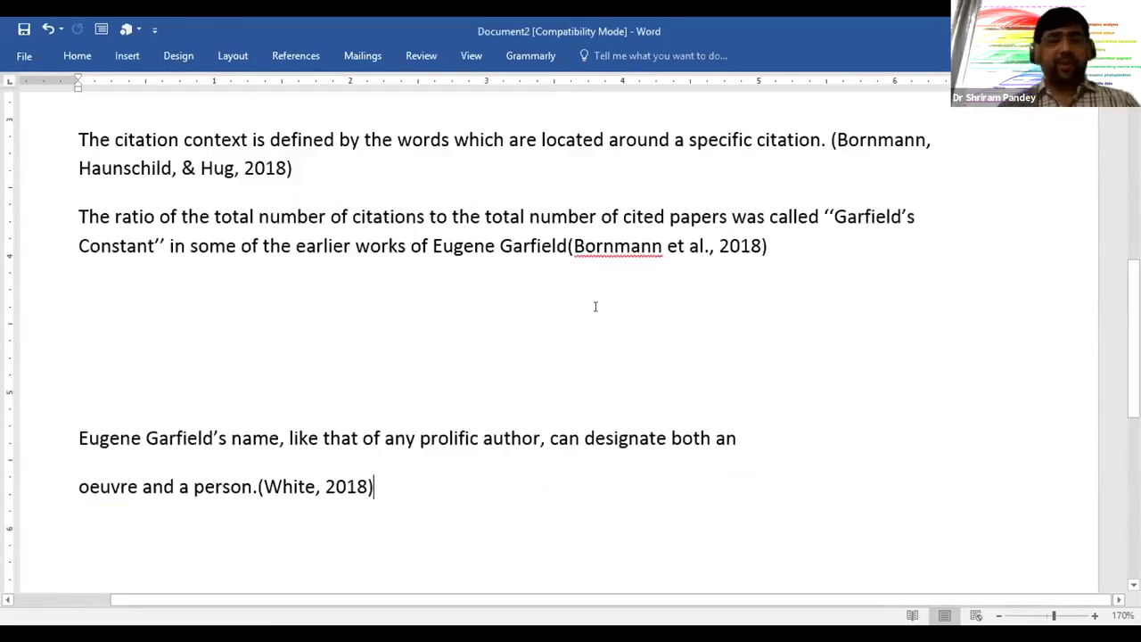
pyautogui.scroll(1, 595, 307)
# Step: Remove the blank lines and add periods after the Cortex and List & Bates citations, joining the lines
pyautogui.scroll(-1, 356, 306)
pyautogui.click(199, 305)
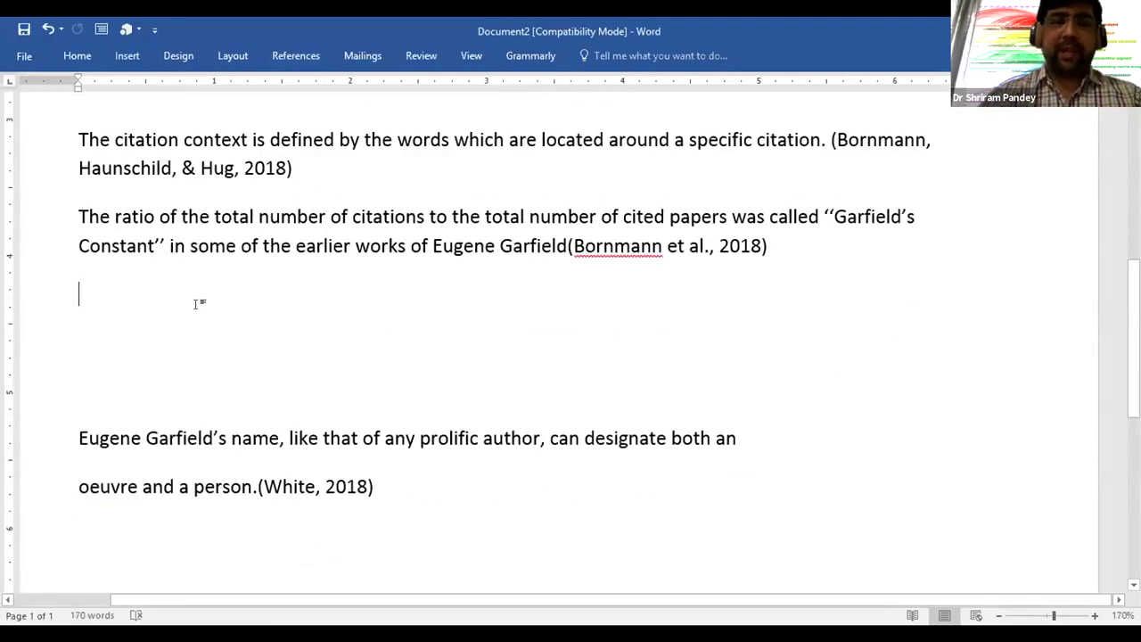
pyautogui.press('Delete')
pyautogui.press('Delete')
pyautogui.press('Delete')
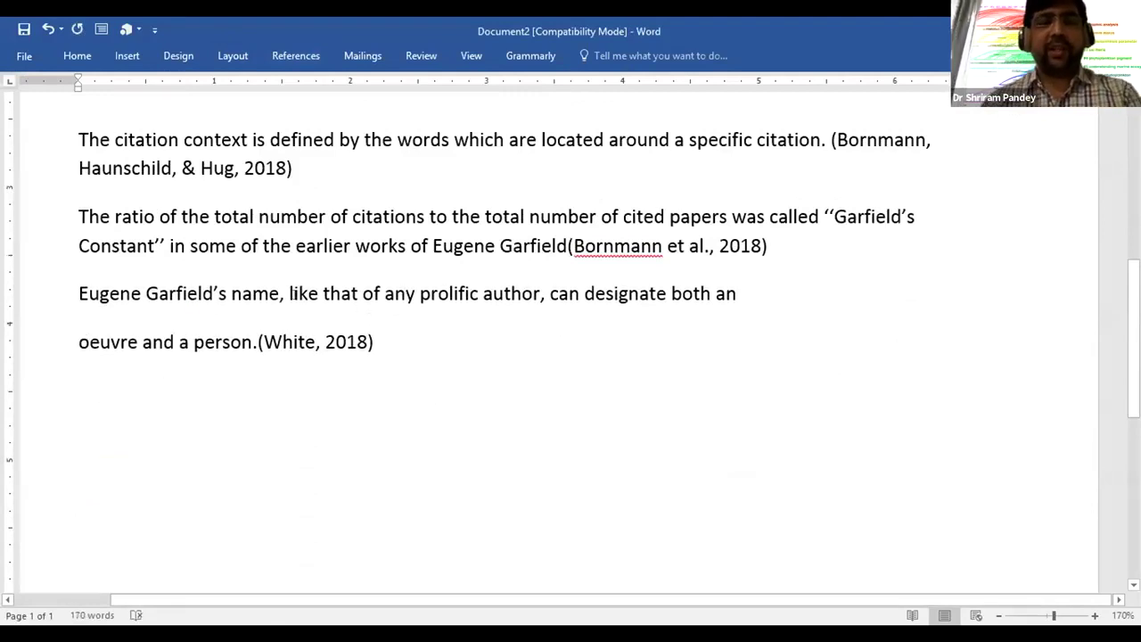
pyautogui.scroll(5, 222, 244)
pyautogui.click(265, 239)
pyautogui.write('.')
pyautogui.press('Delete')
pyautogui.press('Delete')
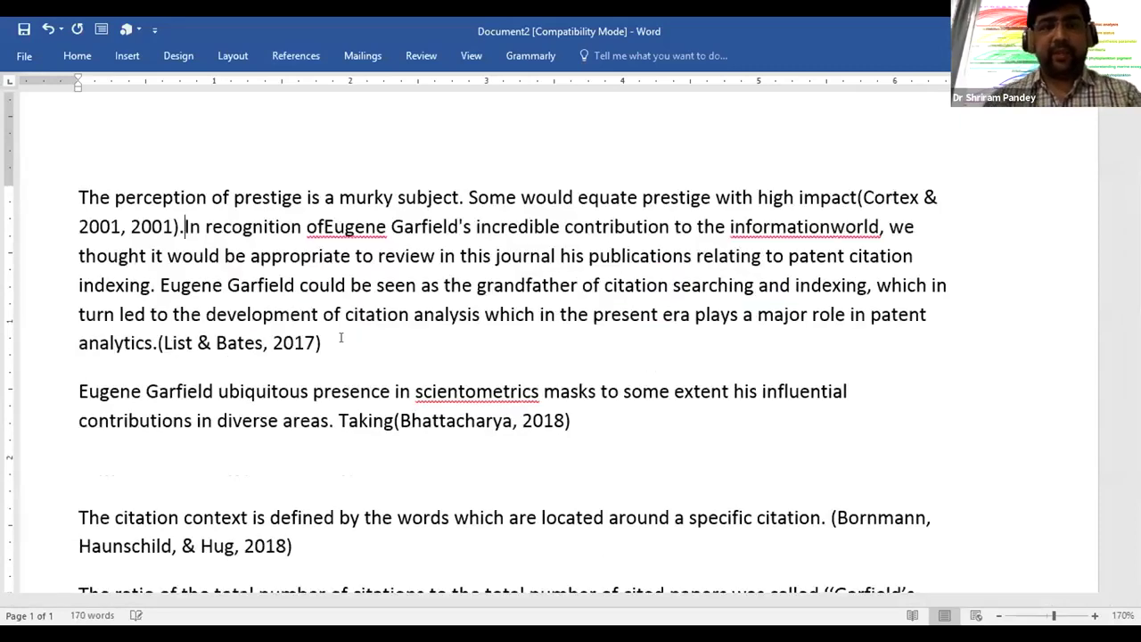
pyautogui.click(341, 337)
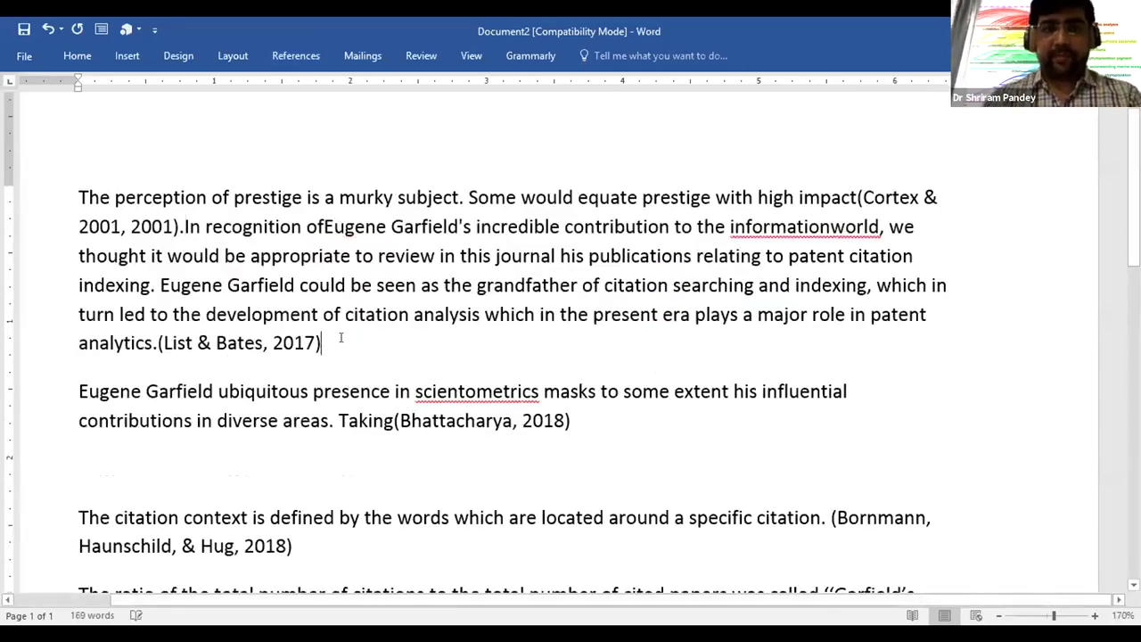
pyautogui.write('.')
pyautogui.press('Delete')
# Step: Add periods after the Bhattacharya and Bornmann et al. citations and merge the following sentences into paragraphs
pyautogui.click(756, 372)
pyautogui.write('.')
pyautogui.press('Delete')
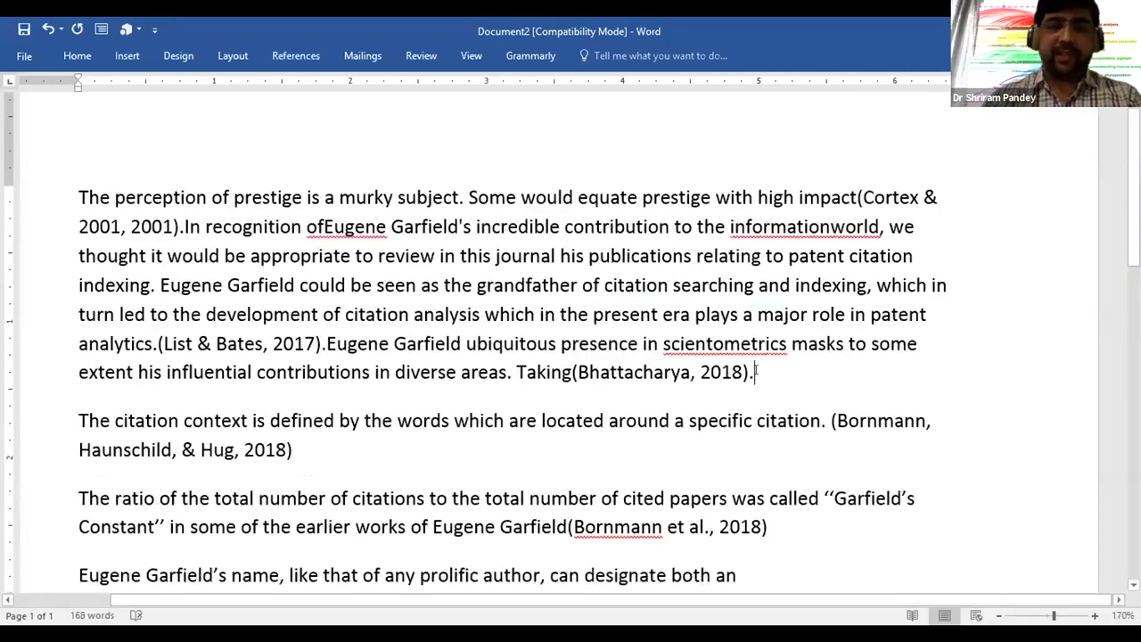
pyautogui.press('Delete')
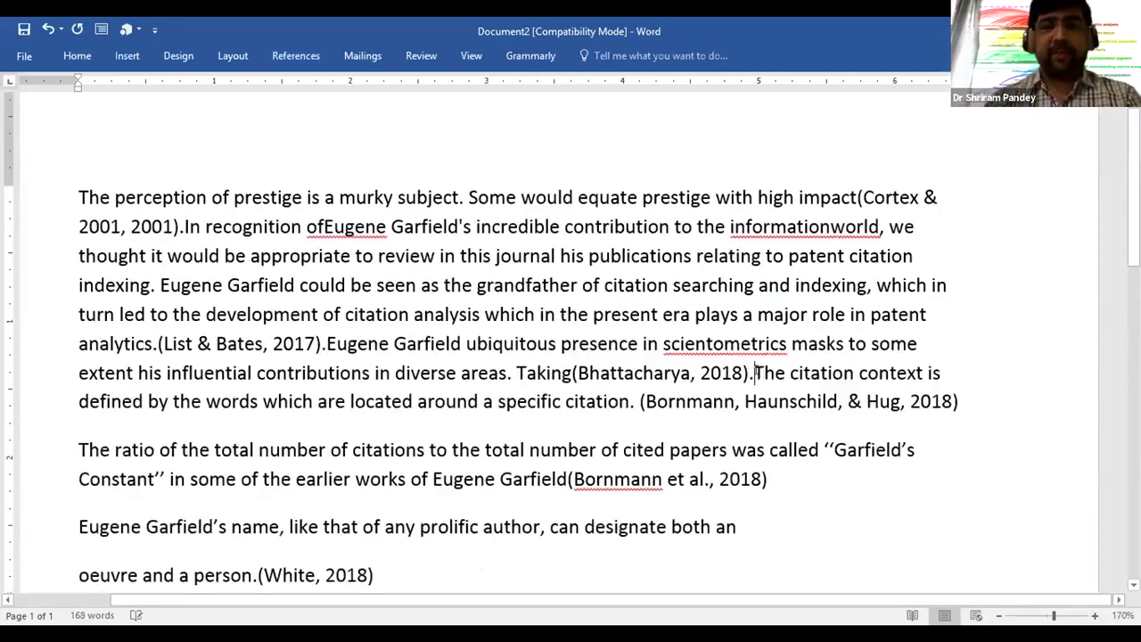
pyautogui.scroll(-2, 799, 278)
pyautogui.click(800, 276)
pyautogui.write('.')
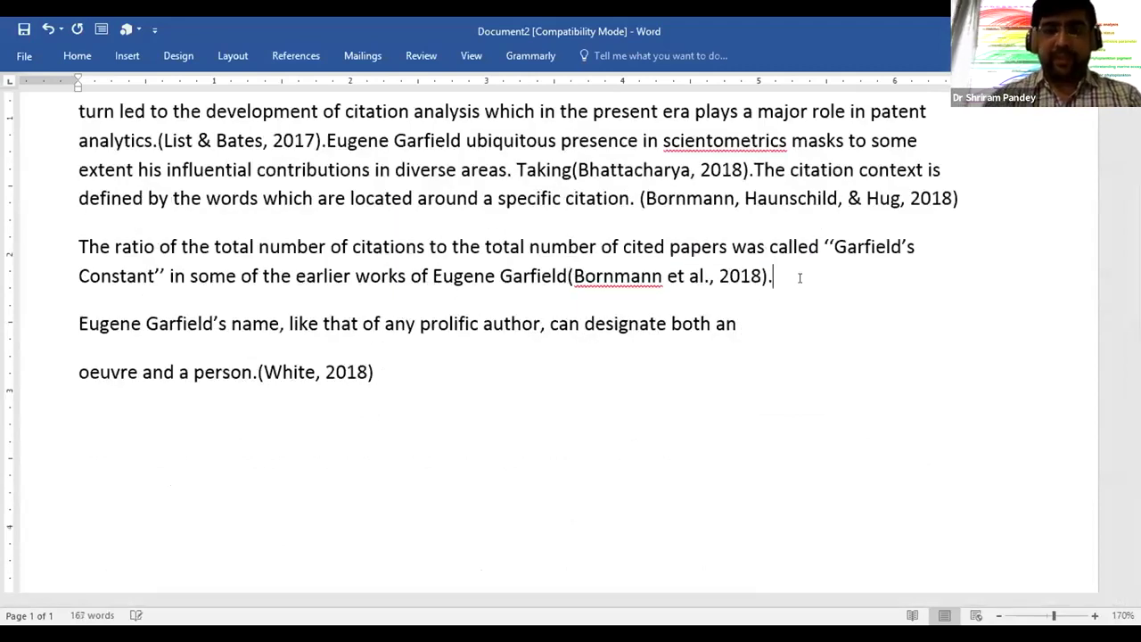
pyautogui.press('Delete')
pyautogui.click(674, 308)
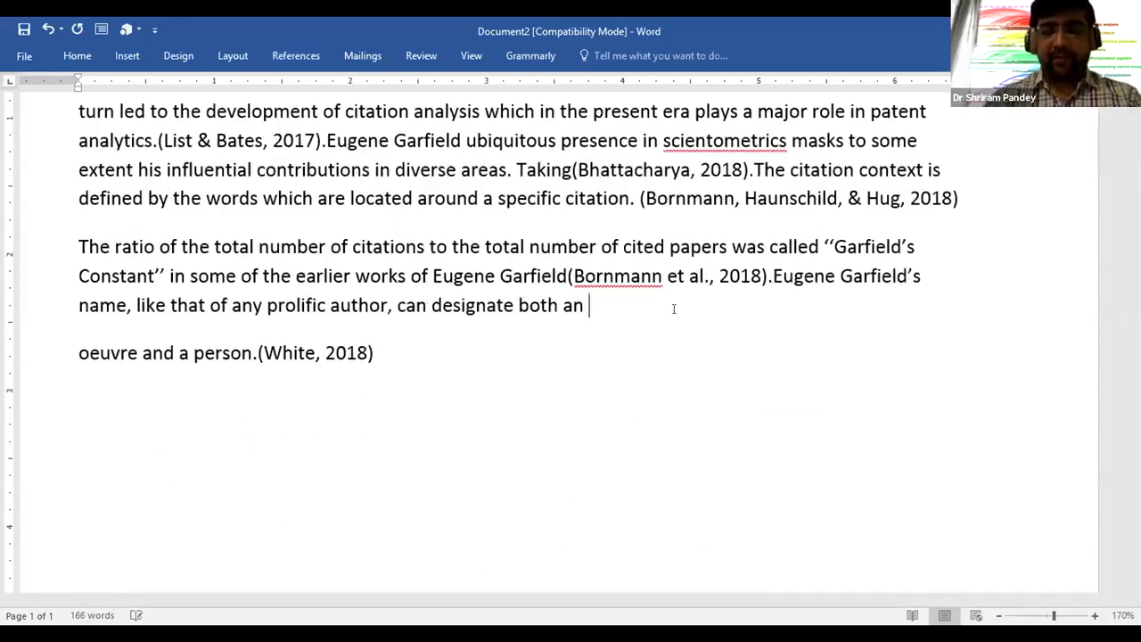
pyautogui.press('Delete')
# Step: Start new blank lines after the closing White citation
pyautogui.scroll(2, 674, 312)
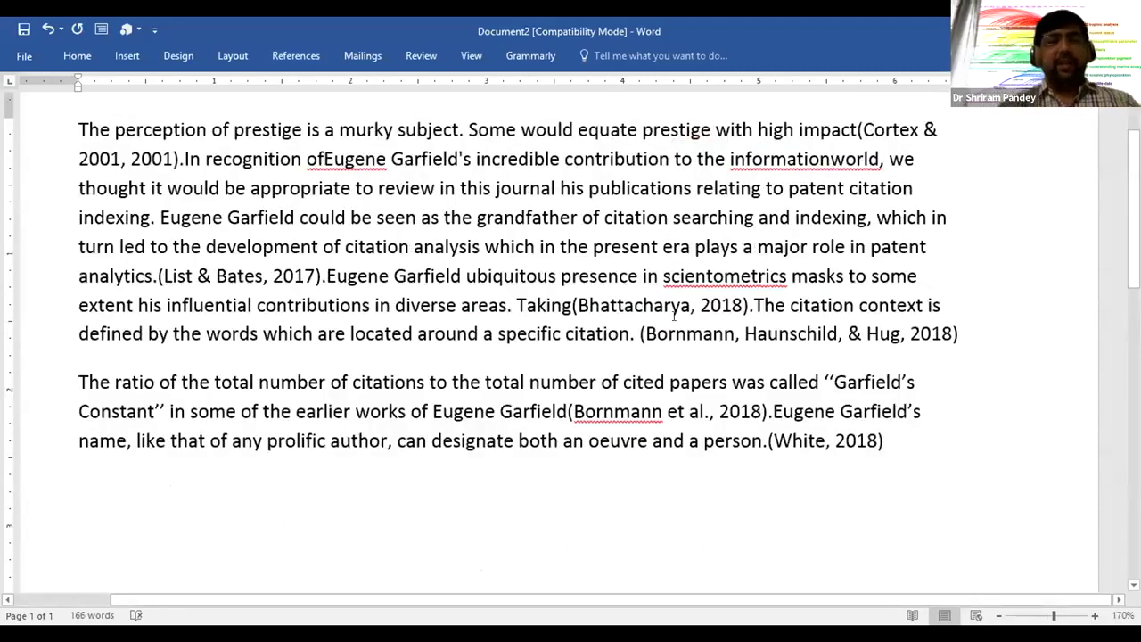
pyautogui.scroll(1, 674, 314)
pyautogui.scroll(-2, 670, 313)
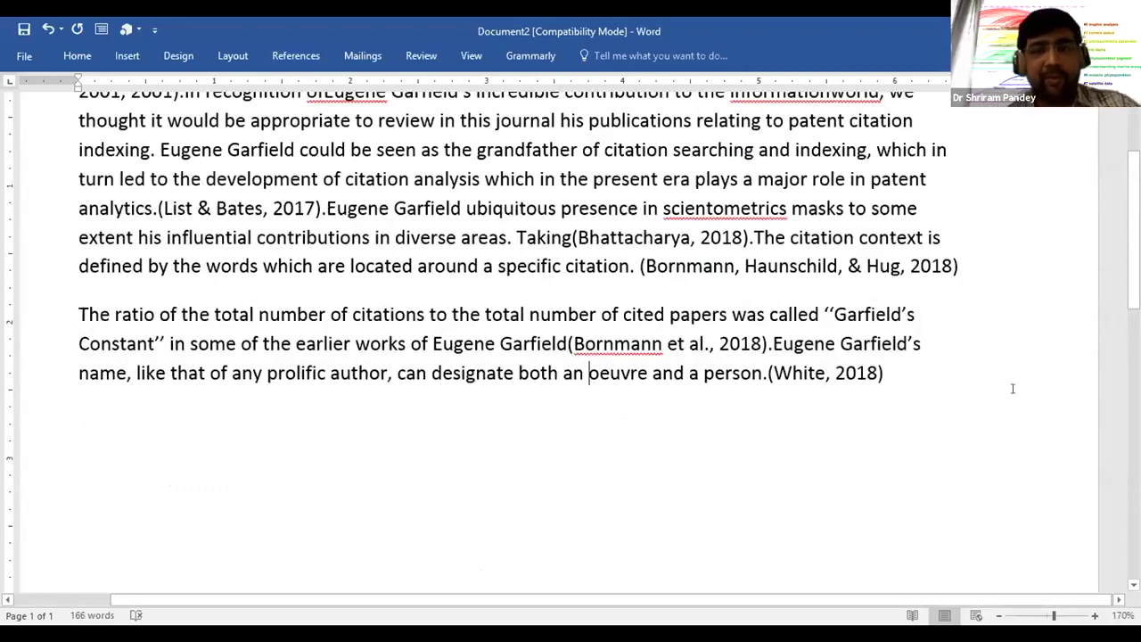
pyautogui.click(942, 373)
pyautogui.press('Return')
pyautogui.press('Return')
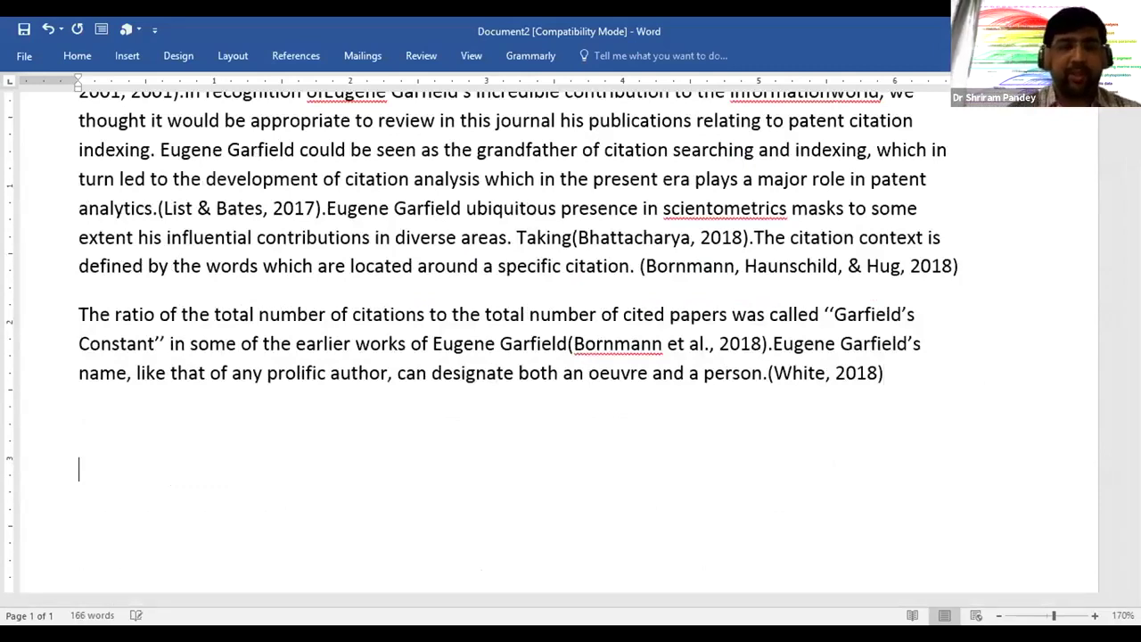
# Step: Type a 'References:' heading and insert Mendeley's APA bibliography of the five cited works
pyautogui.write('Refernces')
pyautogui.press('BackSpace')
pyautogui.press('BackSpace')
pyautogui.press('BackSpace')
pyautogui.press('BackSpace')
pyautogui.press('BackSpace')
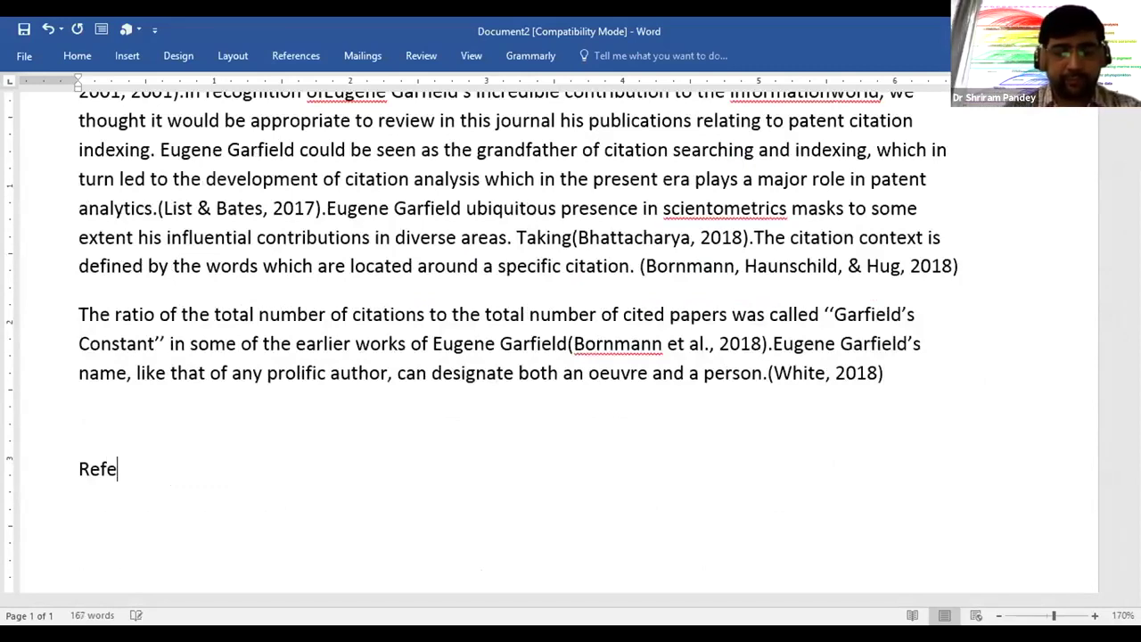
pyautogui.write('rences:')
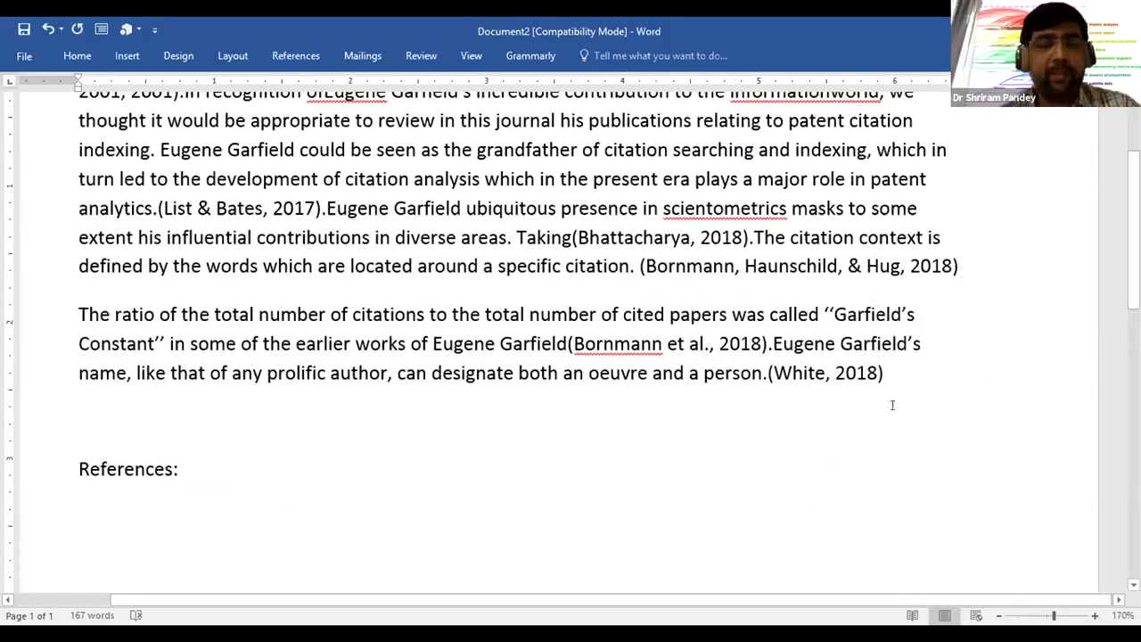
pyautogui.click(301, 54)
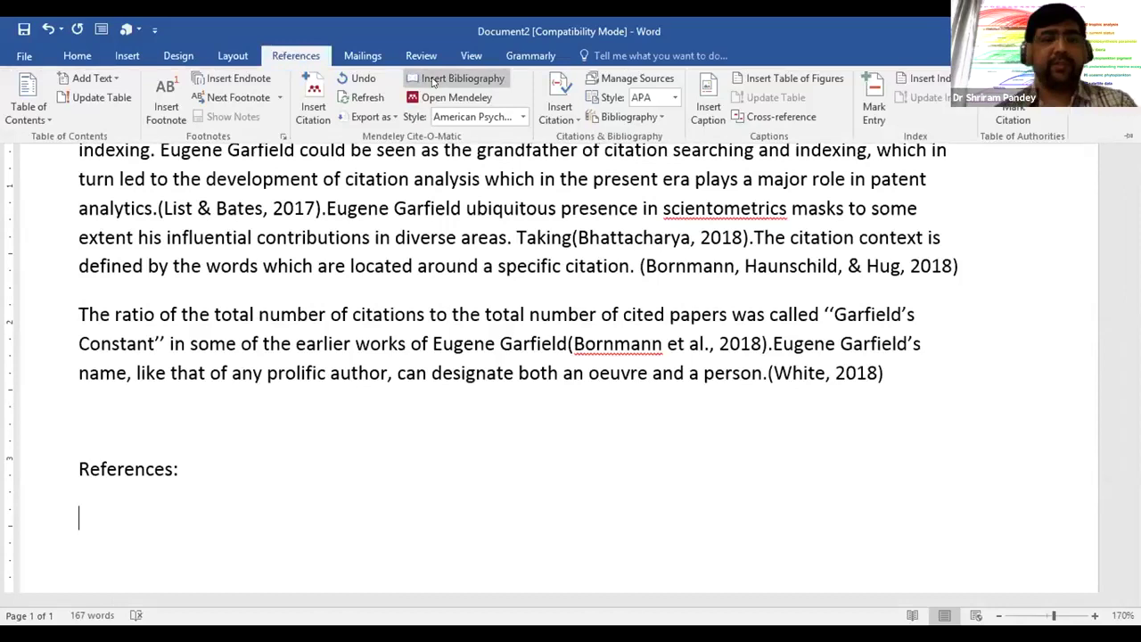
pyautogui.click(434, 81)
pyautogui.scroll(-5, 560, 351)
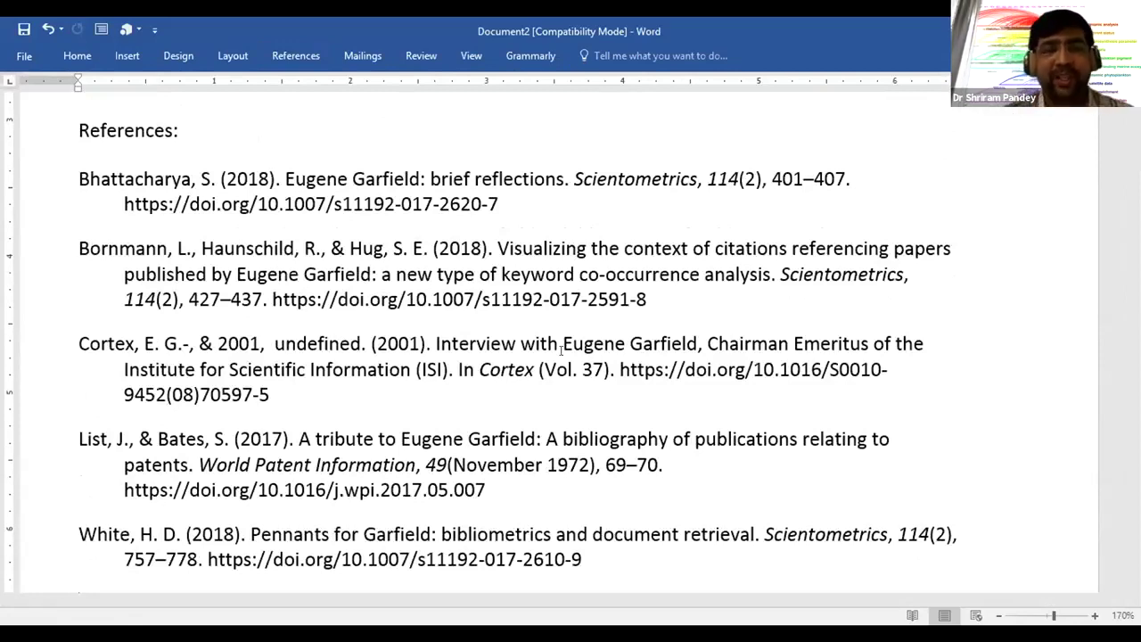
pyautogui.scroll(5, 437, 298)
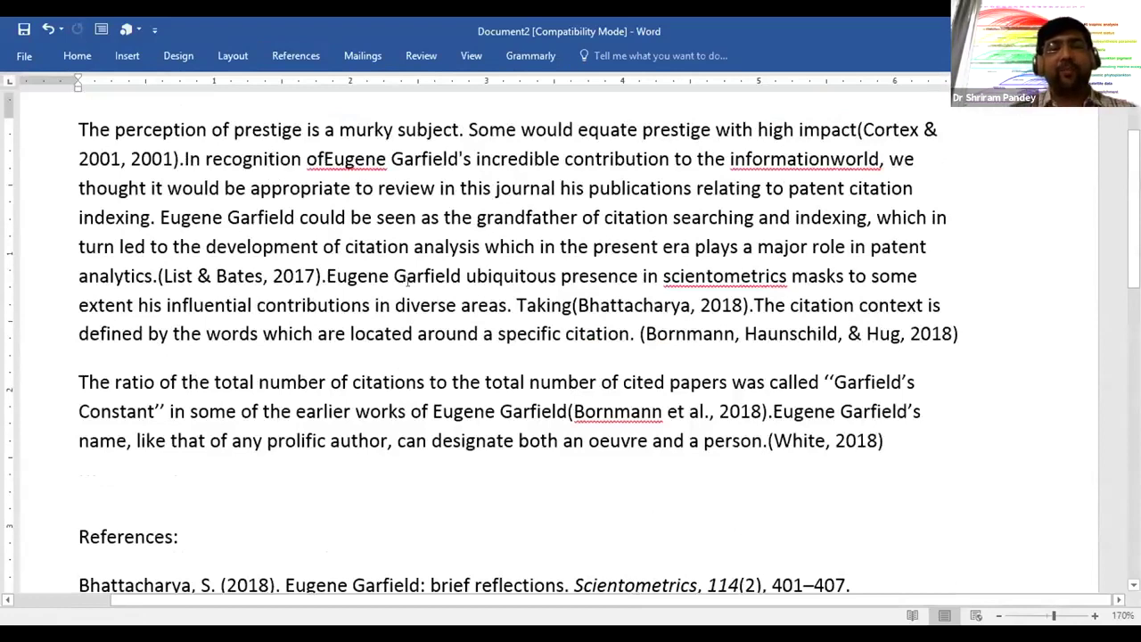
pyautogui.scroll(2, 407, 279)
pyautogui.scroll(-4, 408, 216)
pyautogui.scroll(-3, 169, 250)
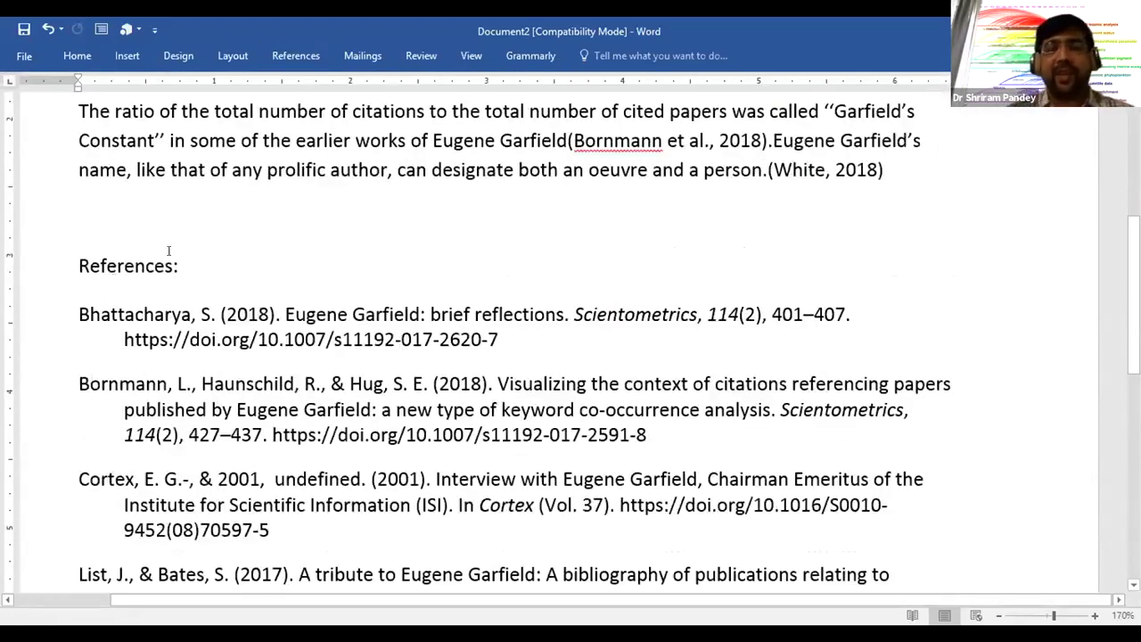
pyautogui.scroll(-2, 169, 250)
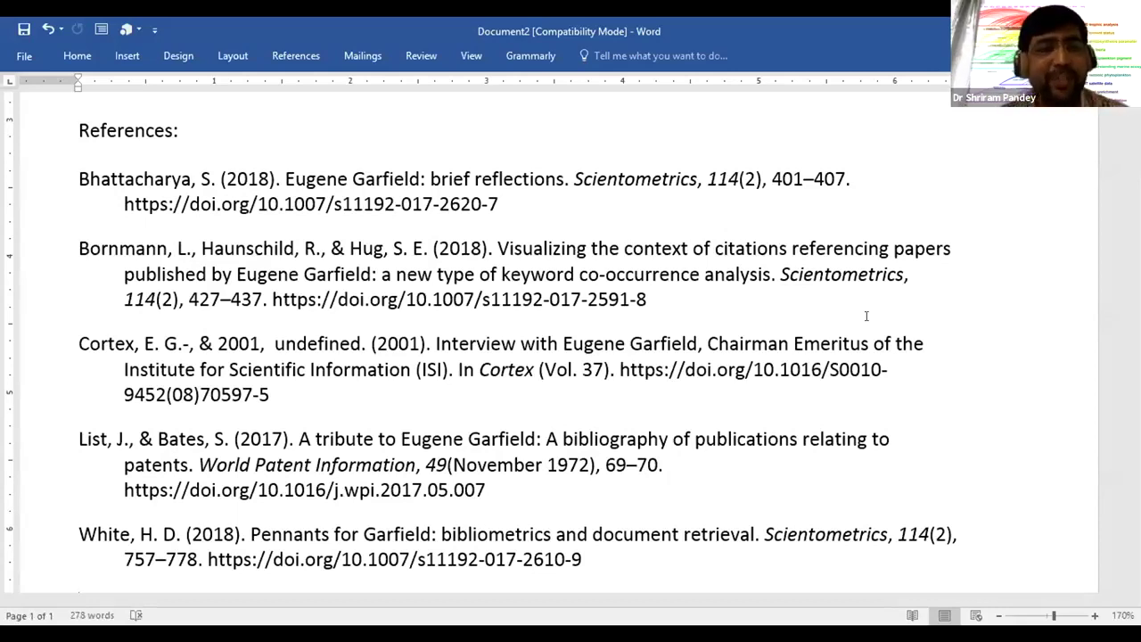
# Step: Switch the Mendeley style to Chicago Manual of Style 17th edition (author-date)
pyautogui.click(278, 55)
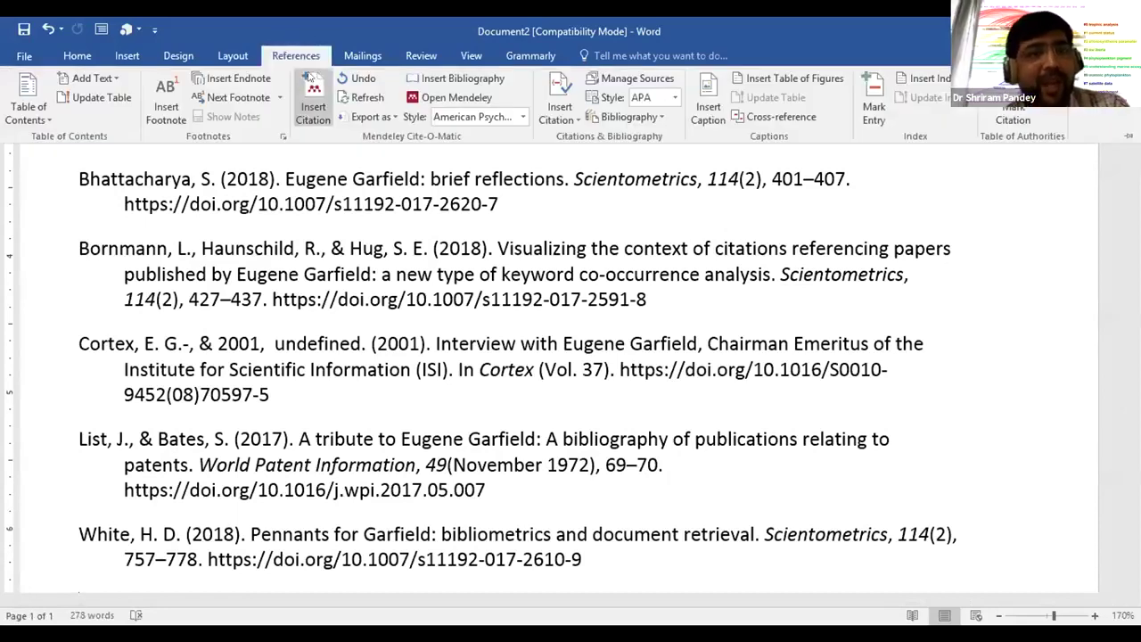
pyautogui.click(520, 117)
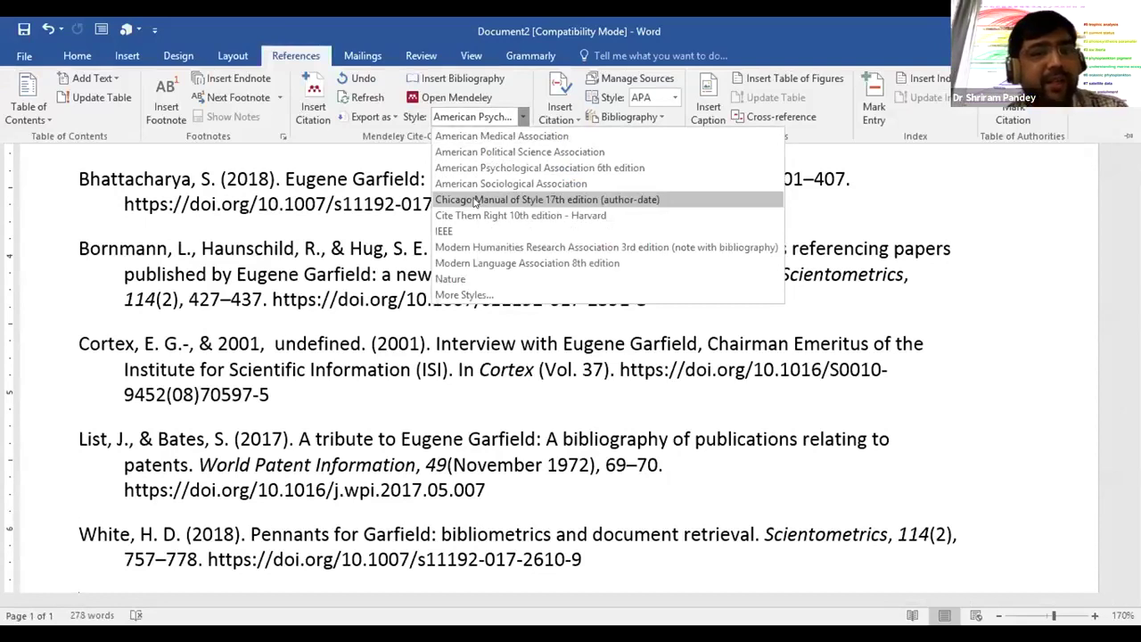
pyautogui.click(475, 202)
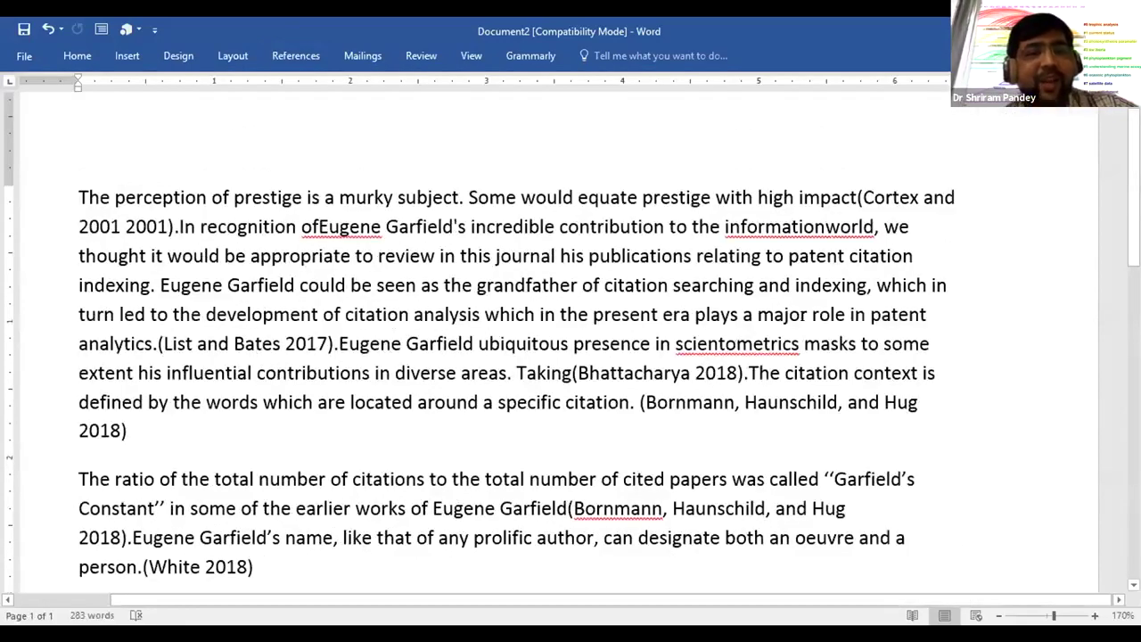
pyautogui.scroll(-8, 654, 254)
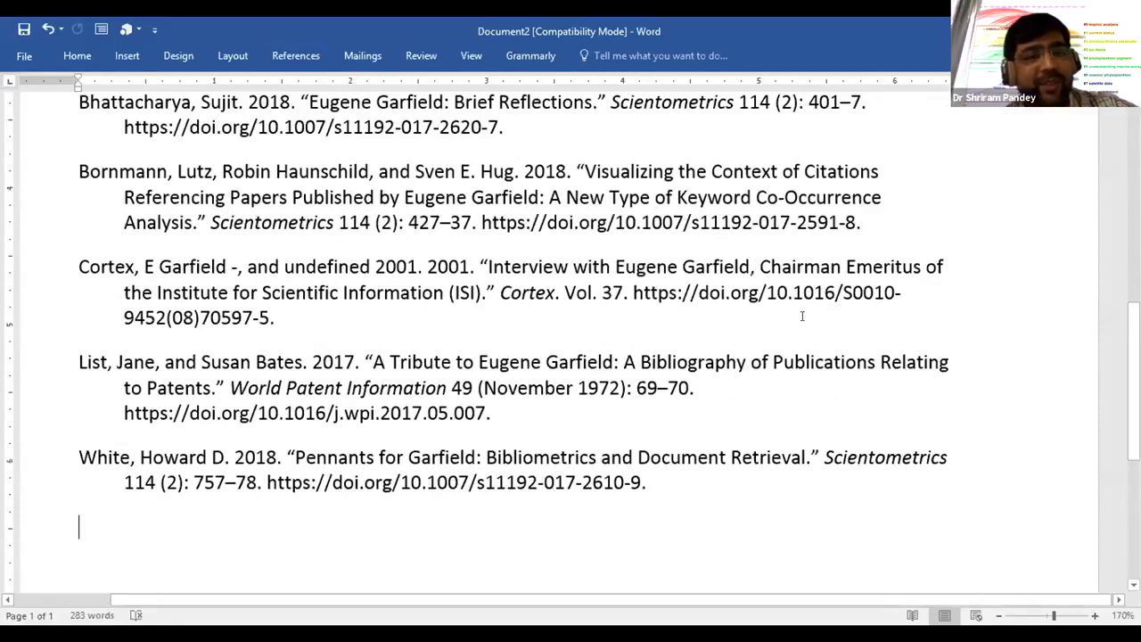
pyautogui.scroll(5, 654, 253)
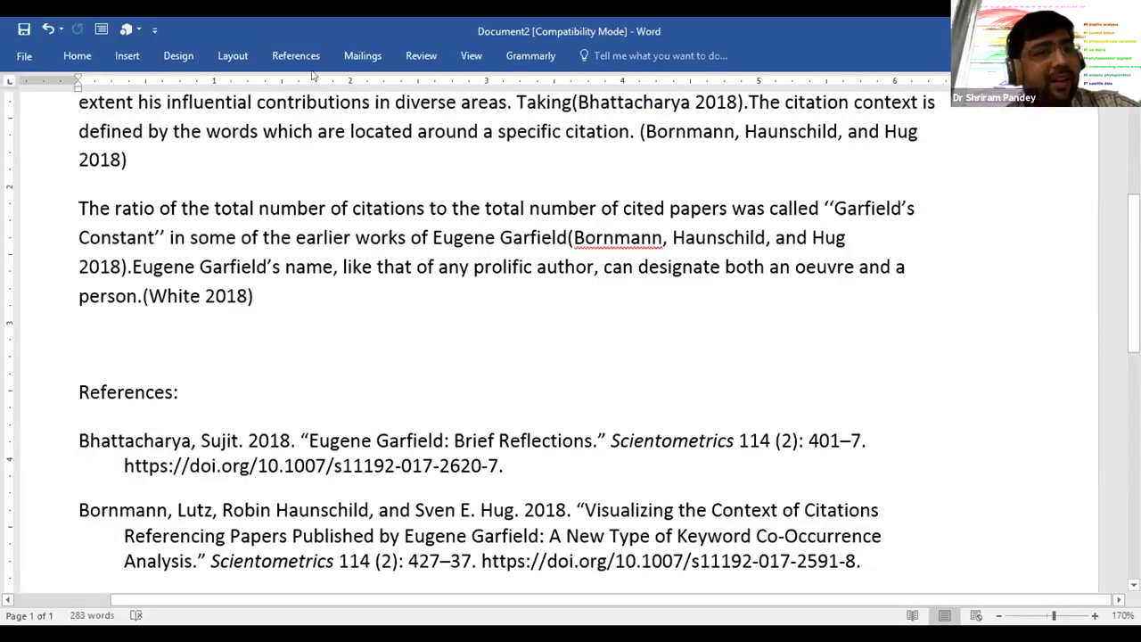
pyautogui.scroll(2, 571, 321)
# Step: Change the Mendeley style to IEEE and check the numbered [1]–[5] citations and references
pyautogui.click(296, 55)
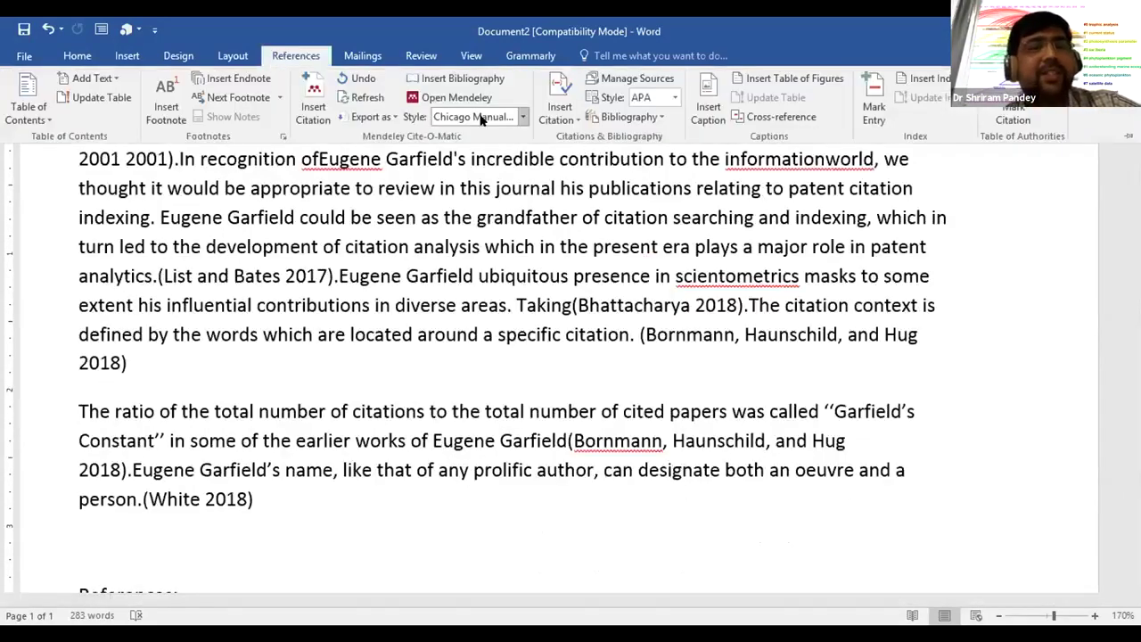
pyautogui.click(475, 120)
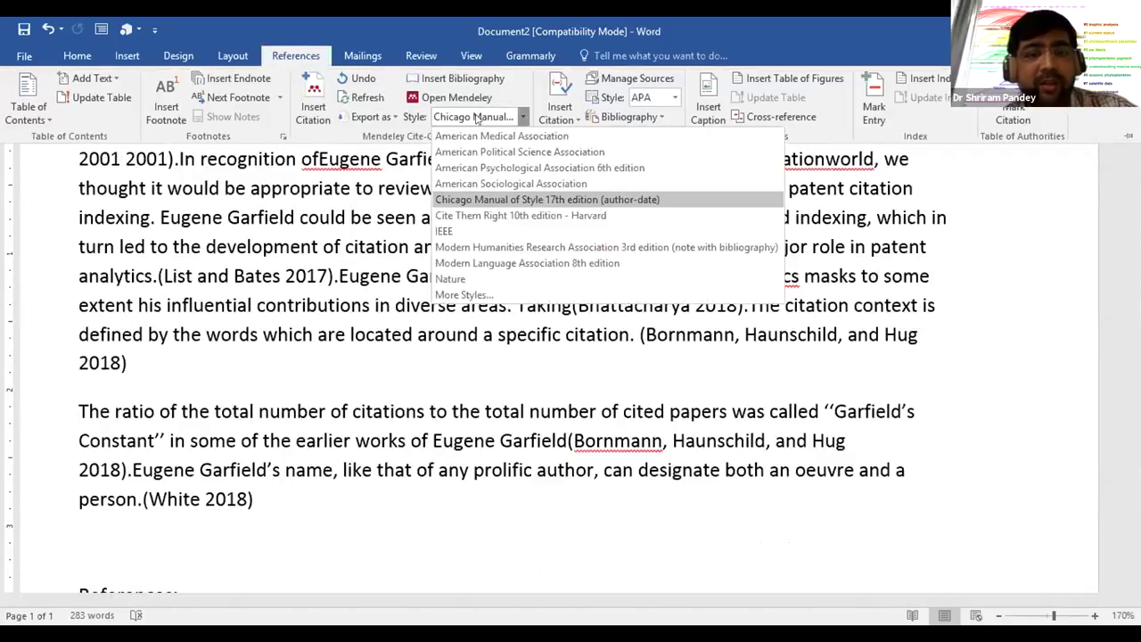
pyautogui.press('Escape')
pyautogui.press('Escape')
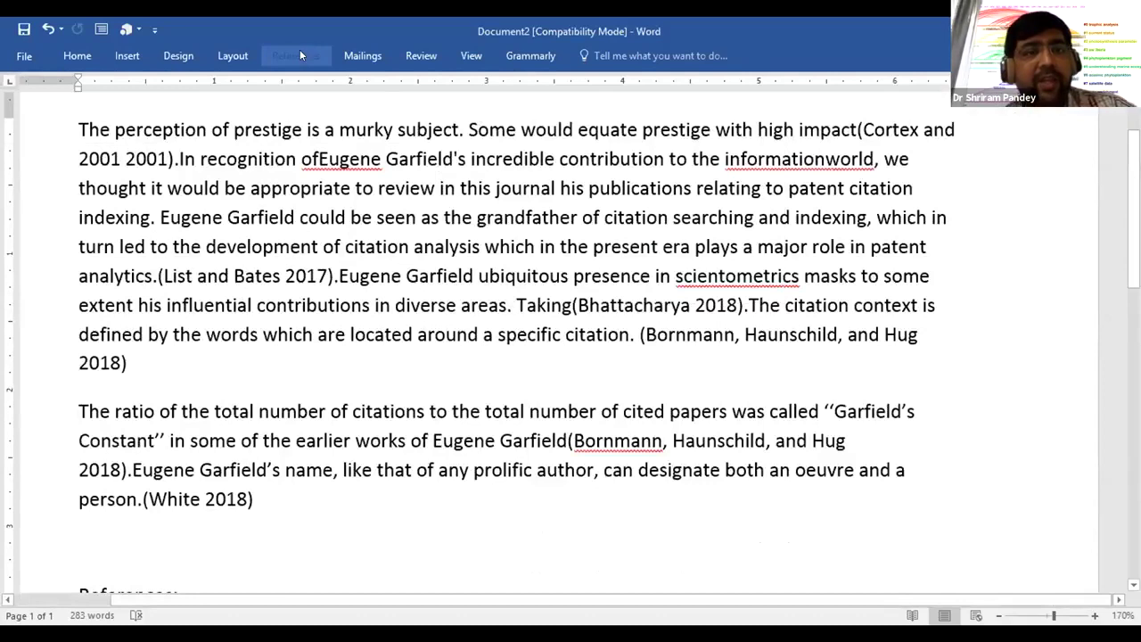
pyautogui.click(299, 52)
pyautogui.click(446, 117)
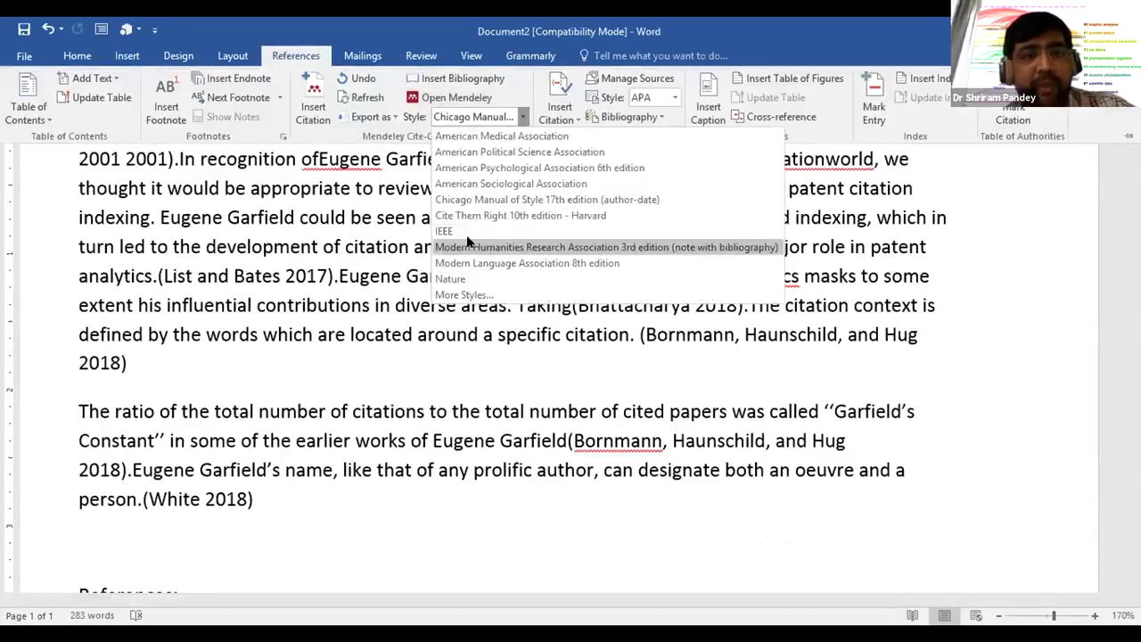
pyautogui.click(473, 233)
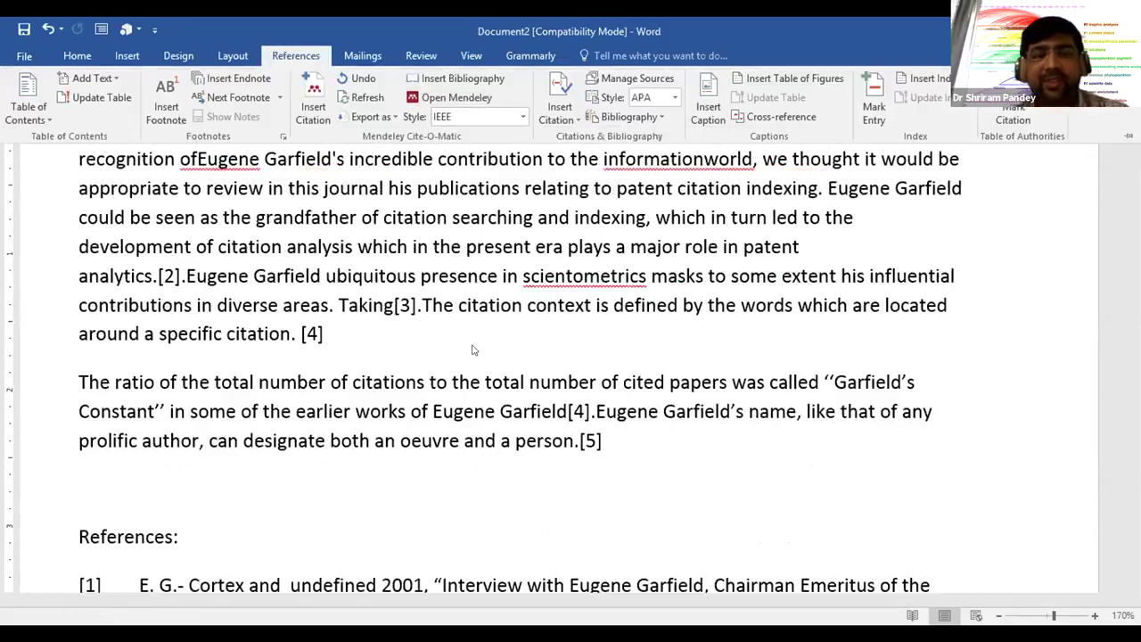
pyautogui.scroll(2, 475, 347)
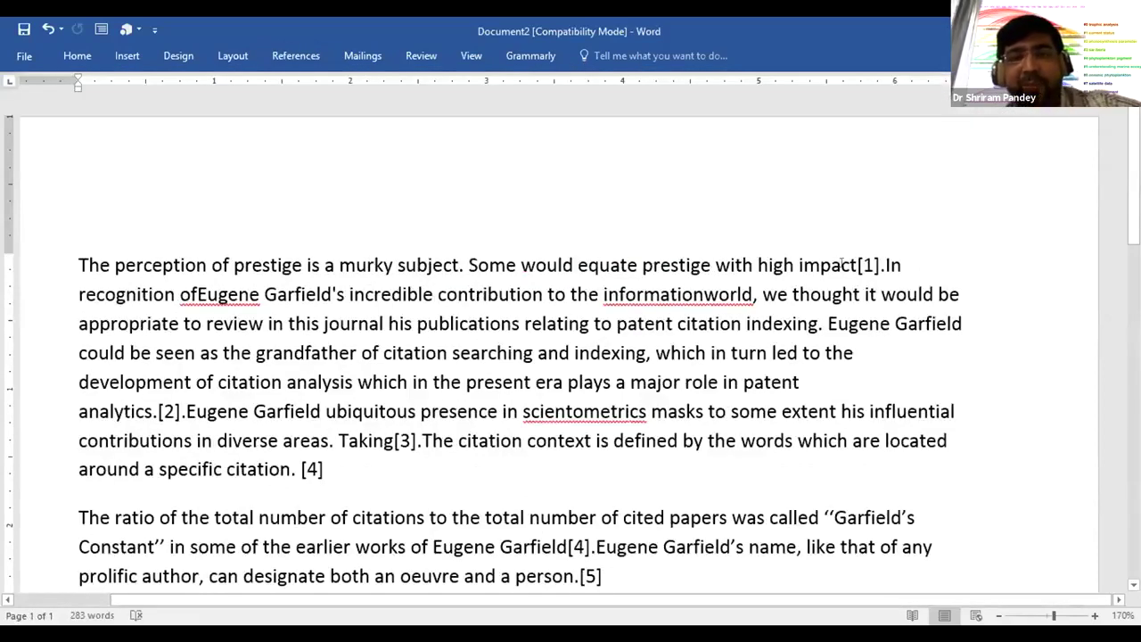
pyautogui.scroll(-1, 643, 276)
pyautogui.scroll(-6, 379, 185)
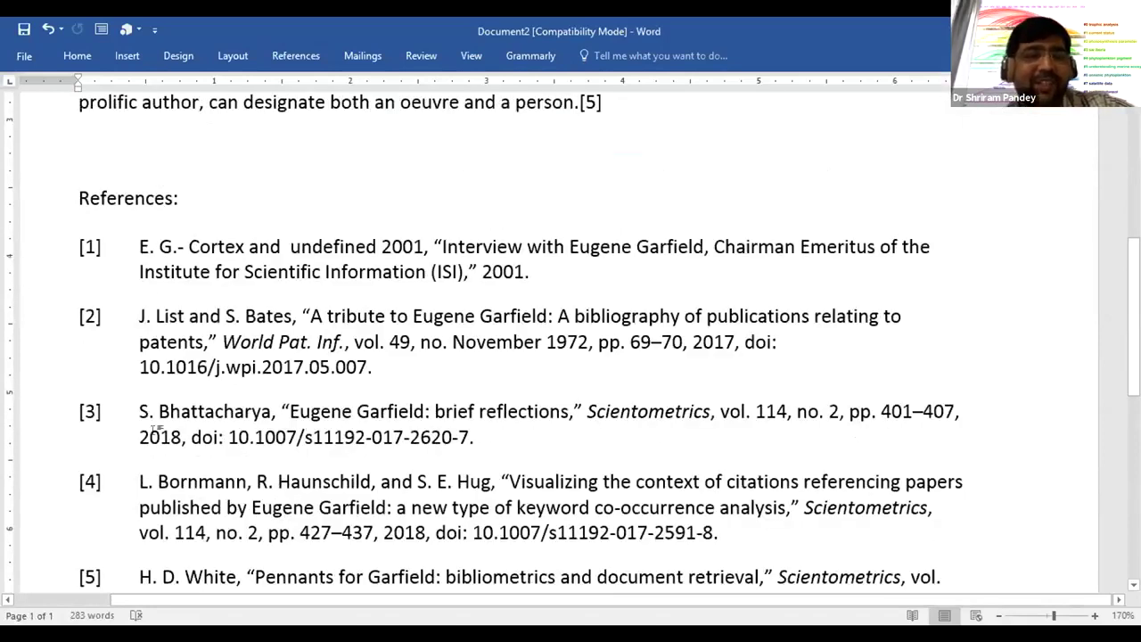
pyautogui.scroll(-2, 153, 429)
pyautogui.scroll(1, 152, 428)
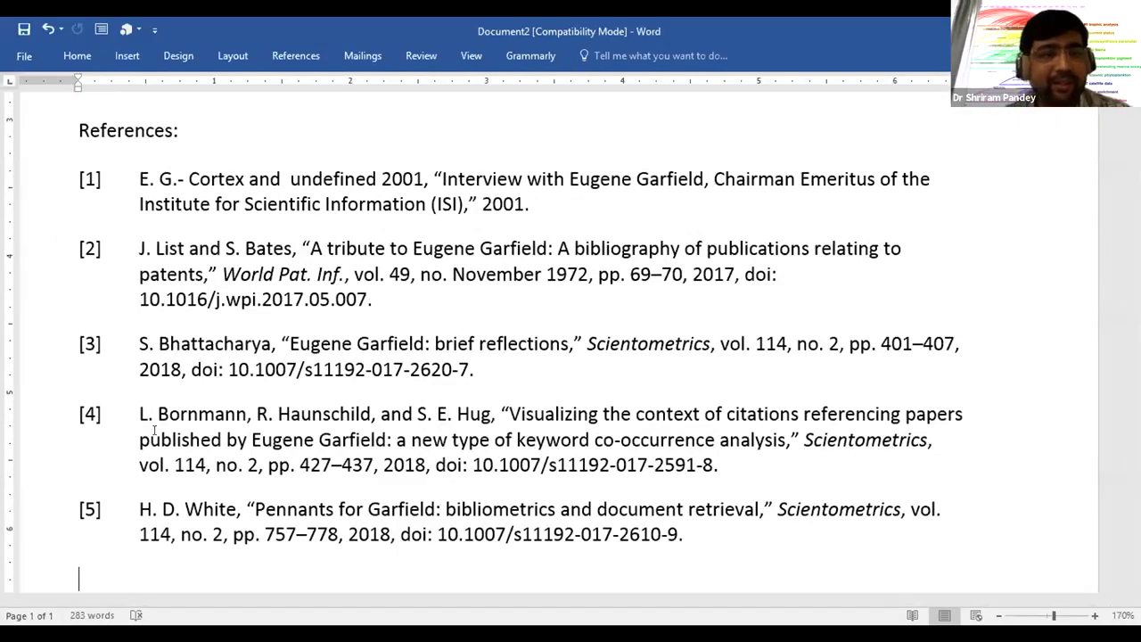
pyautogui.scroll(15, 154, 430)
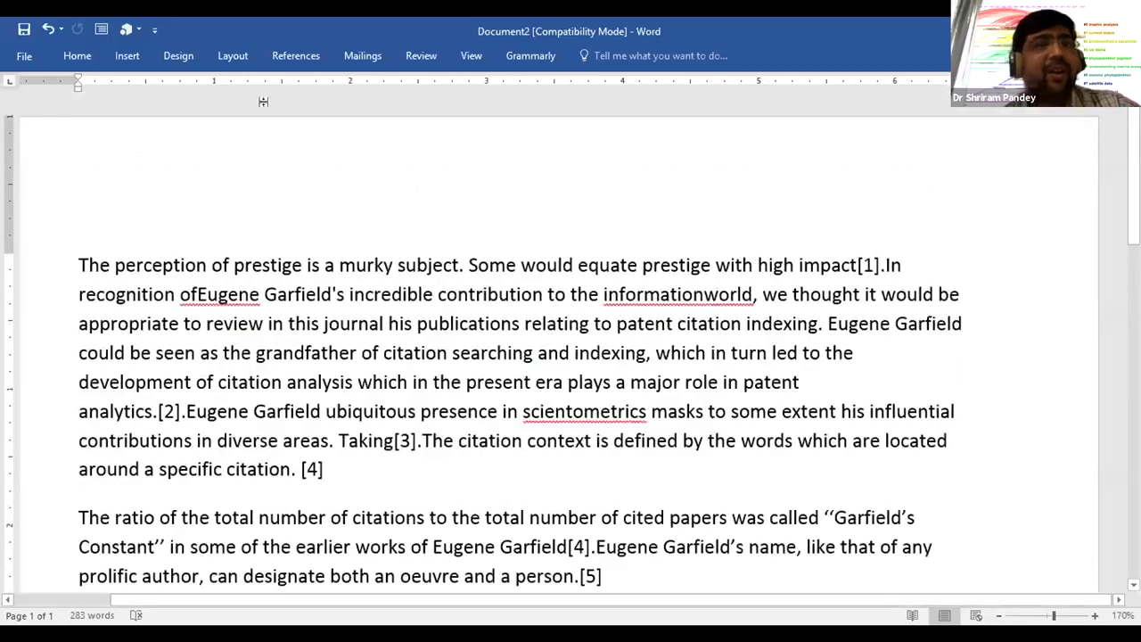
# Step: Show Word's References tools, then bring Mendeley Desktop's Eugene Garfield library to the front
pyautogui.click(281, 60)
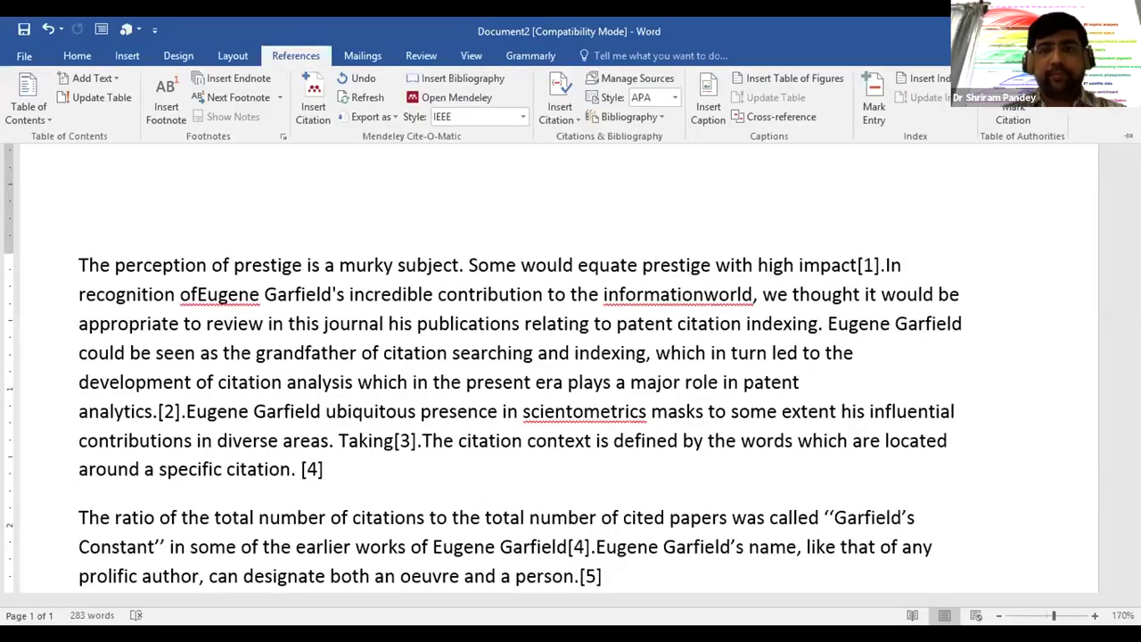
pyautogui.hotkey('alt', 'Tab')
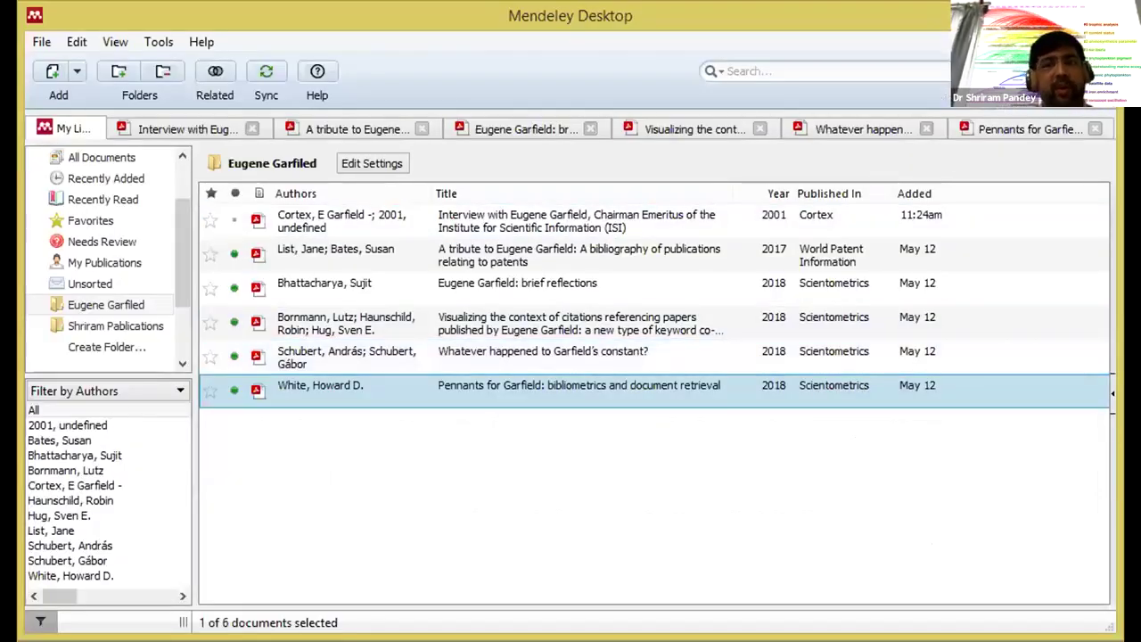
# Step: Maximize Mendeley Desktop, sync the library, and scroll the folder sidebar back to the top
pyautogui.press('super+Up')
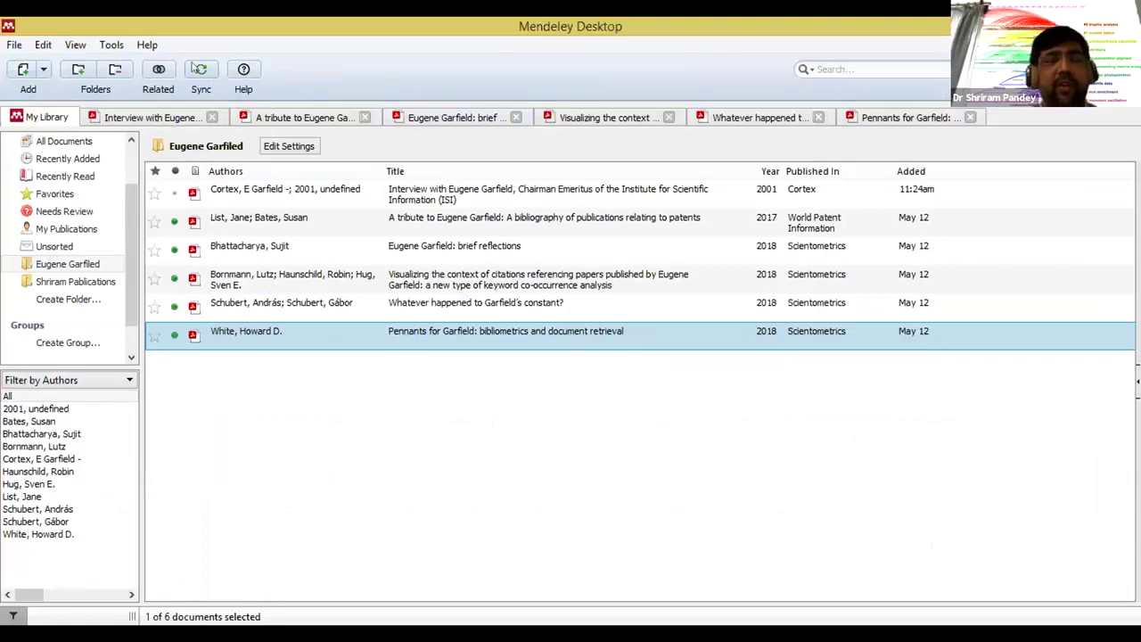
pyautogui.click(198, 70)
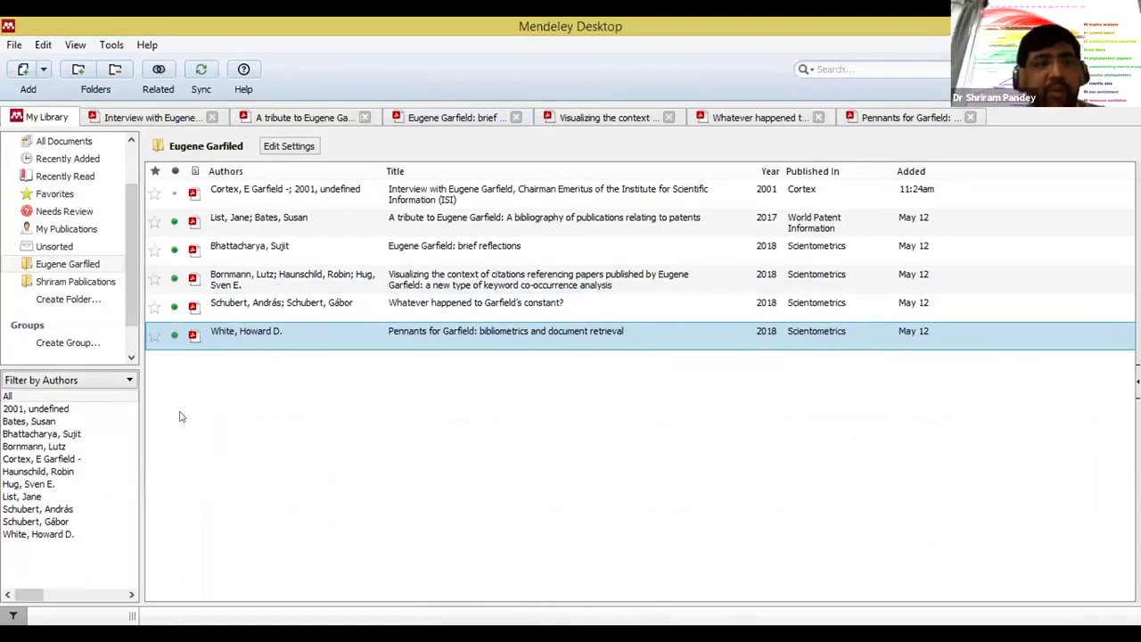
pyautogui.moveTo(128, 270); pyautogui.dragTo(128, 211)
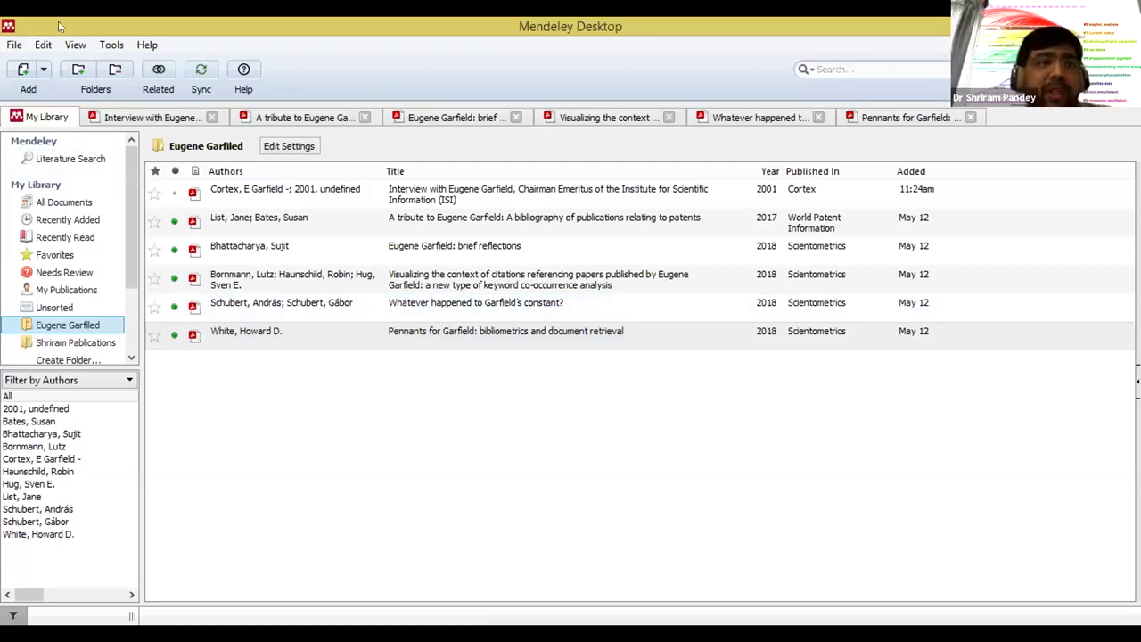
pyautogui.click(16, 43)
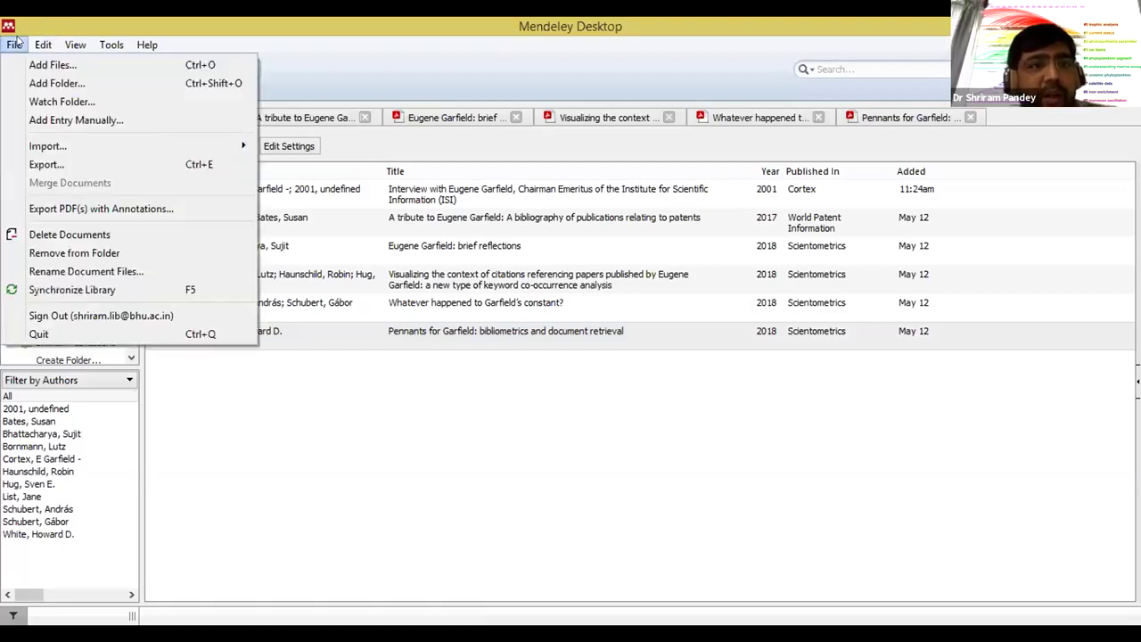
pyautogui.press('Right')
pyautogui.press('Right')
pyautogui.press('Left')
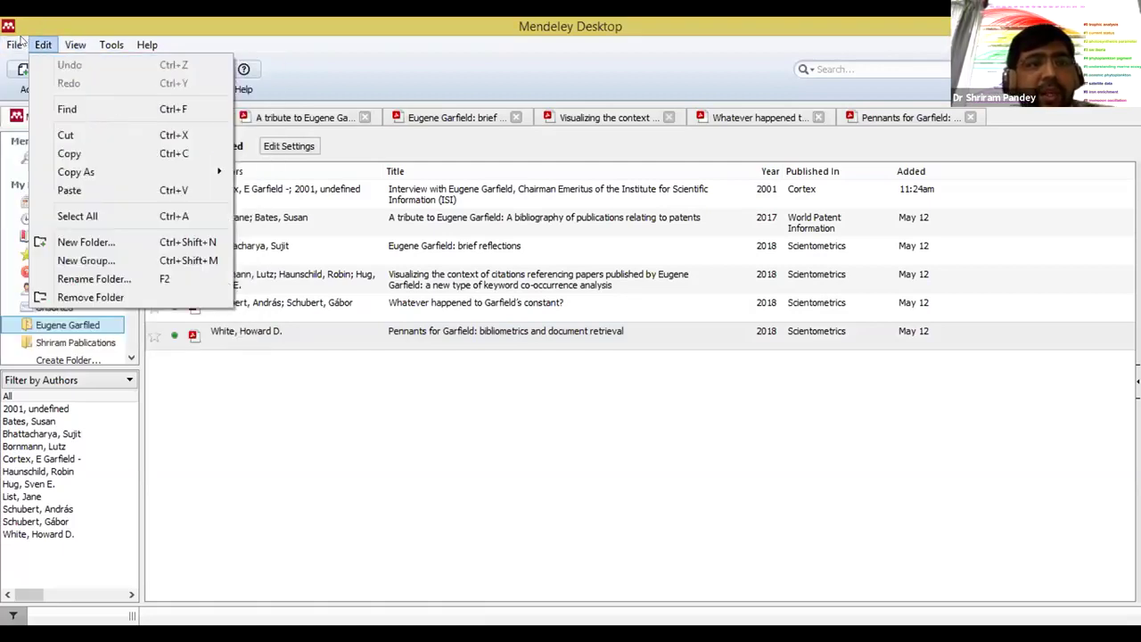
pyautogui.press('Left')
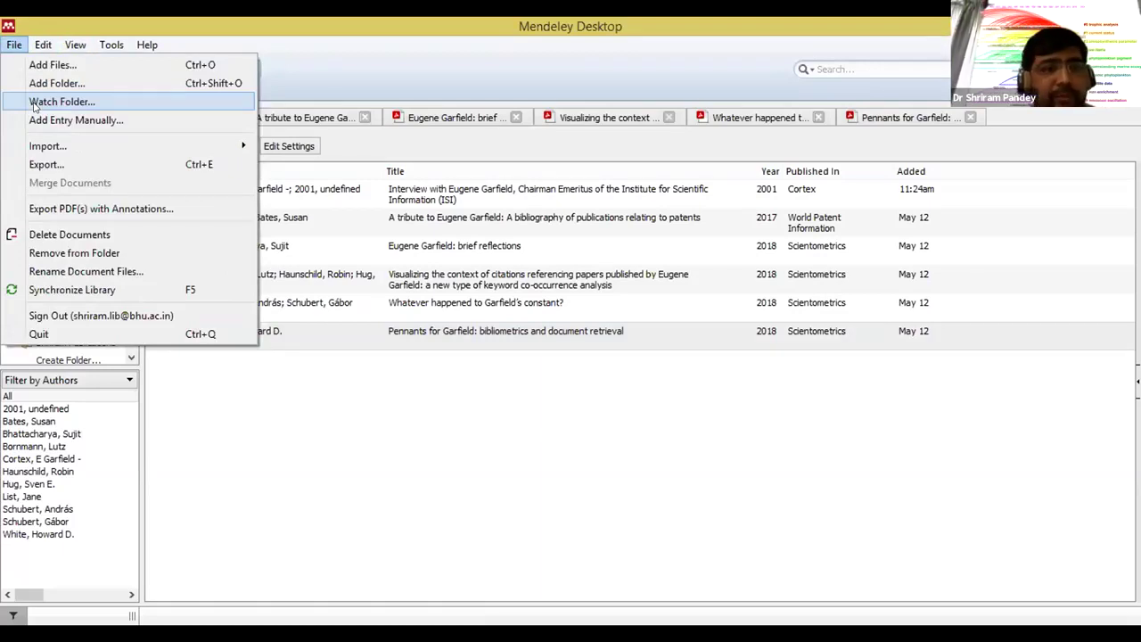
pyautogui.moveTo(43, 147)
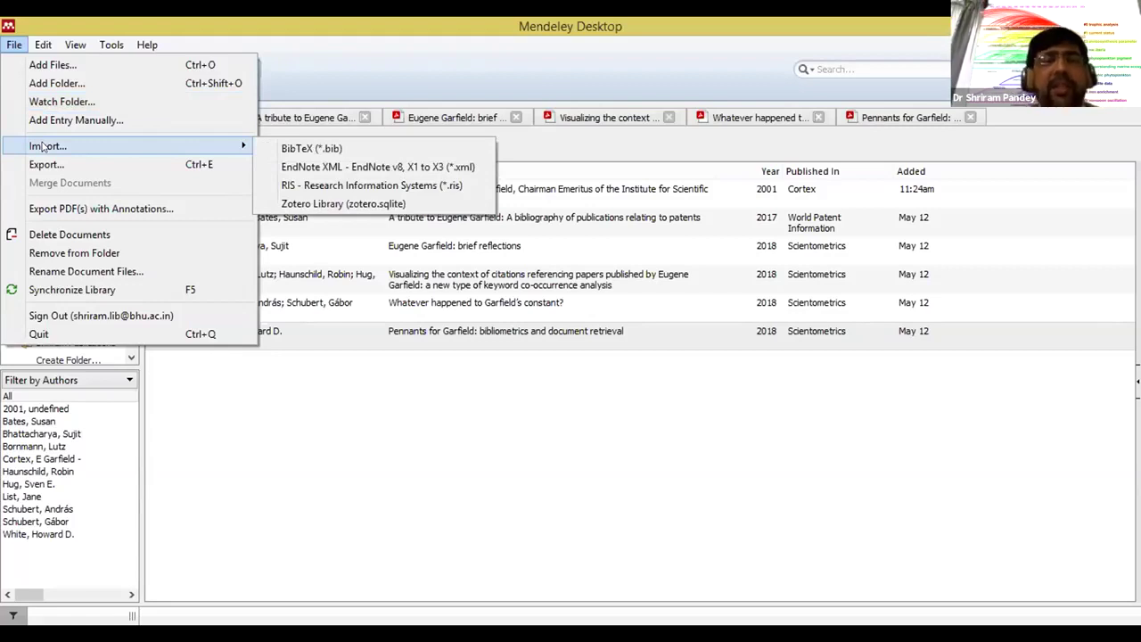
pyautogui.click(223, 456)
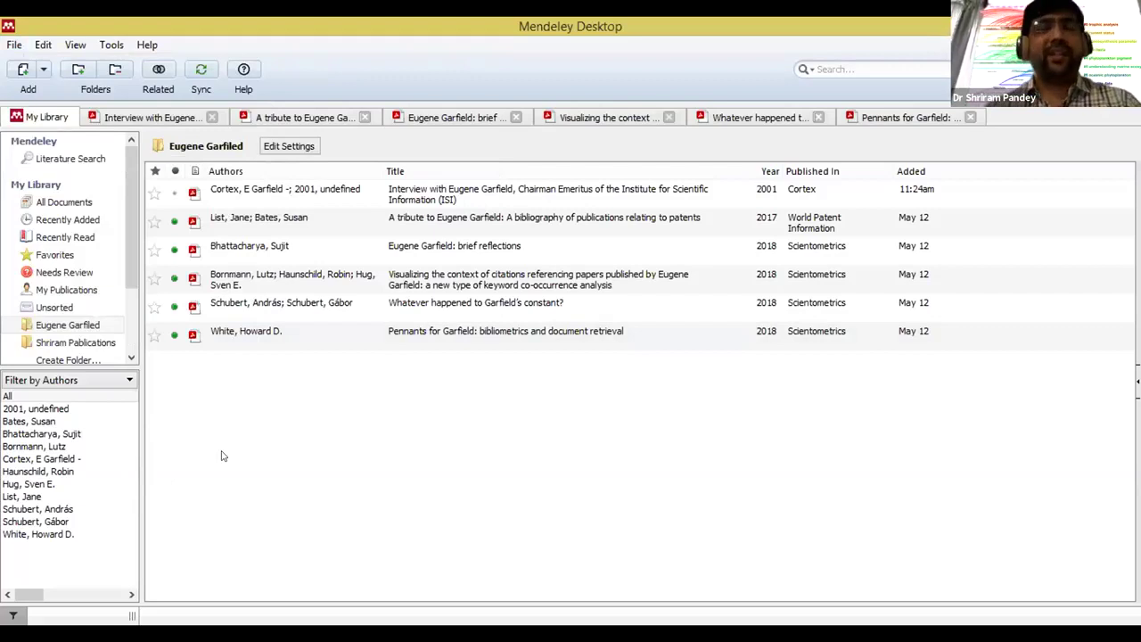
pyautogui.click(110, 44)
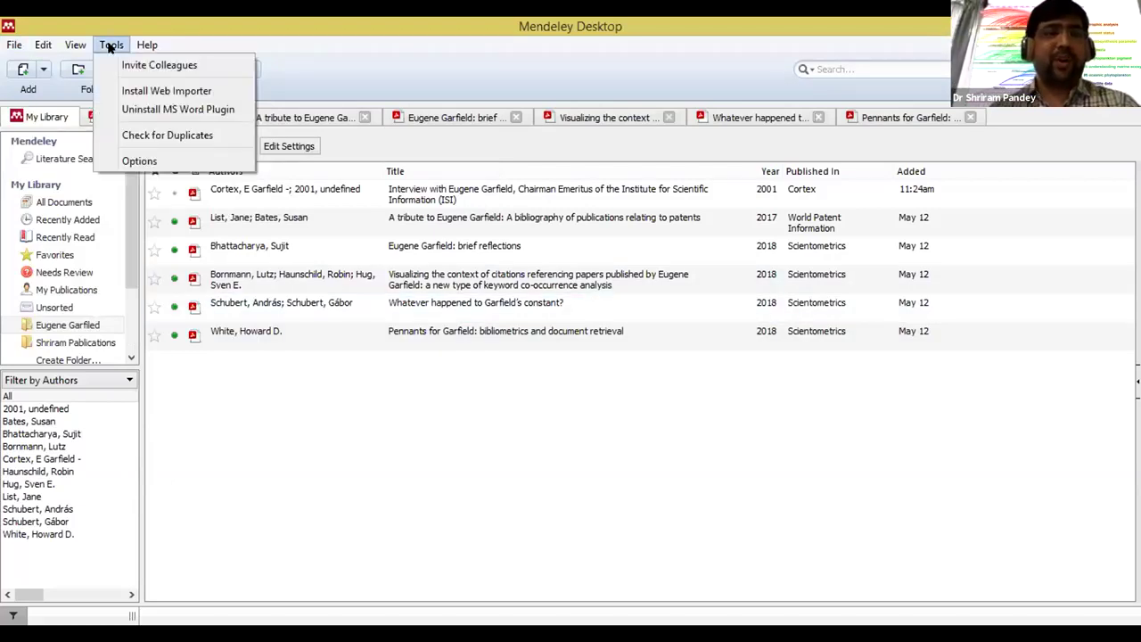
pyautogui.moveTo(77, 44)
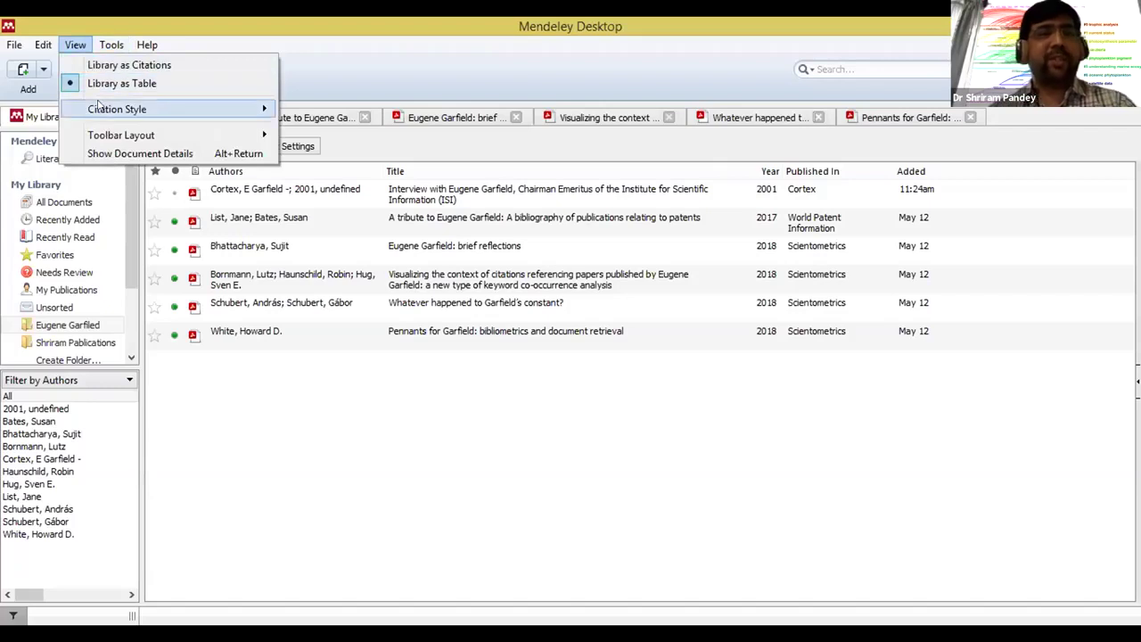
pyautogui.moveTo(99, 105)
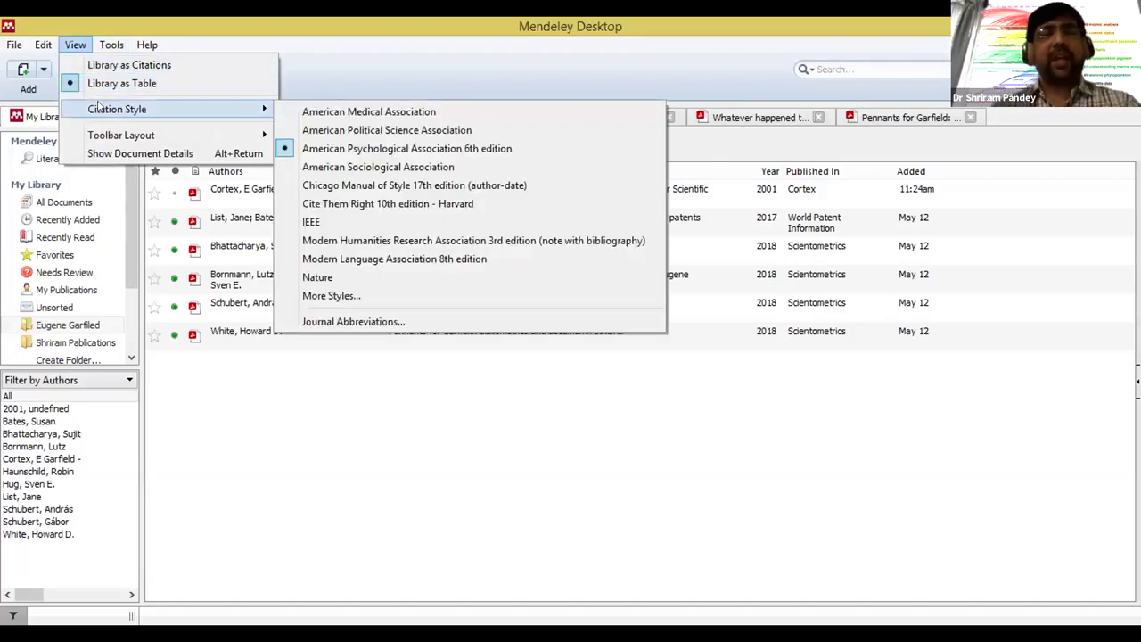
pyautogui.click(347, 66)
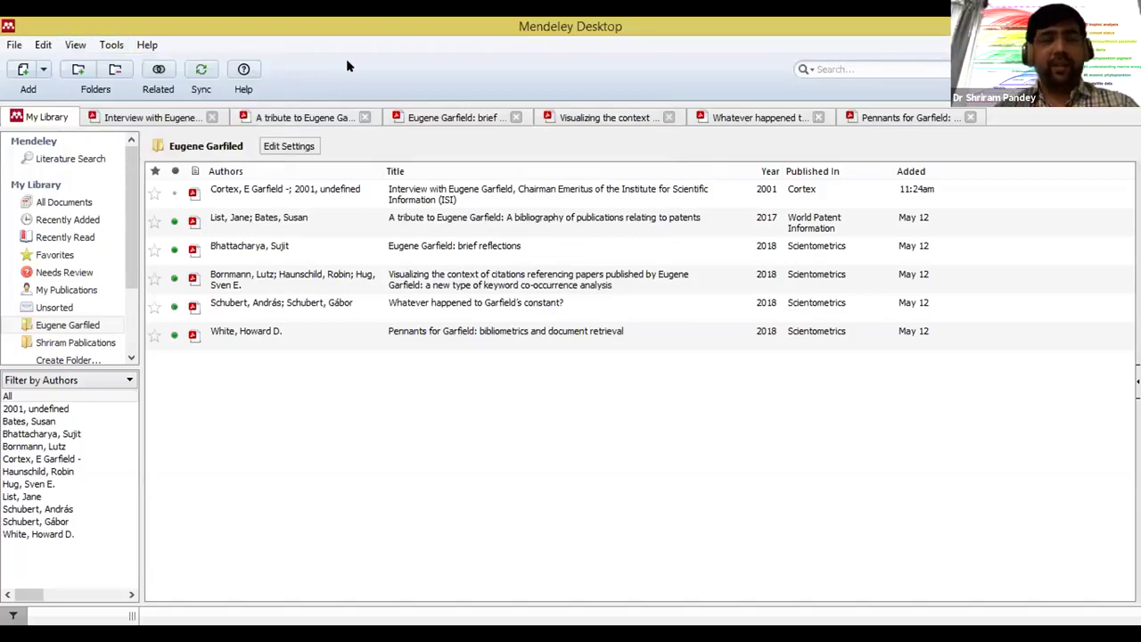
pyautogui.doubleClick(318, 189)
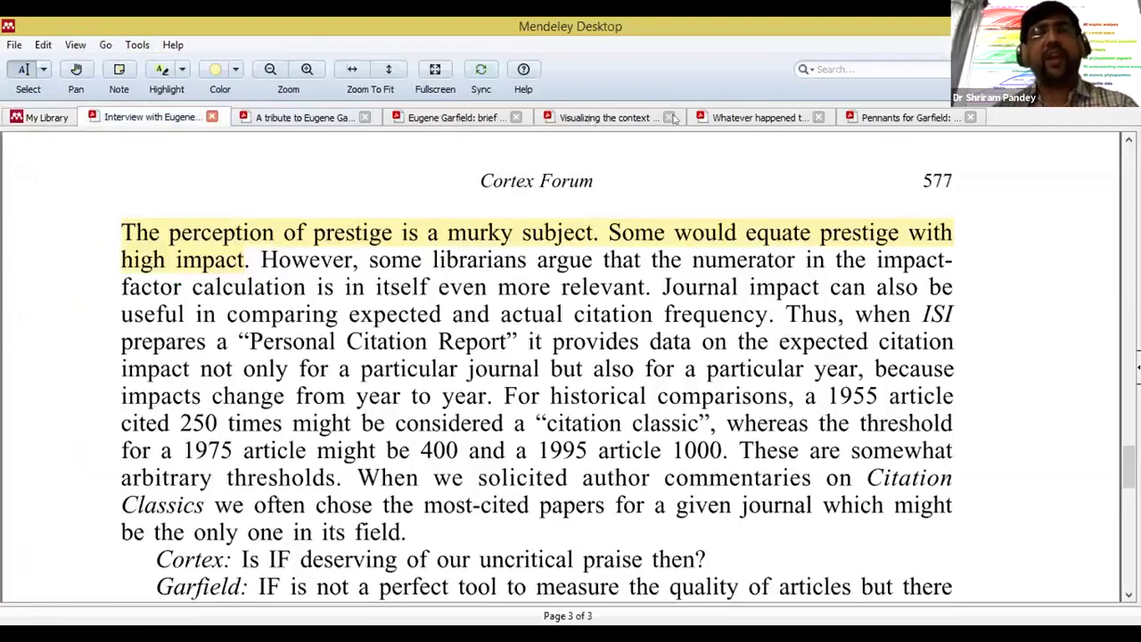
pyautogui.hotkey('ctrl', 'Tab')
pyautogui.hotkey('ctrl', 'Tab')
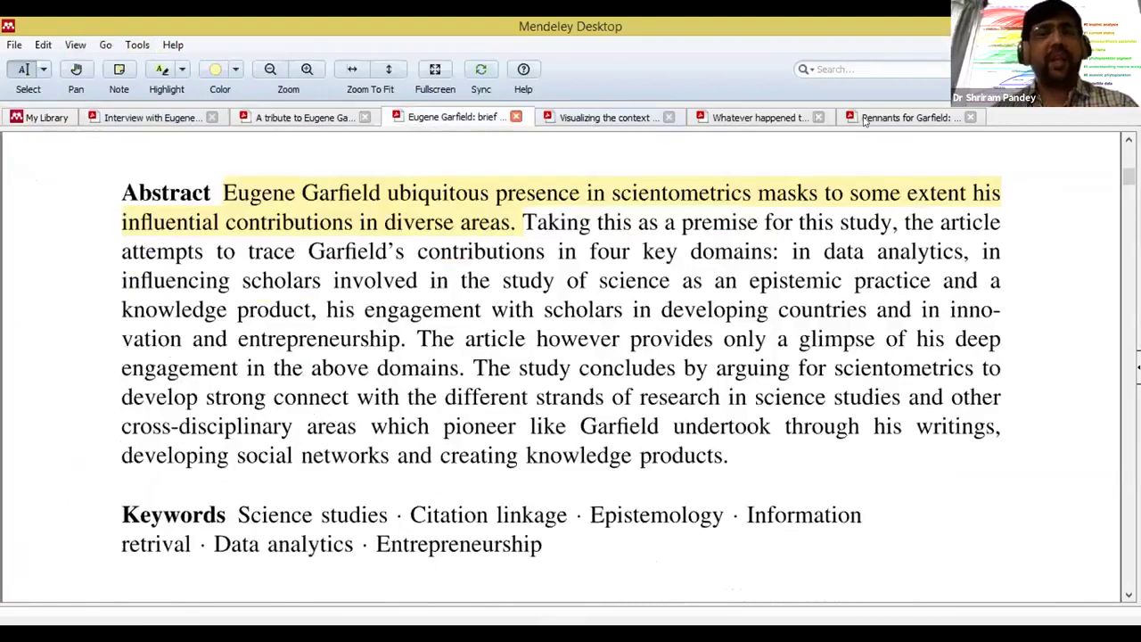
pyautogui.hotkey('ctrl', 'Tab')
pyautogui.hotkey('ctrl', 'Tab')
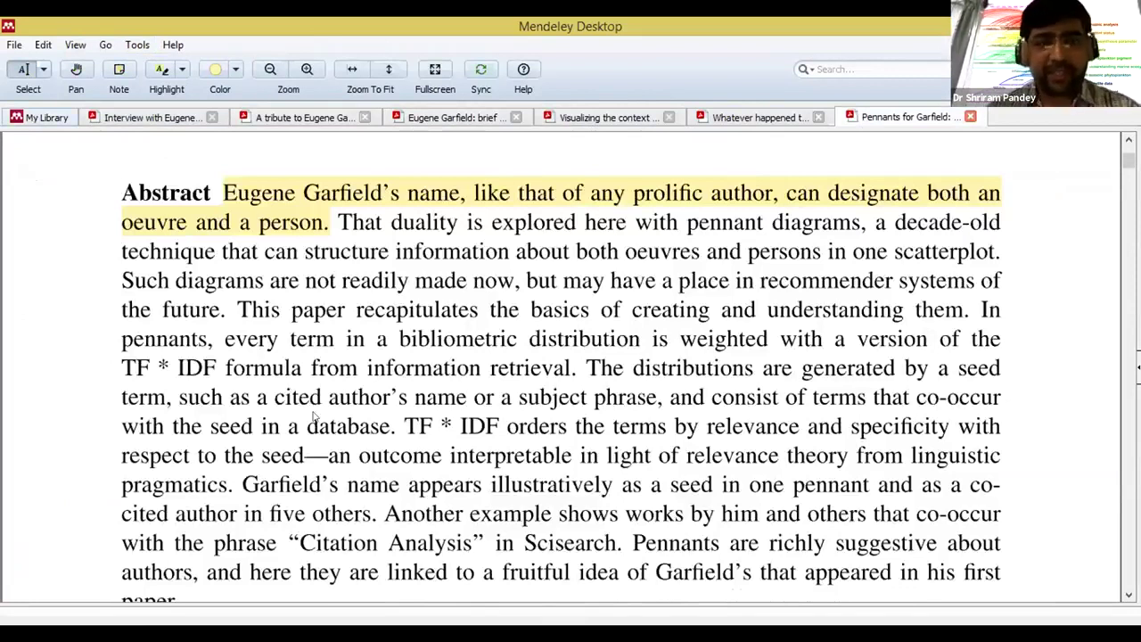
pyautogui.hotkey('ctrl', 'Tab')
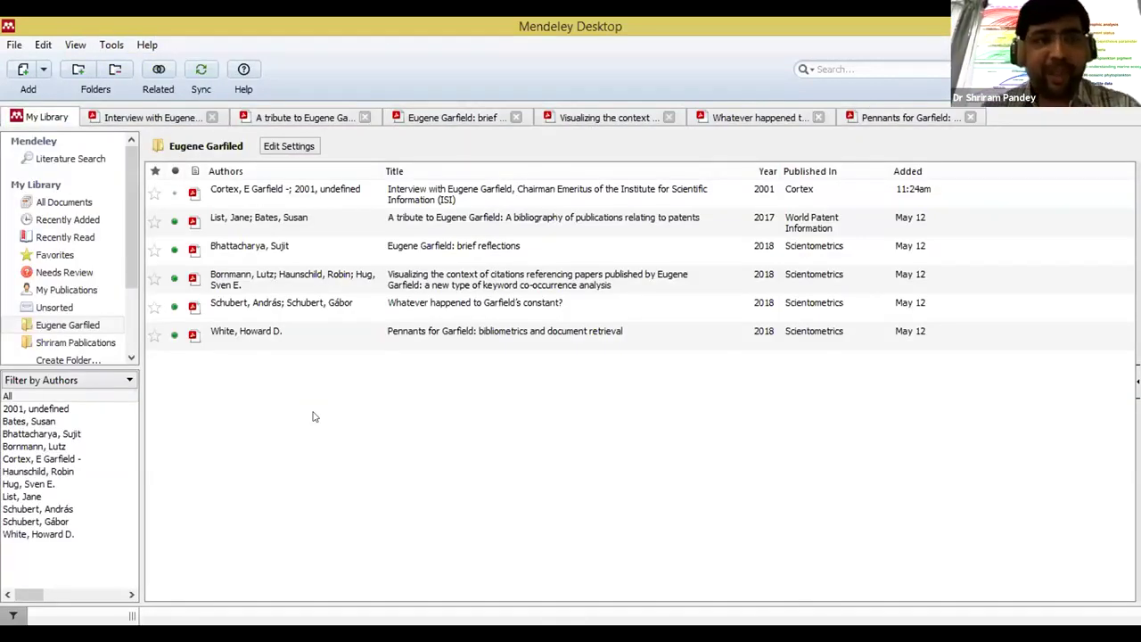
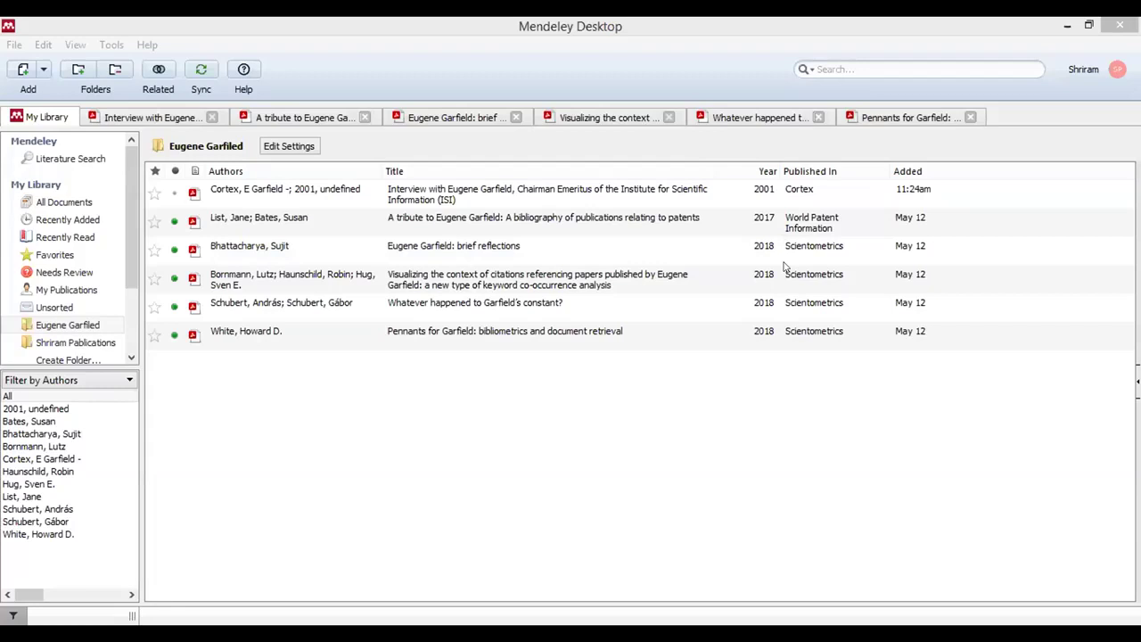
# Step: Show the context menu for the Bhattacharya, Sujit paper, then view the Tools menu options
pyautogui.click(250, 257)
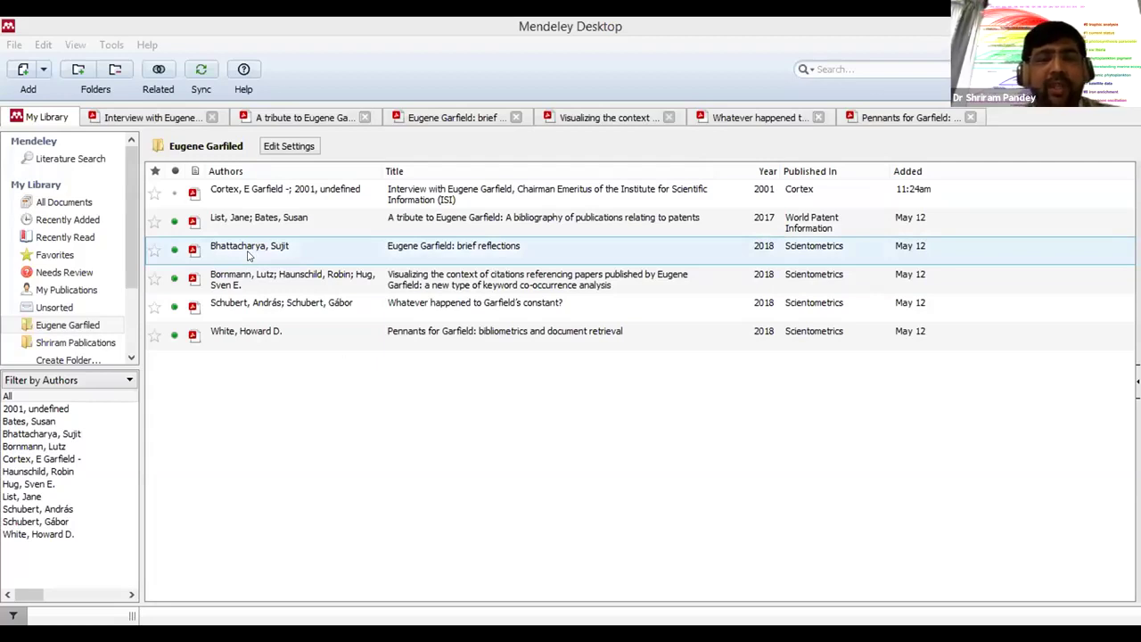
pyautogui.rightClick(252, 257)
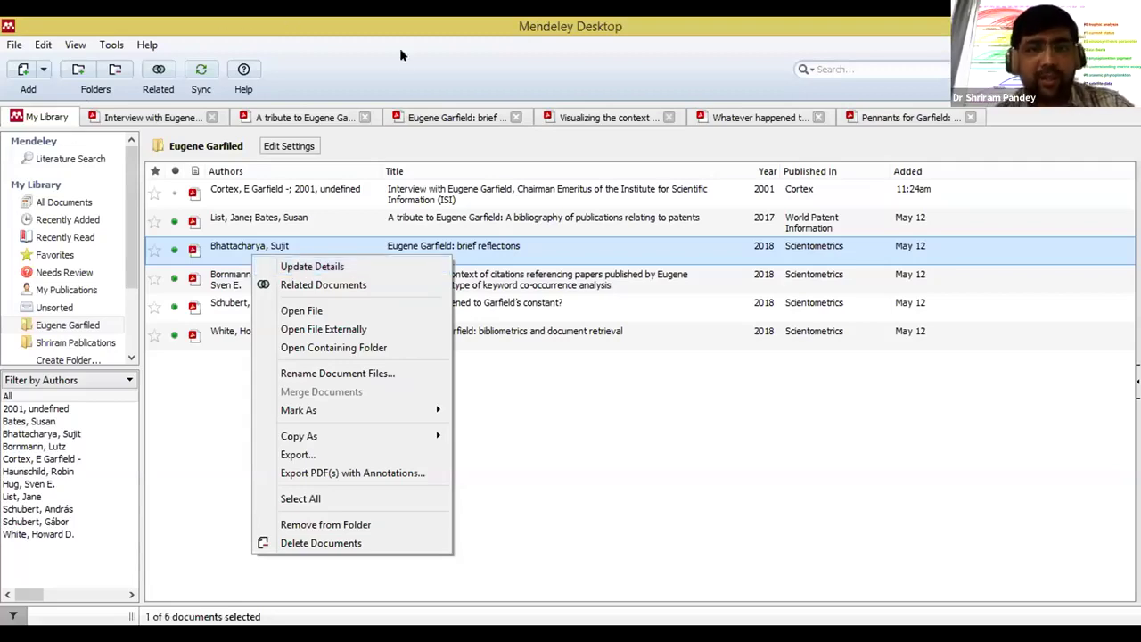
pyautogui.click(107, 46)
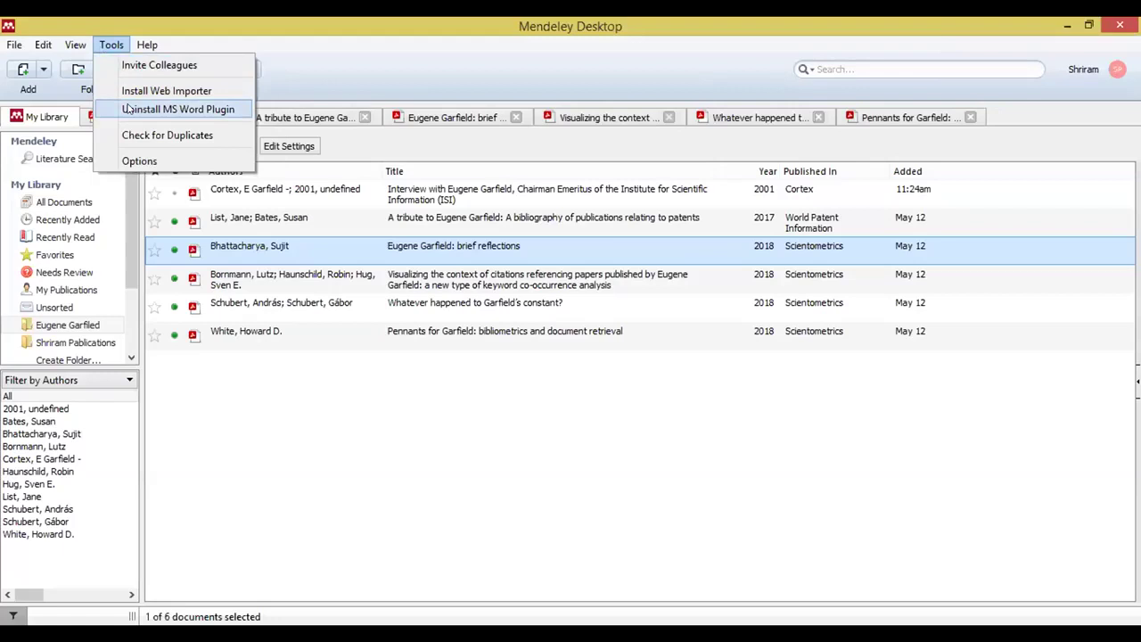
# Step: Dismiss the Tools menu and show the File menu options
pyautogui.click(314, 70)
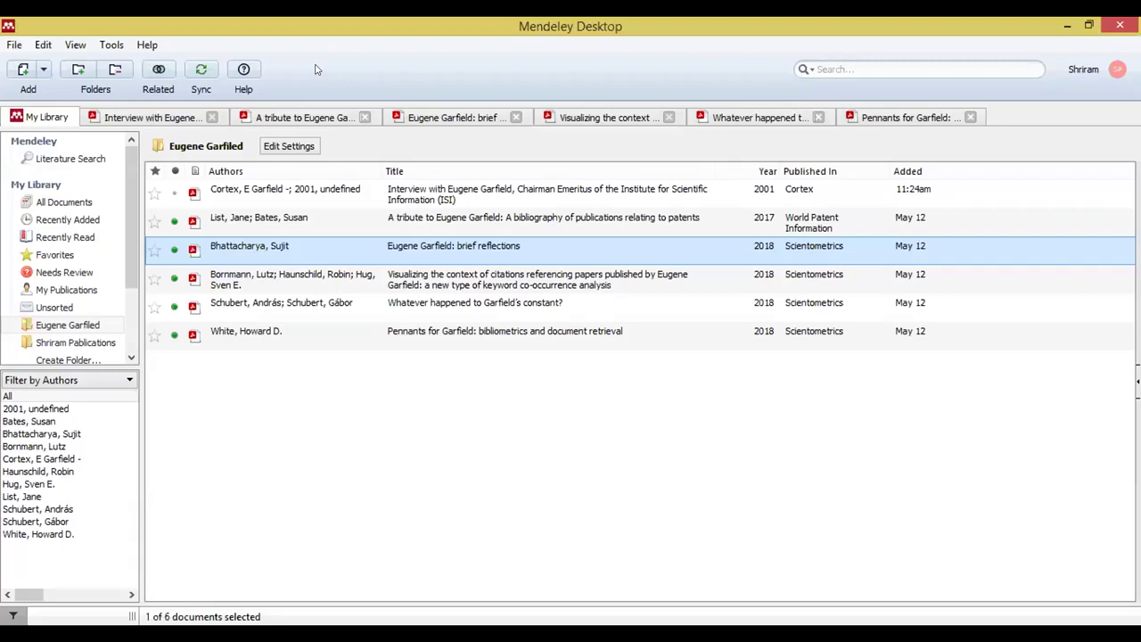
pyautogui.click(12, 46)
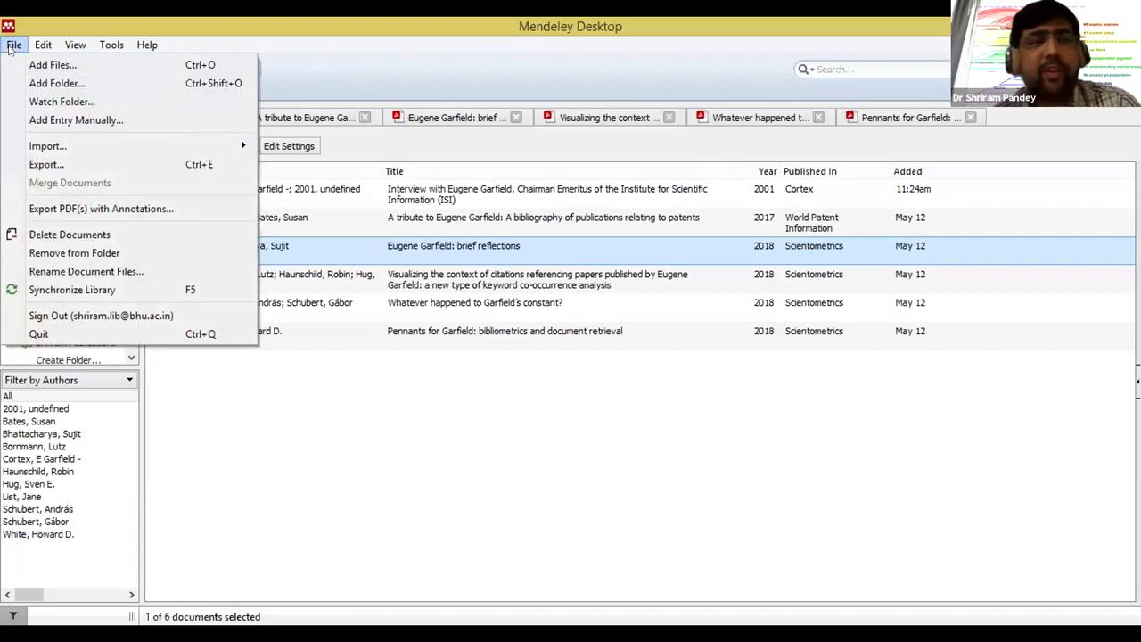
# Step: Preview the Add Entry Manually form with document type Book, then close it unsaved
pyautogui.click(38, 119)
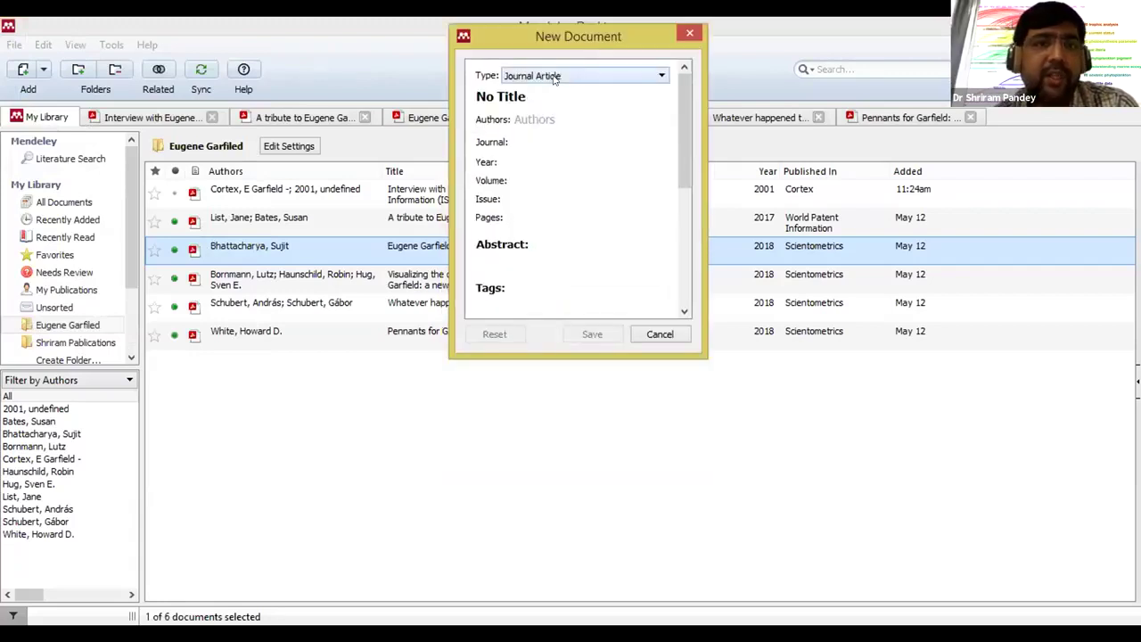
pyautogui.click(553, 76)
pyautogui.click(488, 94)
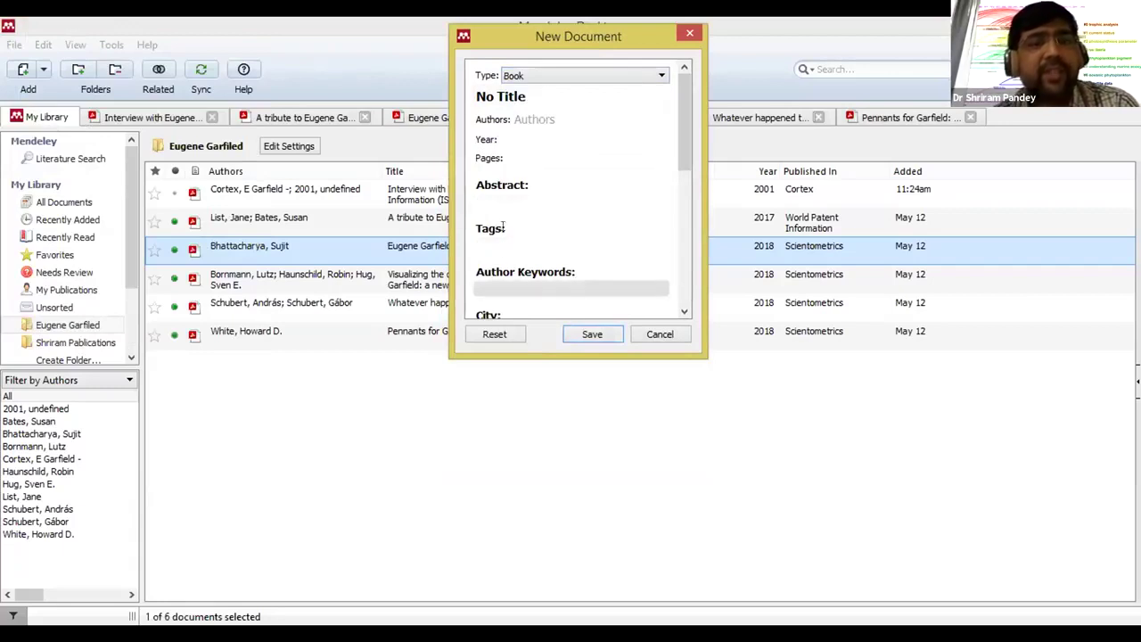
pyautogui.scroll(-3, 503, 231)
pyautogui.scroll(-2, 512, 270)
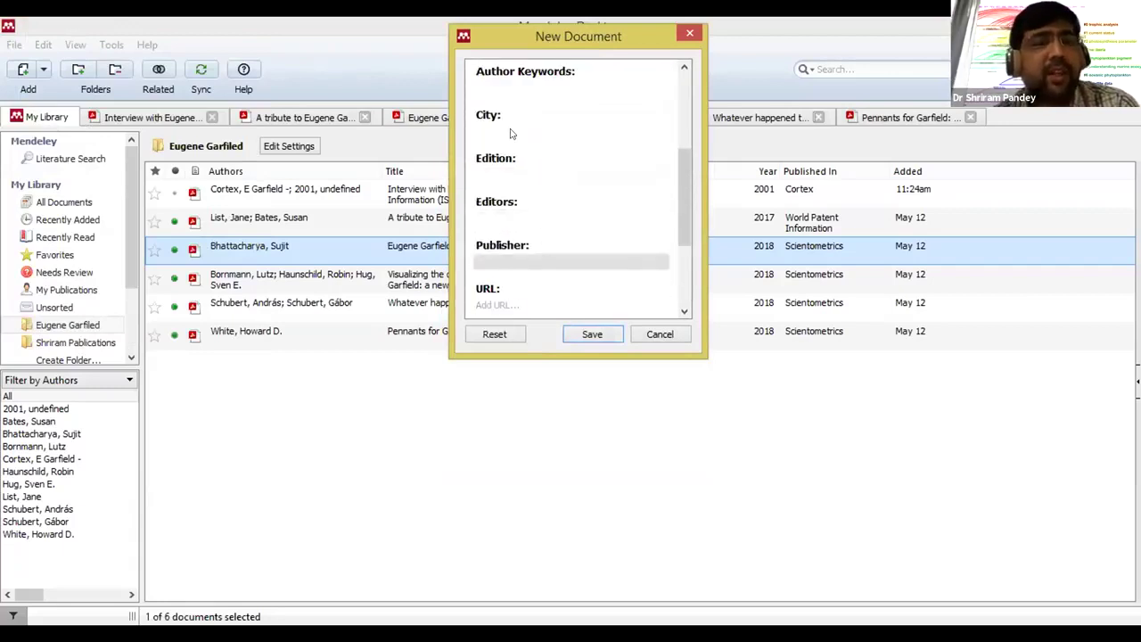
pyautogui.scroll(5, 510, 134)
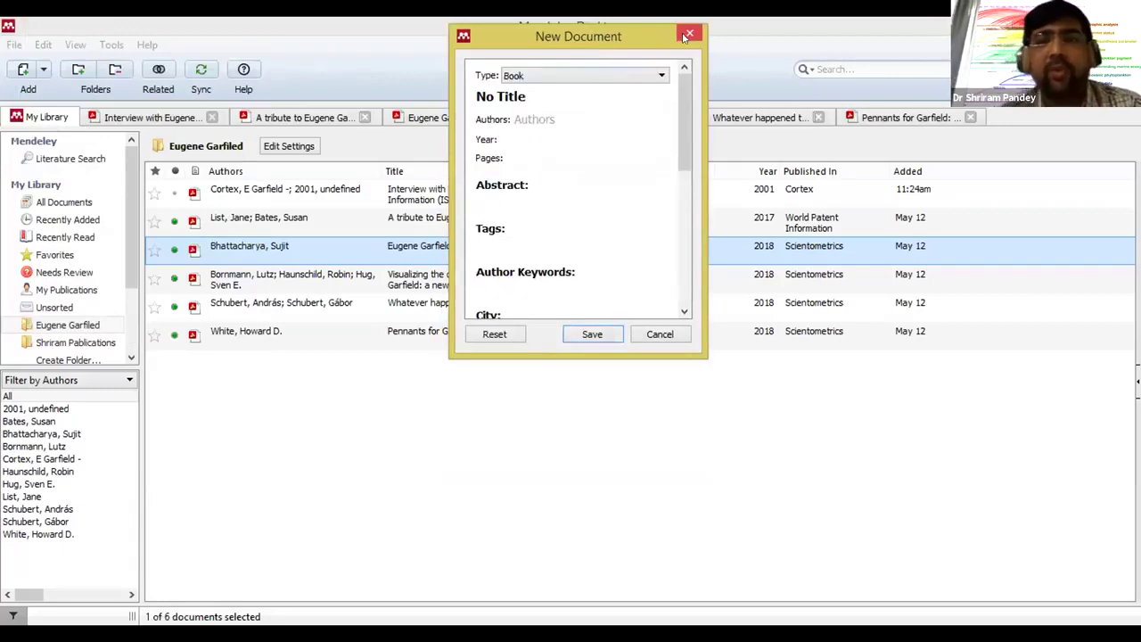
pyautogui.click(686, 36)
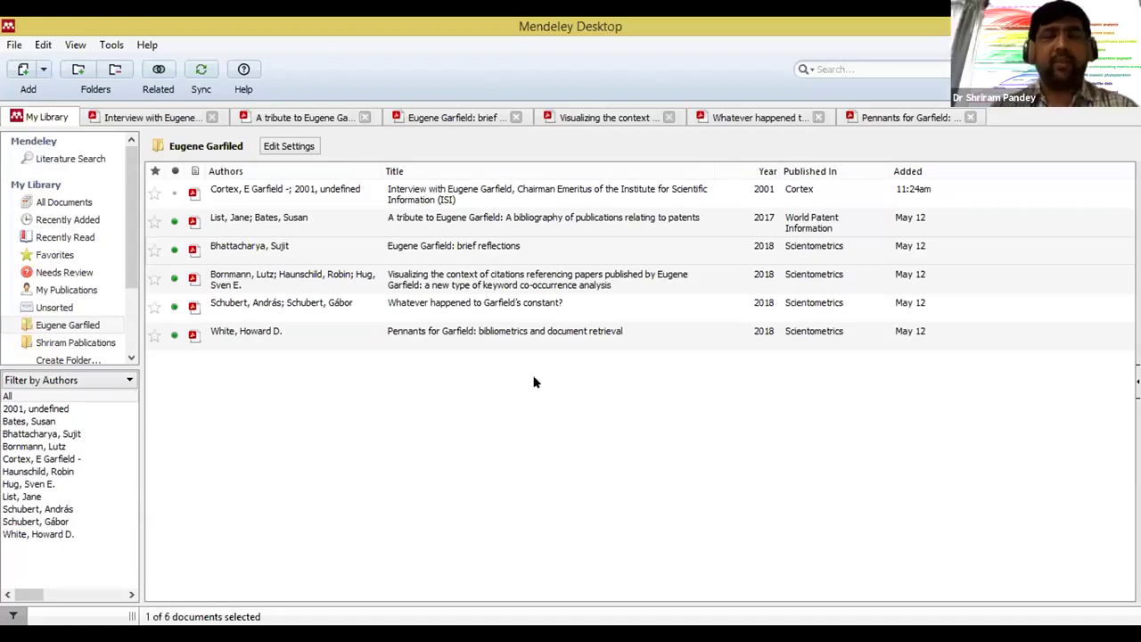
# Step: Select all six papers with Ctrl+A and copy them as formatted citations
pyautogui.click(303, 255)
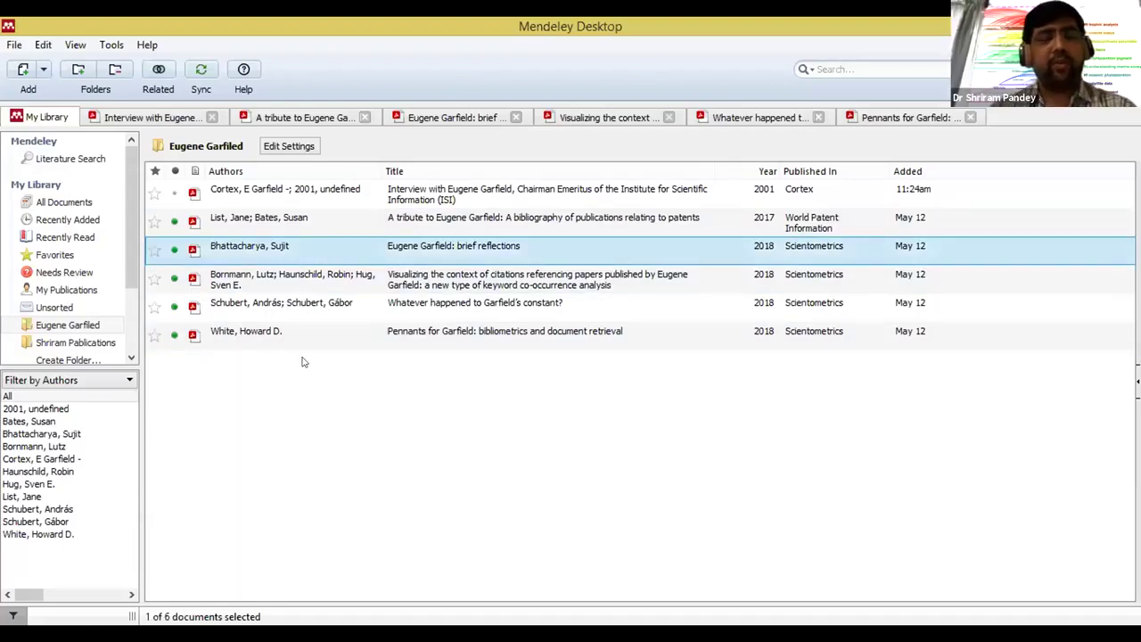
pyautogui.hotkey('ctrl', 'a')
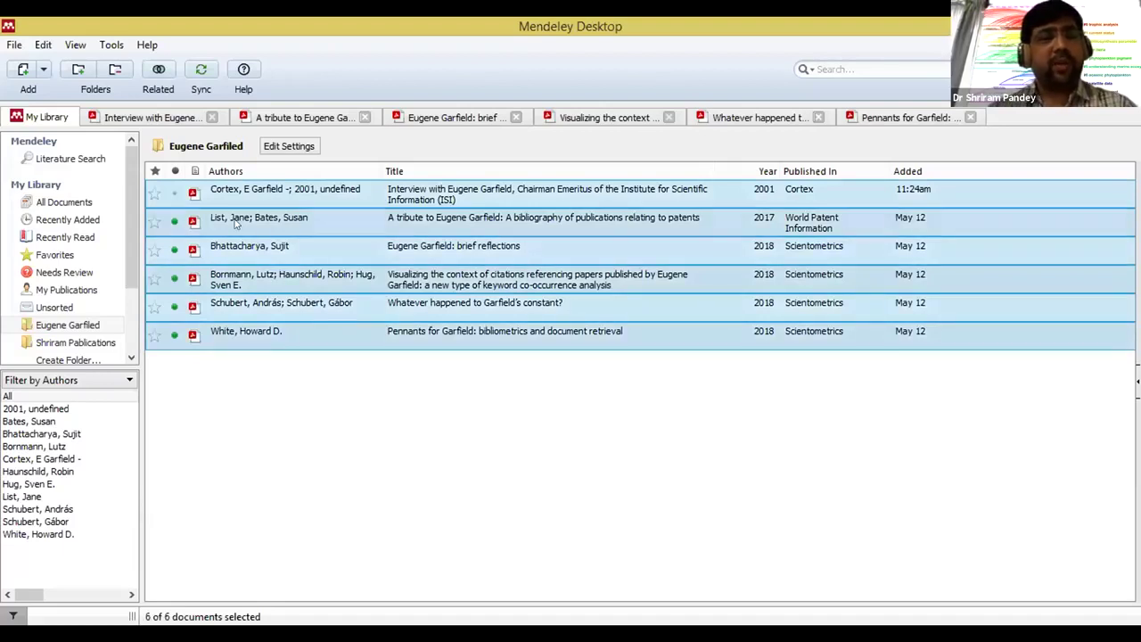
pyautogui.rightClick(236, 224)
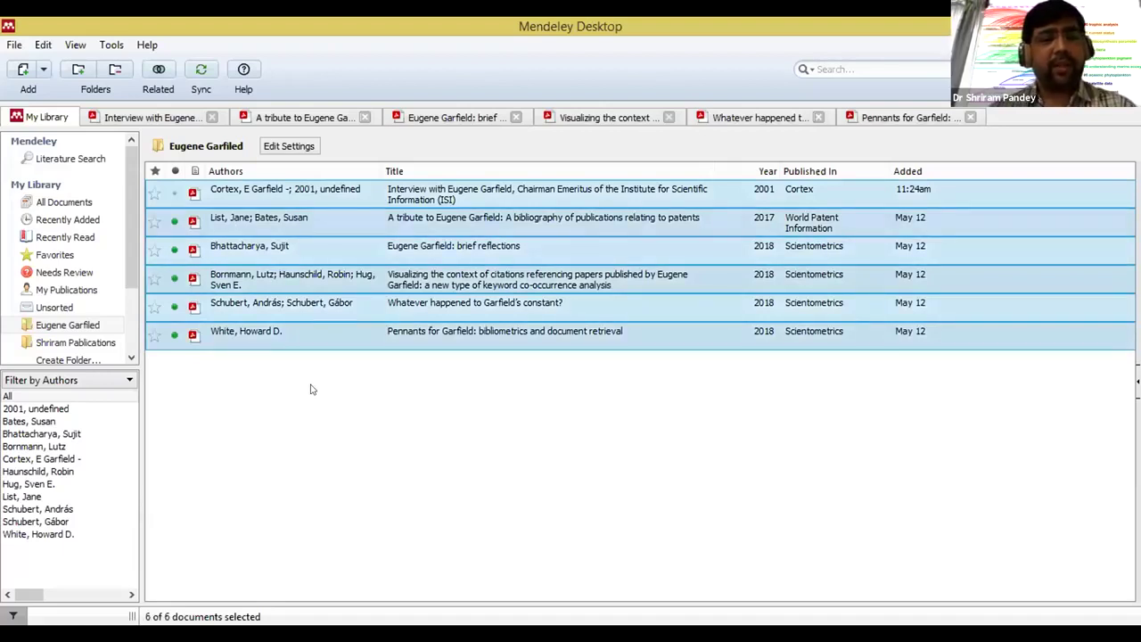
pyautogui.moveTo(311, 400)
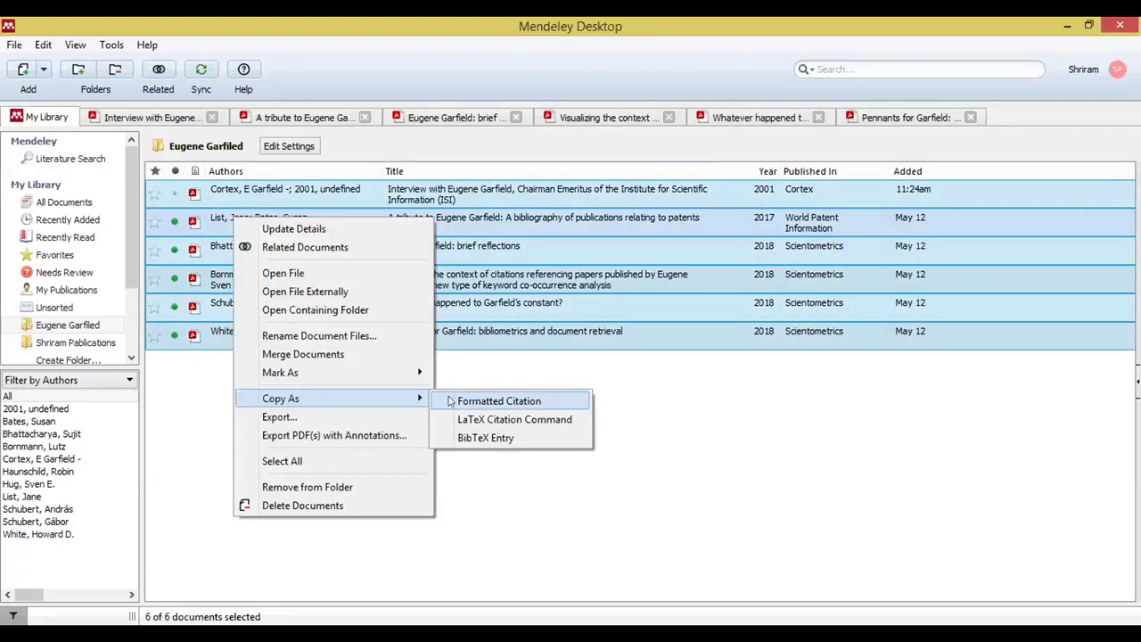
pyautogui.click(488, 376)
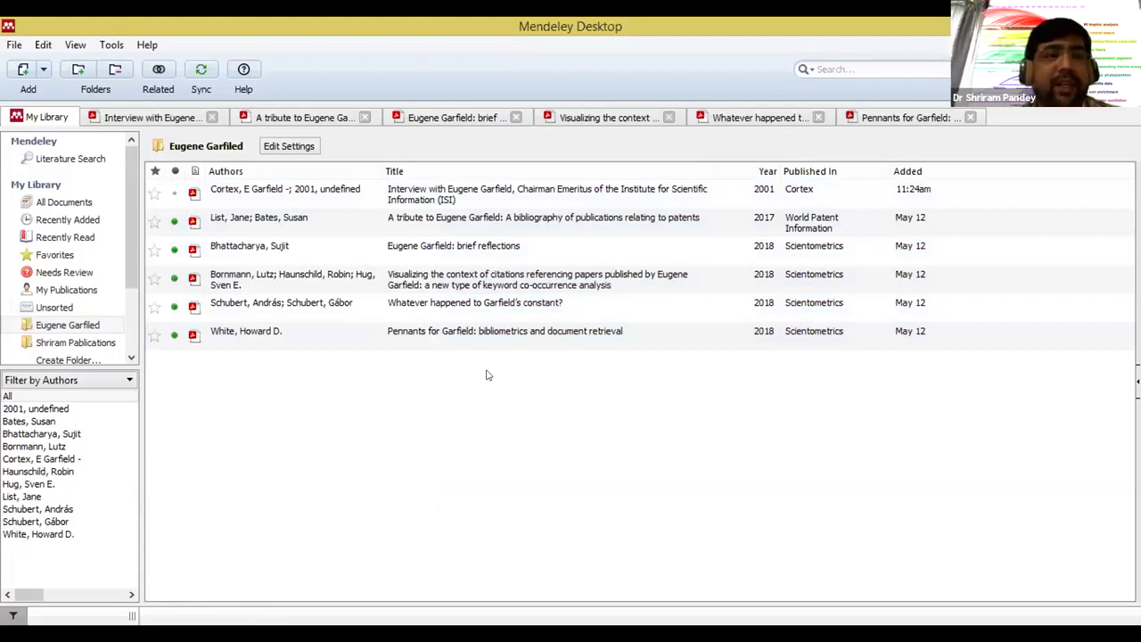
pyautogui.click(143, 118)
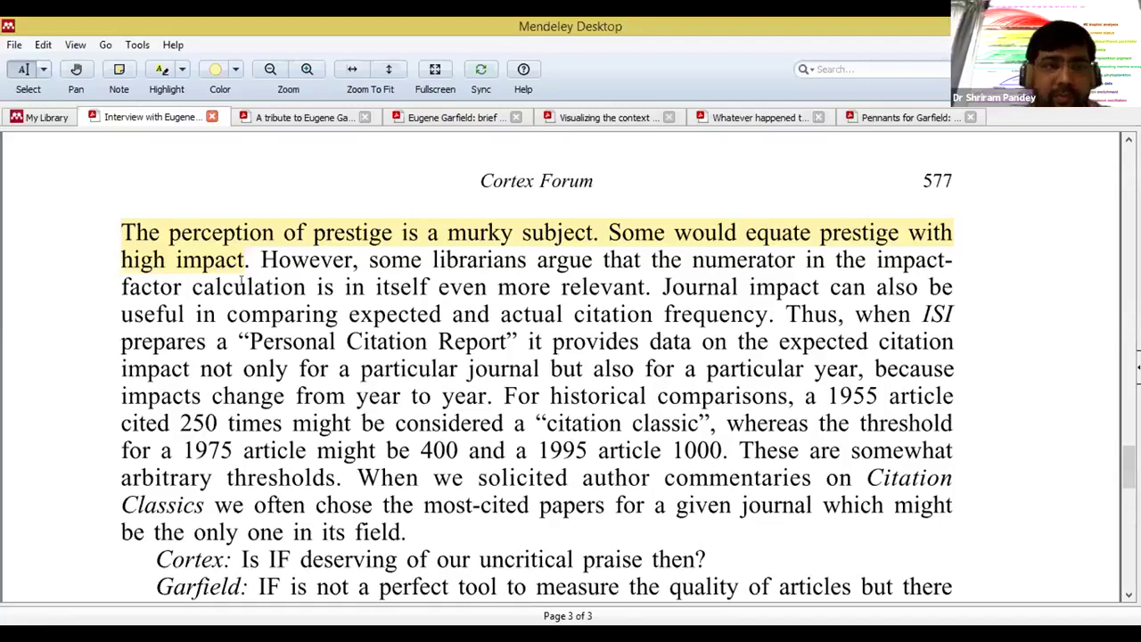
pyautogui.click(47, 120)
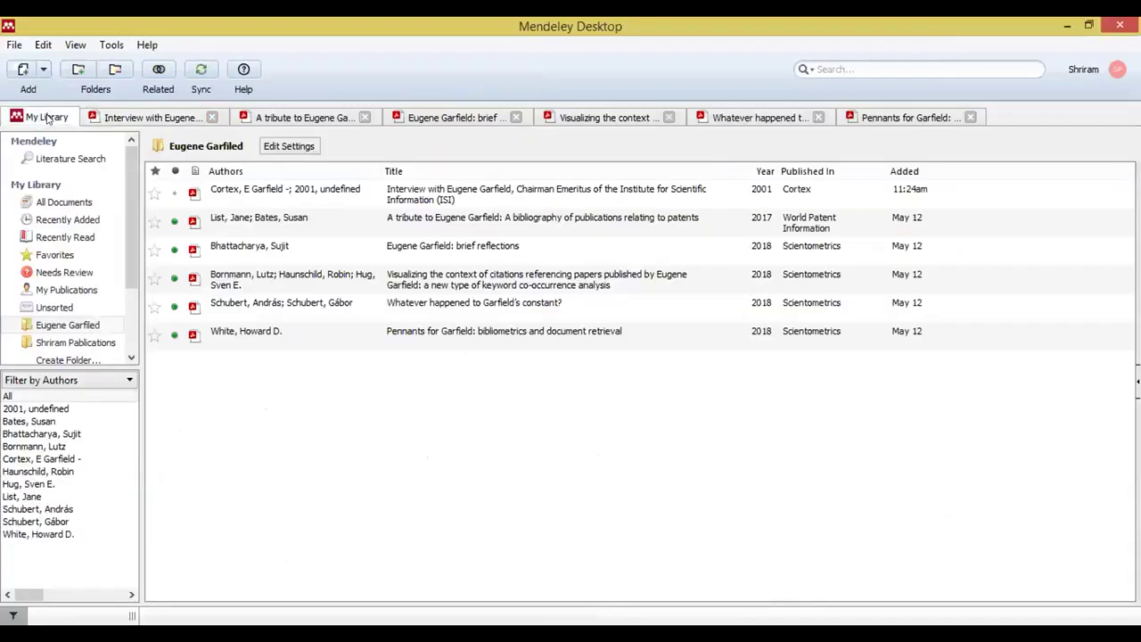
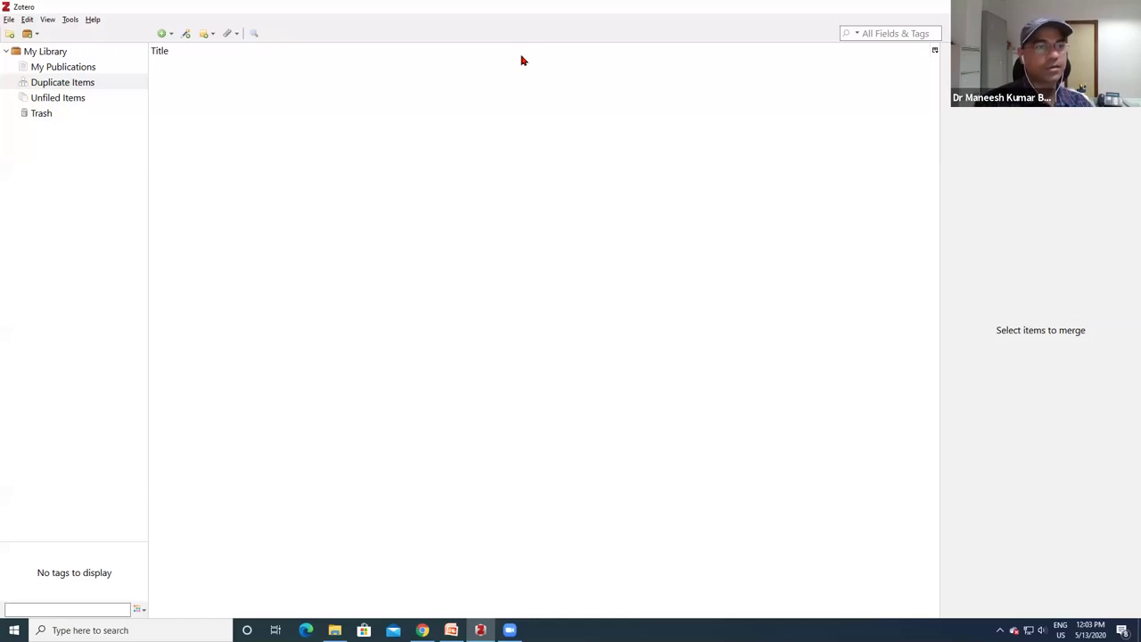
# Step: Open Zotero Preferences from the Edit menu, centre the window, and show the General settings
pyautogui.click(9, 33)
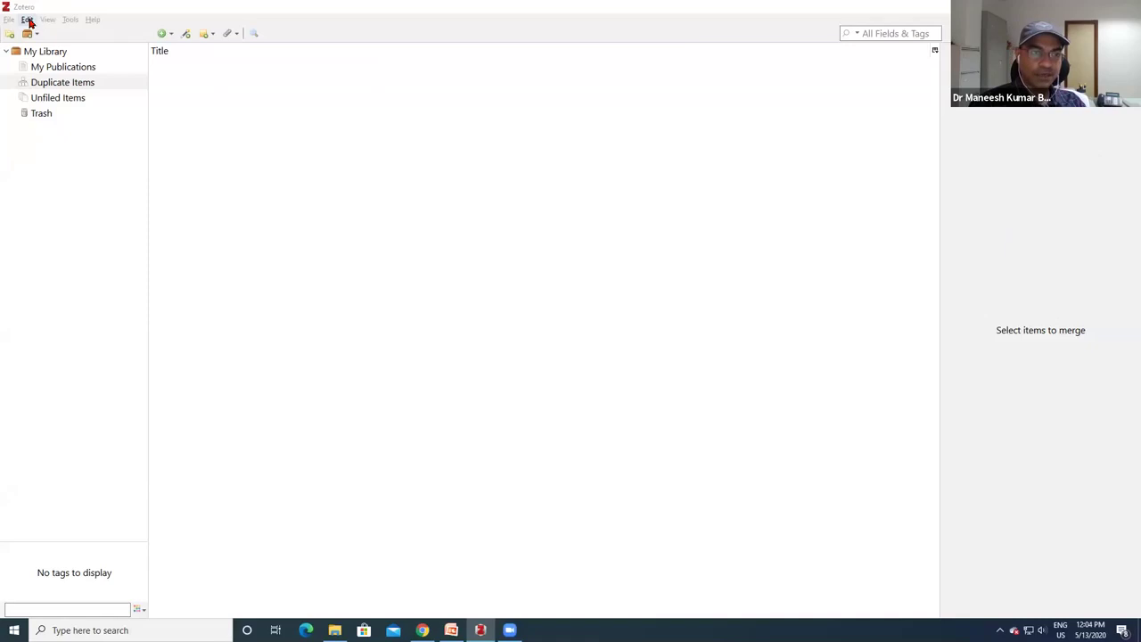
pyautogui.click(28, 19)
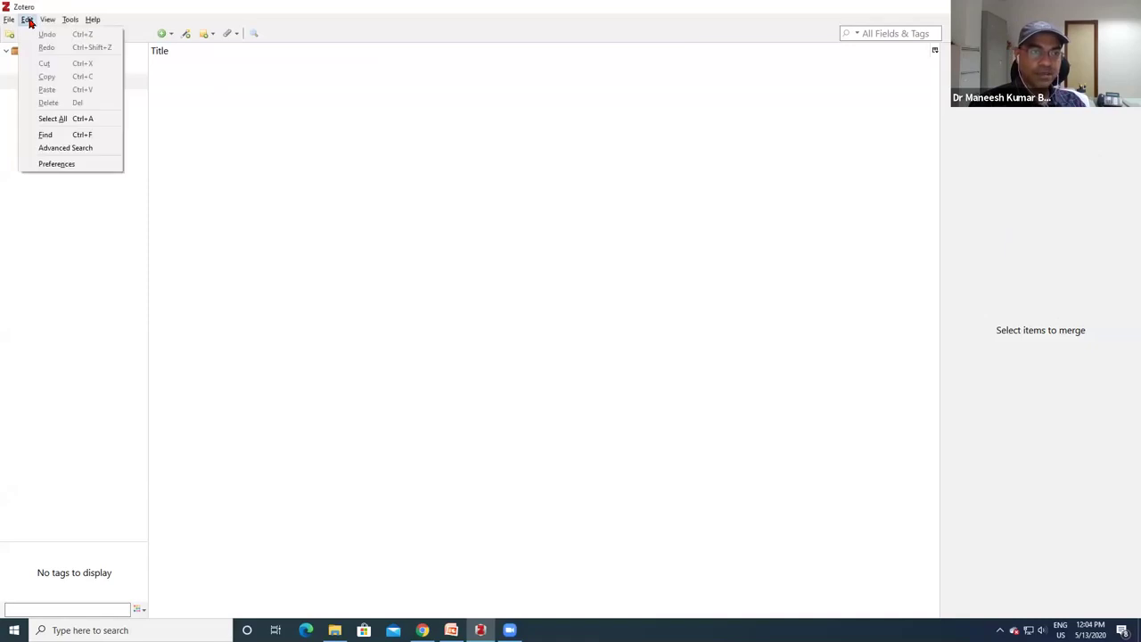
pyautogui.click(56, 165)
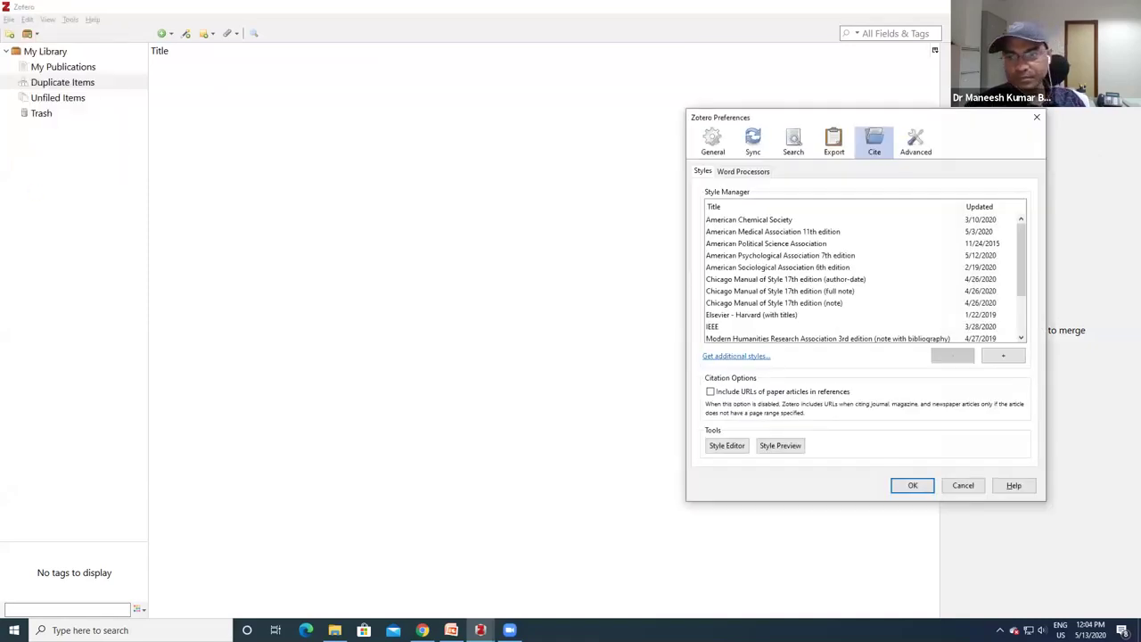
pyautogui.moveTo(990, 125); pyautogui.dragTo(682, 106)
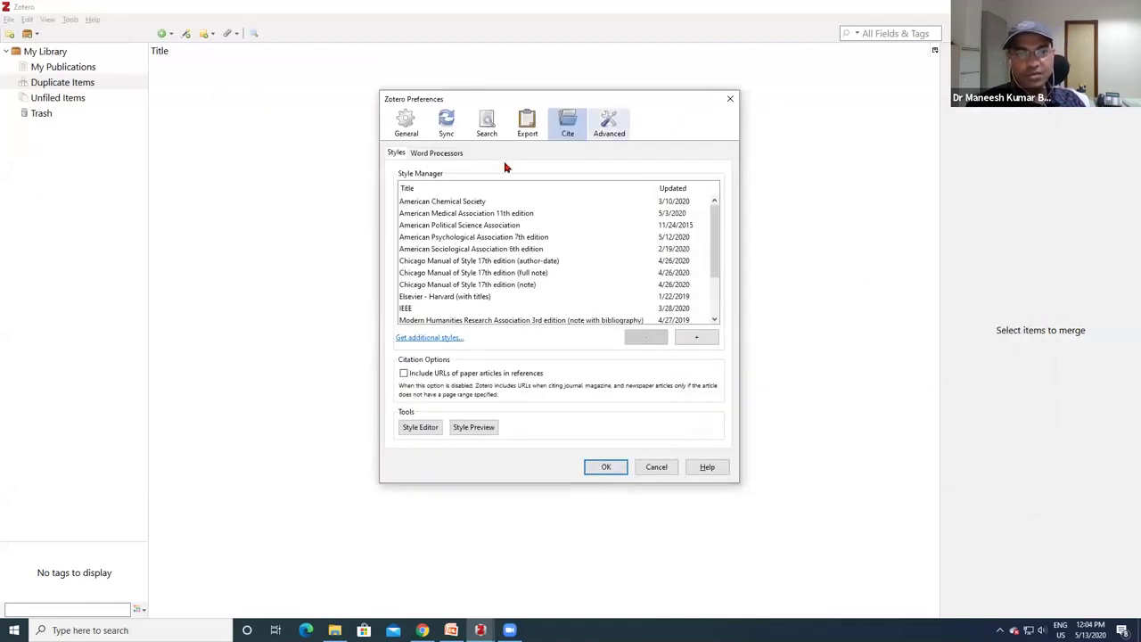
pyautogui.click(404, 128)
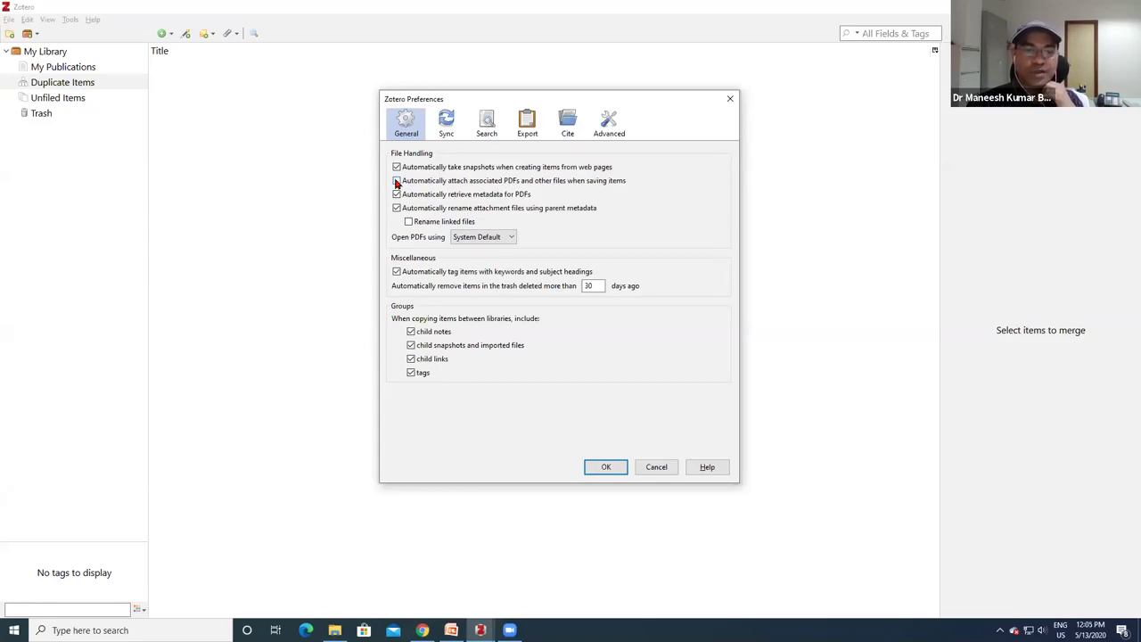
# Step: Enable automatically attaching associated PDFs and files when saving items, then view the Sync settings
pyautogui.click(396, 181)
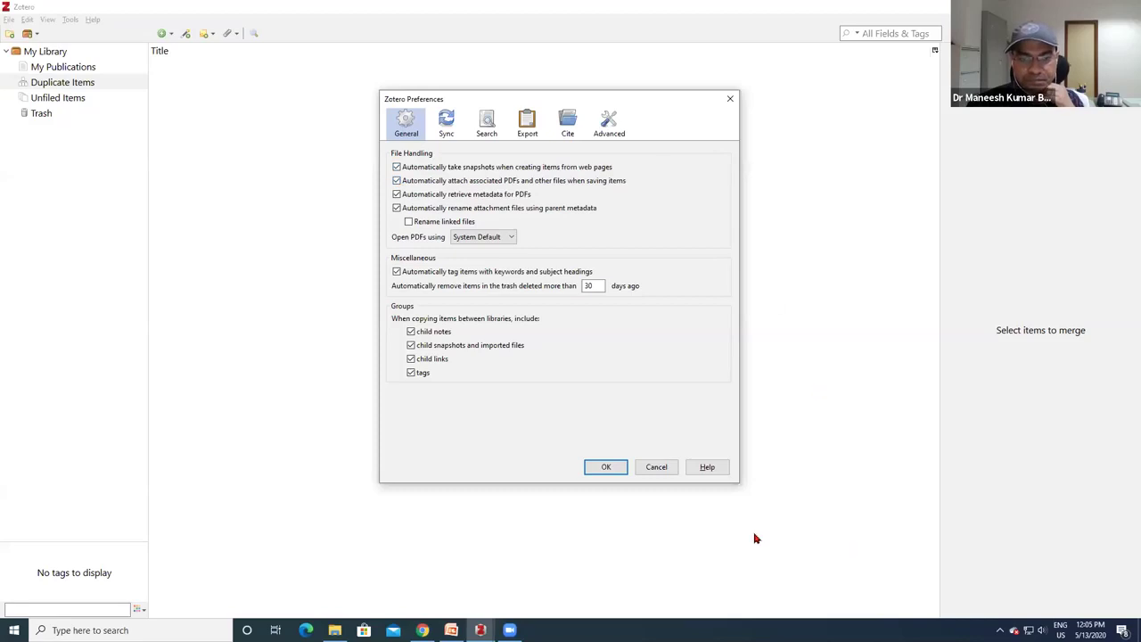
pyautogui.click(449, 129)
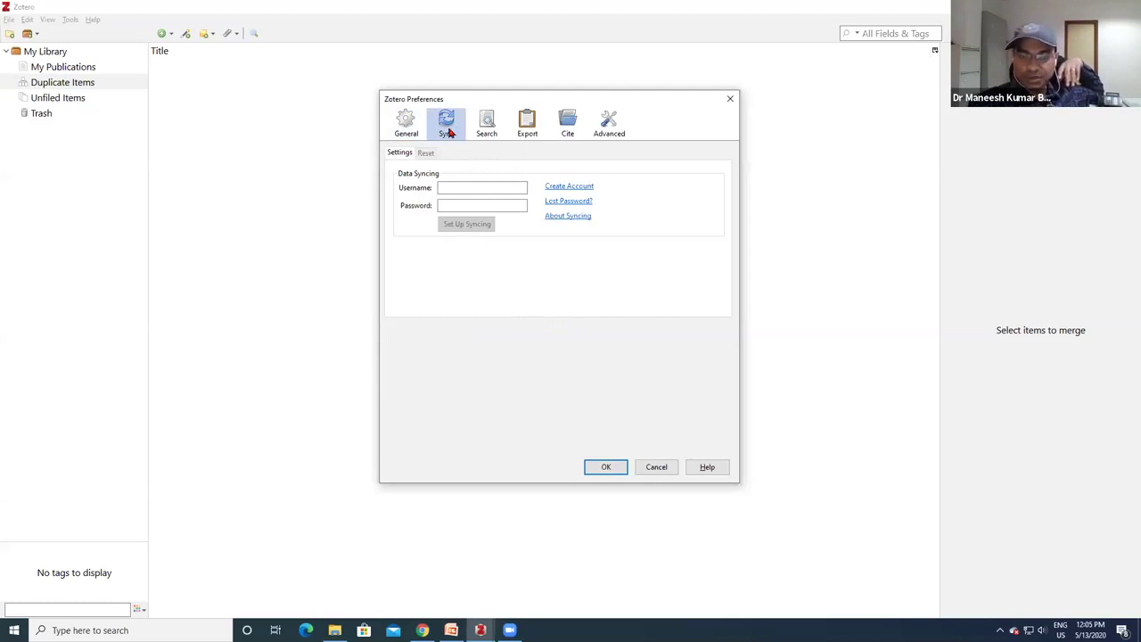
pyautogui.click(578, 187)
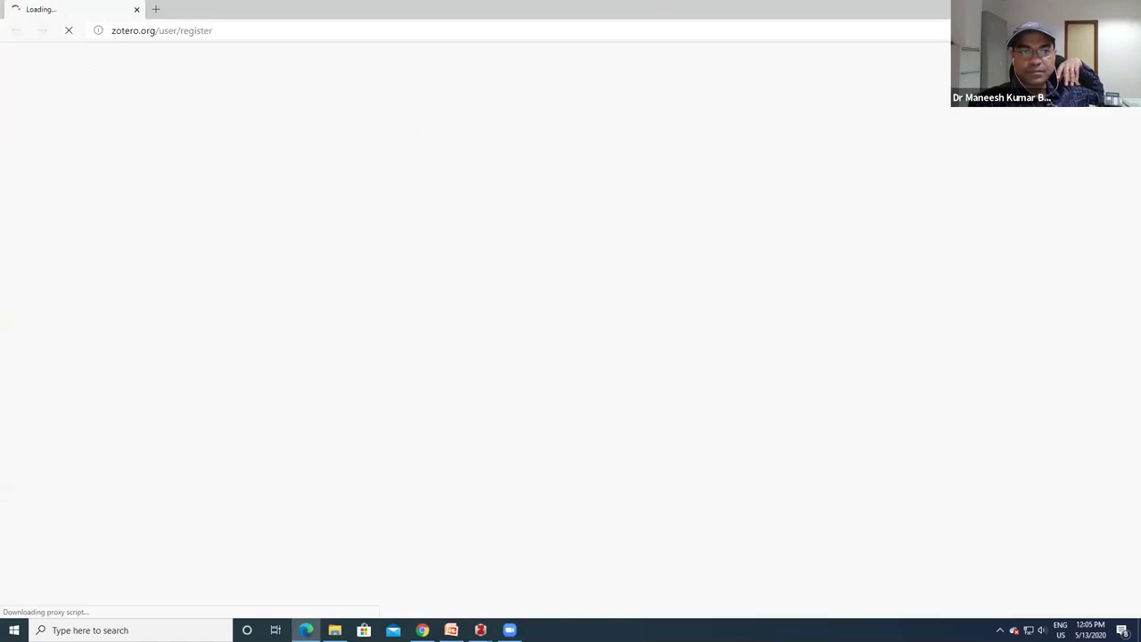
pyautogui.hotkey('alt', 'F4')
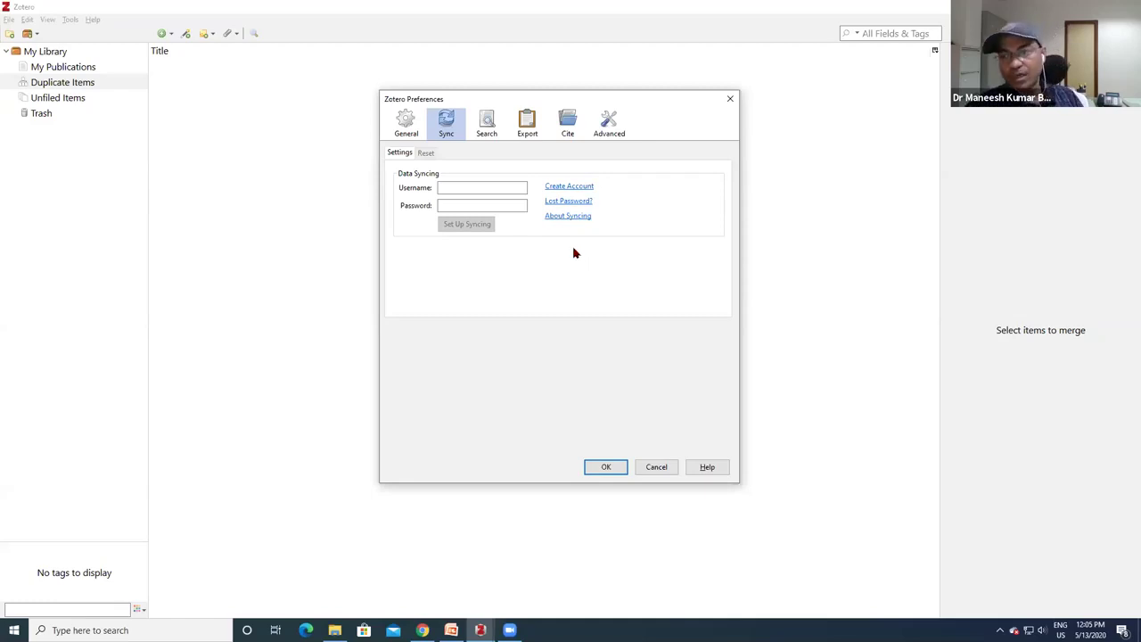
# Step: In the Cite pane's Style Manager, delete the American Chemical Society style
pyautogui.click(570, 126)
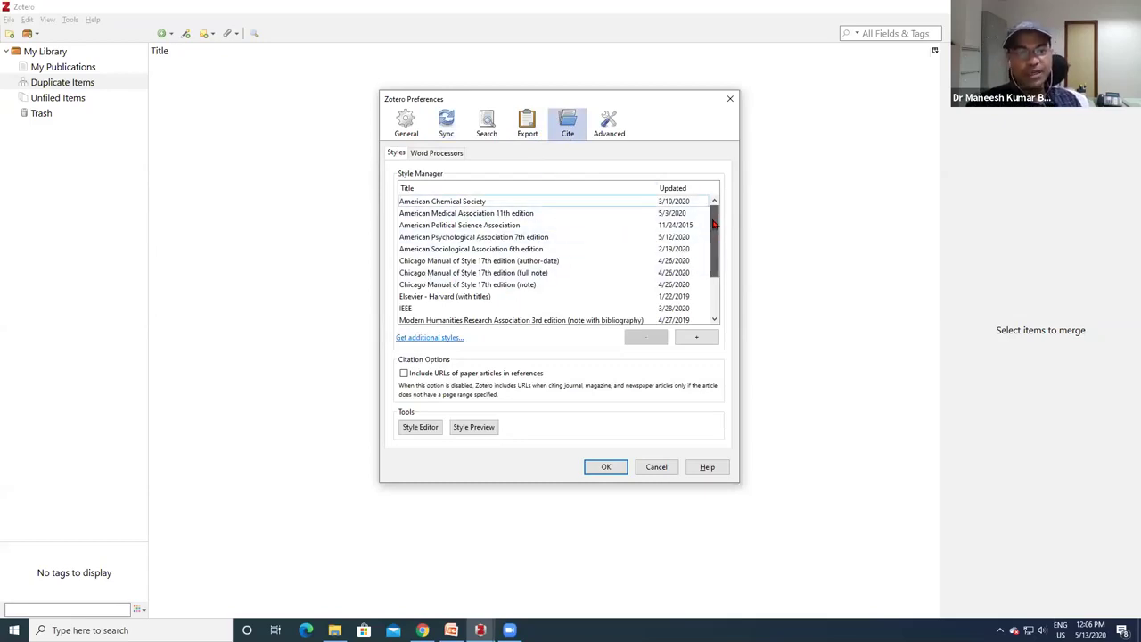
pyautogui.scroll(-2, 713, 225)
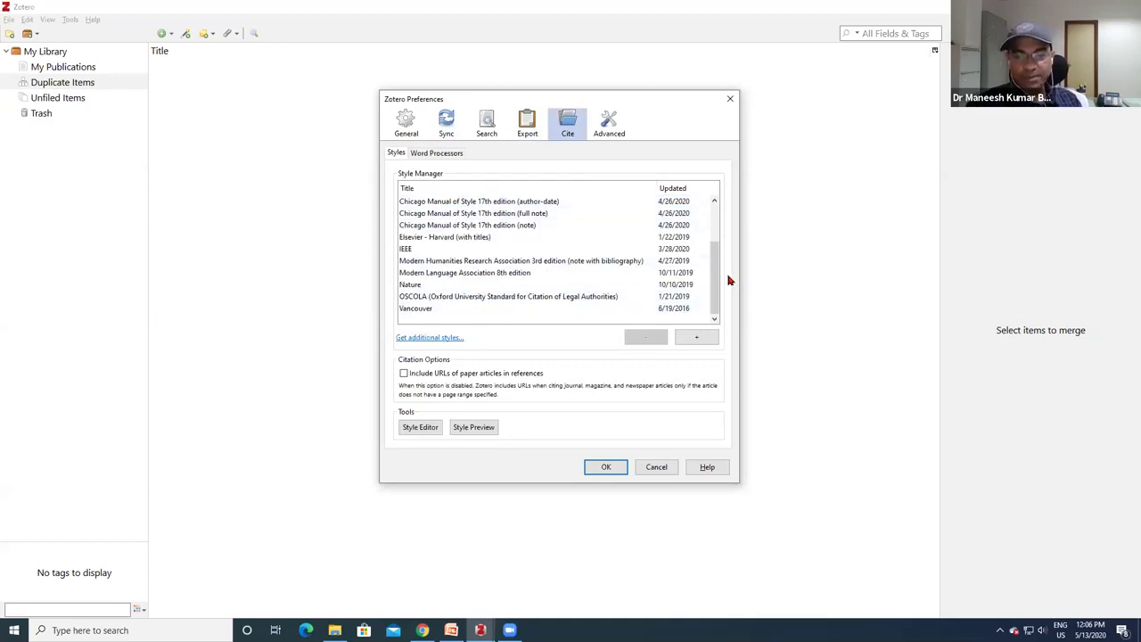
pyautogui.moveTo(720, 293); pyautogui.dragTo(715, 217)
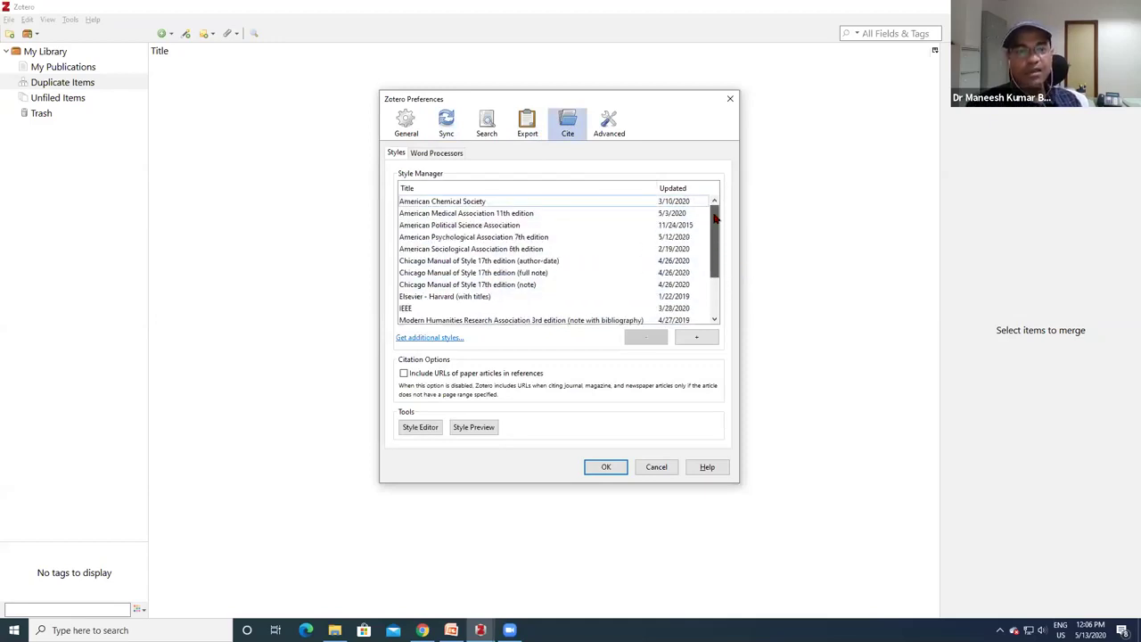
pyautogui.click(472, 239)
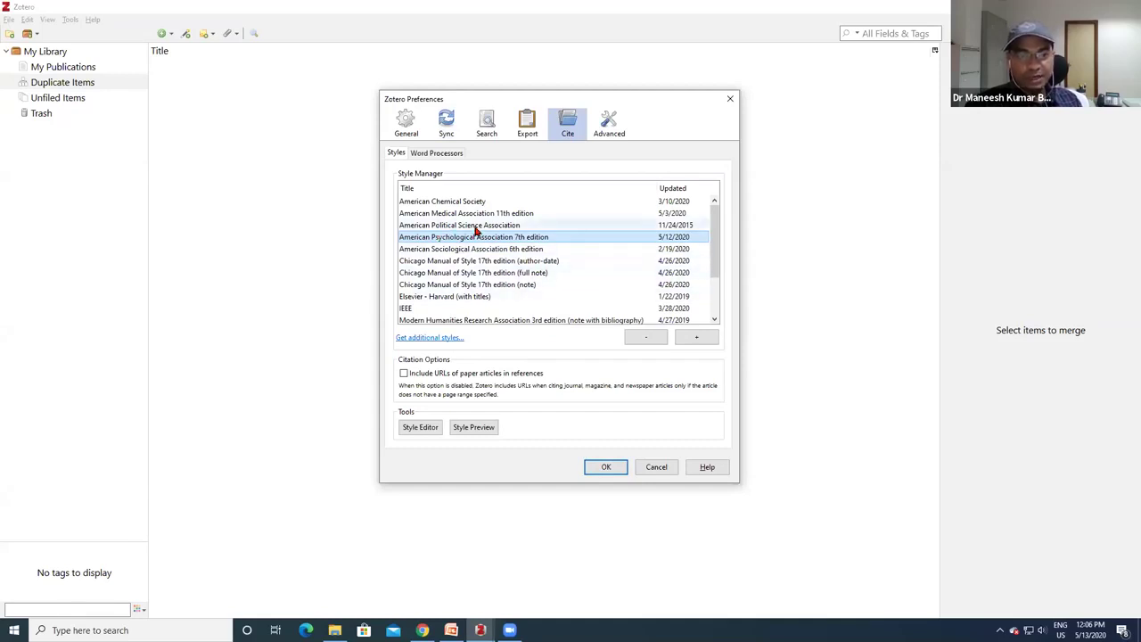
pyautogui.click(437, 204)
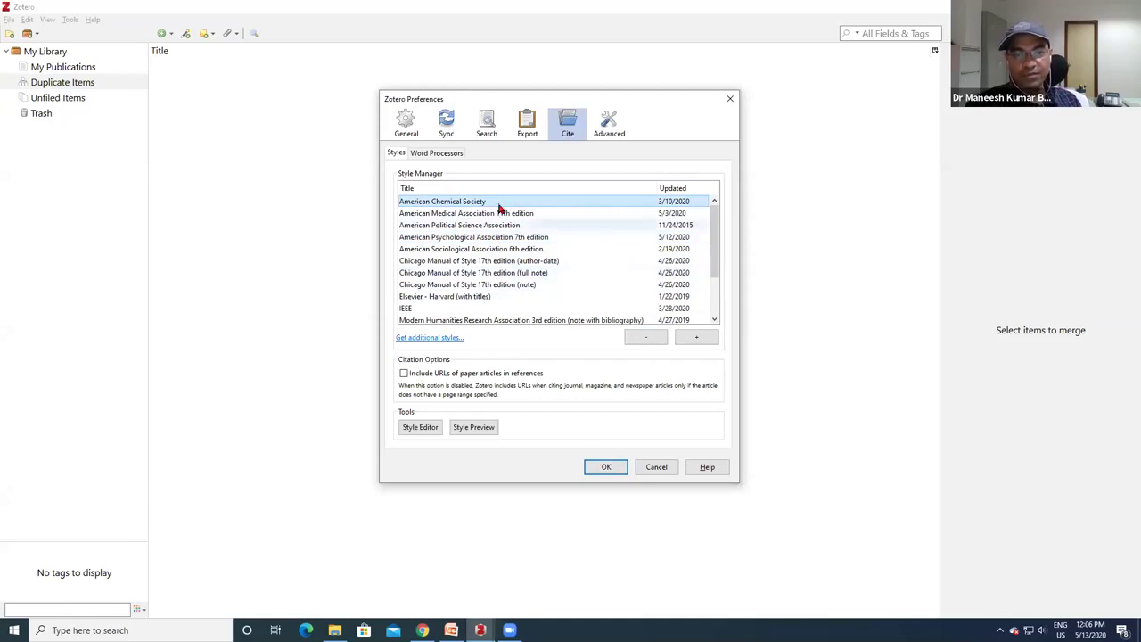
pyautogui.click(645, 339)
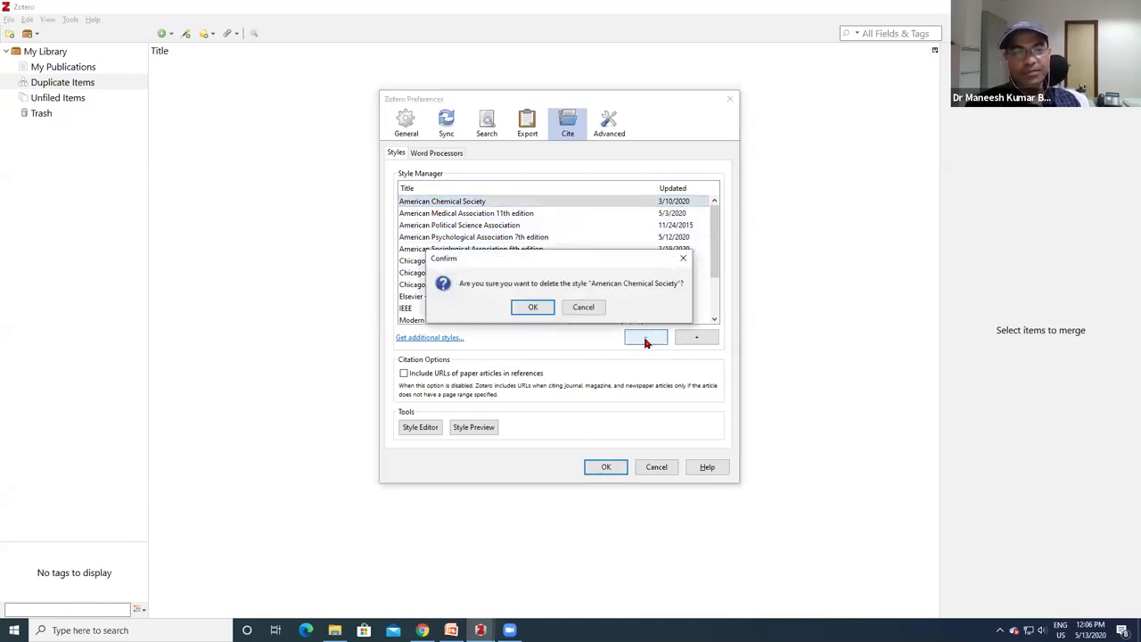
pyautogui.click(538, 311)
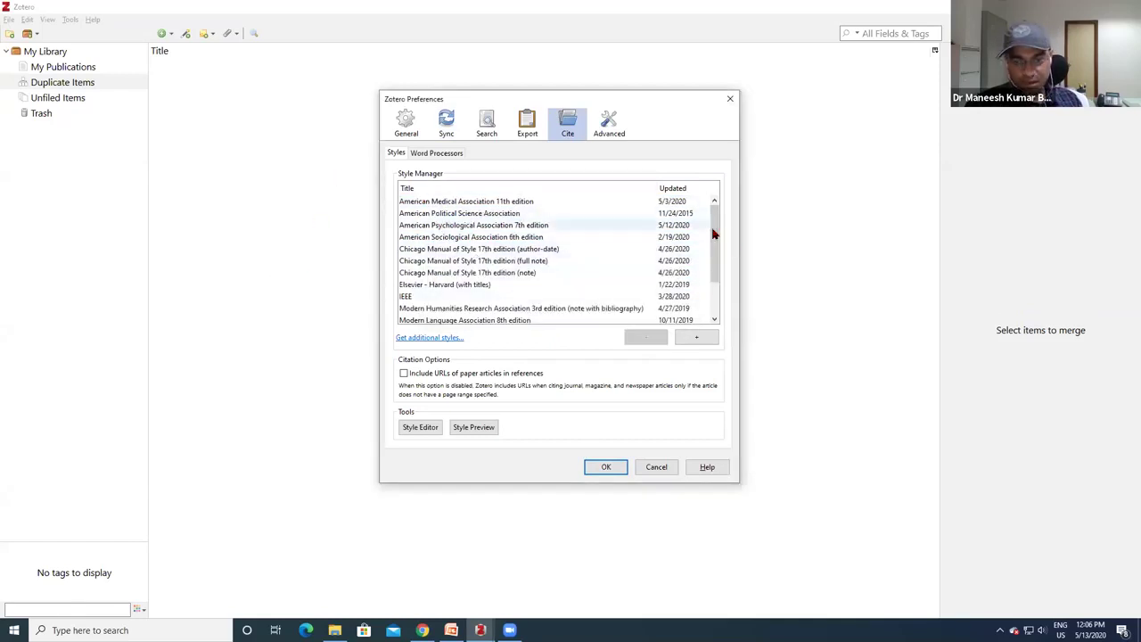
pyautogui.click(714, 303)
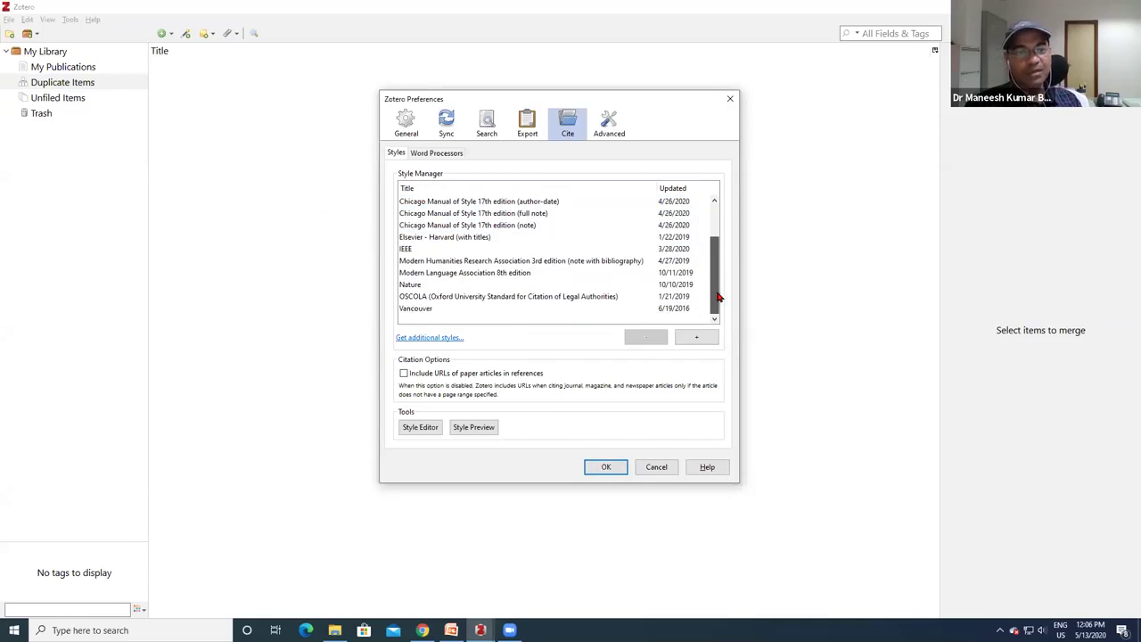
pyautogui.moveTo(716, 273); pyautogui.dragTo(716, 218)
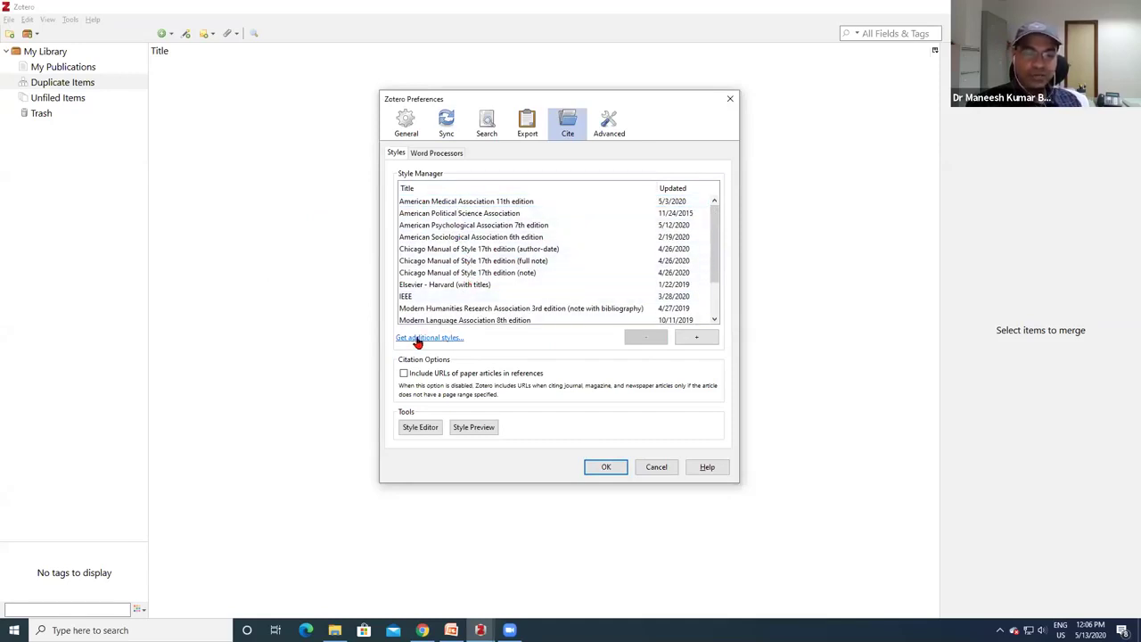
# Step: Search the style repository for 'blue' and install the Bluebook Law Review style
pyautogui.click(417, 341)
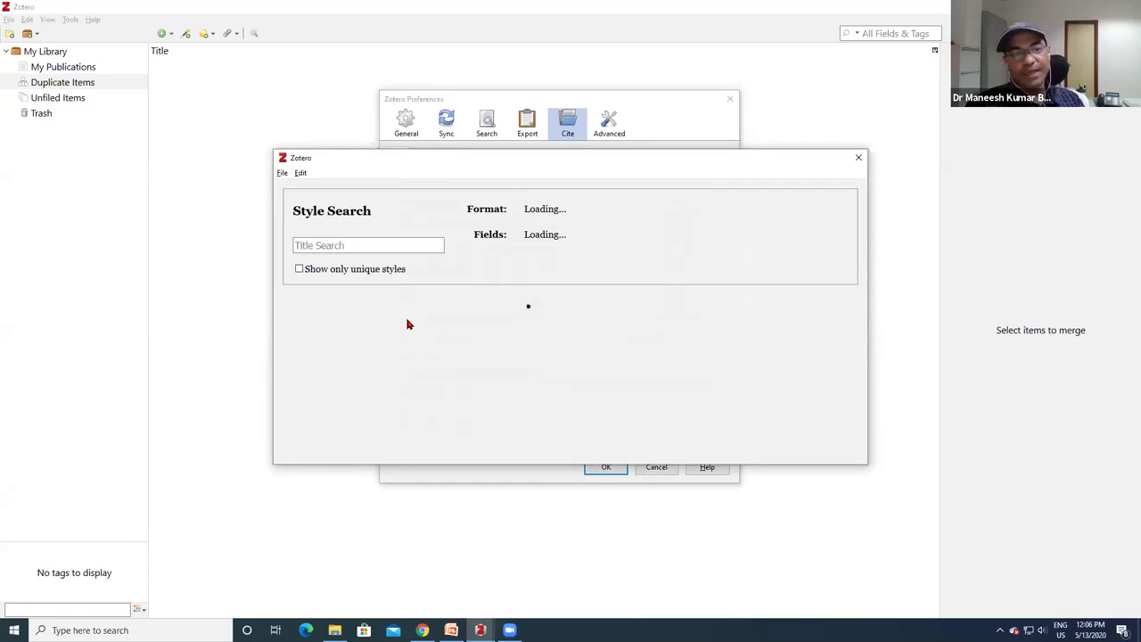
pyautogui.click(344, 247)
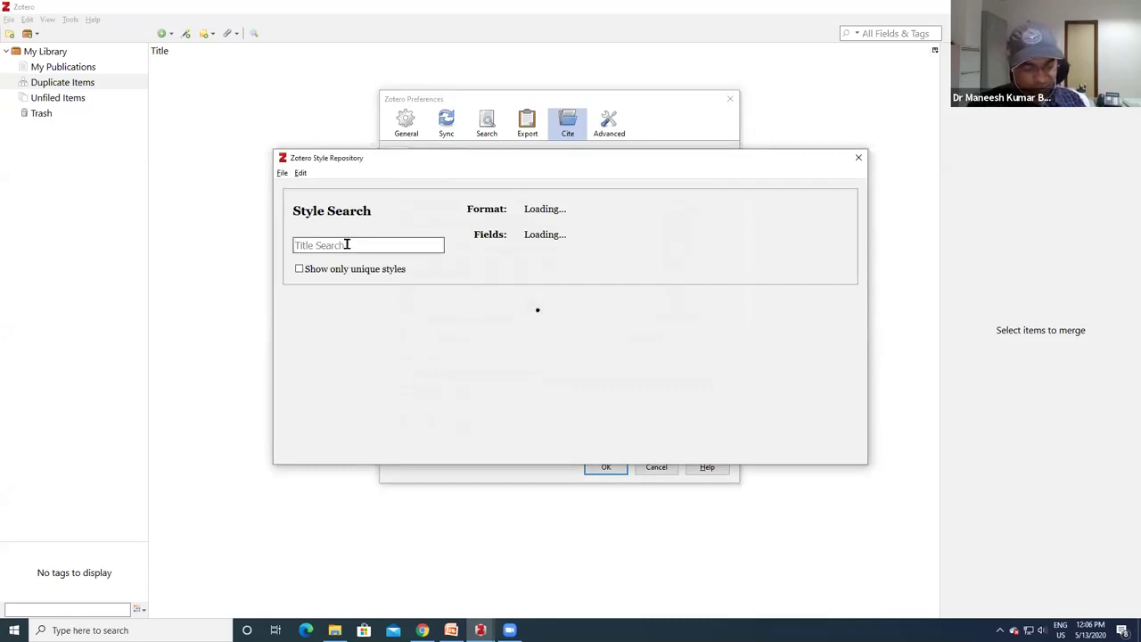
pyautogui.write('blue')
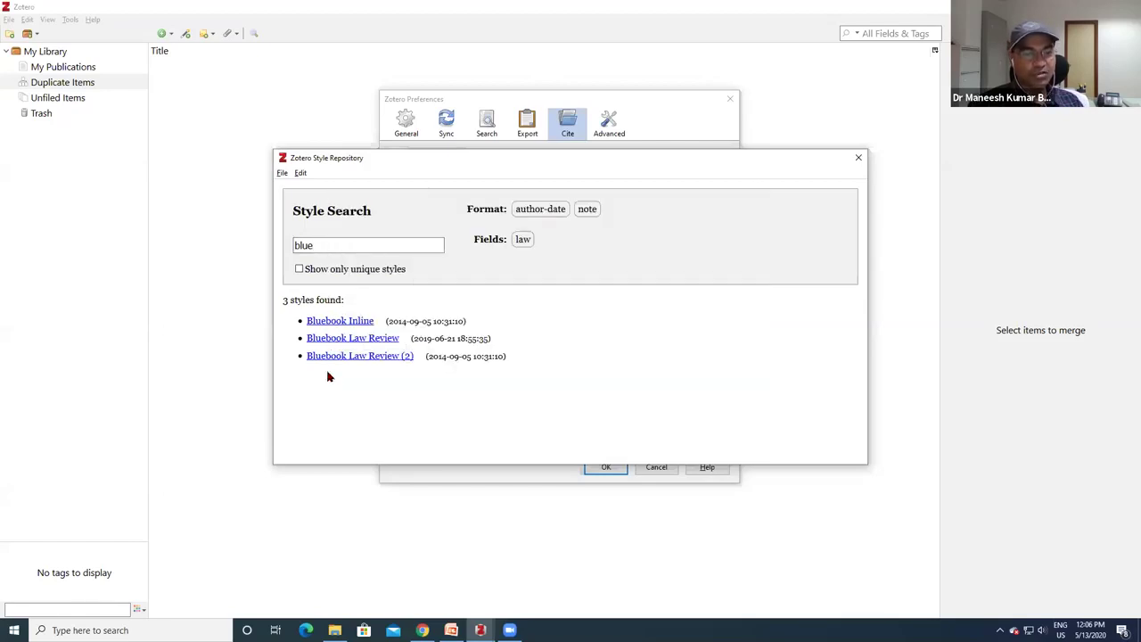
pyautogui.click(317, 344)
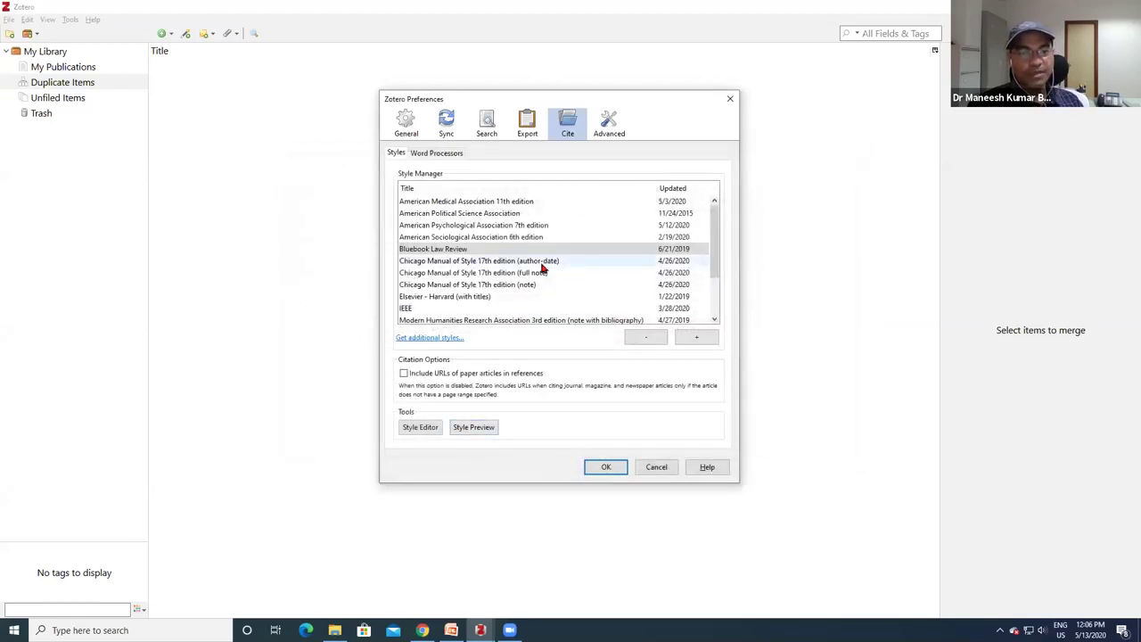
pyautogui.scroll(-2, 541, 267)
pyautogui.scroll(2, 541, 267)
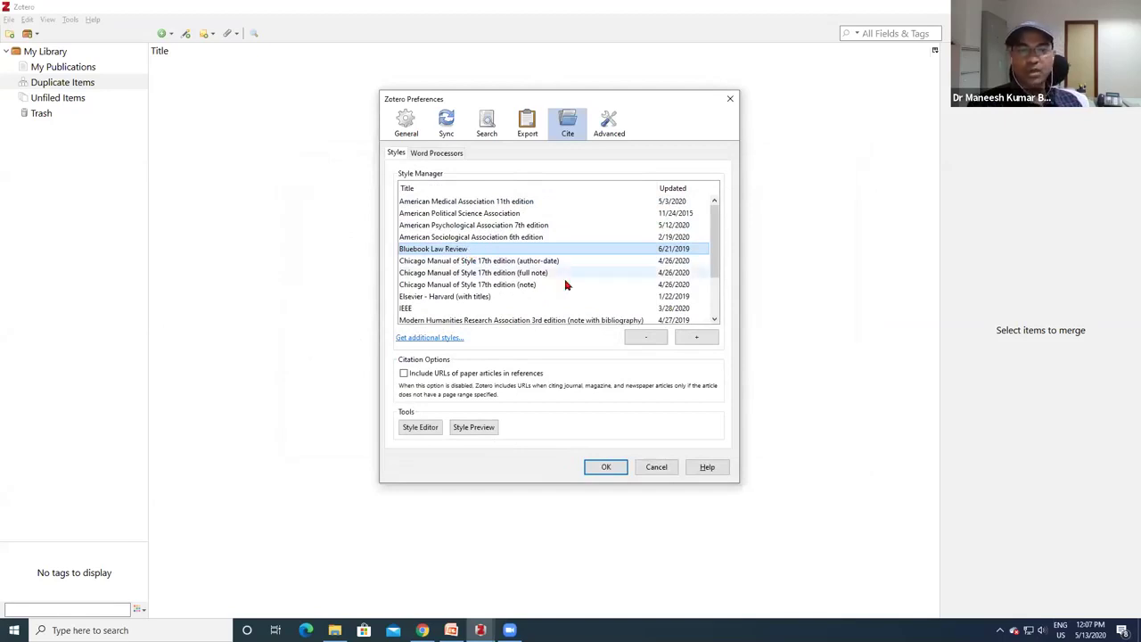
# Step: Remove the Bluebook Law Review style again, then switch to the Advanced preferences
pyautogui.click(645, 336)
pyautogui.click(531, 308)
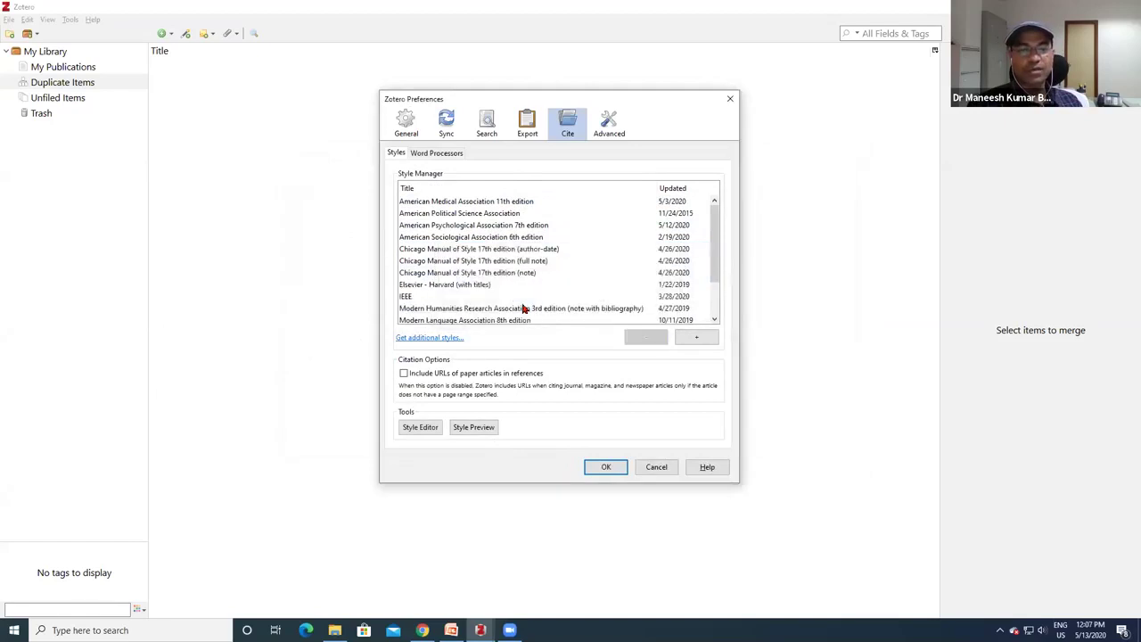
pyautogui.scroll(-2, 463, 267)
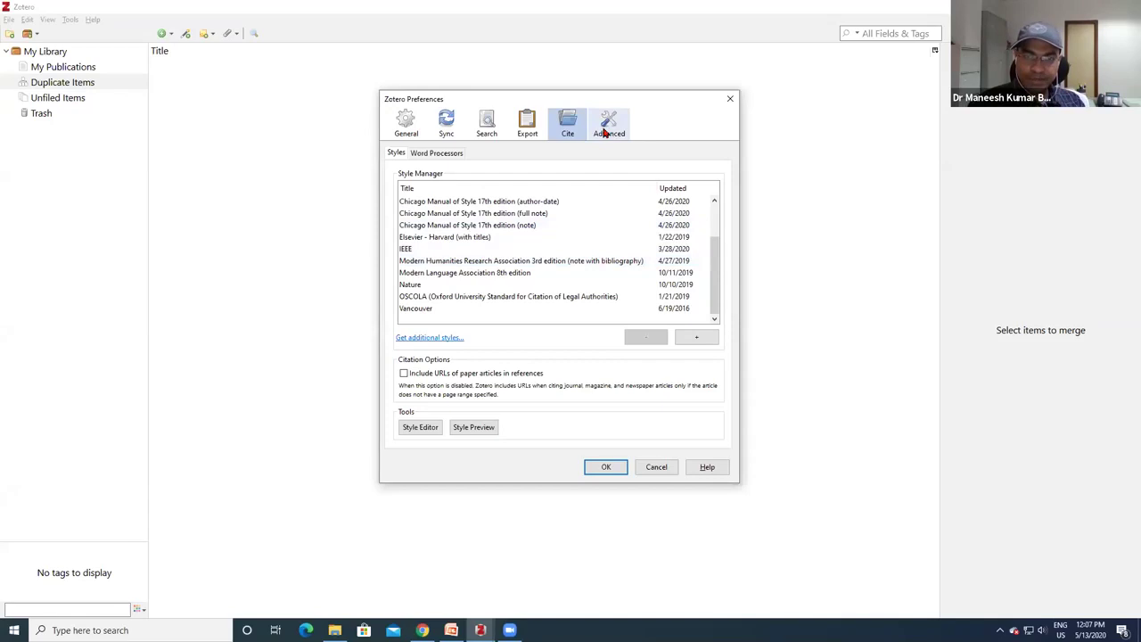
pyautogui.click(606, 130)
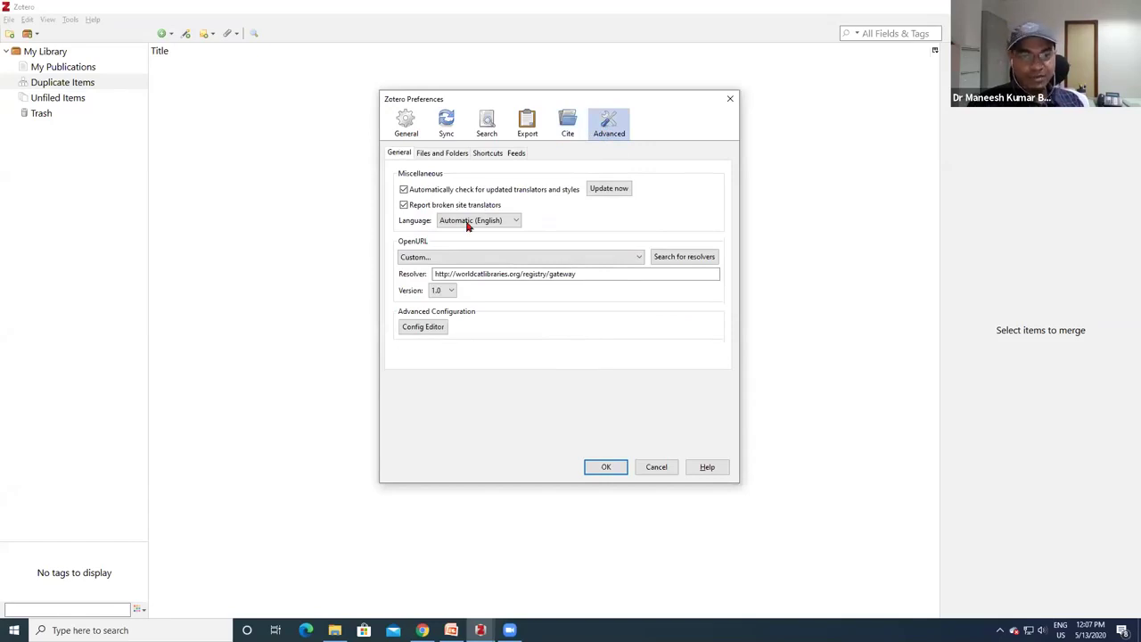
# Step: Look over the Files and Folders and Search settings, then close Preferences
pyautogui.click(439, 153)
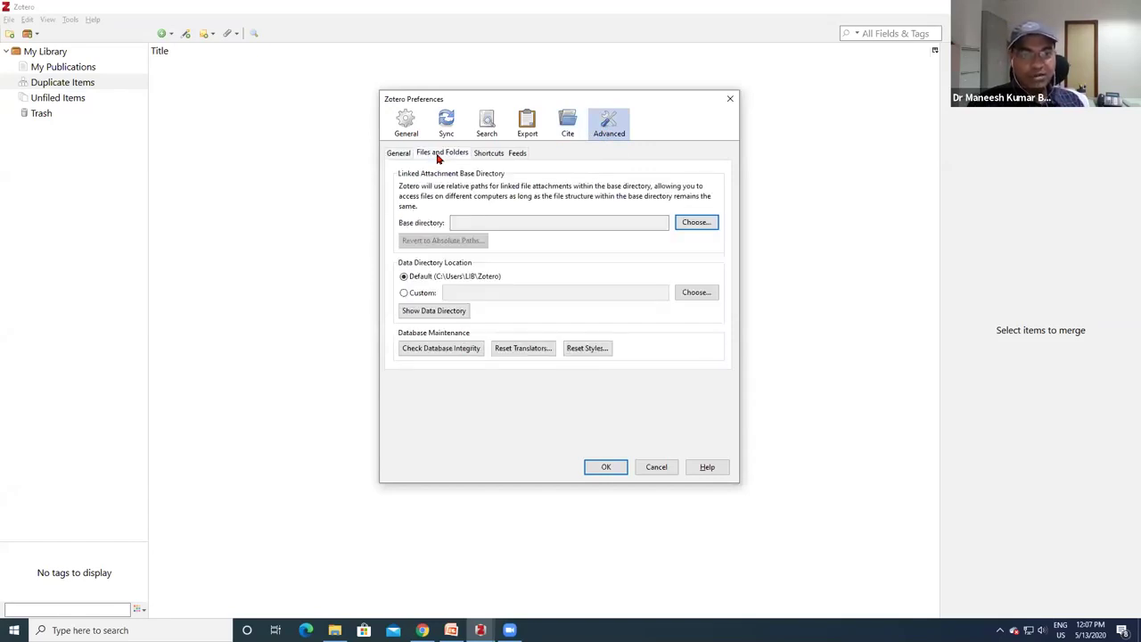
pyautogui.click(492, 224)
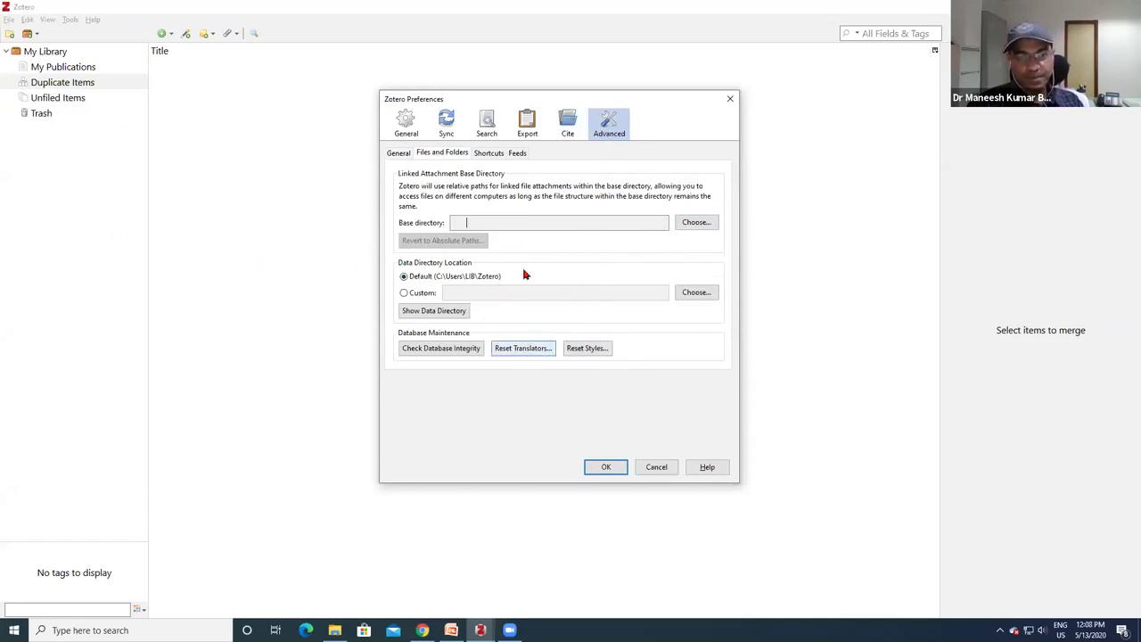
pyautogui.click(489, 124)
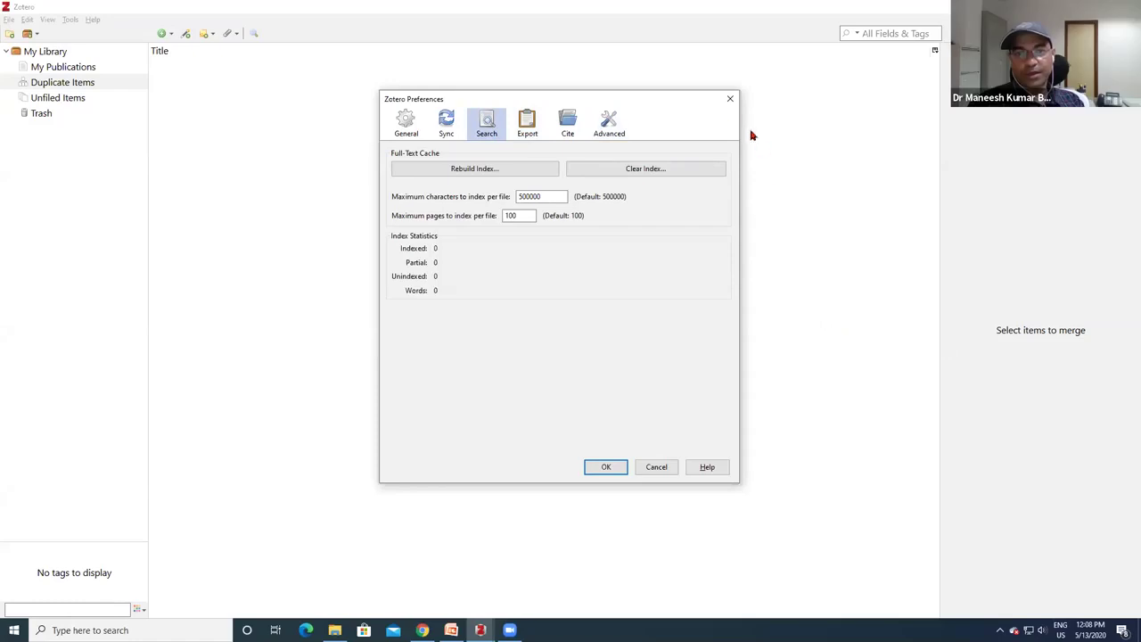
pyautogui.click(730, 100)
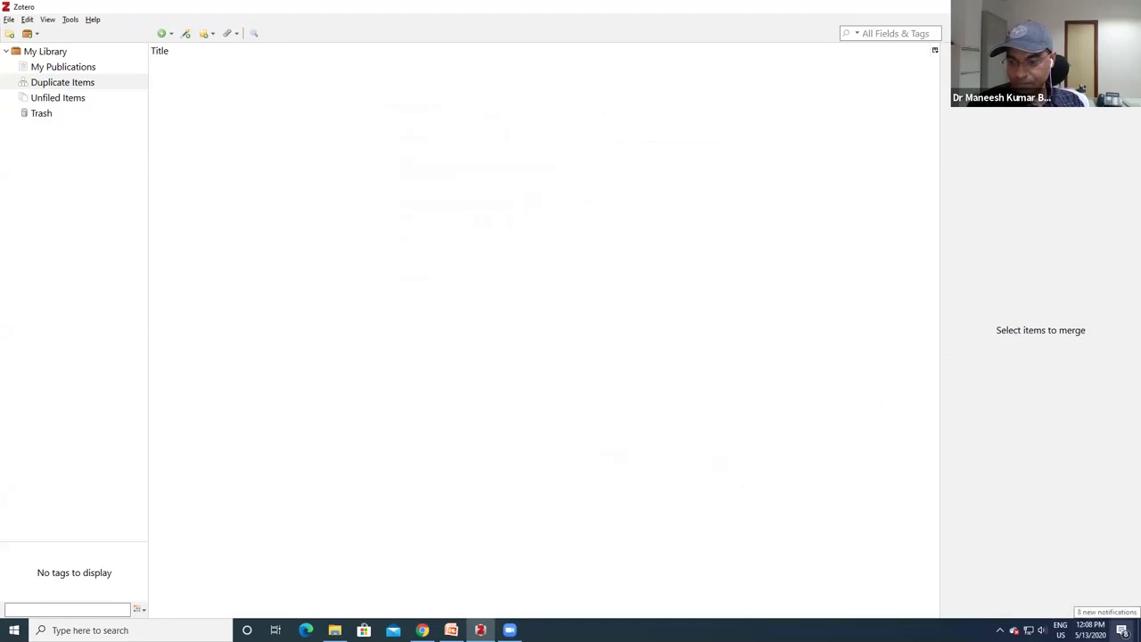
pyautogui.click(1121, 631)
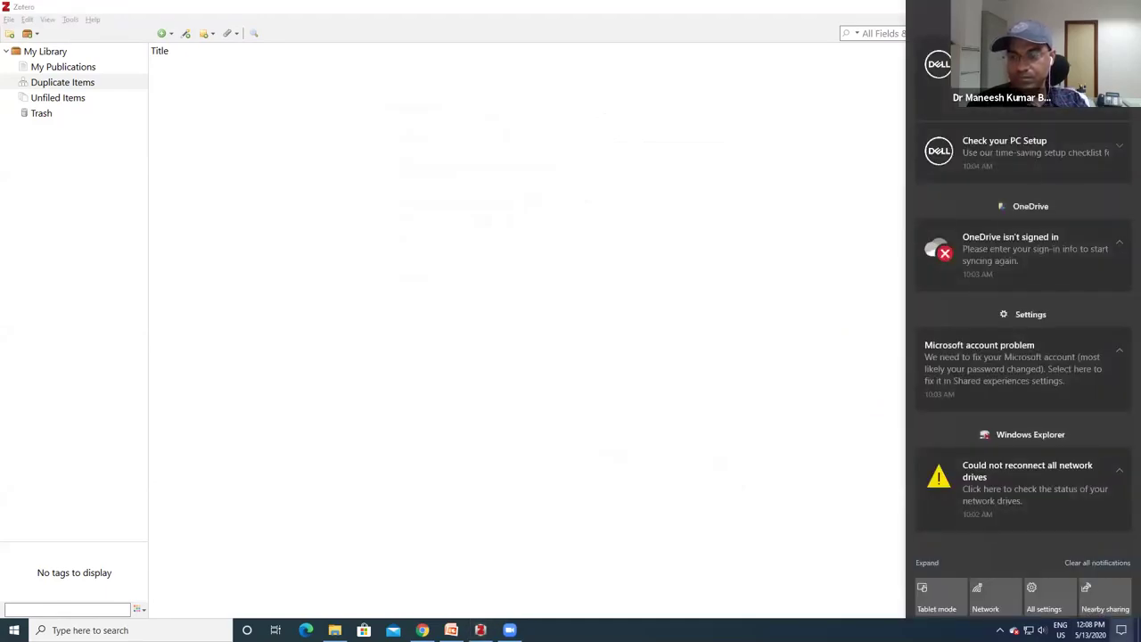
pyautogui.press('Escape')
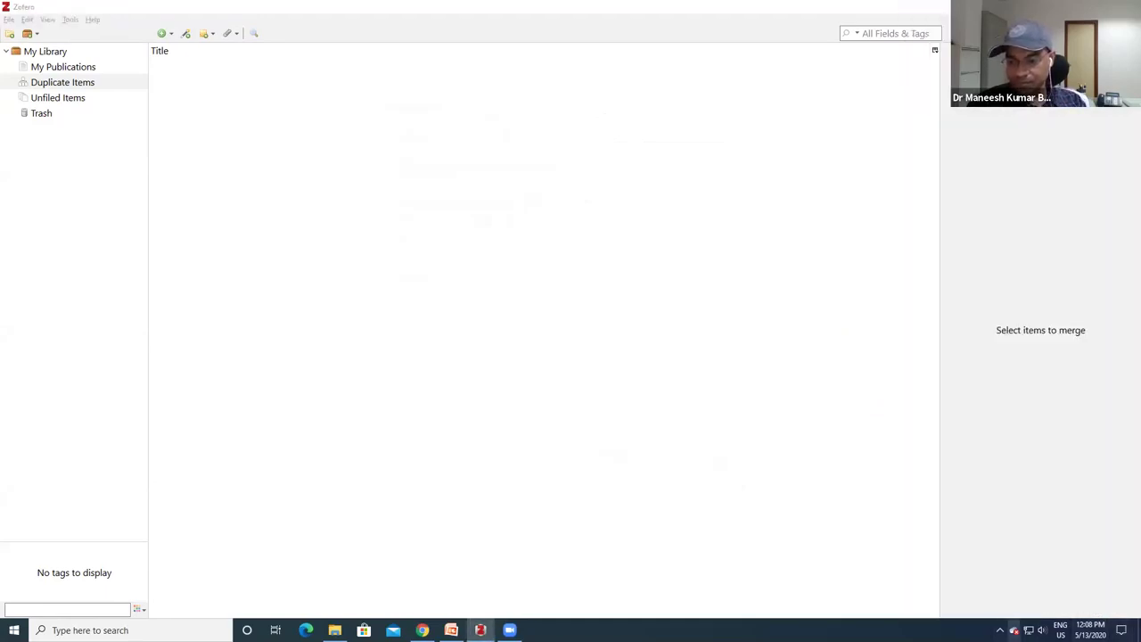
pyautogui.click(999, 630)
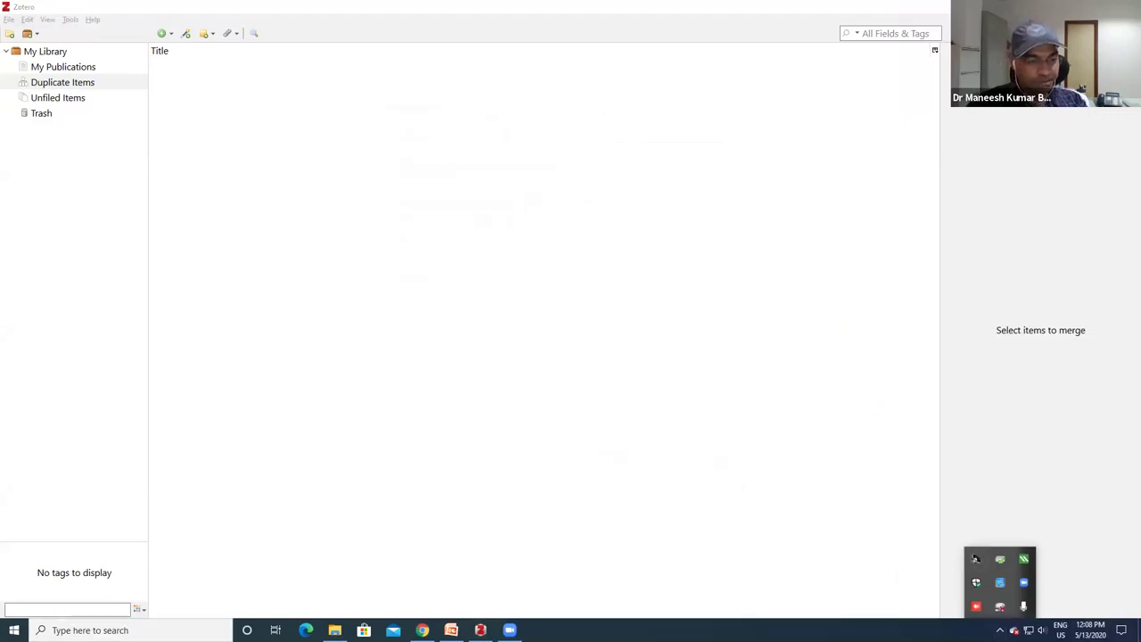
pyautogui.click(858, 362)
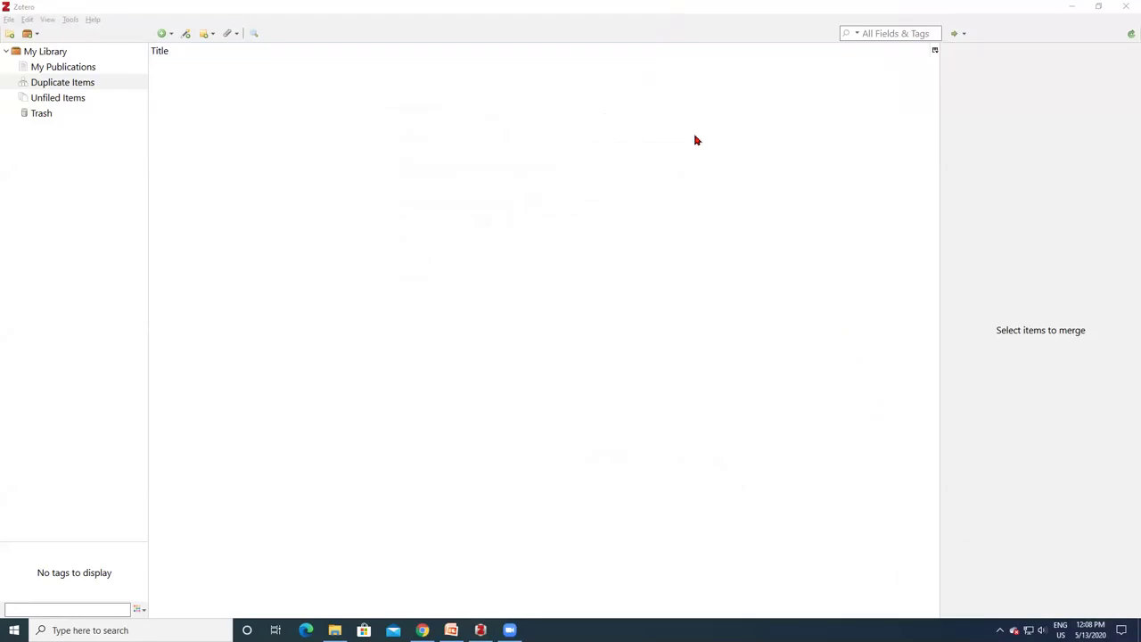
pyautogui.click(568, 222)
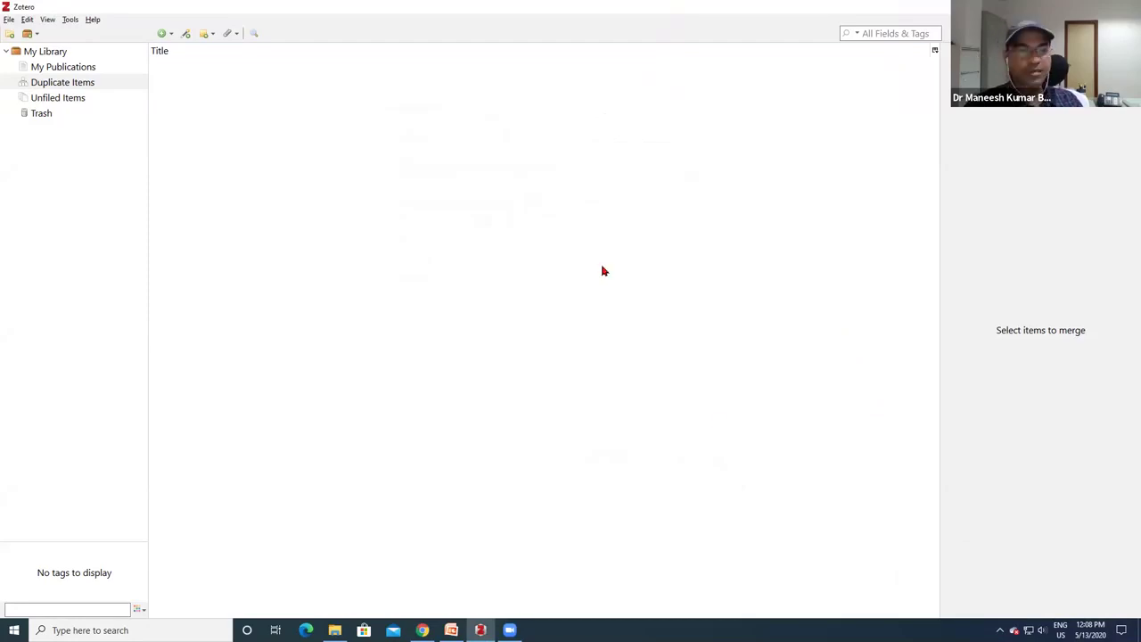
# Step: Reopen Preferences and browse the Advanced Files and Folders and Shortcuts settings
pyautogui.click(28, 19)
pyautogui.click(56, 165)
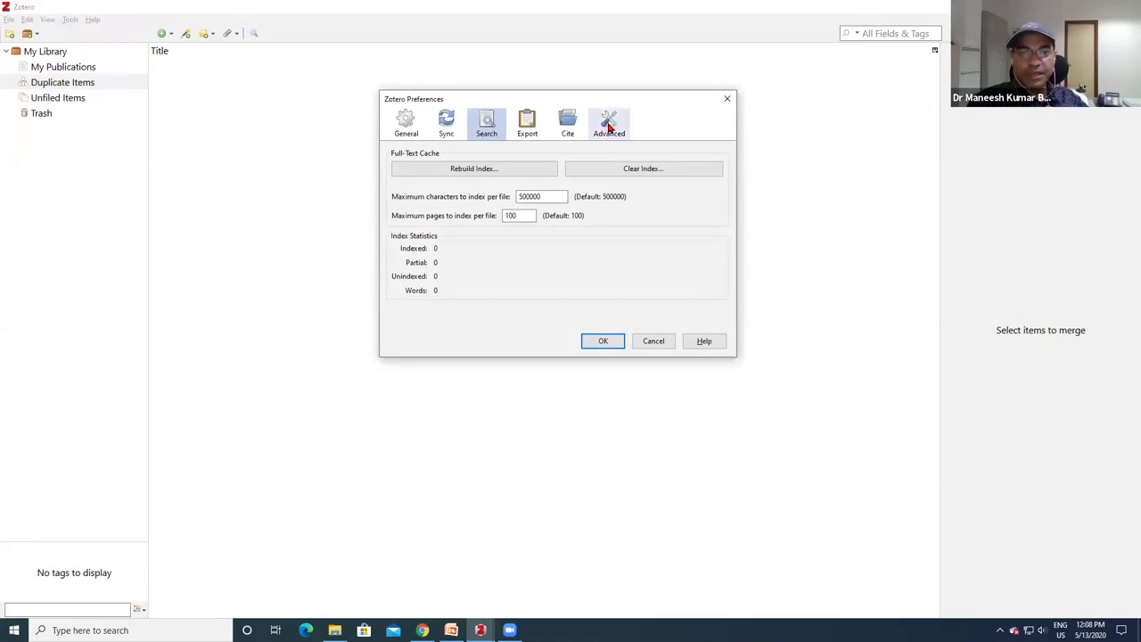
pyautogui.click(609, 128)
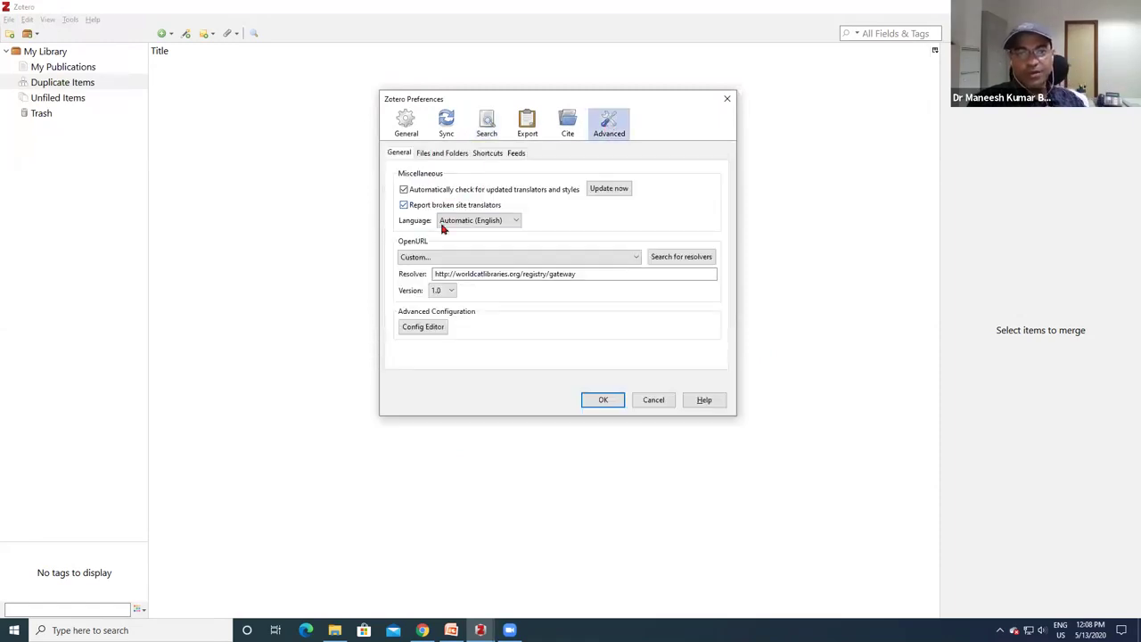
pyautogui.click(447, 154)
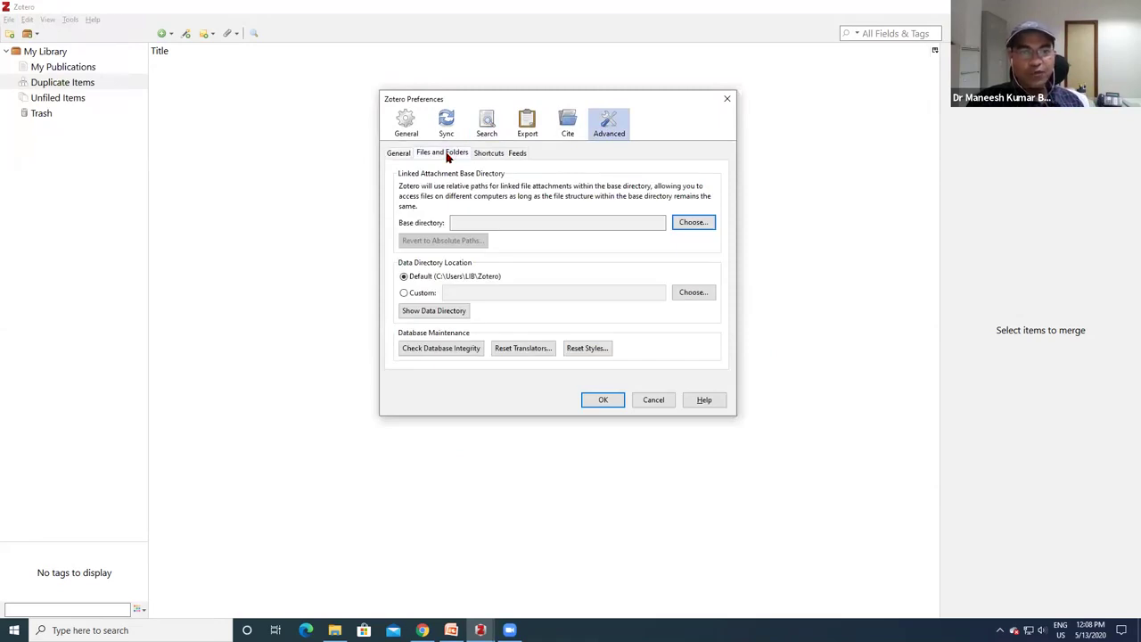
pyautogui.click(499, 157)
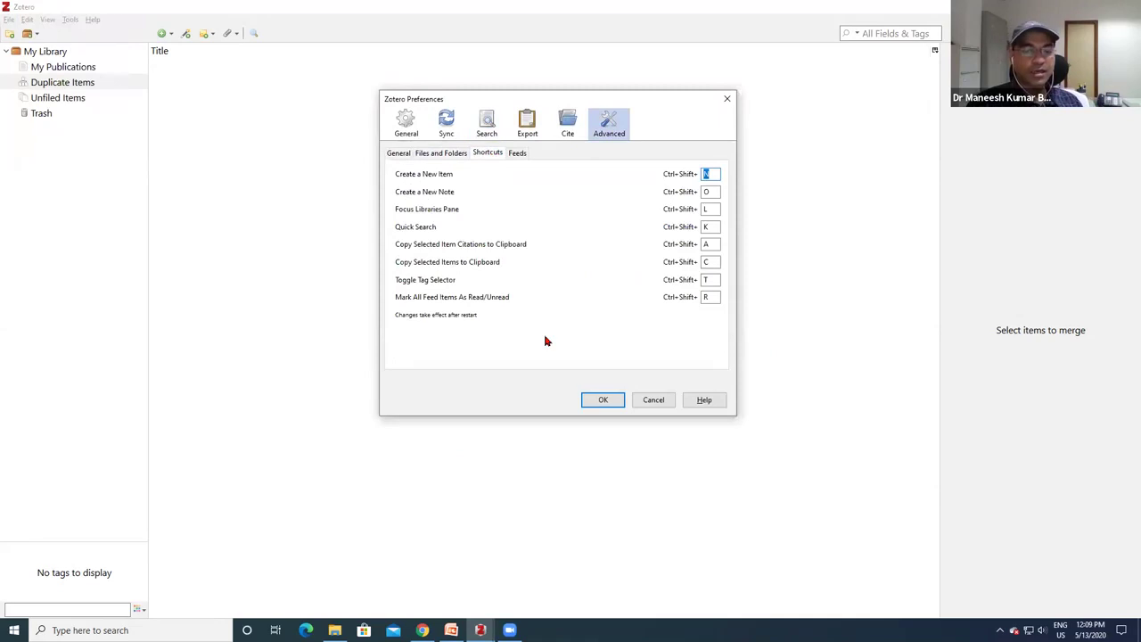
# Step: Bring Preferences back to the front and show the Cite pane's installed styles
pyautogui.click(10, 20)
pyautogui.press('Escape')
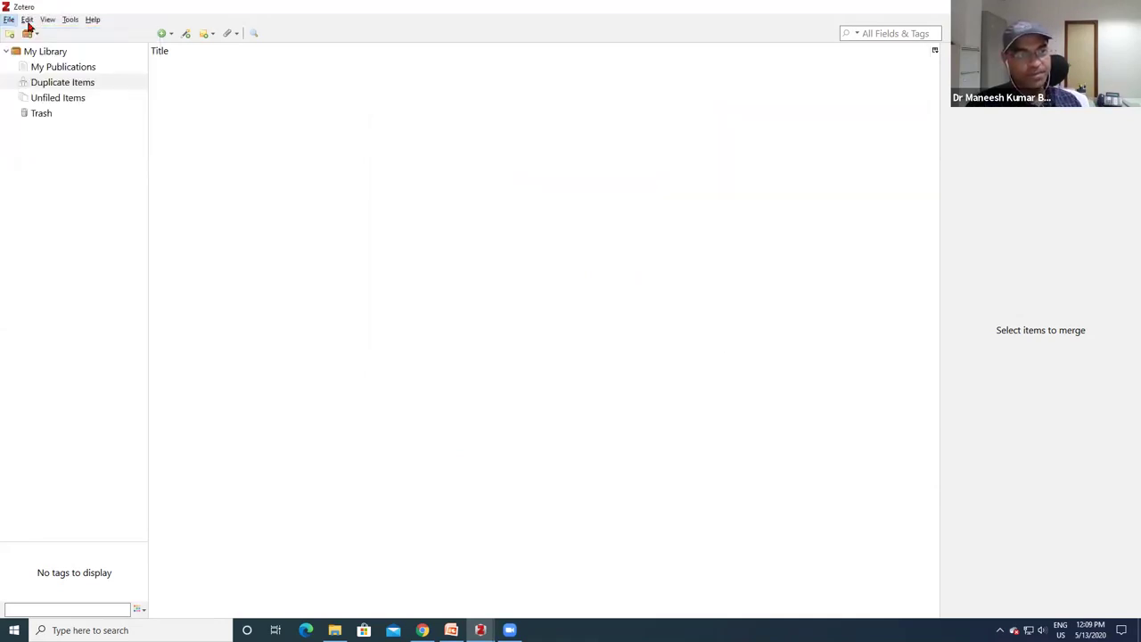
pyautogui.click(27, 19)
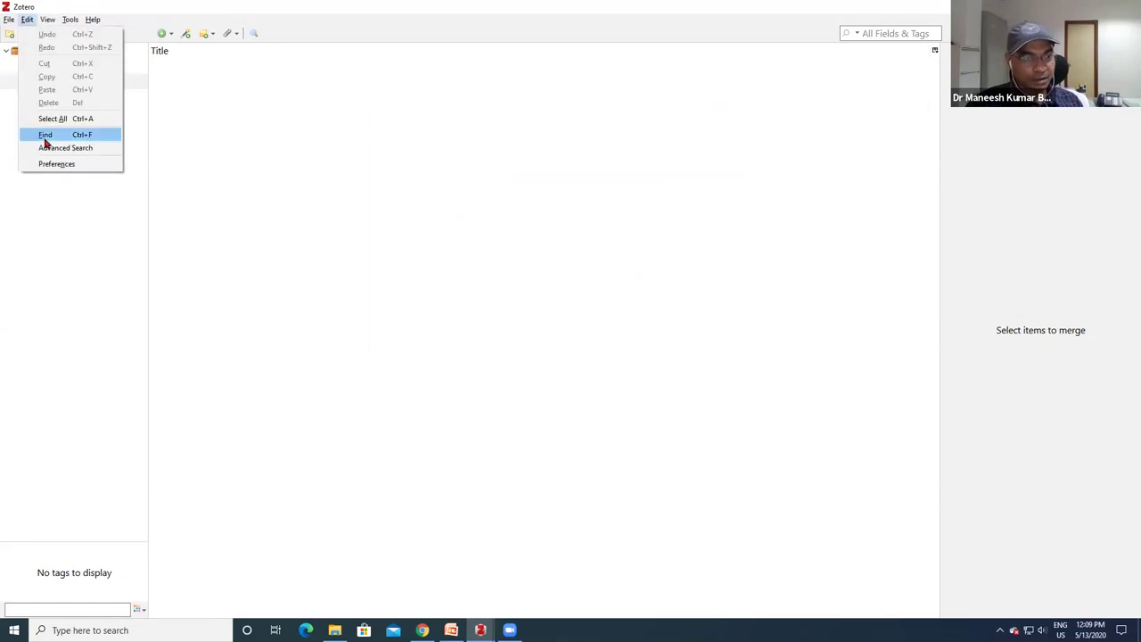
pyautogui.click(68, 164)
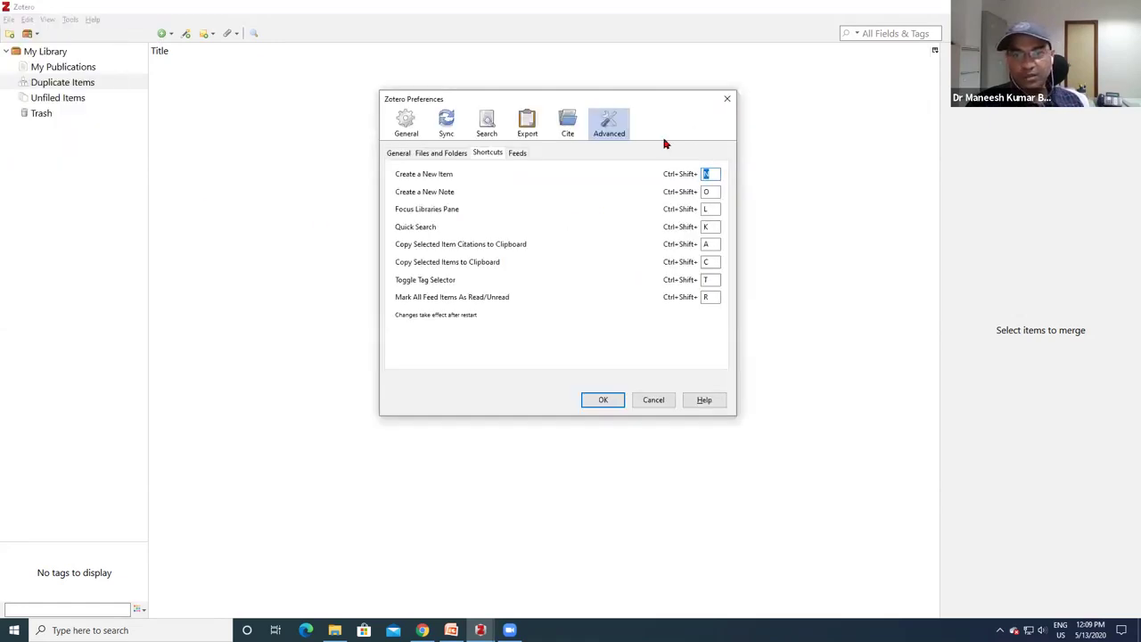
pyautogui.click(567, 126)
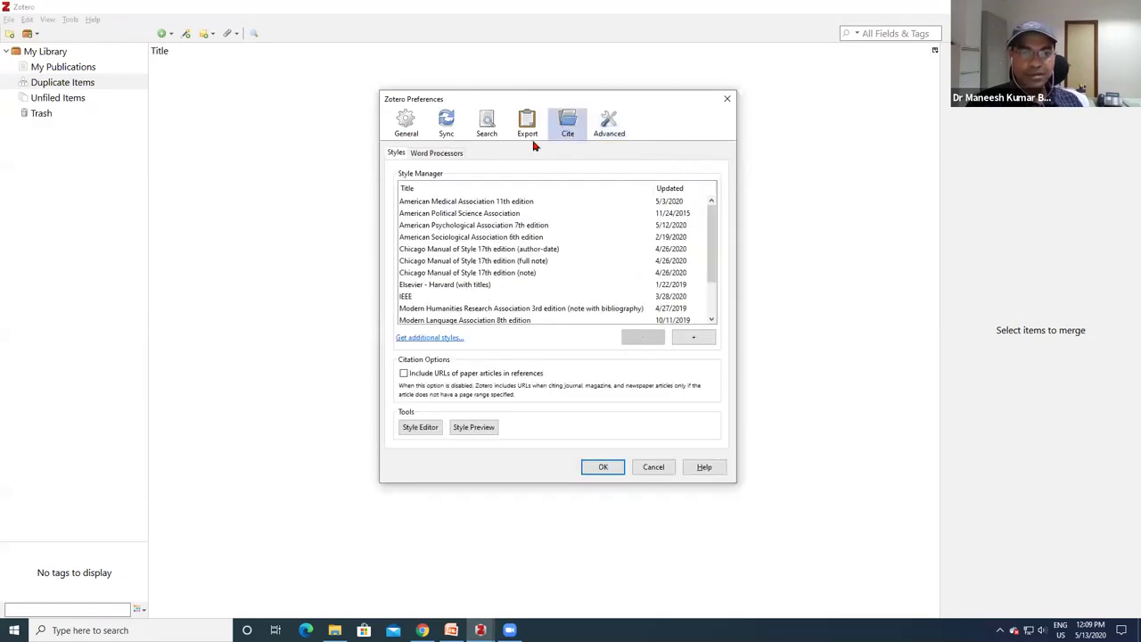
# Step: Show the Word Processors settings and try installing the Microsoft Word add-in
pyautogui.click(448, 155)
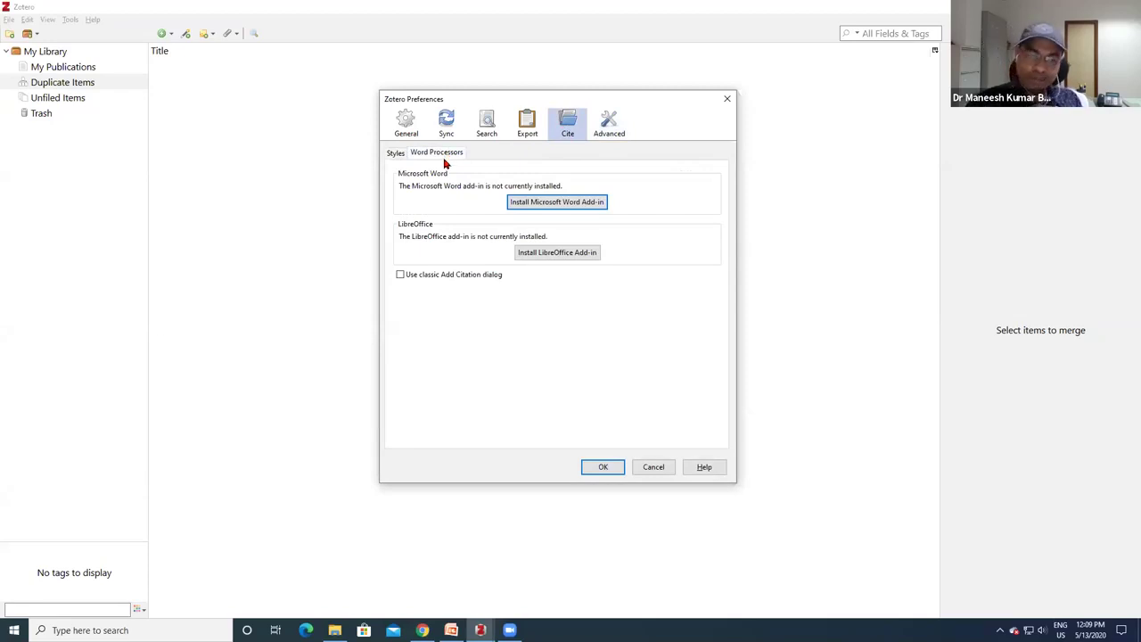
pyautogui.click(585, 204)
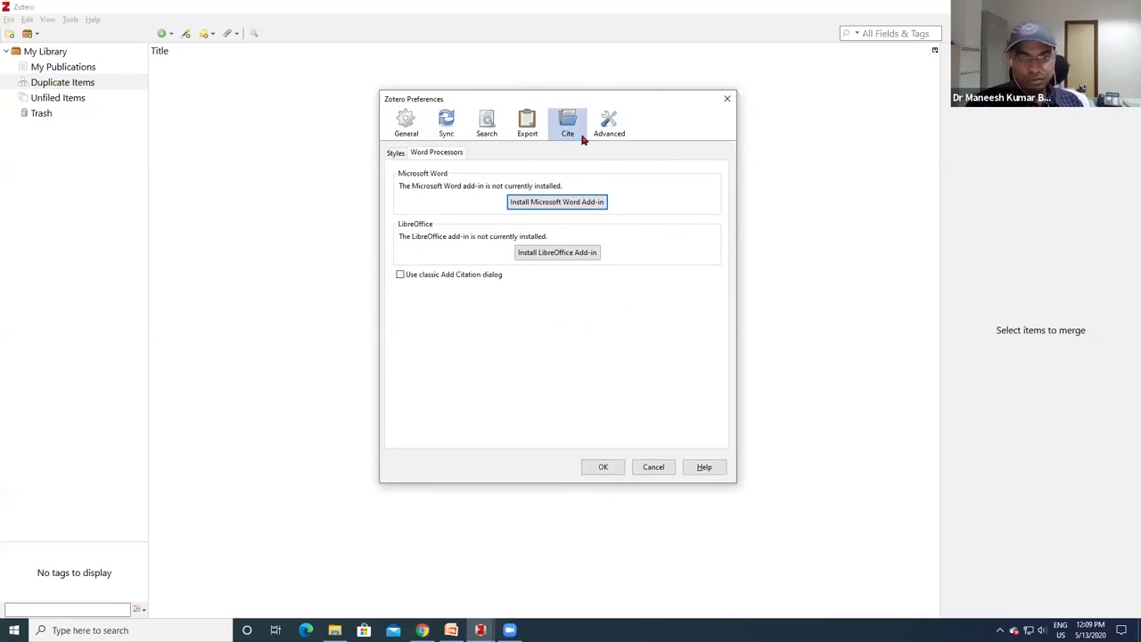
# Step: Back on the Styles list, select Chicago Manual of Style 17th edition (author-date)
pyautogui.click(401, 157)
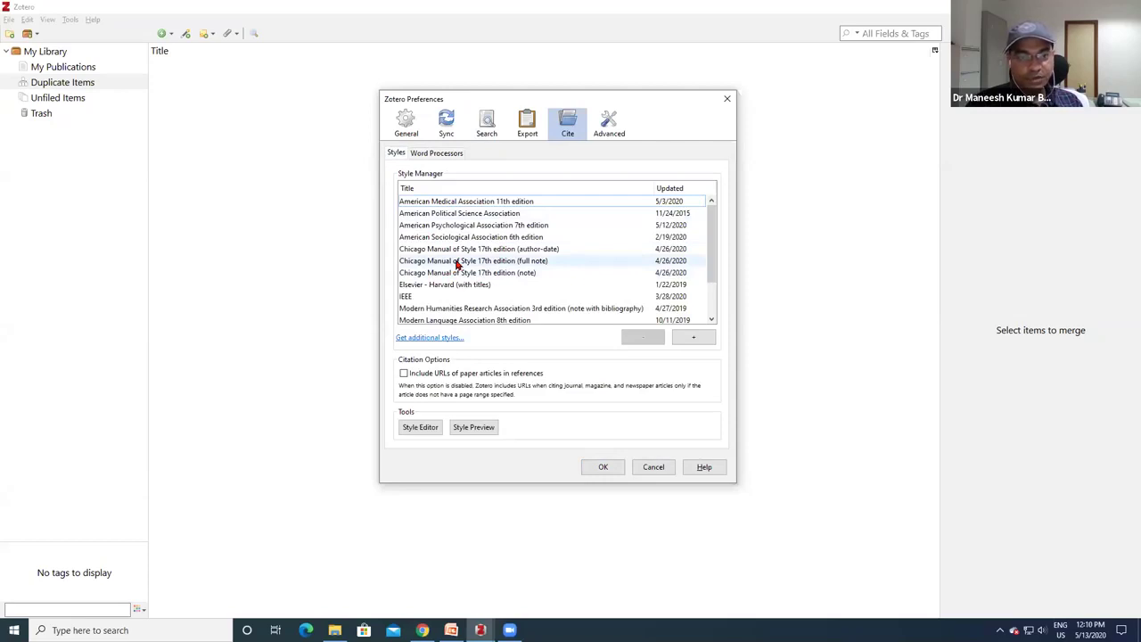
pyautogui.click(466, 249)
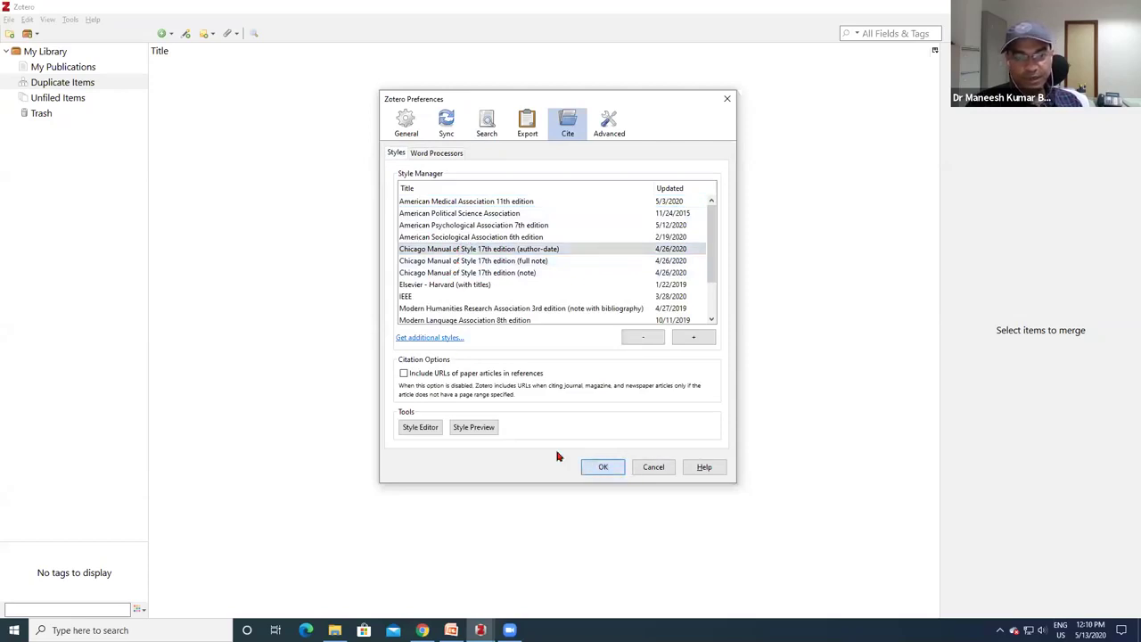
# Step: Close Preferences and abandon a first New Collection attempt
pyautogui.press('Return')
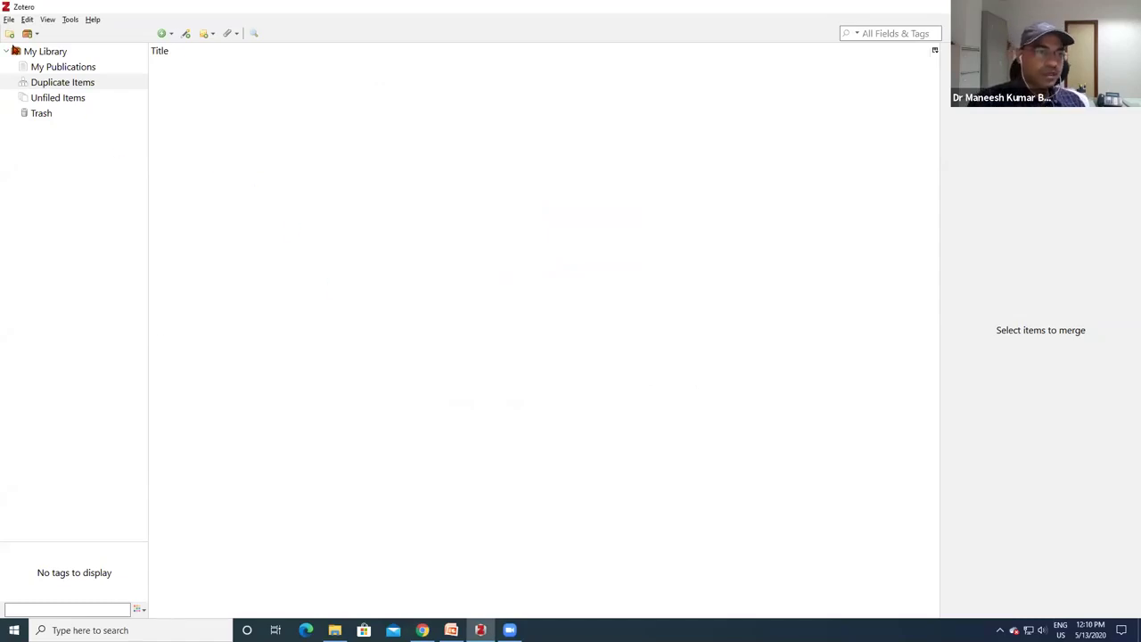
pyautogui.click(11, 35)
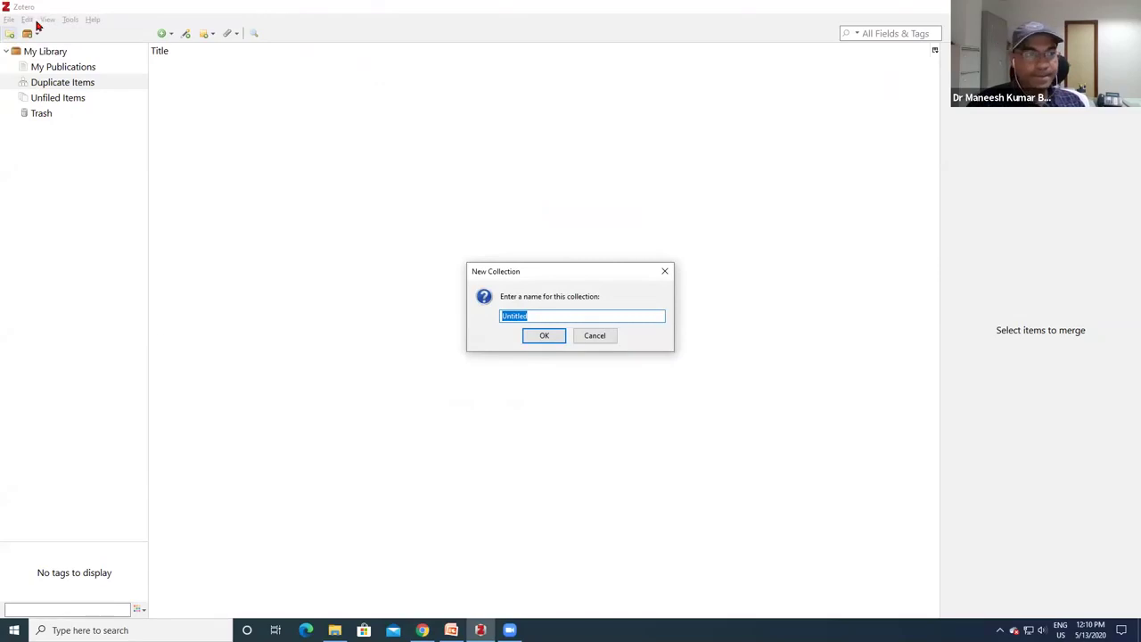
pyautogui.click(13, 22)
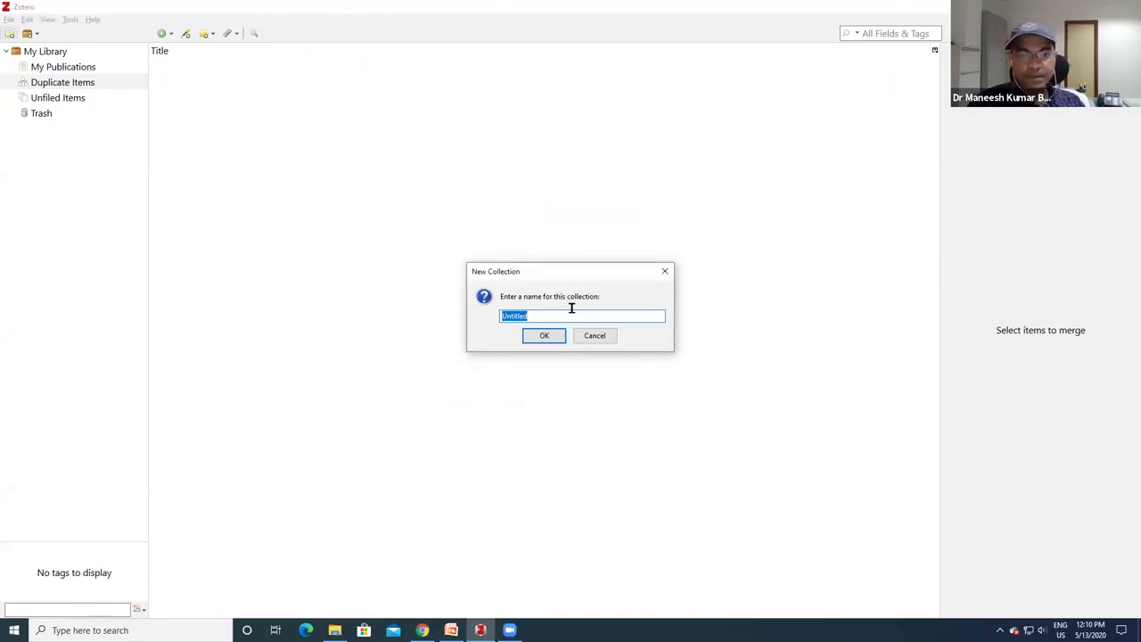
pyautogui.click(597, 333)
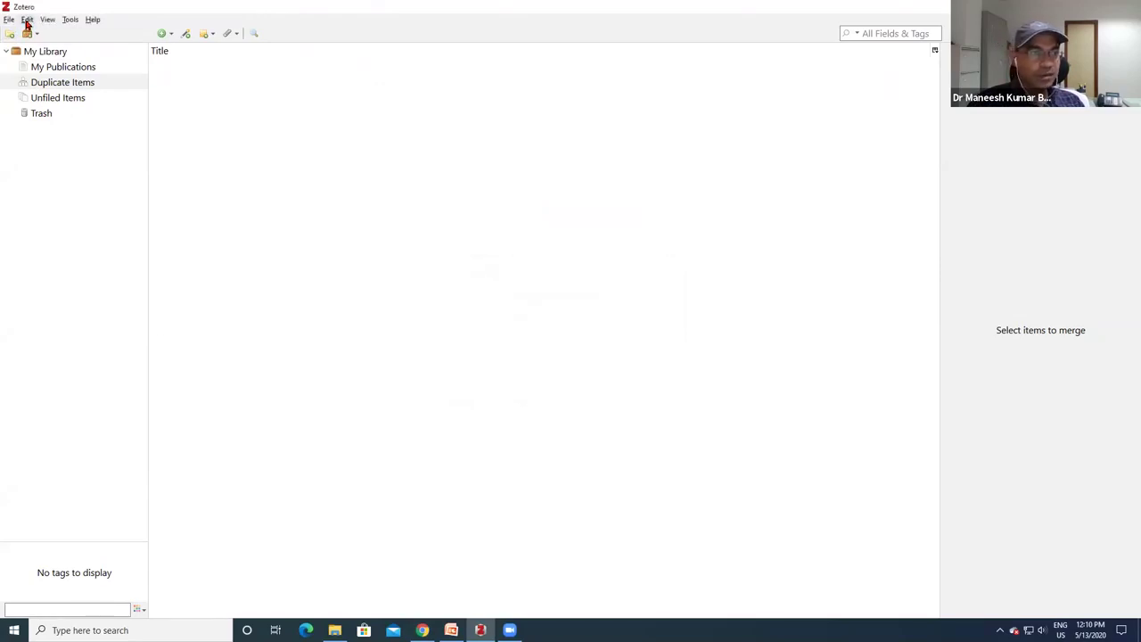
# Step: Enlarge the library pane text with View > Font Size > Bigger
pyautogui.click(47, 19)
pyautogui.moveTo(92, 48)
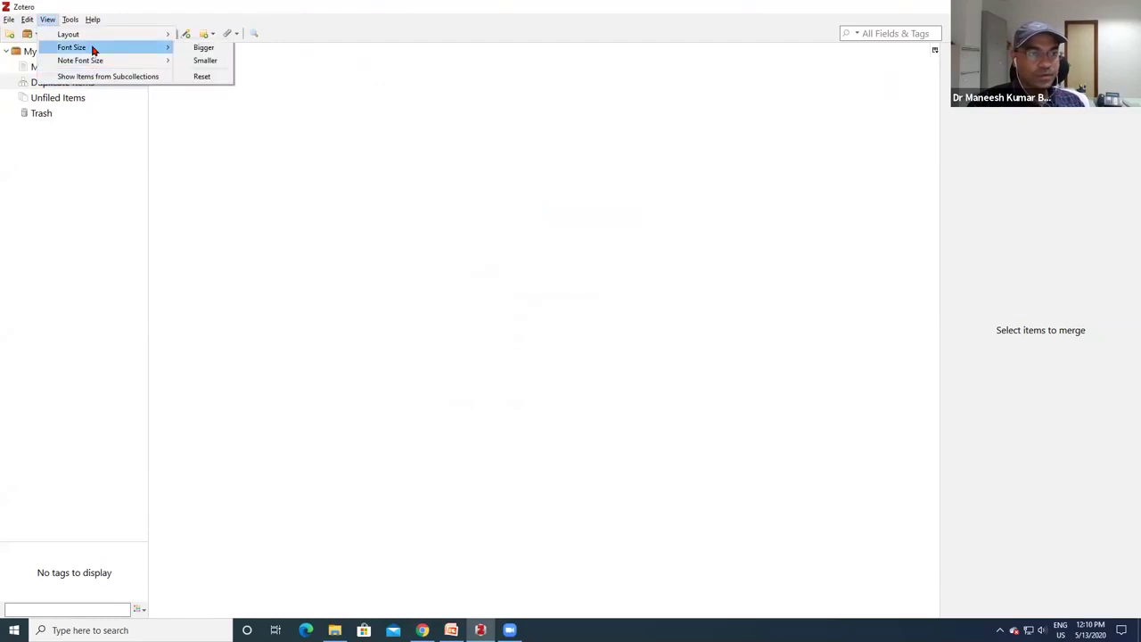
pyautogui.click(212, 51)
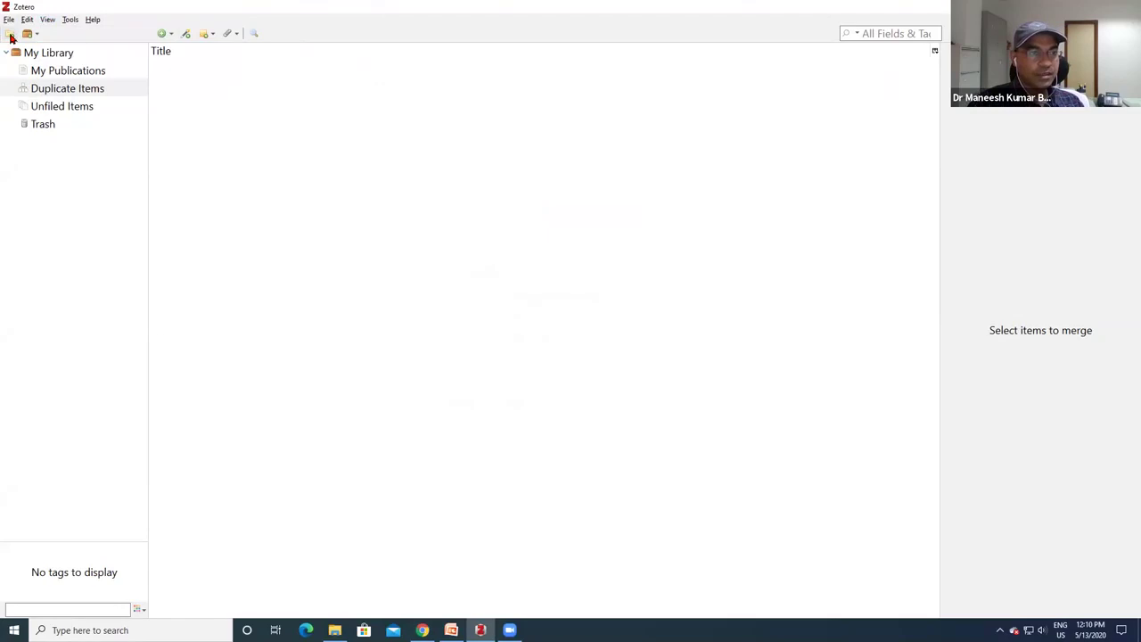
# Step: Create a new collection named 'Digital Library'
pyautogui.click(10, 36)
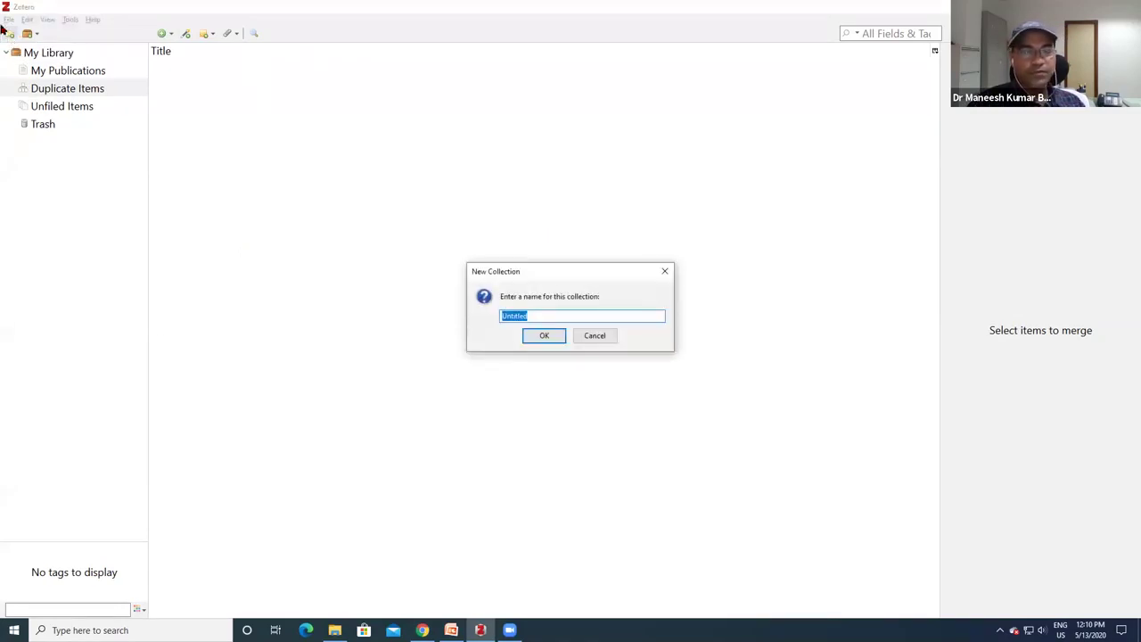
pyautogui.press('Escape')
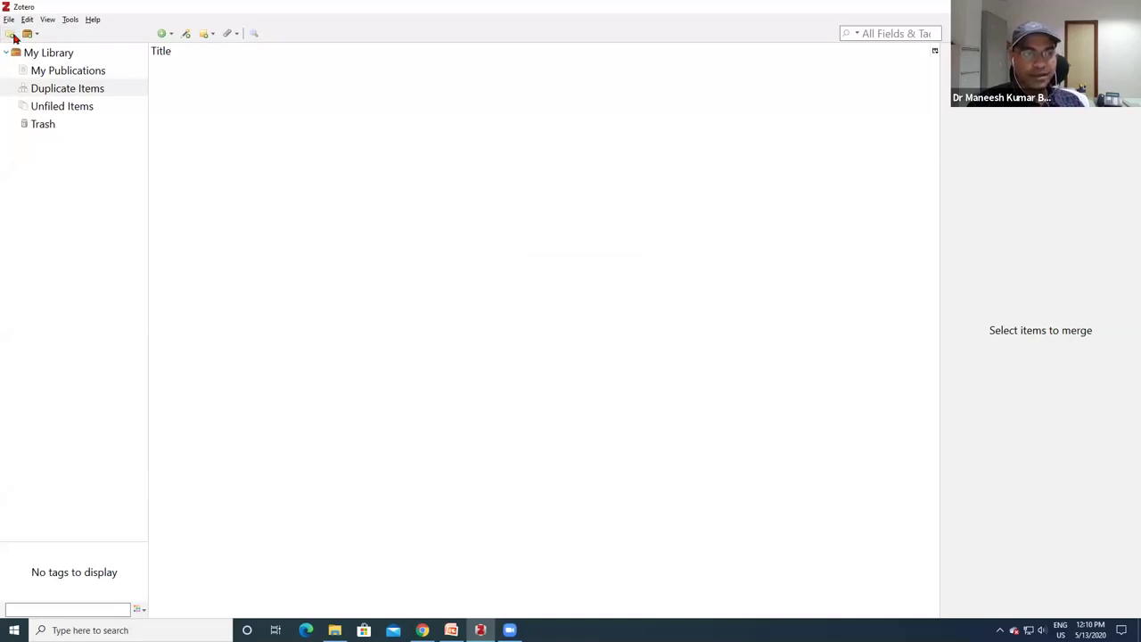
pyautogui.click(10, 34)
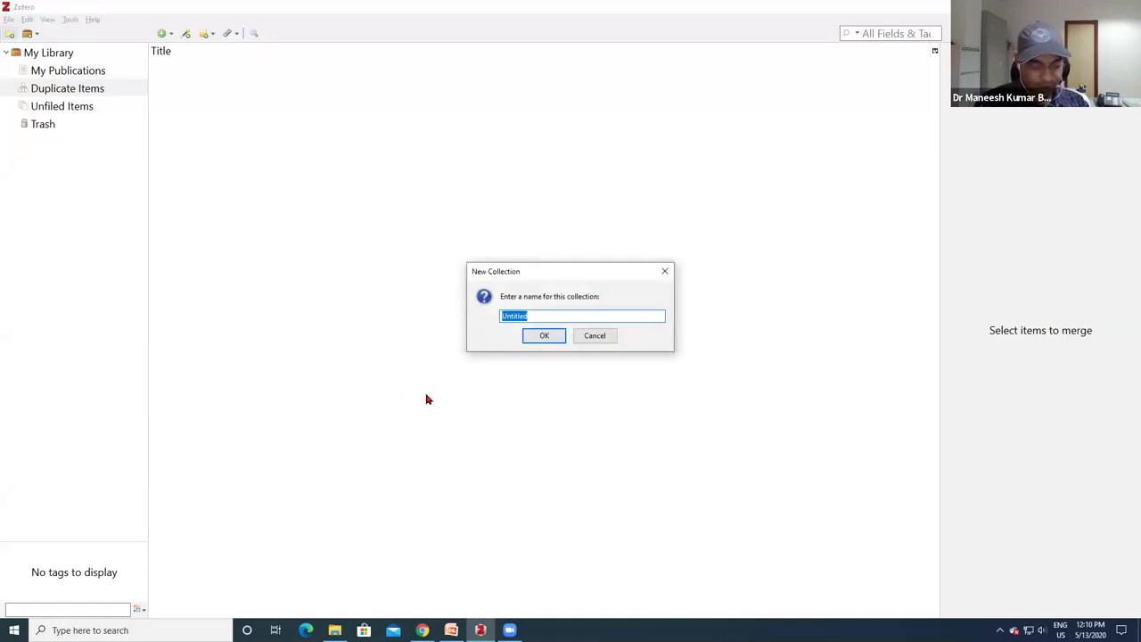
pyautogui.write('Digital Library')
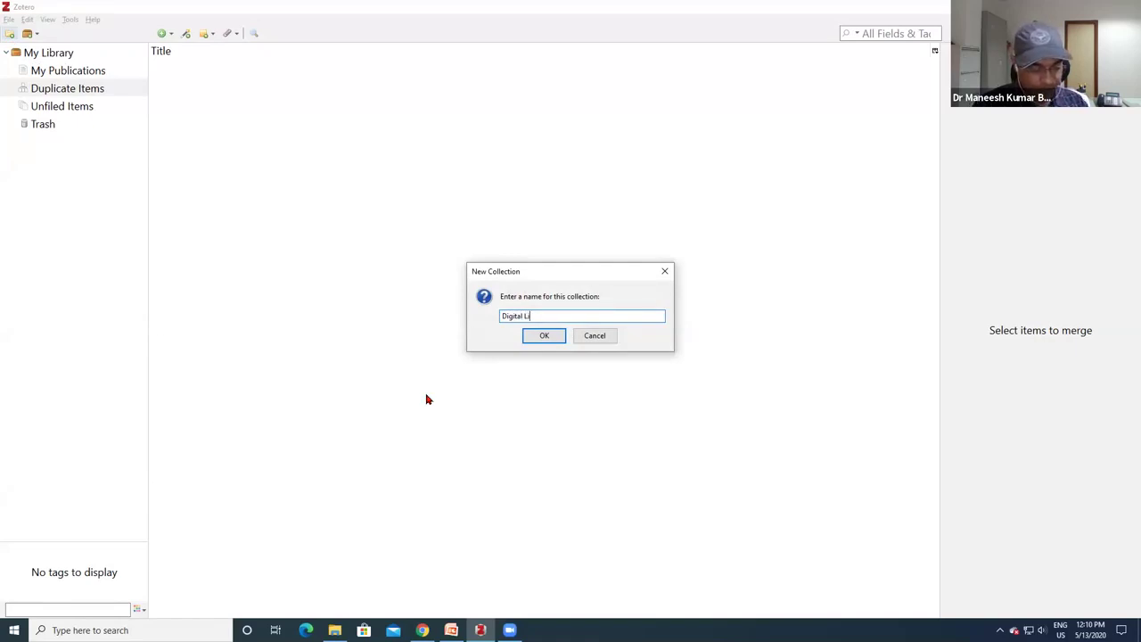
pyautogui.click(540, 335)
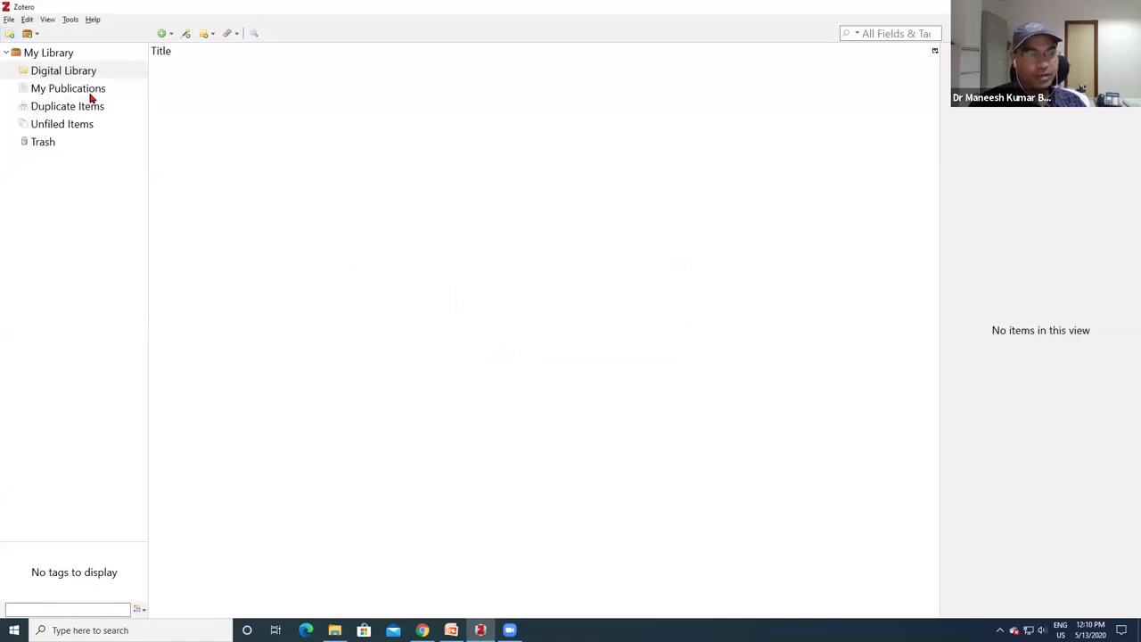
pyautogui.click(67, 74)
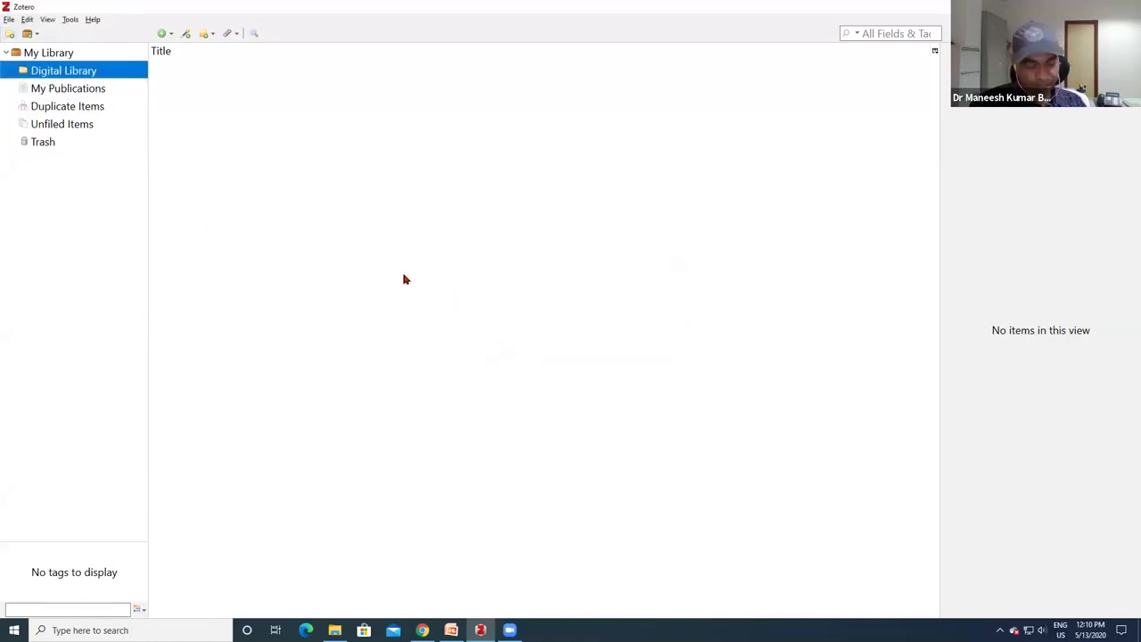
pyautogui.click(10, 35)
pyautogui.write('Kna')
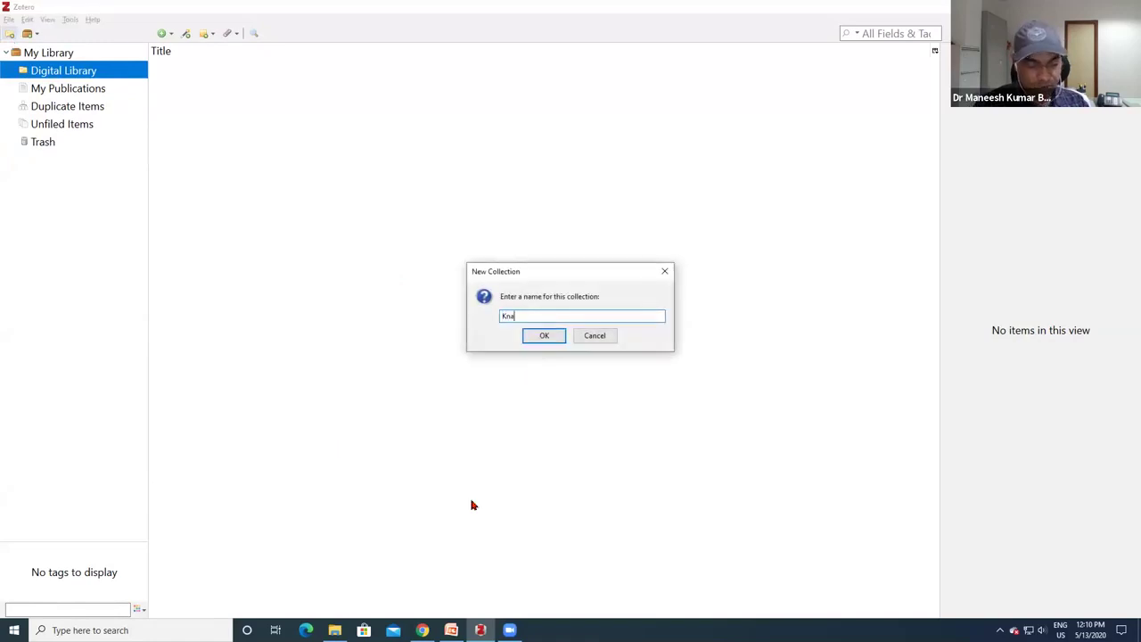
pyautogui.write('owlege <am')
pyautogui.press('BackSpace')
pyautogui.press('BackSpace')
pyautogui.press('BackSpace')
pyautogui.press('BackSpace')
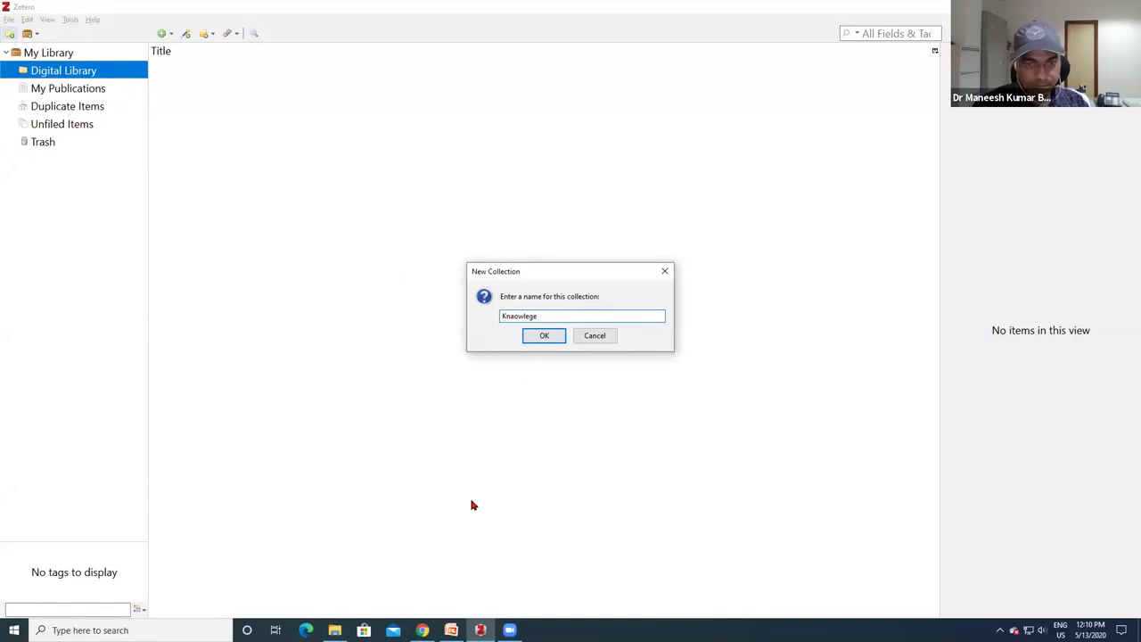
pyautogui.write('Management')
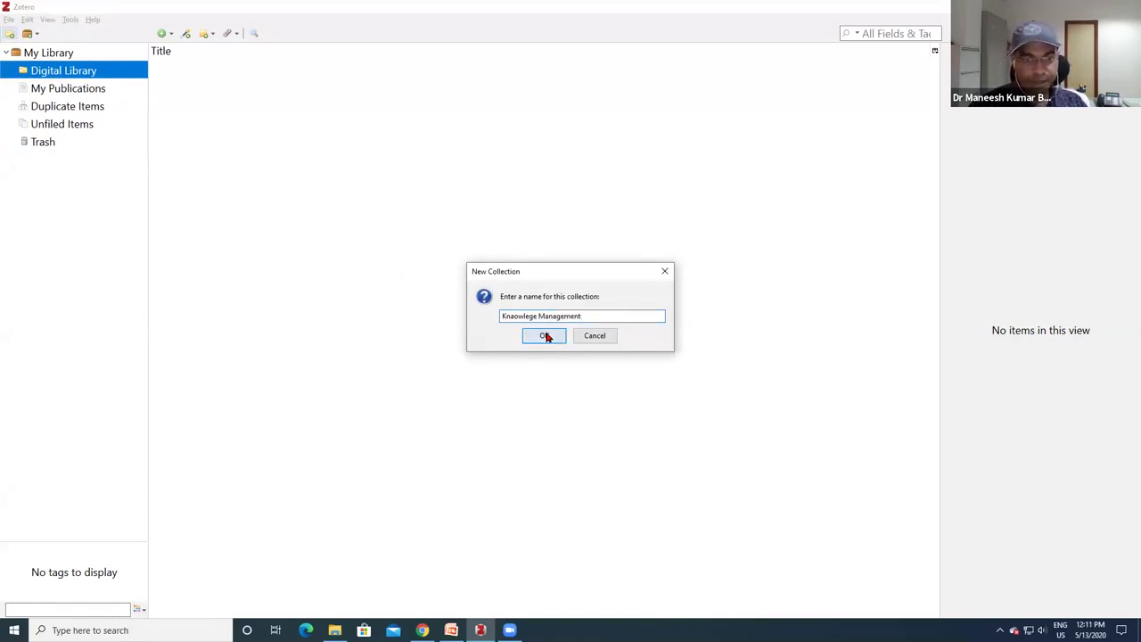
pyautogui.click(543, 335)
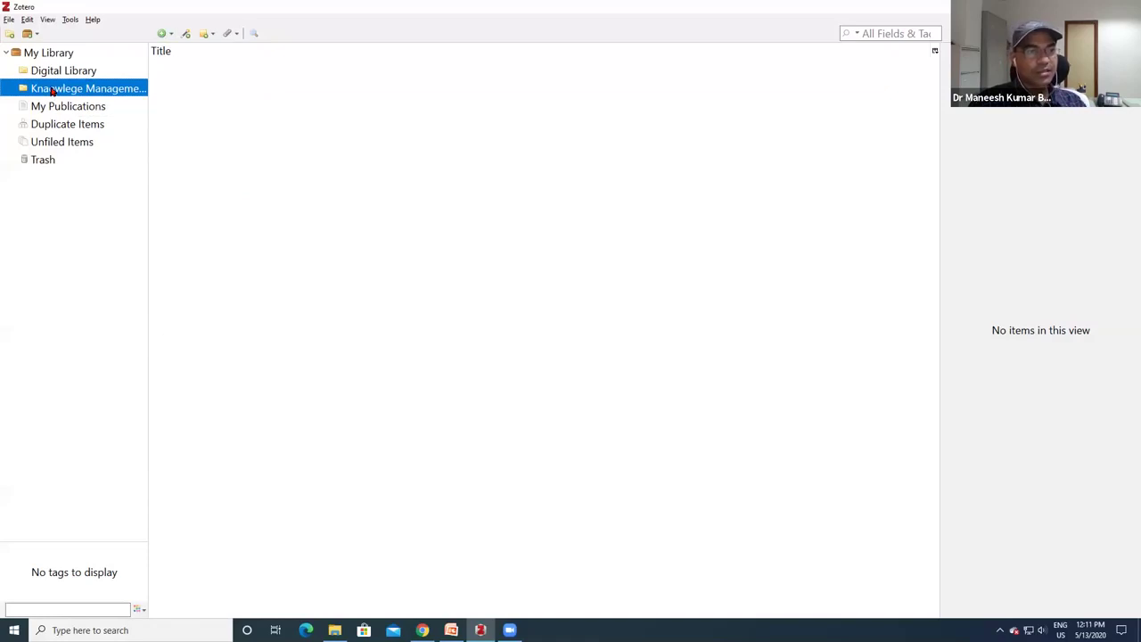
pyautogui.moveTo(52, 91); pyautogui.dragTo(54, 71)
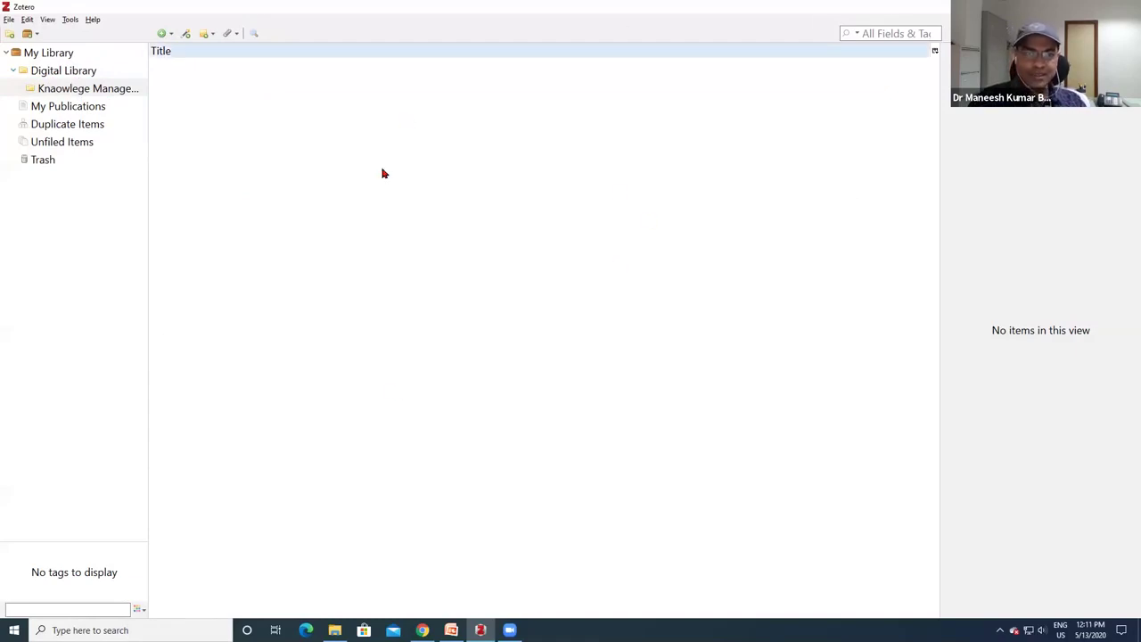
# Step: Add Publisher, Date Added, Attachments and Year columns to the item list
pyautogui.click(935, 53)
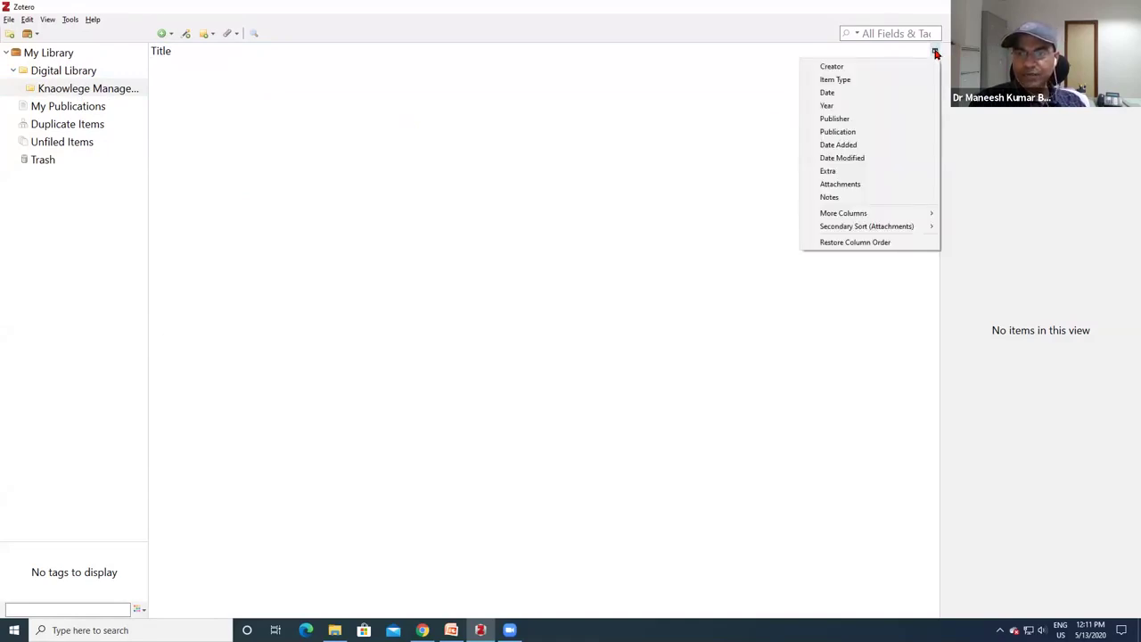
pyautogui.click(612, 153)
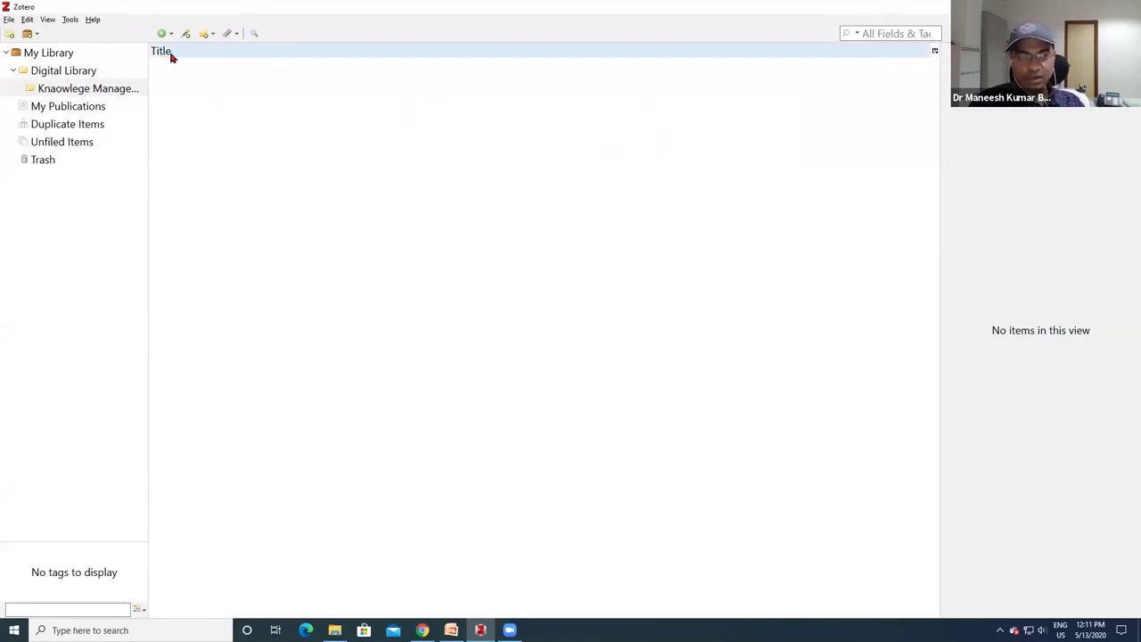
pyautogui.click(934, 51)
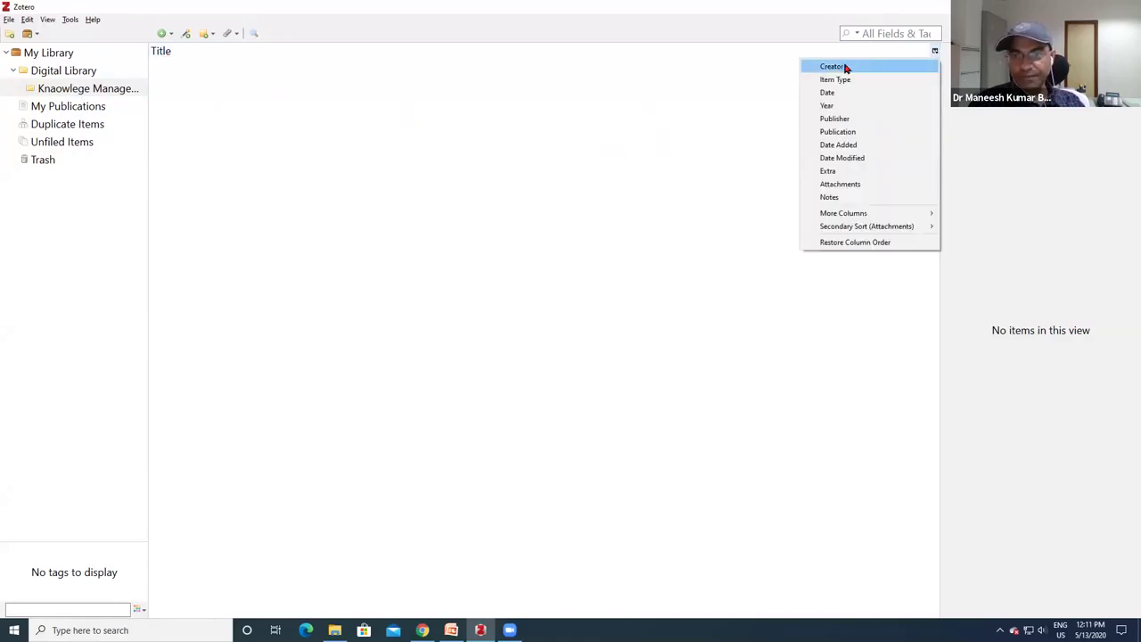
pyautogui.click(851, 119)
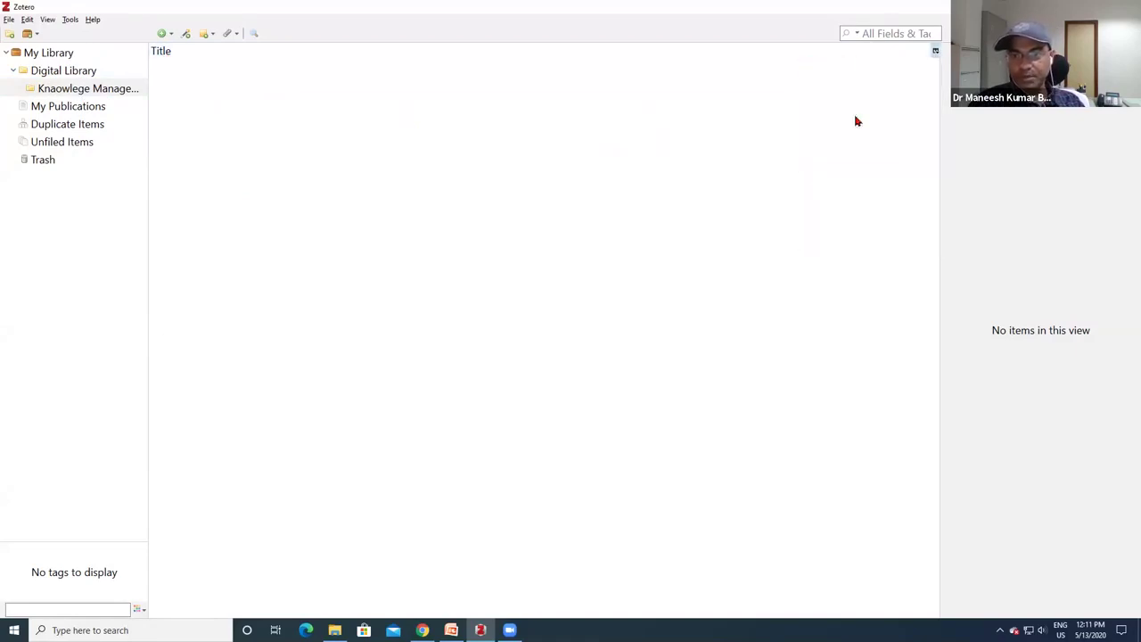
pyautogui.click(934, 50)
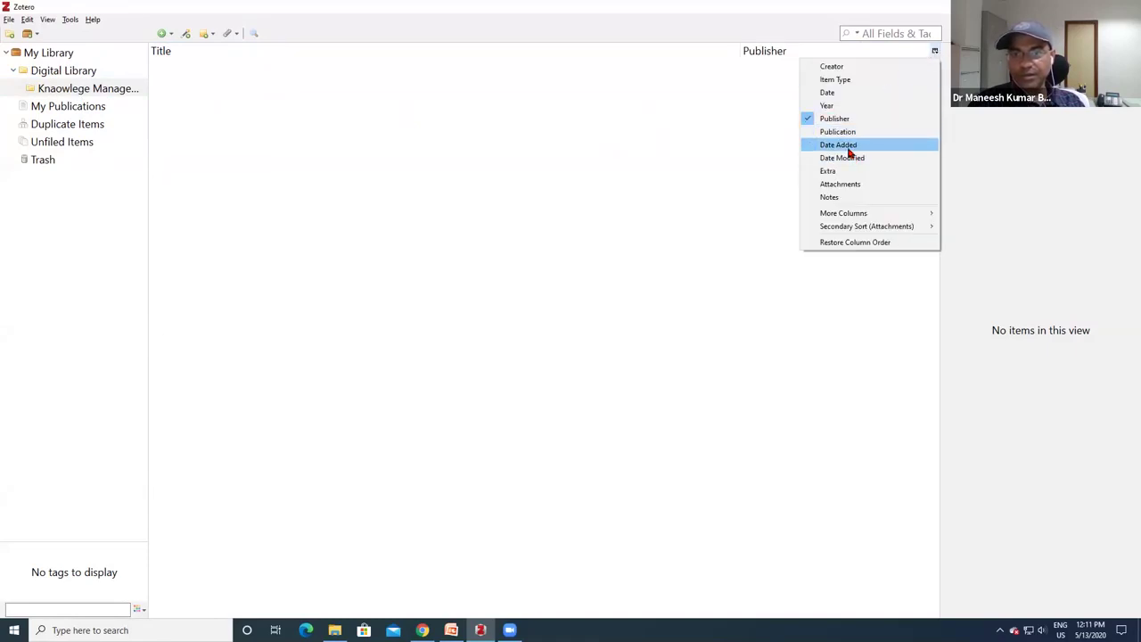
pyautogui.click(848, 145)
pyautogui.click(934, 51)
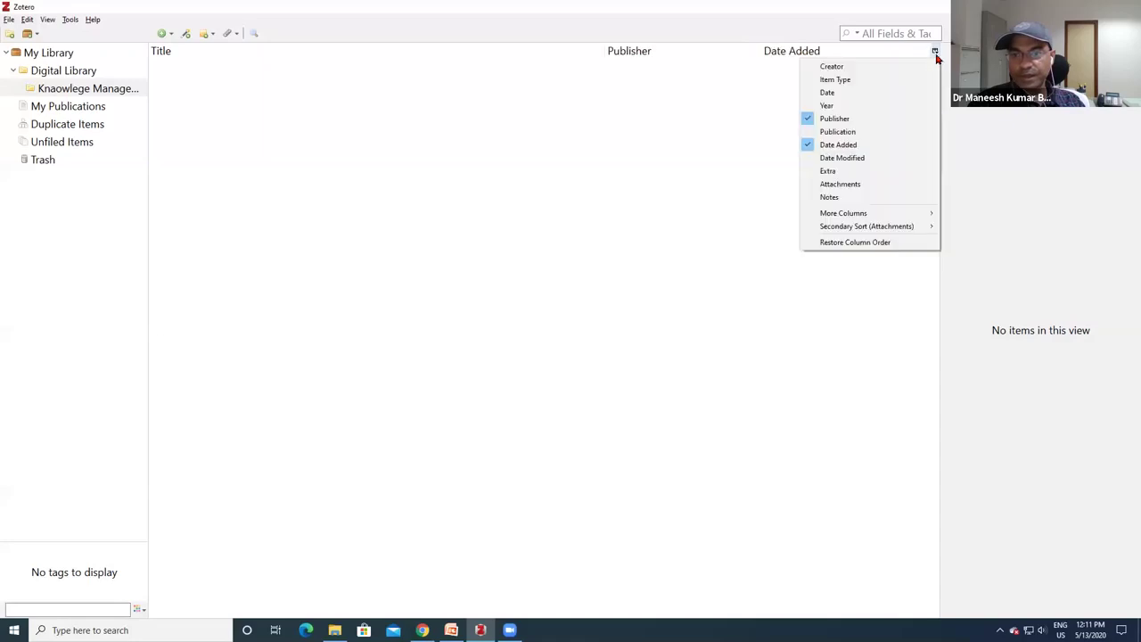
pyautogui.click(868, 184)
pyautogui.click(935, 51)
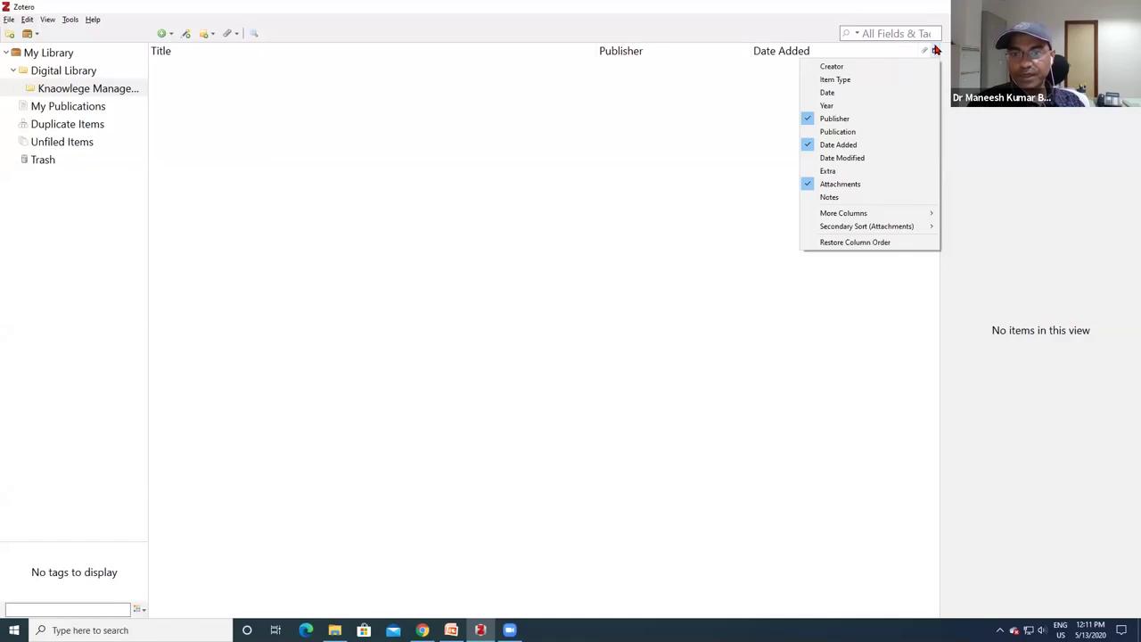
pyautogui.click(811, 105)
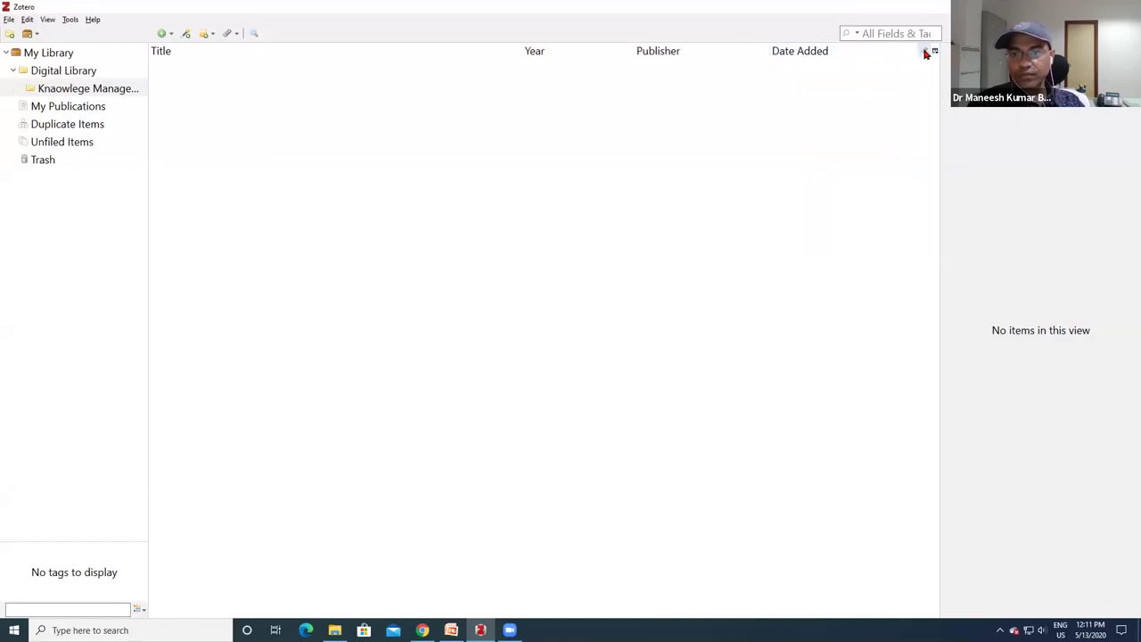
# Step: Remove the Date Added column and add Date and Item Type columns
pyautogui.click(934, 50)
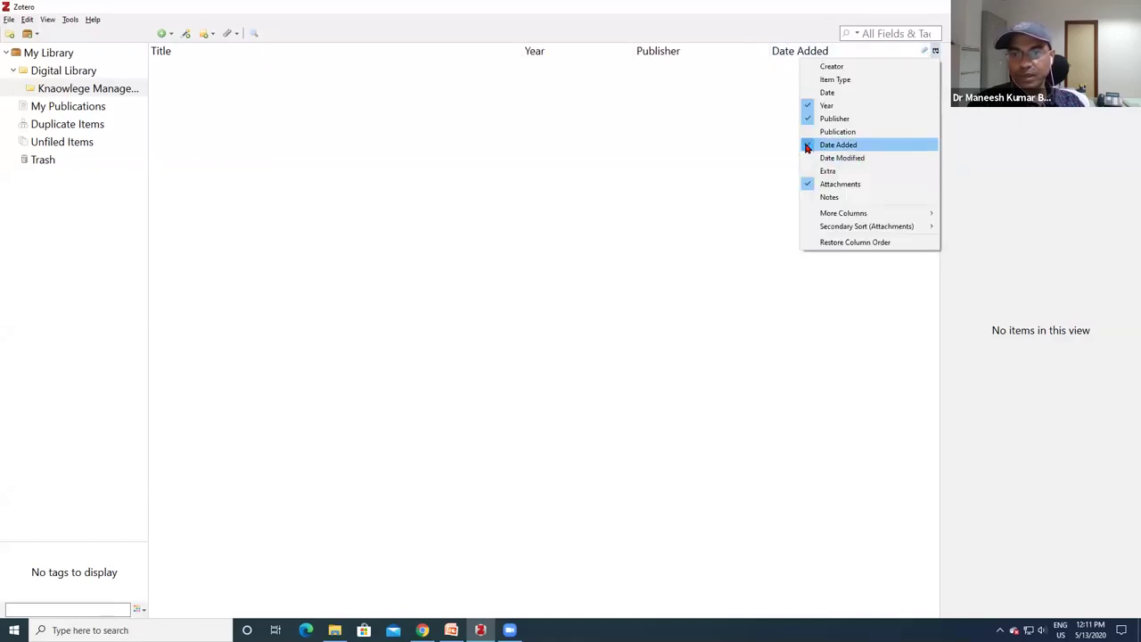
pyautogui.click(806, 146)
pyautogui.click(934, 51)
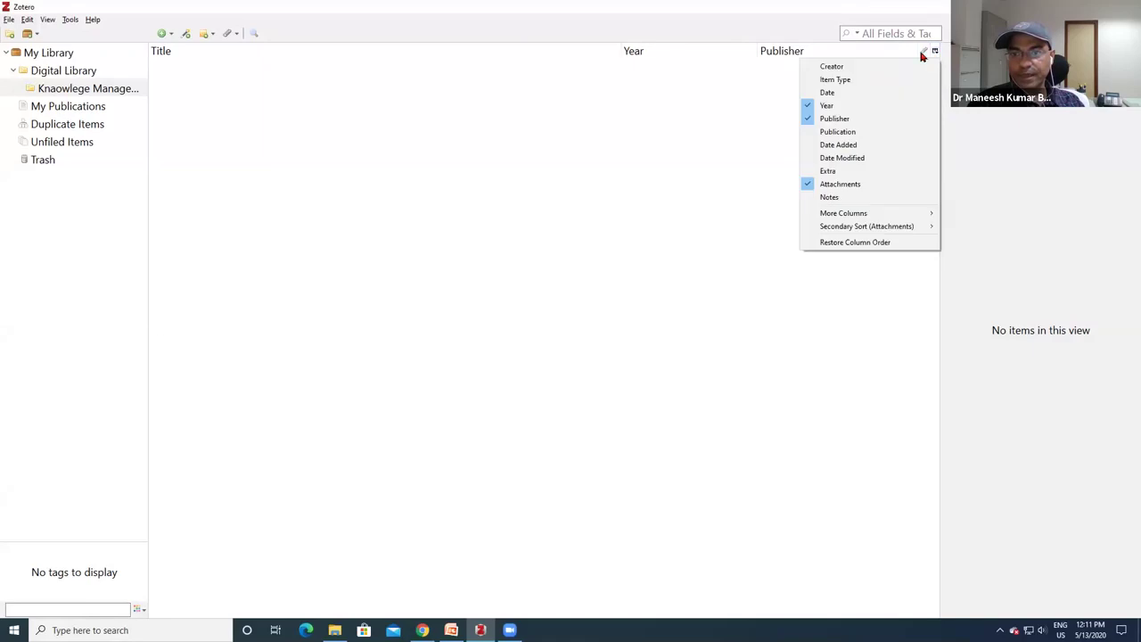
pyautogui.click(826, 92)
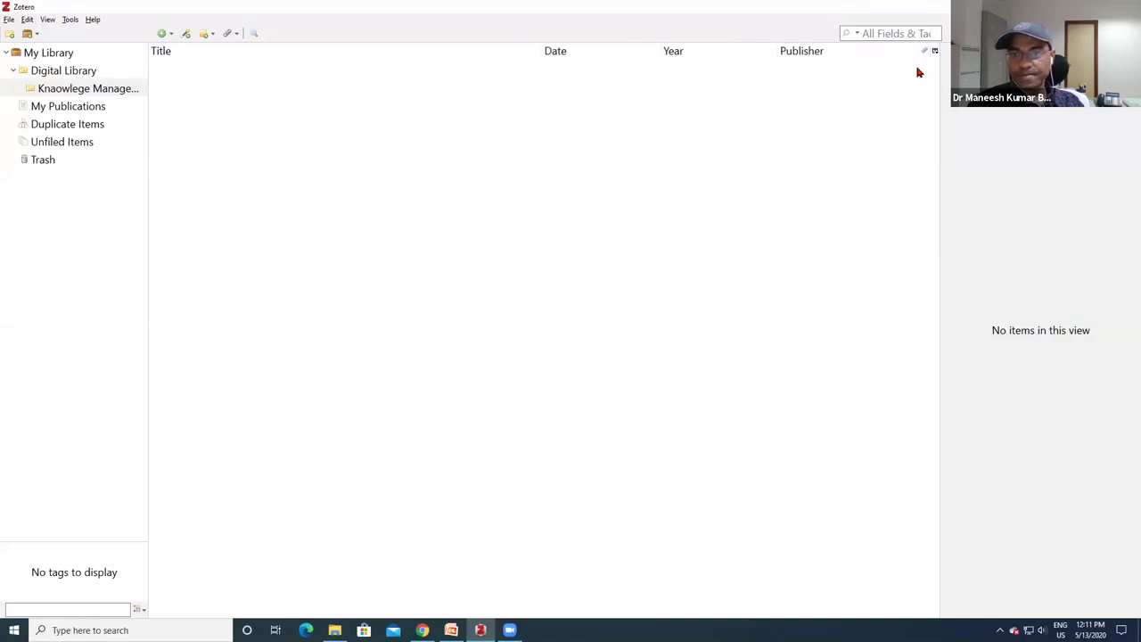
pyautogui.click(934, 51)
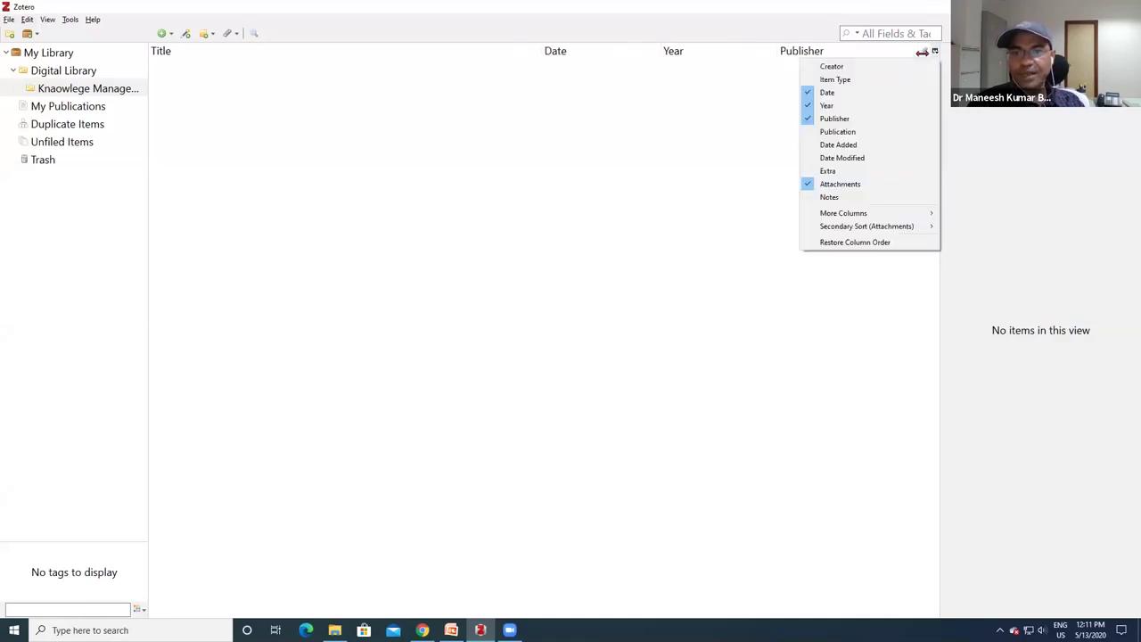
pyautogui.click(811, 81)
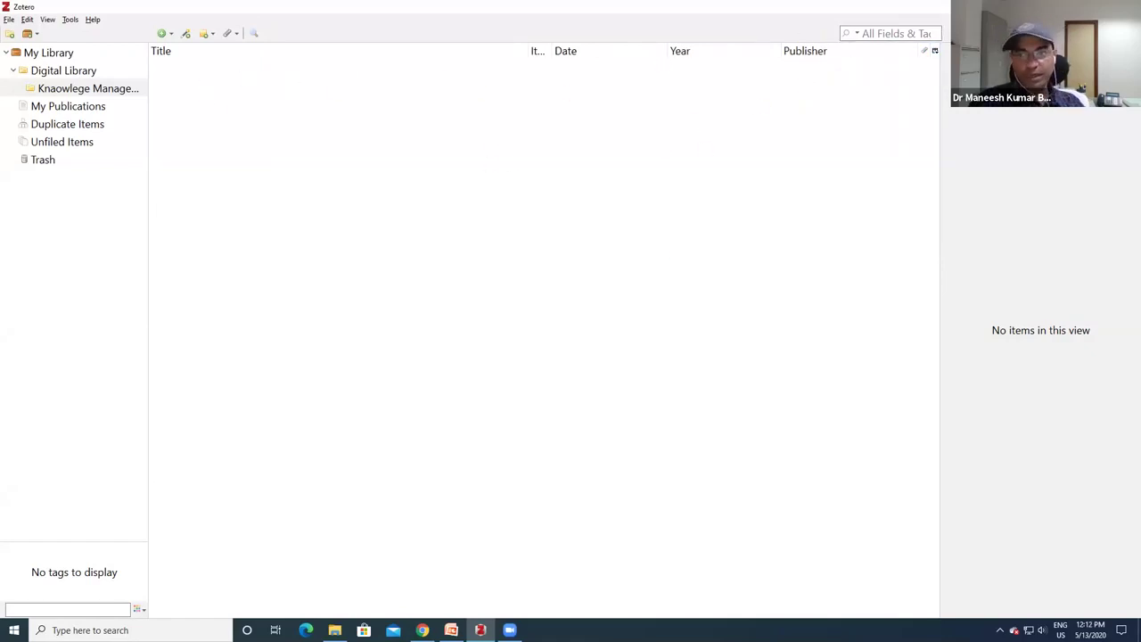
pyautogui.click(934, 51)
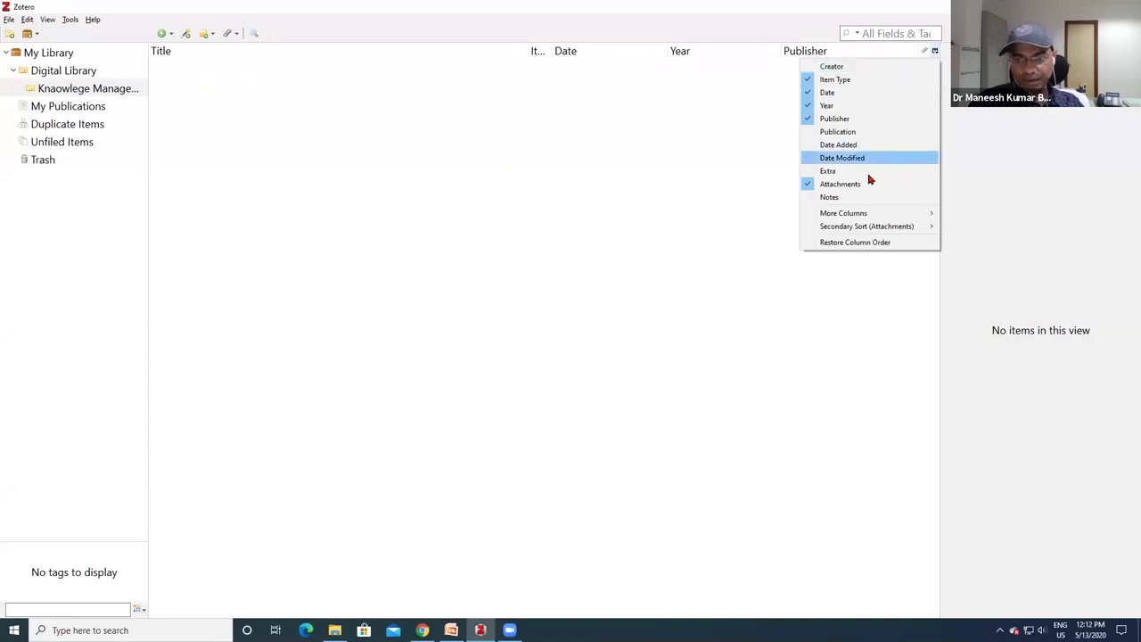
pyautogui.moveTo(870, 218)
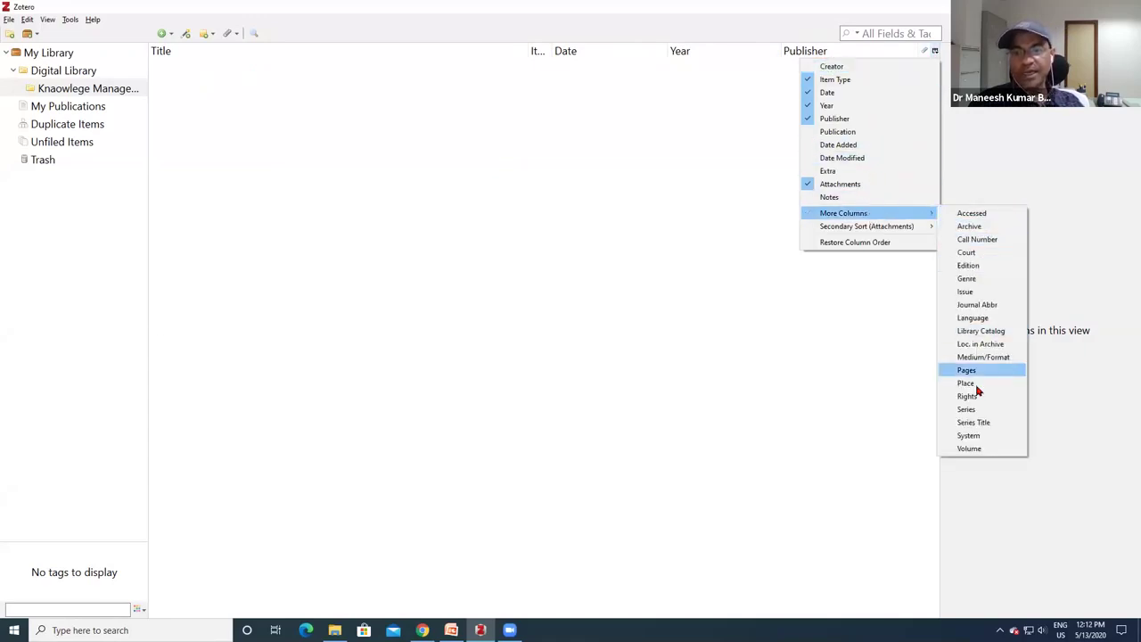
pyautogui.click(537, 178)
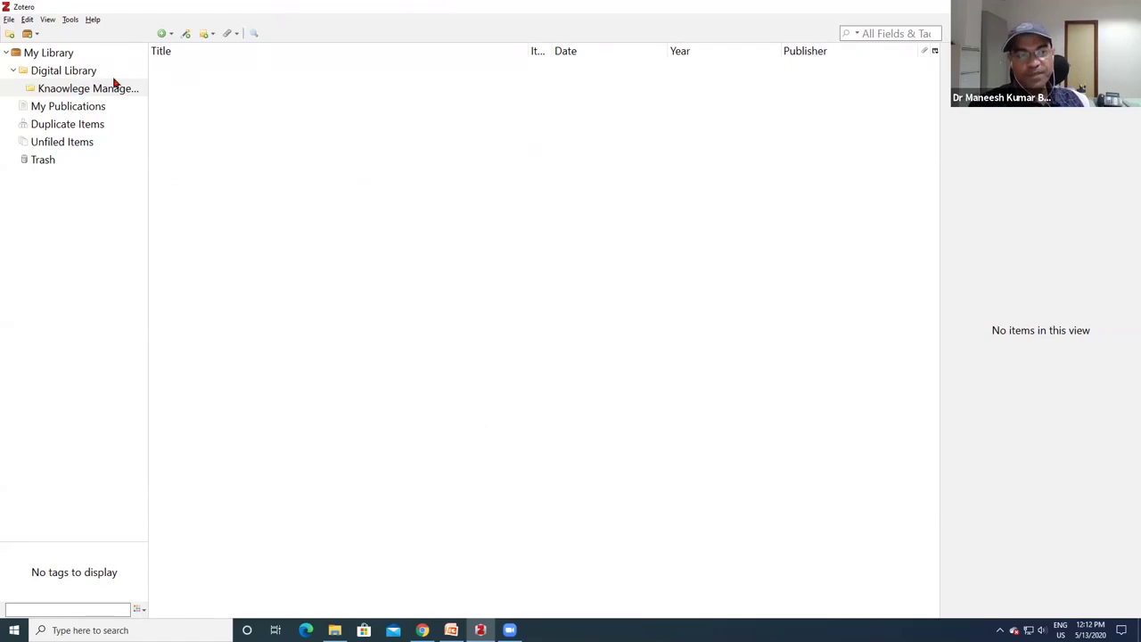
# Step: Delete the empty Knaowlege subcollection with its items and return to Digital Library
pyautogui.click(81, 75)
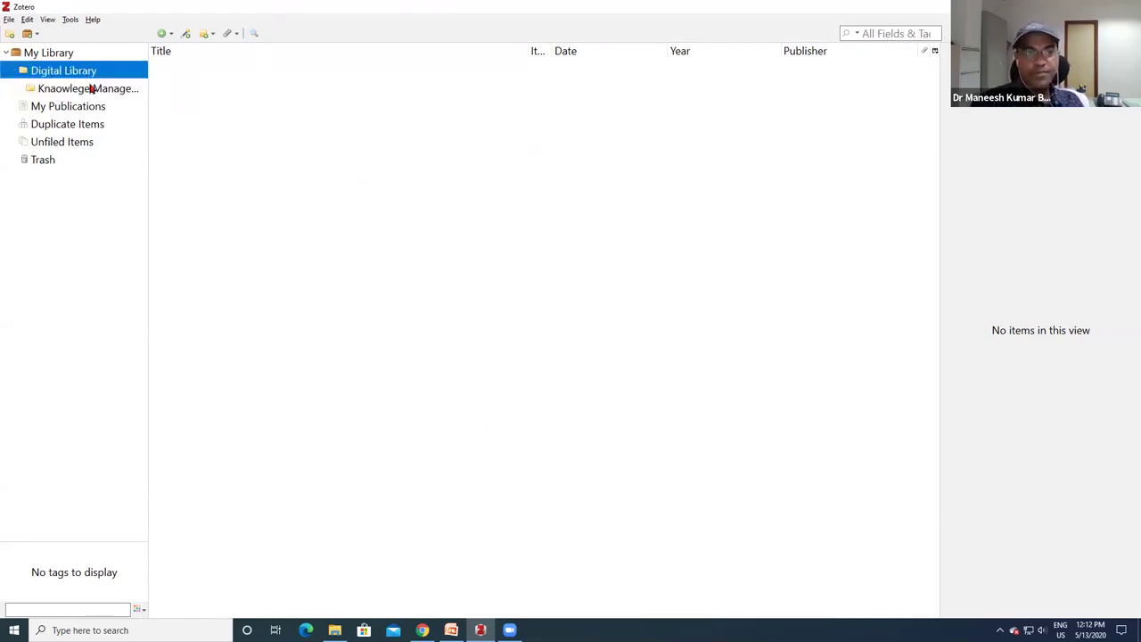
pyautogui.click(95, 91)
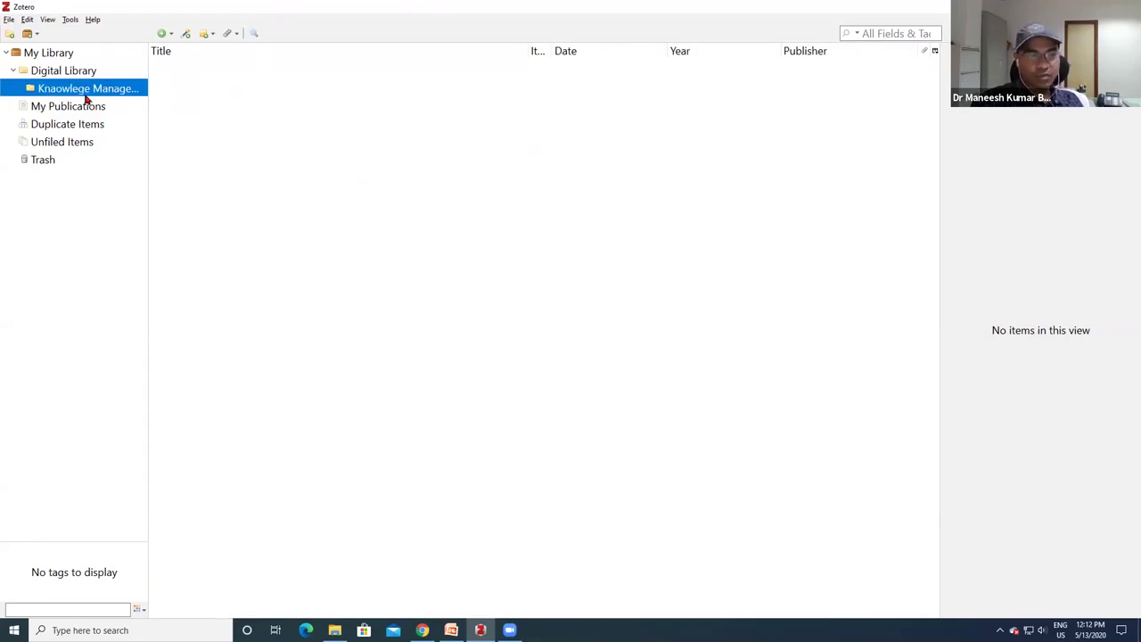
pyautogui.rightClick(88, 92)
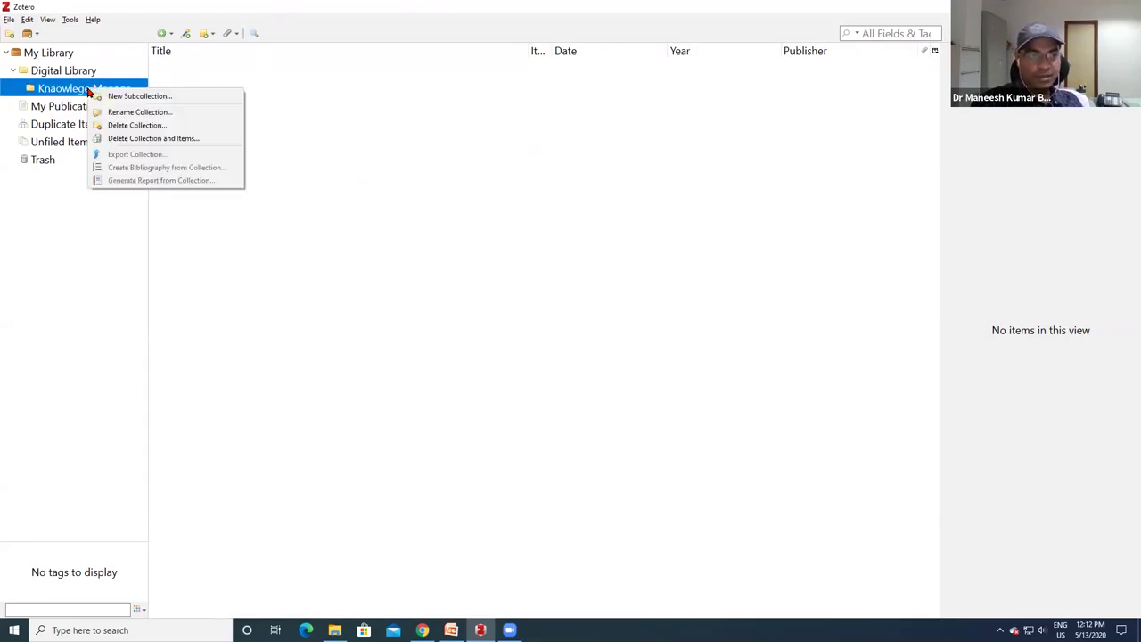
pyautogui.click(140, 138)
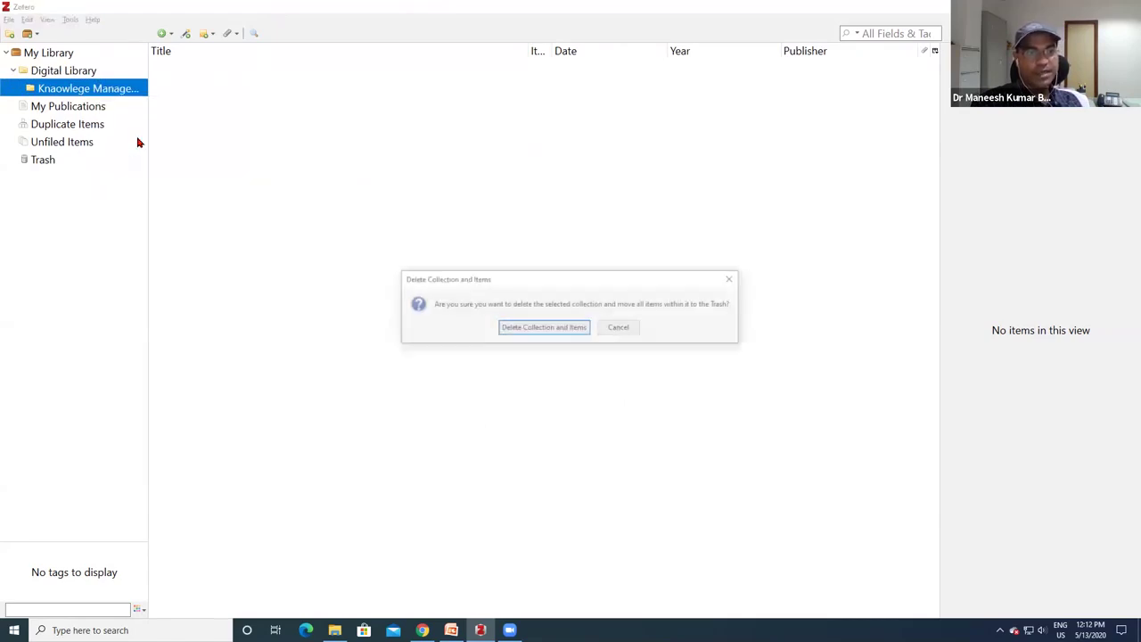
pyautogui.click(547, 327)
pyautogui.click(89, 73)
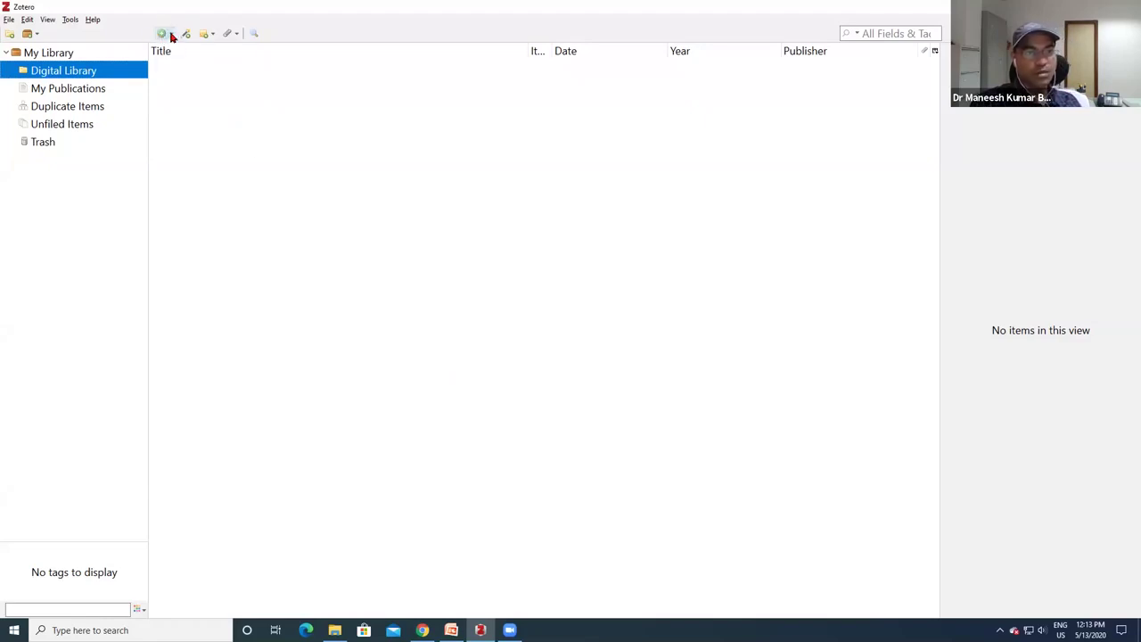
# Step: Create a new journal article titled 'Digital Library in India'
pyautogui.click(171, 36)
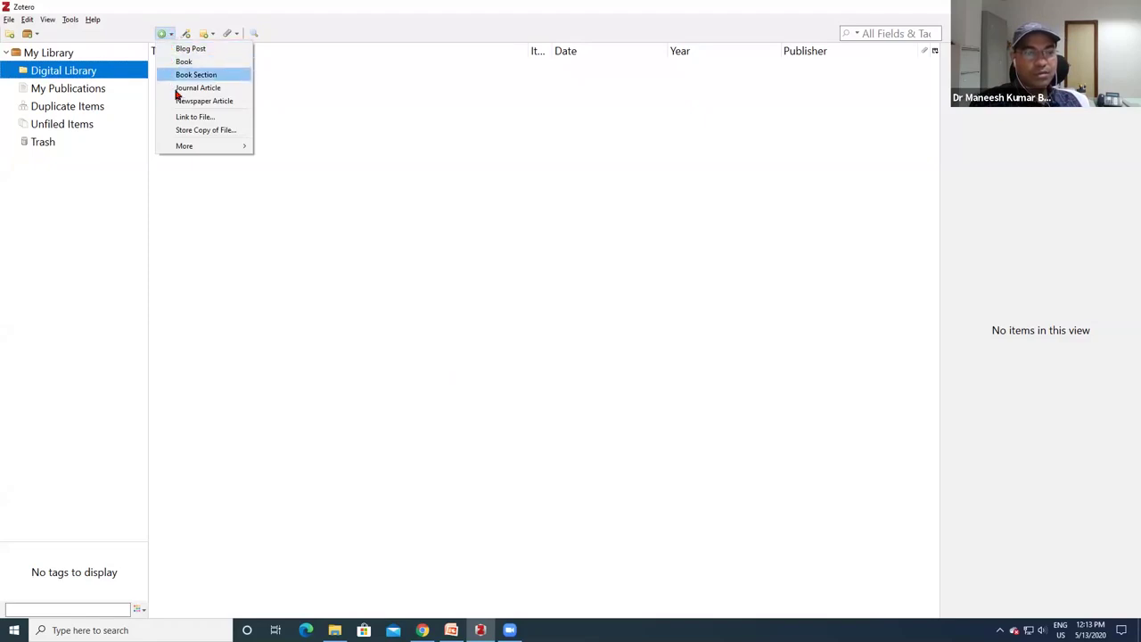
pyautogui.moveTo(187, 145)
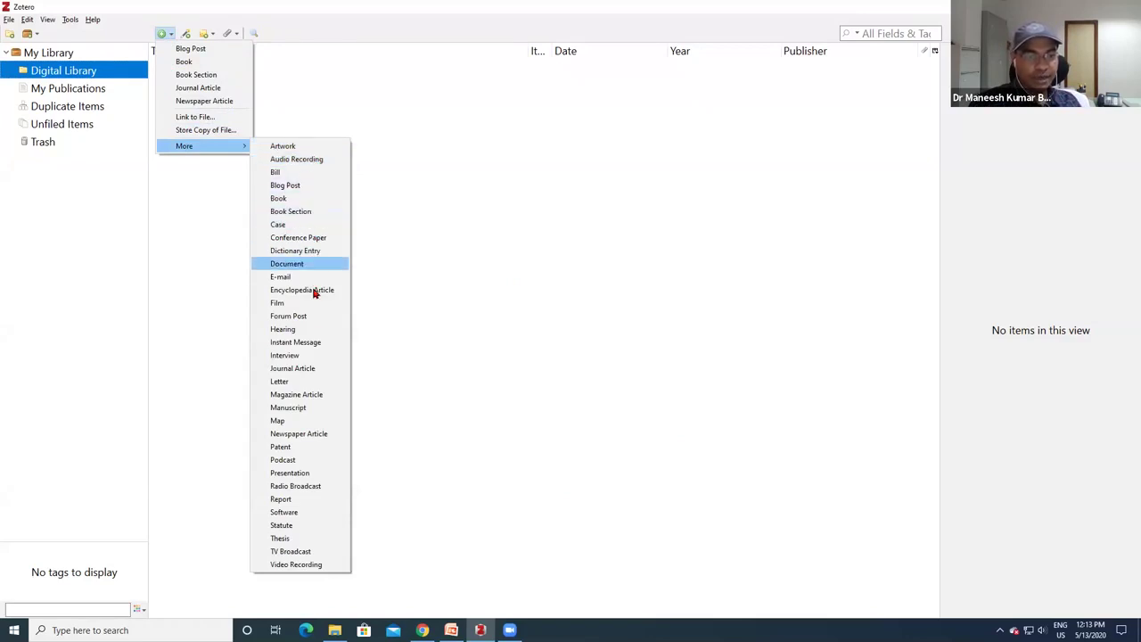
pyautogui.click(314, 370)
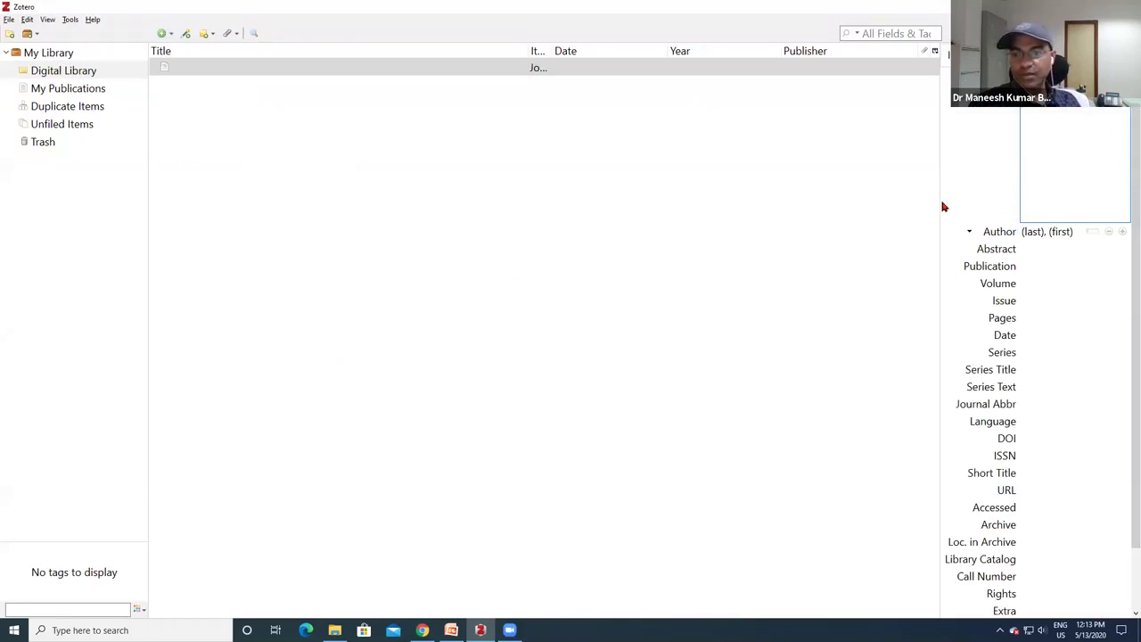
pyautogui.moveTo(938, 201); pyautogui.dragTo(764, 195)
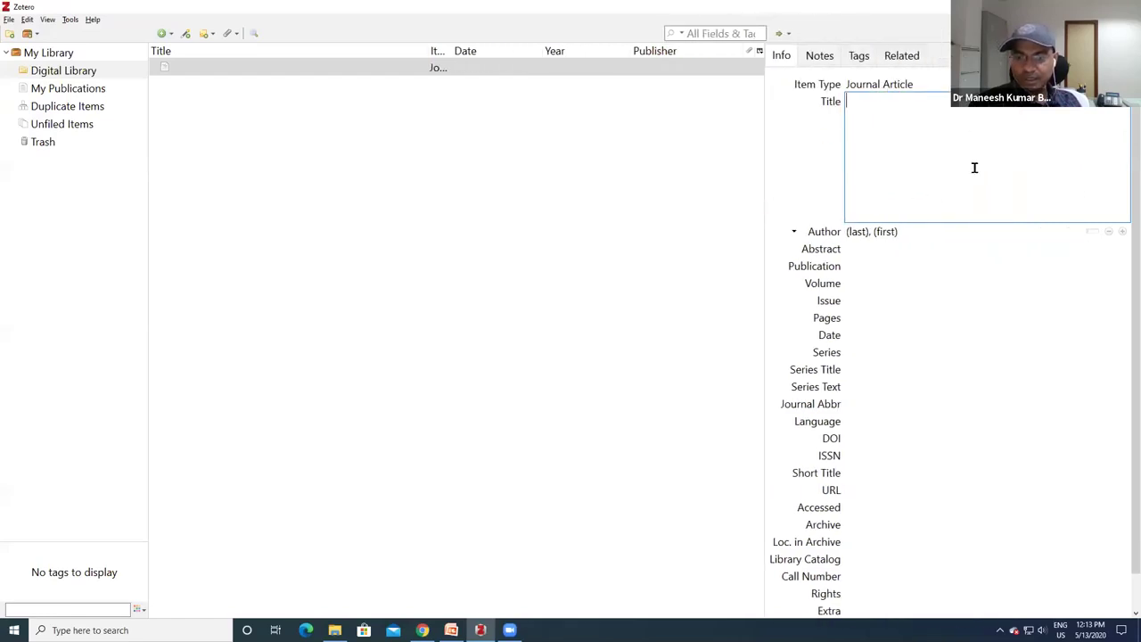
pyautogui.scroll(-1, 971, 312)
pyautogui.scroll(1, 971, 285)
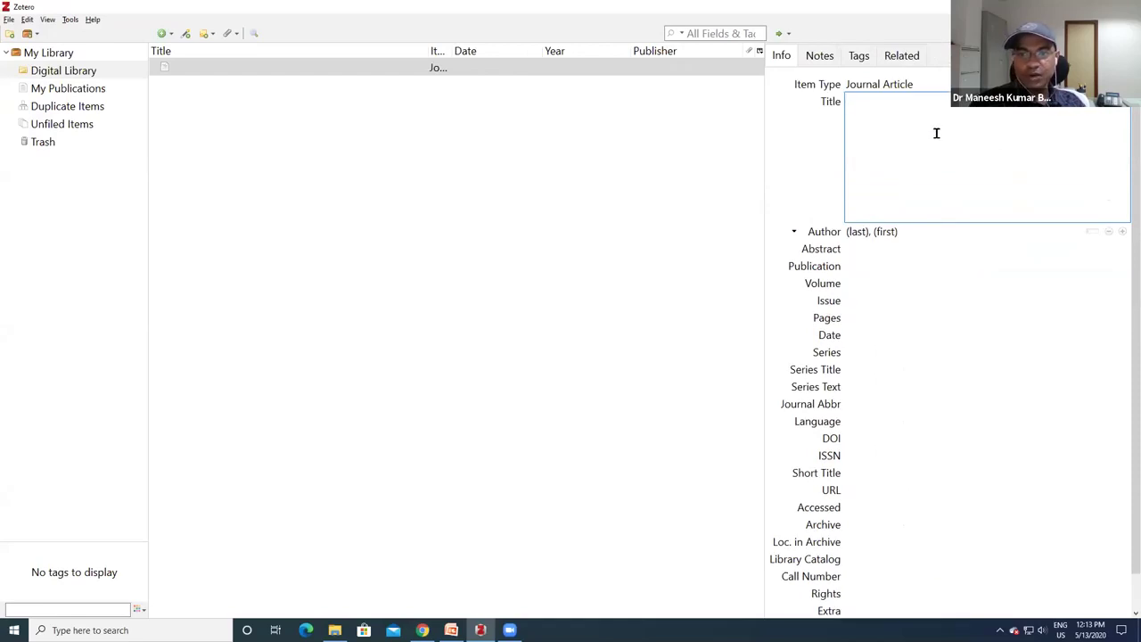
pyautogui.write('Digit')
pyautogui.write('la L')
pyautogui.press('BackSpace')
pyautogui.press('BackSpace')
pyautogui.write('al Library ')
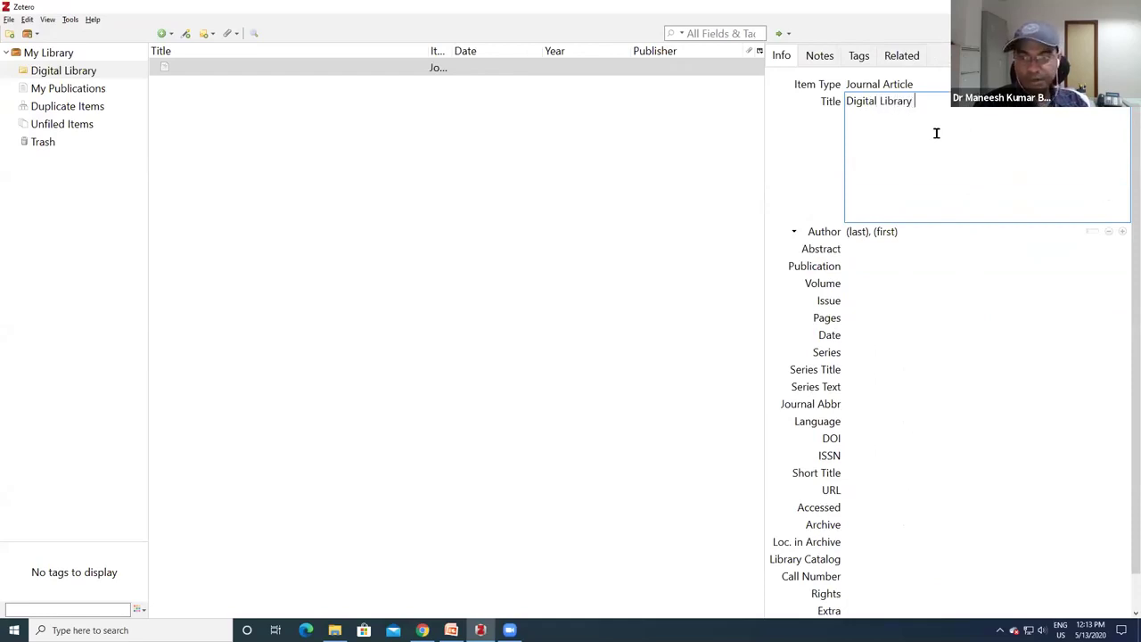
pyautogui.write('in India')
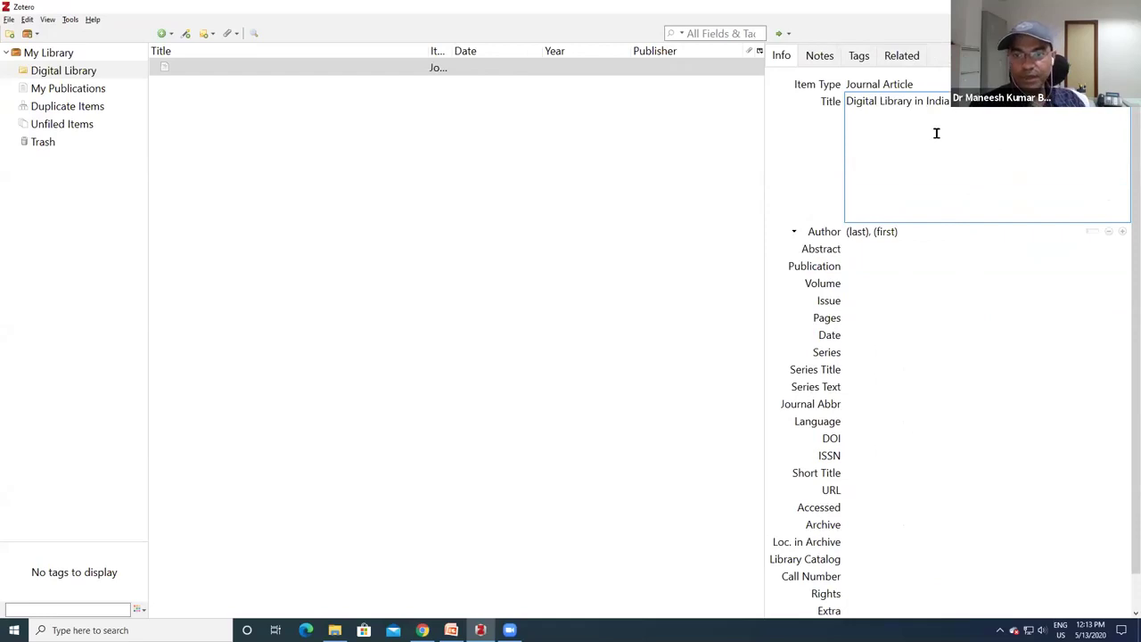
# Step: Enter the author's last name Pathak and first name, and the abstract 'Digital'
pyautogui.click(859, 234)
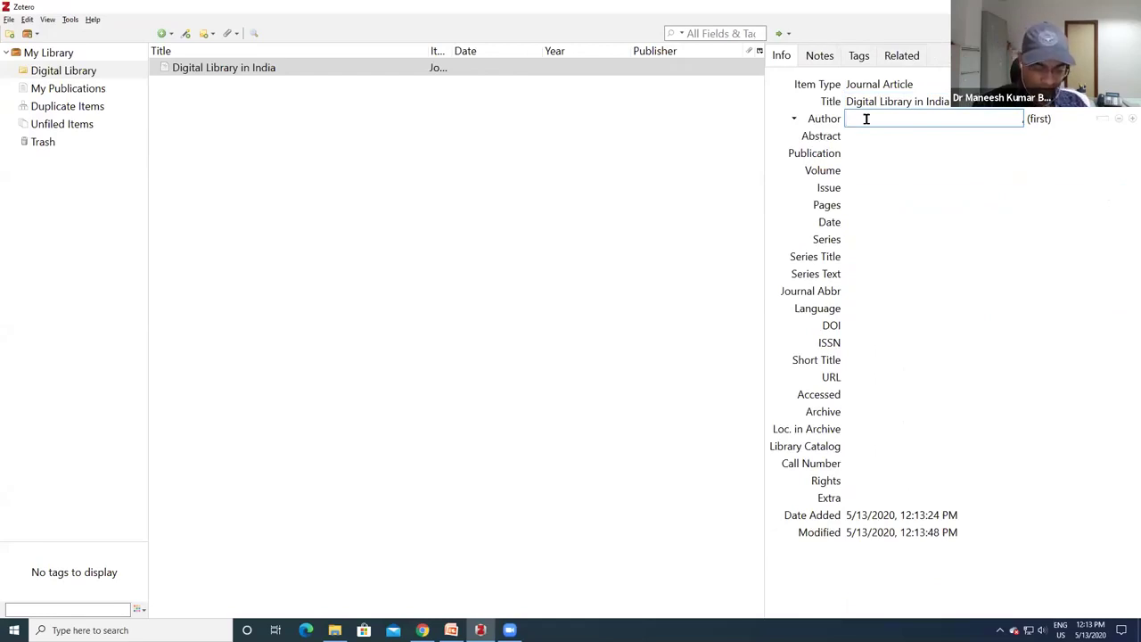
pyautogui.write('Pathak')
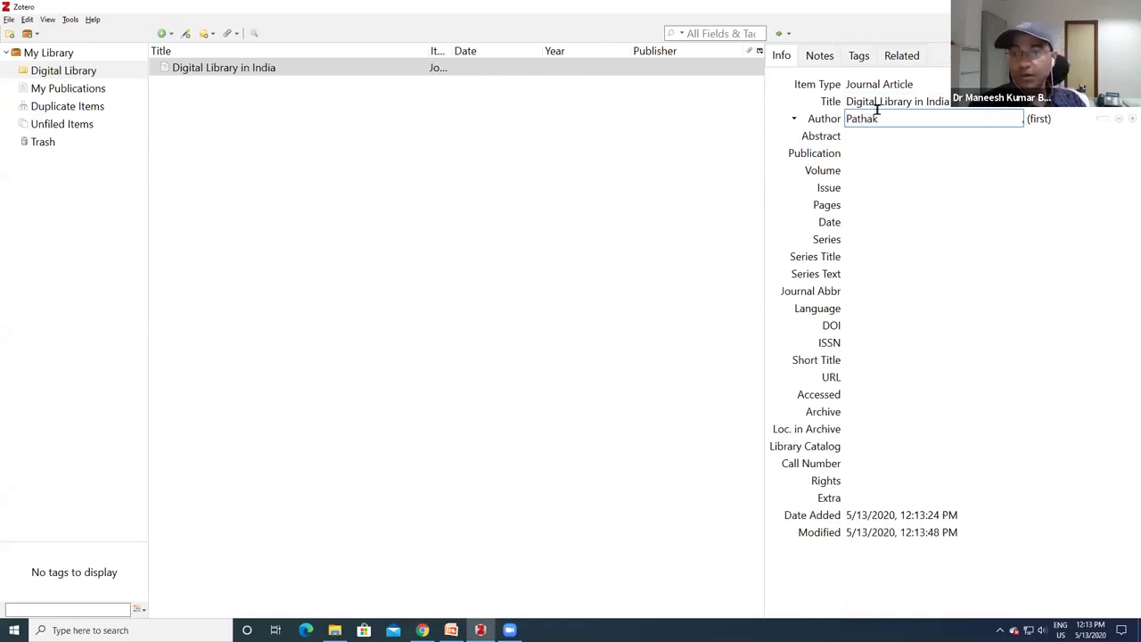
pyautogui.click(1050, 118)
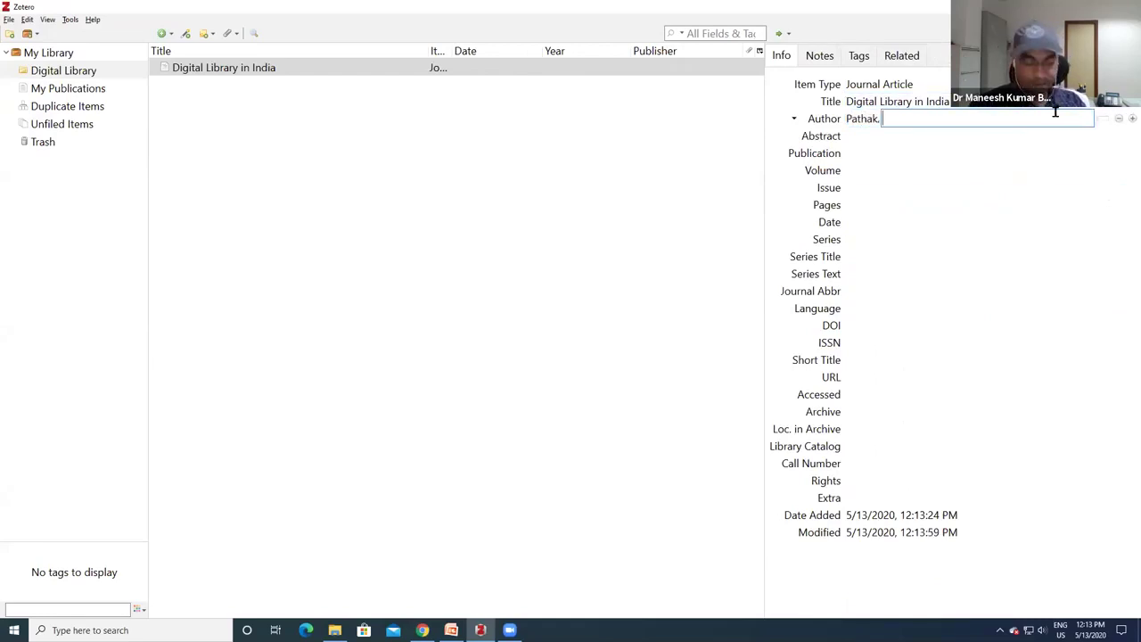
pyautogui.write('Sandeep ')
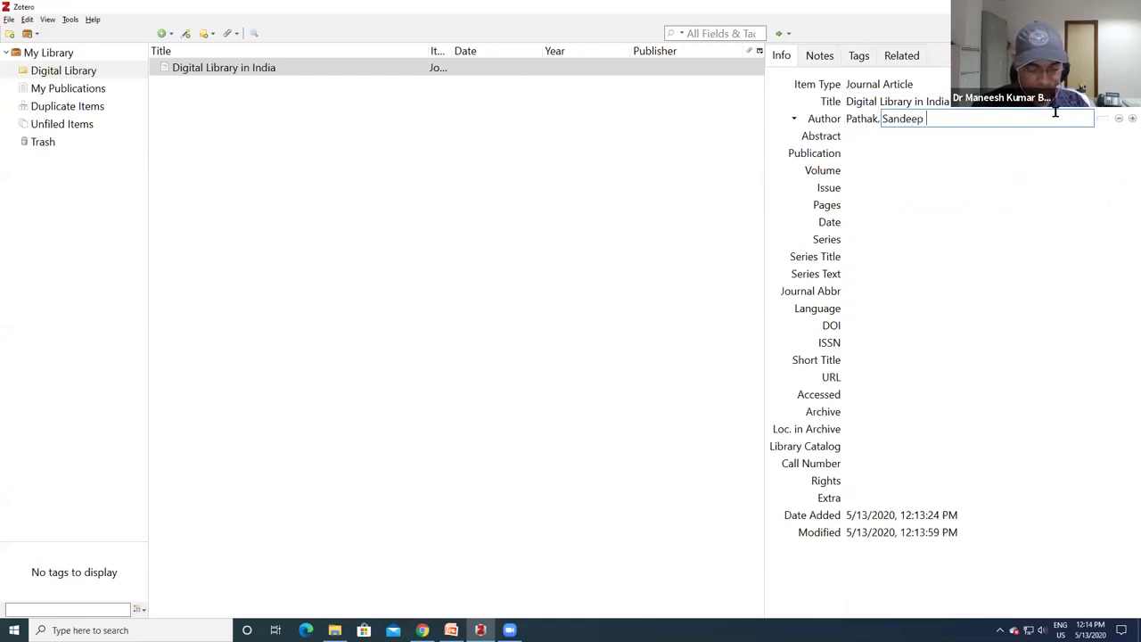
pyautogui.write('Kumar')
pyautogui.click(993, 170)
pyautogui.click(873, 138)
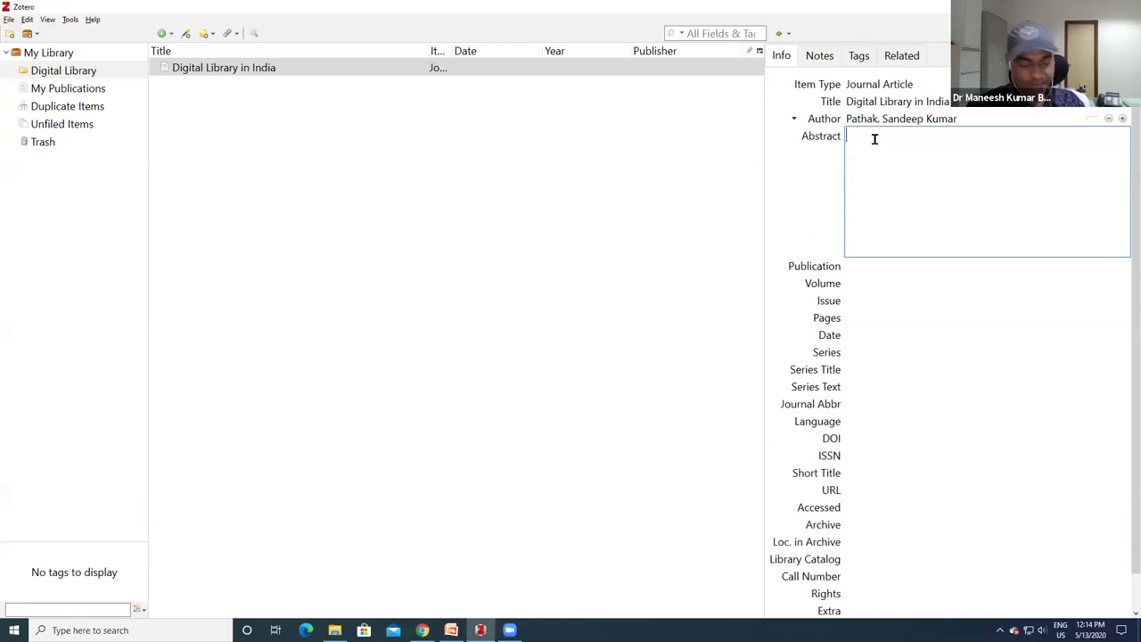
pyautogui.write('Digital')
pyautogui.click(878, 267)
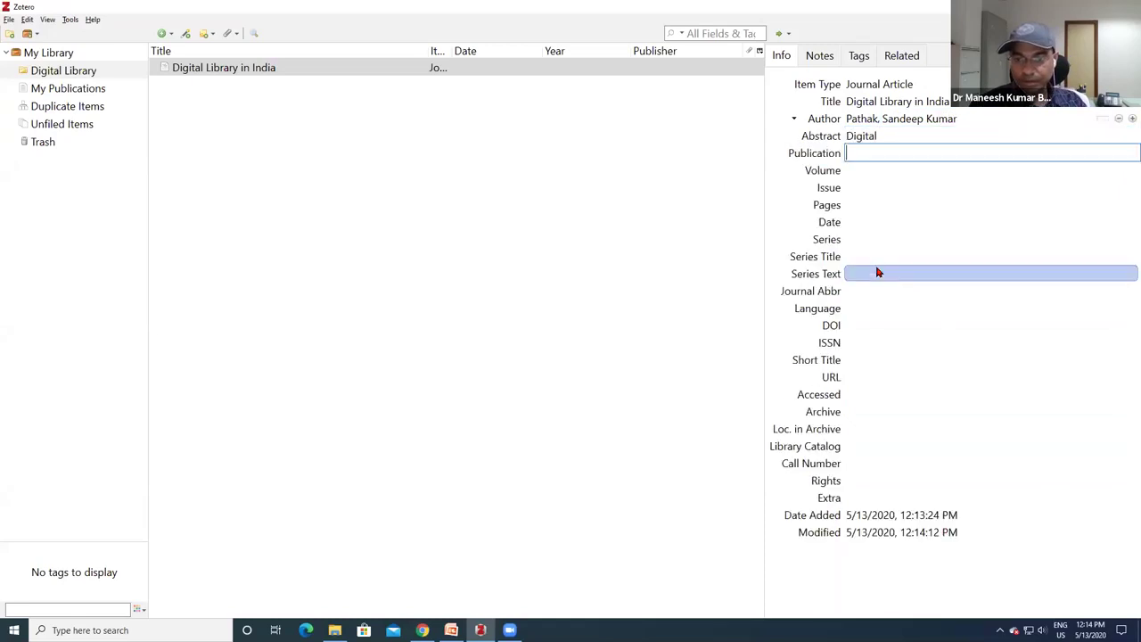
# Step: Fill in volume 25, issue 36, pages 125, date 2019 and ISSN 12563698
pyautogui.click(874, 169)
pyautogui.write('25')
pyautogui.click(879, 183)
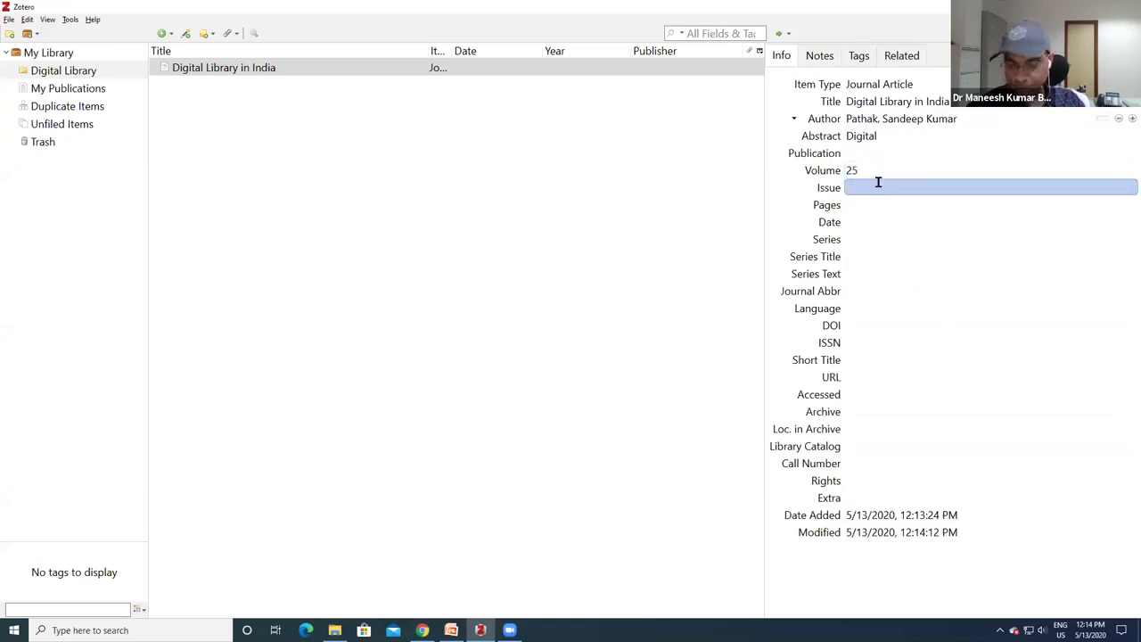
pyautogui.write('36')
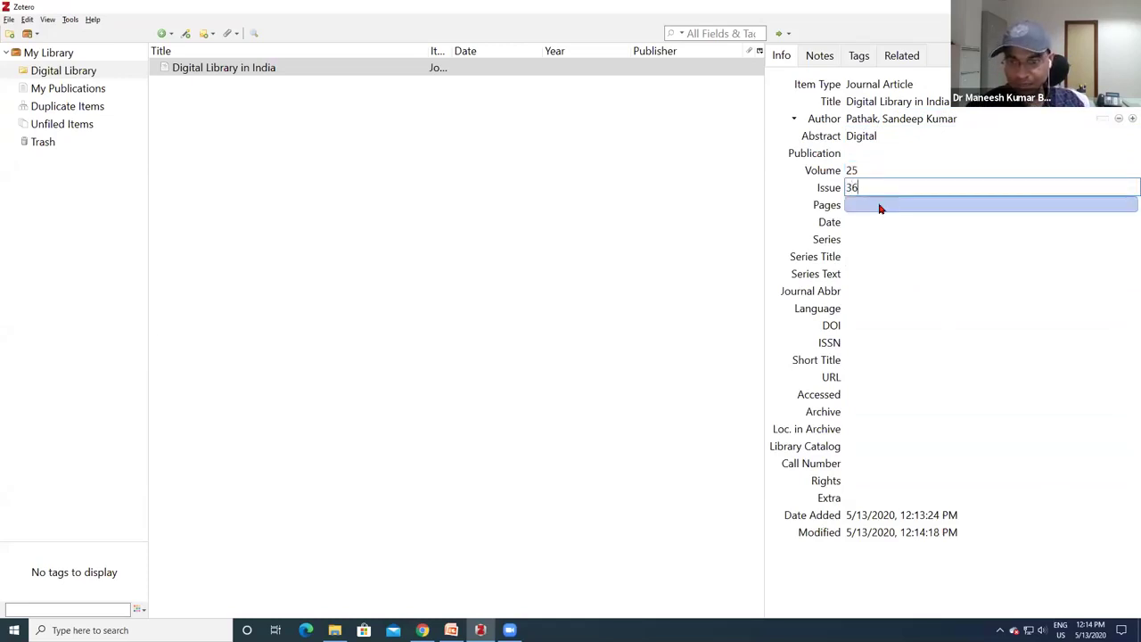
pyautogui.click(878, 206)
pyautogui.write('125')
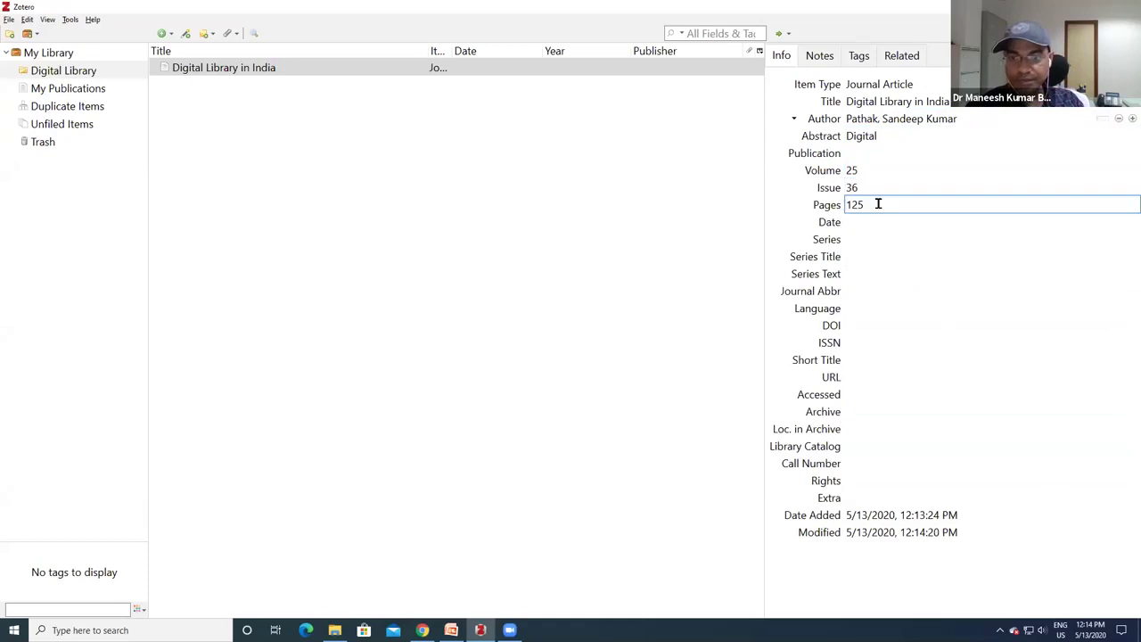
pyautogui.click(879, 223)
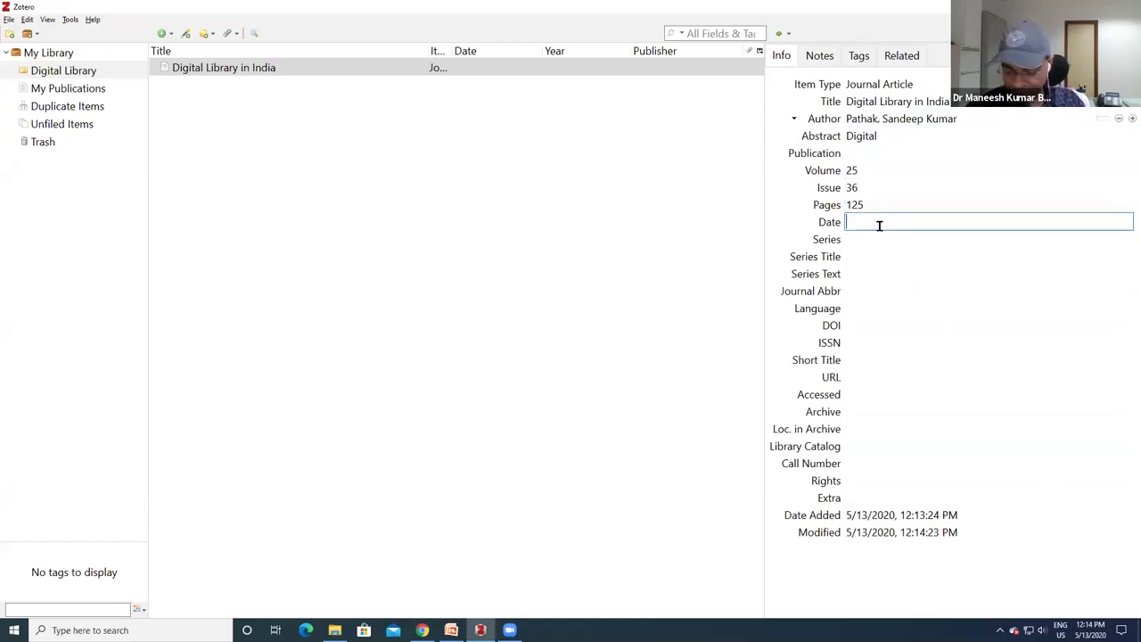
pyautogui.write('2019')
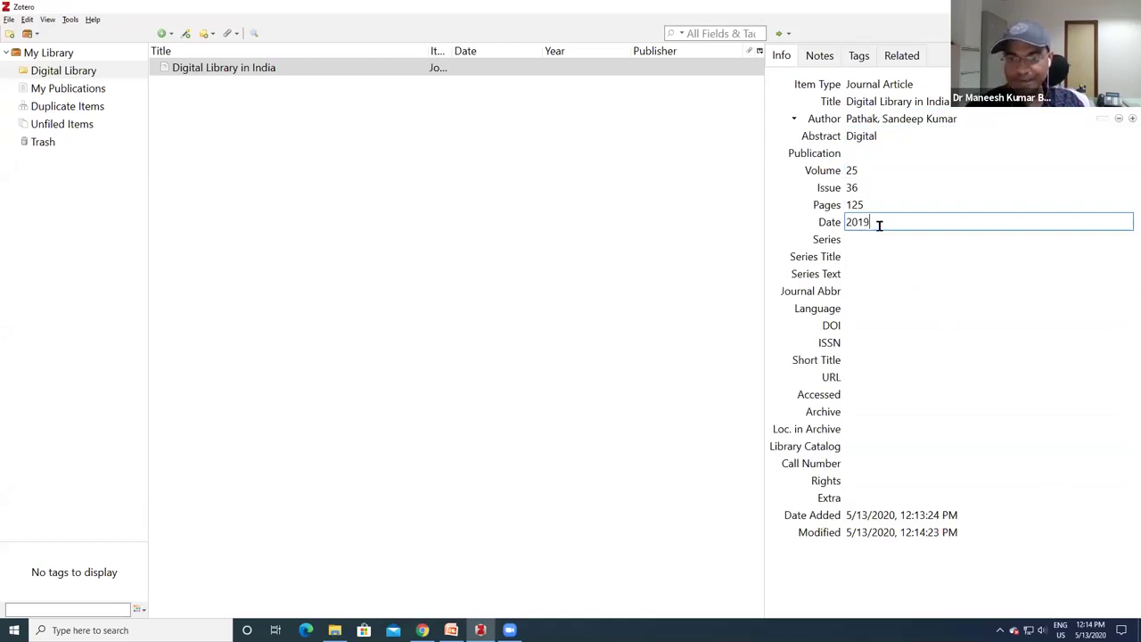
pyautogui.click(895, 344)
pyautogui.write('12563698')
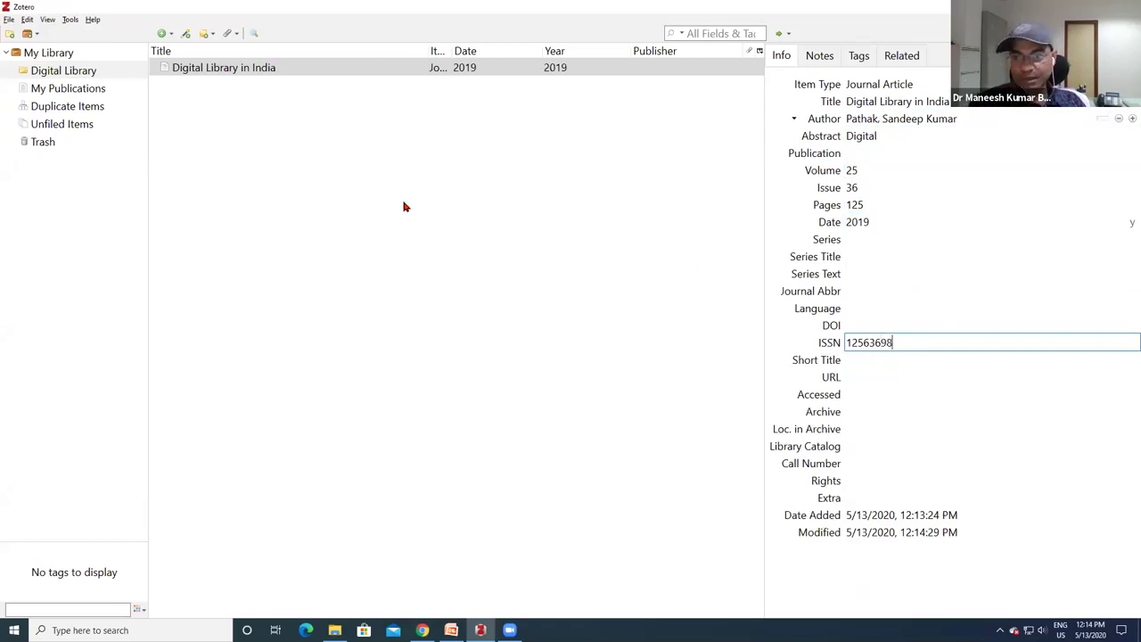
# Step: Add a child note 'This is for over view purpose' to Digital Library in India
pyautogui.click(819, 56)
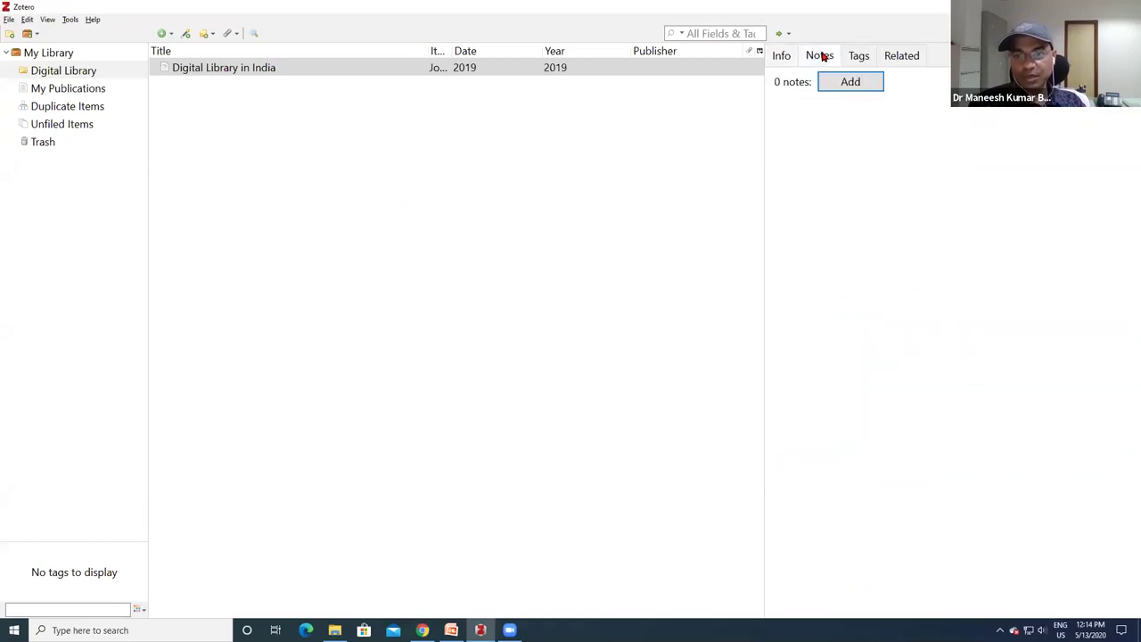
pyautogui.click(664, 73)
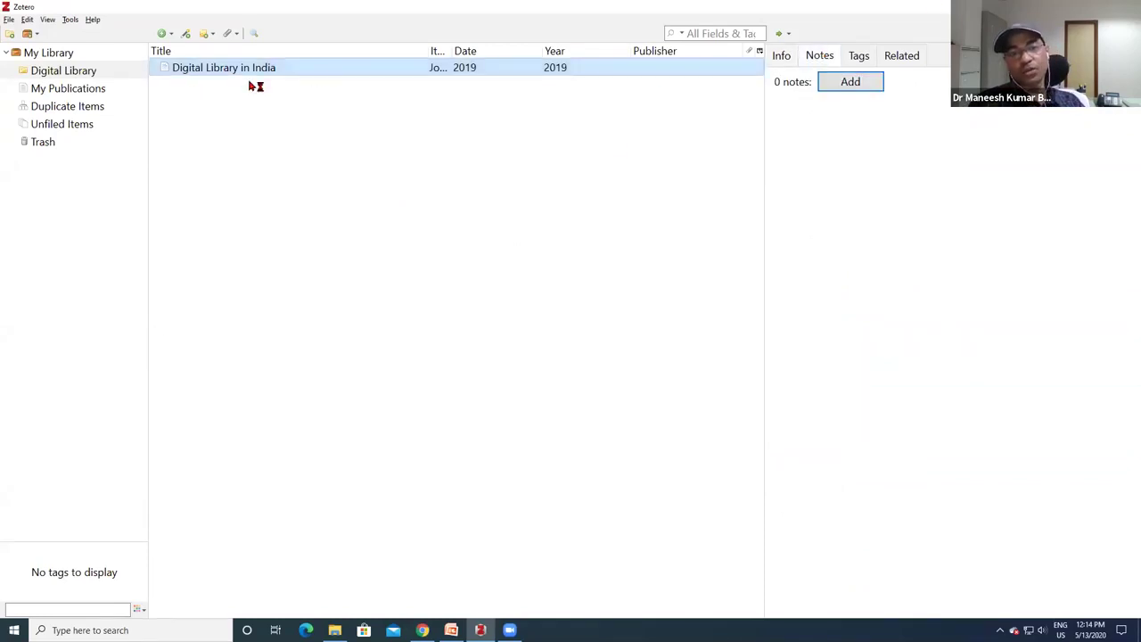
pyautogui.click(851, 81)
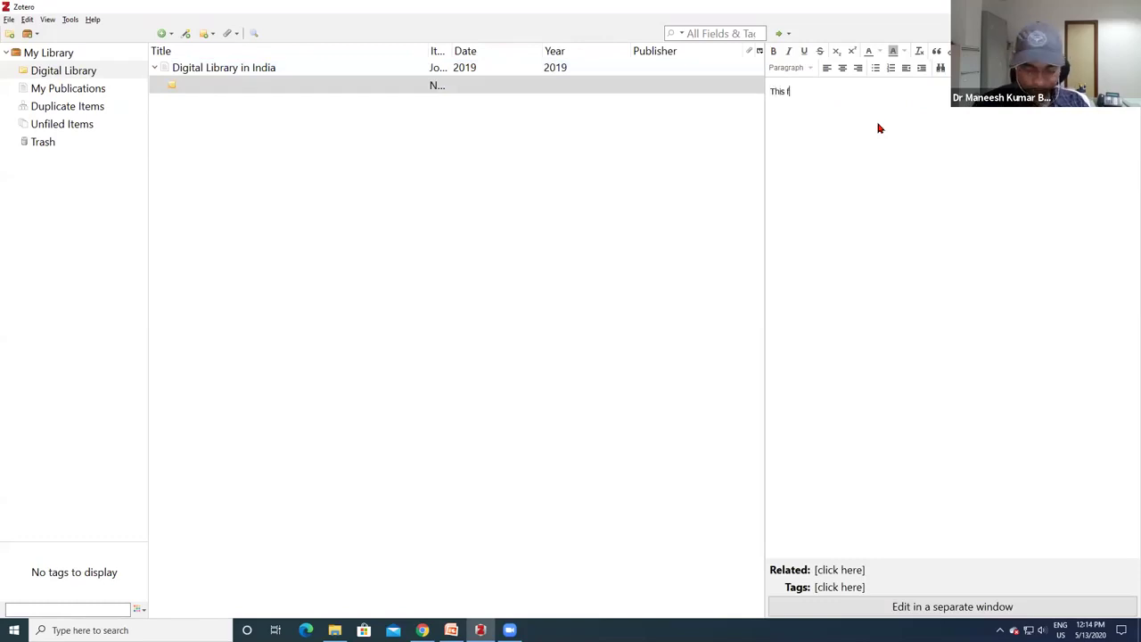
pyautogui.write('This is for')
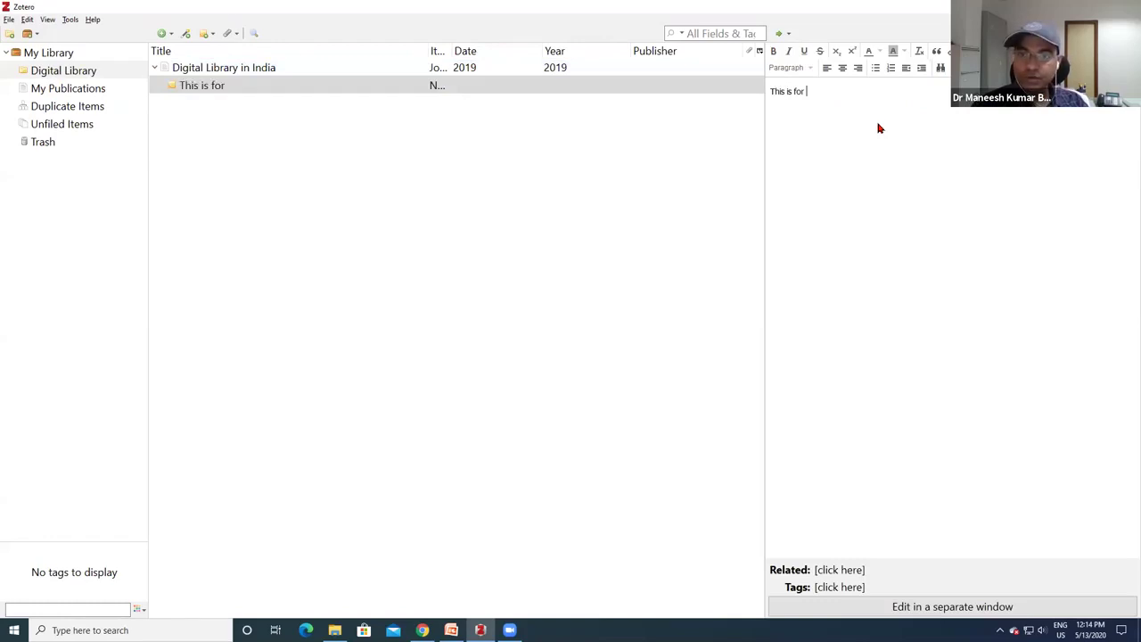
pyautogui.write(' over view p')
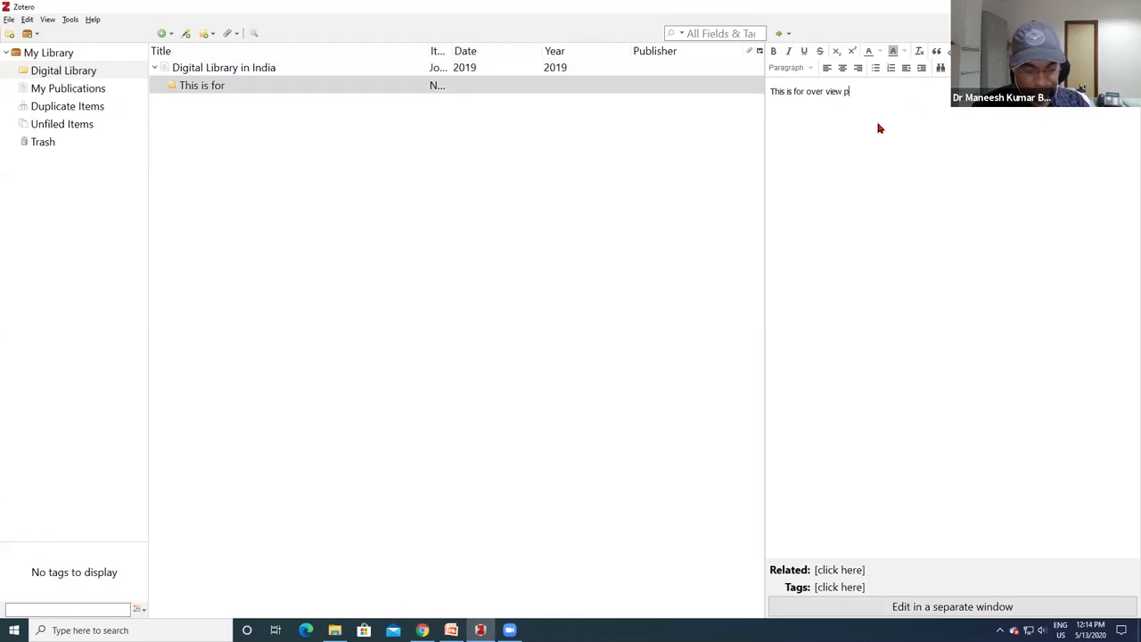
pyautogui.write('urpose')
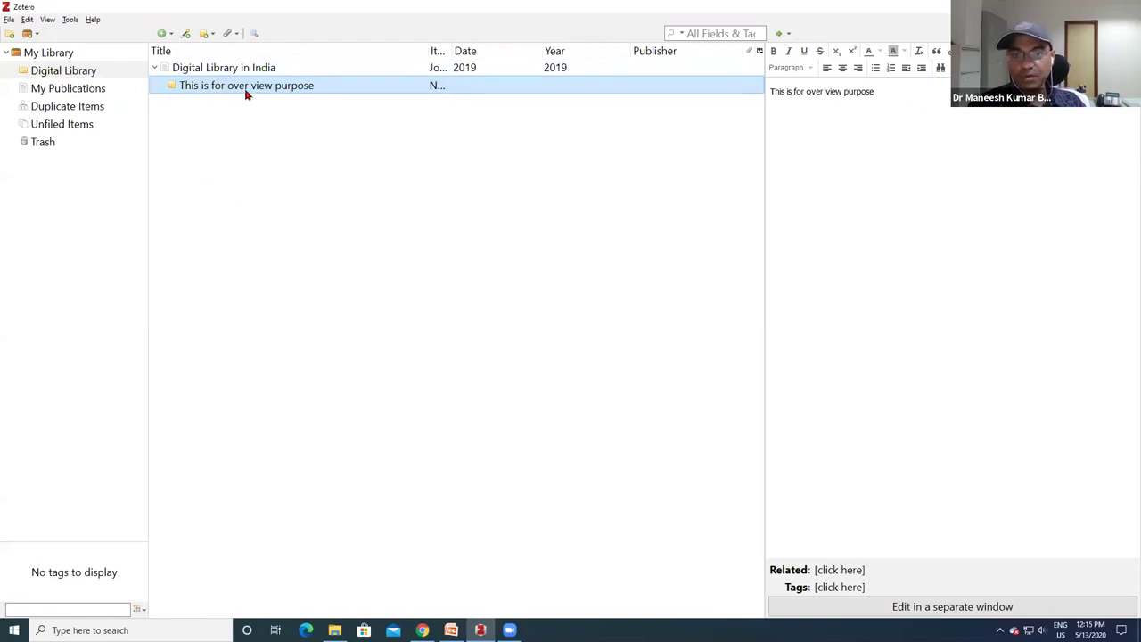
# Step: Add the tags 'Digital Library' and 'Electronic Library' to the Digital Library in India article
pyautogui.click(197, 69)
pyautogui.click(854, 55)
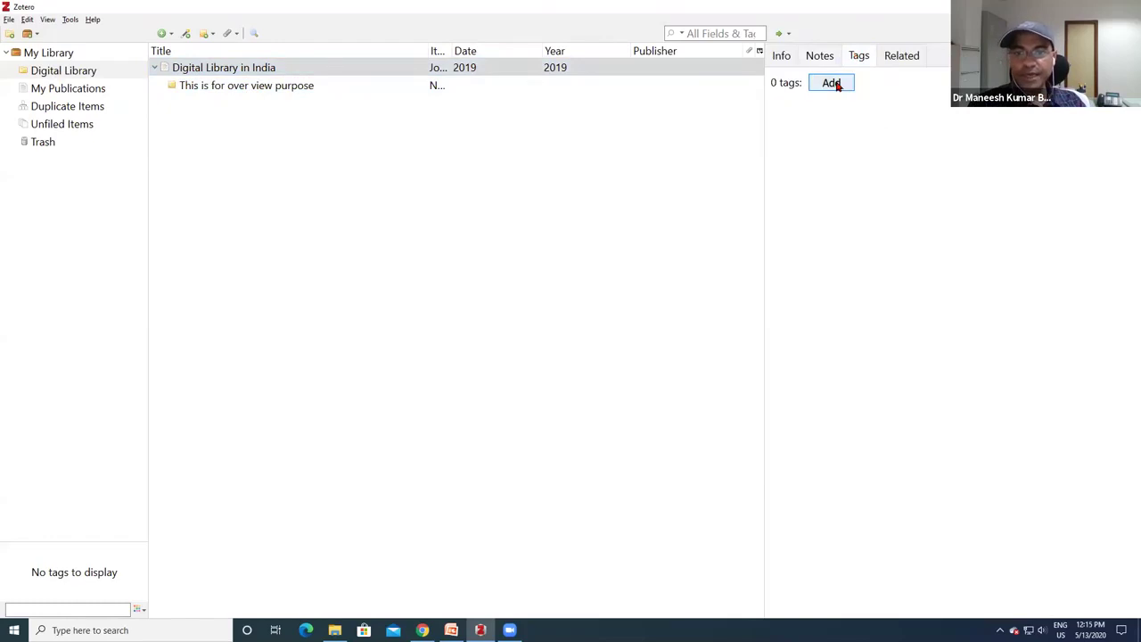
pyautogui.click(831, 83)
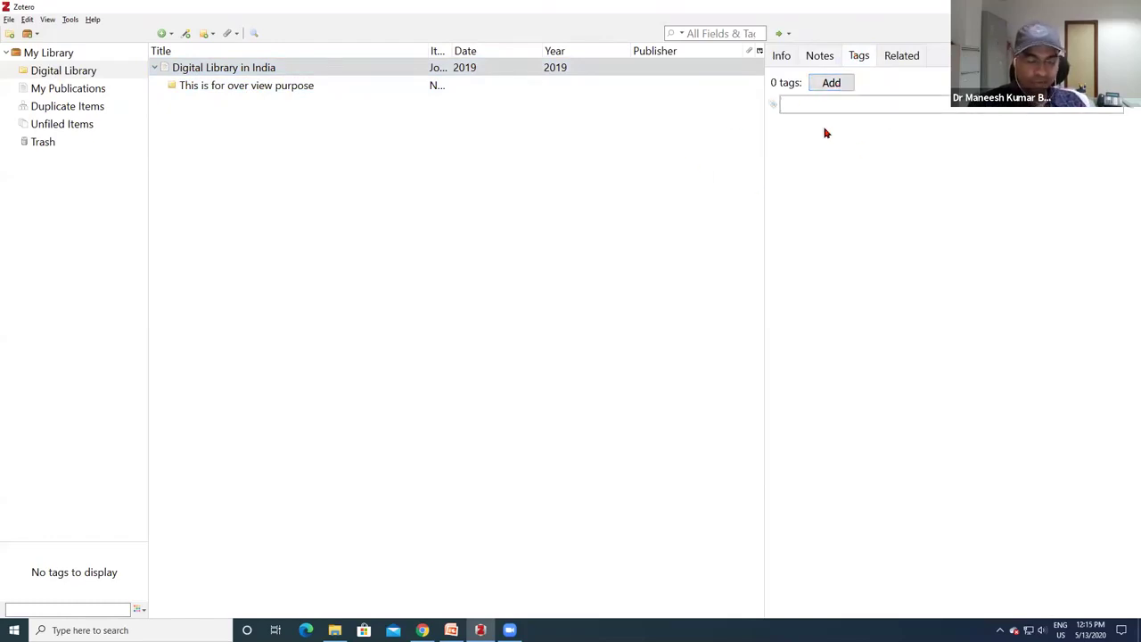
pyautogui.write('Digi')
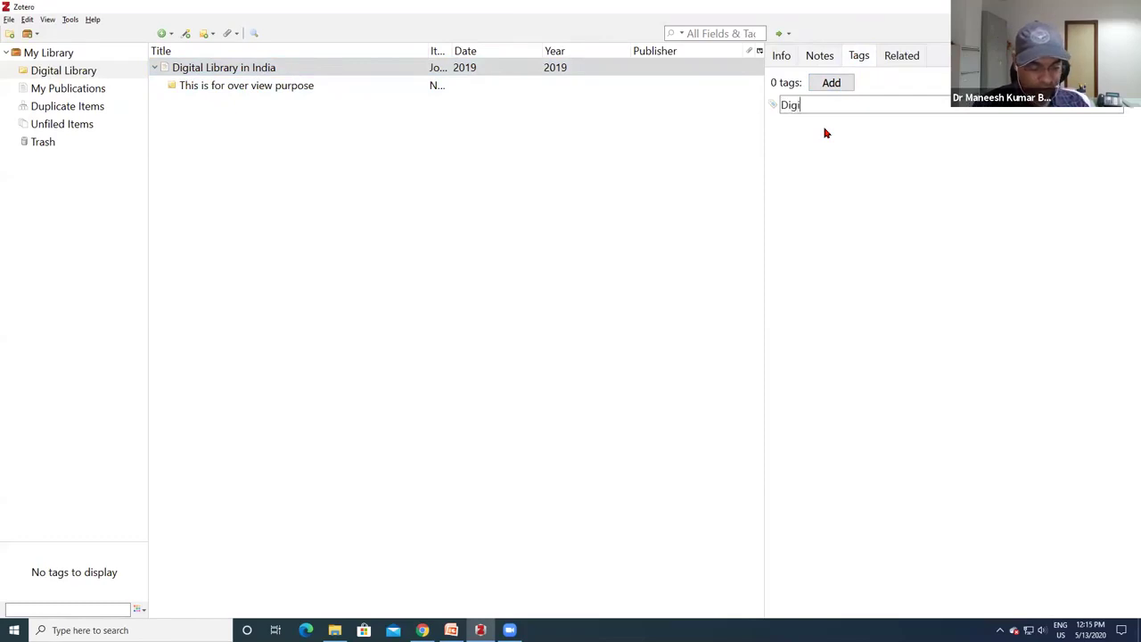
pyautogui.write('tal Library')
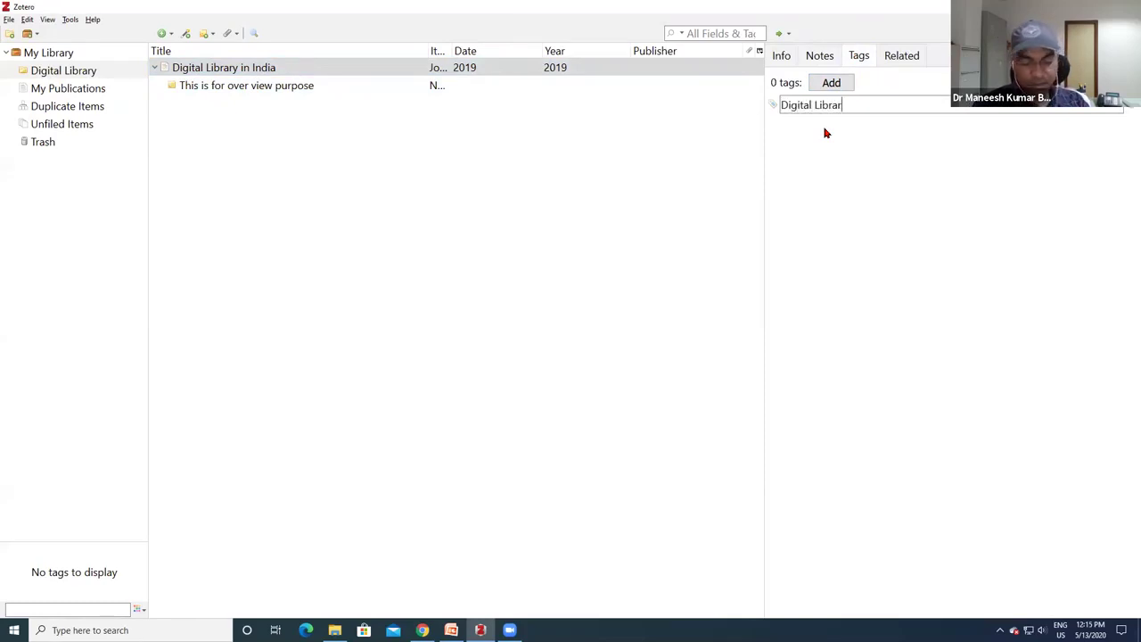
pyautogui.click(831, 82)
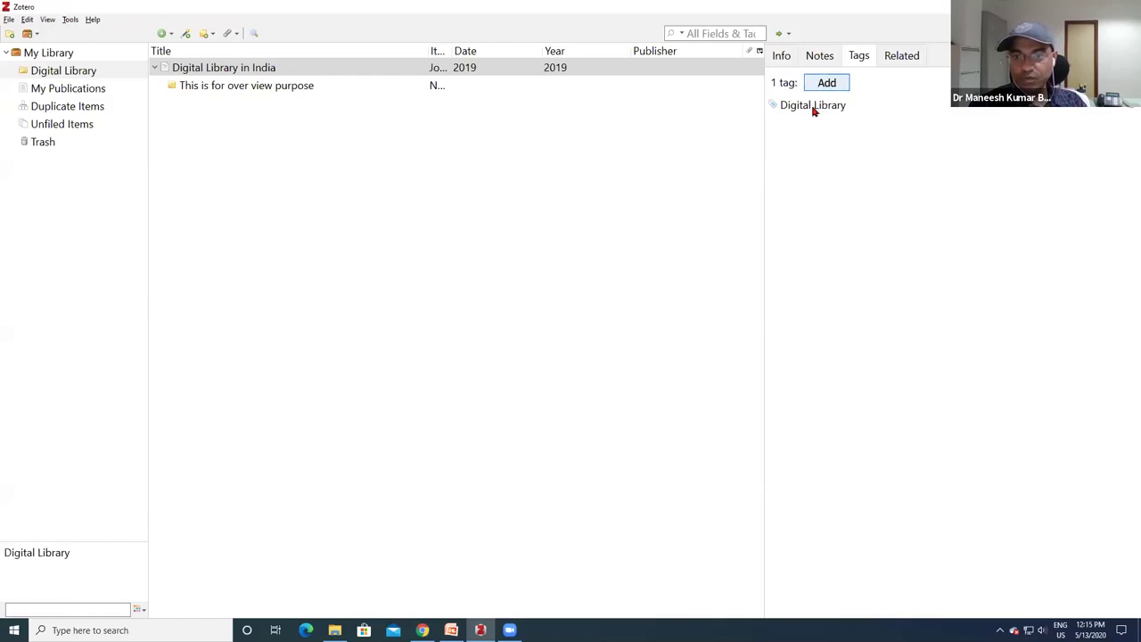
pyautogui.click(830, 83)
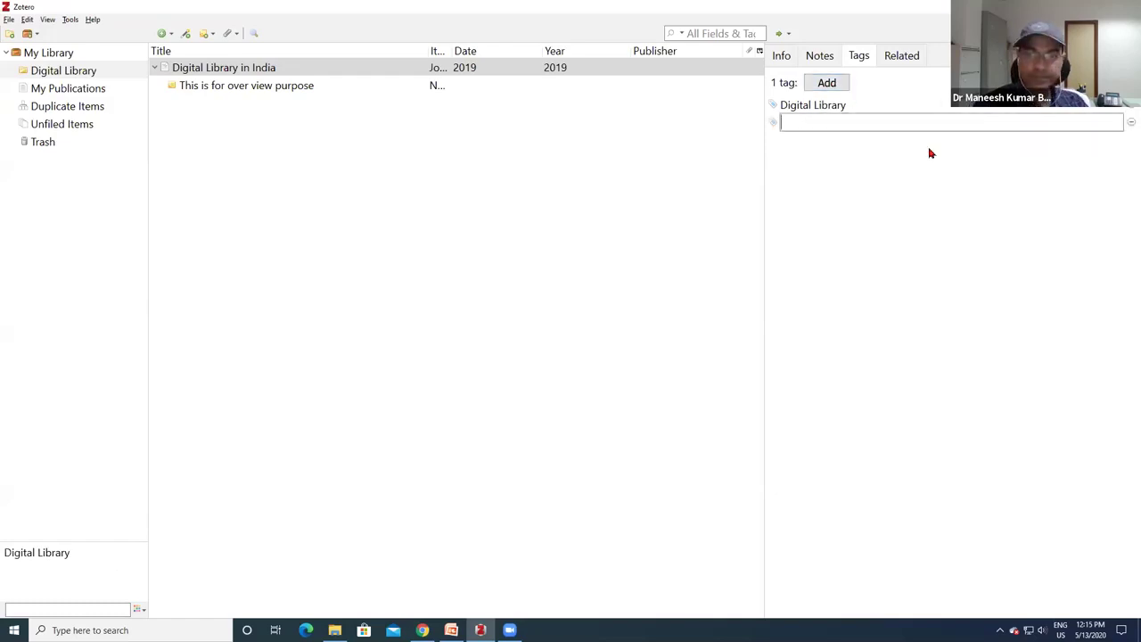
pyautogui.write('Knaoeledg')
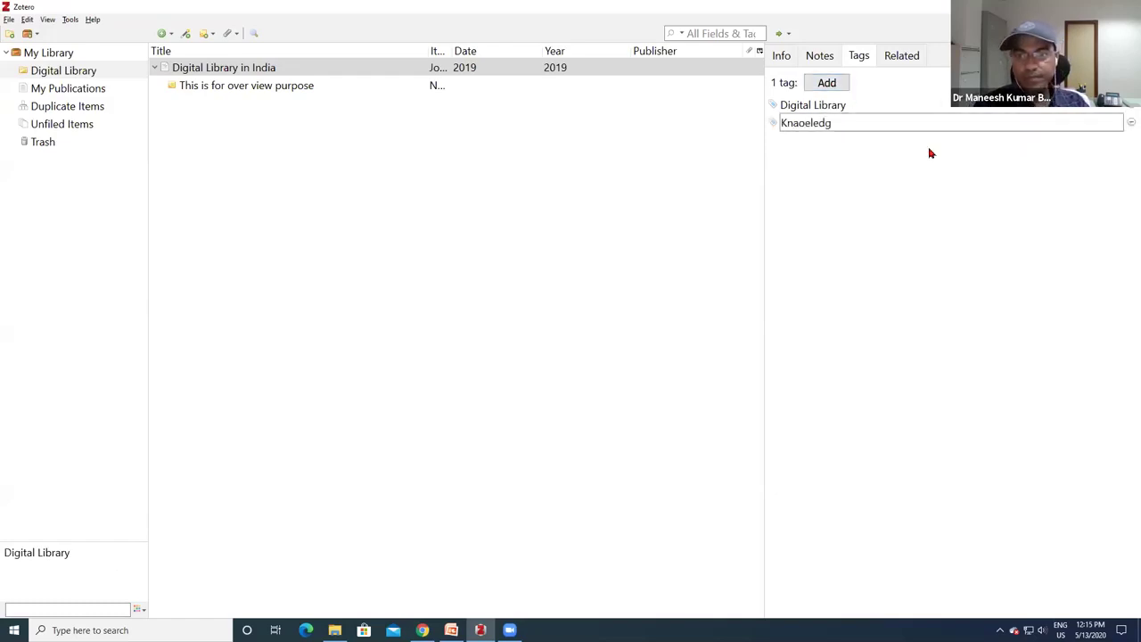
pyautogui.press('BackSpace')
pyautogui.press('BackSpace')
pyautogui.press('BackSpace')
pyautogui.press('BackSpace')
pyautogui.press('BackSpace')
pyautogui.press('BackSpace')
pyautogui.press('BackSpace')
pyautogui.press('BackSpace')
pyautogui.write('Electroni')
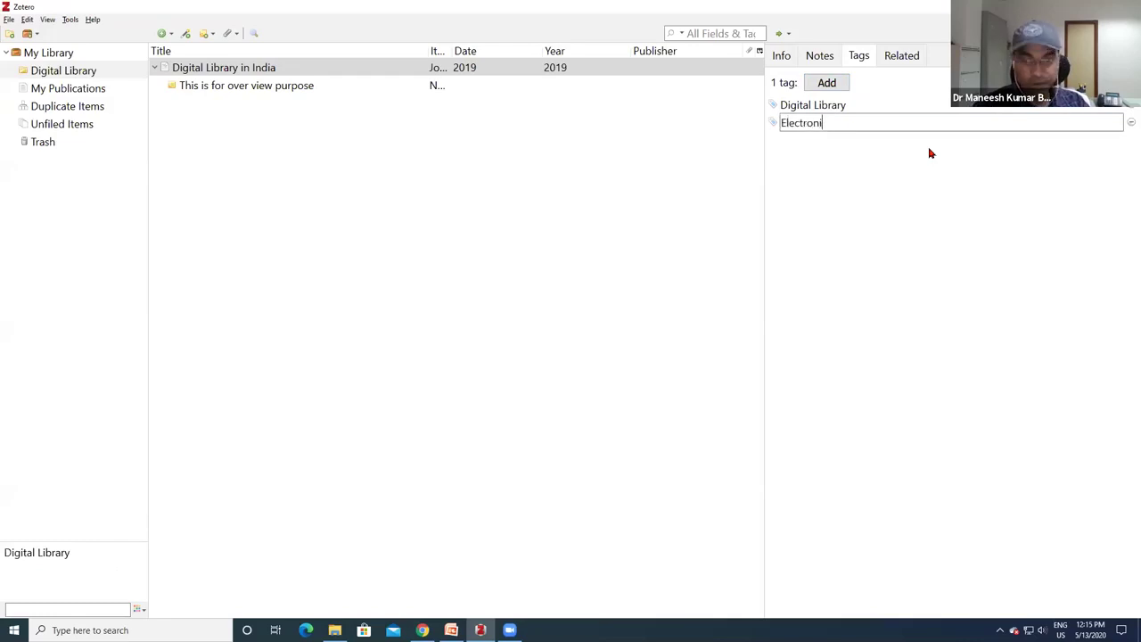
pyautogui.write('c Library')
pyautogui.press('Return')
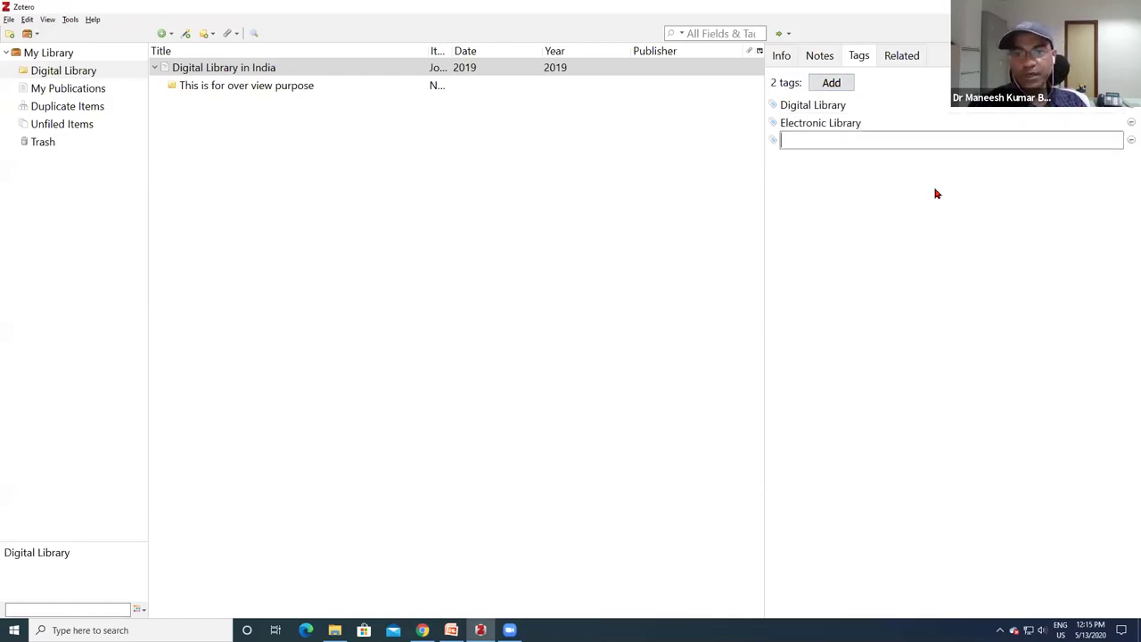
# Step: Open the Related items chooser and cancel, leaving 0 related items, then show the desktop
pyautogui.click(909, 61)
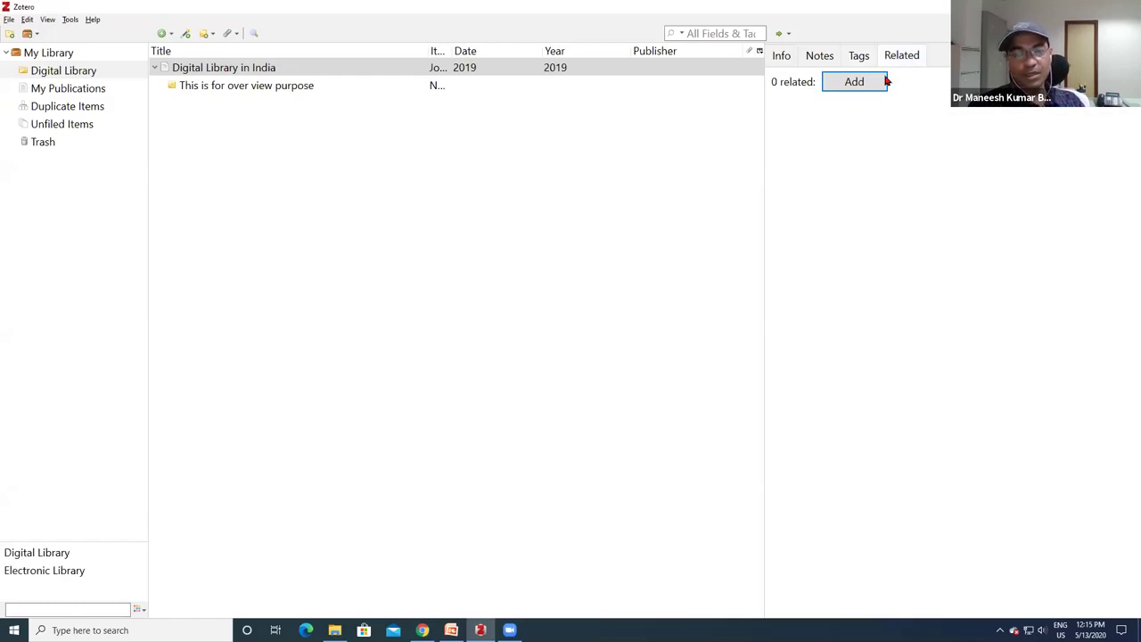
pyautogui.click(875, 82)
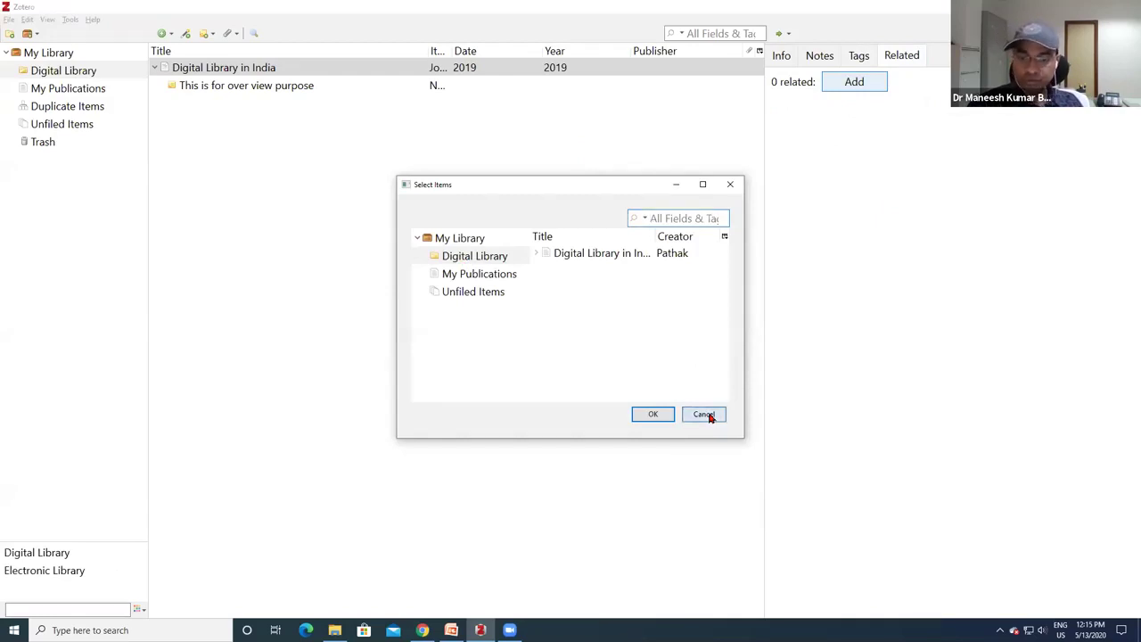
pyautogui.click(704, 414)
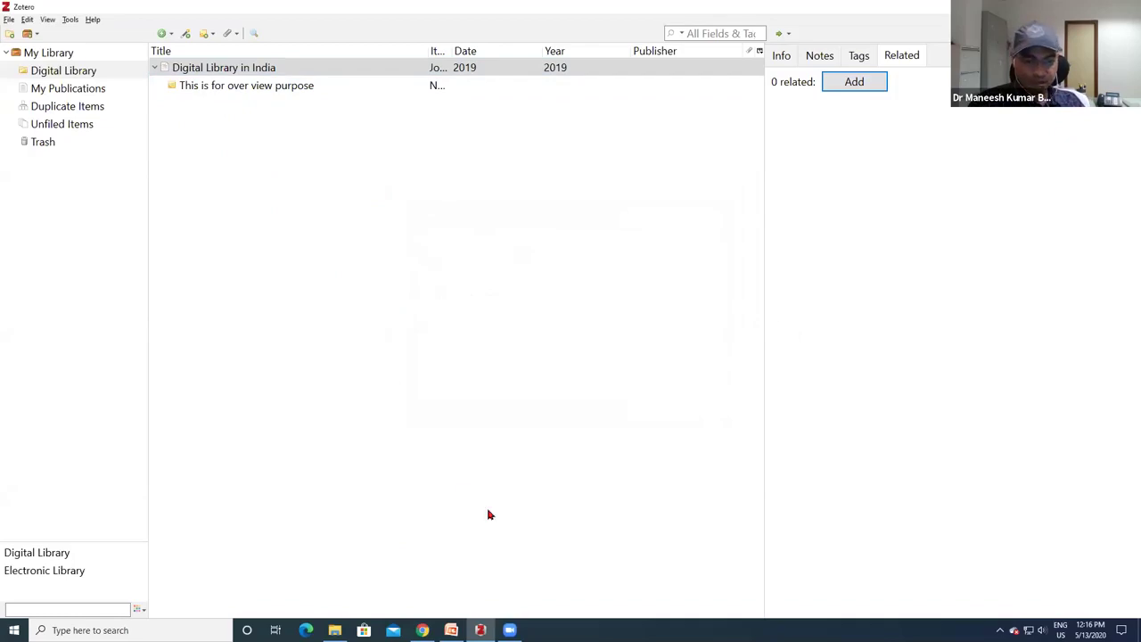
pyautogui.press('super+d')
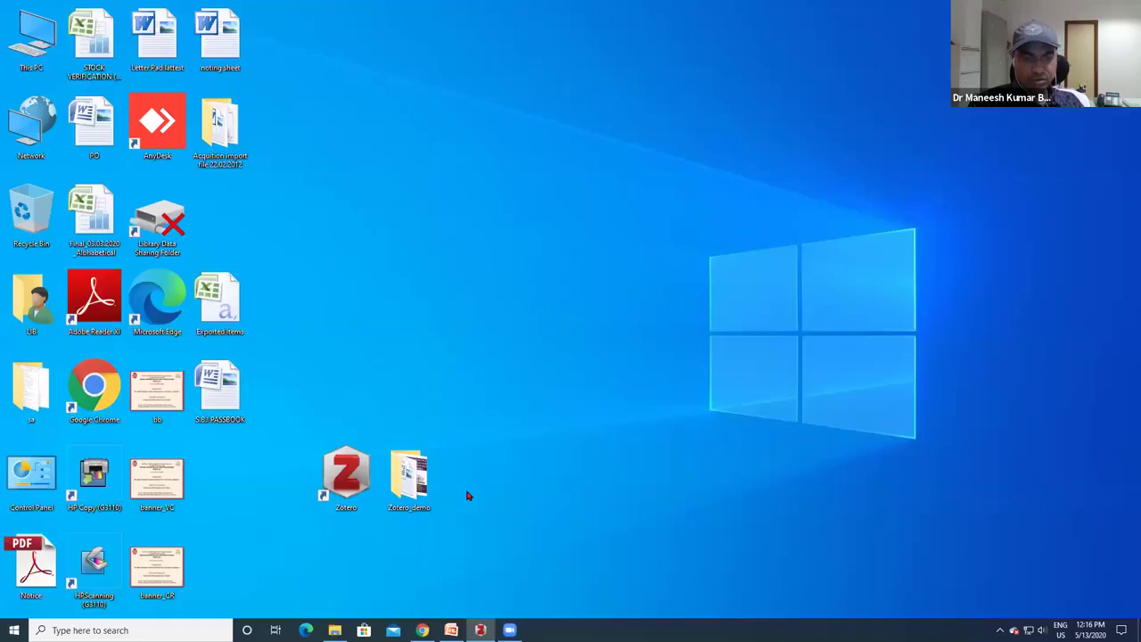
pyautogui.hotkey('alt', 'Tab')
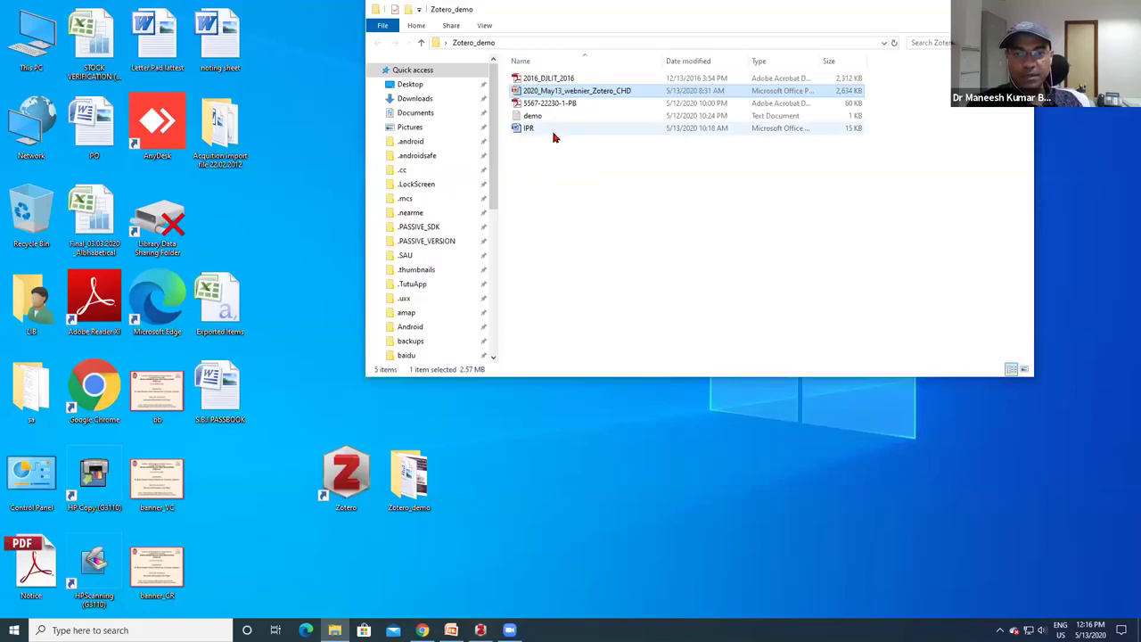
pyautogui.doubleClick(537, 117)
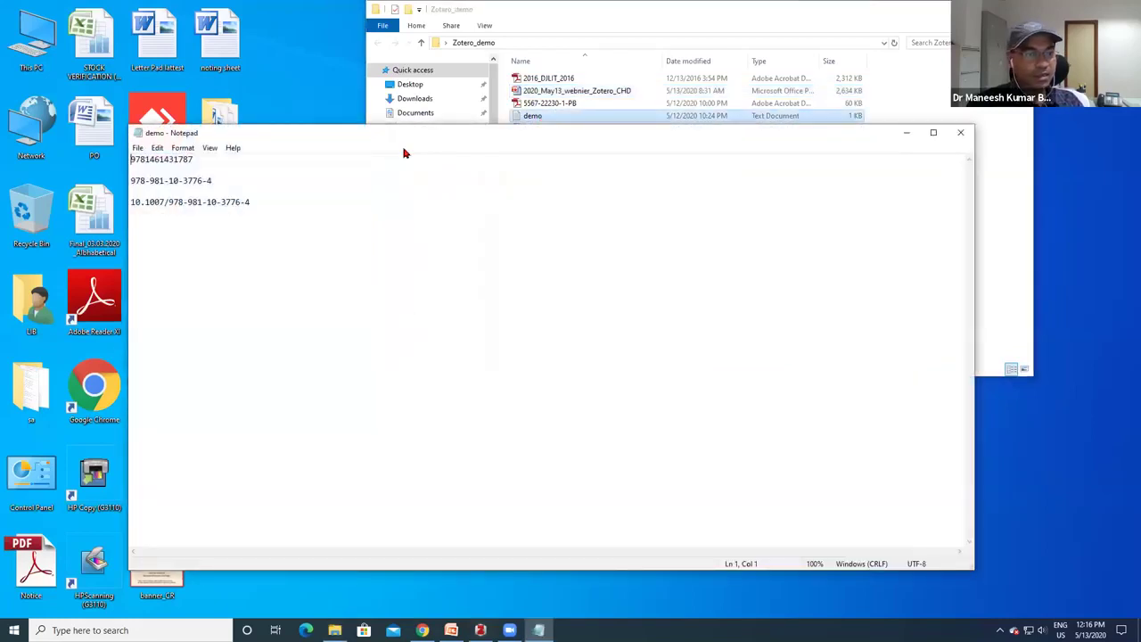
pyautogui.moveTo(213, 181); pyautogui.dragTo(129, 182)
pyautogui.hotkey('ctrl', 'c')
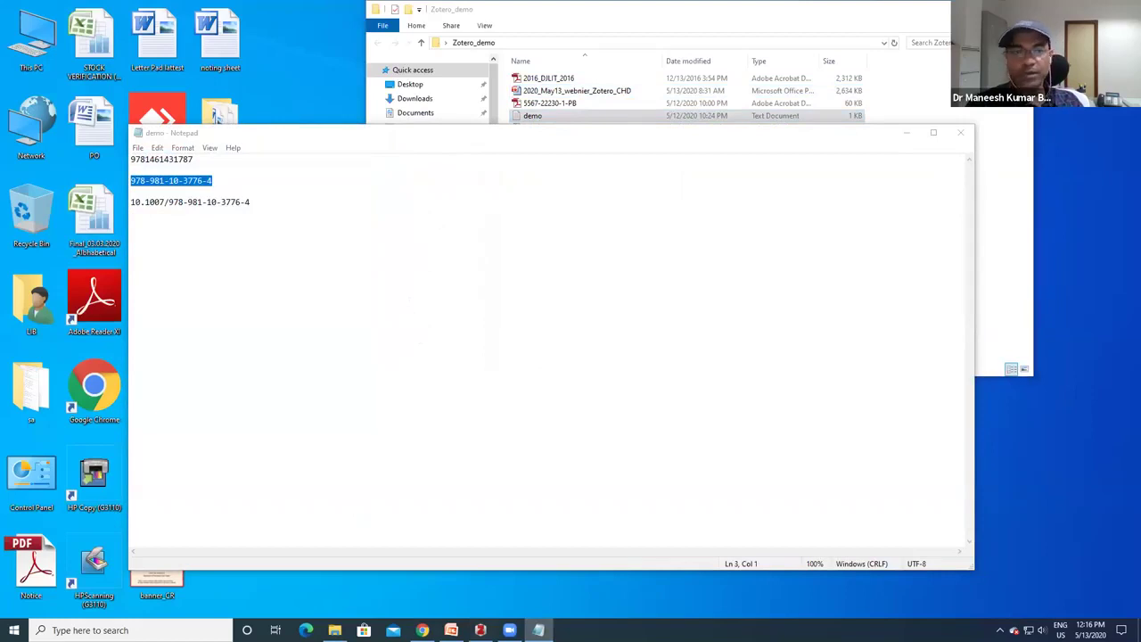
# Step: Clear the folder window away, bring Notepad back, and switch to the Zotero library
pyautogui.click(905, 134)
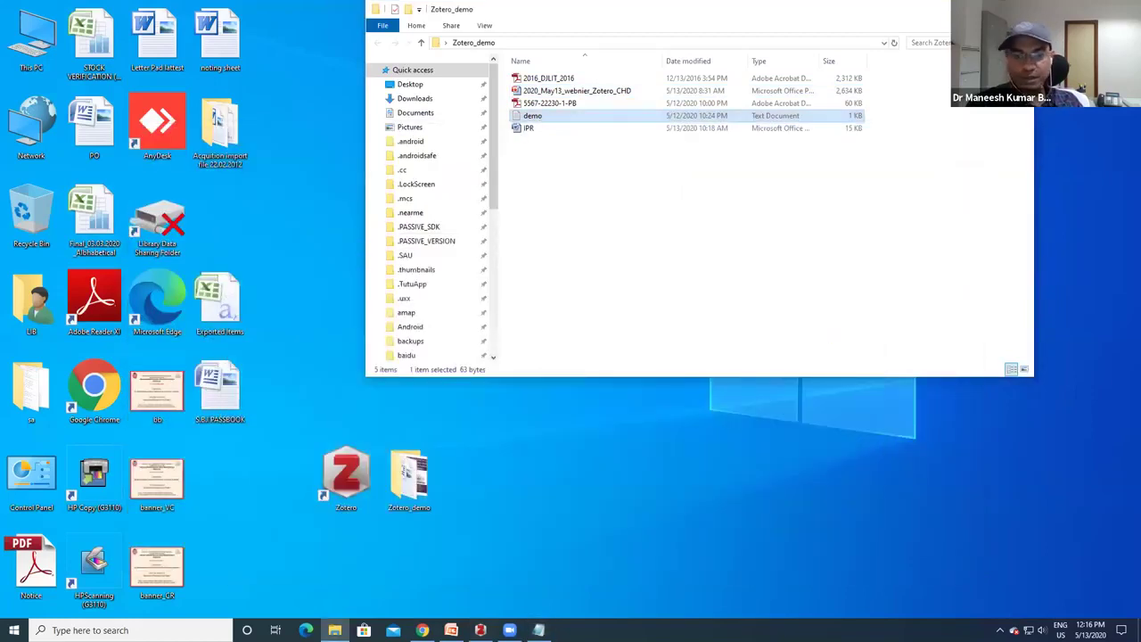
pyautogui.press('super+d')
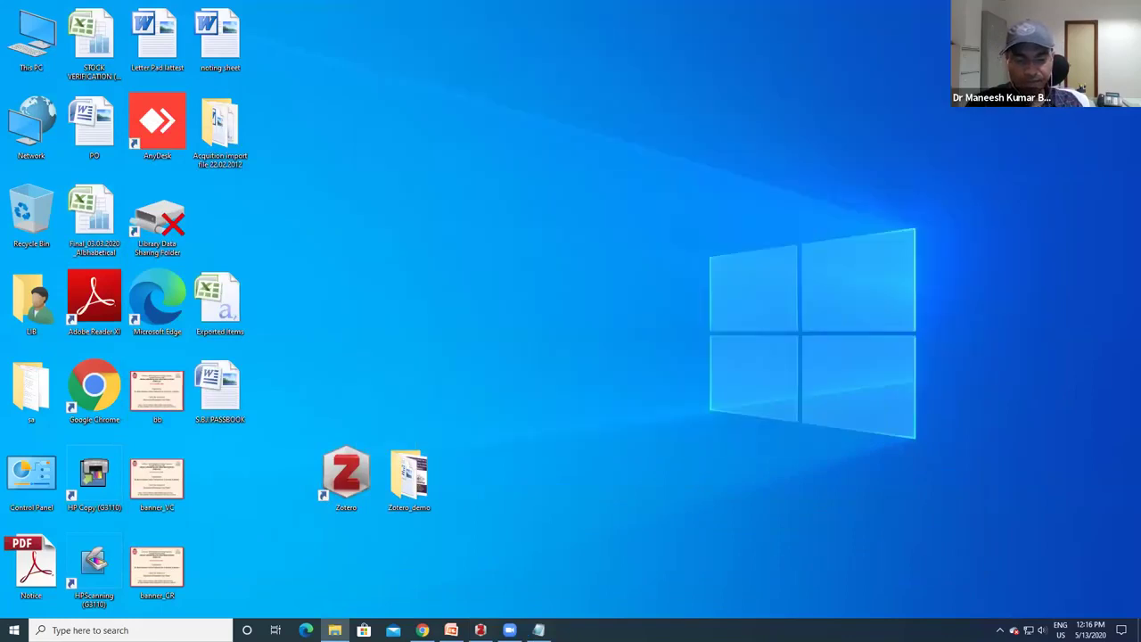
pyautogui.hotkey('alt', 'Tab')
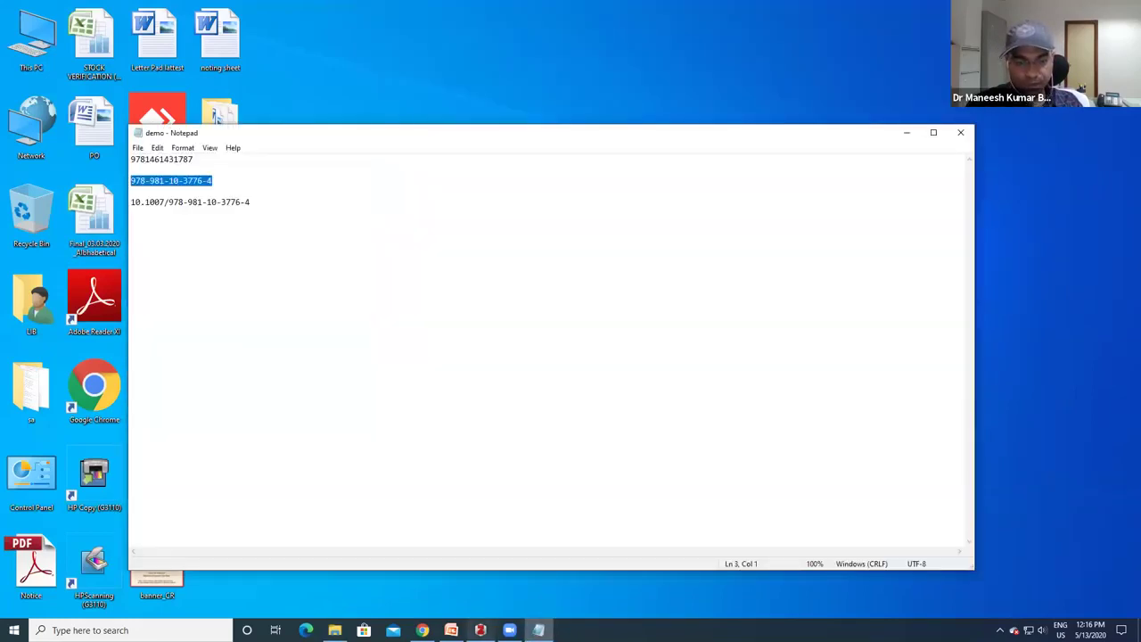
pyautogui.click(480, 630)
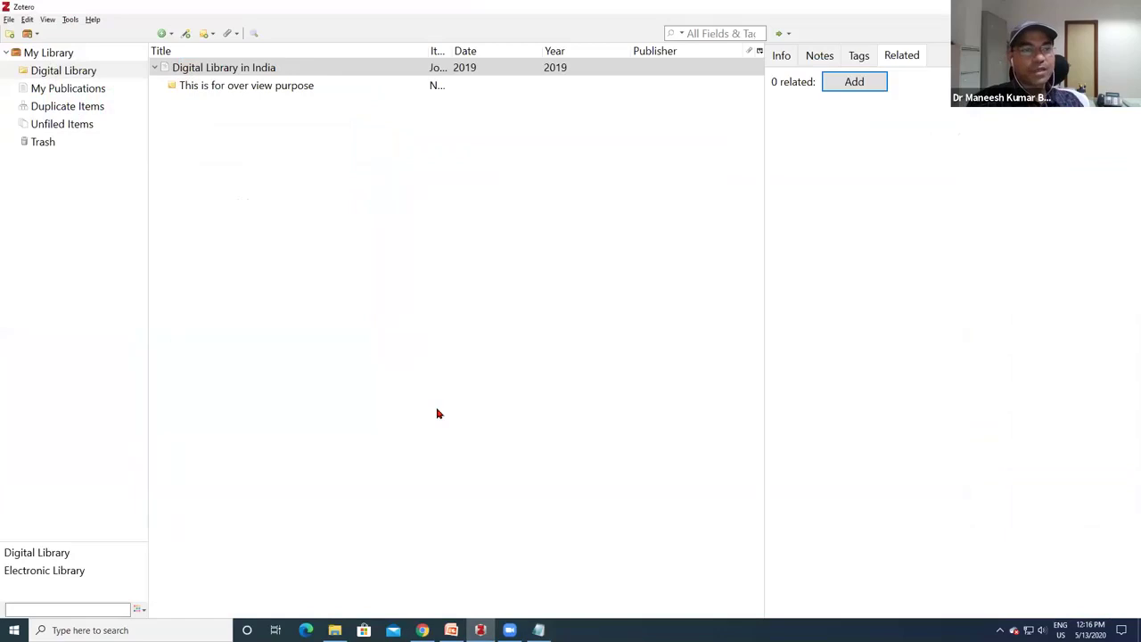
pyautogui.click(185, 34)
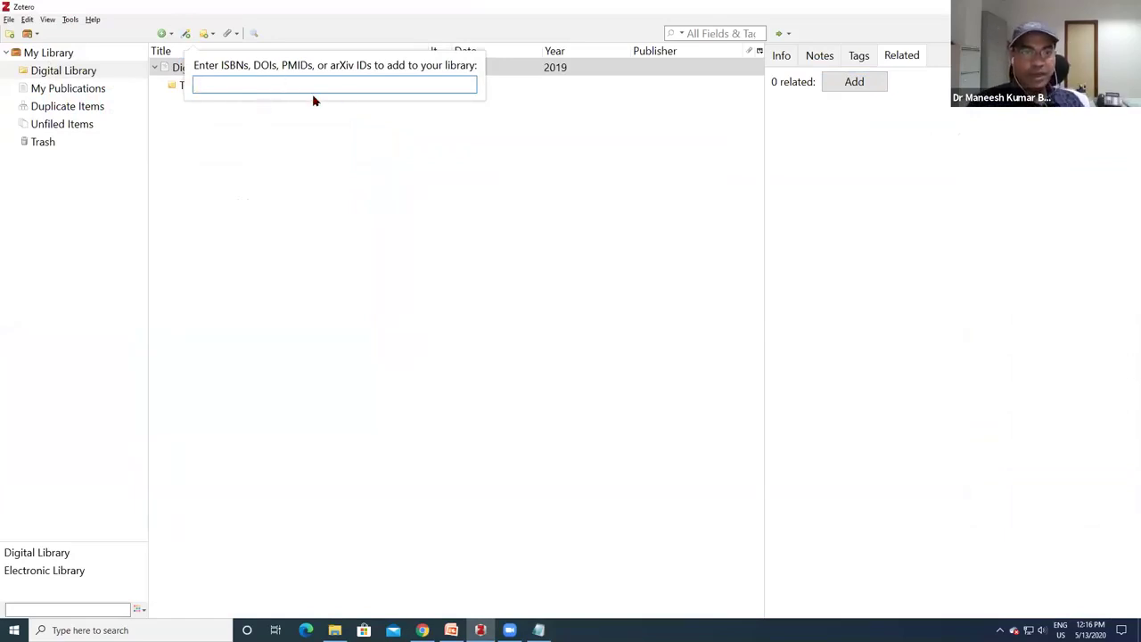
pyautogui.hotkey('ctrl', 'v')
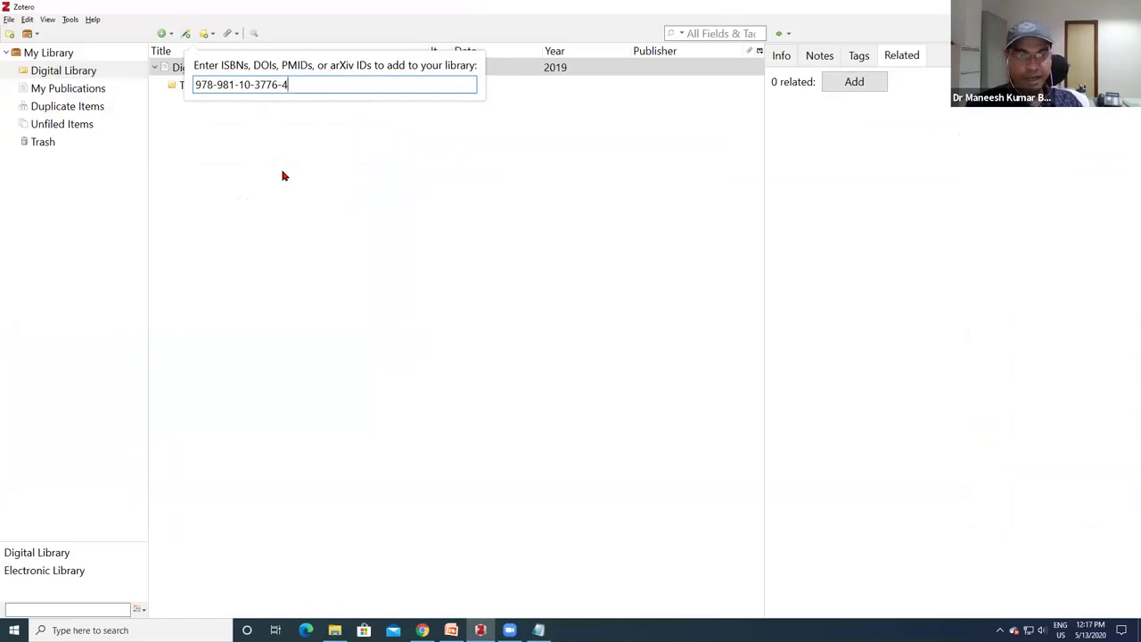
pyautogui.press('Return')
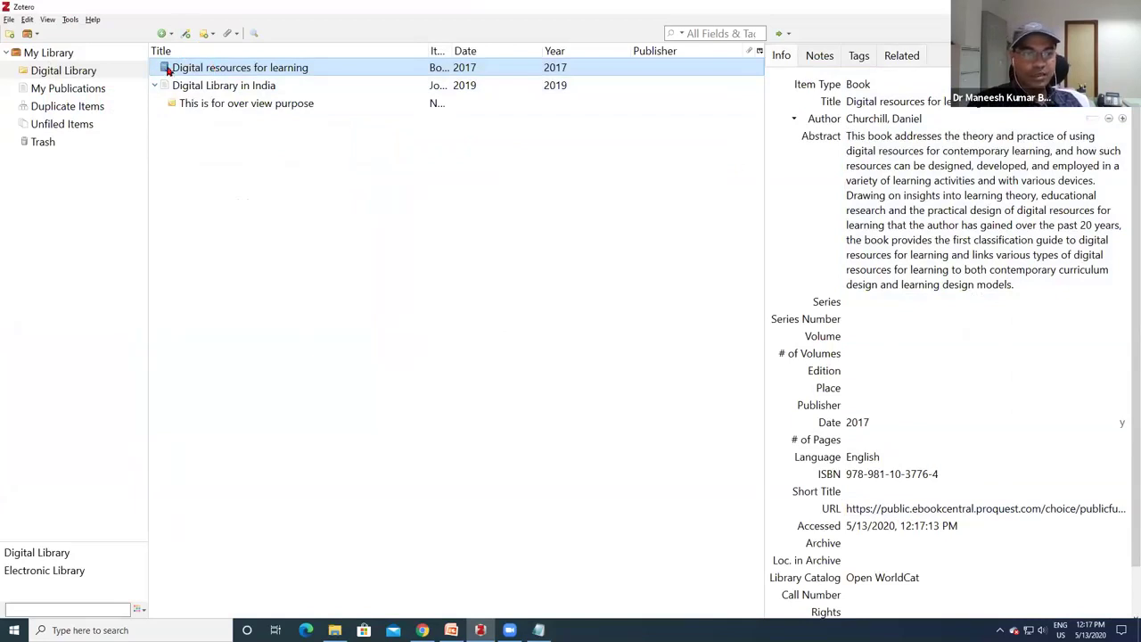
# Step: Convert the book title to Title Case, then revert it to sentence case
pyautogui.moveTo(164, 68); pyautogui.dragTo(866, 86)
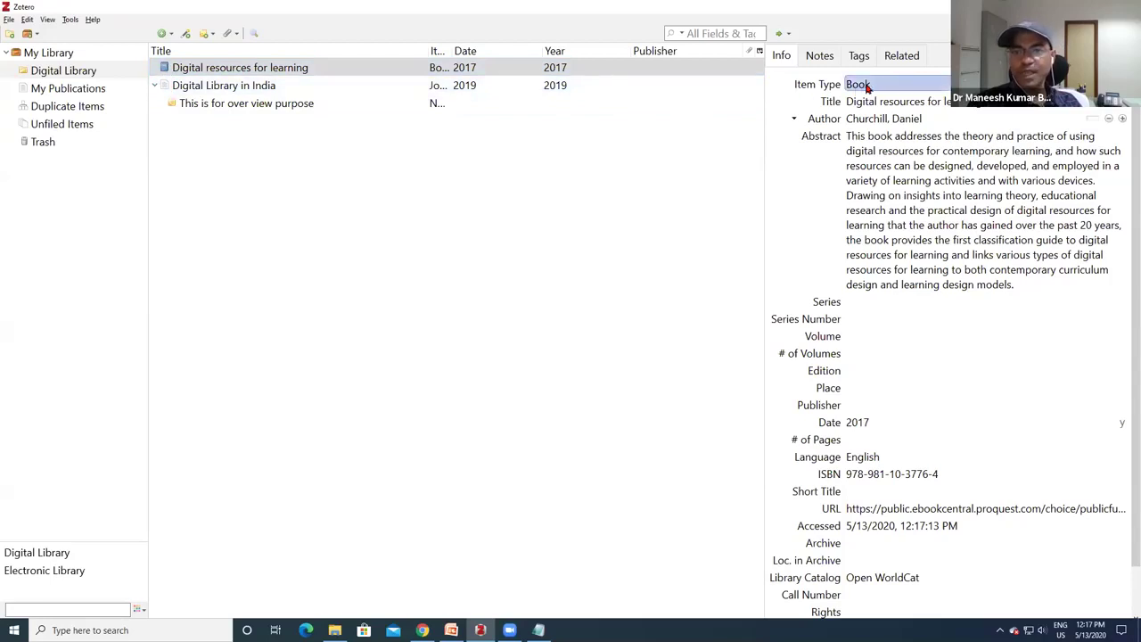
pyautogui.click(876, 100)
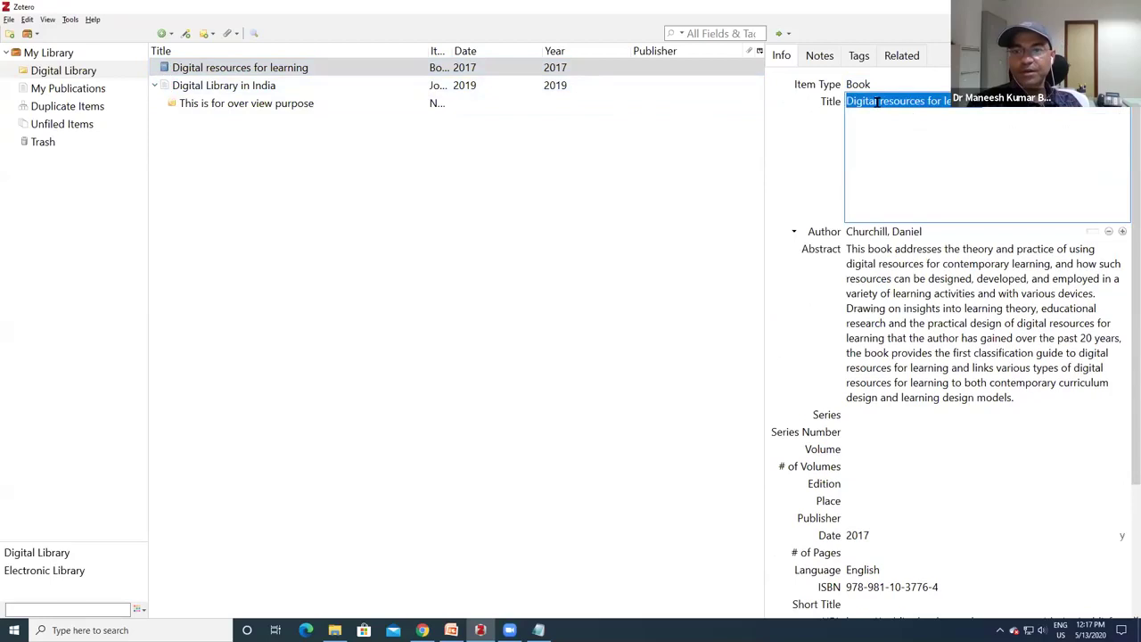
pyautogui.click(1010, 114)
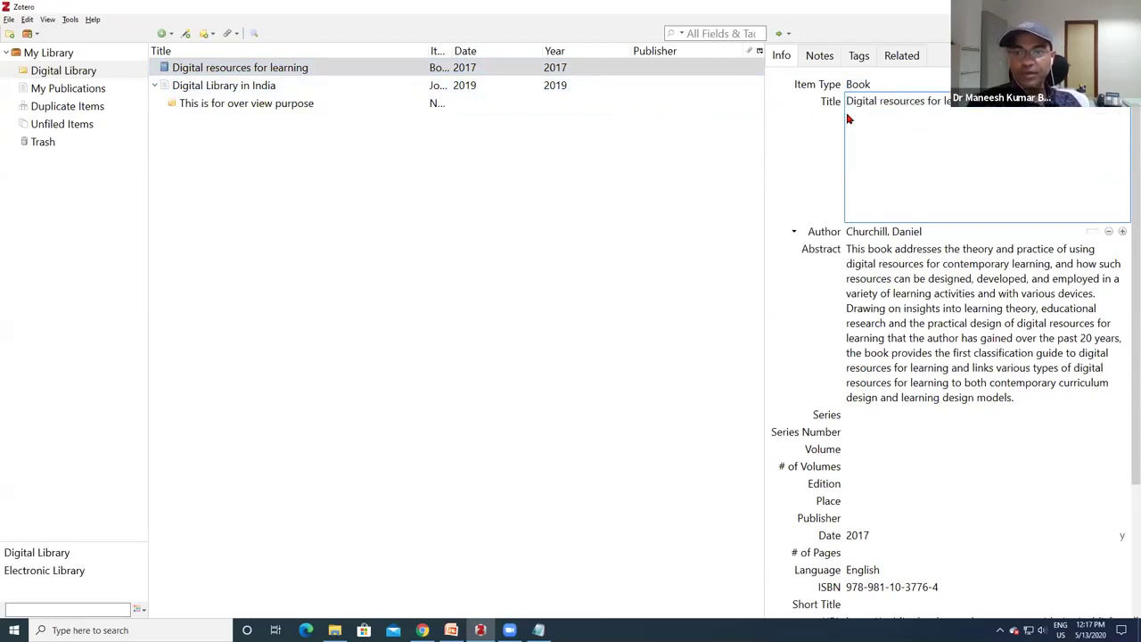
pyautogui.click(943, 203)
pyautogui.click(930, 105)
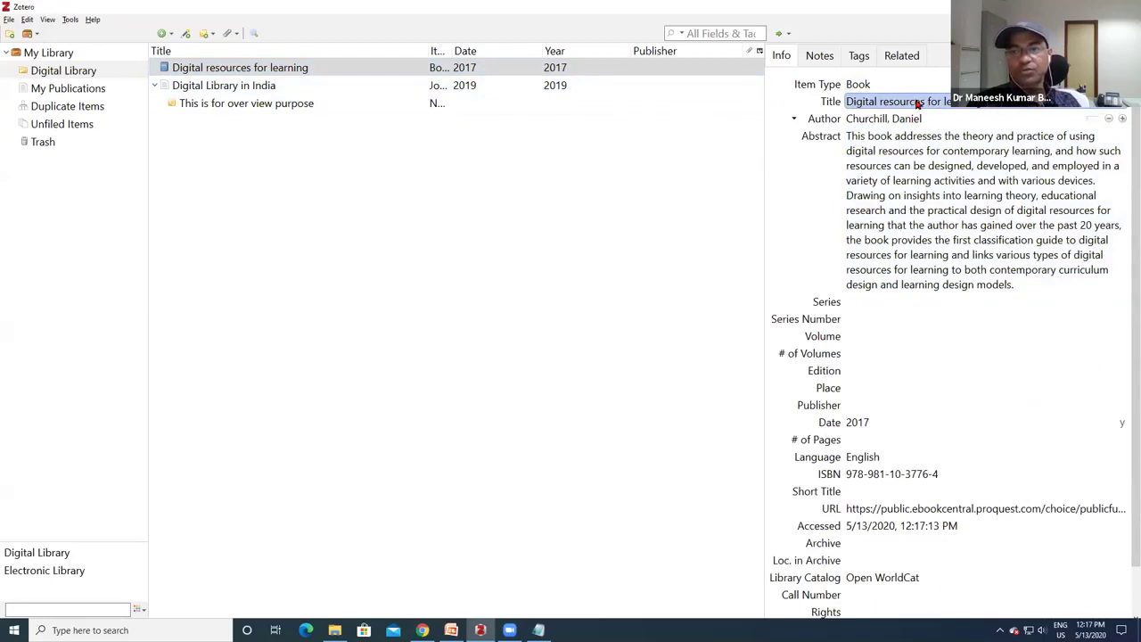
pyautogui.rightClick(917, 104)
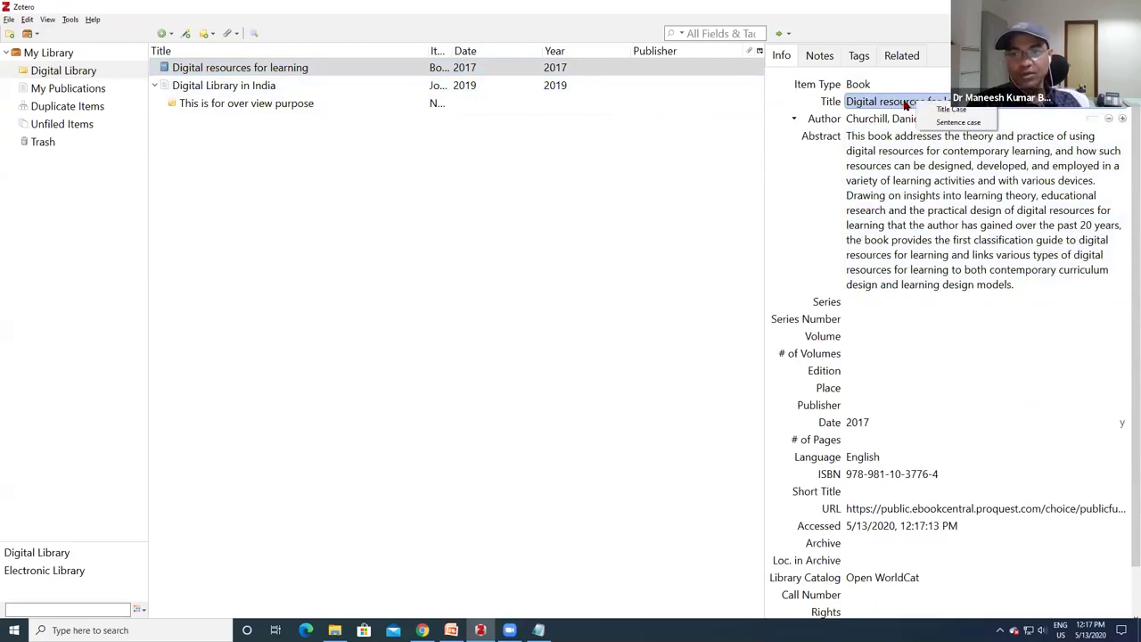
pyautogui.click(952, 109)
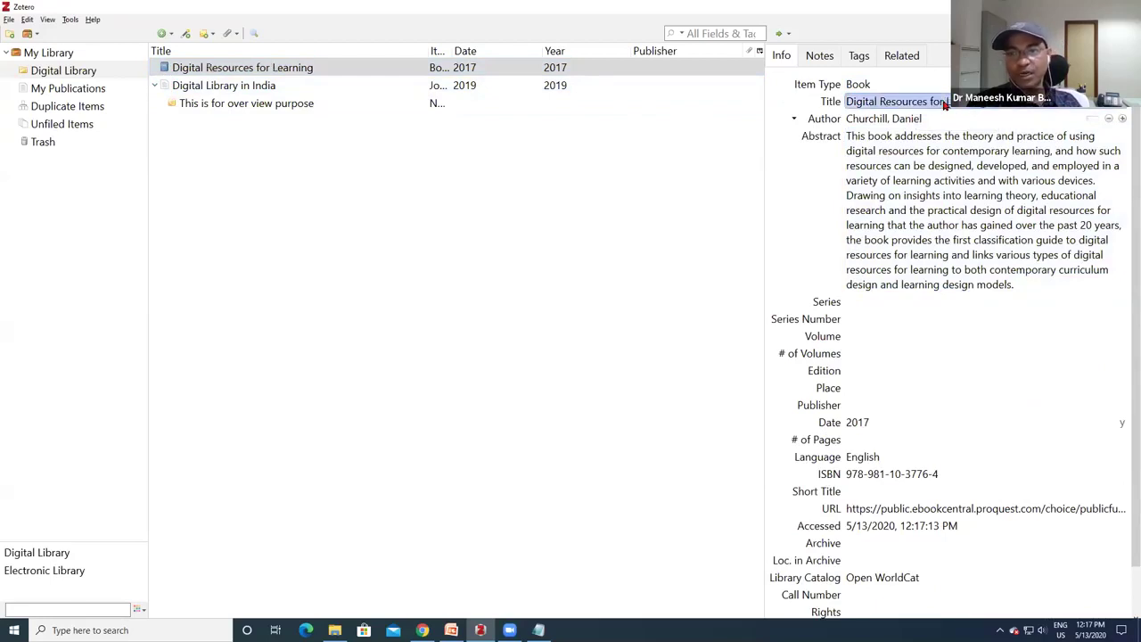
pyautogui.rightClick(945, 104)
pyautogui.click(964, 125)
pyautogui.click(931, 105)
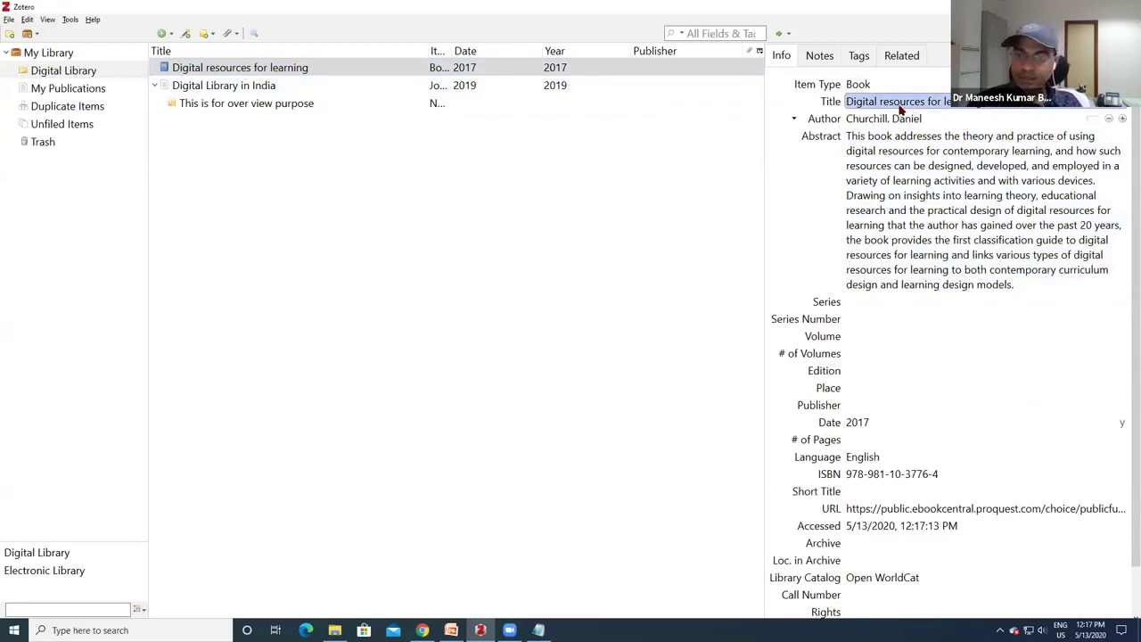
pyautogui.press('Tab')
# Step: Set 256 pages and series number 125, check Notes and Tags, then bring up Notepad's DOI
pyautogui.click(944, 392)
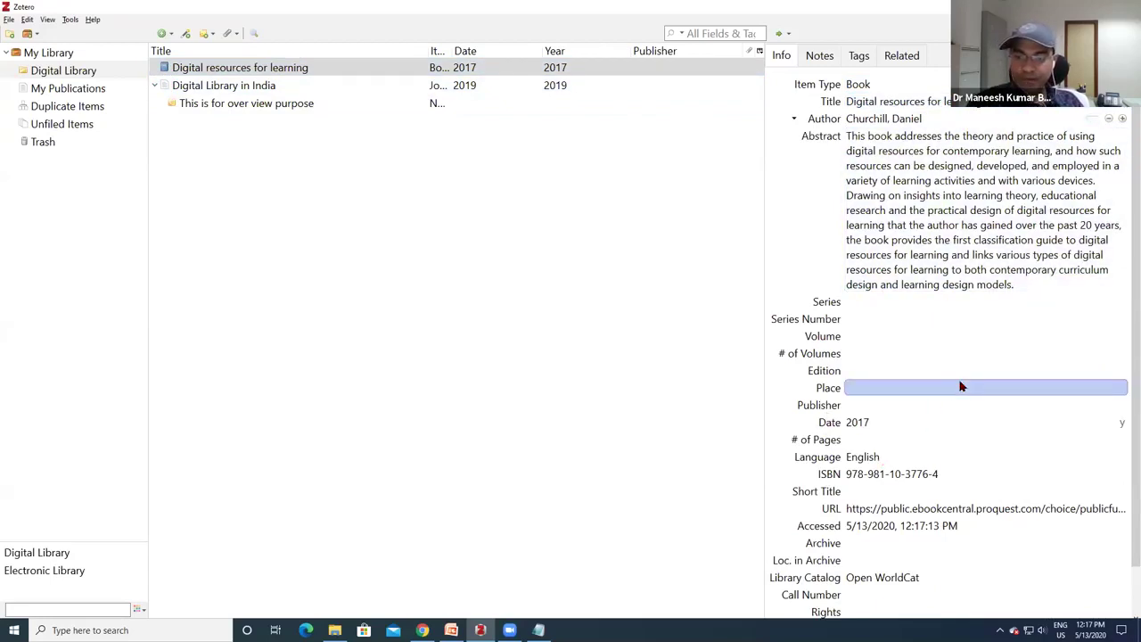
pyautogui.scroll(-1, 960, 384)
pyautogui.click(858, 393)
pyautogui.click(856, 393)
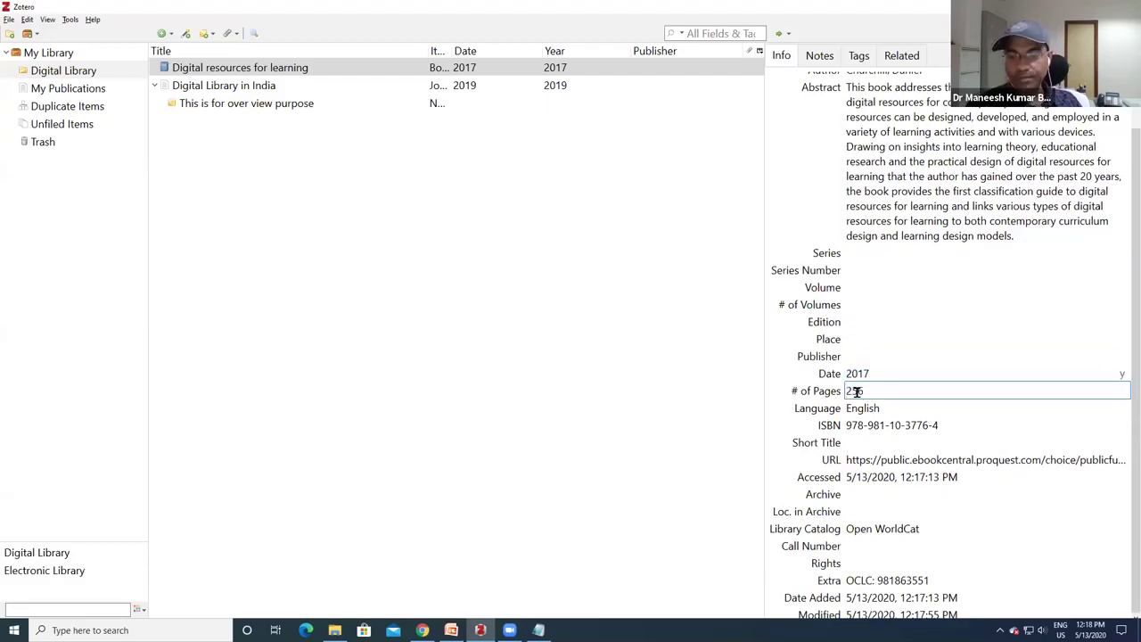
pyautogui.click(855, 272)
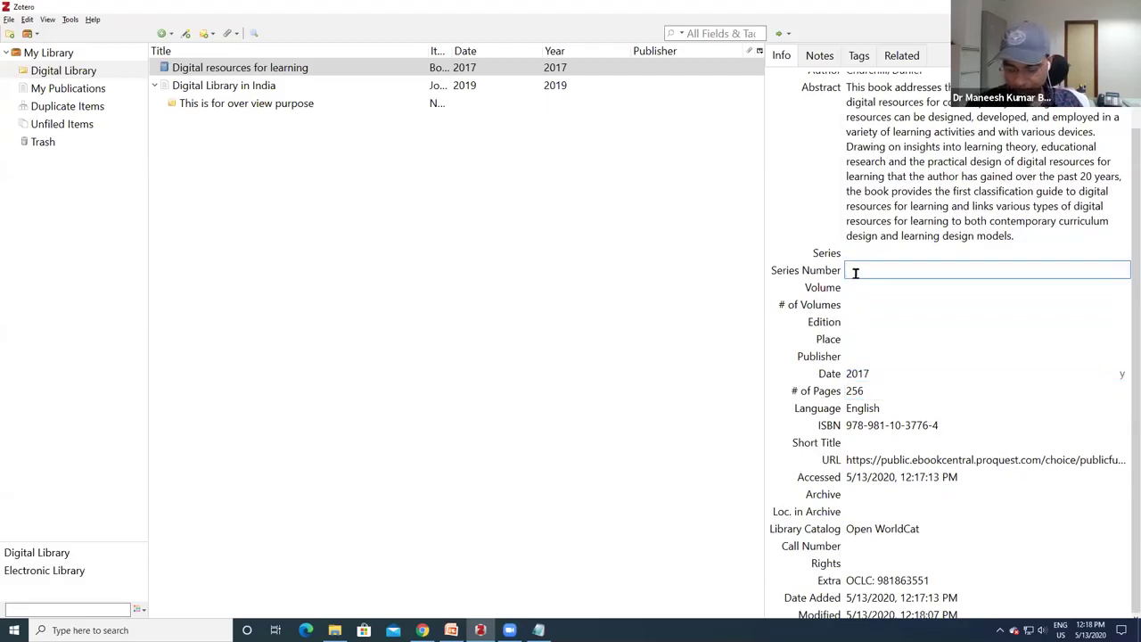
pyautogui.write('125')
pyautogui.click(903, 337)
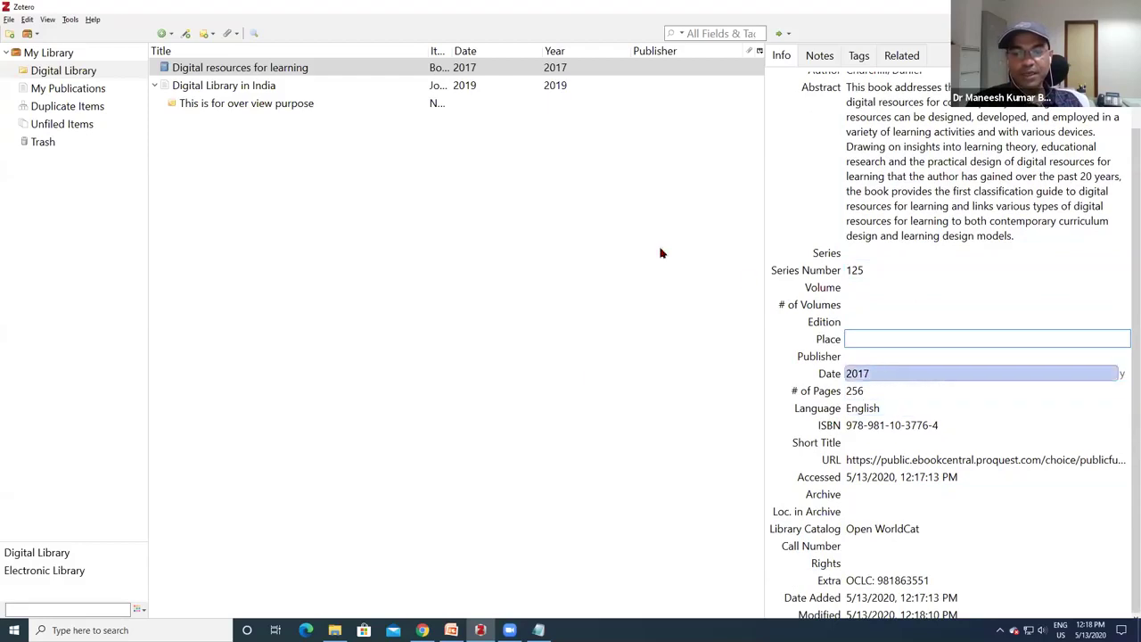
pyautogui.click(814, 59)
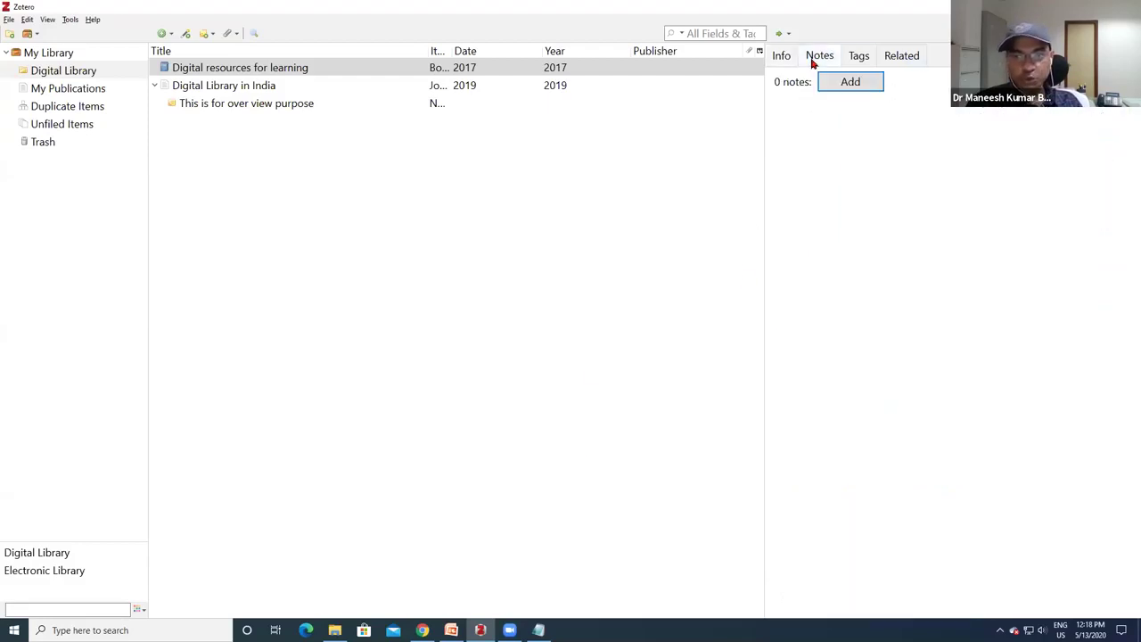
pyautogui.click(858, 57)
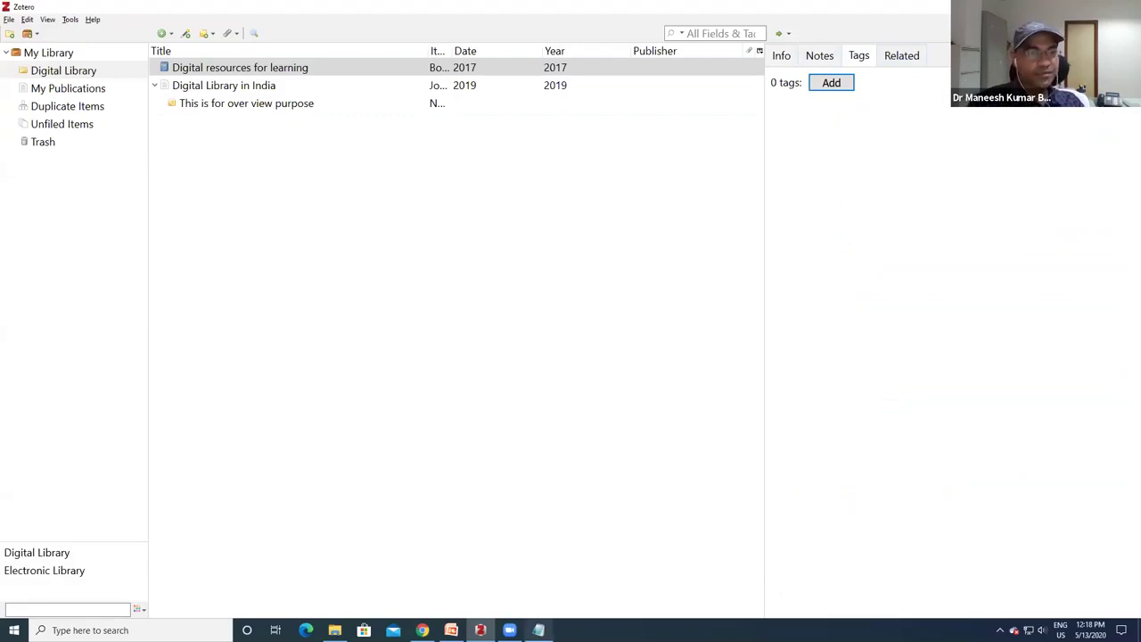
pyautogui.click(539, 629)
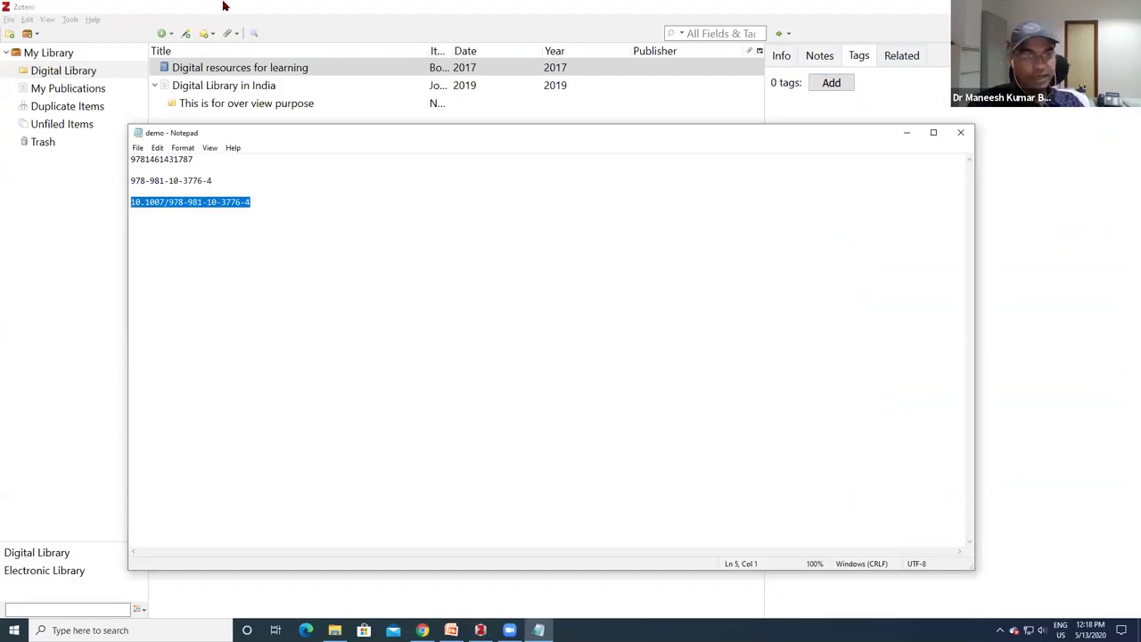
pyautogui.click(186, 33)
pyautogui.hotkey('ctrl', 'v')
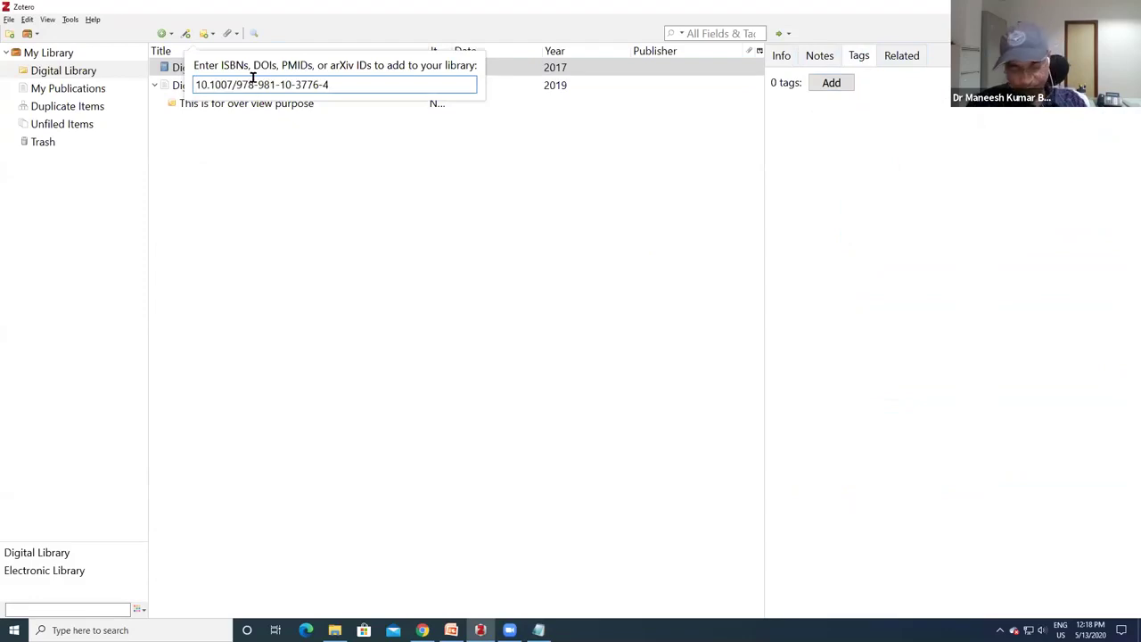
pyautogui.press('Return')
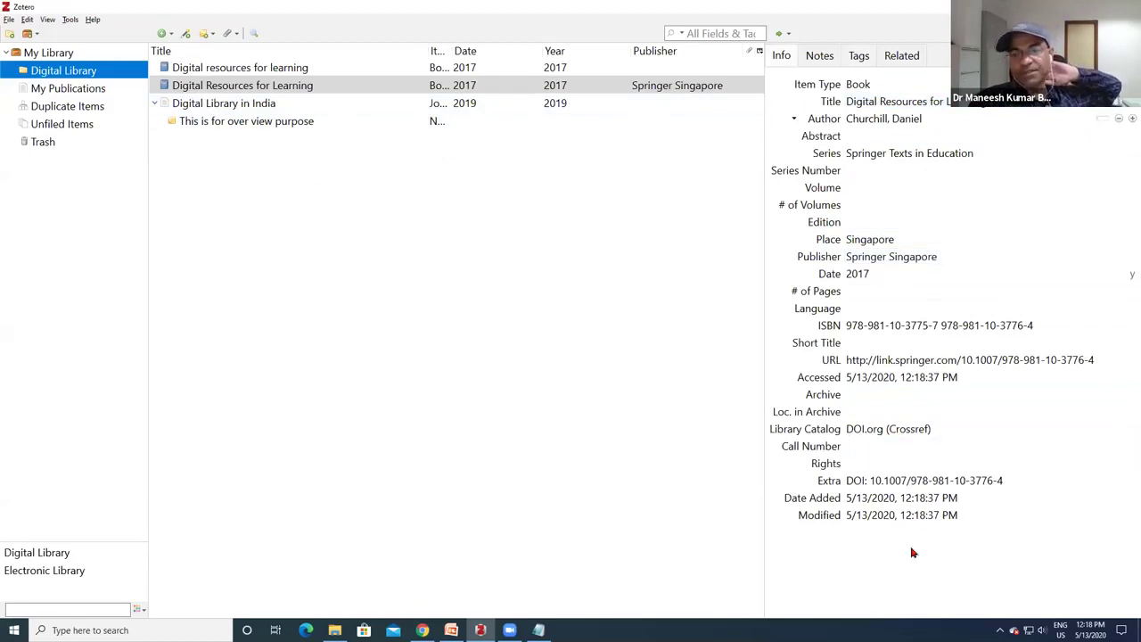
pyautogui.click(873, 136)
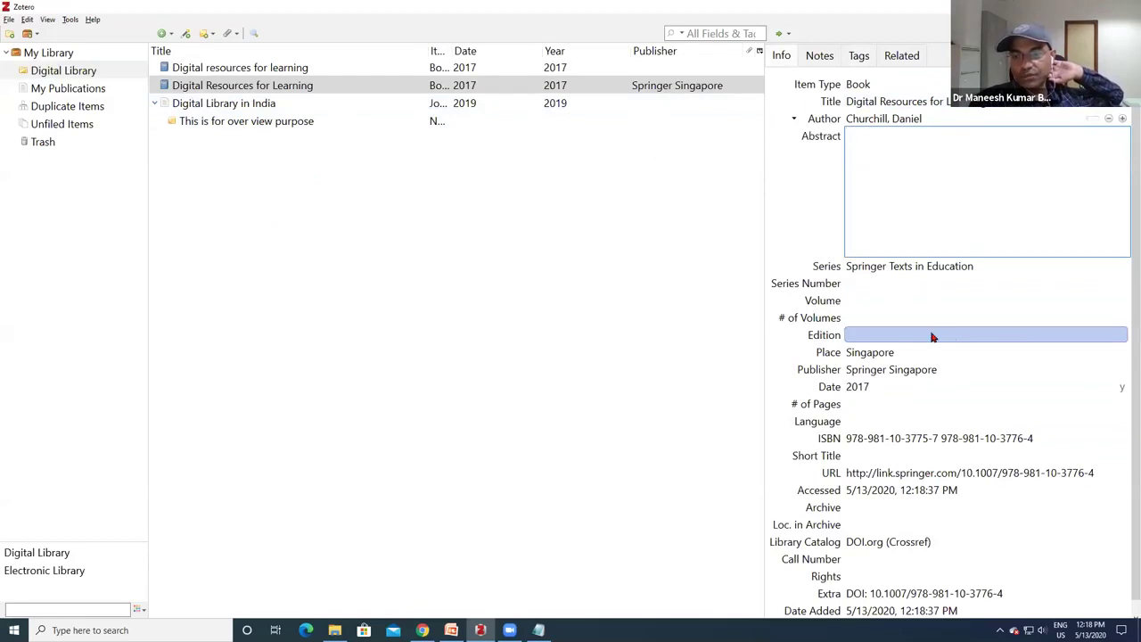
pyautogui.click(898, 461)
pyautogui.click(490, 310)
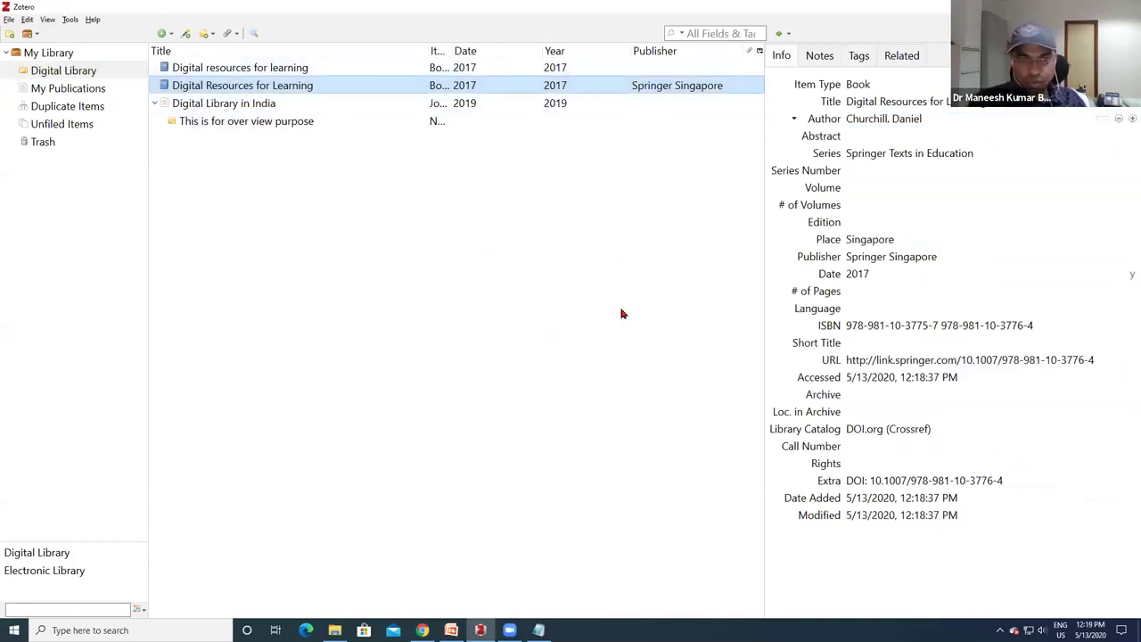
pyautogui.click(208, 34)
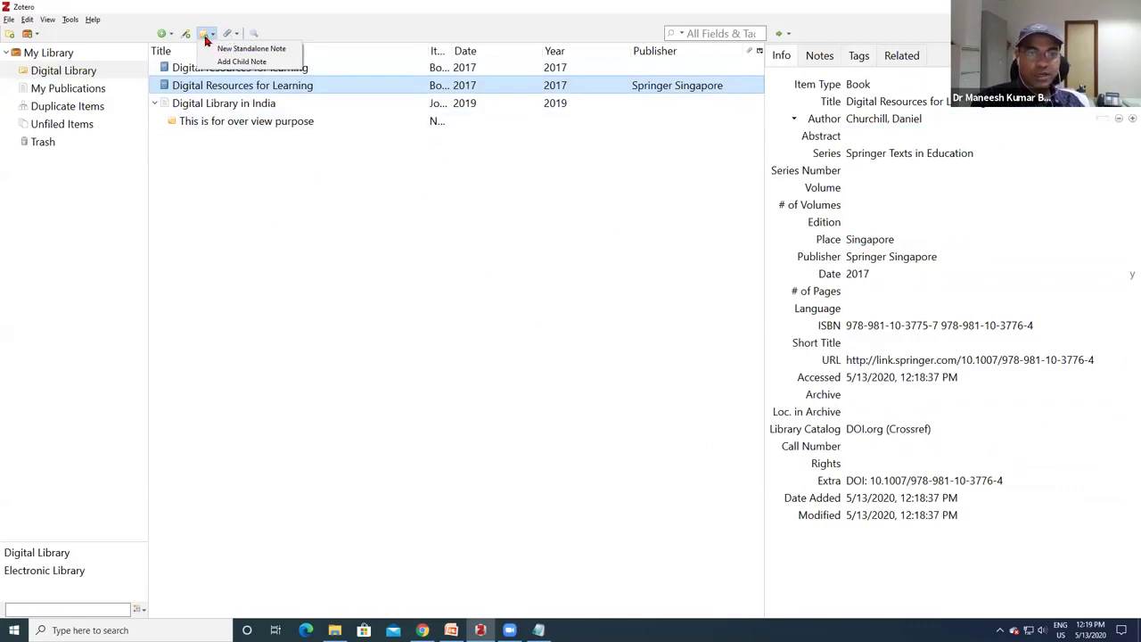
pyautogui.click(237, 36)
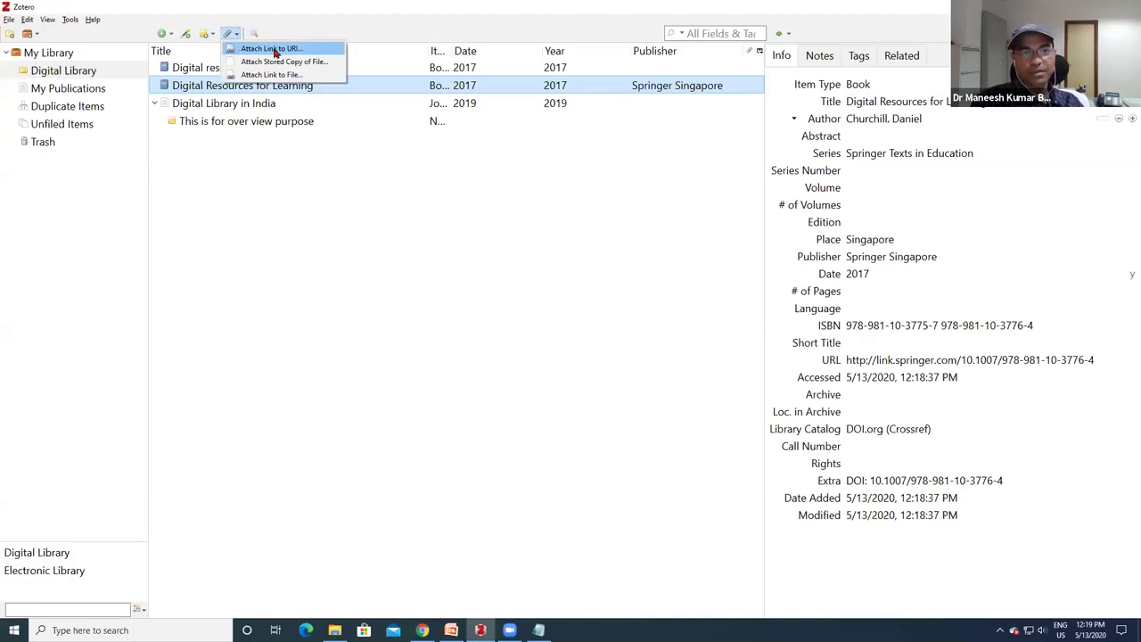
pyautogui.click(276, 173)
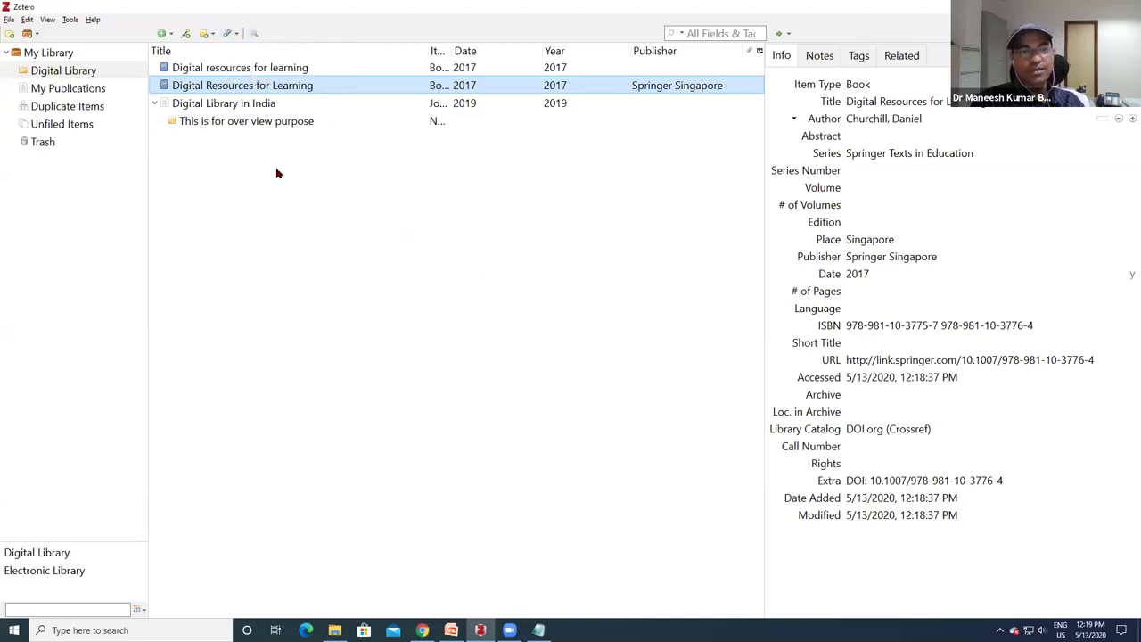
pyautogui.click(227, 105)
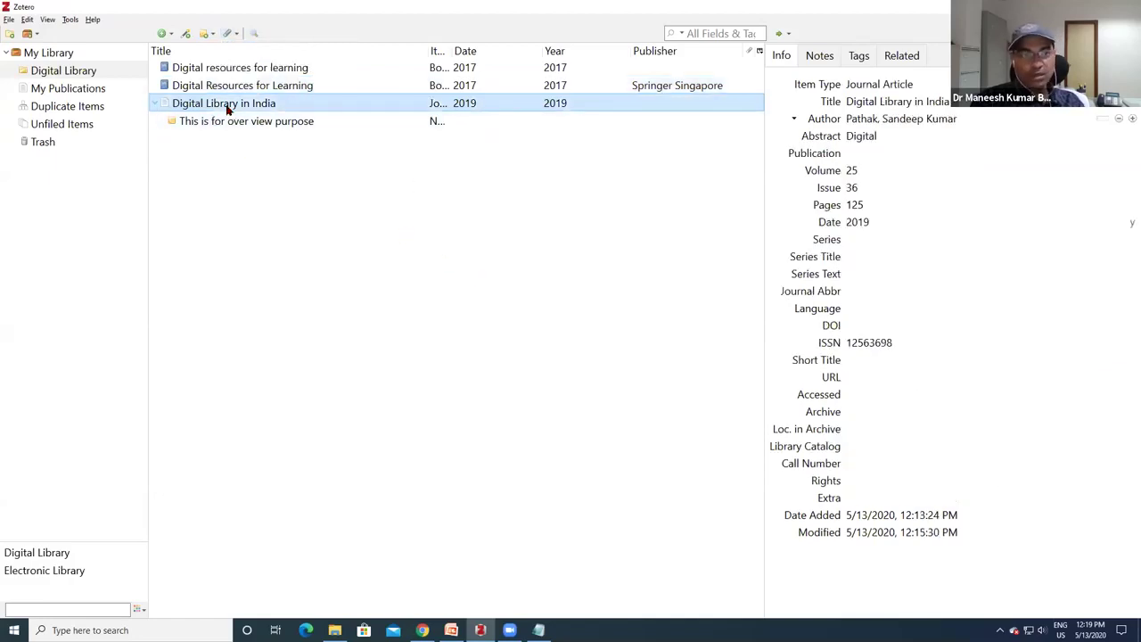
pyautogui.click(233, 34)
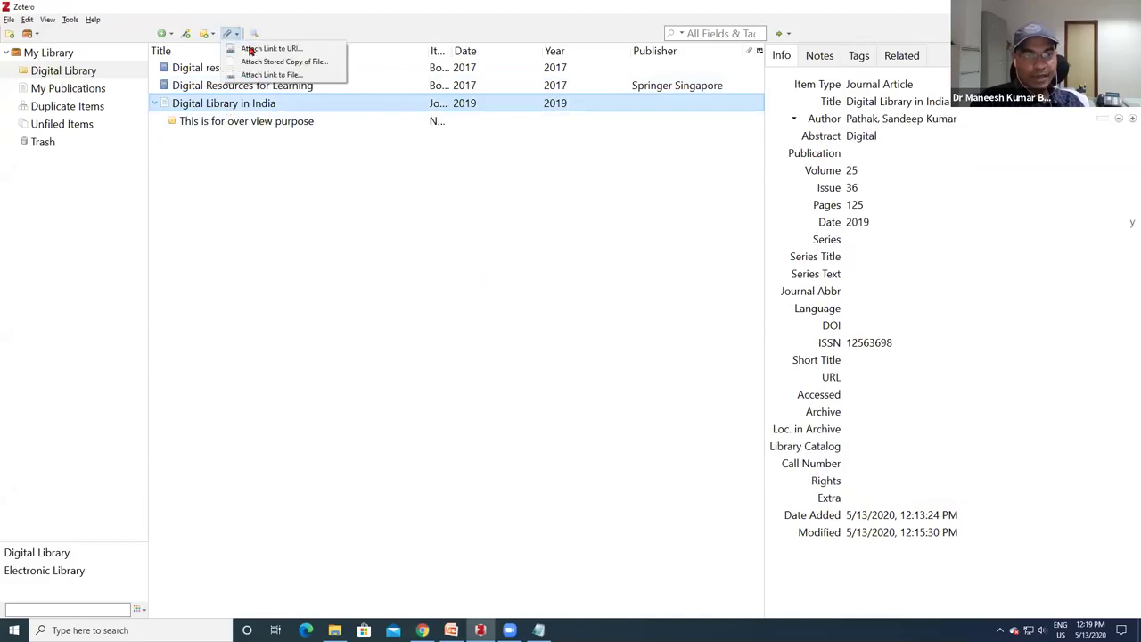
pyautogui.click(262, 50)
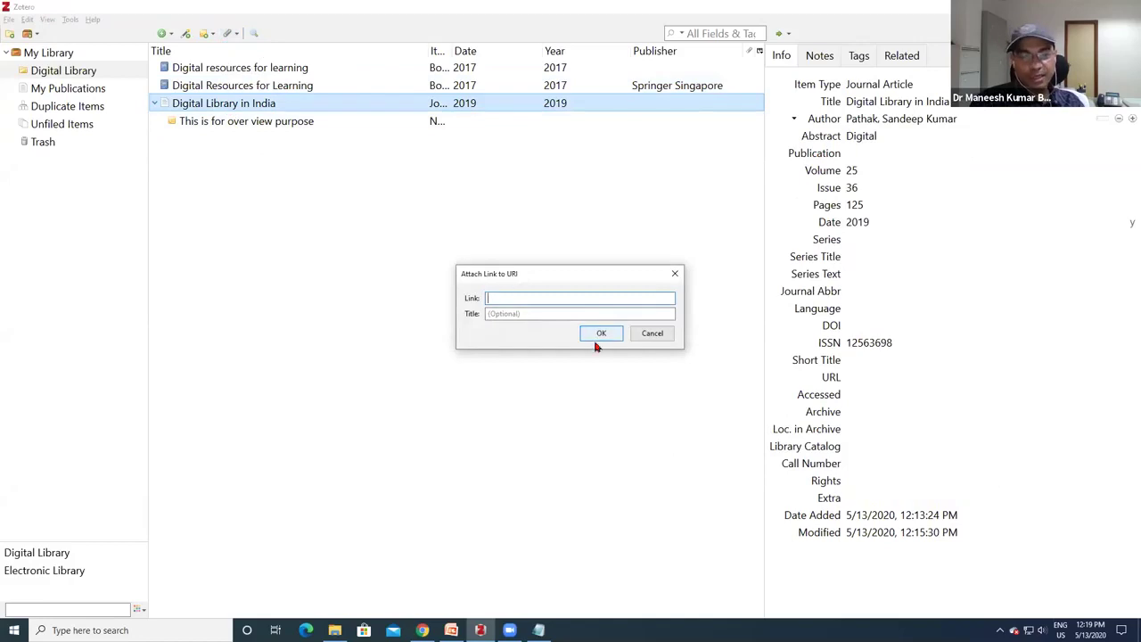
pyautogui.click(652, 333)
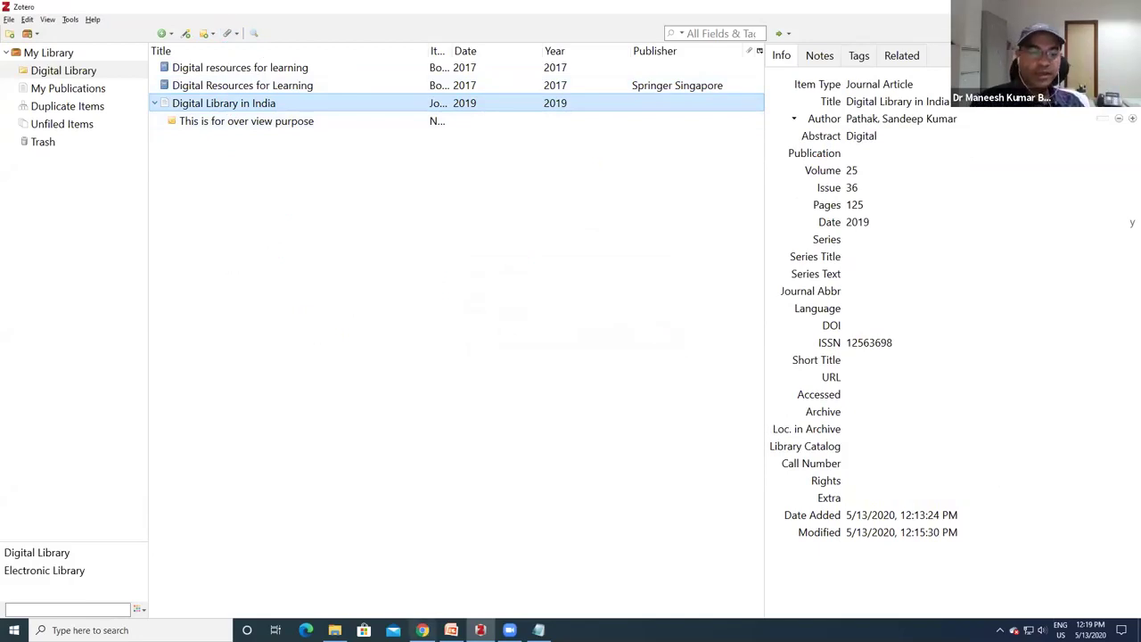
# Step: In Chrome, replace the mistyped address with scholar.google.com to load Google Scholar
pyautogui.moveTo(422, 624)
pyautogui.click(420, 541)
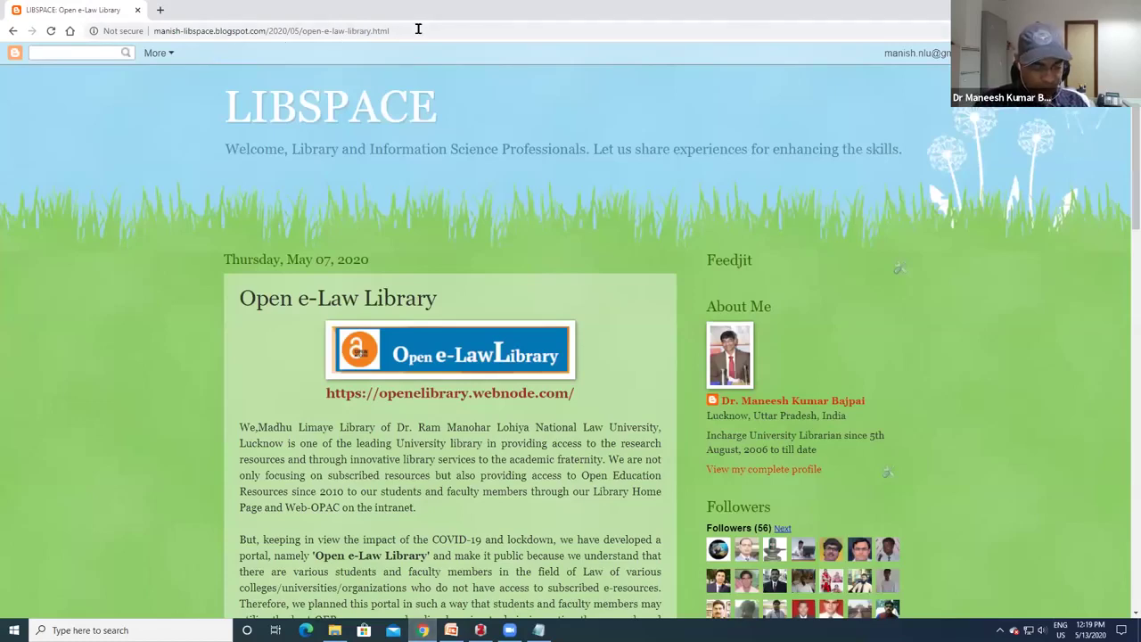
pyautogui.click(418, 30)
pyautogui.write('scho')
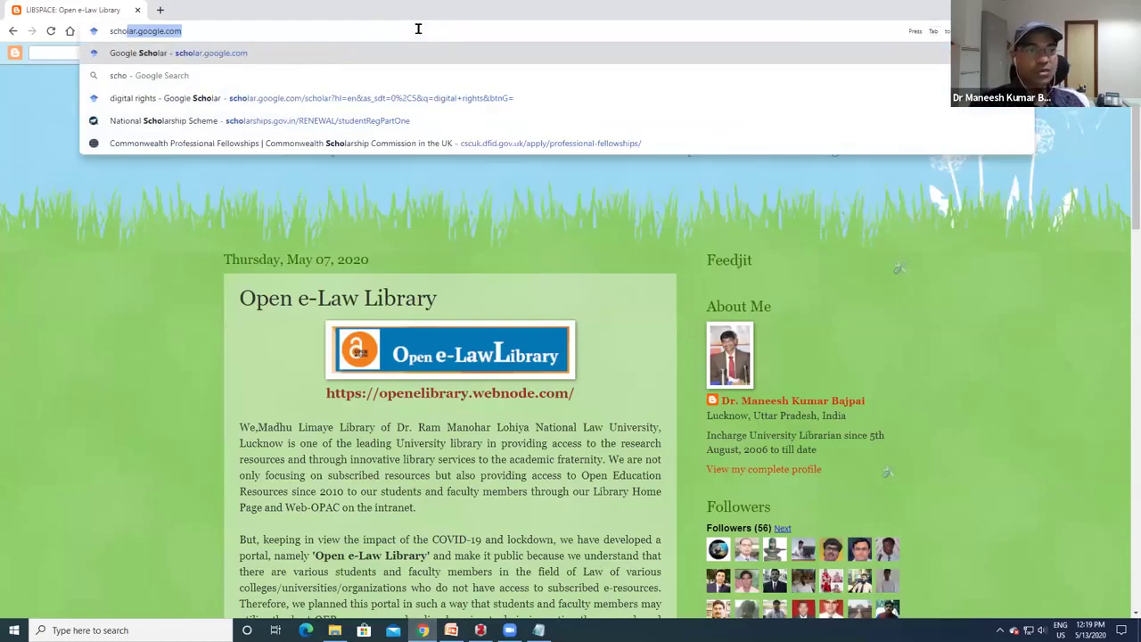
pyautogui.press('Delete')
pyautogui.press('Return')
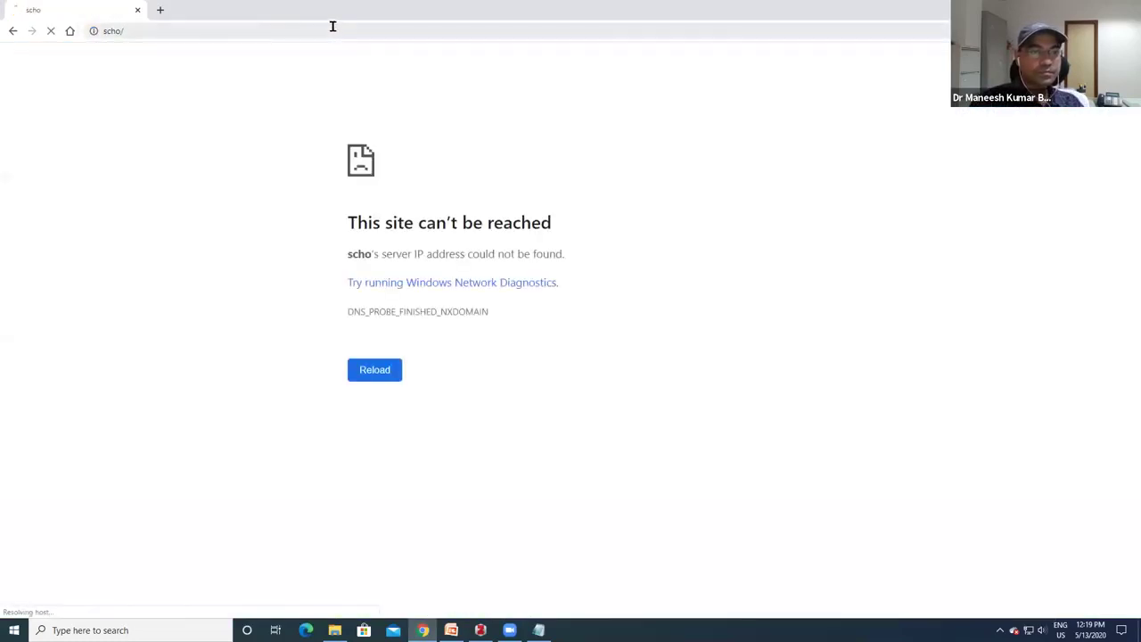
pyautogui.click(258, 27)
pyautogui.press('BackSpace')
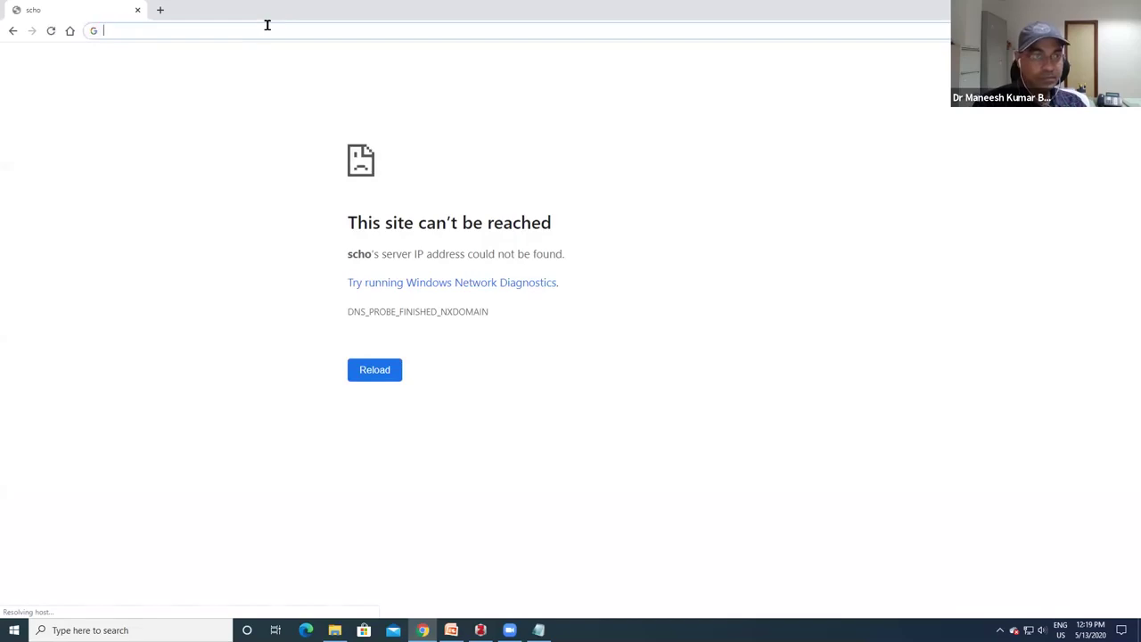
pyautogui.write('schola')
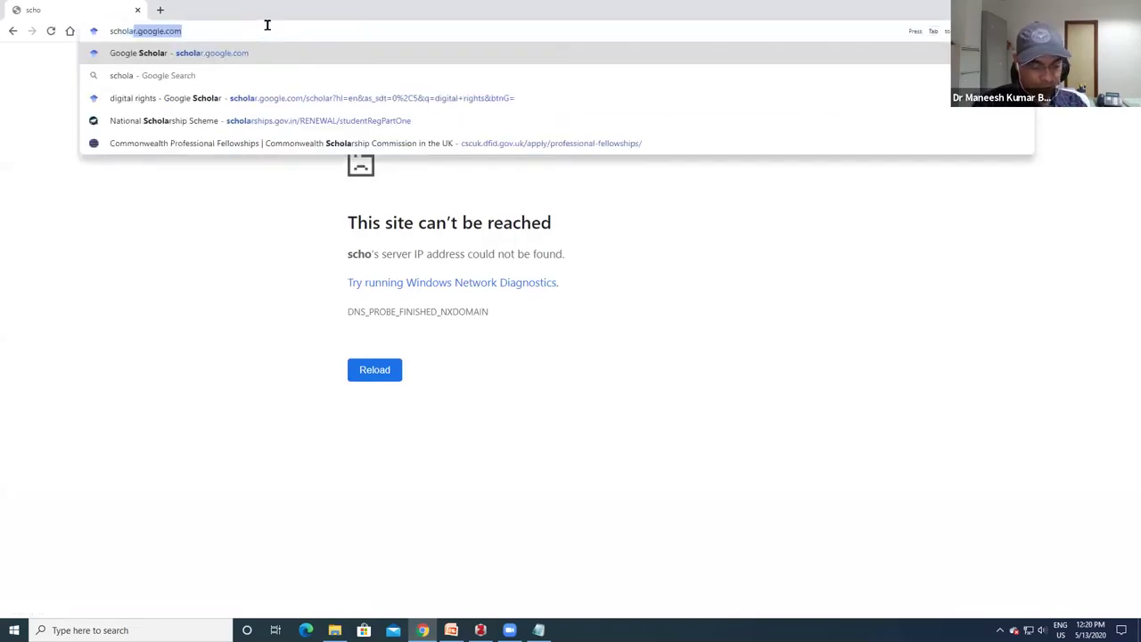
pyautogui.write('r.google.com')
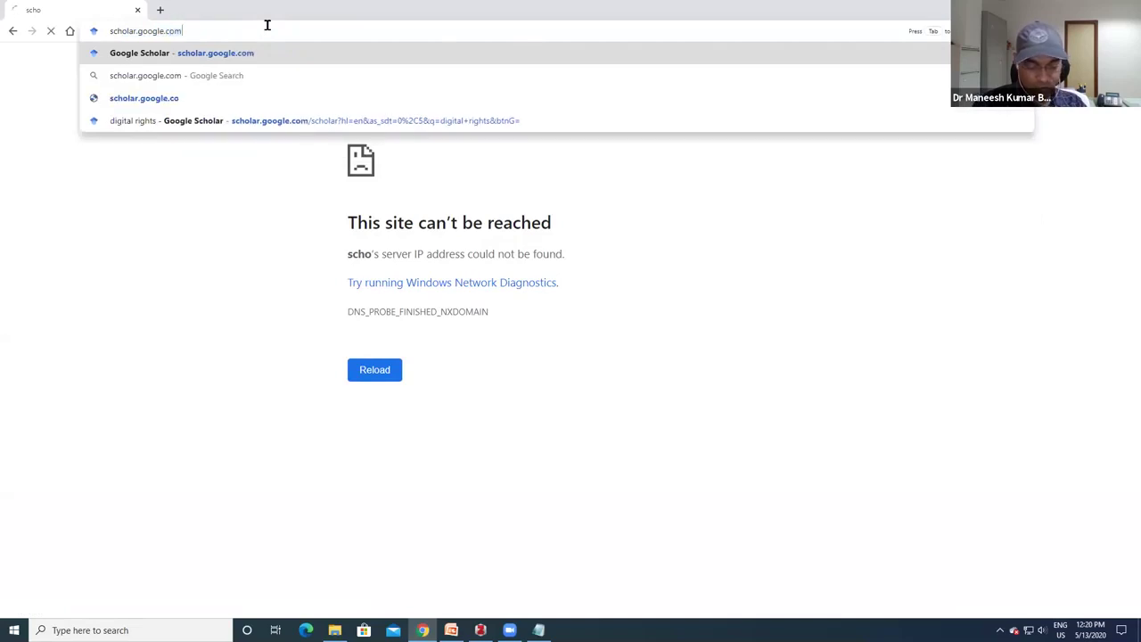
pyautogui.press('Return')
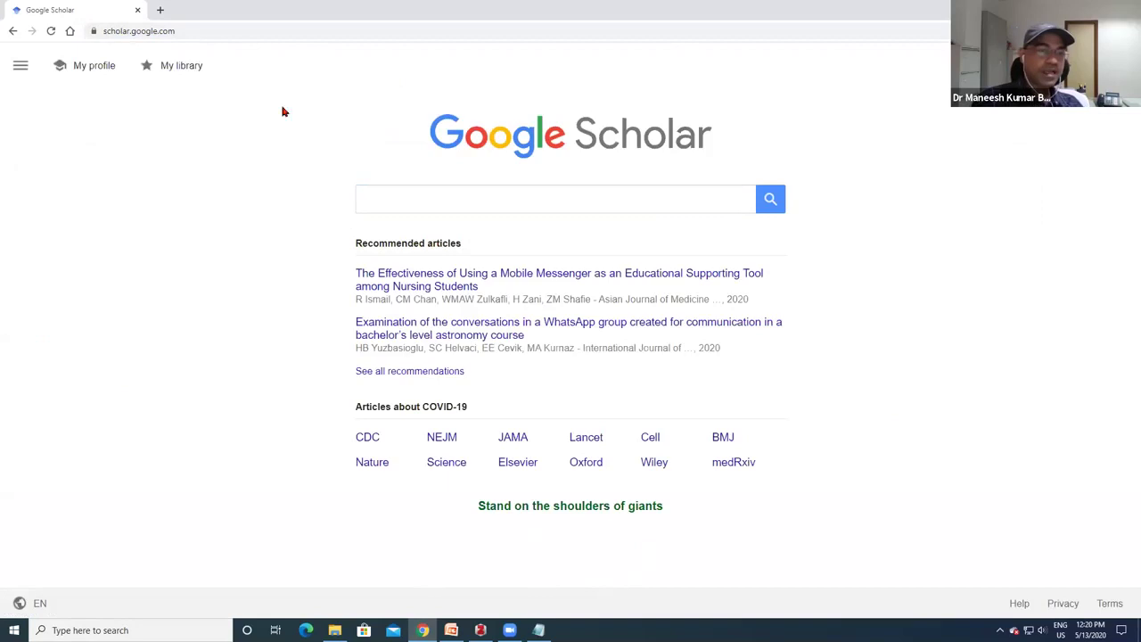
# Step: Search Google Scholar for 'digital rights' and scan the results list
pyautogui.click(189, 31)
pyautogui.click(437, 198)
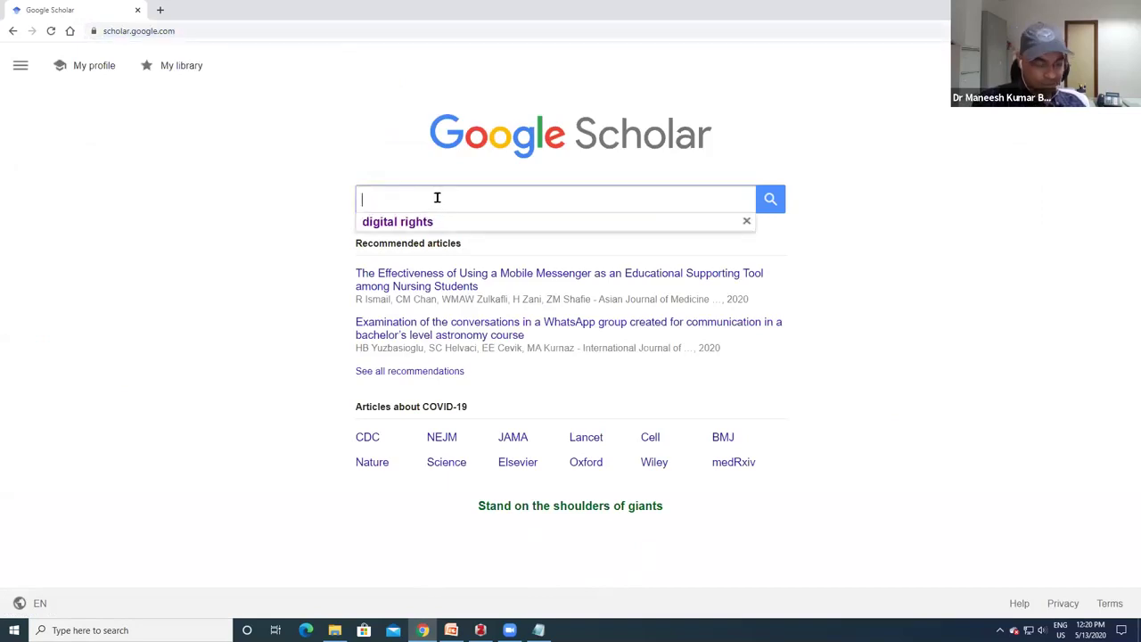
pyautogui.write('di')
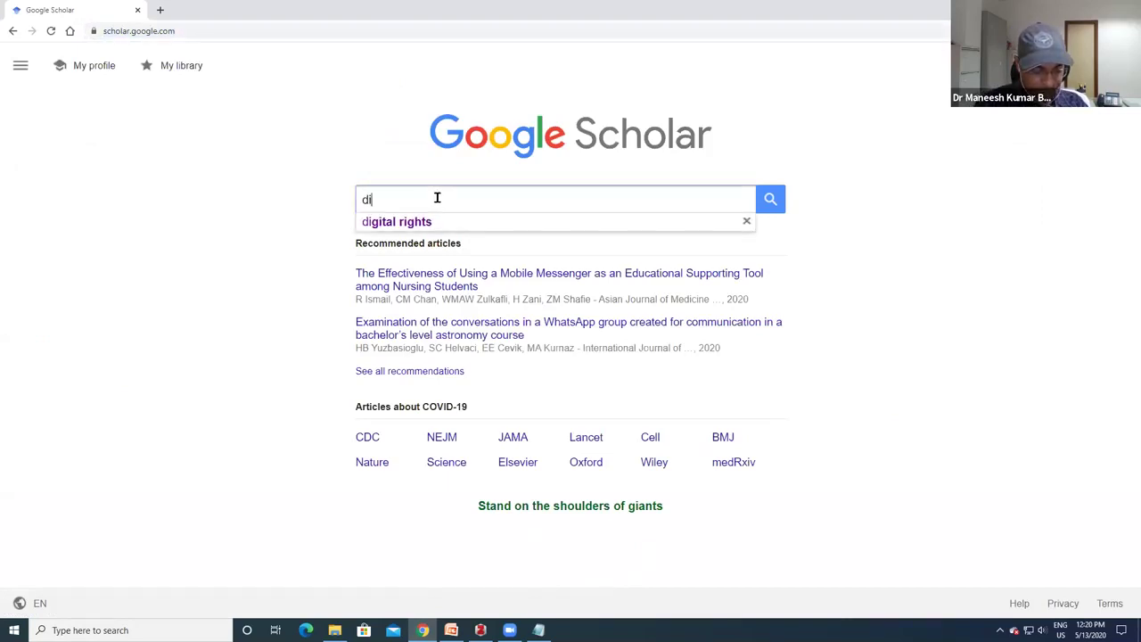
pyautogui.write('gital r')
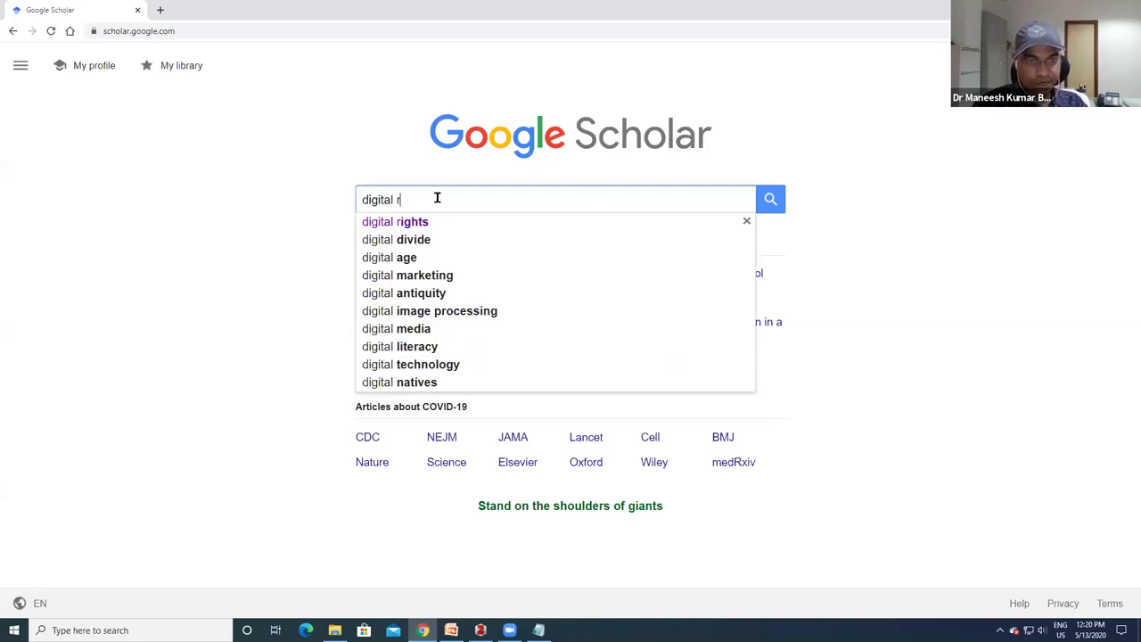
pyautogui.write('i')
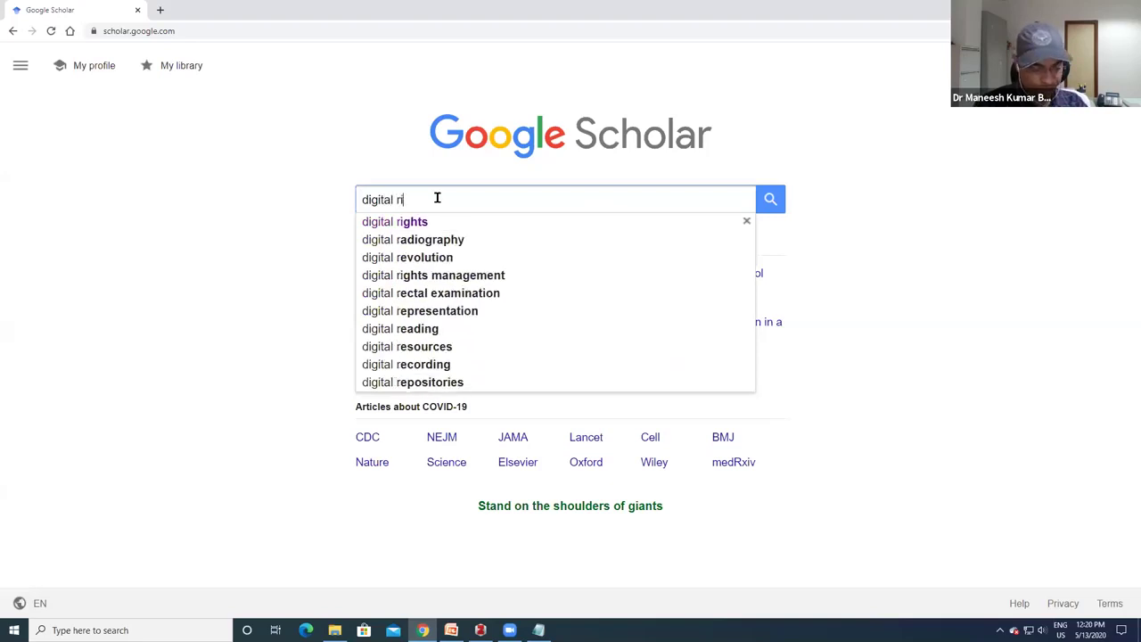
pyautogui.write('ghts')
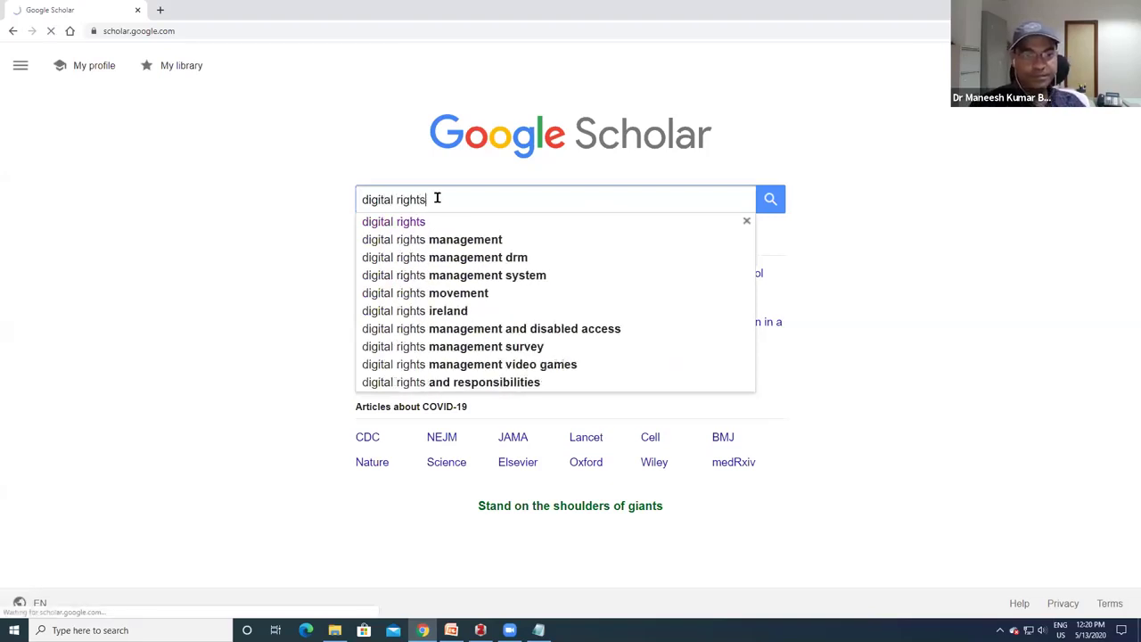
pyautogui.click(433, 222)
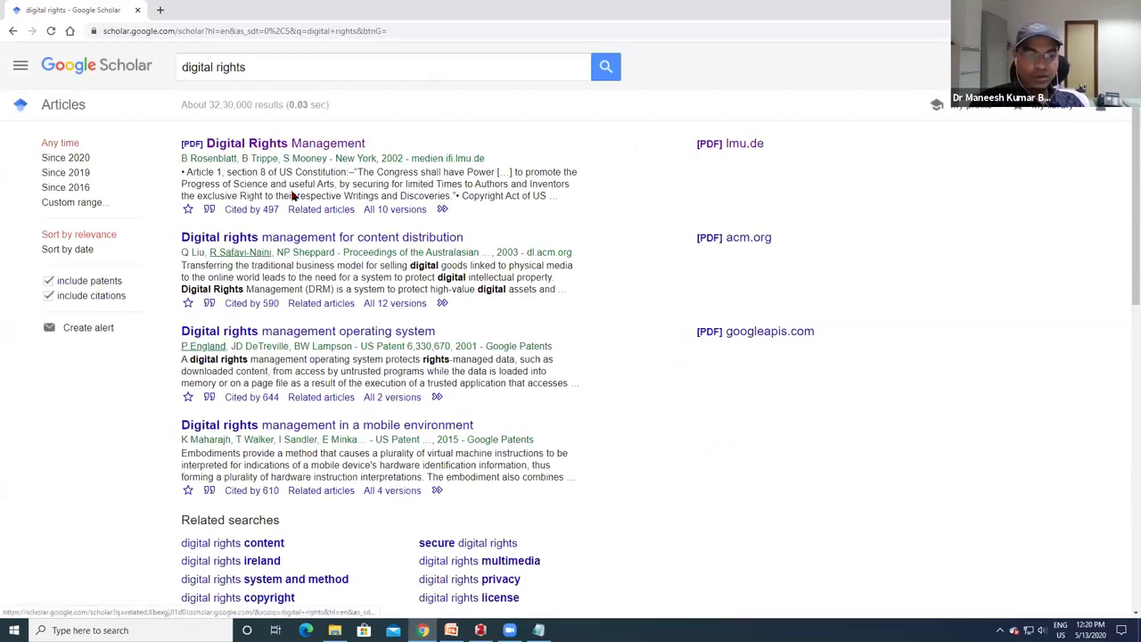
pyautogui.scroll(-5, 294, 198)
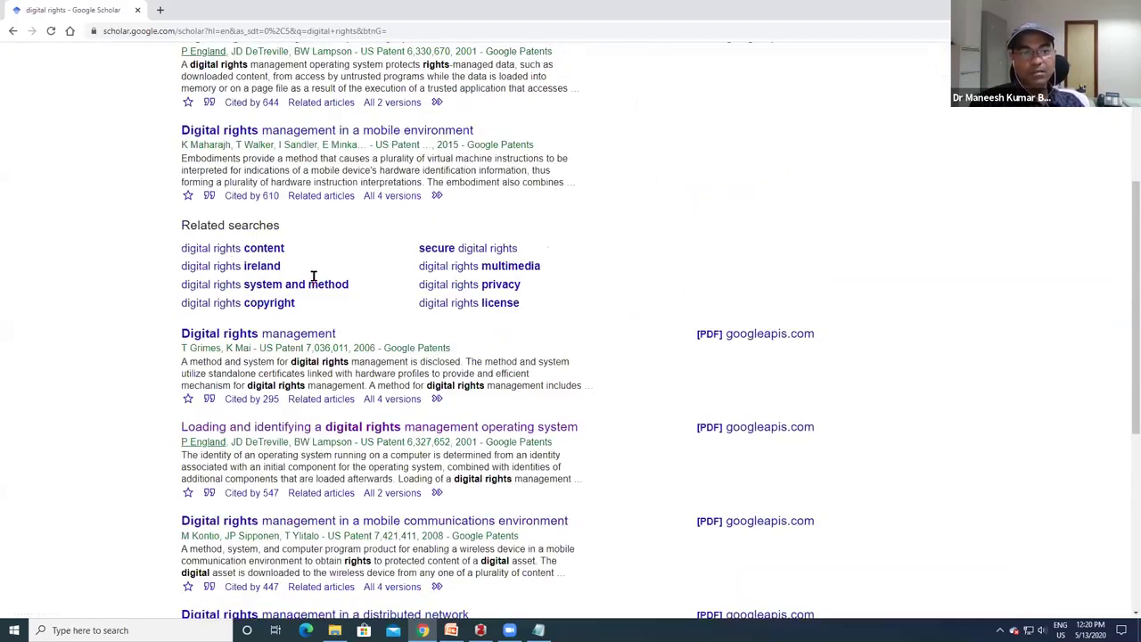
pyautogui.scroll(-5, 326, 267)
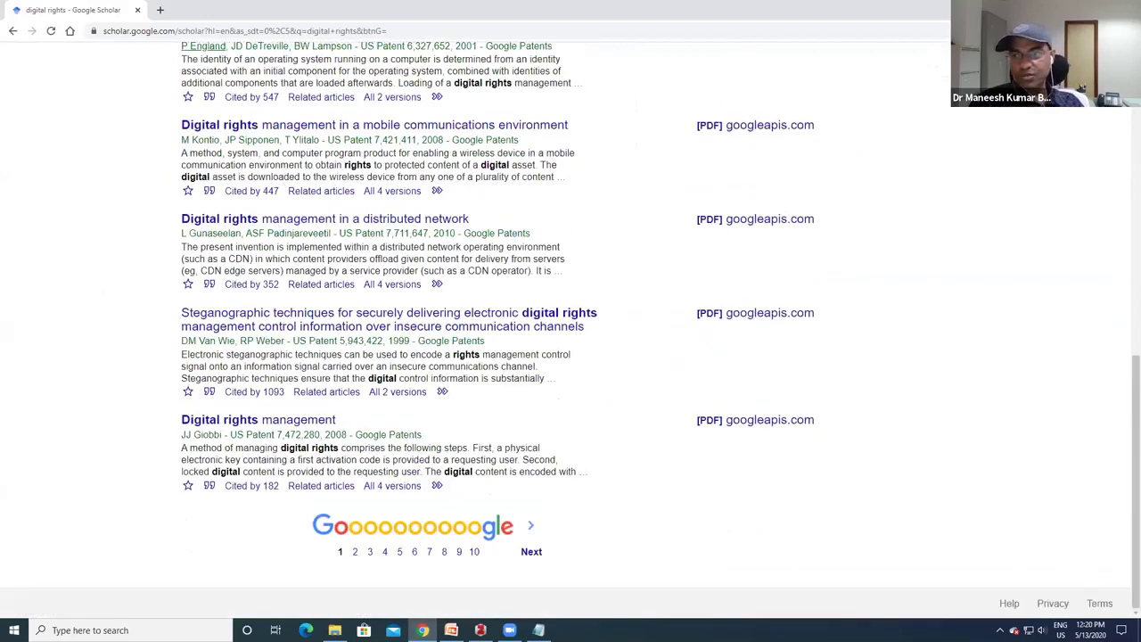
pyautogui.scroll(2, 570, 329)
pyautogui.scroll(6, 570, 330)
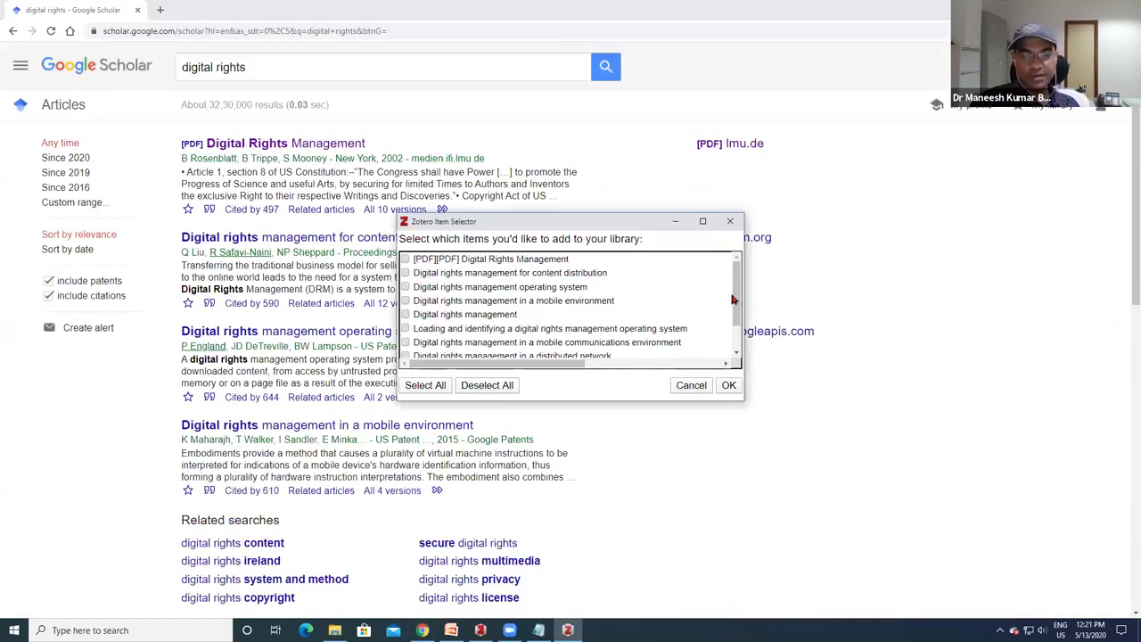
# Step: Save six results to Zotero: content distribution, operating system, mobile environment, DRM and related patents
pyautogui.click(419, 384)
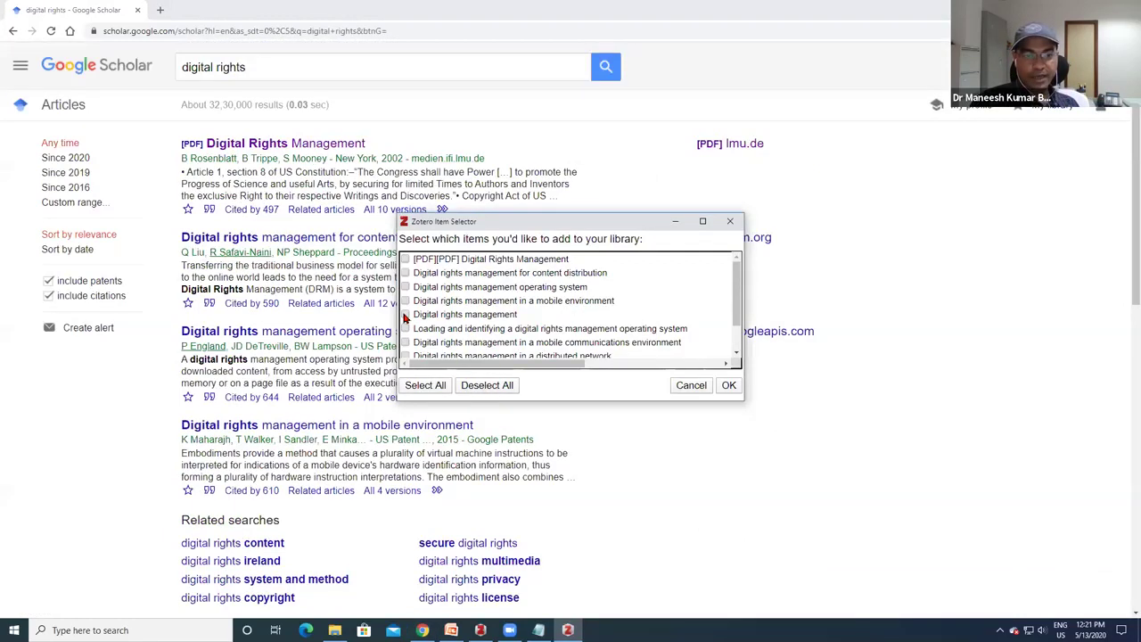
pyautogui.click(406, 272)
pyautogui.click(405, 300)
pyautogui.click(406, 286)
pyautogui.click(405, 314)
pyautogui.click(405, 328)
pyautogui.click(405, 343)
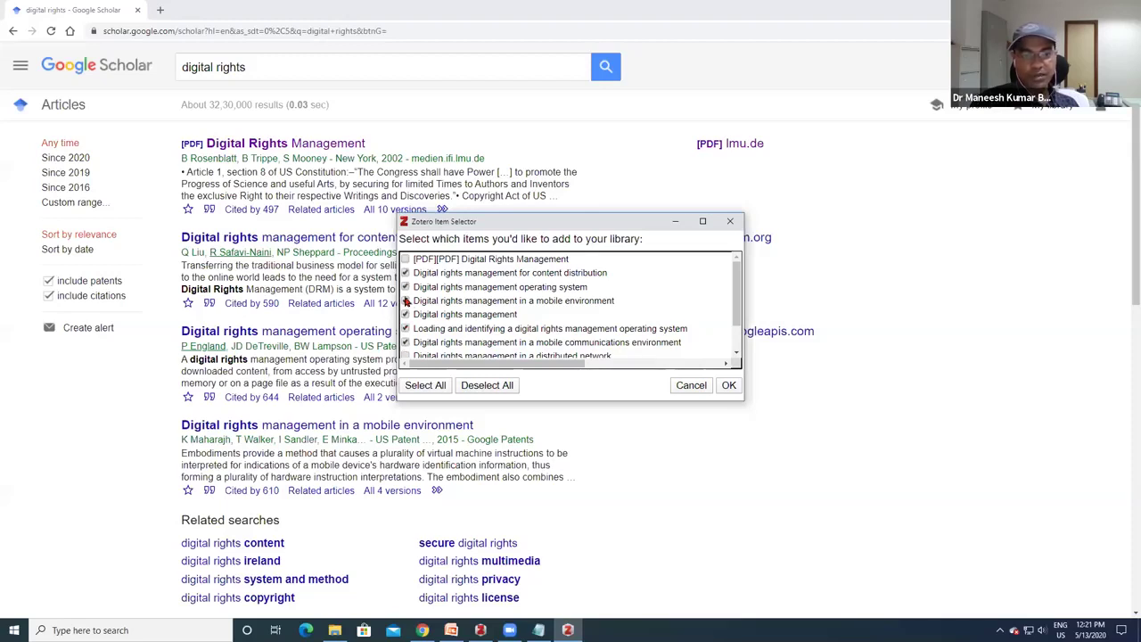
pyautogui.click(728, 385)
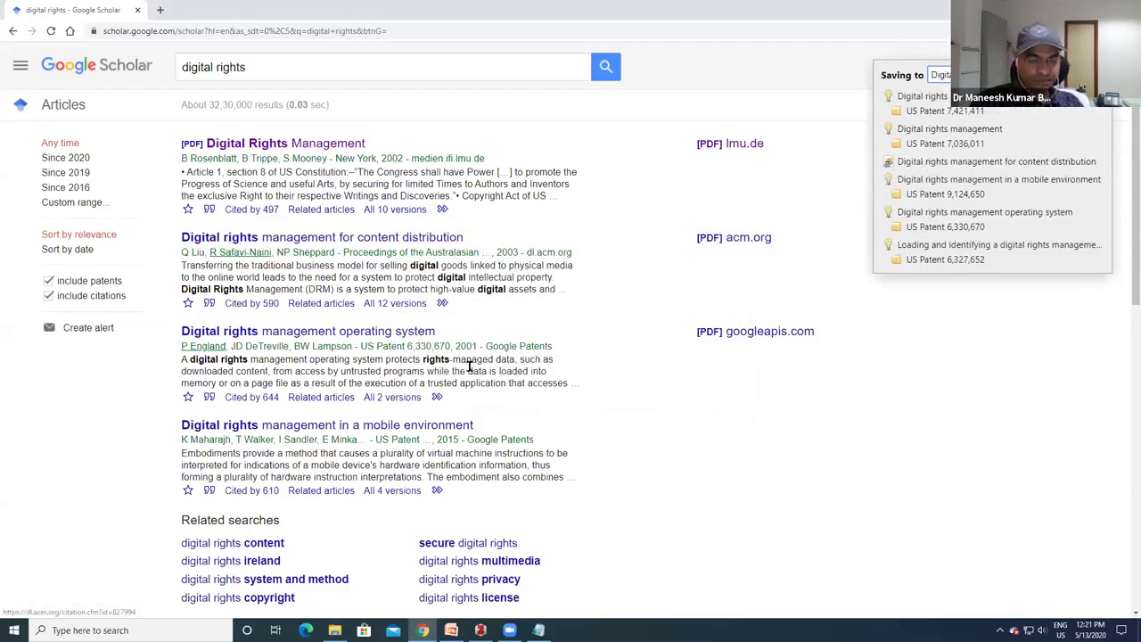
pyautogui.scroll(-4, 417, 345)
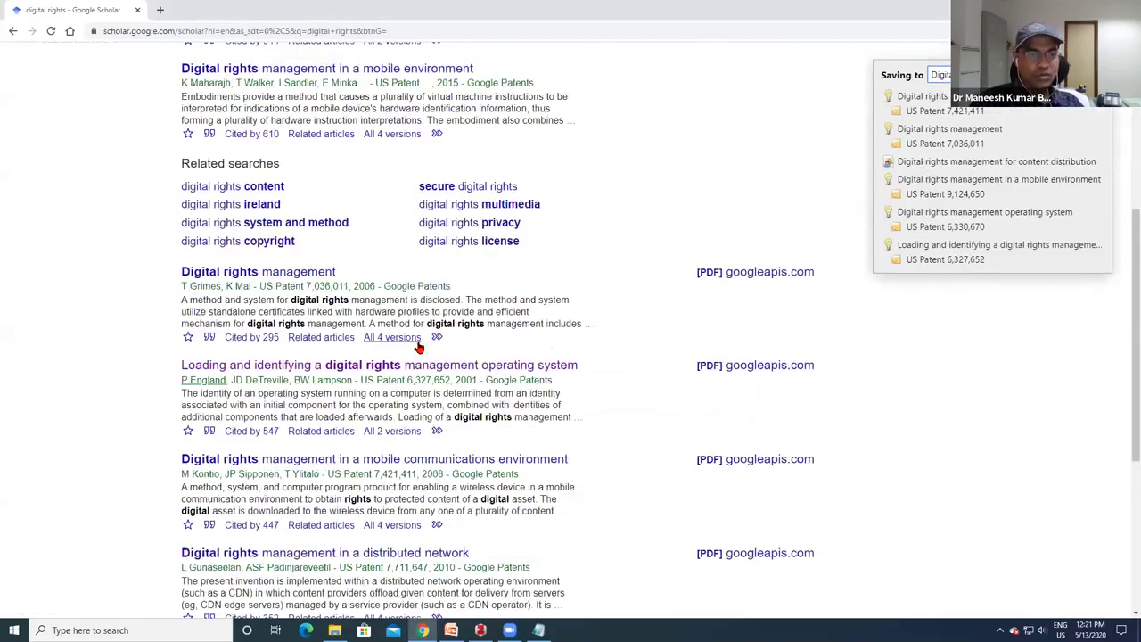
pyautogui.scroll(4, 356, 267)
# Step: Save the lmu.de Digital Rights Management PDF to Zotero and return to the results
pyautogui.click(287, 150)
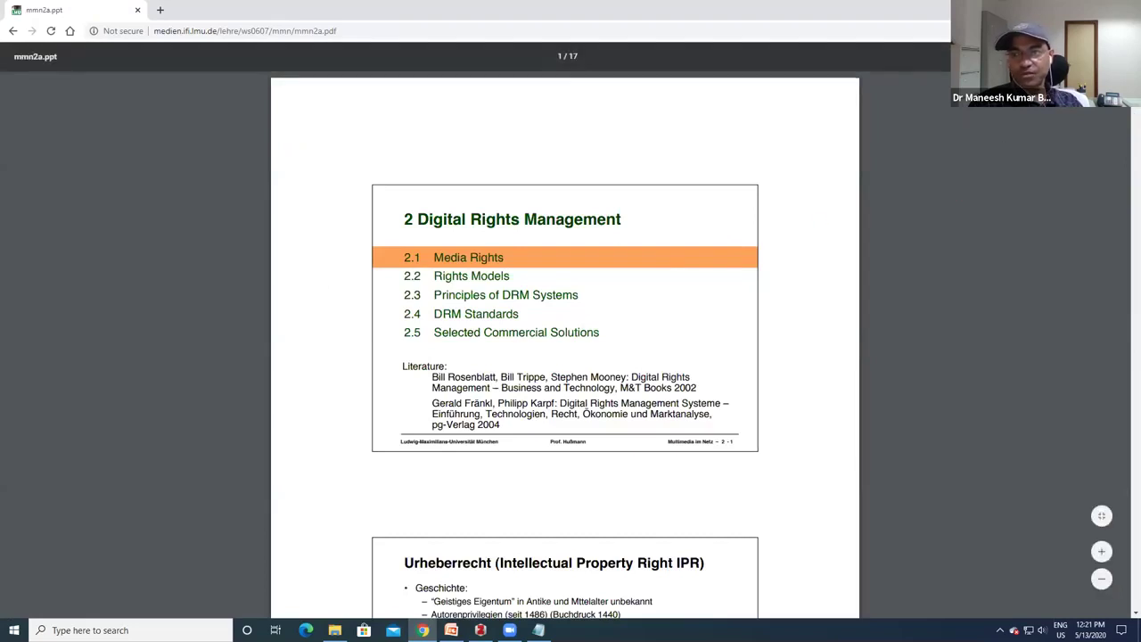
pyautogui.hotkey('ctrl', 's')
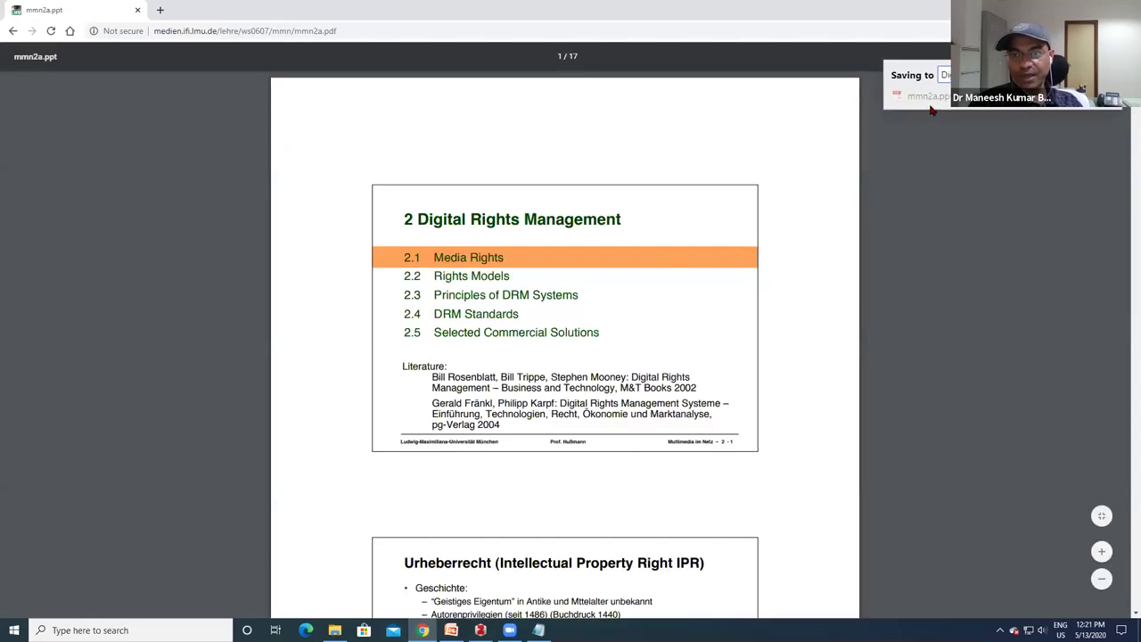
pyautogui.click(11, 33)
pyautogui.scroll(-2, 476, 343)
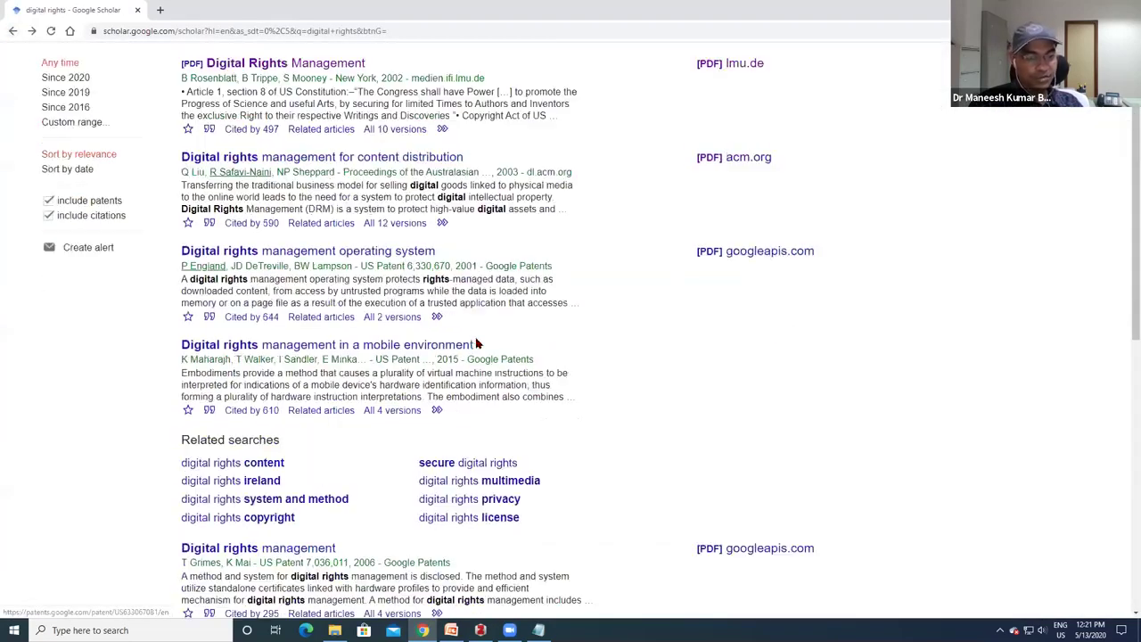
pyautogui.scroll(-5, 477, 343)
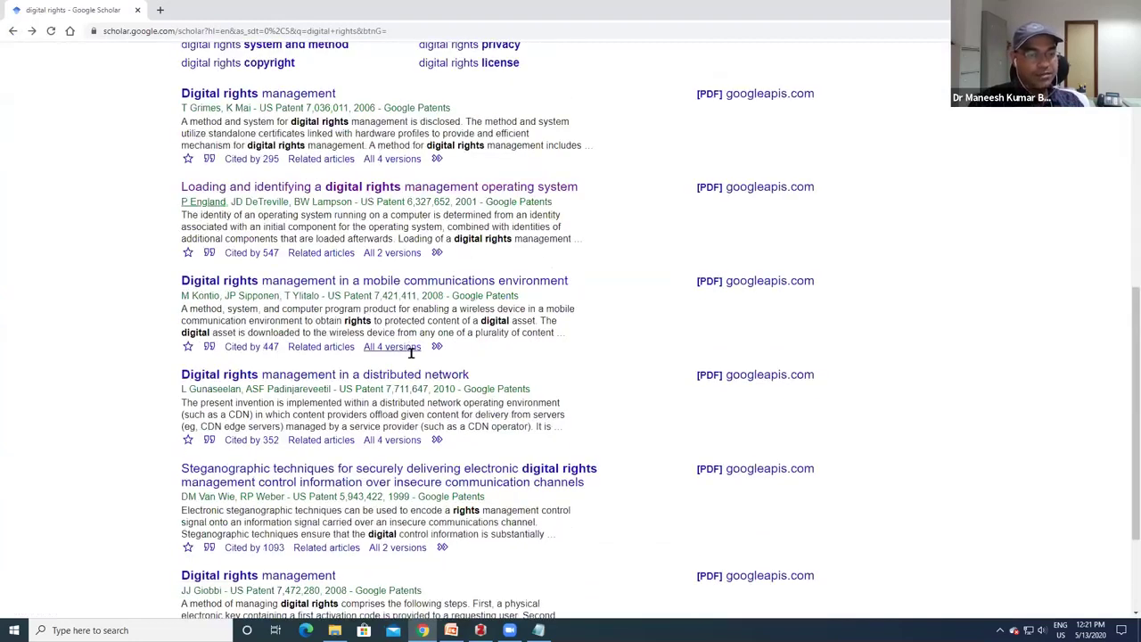
pyautogui.scroll(6, 471, 294)
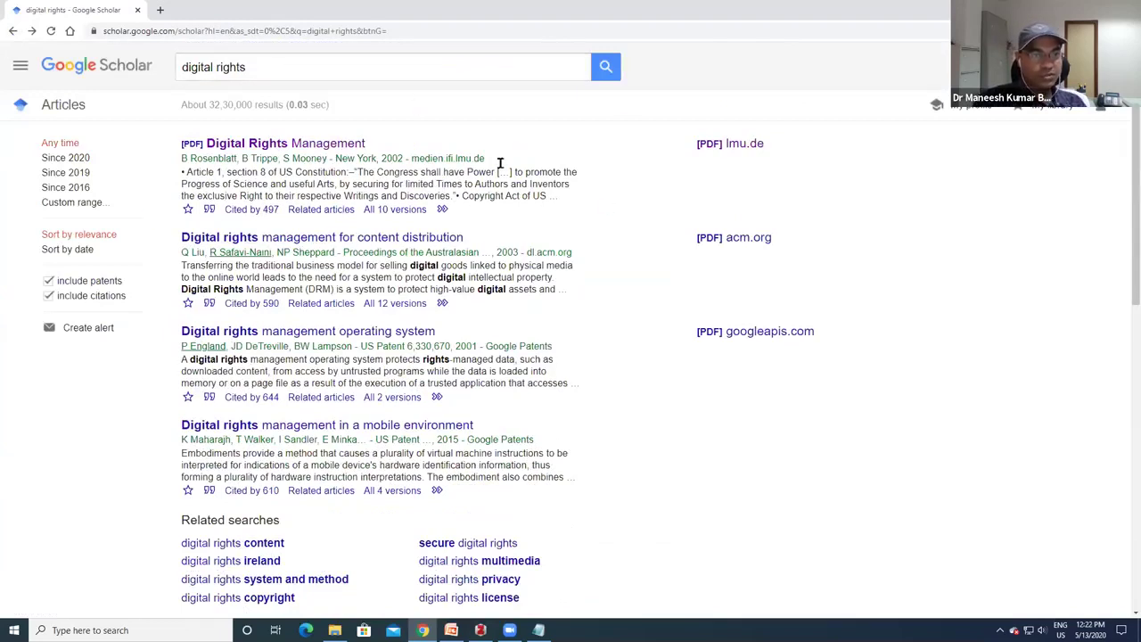
# Step: Go to jstor.org and search for 'digital library'
pyautogui.click(301, 26)
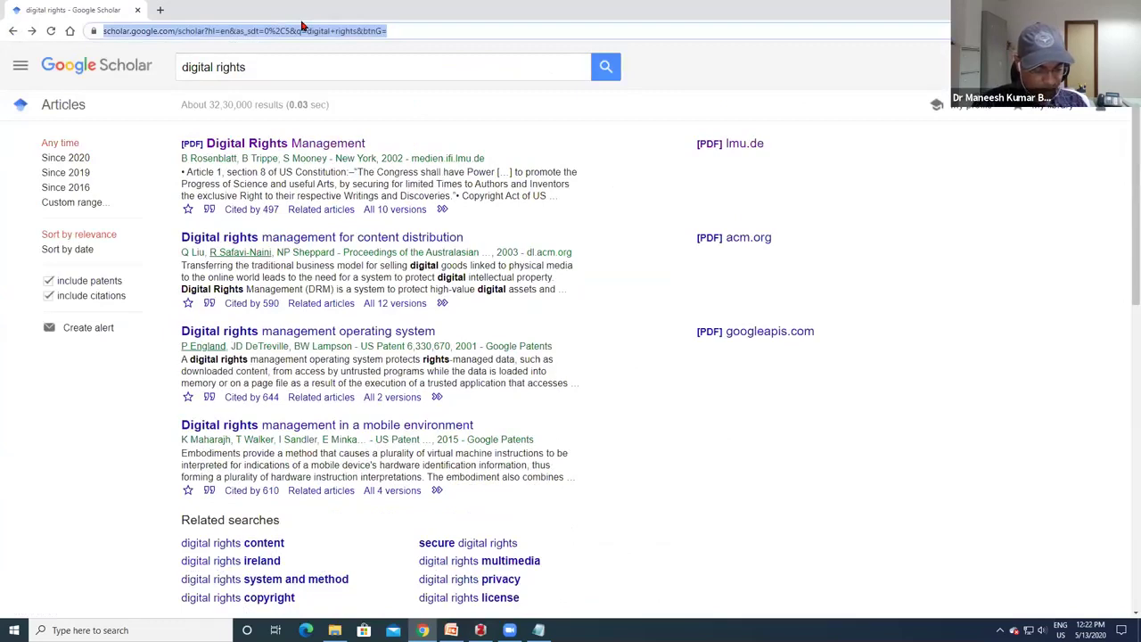
pyautogui.write('jstor')
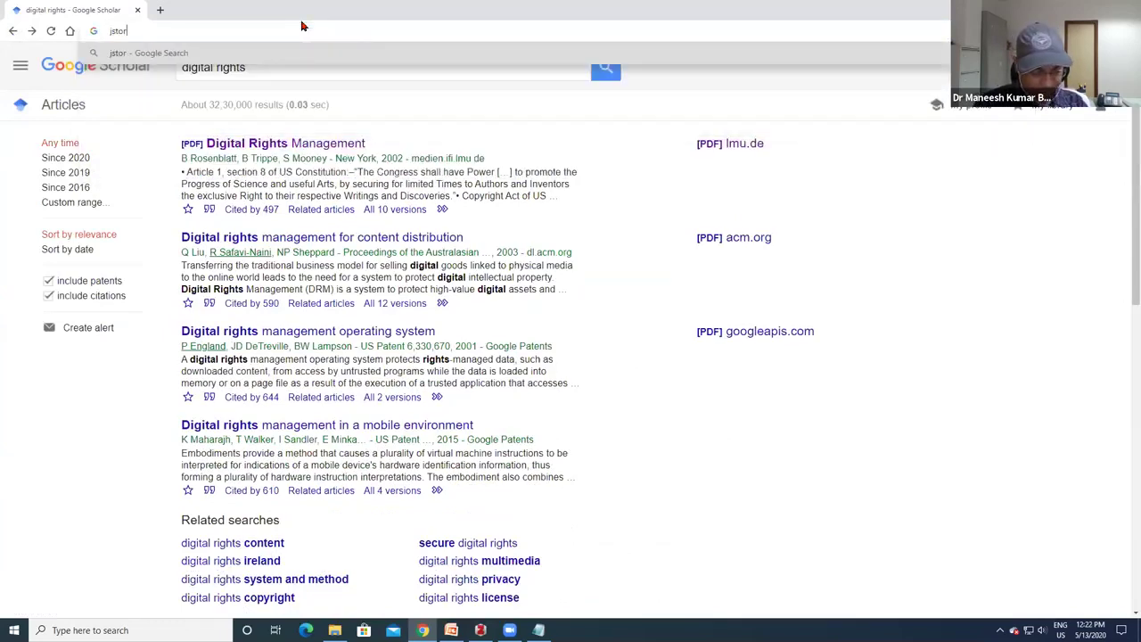
pyautogui.write('.org')
pyautogui.press('Return')
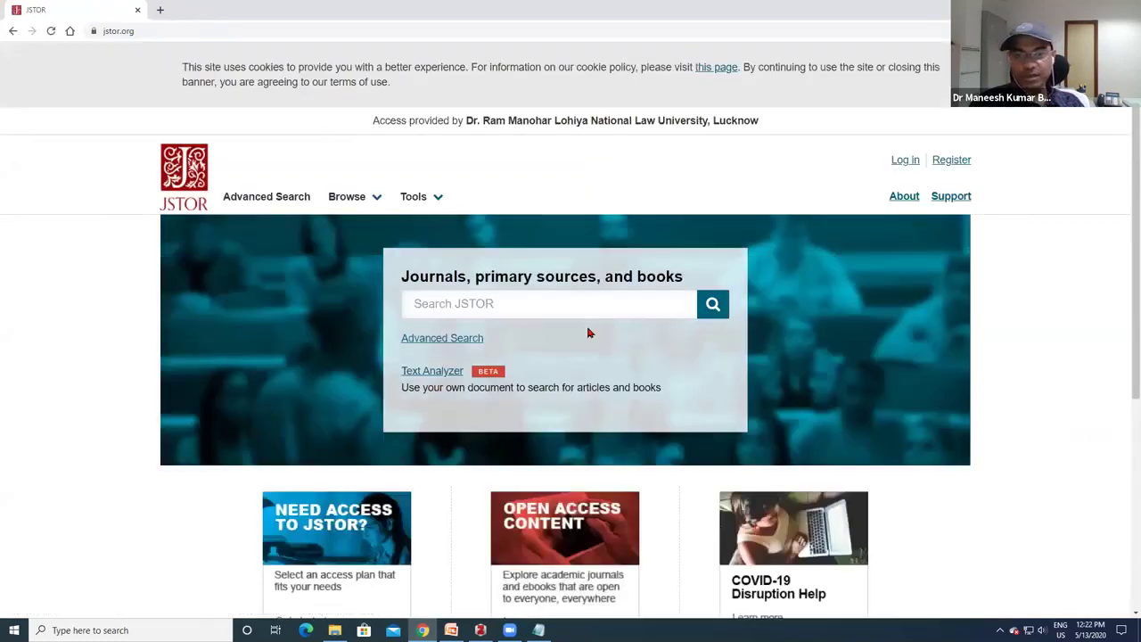
pyautogui.click(553, 306)
pyautogui.write('digital linbra')
pyautogui.press('BackSpace')
pyautogui.press('BackSpace')
pyautogui.press('BackSpace')
pyautogui.press('BackSpace')
pyautogui.write('brary')
pyautogui.press('Return')
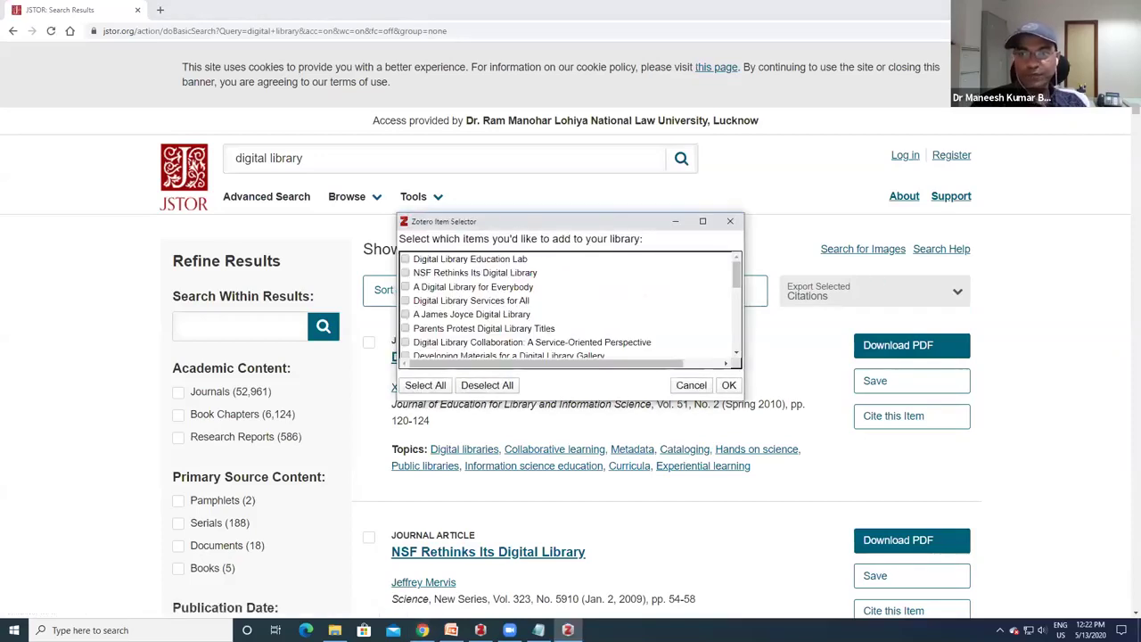
# Step: Save four JSTOR results, including NSF Rethinks Its Digital Library and A James Joyce Digital Library, to Zotero
pyautogui.click(405, 273)
pyautogui.click(405, 287)
pyautogui.click(406, 315)
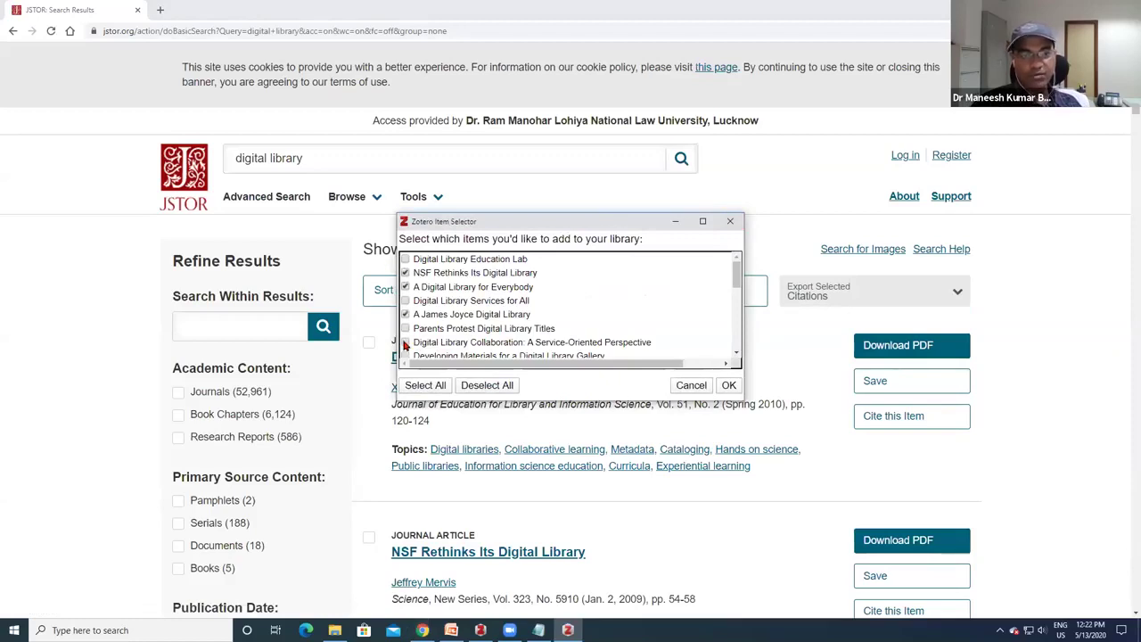
pyautogui.click(405, 342)
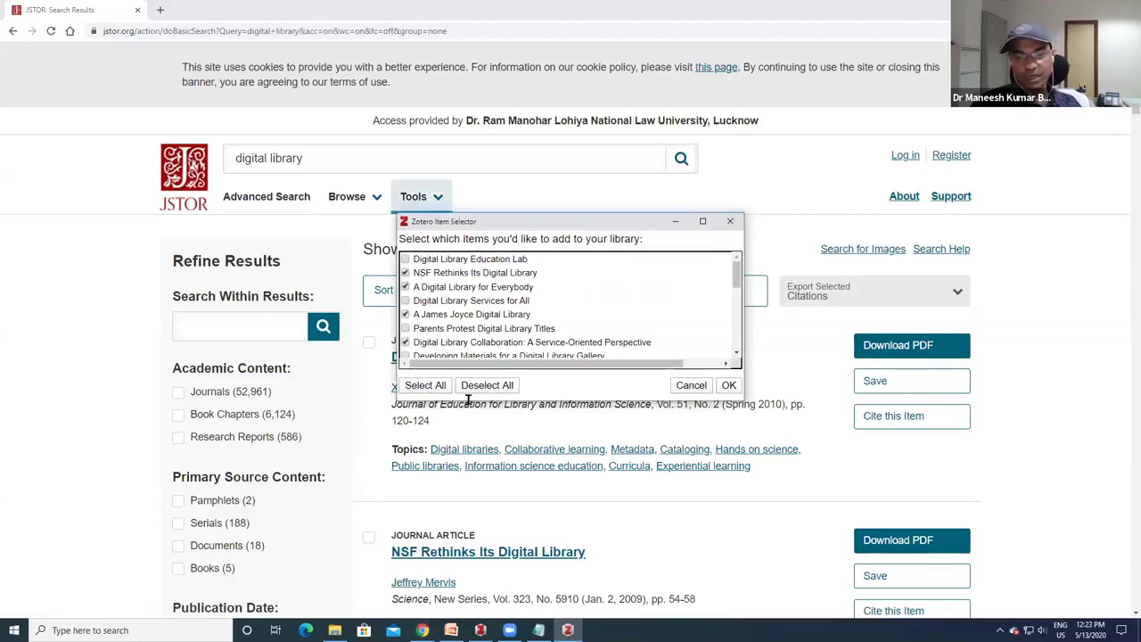
pyautogui.click(728, 388)
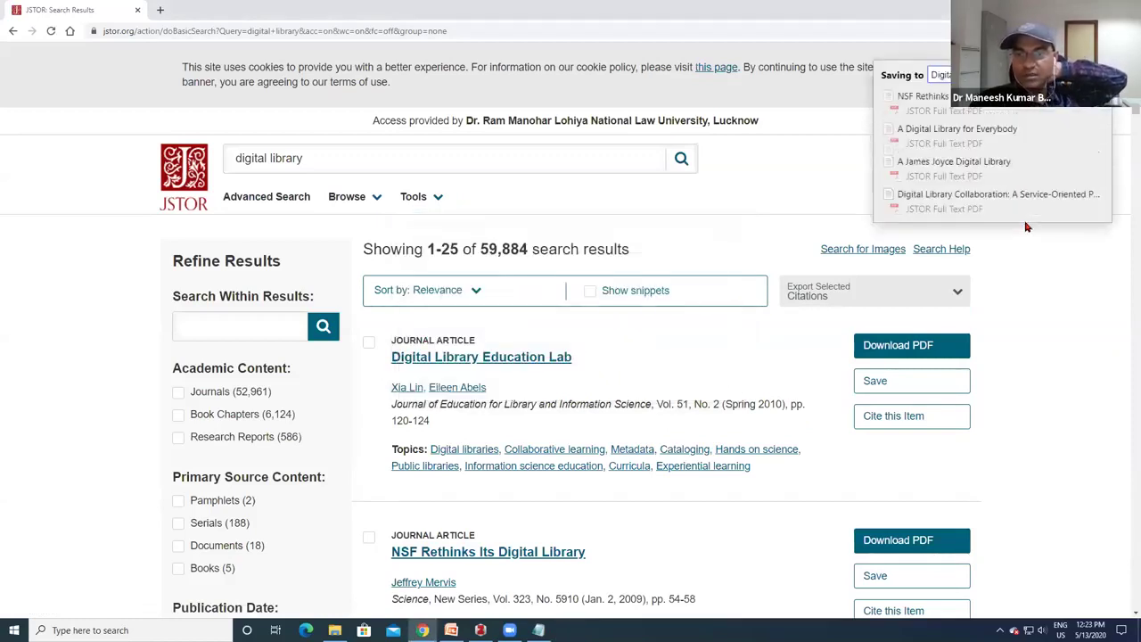
# Step: Open the 'NSF Rethinks Its Digital Library' article page and save it with Ctrl+Shift+S
pyautogui.scroll(-2, 499, 361)
pyautogui.click(470, 375)
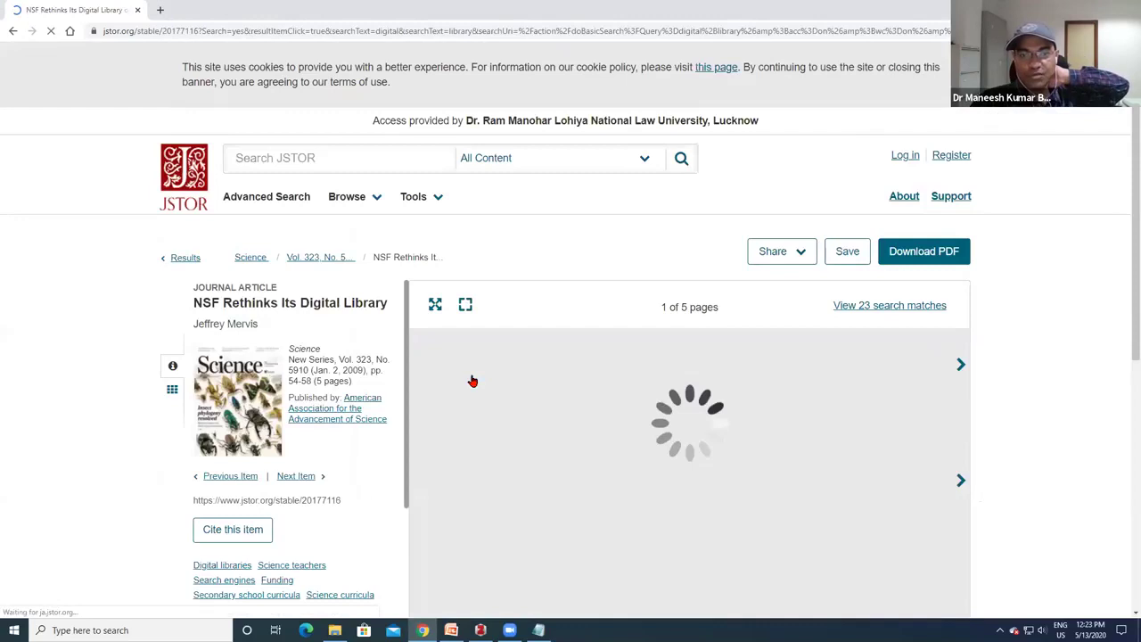
pyautogui.scroll(-3, 472, 382)
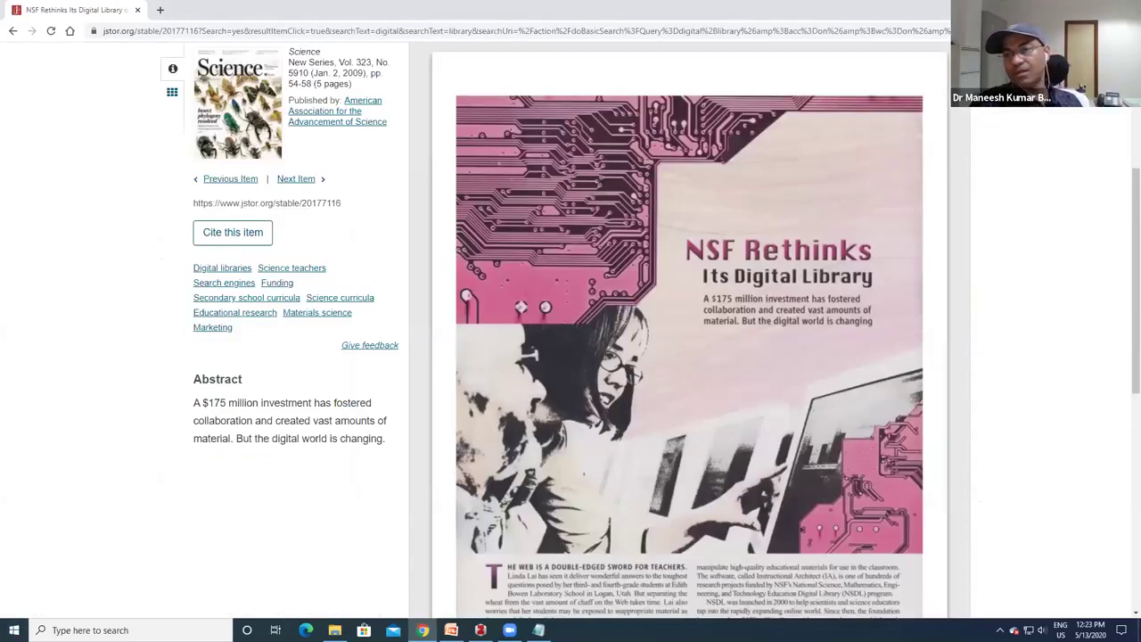
pyautogui.hotkey('ctrl', 'shift', 's')
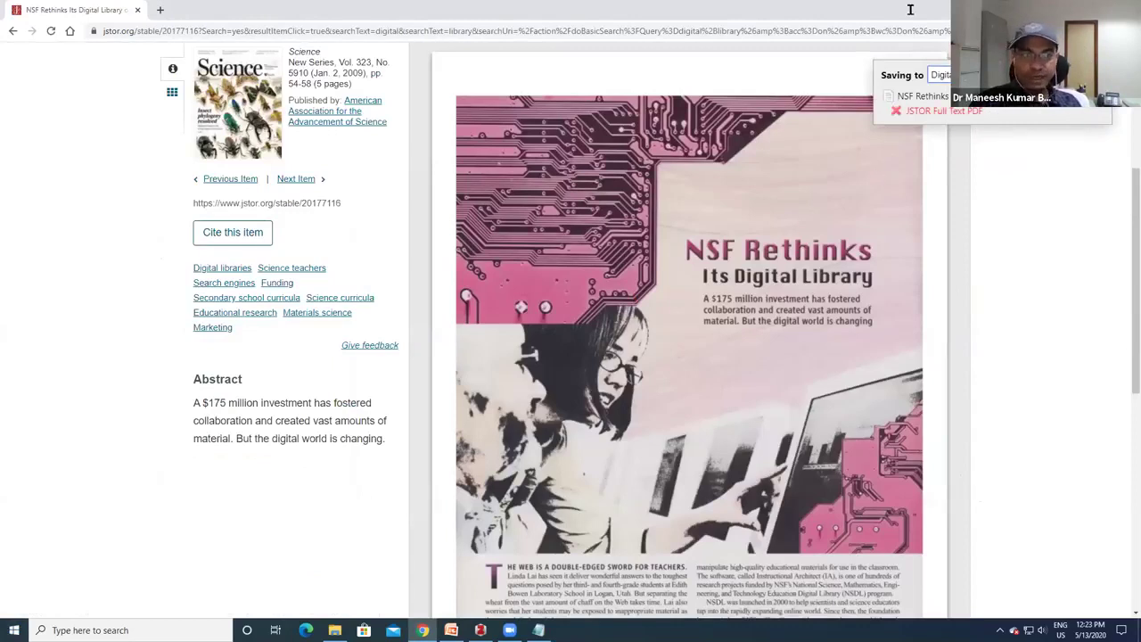
# Step: In a new tab, search Google for 'libspace', correcting the 'klibspace' typo
pyautogui.click(160, 10)
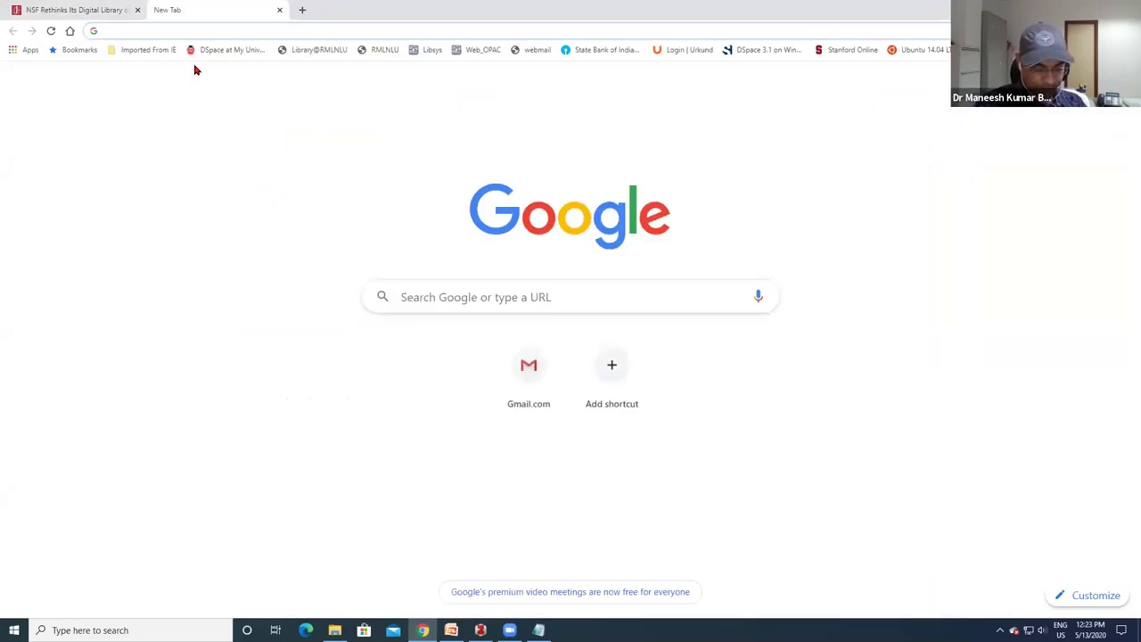
pyautogui.write('klibspac')
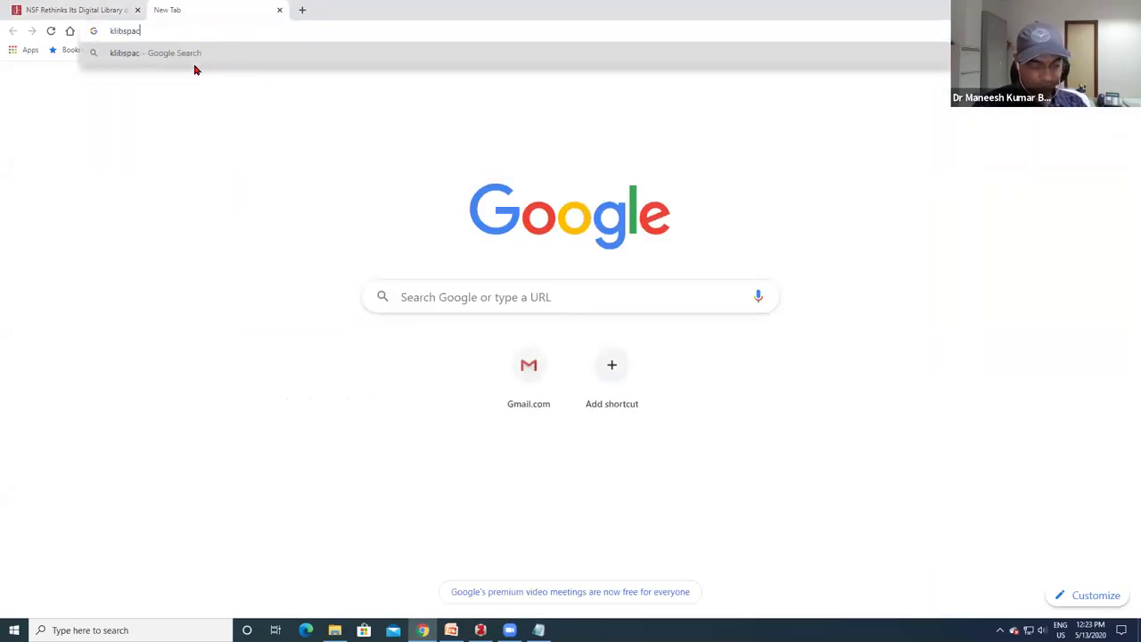
pyautogui.write('e')
pyautogui.press('Return')
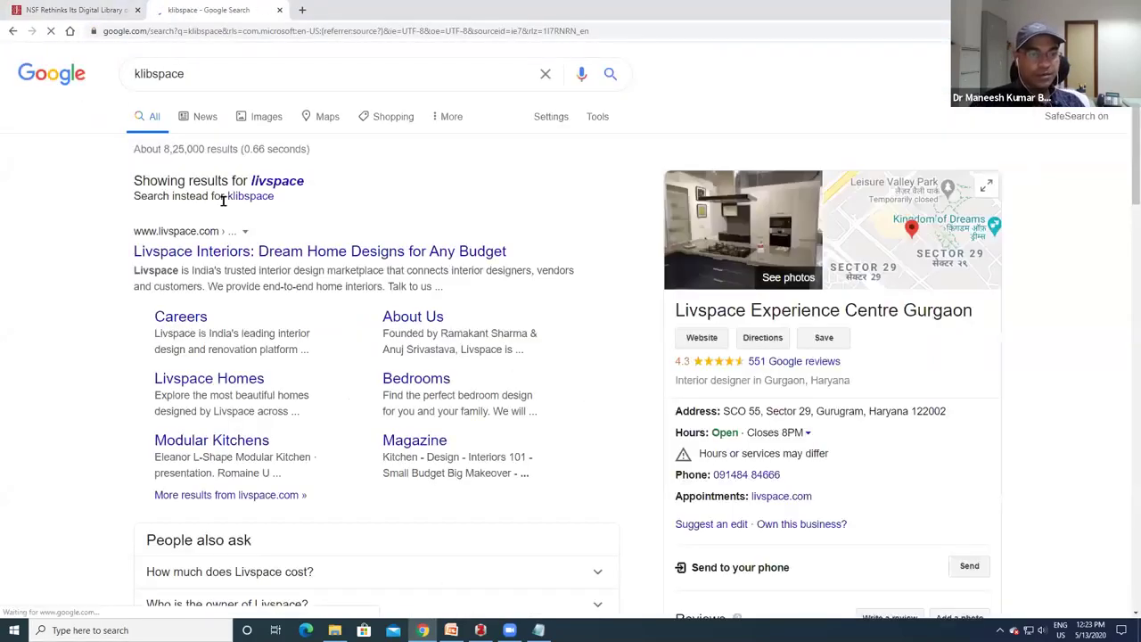
pyautogui.click(200, 80)
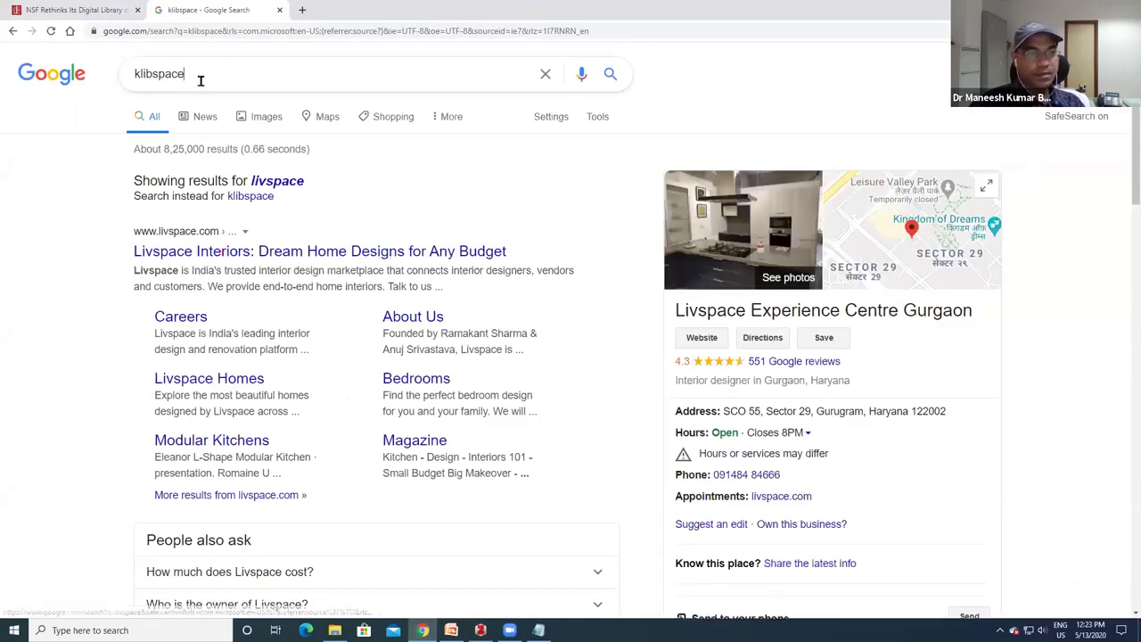
pyautogui.hotkey('ctrl', 'a')
pyautogui.press('BackSpace')
pyautogui.write('lib')
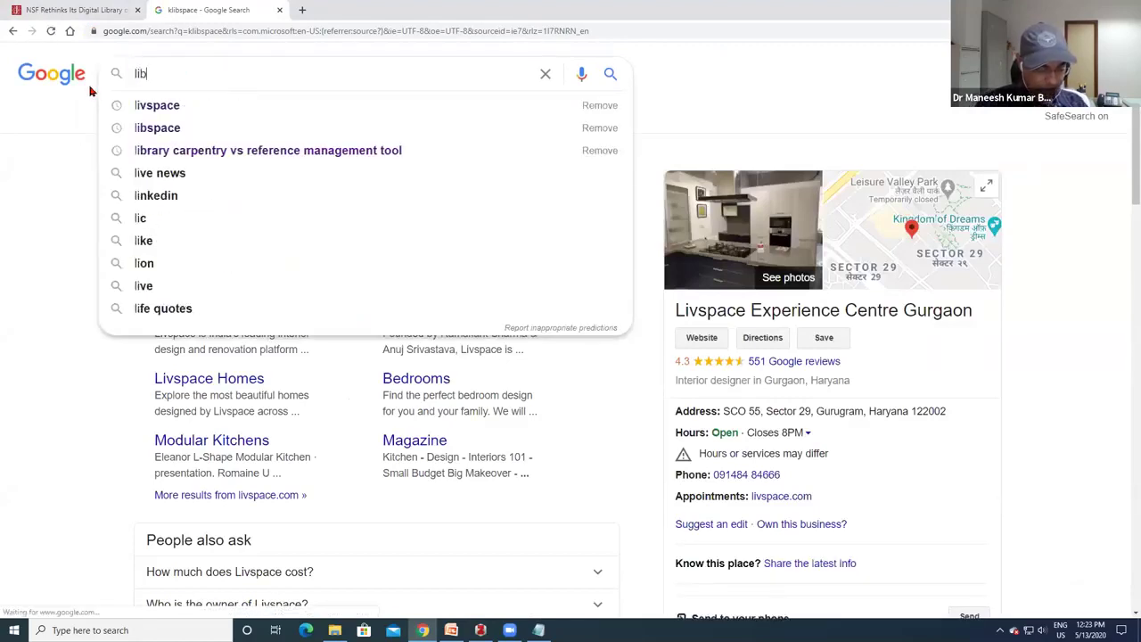
pyautogui.write('space')
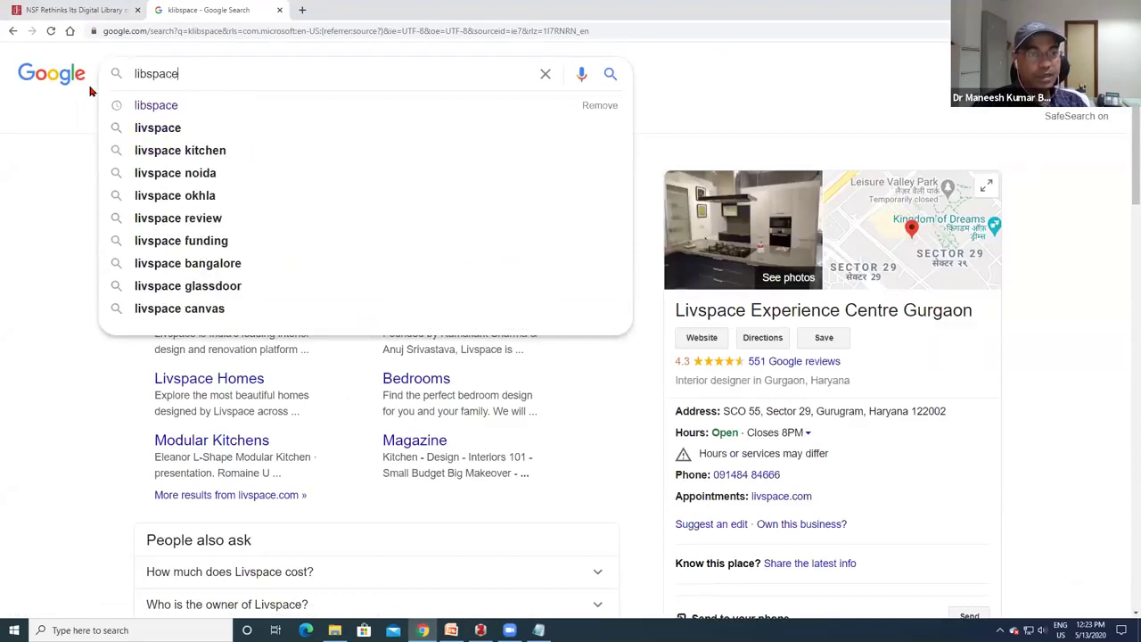
pyautogui.press('Return')
# Step: Save the LIBSPACE 'Open e-Law Library' blog post to Zotero and switch to Zotero
pyautogui.click(149, 195)
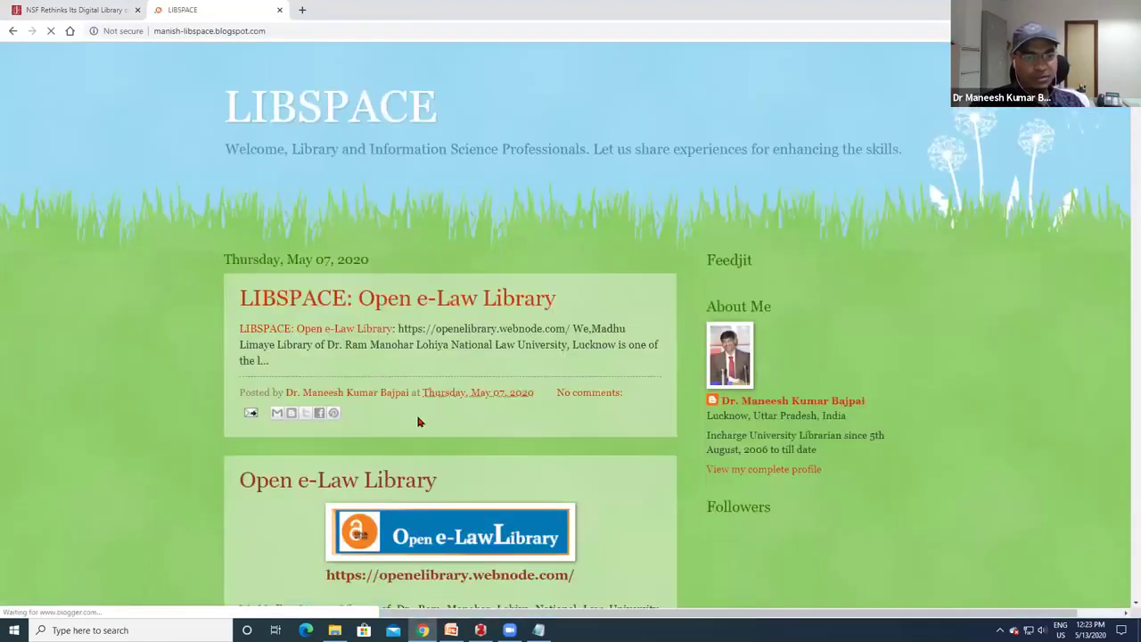
pyautogui.scroll(-2, 306, 364)
pyautogui.click(308, 362)
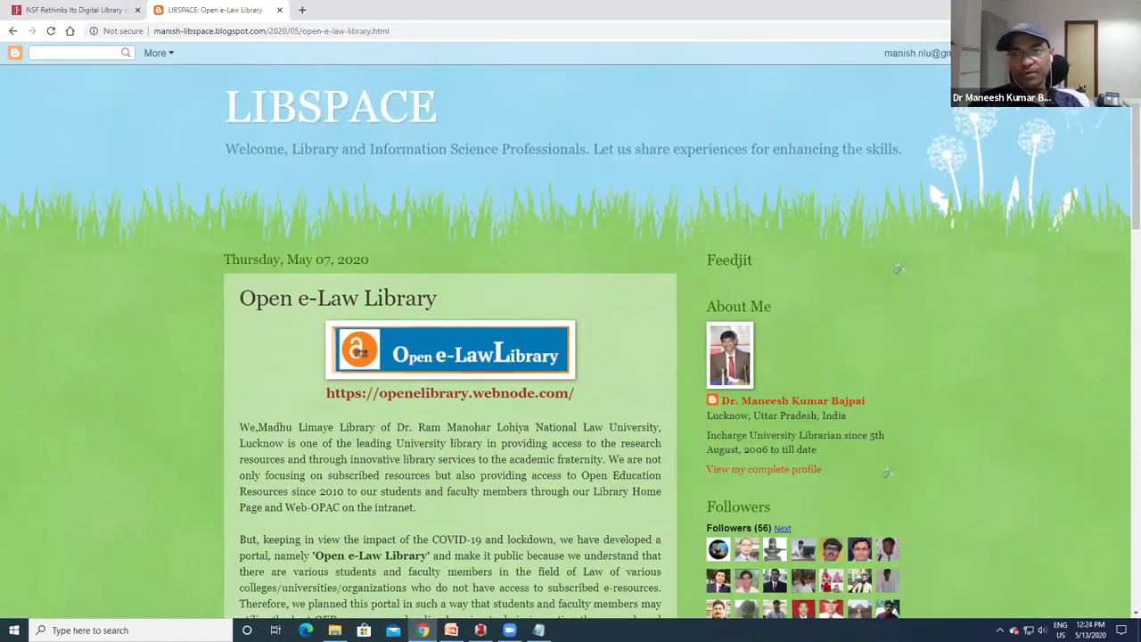
pyautogui.click(1056, 30)
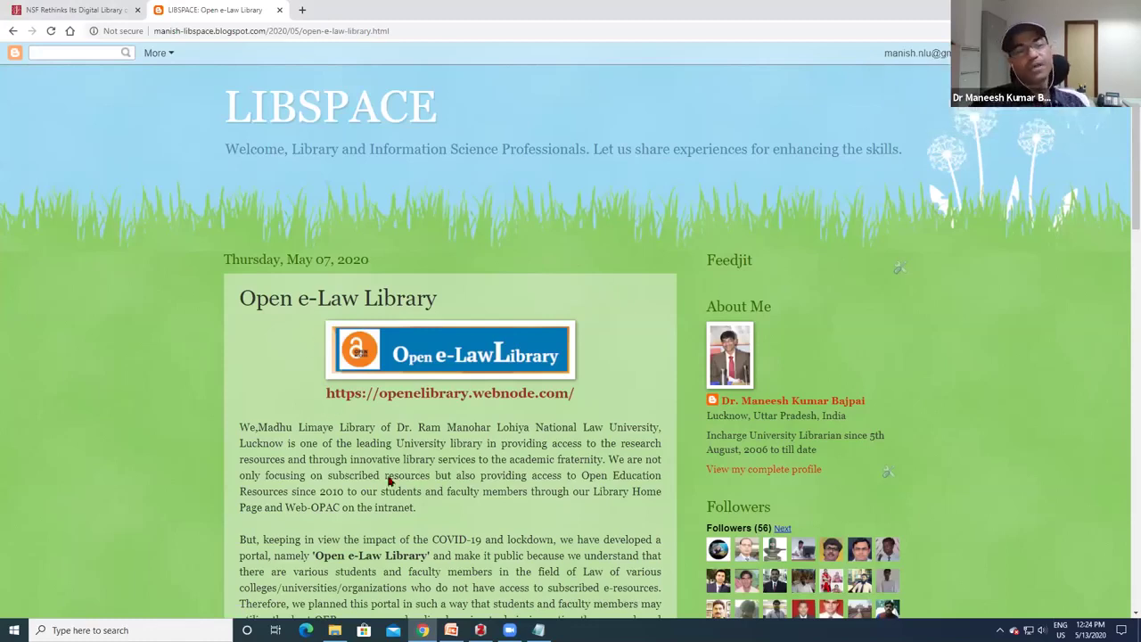
pyautogui.hotkey('alt', 'Tab')
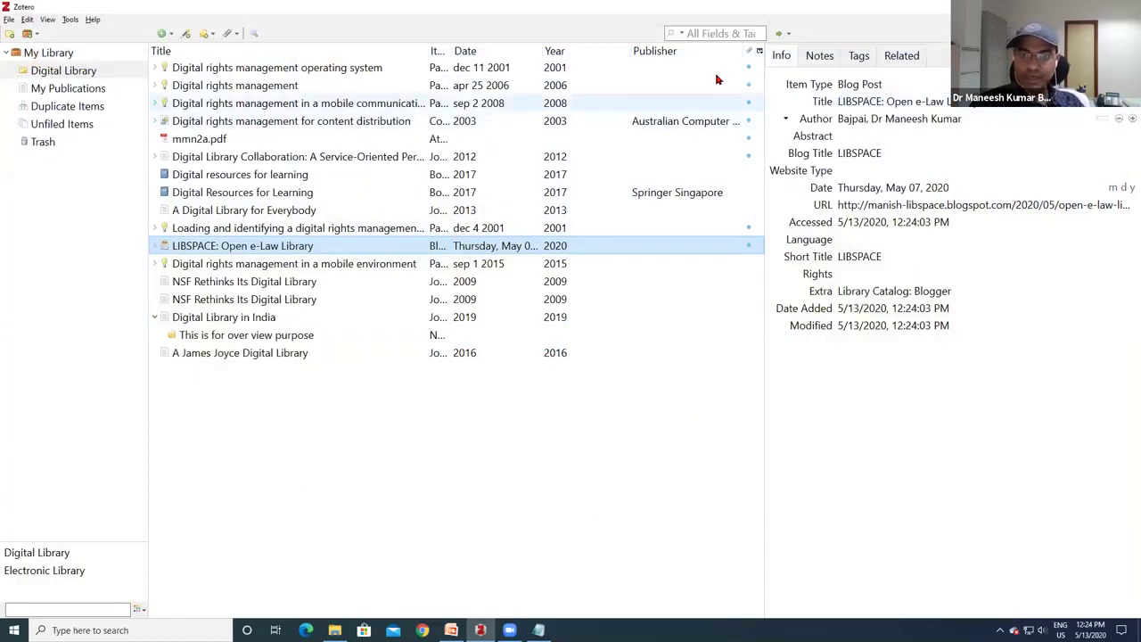
# Step: Tag the LIBSPACE: Open e-Law Library item 'E-Law Library', then delete that tag
pyautogui.click(708, 33)
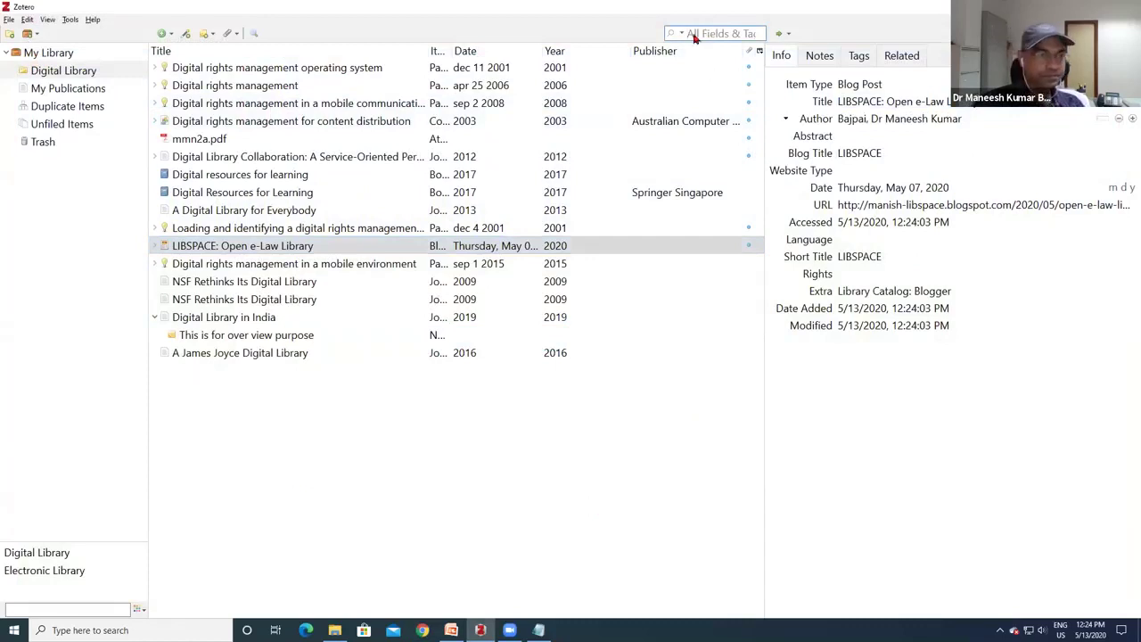
pyautogui.click(859, 56)
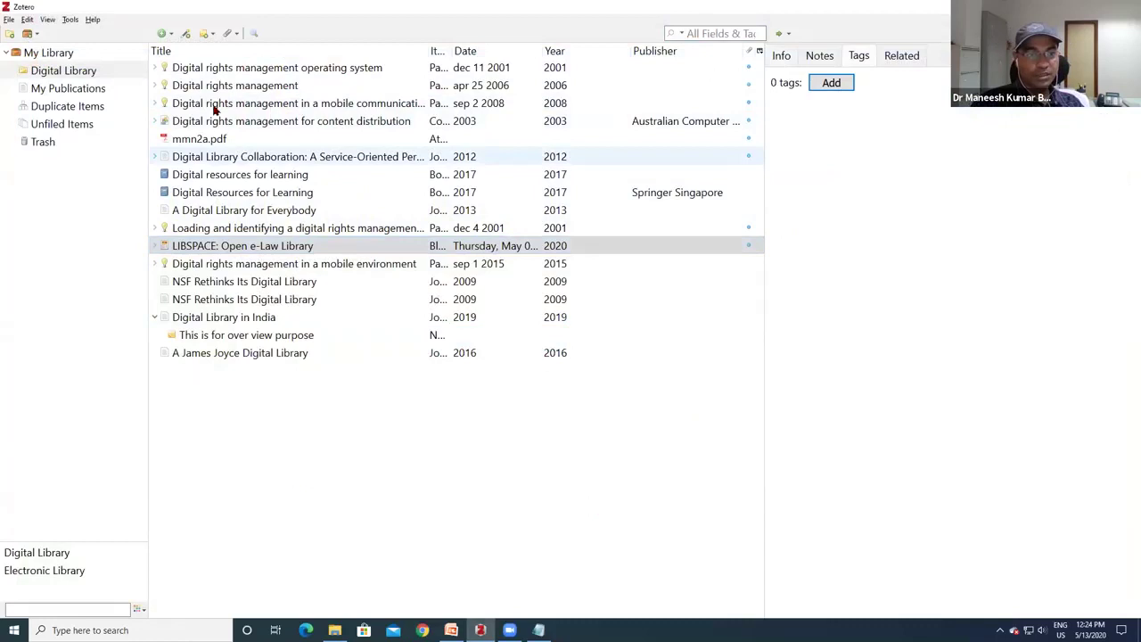
pyautogui.click(201, 250)
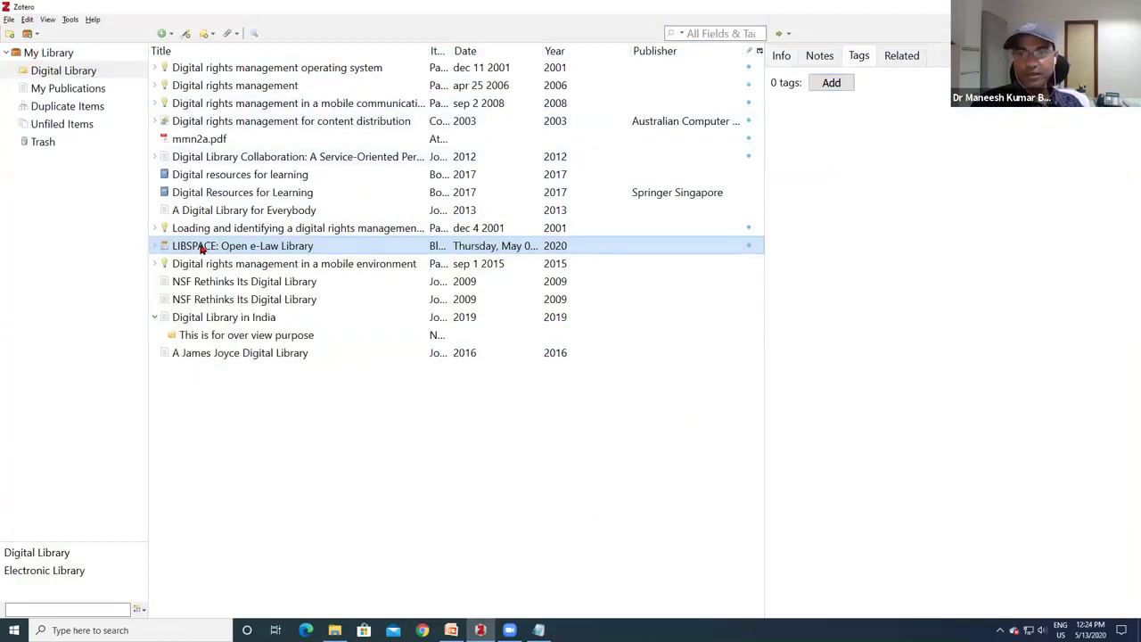
pyautogui.click(837, 86)
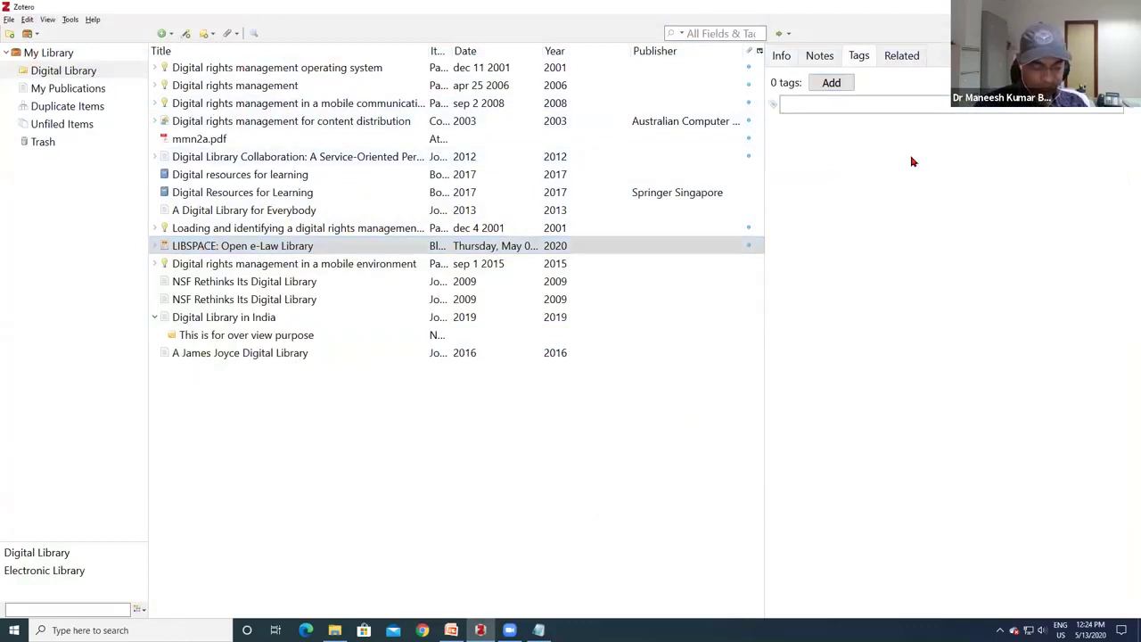
pyautogui.write('E Law Libra')
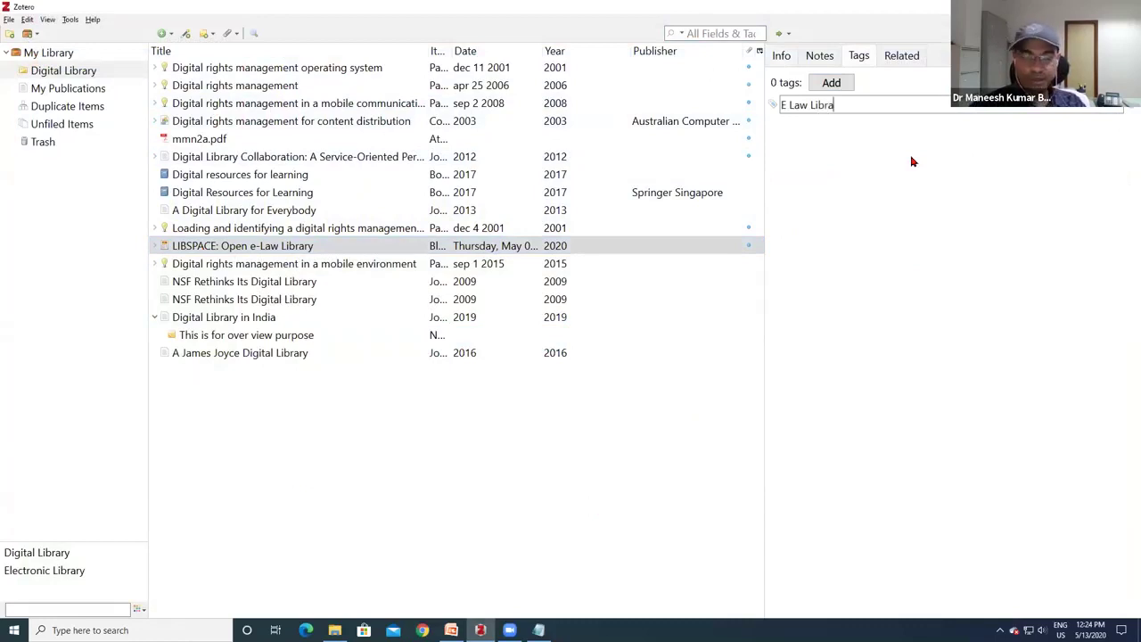
pyautogui.write('ry')
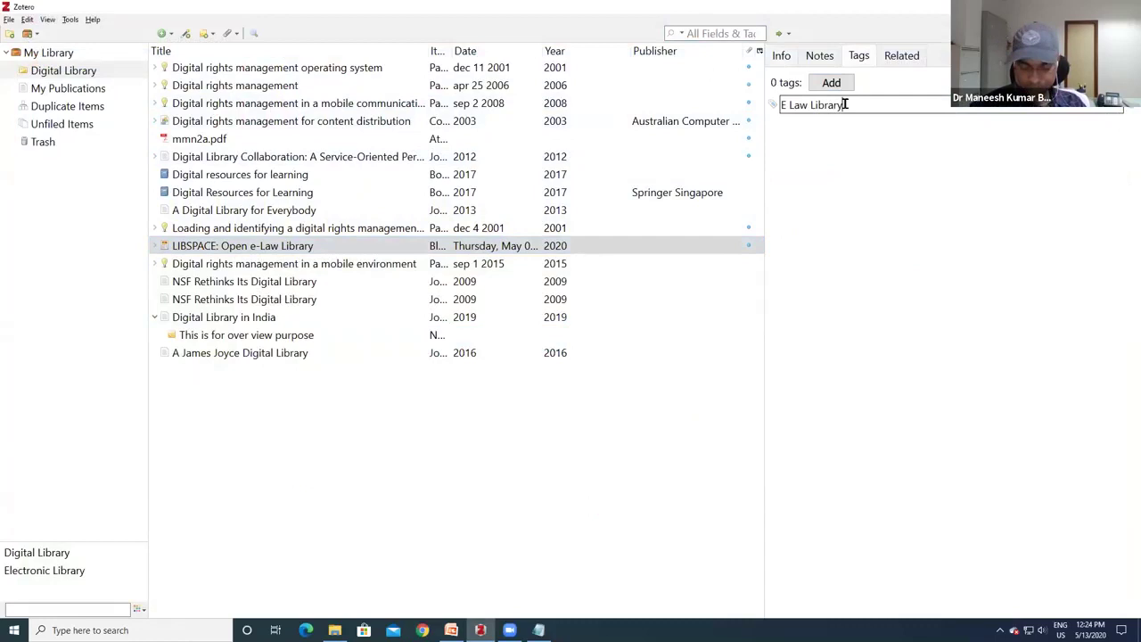
pyautogui.press('Delete')
pyautogui.write('-')
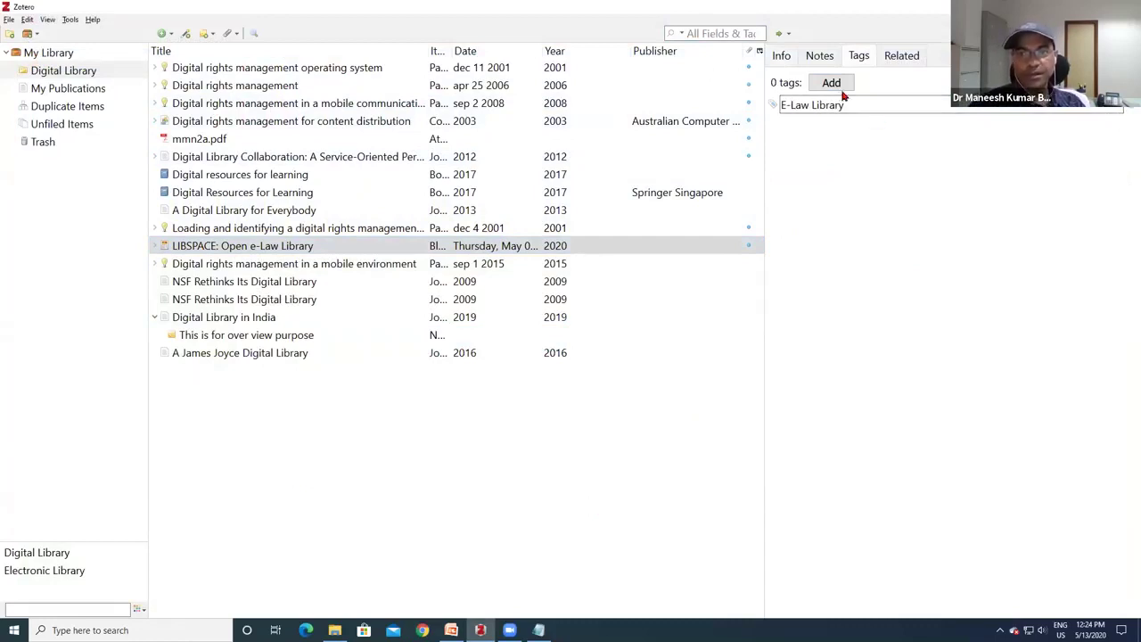
pyautogui.press('Return')
pyautogui.click(1124, 109)
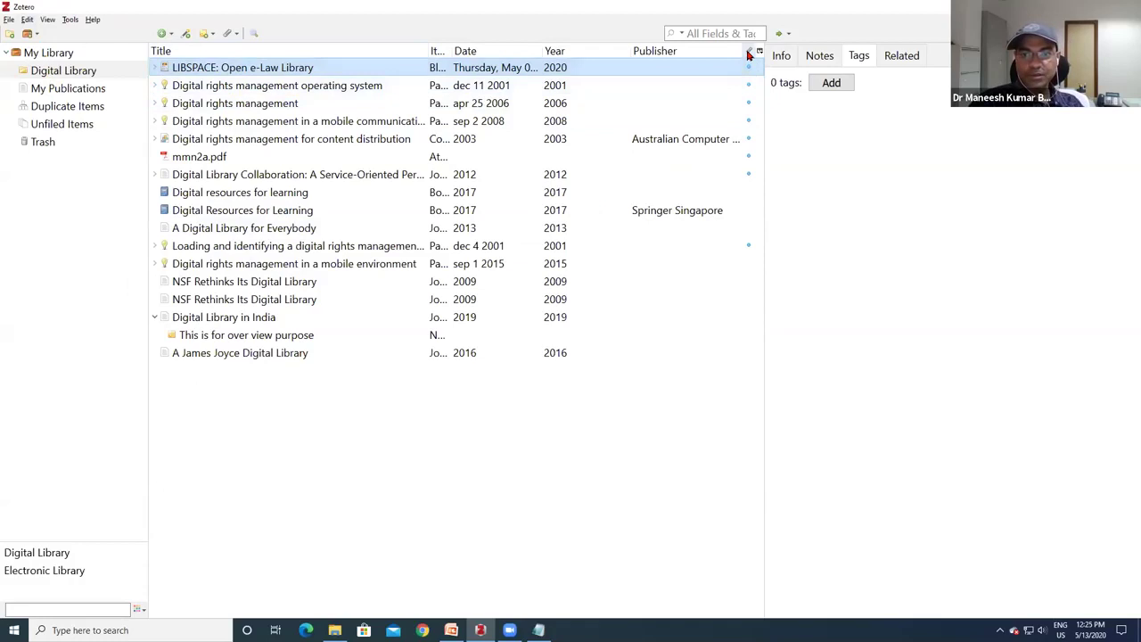
# Step: Sort the items by the attachment column, flipping between ascending and descending order
pyautogui.click(749, 54)
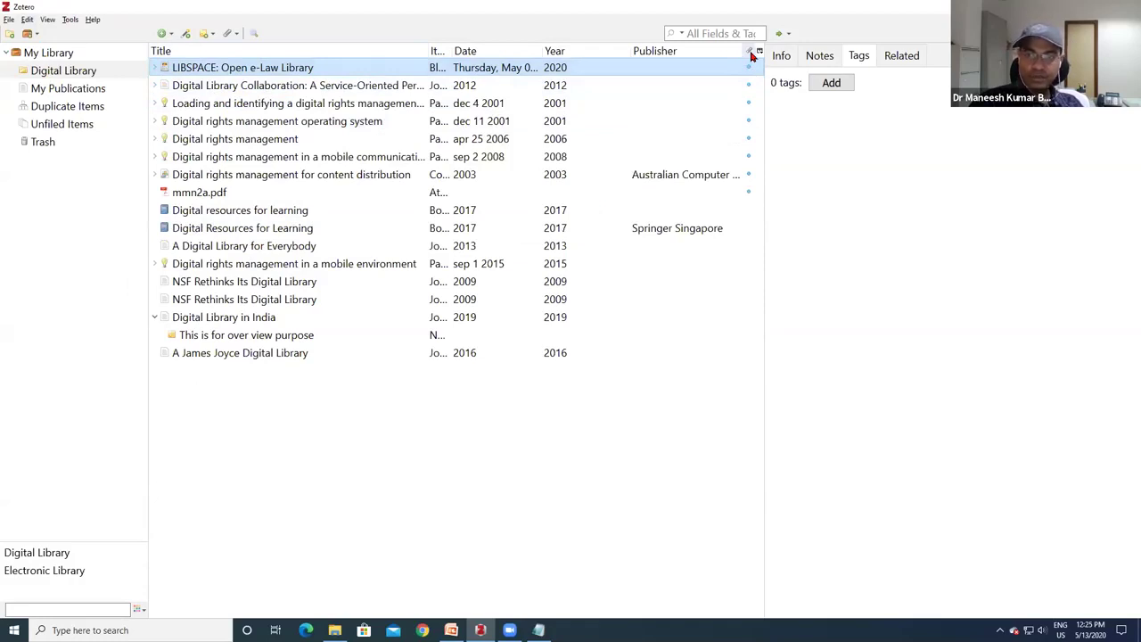
pyautogui.click(751, 55)
pyautogui.click(751, 53)
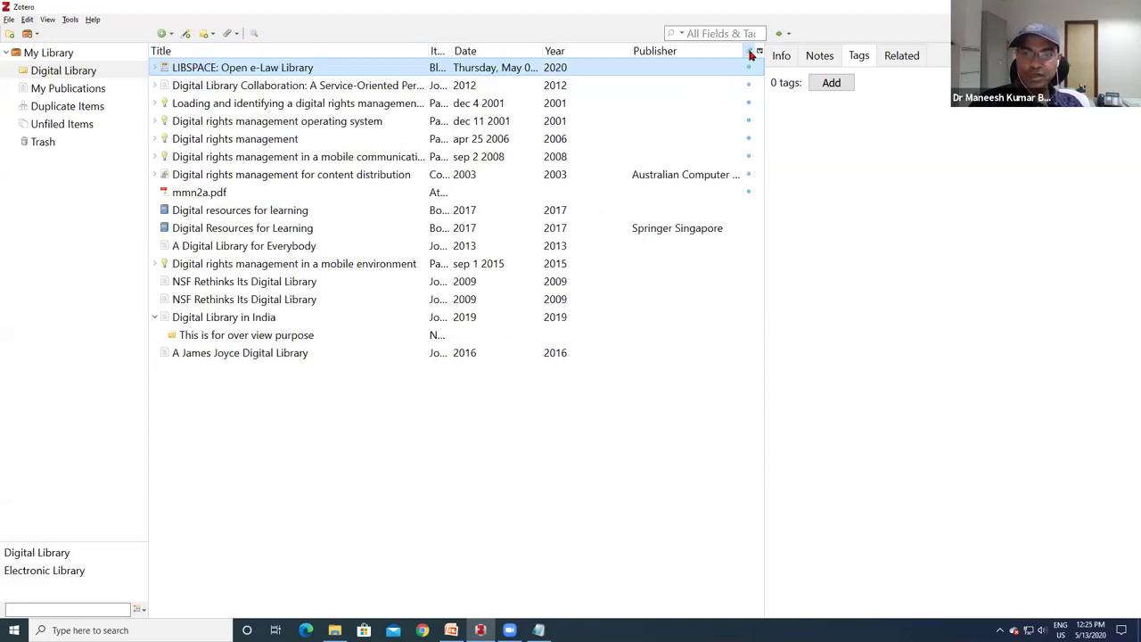
pyautogui.click(751, 56)
pyautogui.click(753, 54)
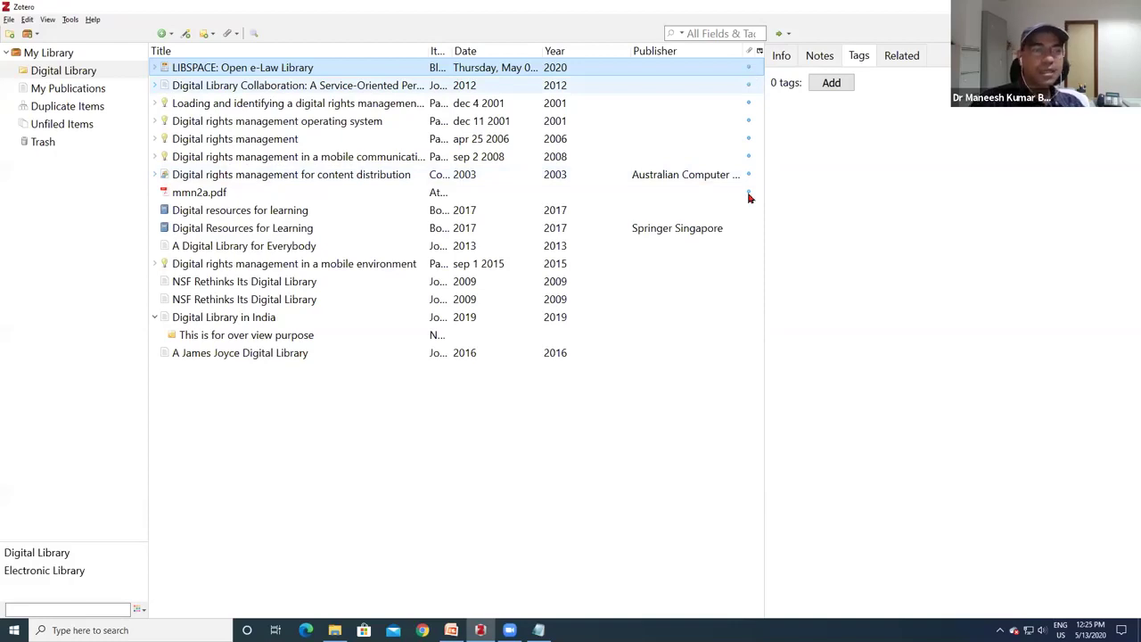
# Step: From Preferences > Advanced > Files and Folders, show the data directory C:\Users\LIB\Zotero
pyautogui.click(27, 20)
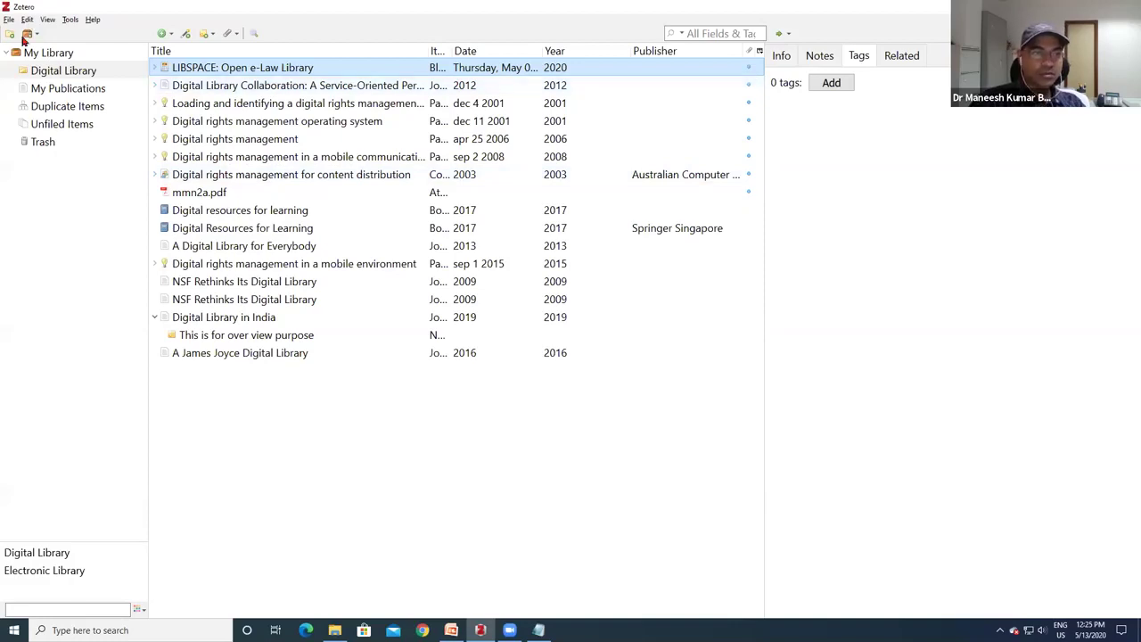
pyautogui.click(56, 190)
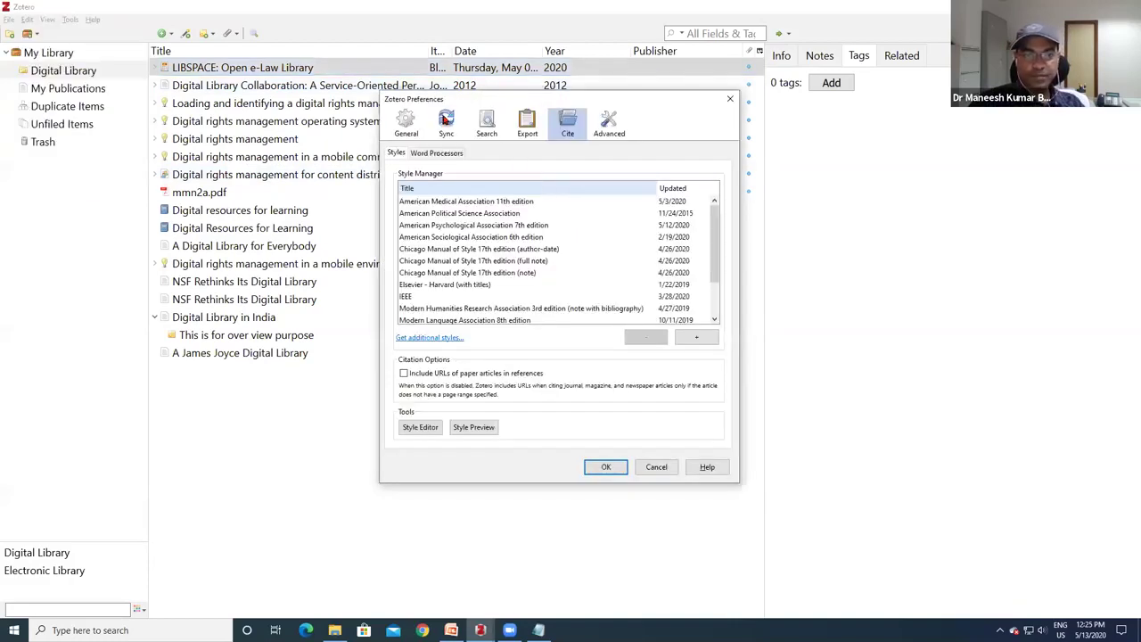
pyautogui.click(446, 120)
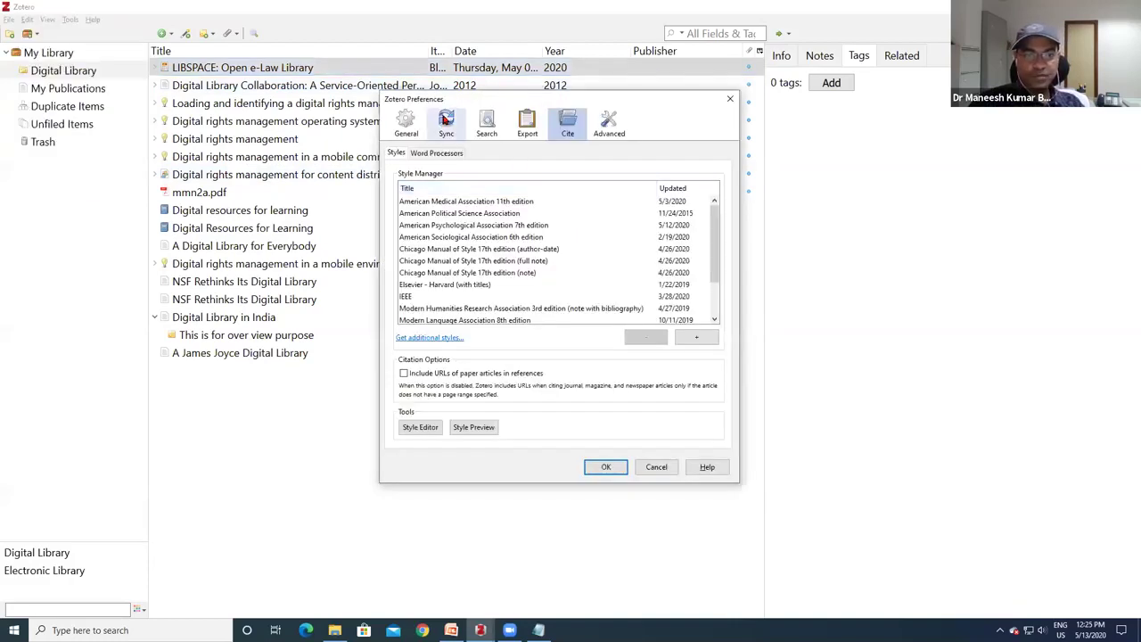
pyautogui.click(615, 123)
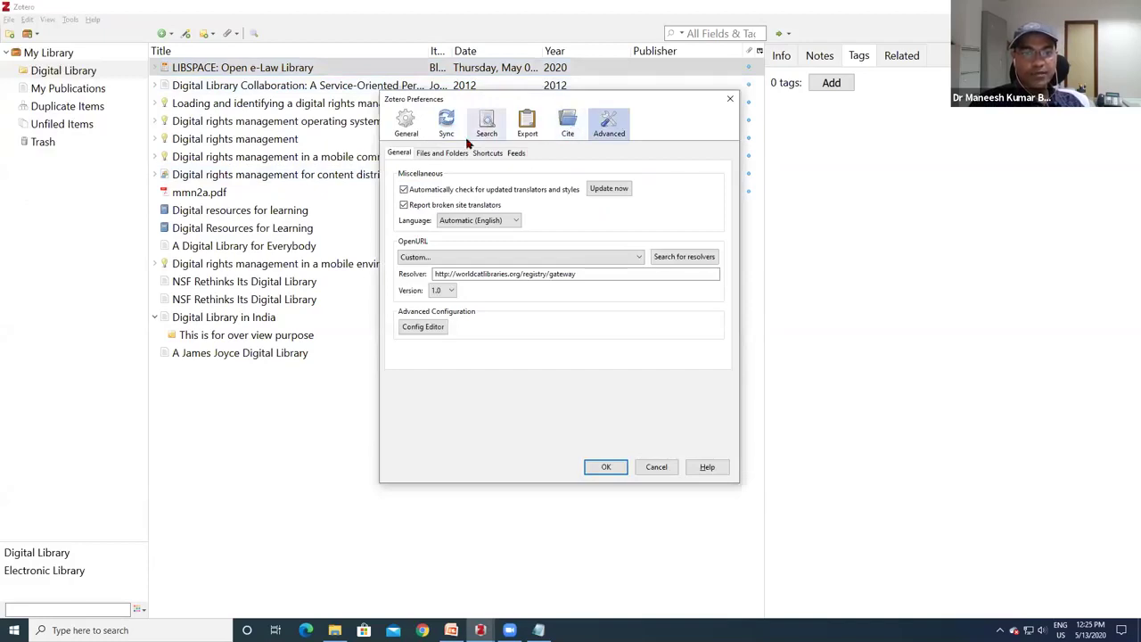
pyautogui.click(436, 154)
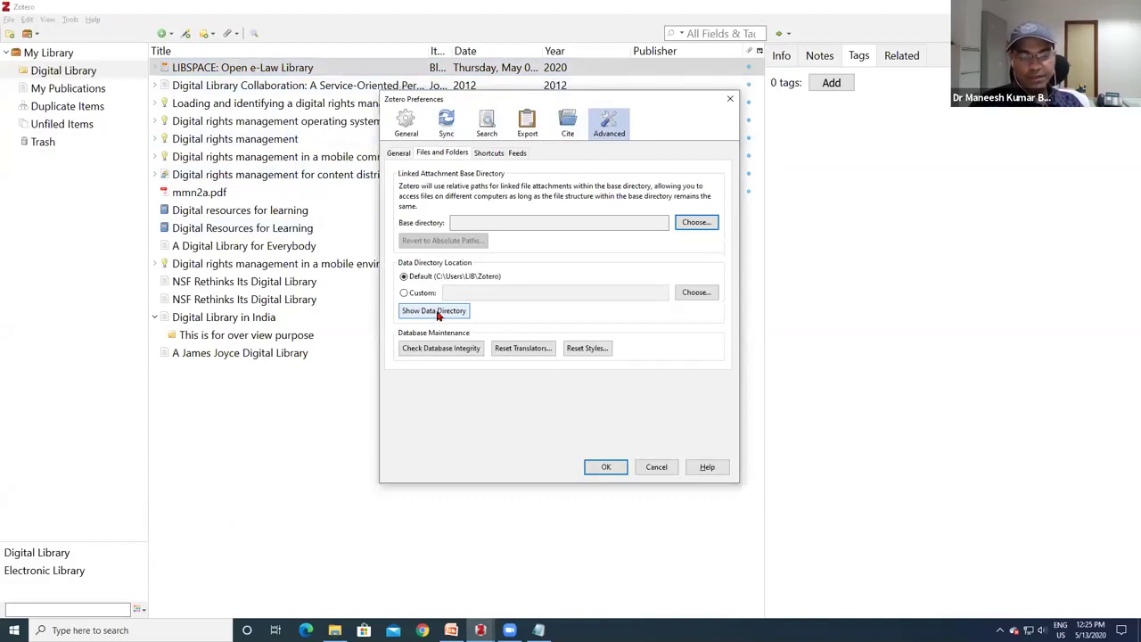
pyautogui.click(438, 315)
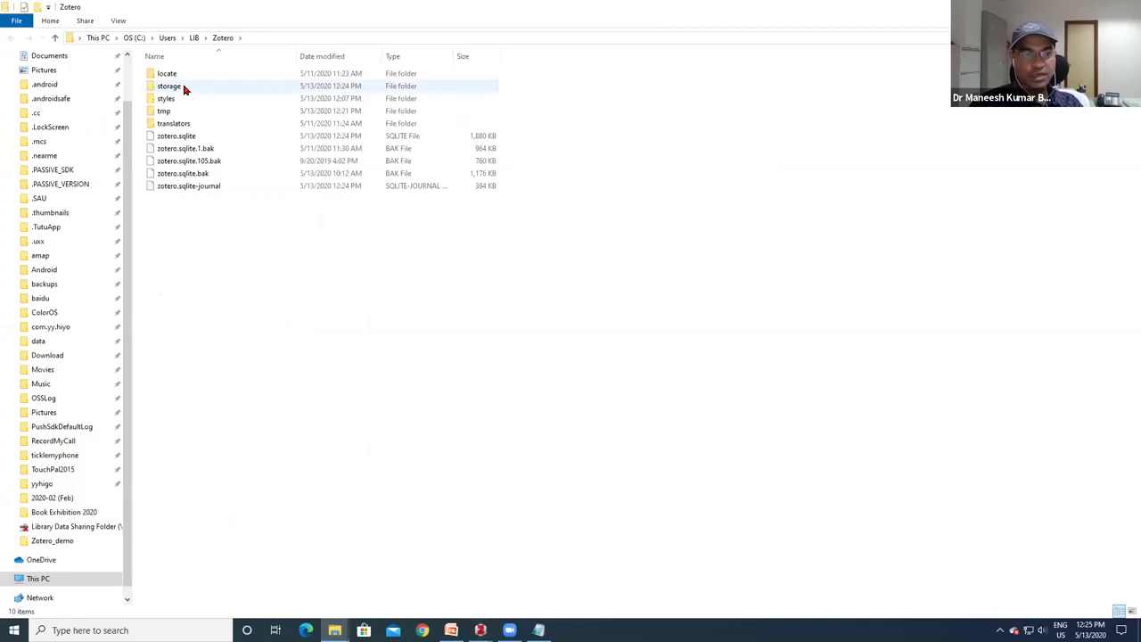
# Step: Browse into the storage folder to find the mmn2a PDF, then return to Zotero
pyautogui.click(184, 89)
pyautogui.press('Return')
pyautogui.doubleClick(190, 77)
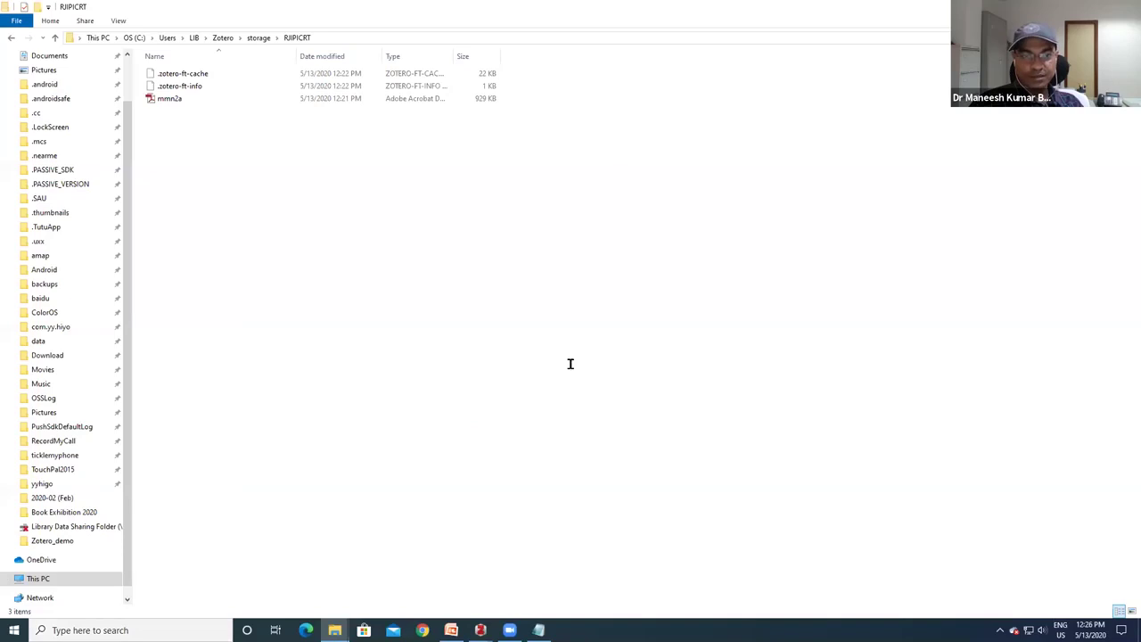
pyautogui.hotkey('alt', 'Tab')
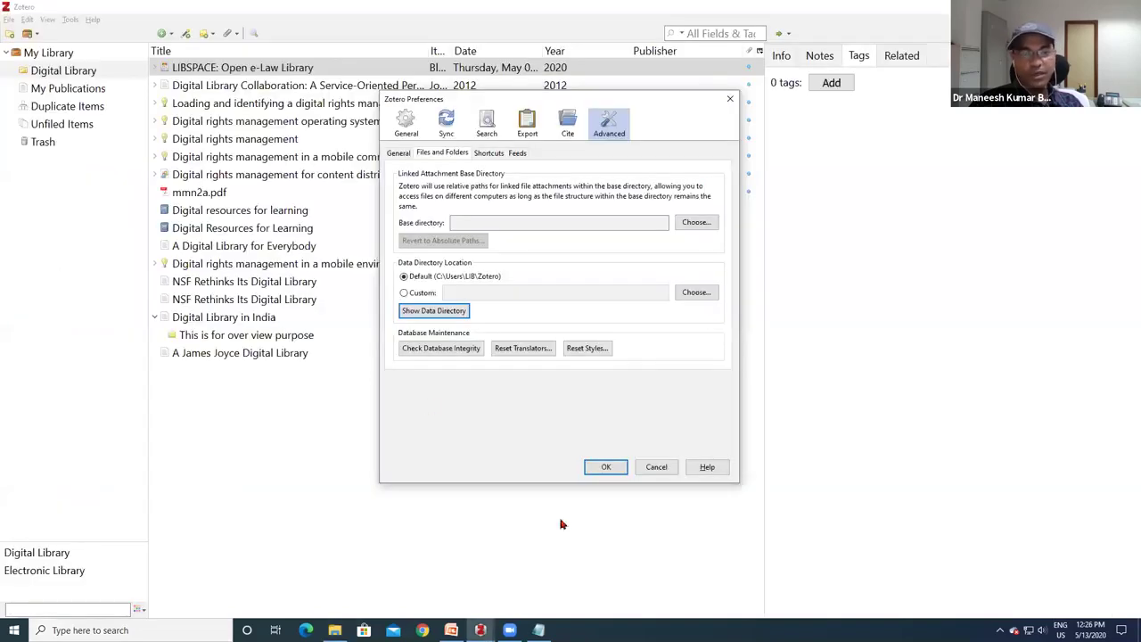
pyautogui.click(746, 468)
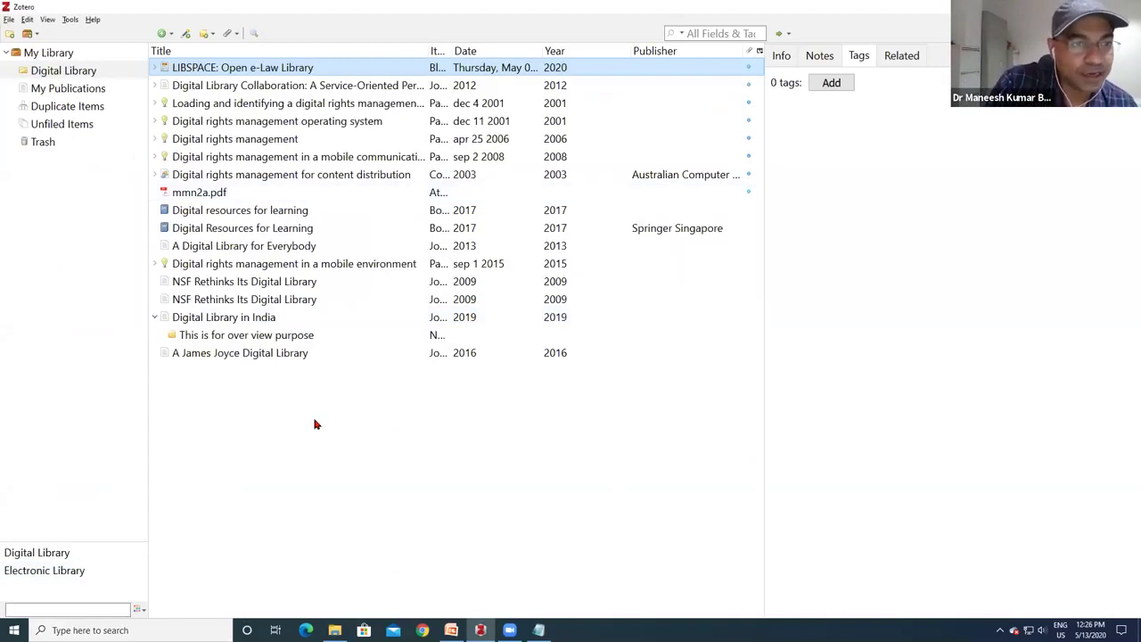
pyautogui.click(9, 21)
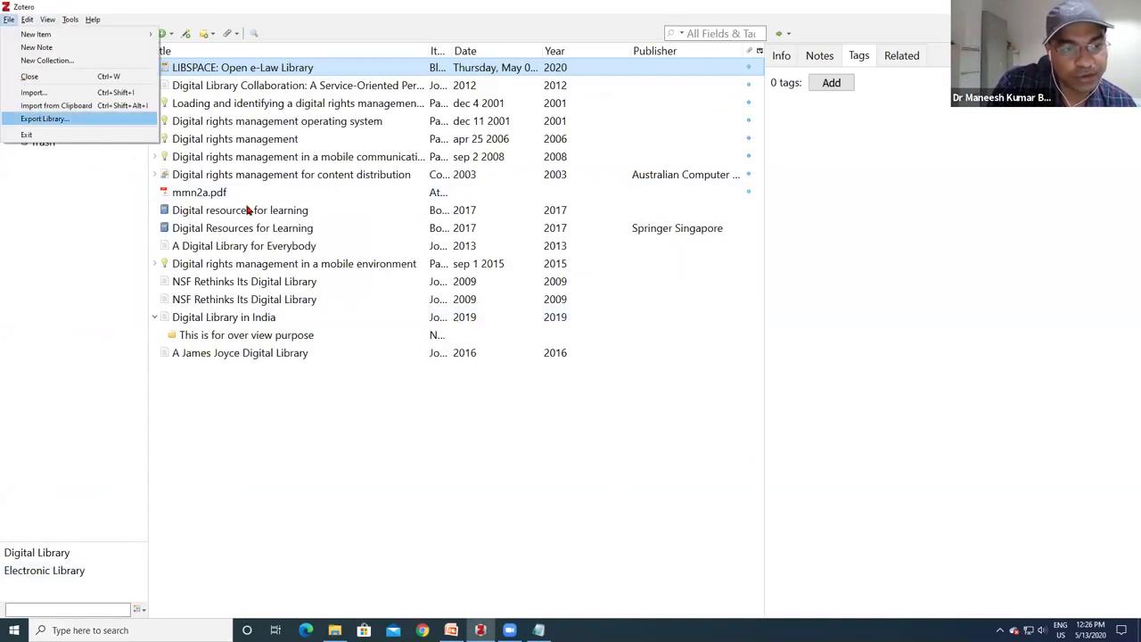
pyautogui.click(60, 125)
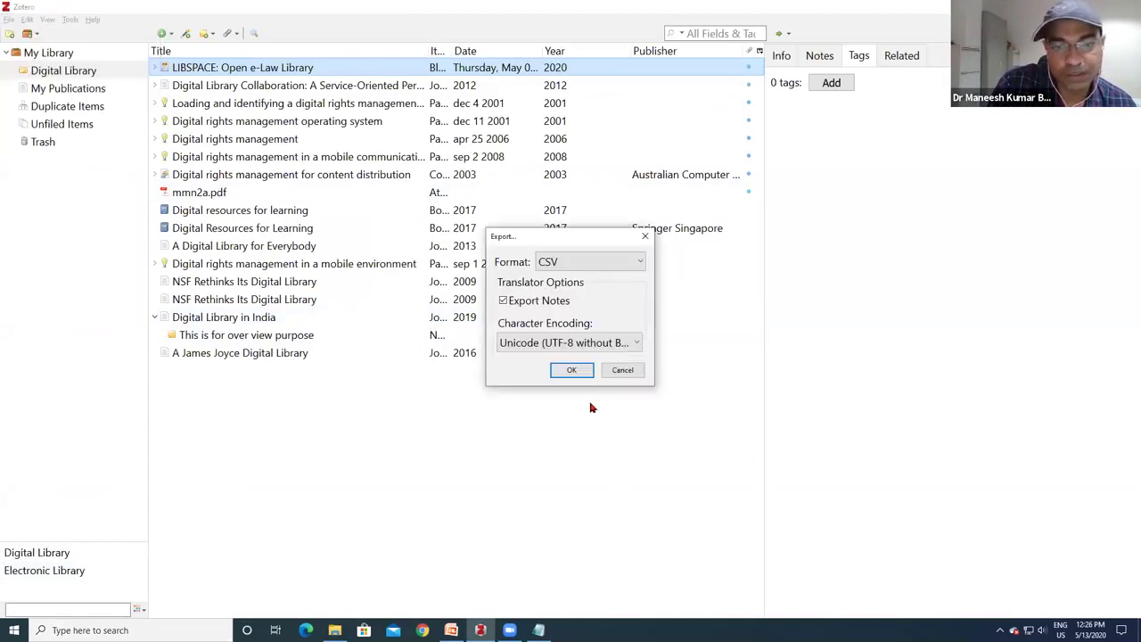
pyautogui.click(637, 262)
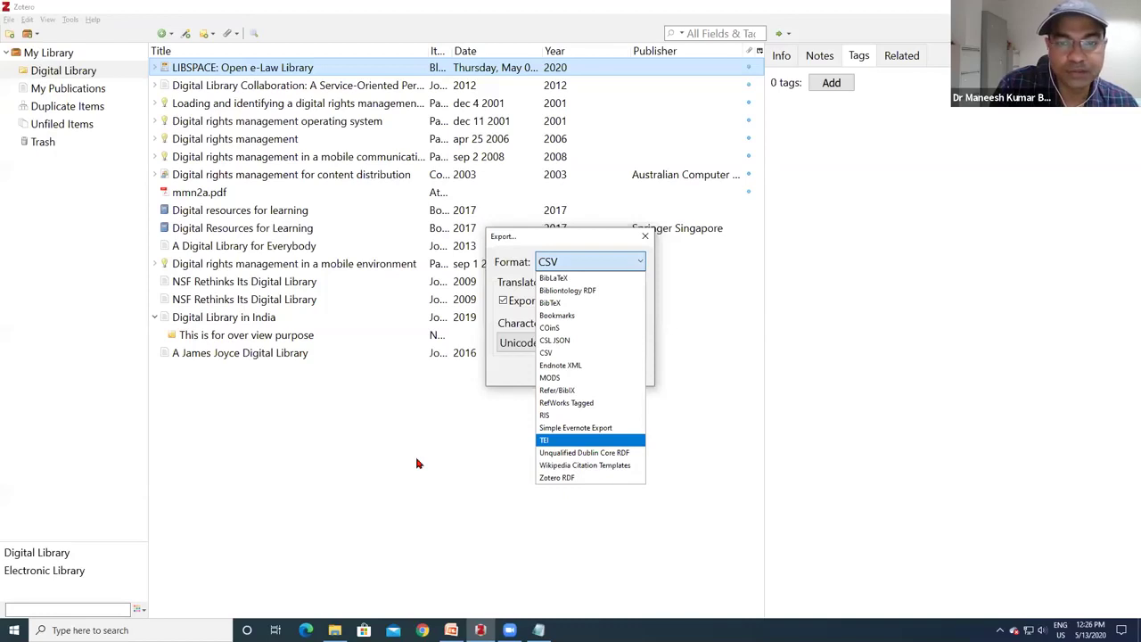
pyautogui.press('Escape')
pyautogui.press('Escape')
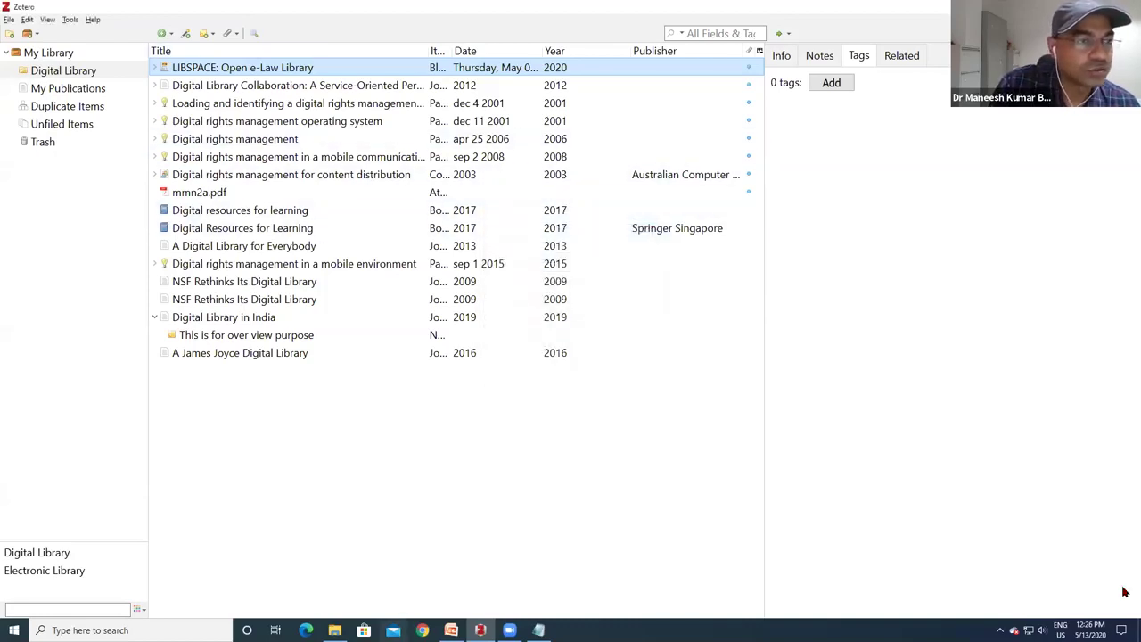
pyautogui.click(9, 19)
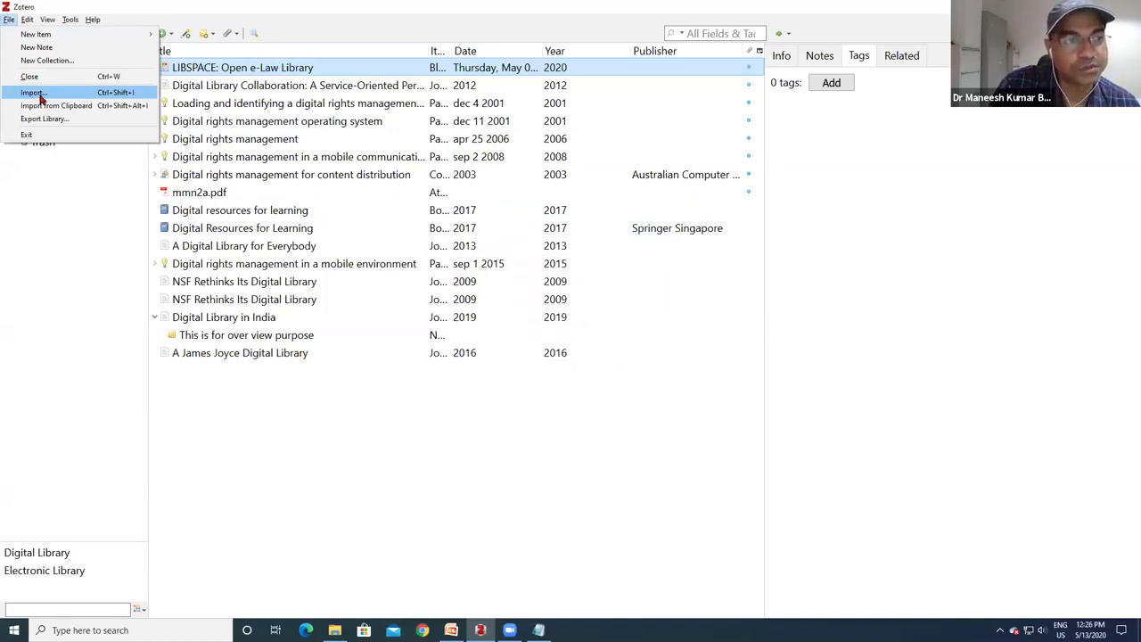
pyautogui.click(32, 93)
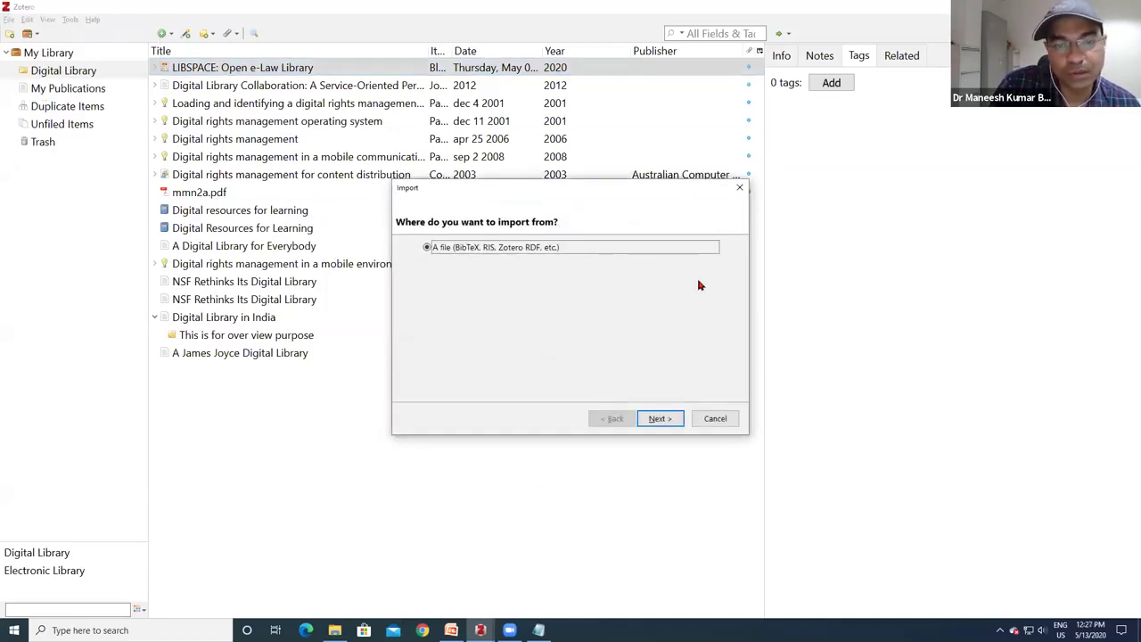
pyautogui.click(739, 188)
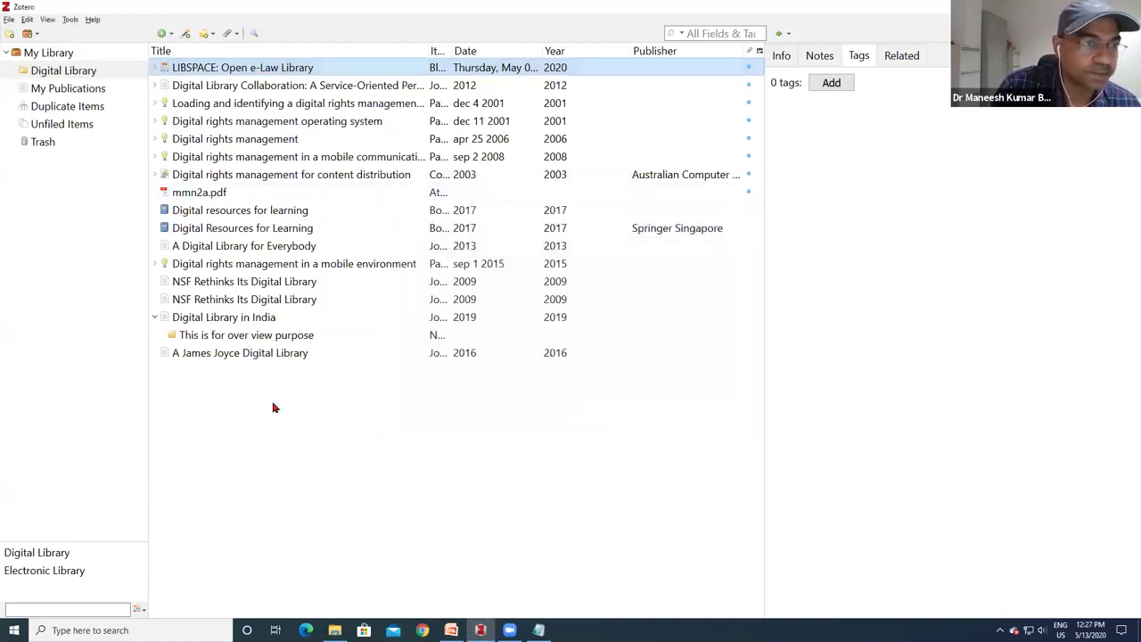
pyautogui.click(69, 20)
pyautogui.click(48, 19)
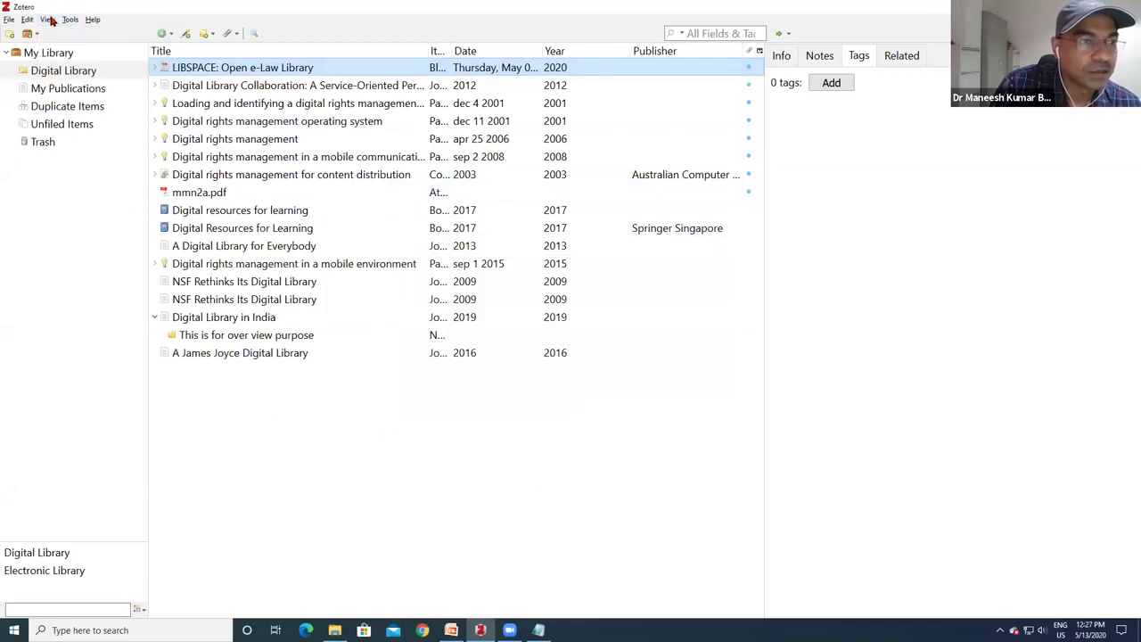
pyautogui.click(49, 20)
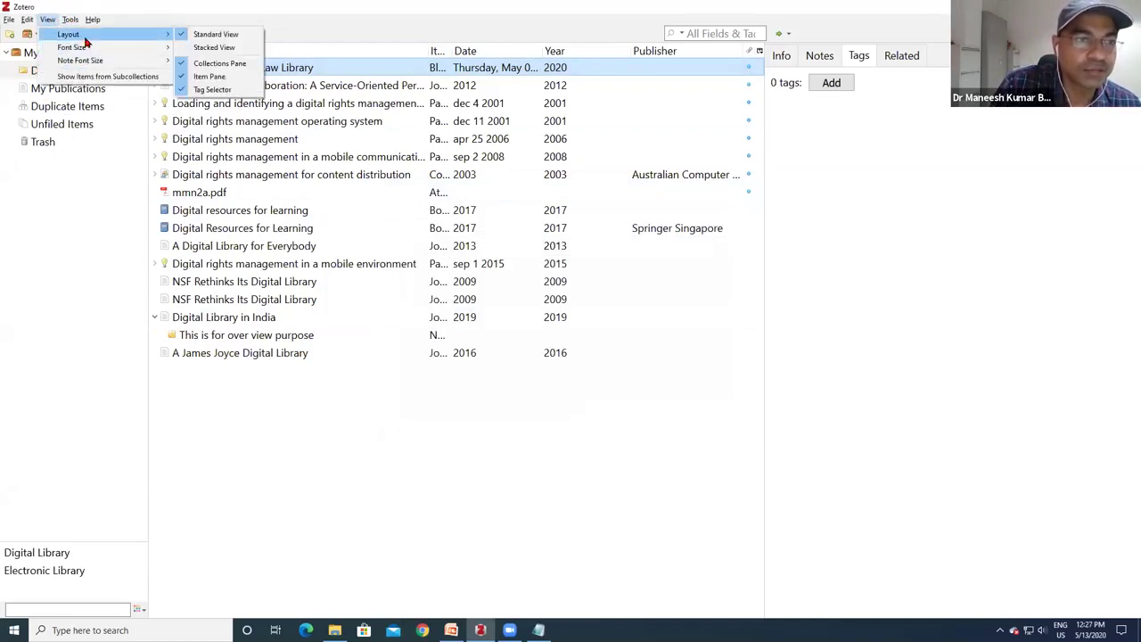
pyautogui.moveTo(87, 49)
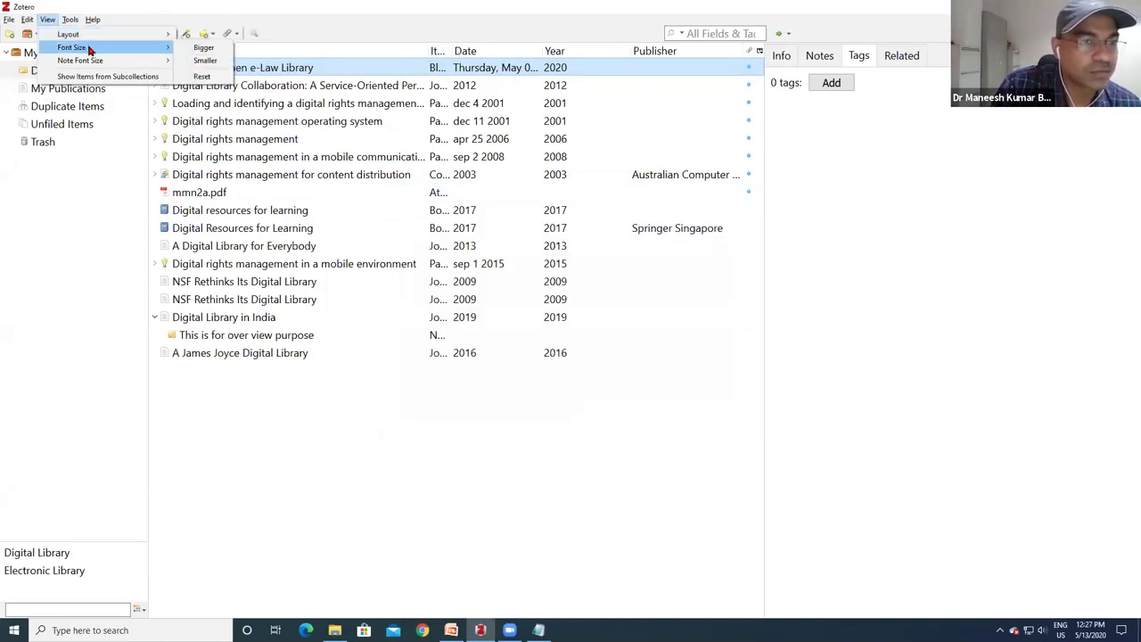
pyautogui.click(48, 19)
pyautogui.click(69, 19)
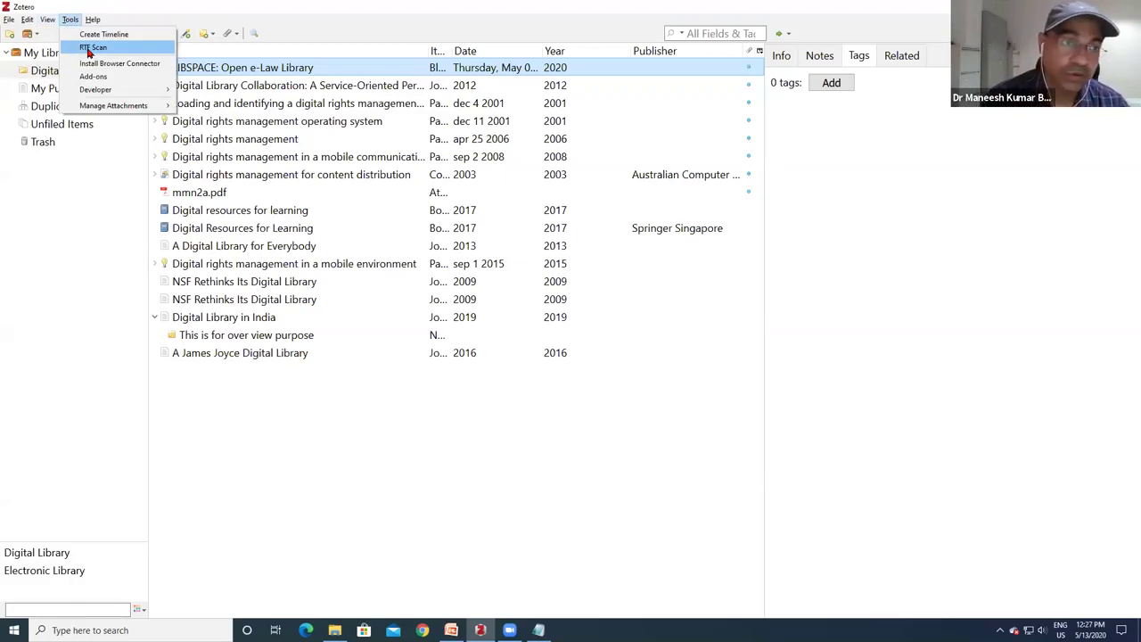
pyautogui.click(89, 49)
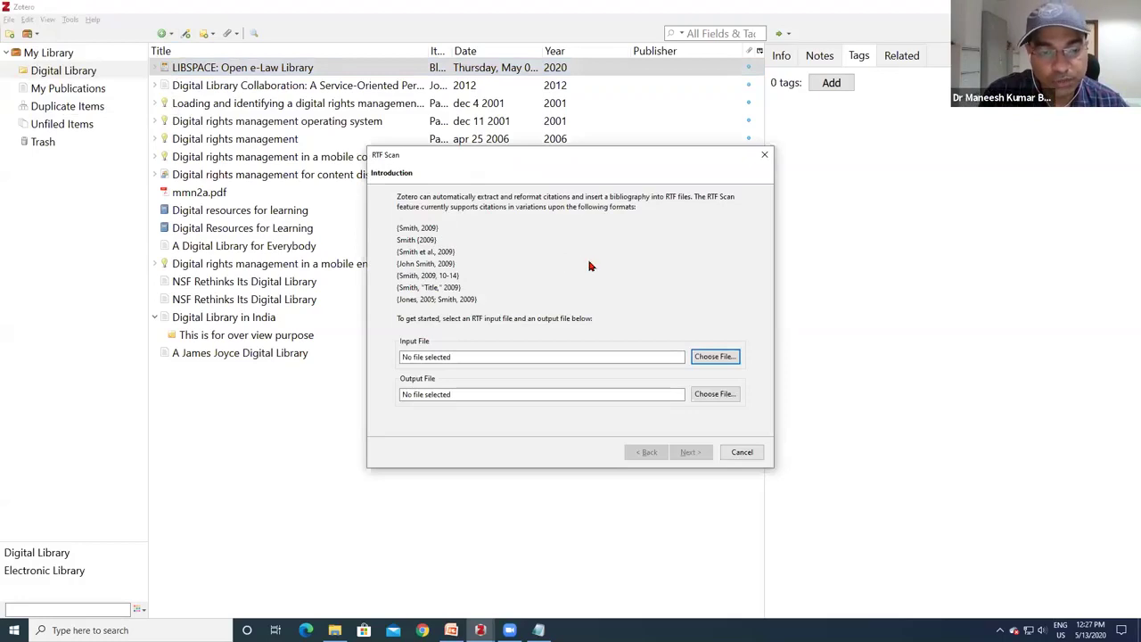
pyautogui.click(764, 156)
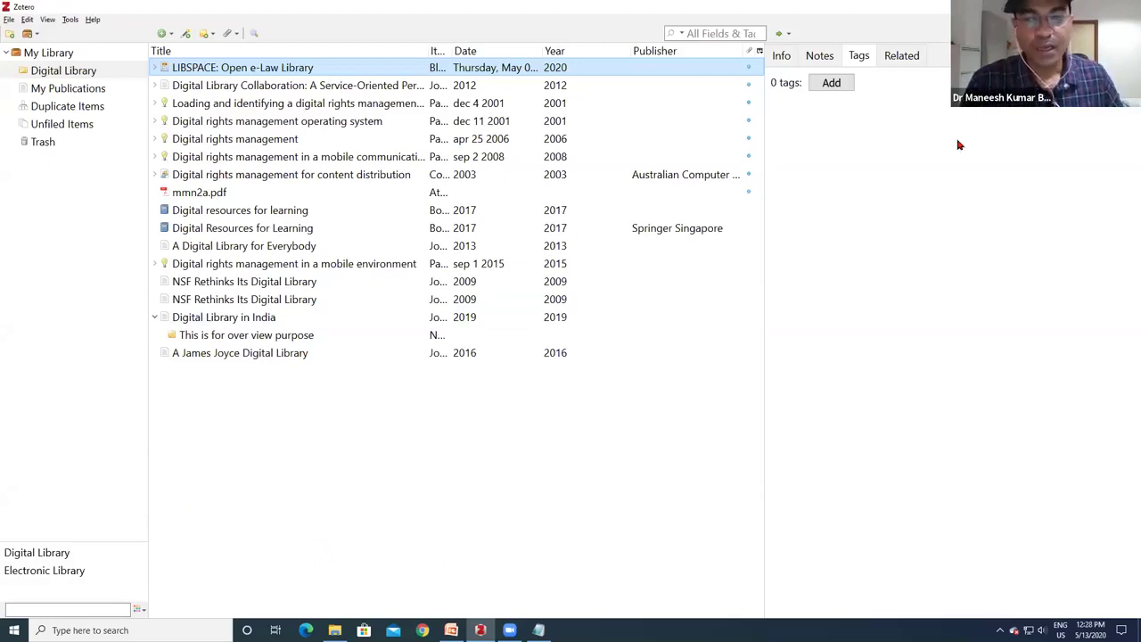
pyautogui.hotkey('alt', 'Tab')
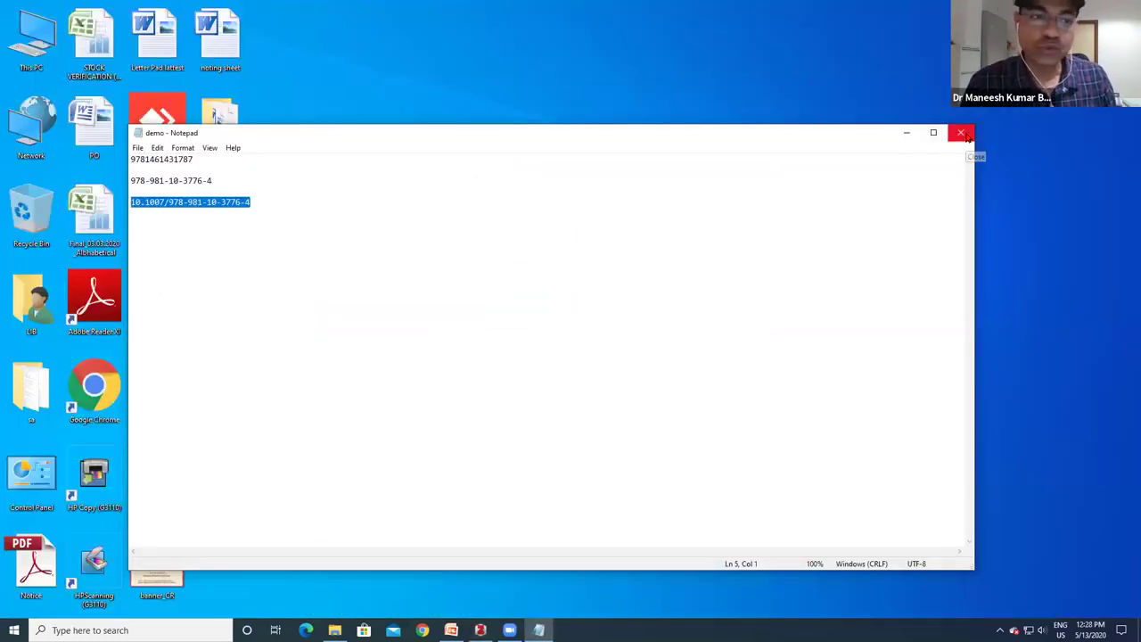
# Step: Close the Notepad demo notes and open the IPR document from the Zotero_demo folder in Word
pyautogui.click(965, 133)
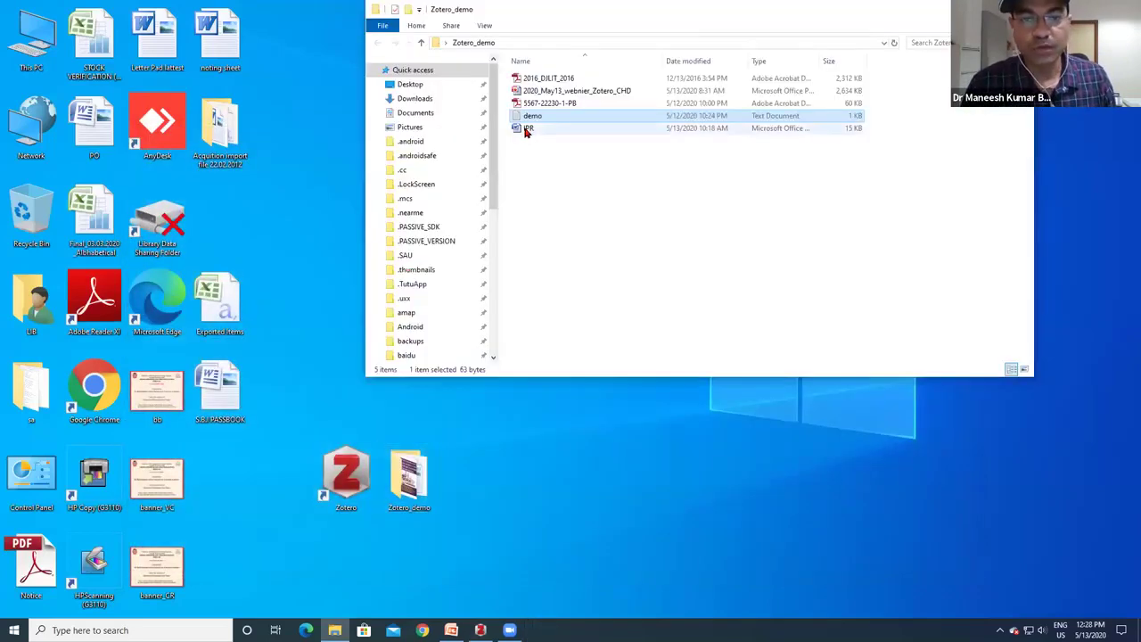
pyautogui.click(526, 131)
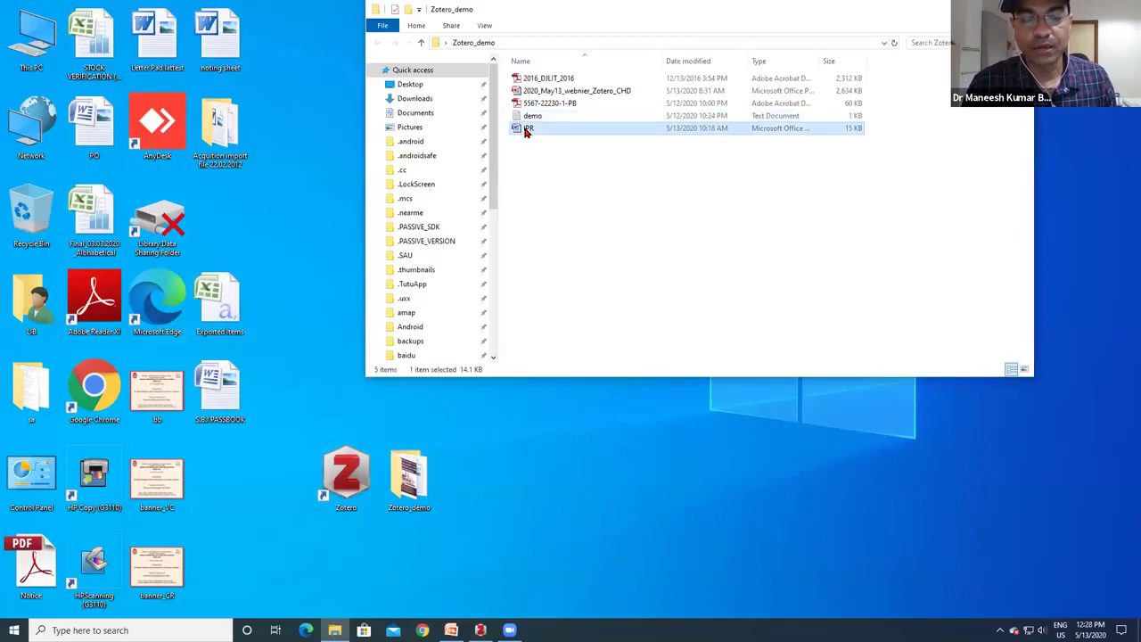
pyautogui.doubleClick(526, 130)
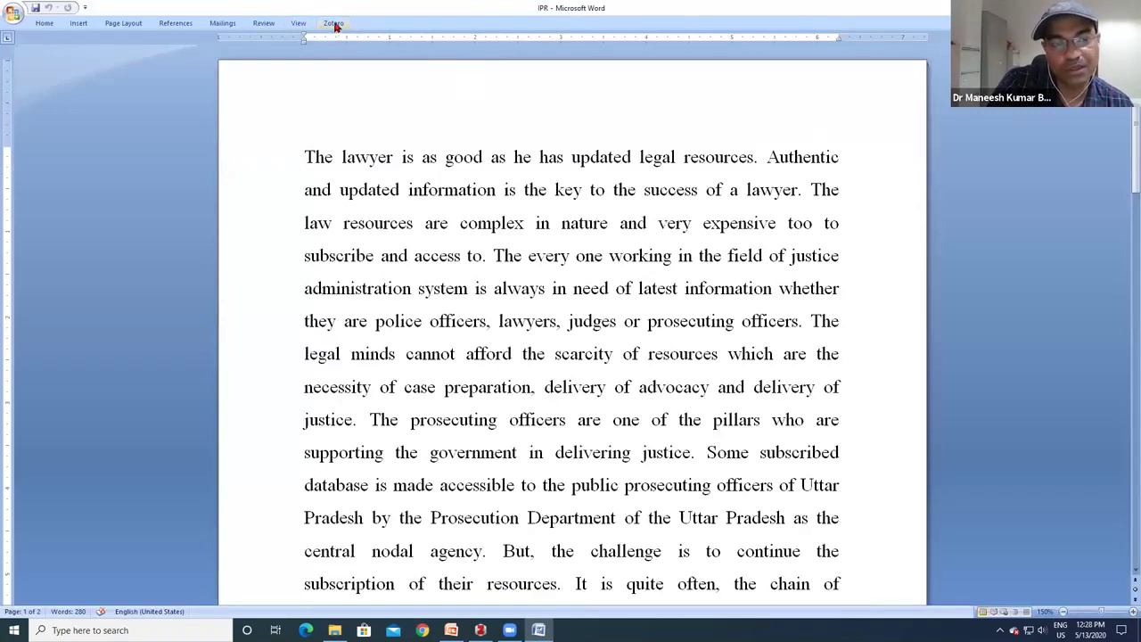
# Step: Start a Zotero citation right after 'lawyer' with the document style set to APA 7th edition
pyautogui.click(332, 24)
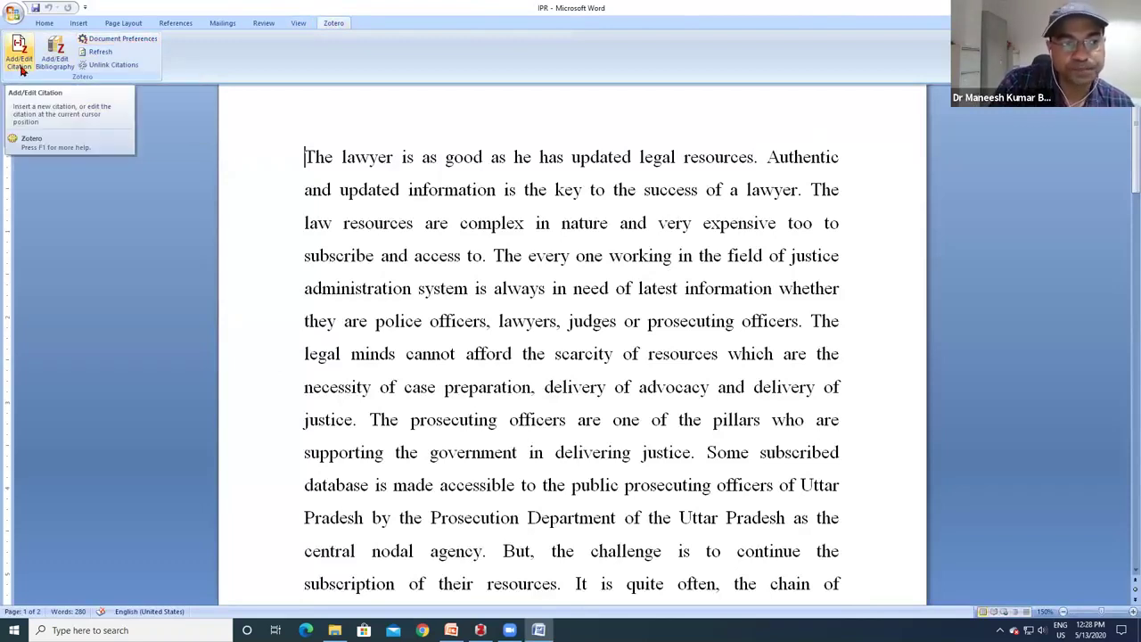
pyautogui.click(390, 159)
pyautogui.click(394, 159)
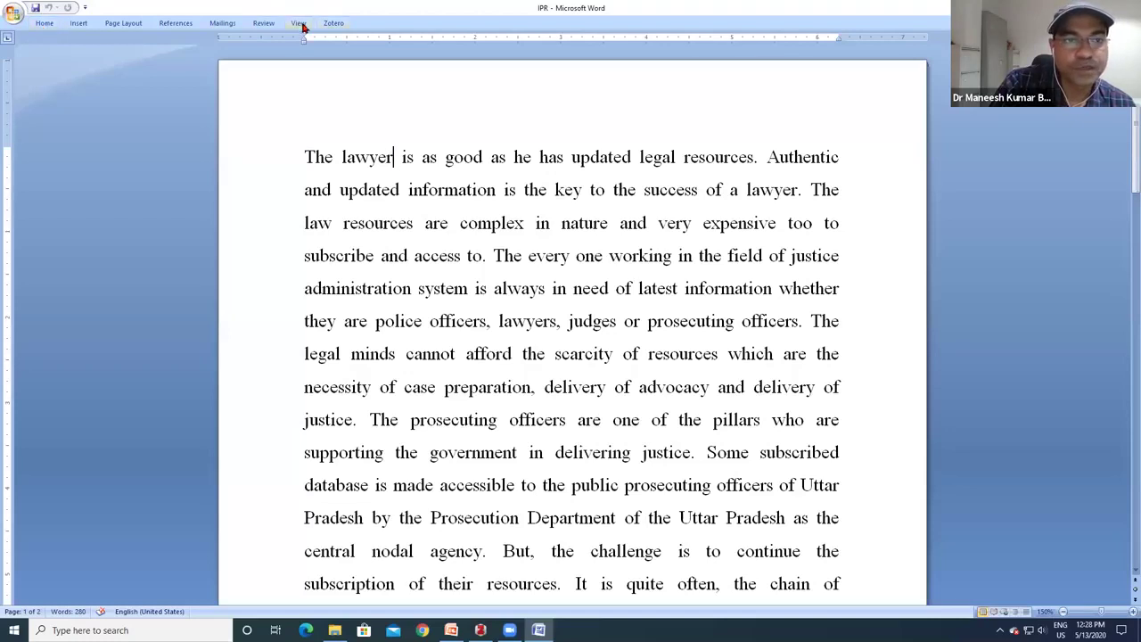
pyautogui.click(333, 23)
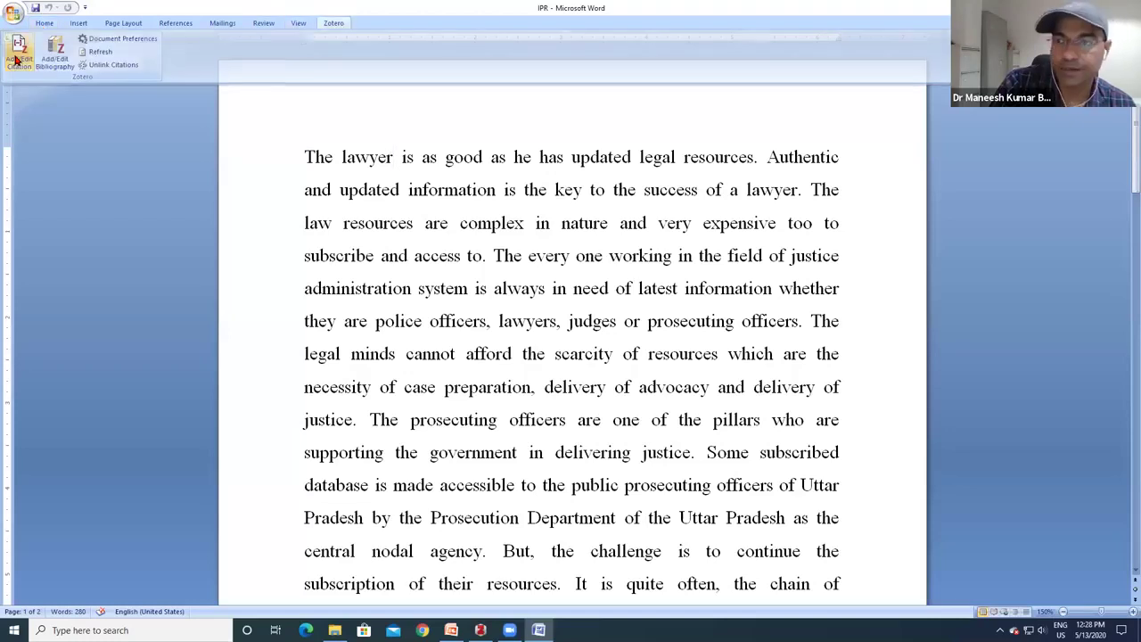
pyautogui.click(107, 55)
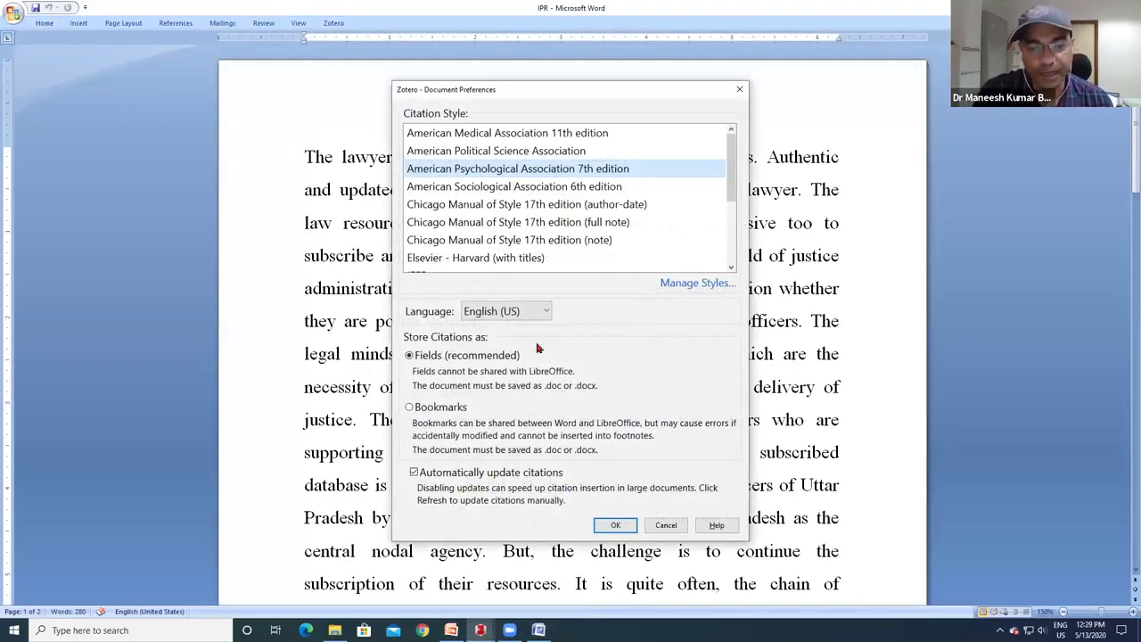
pyautogui.click(611, 524)
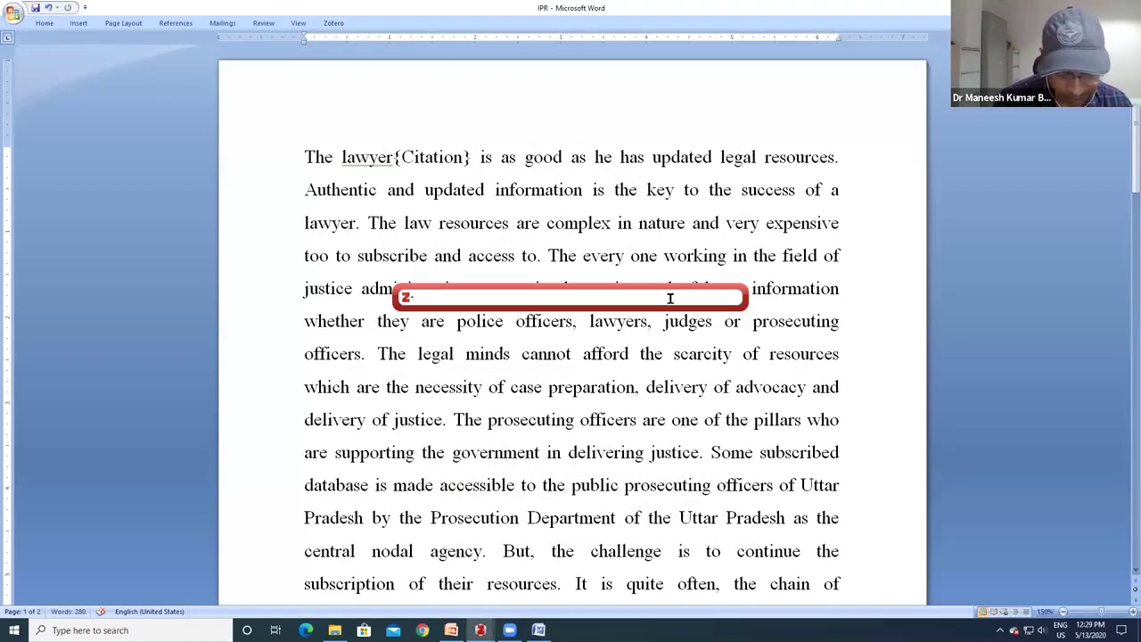
# Step: Cite Pathak's Digital Library in India as (Pathak, 2019) after 'lawyer'
pyautogui.write('pathak')
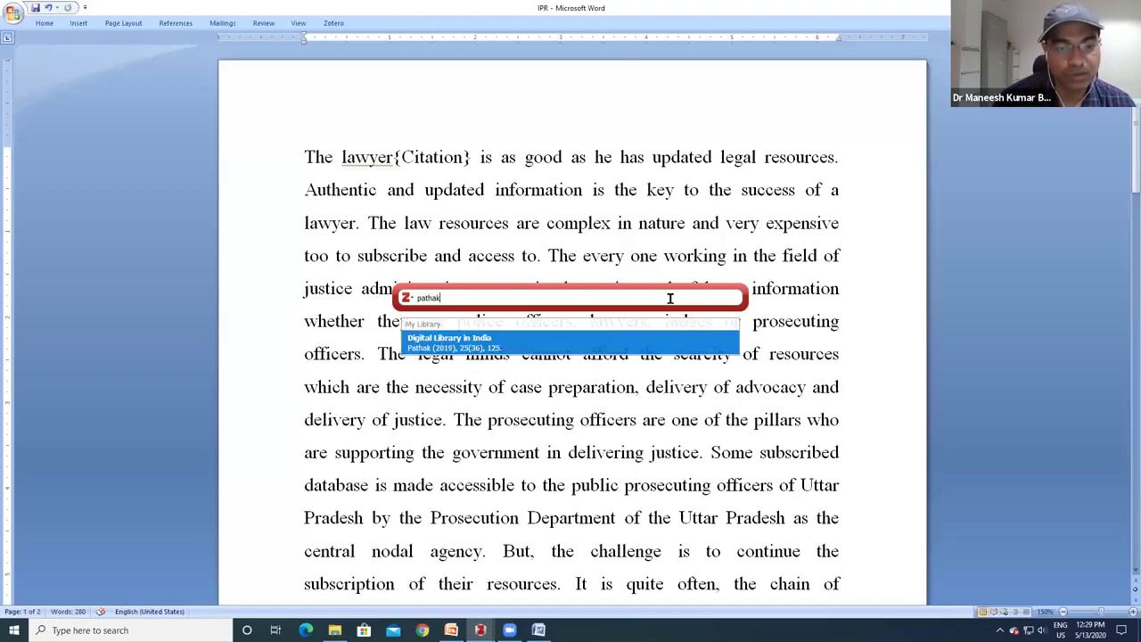
pyautogui.click(477, 348)
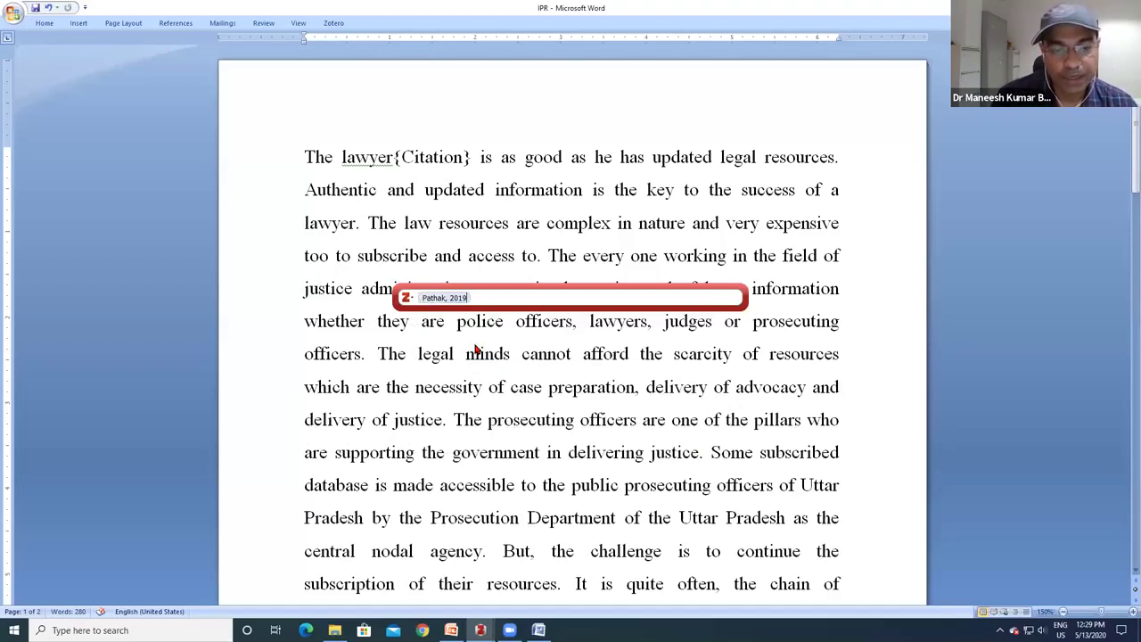
pyautogui.press('Return')
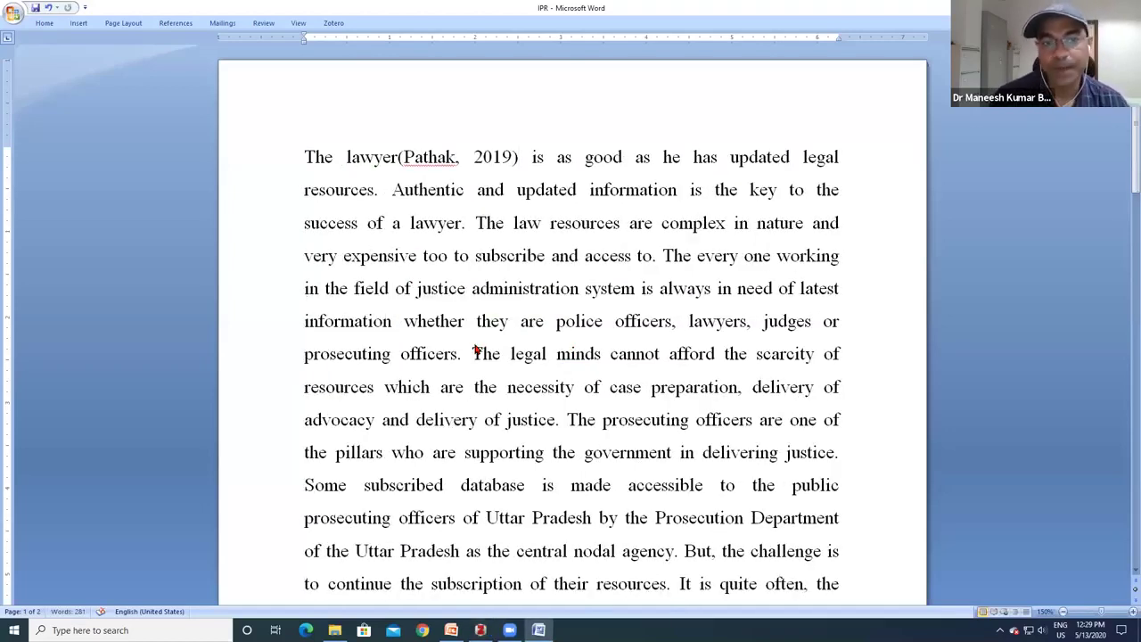
pyautogui.click(544, 264)
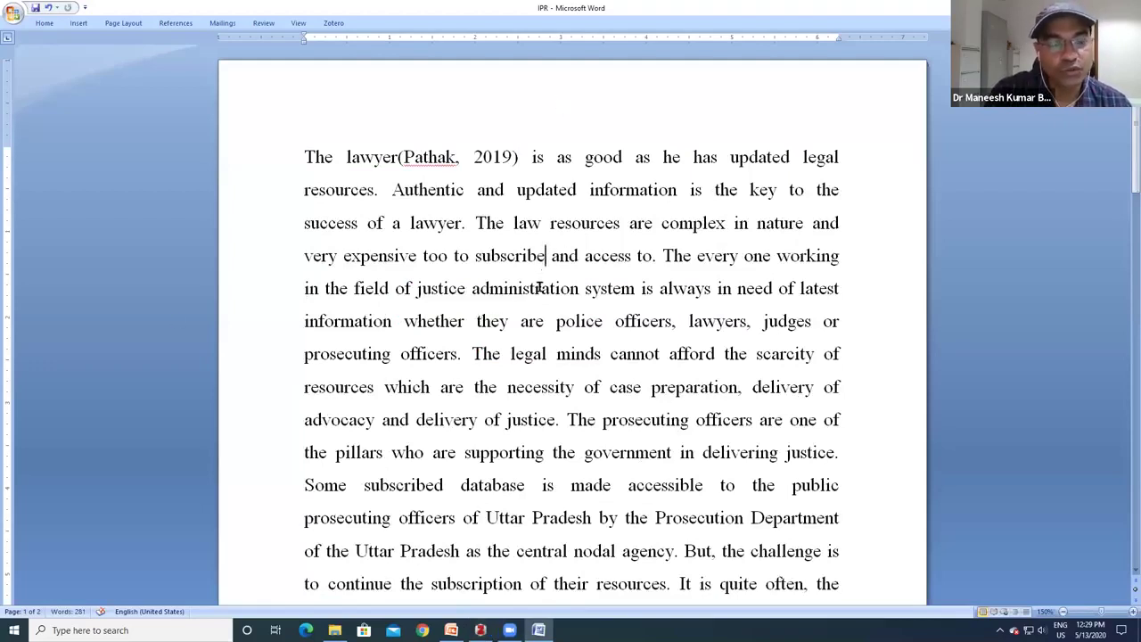
# Step: Start a new citation after 'subscribe' and switch to the full citation picker
pyautogui.click(334, 24)
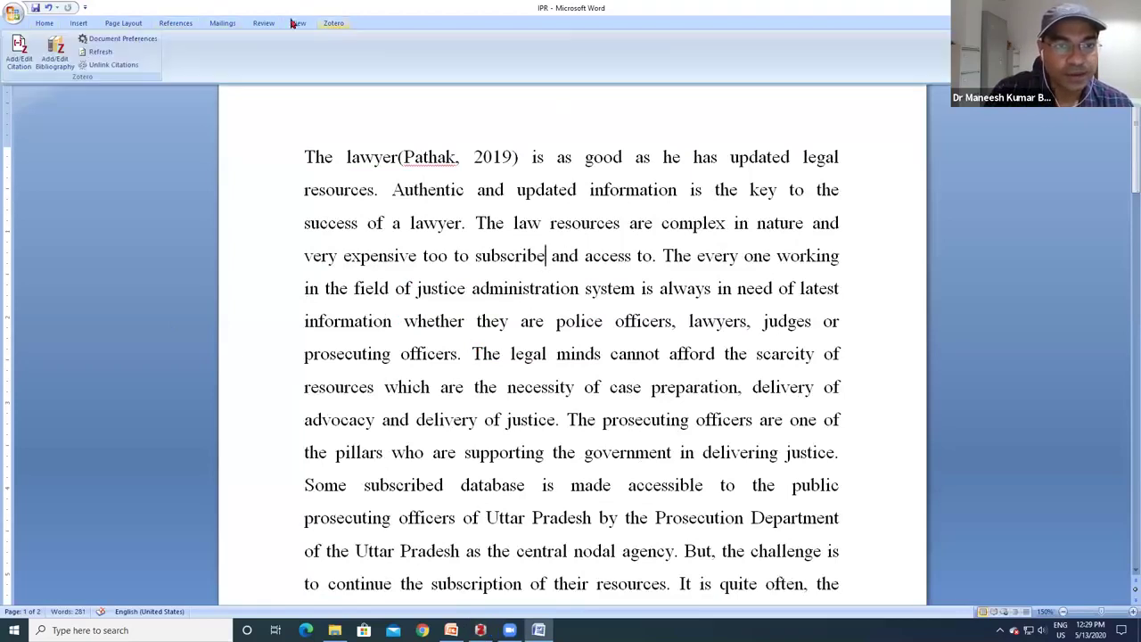
pyautogui.click(19, 50)
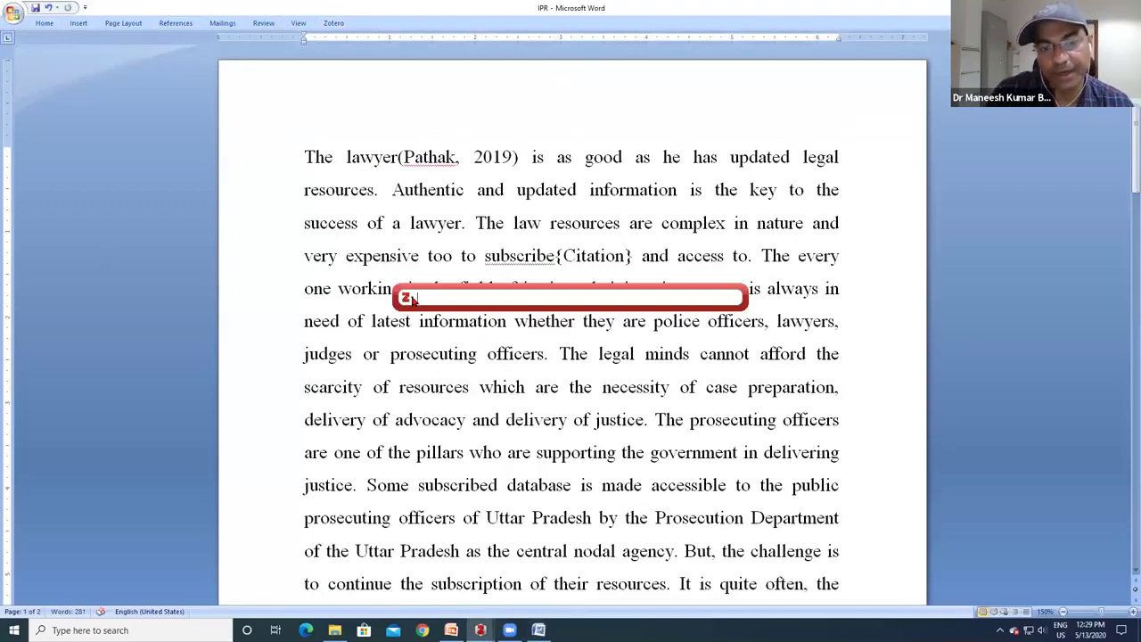
pyautogui.click(408, 299)
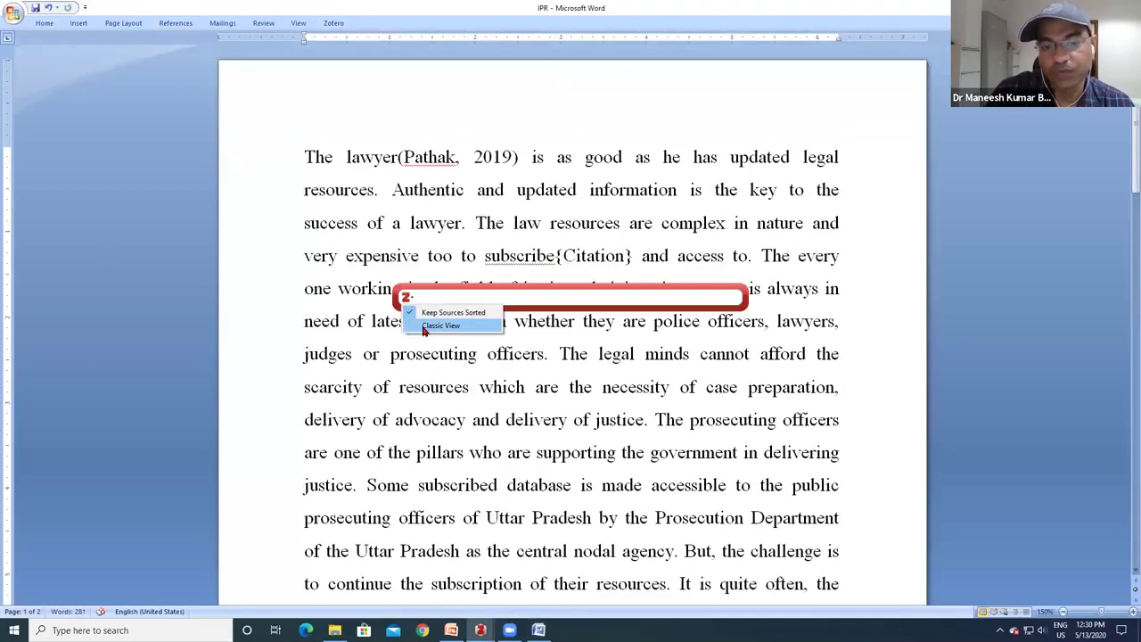
pyautogui.click(424, 326)
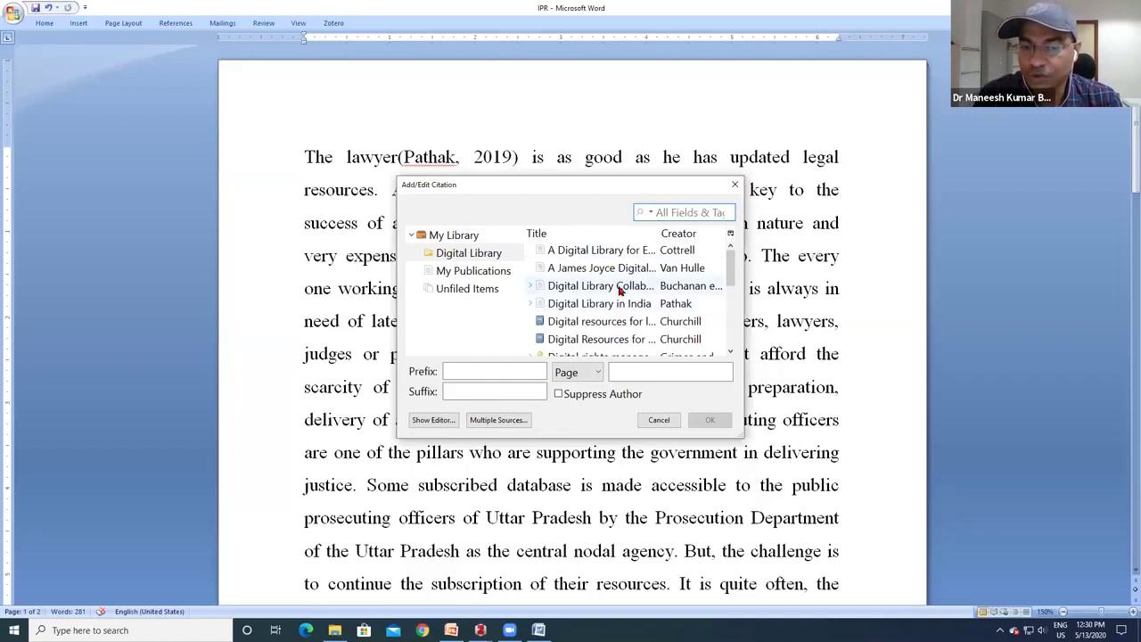
# Step: Insert the Cottrell (2013) digital library citation, then undo it
pyautogui.click(475, 254)
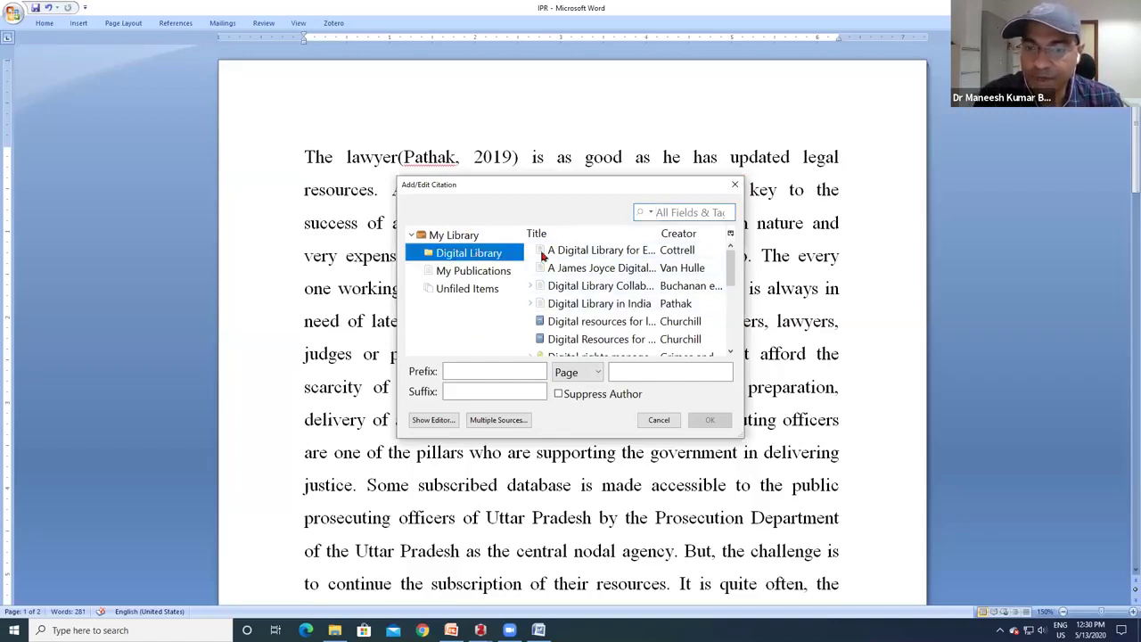
pyautogui.click(650, 212)
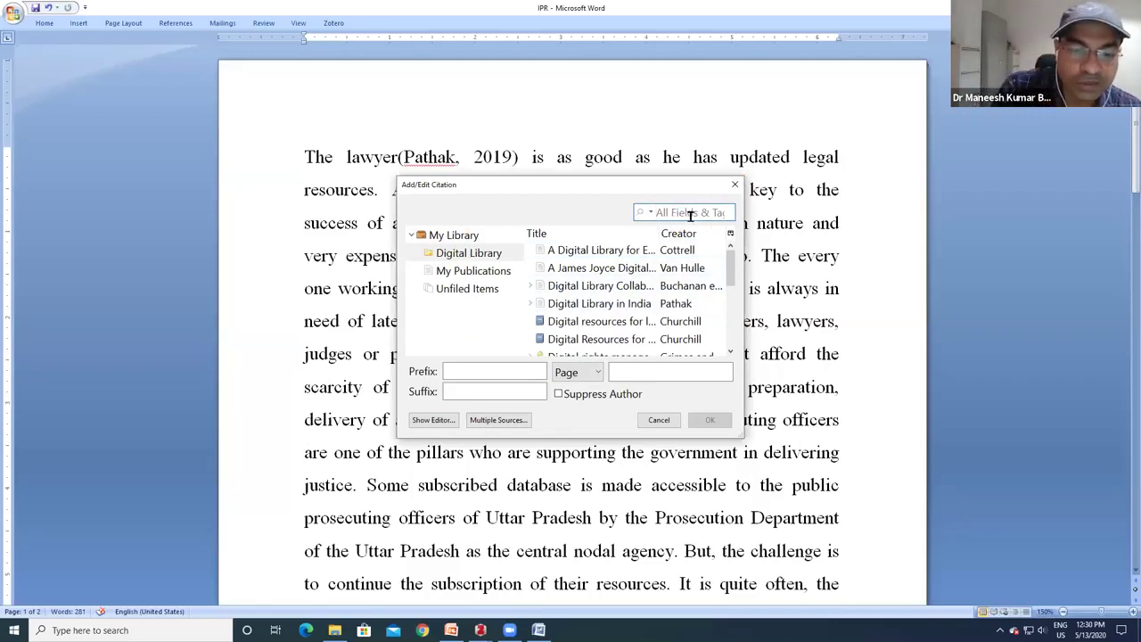
pyautogui.click(432, 419)
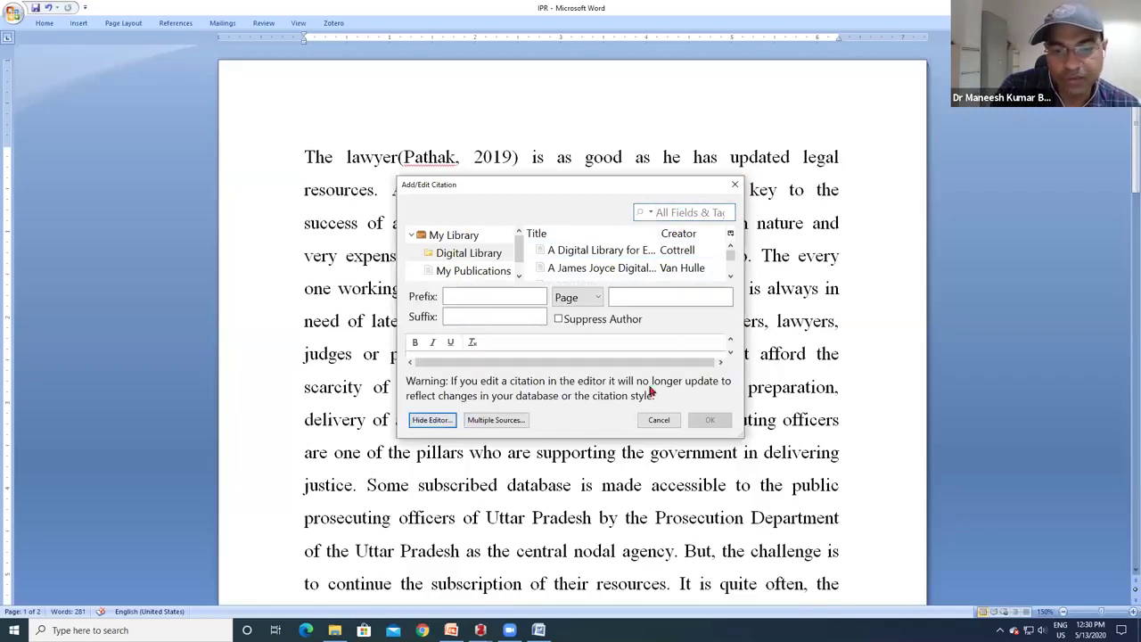
pyautogui.click(612, 253)
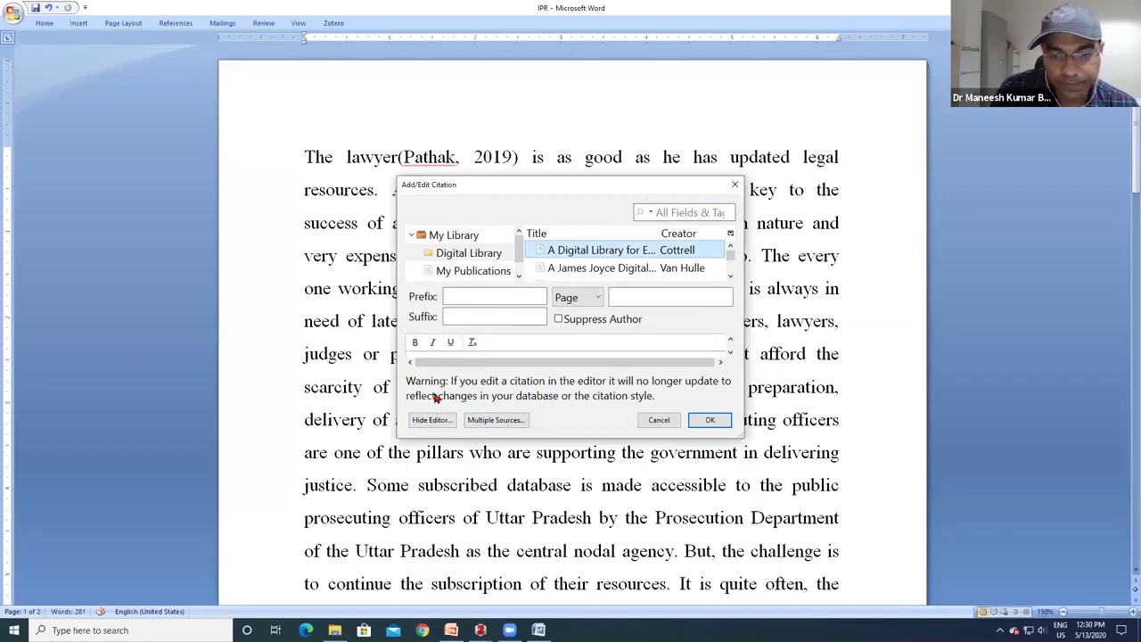
pyautogui.click(709, 420)
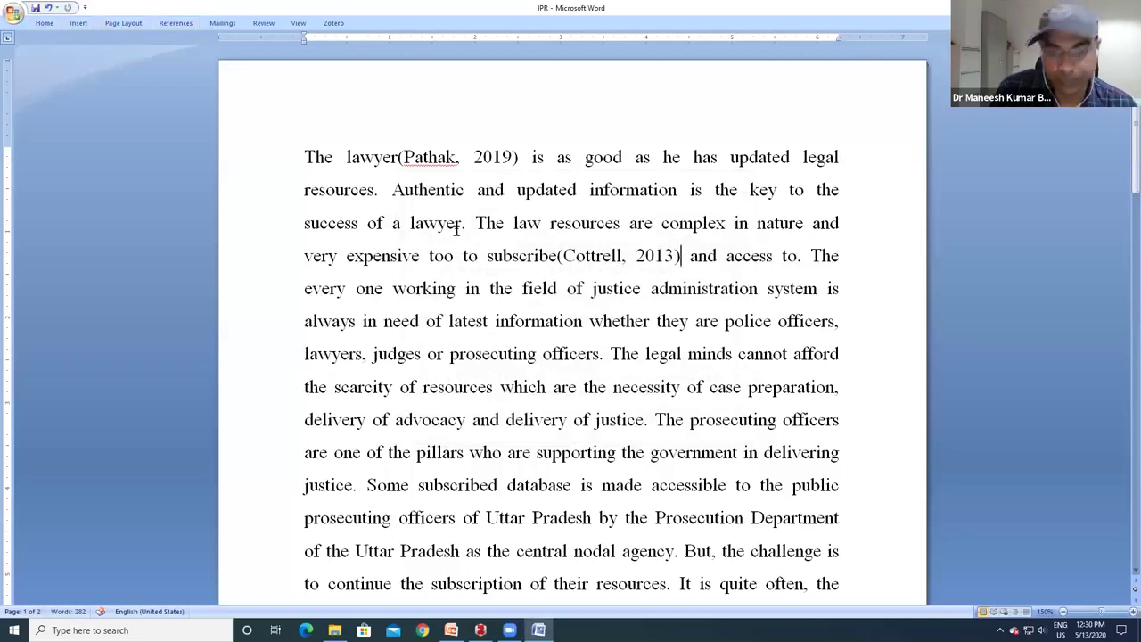
pyautogui.hotkey('ctrl', 'z')
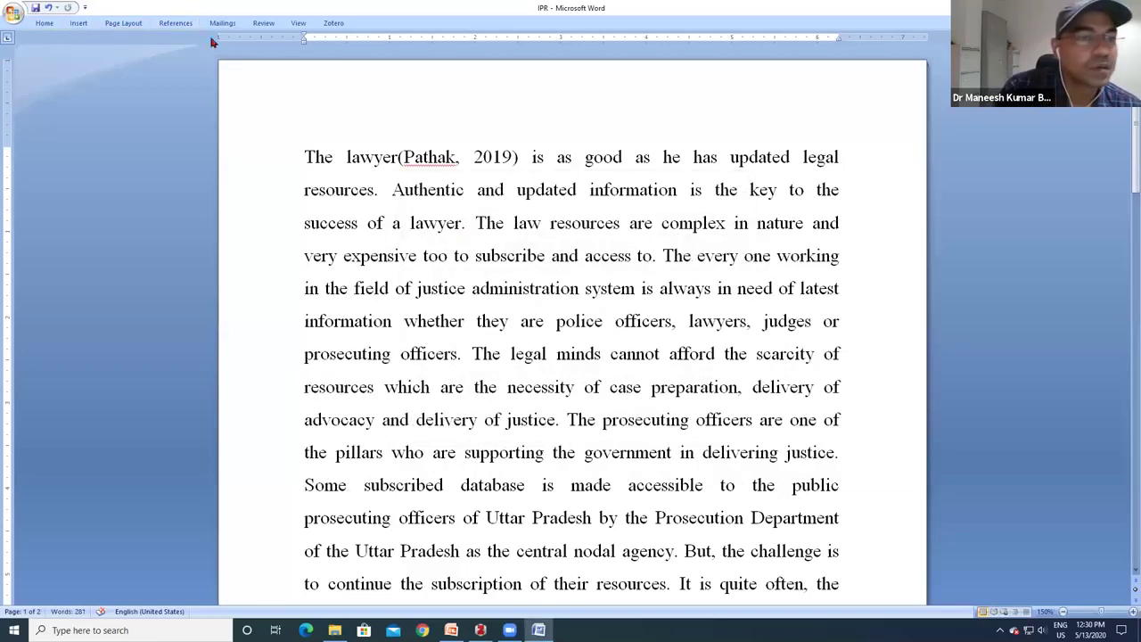
pyautogui.click(333, 24)
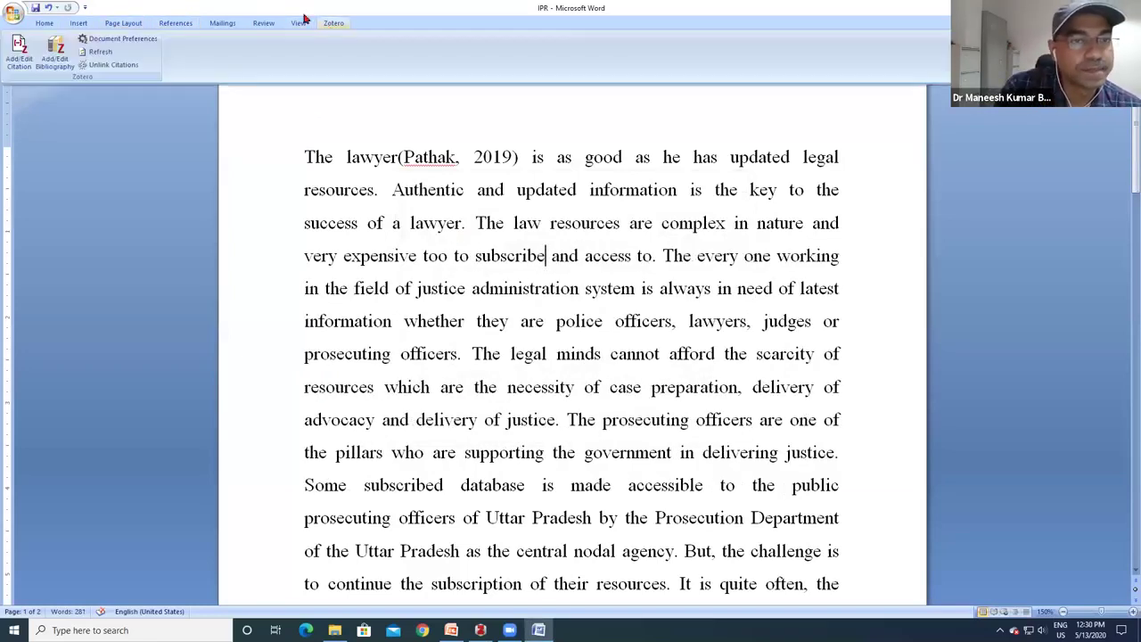
# Step: Start a new citation after 'subscribe' in the classic citation window with the editor shown
pyautogui.click(14, 57)
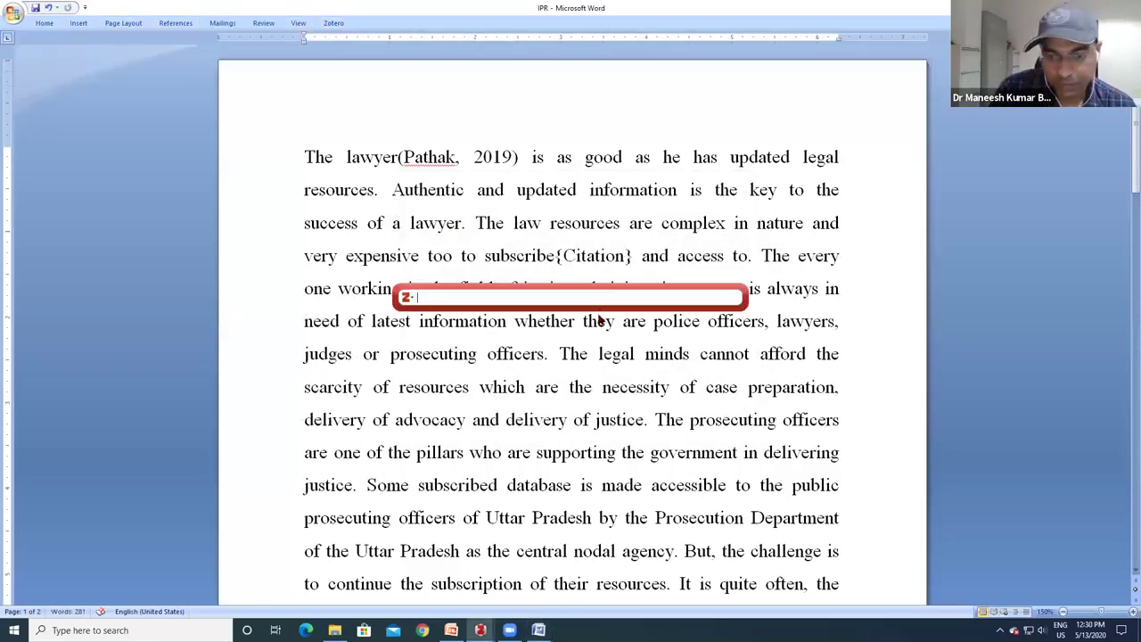
pyautogui.click(410, 299)
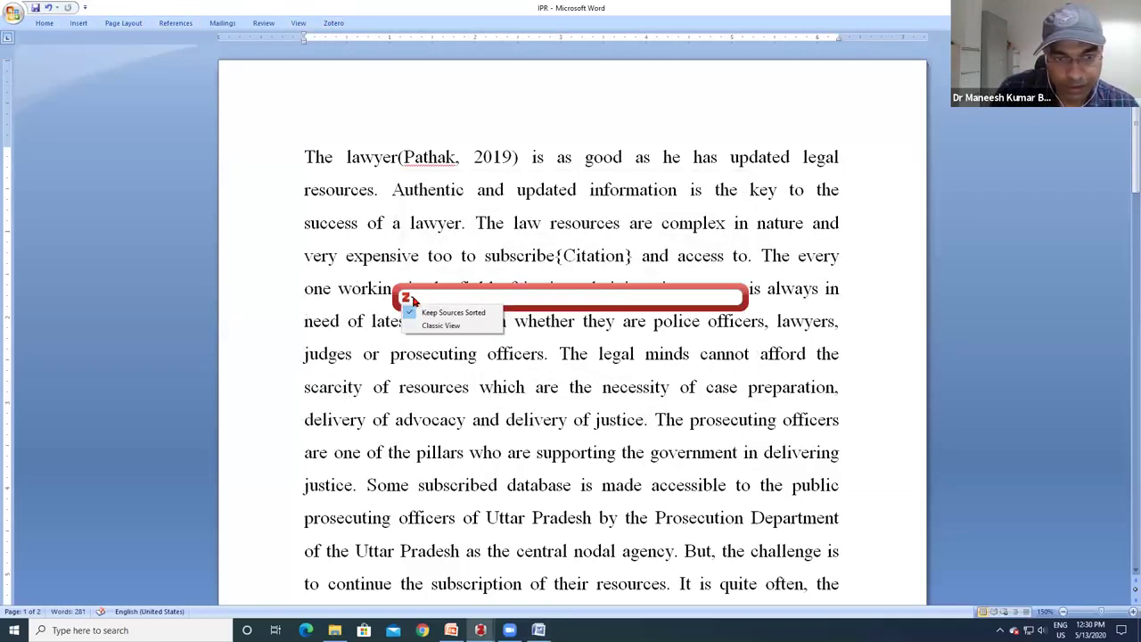
pyautogui.click(426, 324)
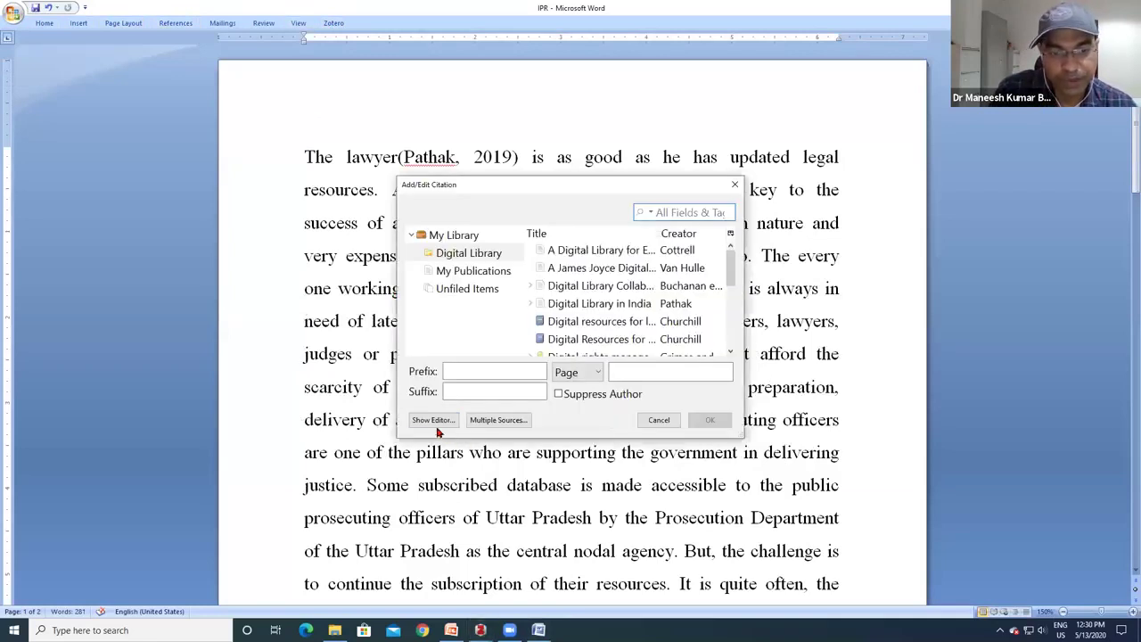
pyautogui.click(432, 420)
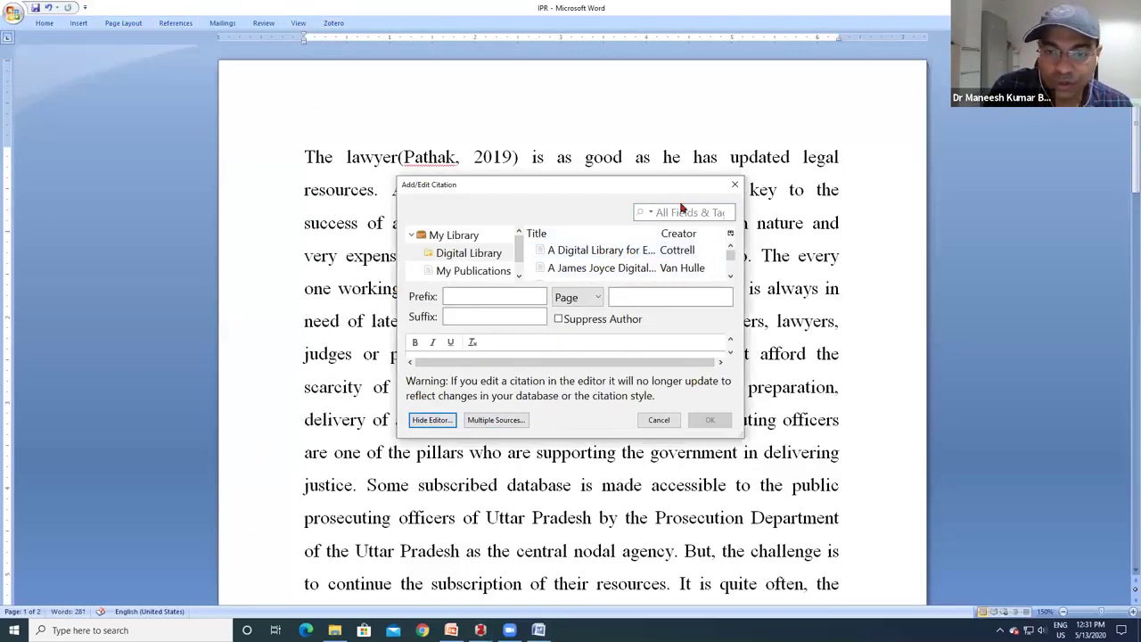
pyautogui.click(730, 278)
pyautogui.moveTo(731, 278); pyautogui.dragTo(730, 277)
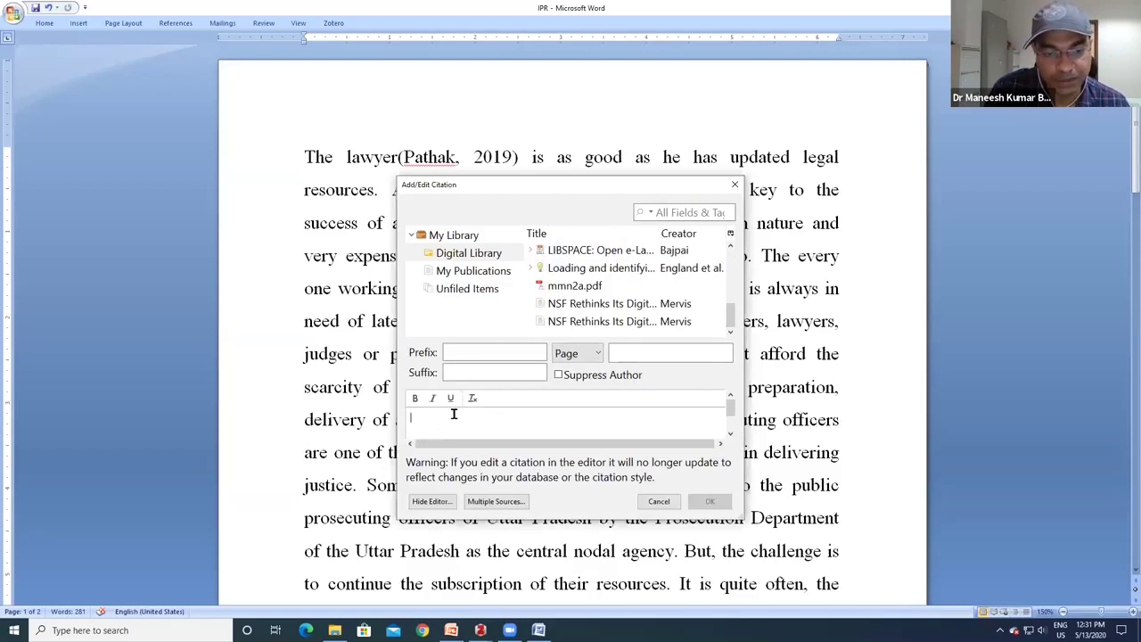
# Step: Select Bajpai's LIBSPACE source, previewing (Bajpai, 2020), and move the dialog aside
pyautogui.click(567, 254)
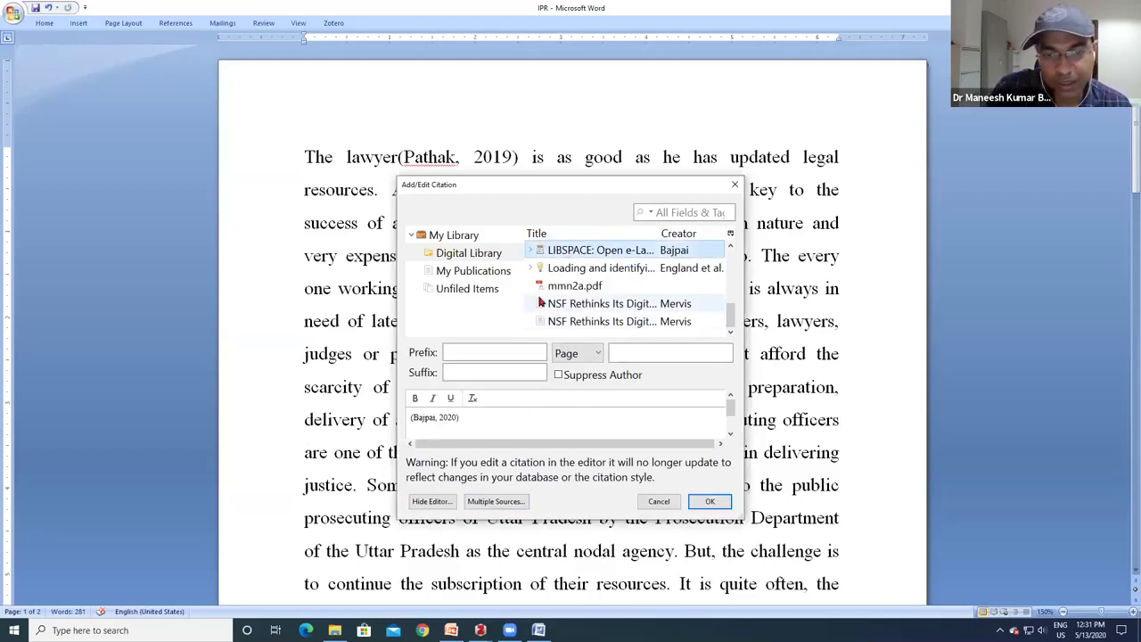
pyautogui.moveTo(467, 418); pyautogui.dragTo(400, 423)
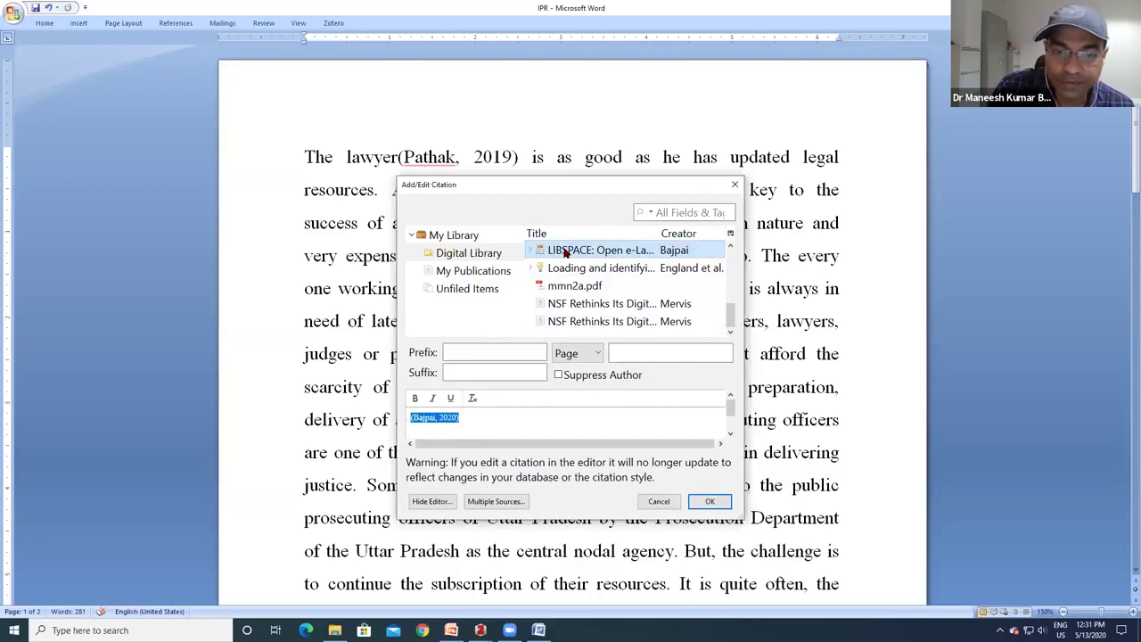
pyautogui.click(596, 253)
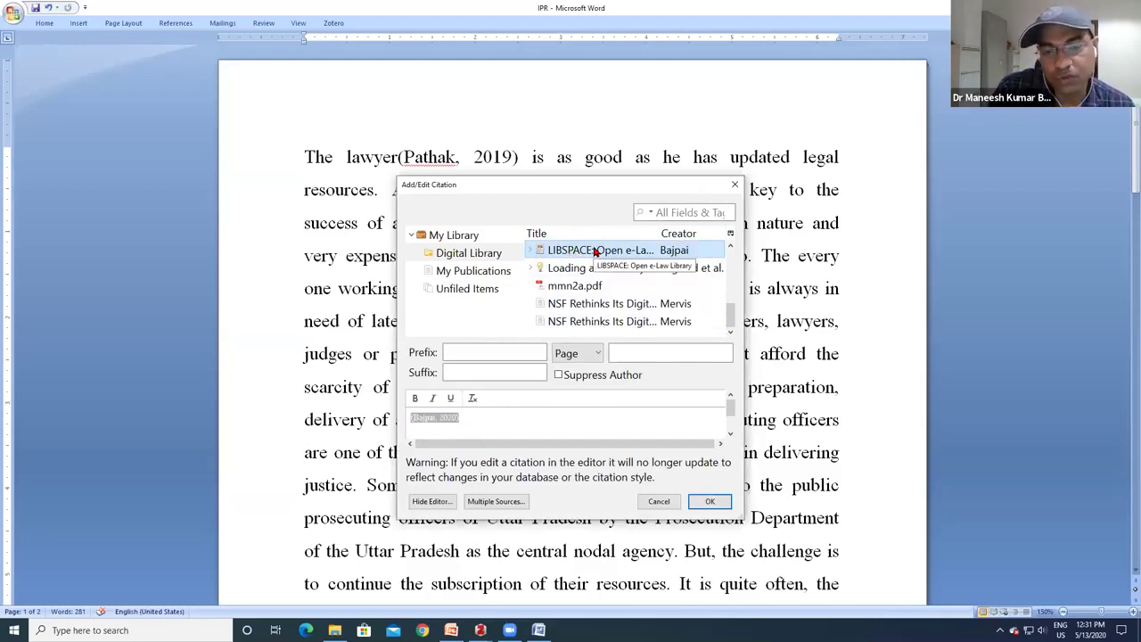
pyautogui.click(484, 420)
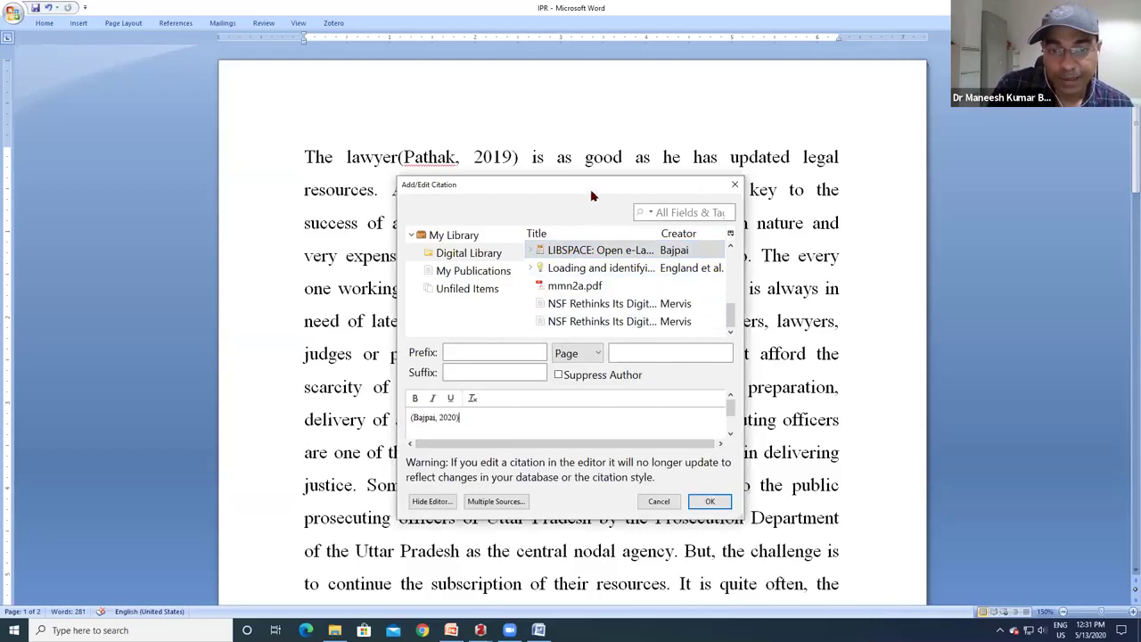
pyautogui.moveTo(621, 191); pyautogui.dragTo(360, 149)
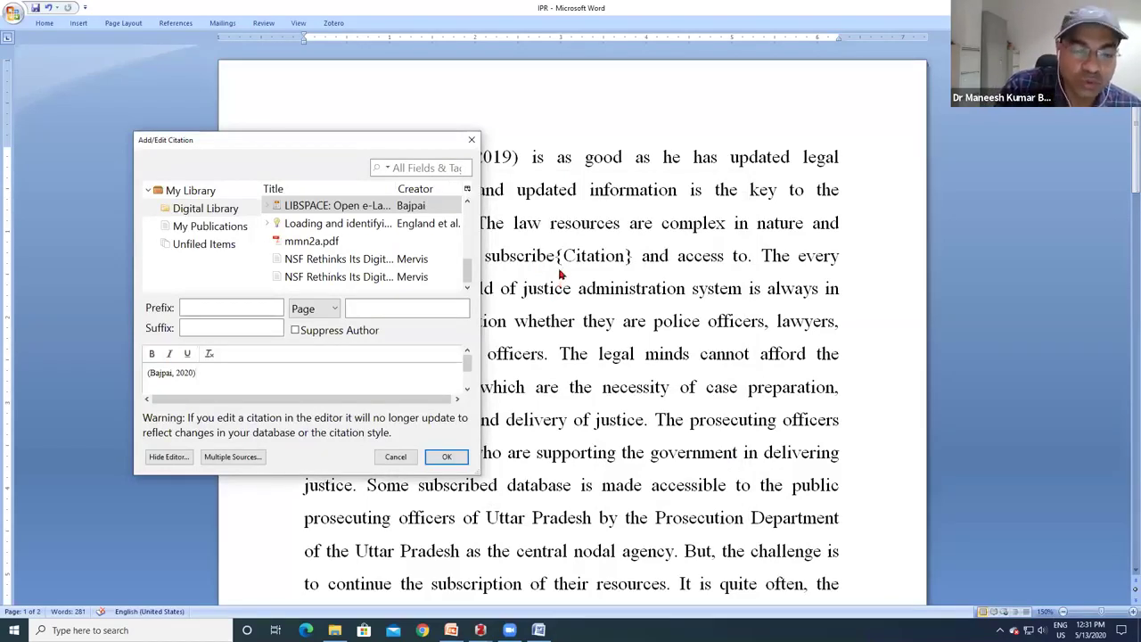
# Step: Add Mervis's NSF Rethinks and Pathak's Digital Library in India alongside Bajpai as multiple sources
pyautogui.click(233, 457)
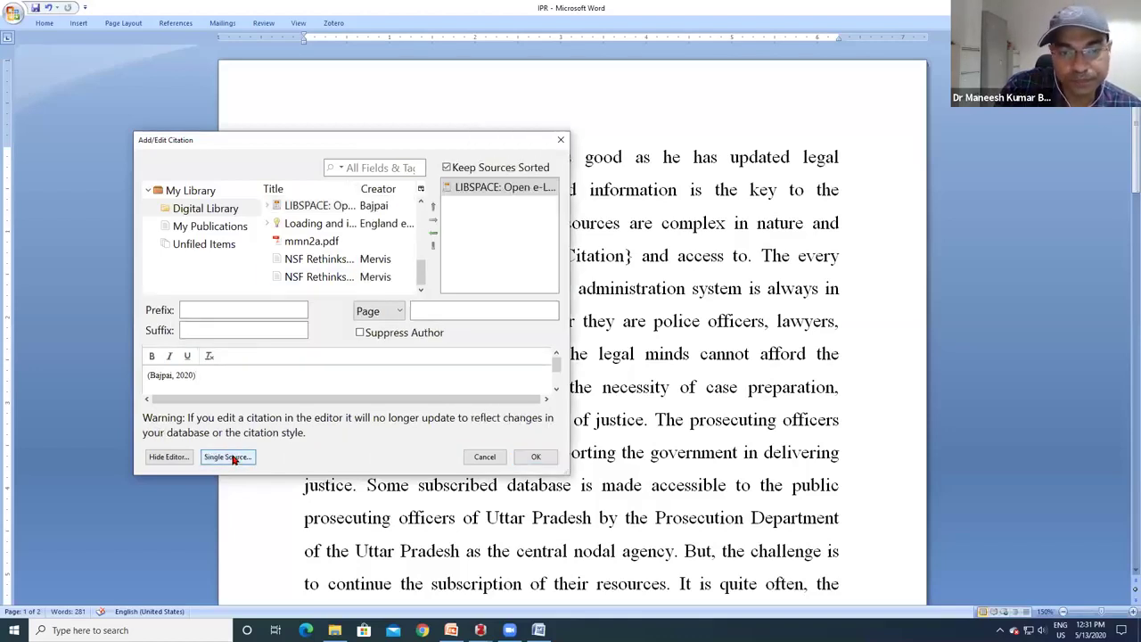
pyautogui.click(306, 206)
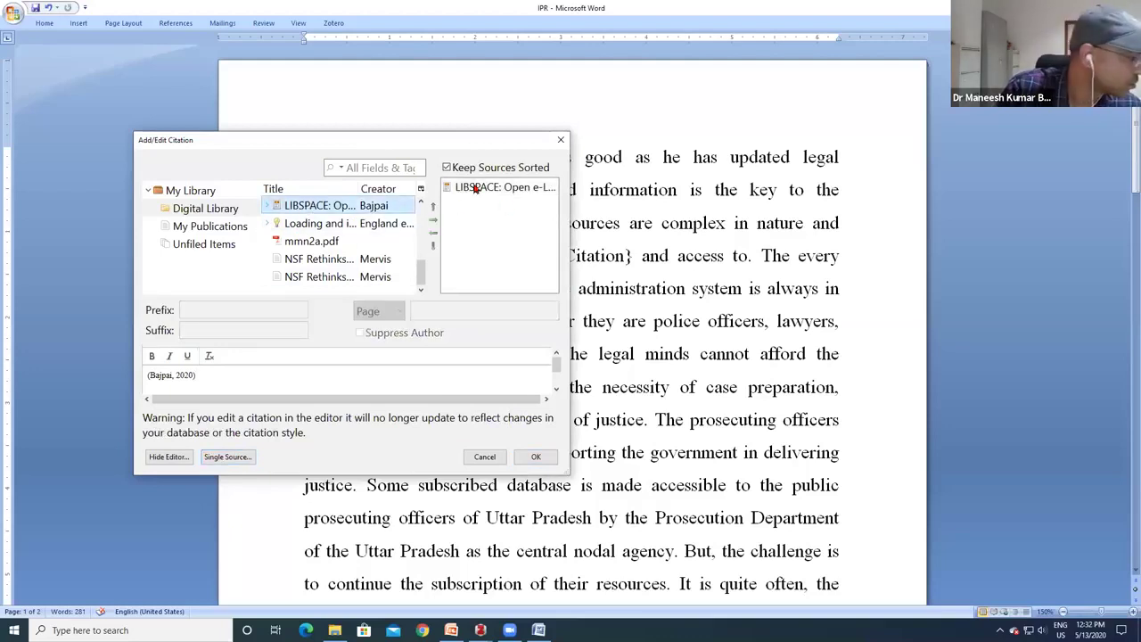
pyautogui.click(301, 260)
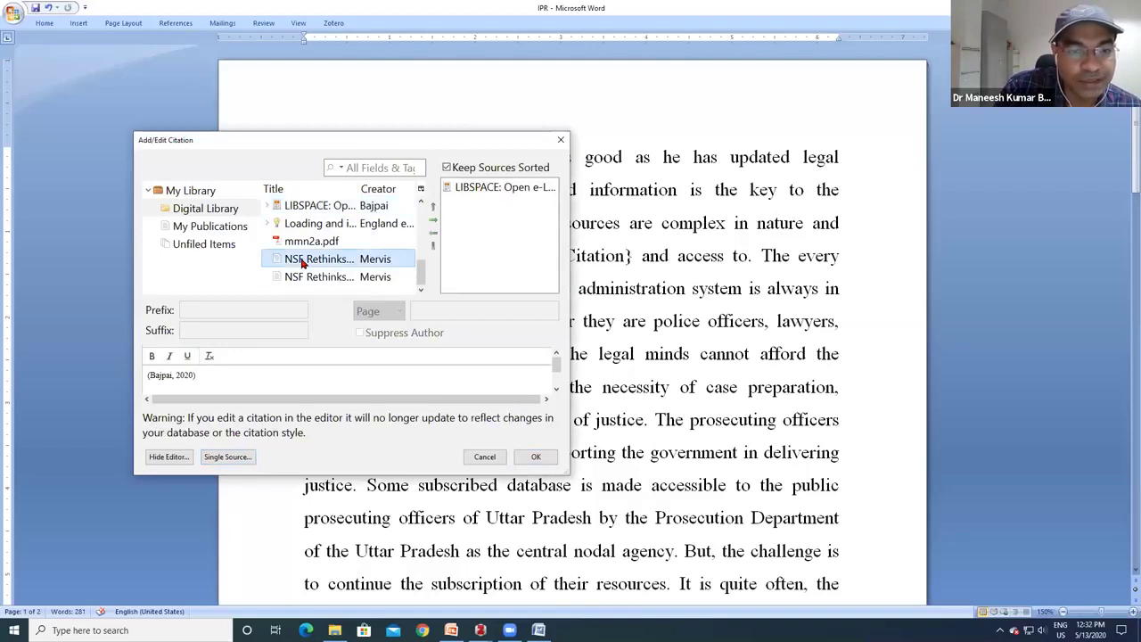
pyautogui.click(433, 223)
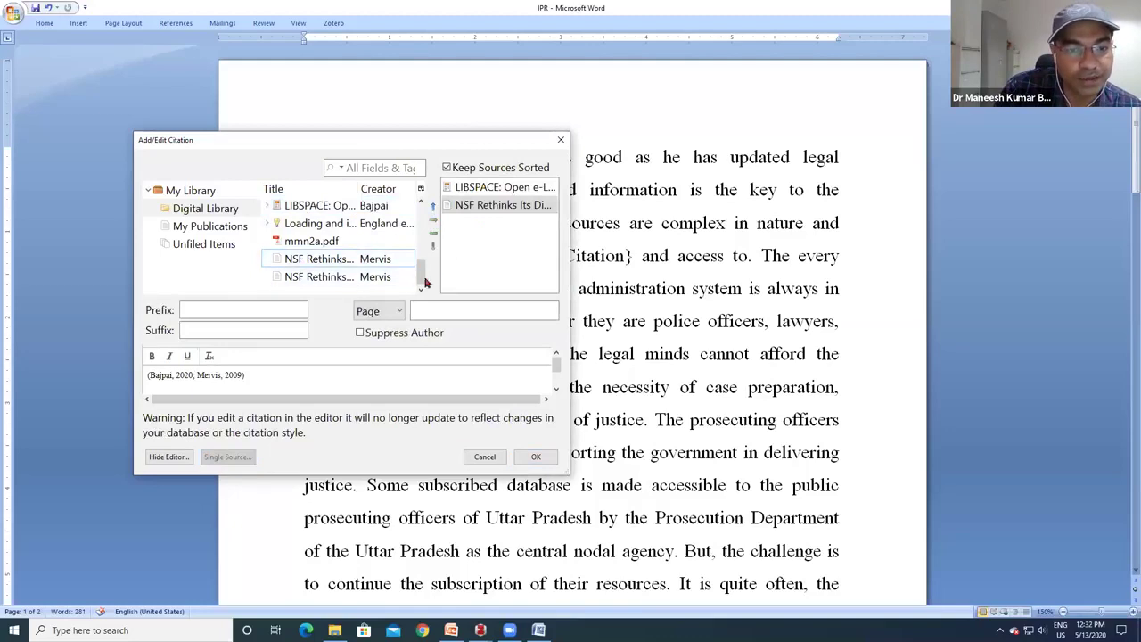
pyautogui.moveTo(420, 272); pyautogui.dragTo(420, 215)
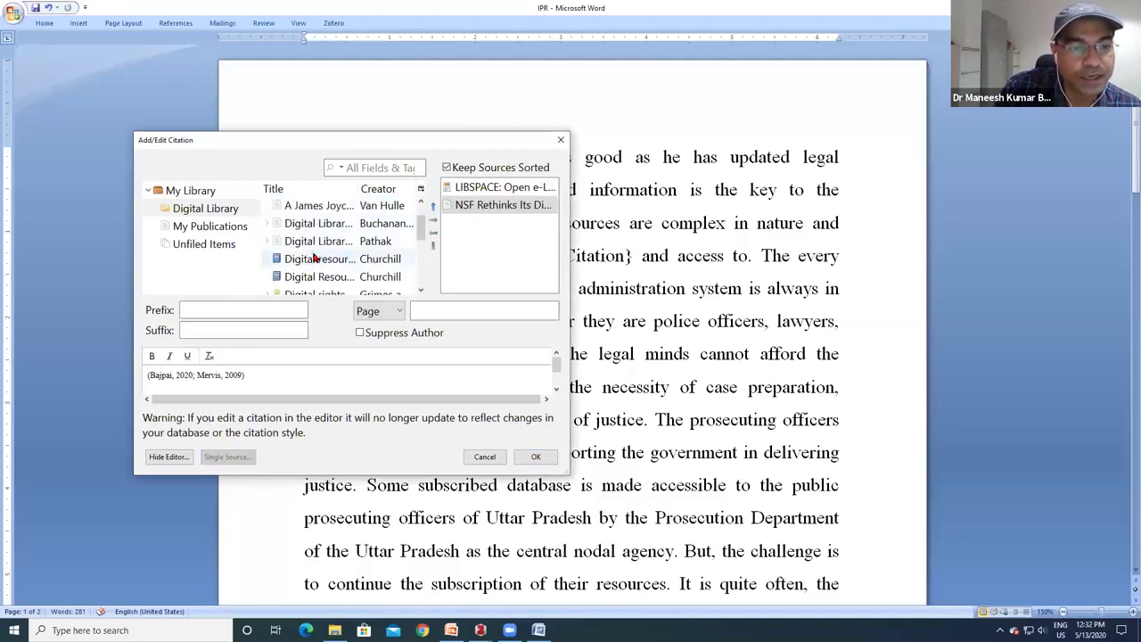
pyautogui.click(319, 242)
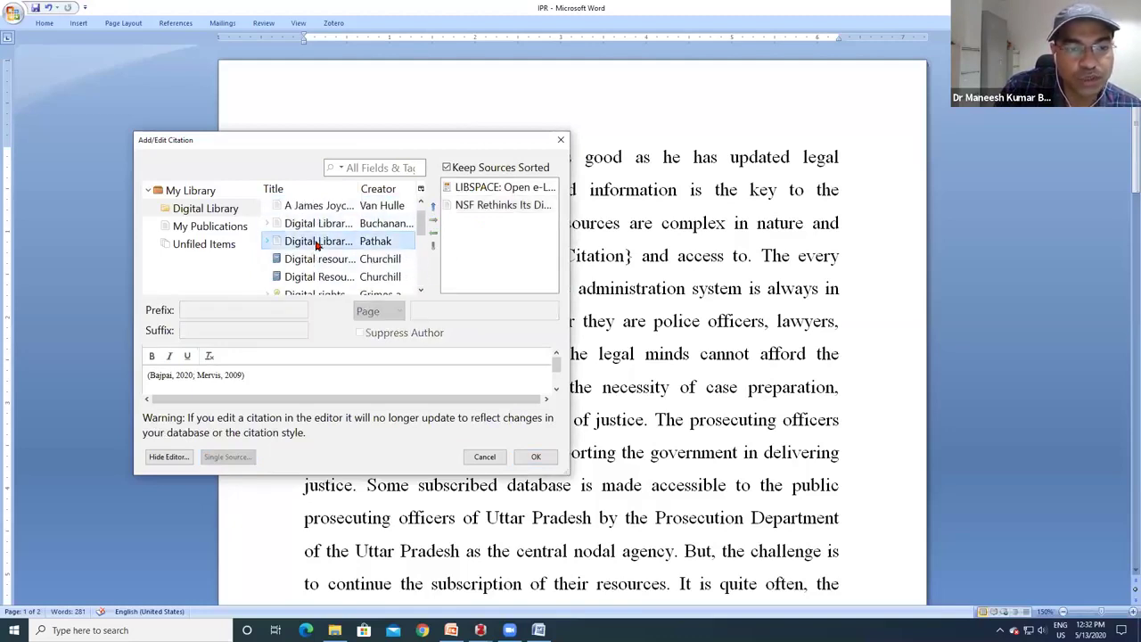
pyautogui.click(433, 220)
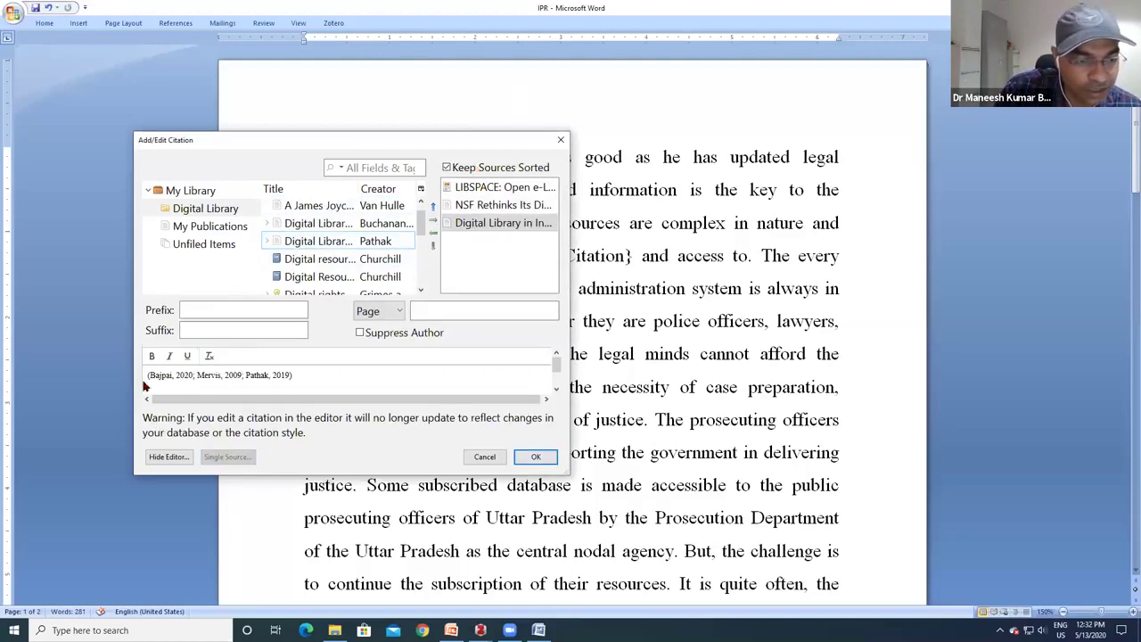
# Step: Insert the combined citation (Bajpai, 2020; Mervis, 2009; Pathak, 2019) after 'subscribe'
pyautogui.moveTo(155, 375); pyautogui.dragTo(399, 395)
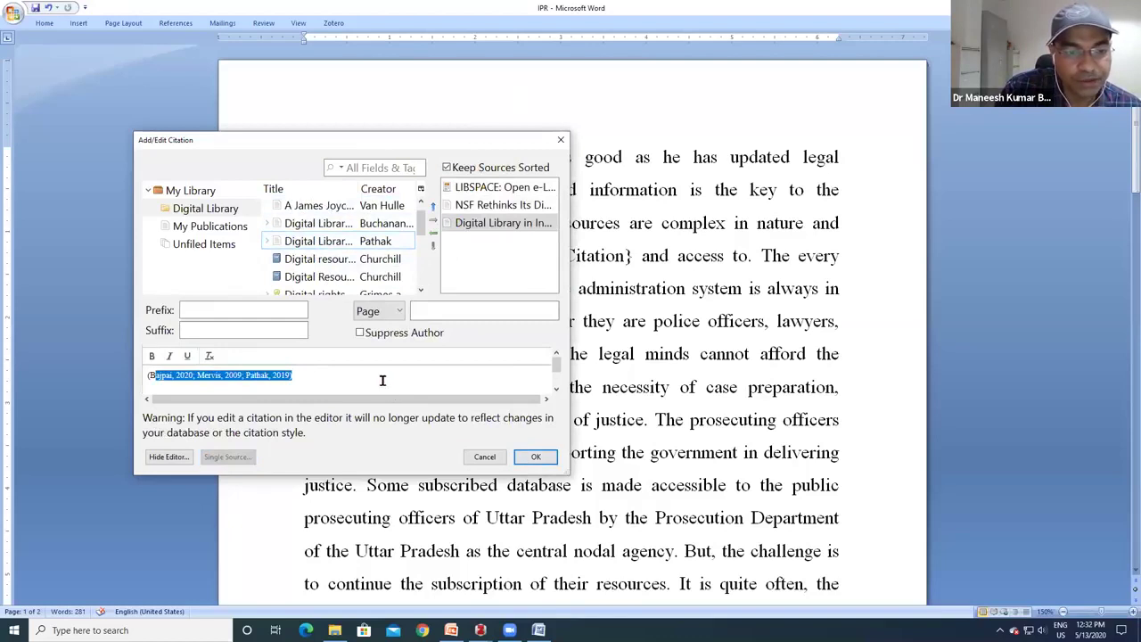
pyautogui.click(382, 380)
pyautogui.moveTo(314, 376); pyautogui.dragTo(148, 375)
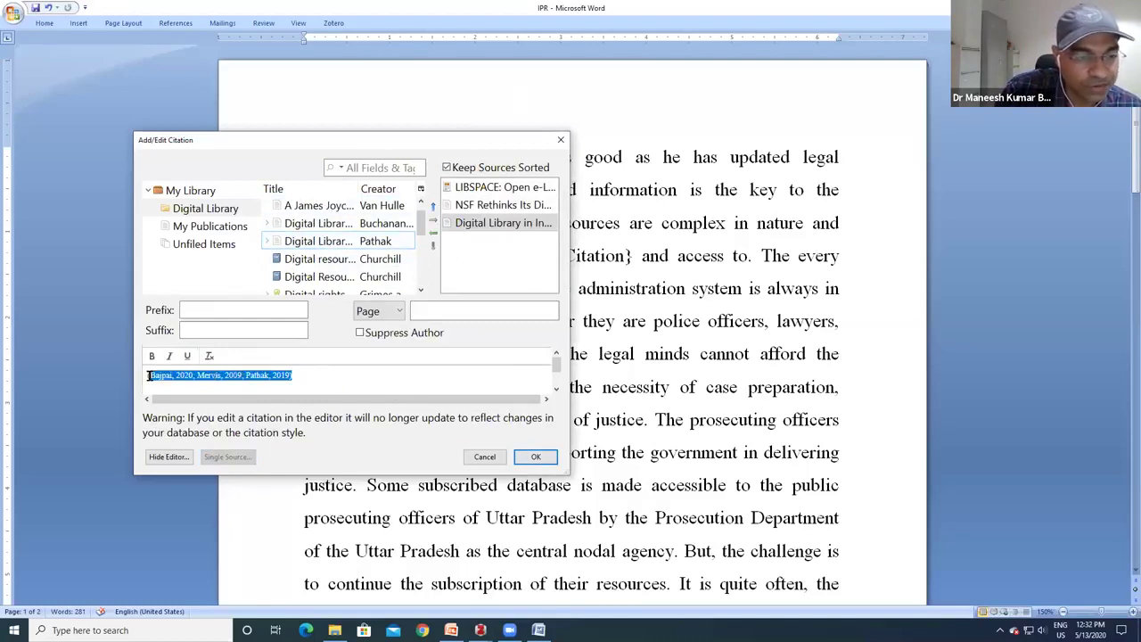
pyautogui.click(536, 456)
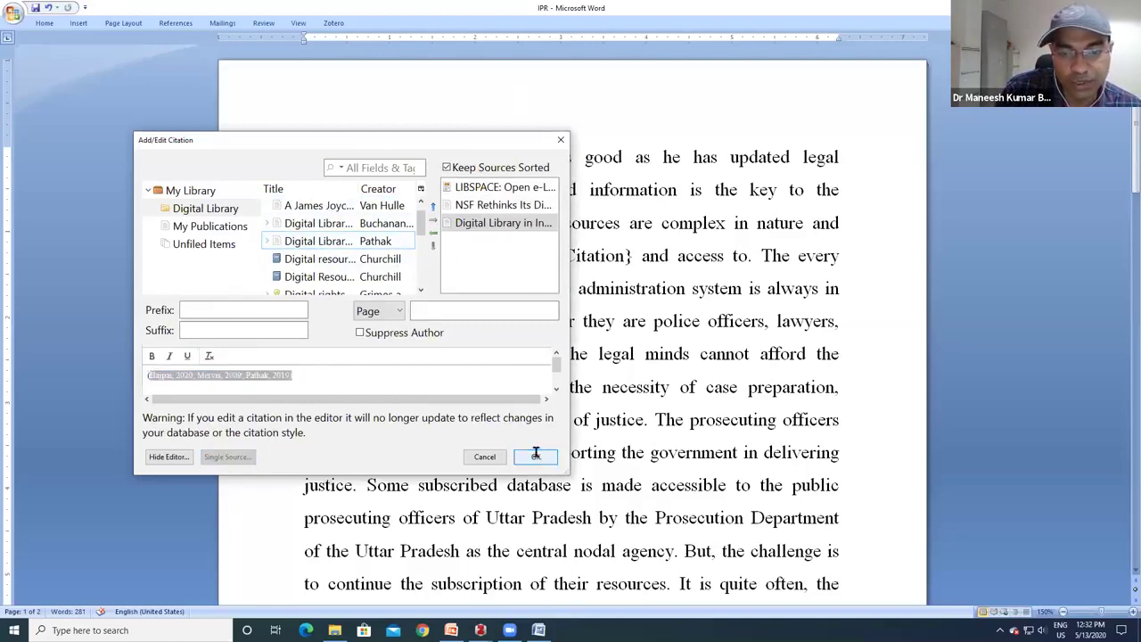
pyautogui.moveTo(353, 288); pyautogui.dragTo(554, 257)
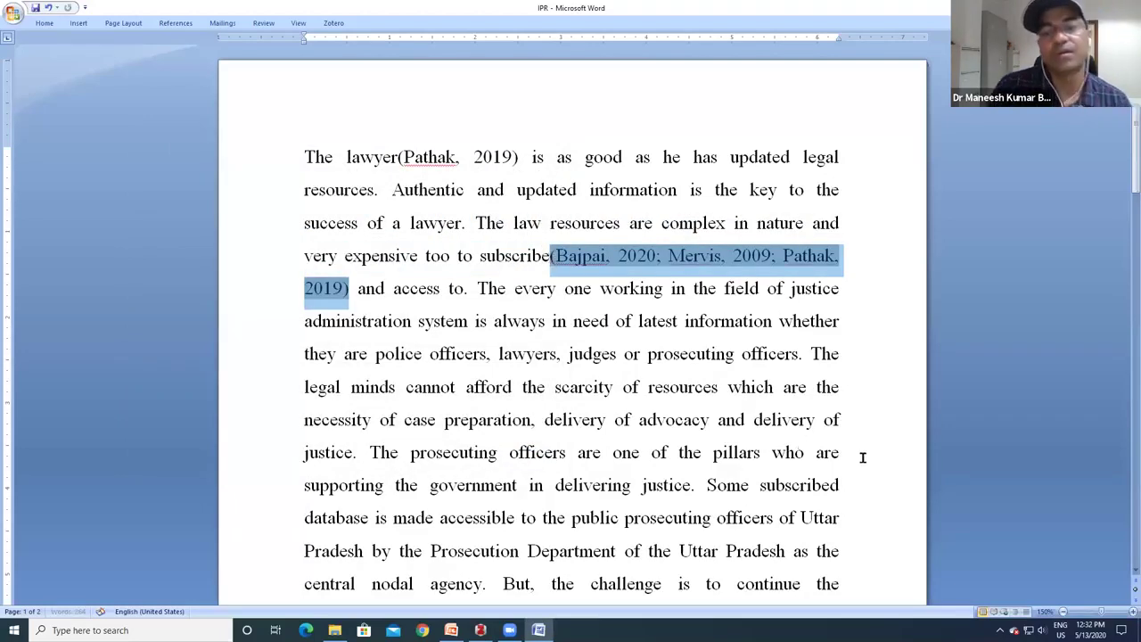
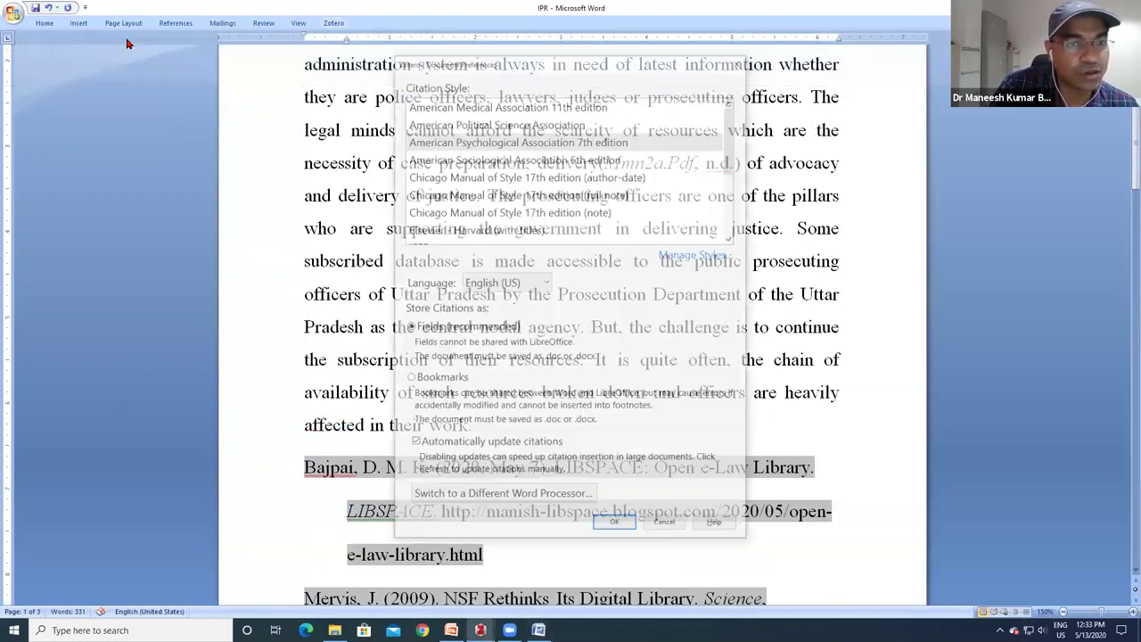
# Step: Switch the citation style to Chicago Manual of Style 17th edition (author-date)
pyautogui.click(515, 175)
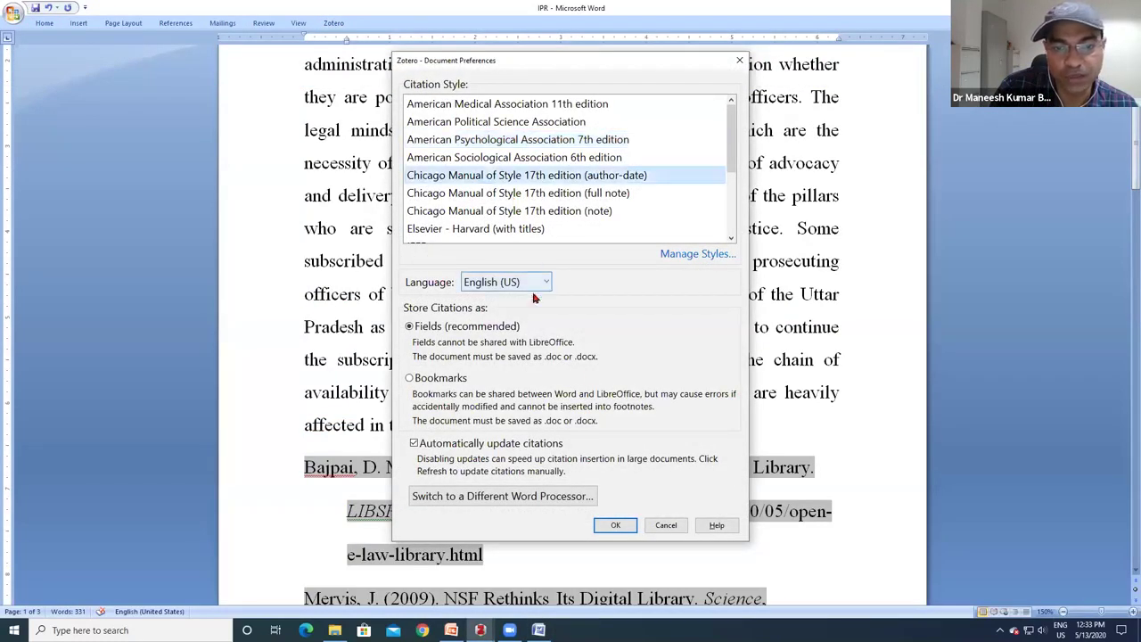
pyautogui.click(615, 524)
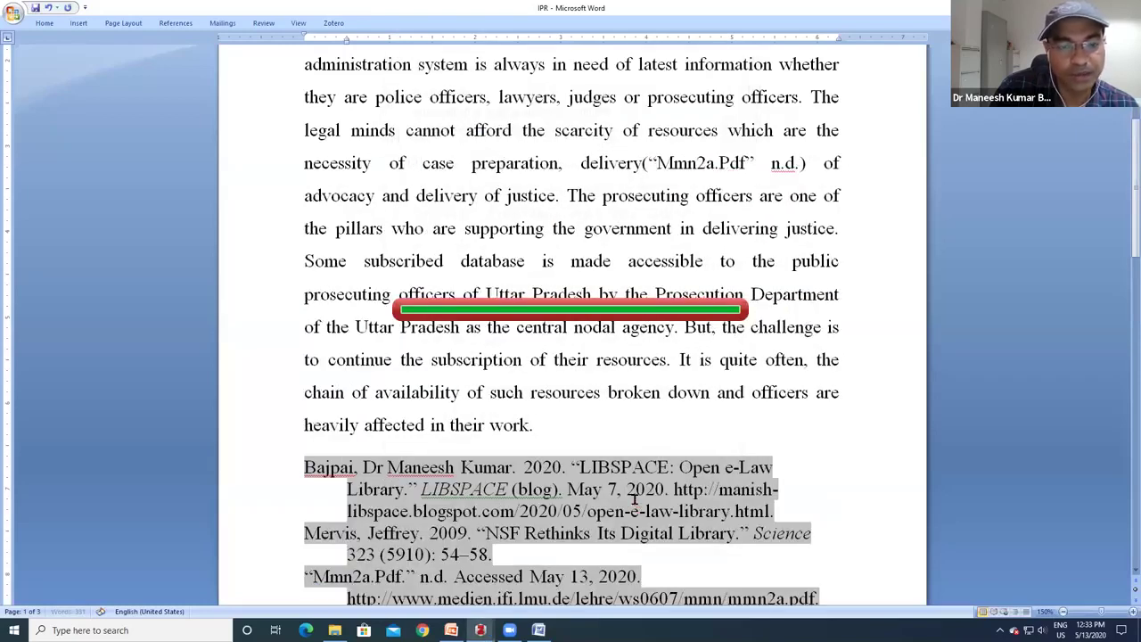
pyautogui.scroll(-2, 471, 437)
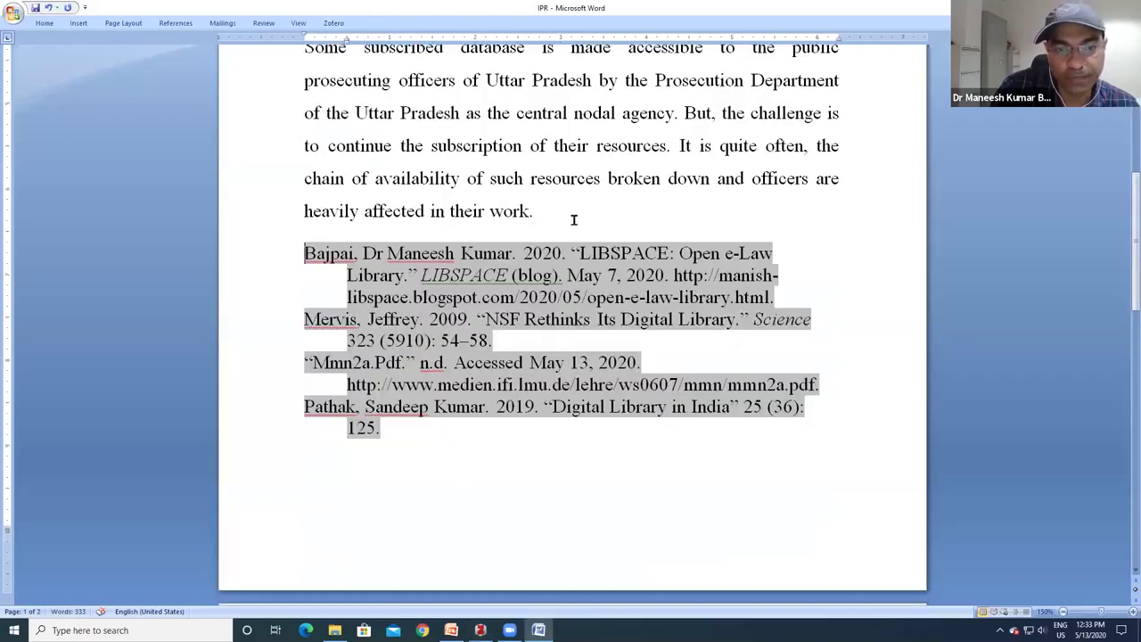
# Step: Add 'References:' and 'Biliography:' heading lines above the bibliography, then switch to Zotero
pyautogui.click(581, 219)
pyautogui.press('Return')
pyautogui.write('References:')
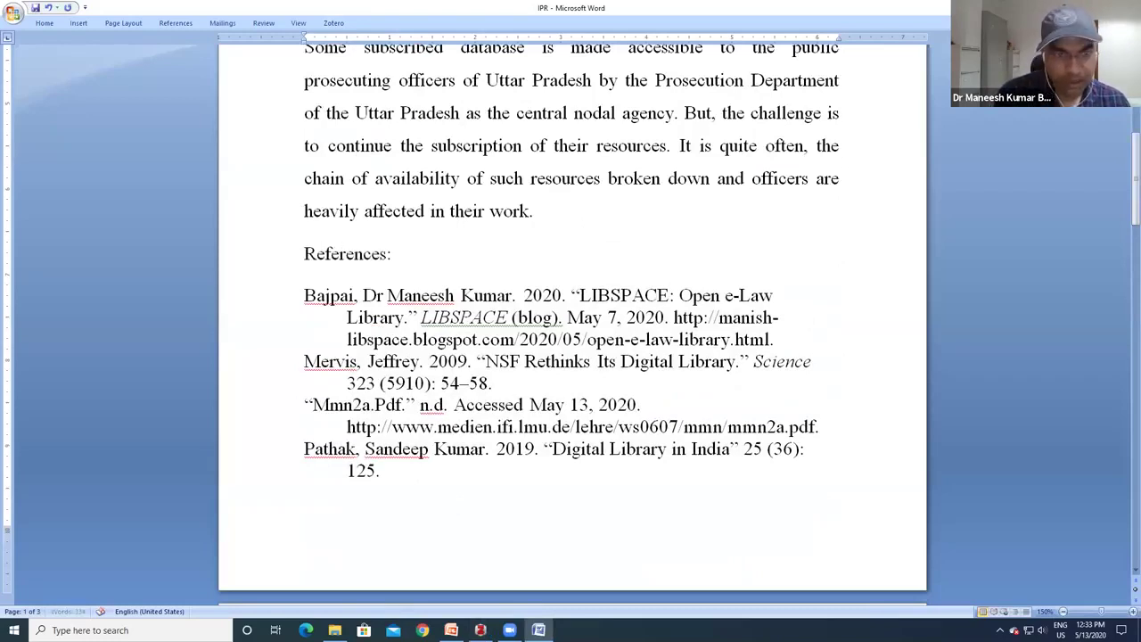
pyautogui.press('Return')
pyautogui.write('Biliog')
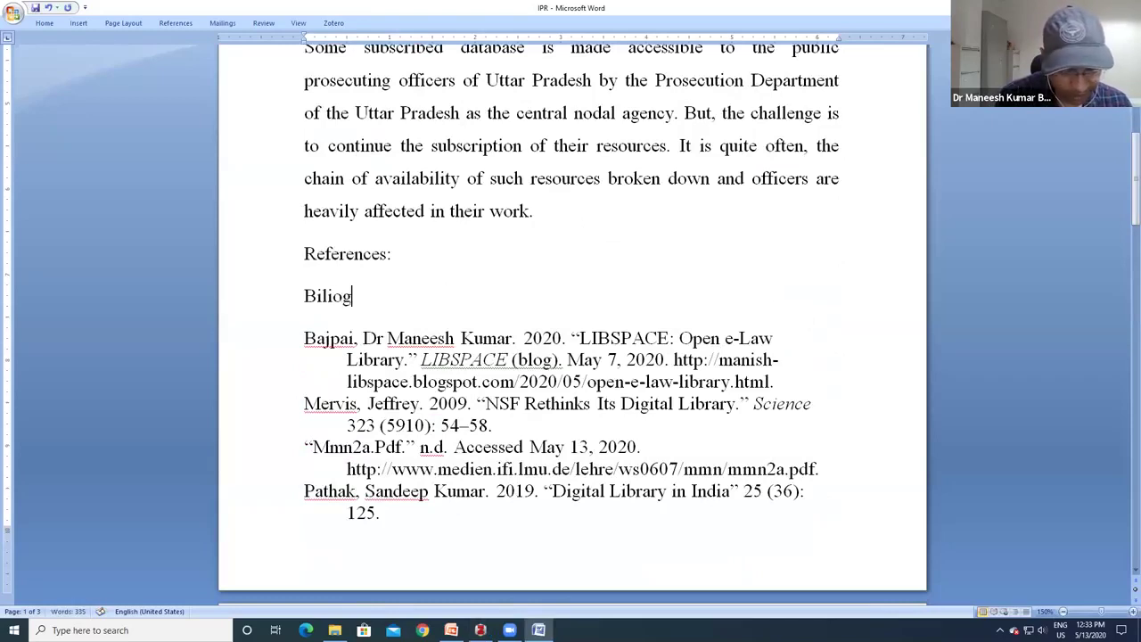
pyautogui.write('raphy:')
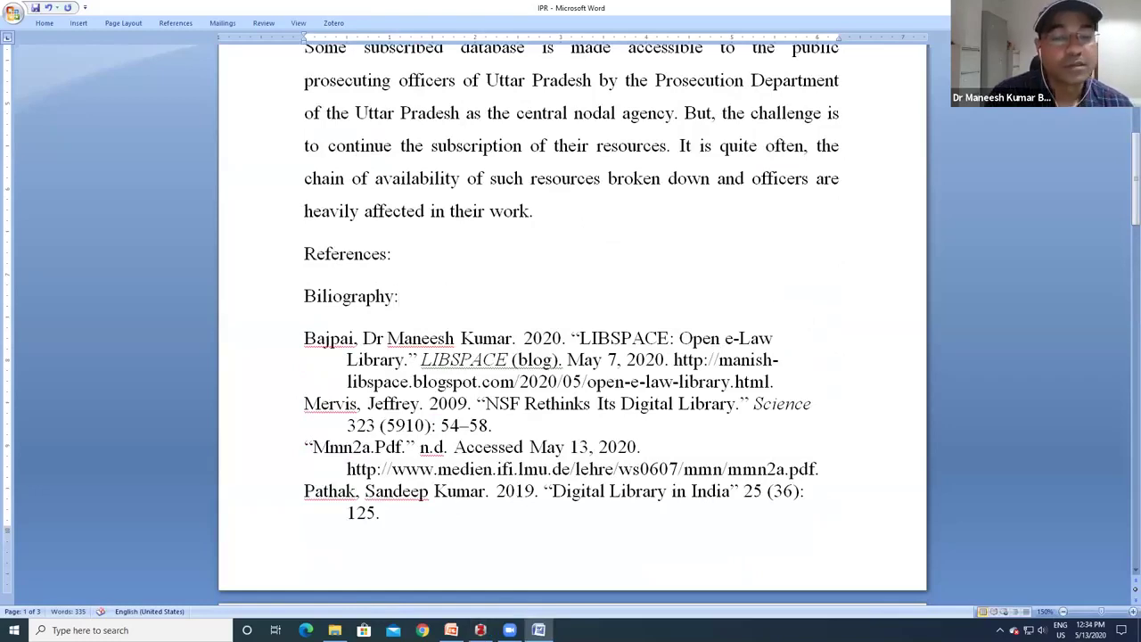
pyautogui.scroll(2, 620, 291)
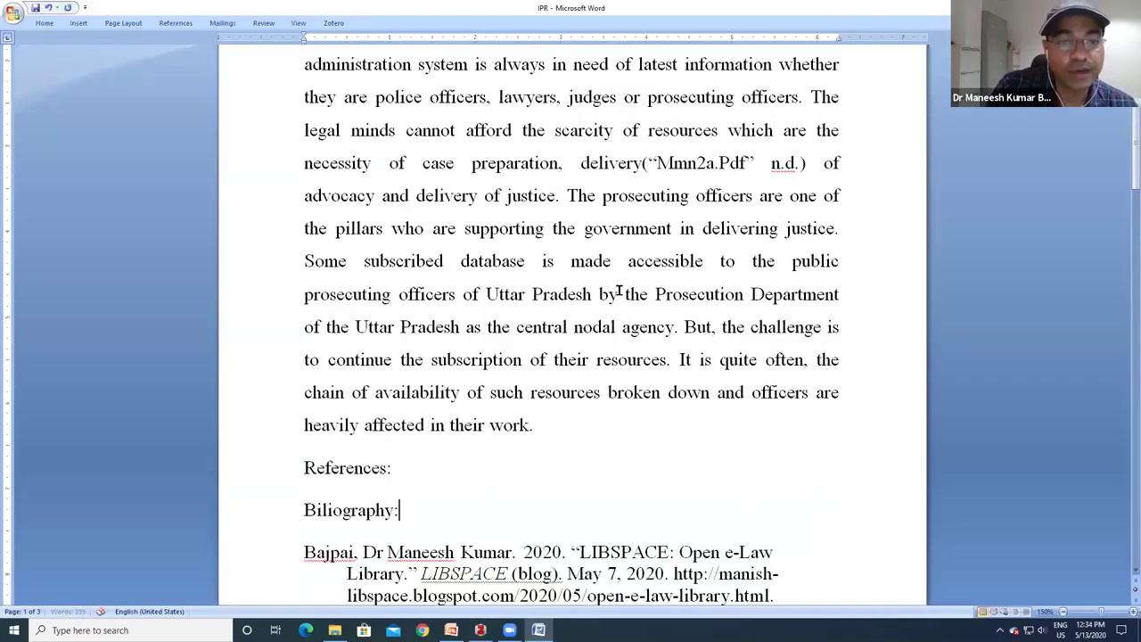
pyautogui.scroll(3, 620, 291)
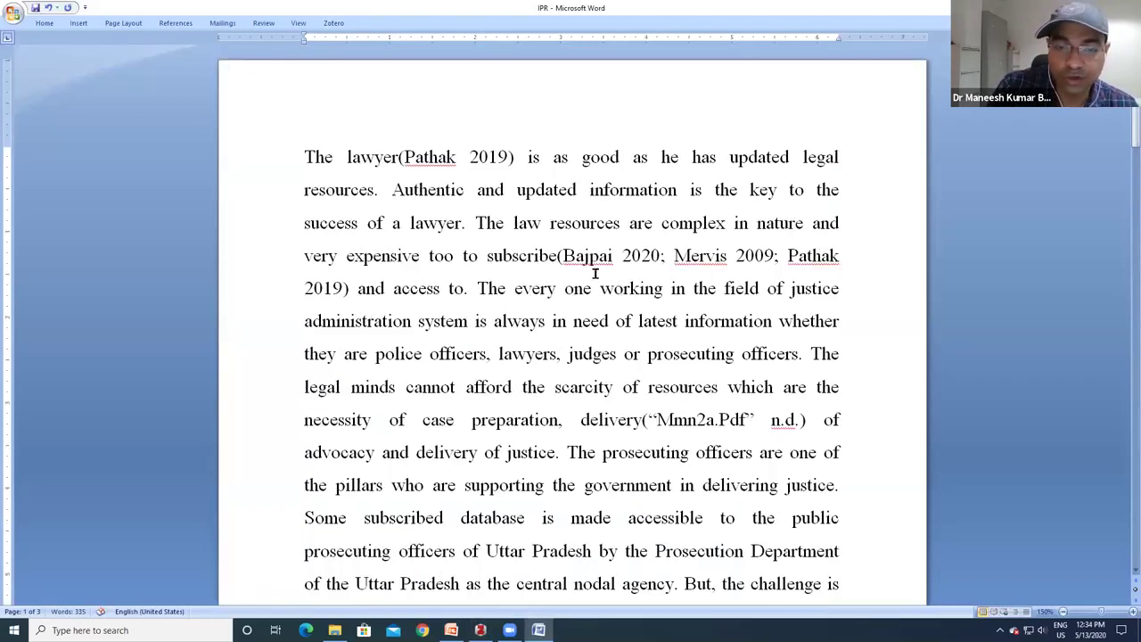
pyautogui.scroll(-3, 652, 364)
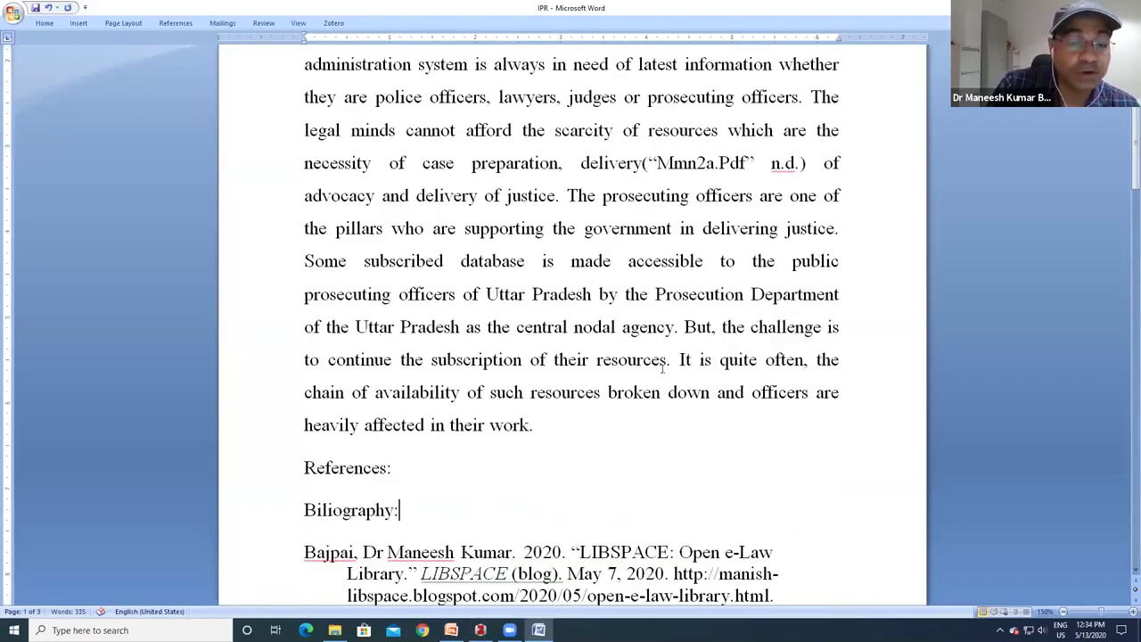
pyautogui.scroll(-2, 593, 509)
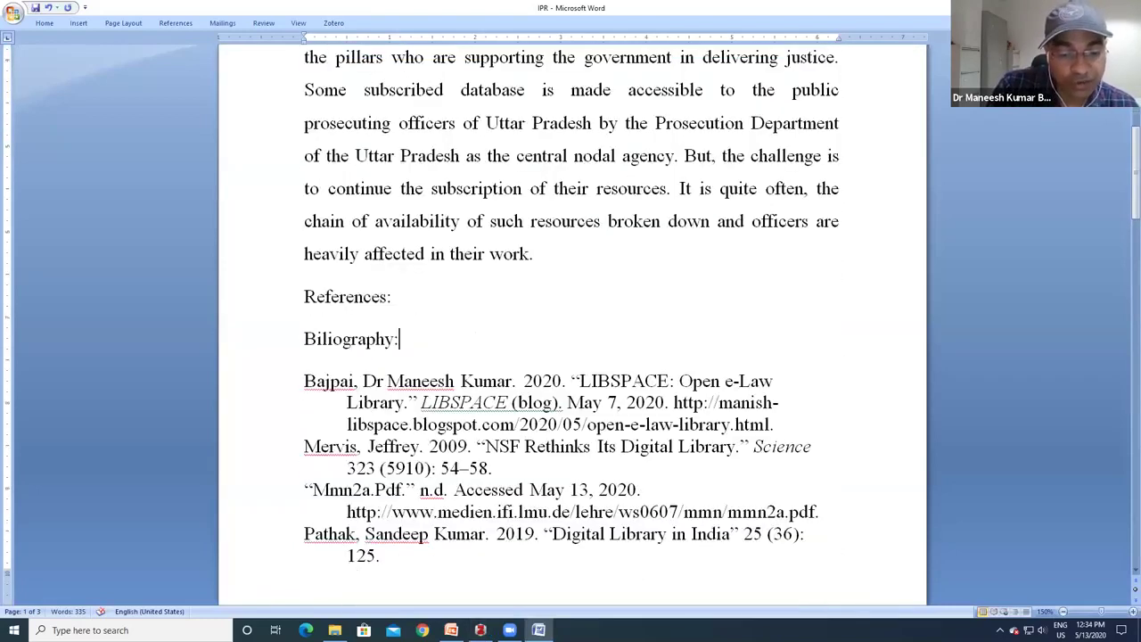
pyautogui.hotkey('alt', 'Tab')
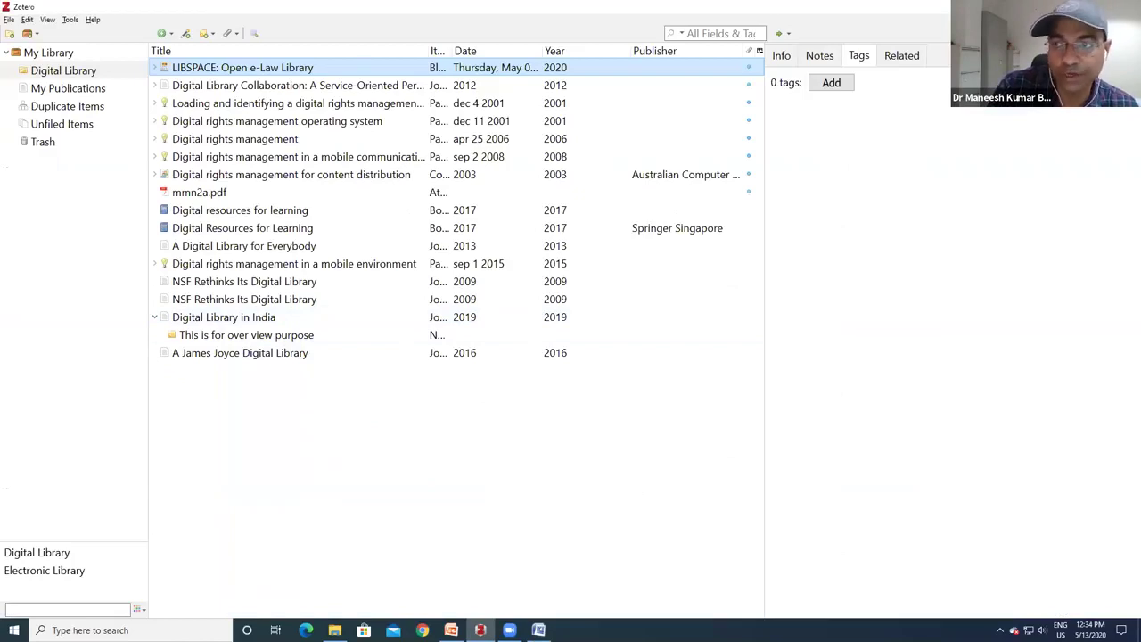
# Step: Restore the Zotero window and widen it to show fuller item titles
pyautogui.hotkey('alt', 'Tab')
pyautogui.hotkey('alt', 'Tab')
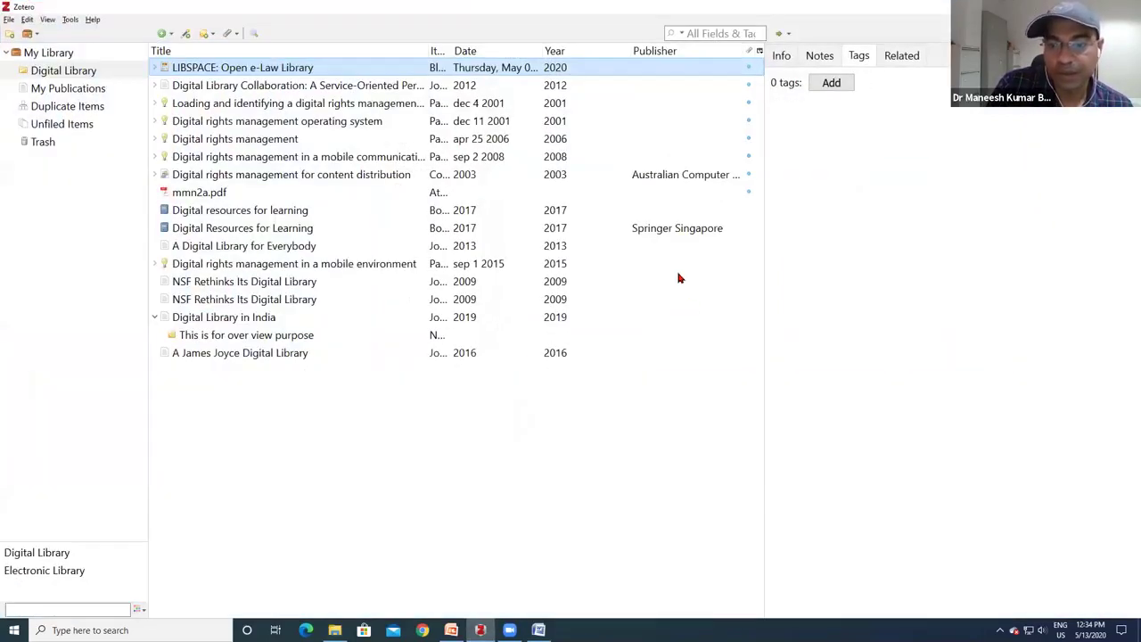
pyautogui.press('super+Down')
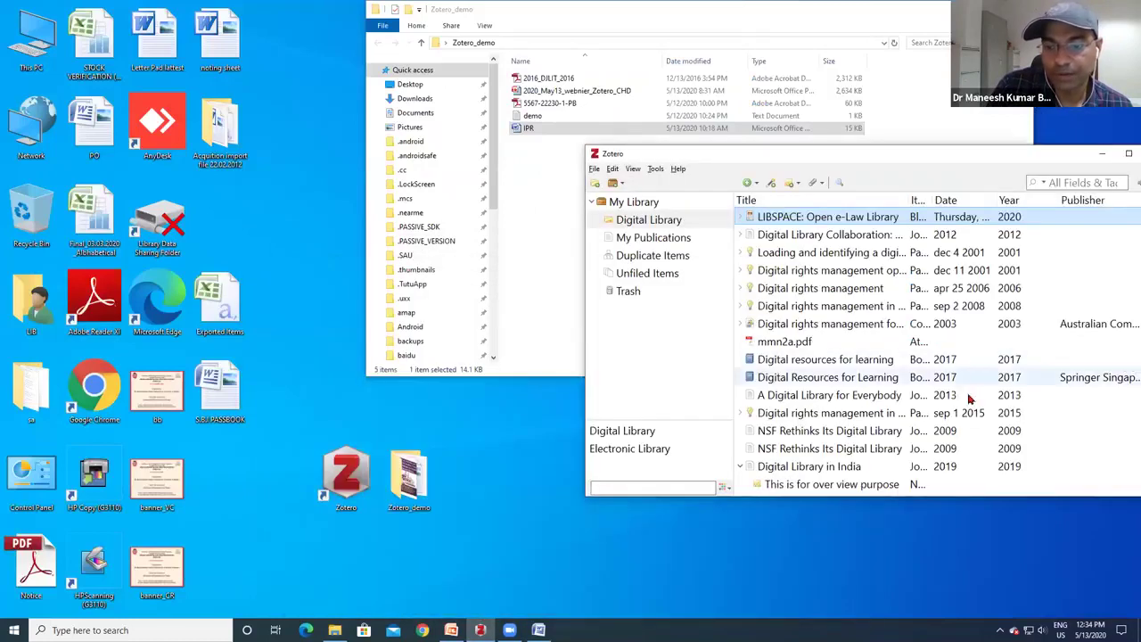
pyautogui.scroll(-1, 967, 398)
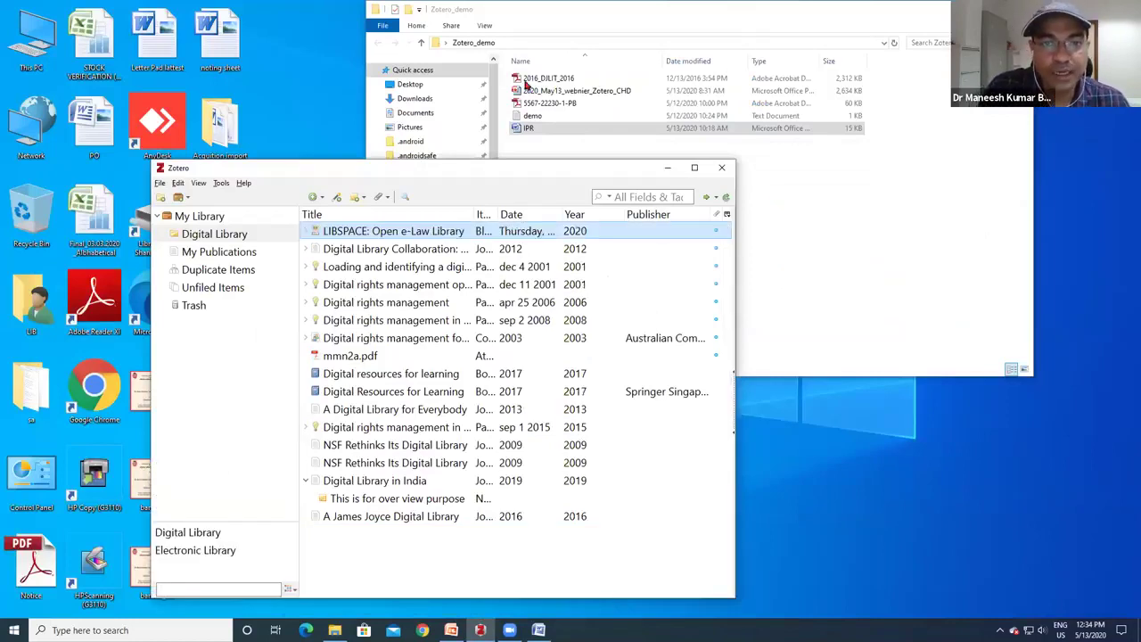
pyautogui.click(759, 429)
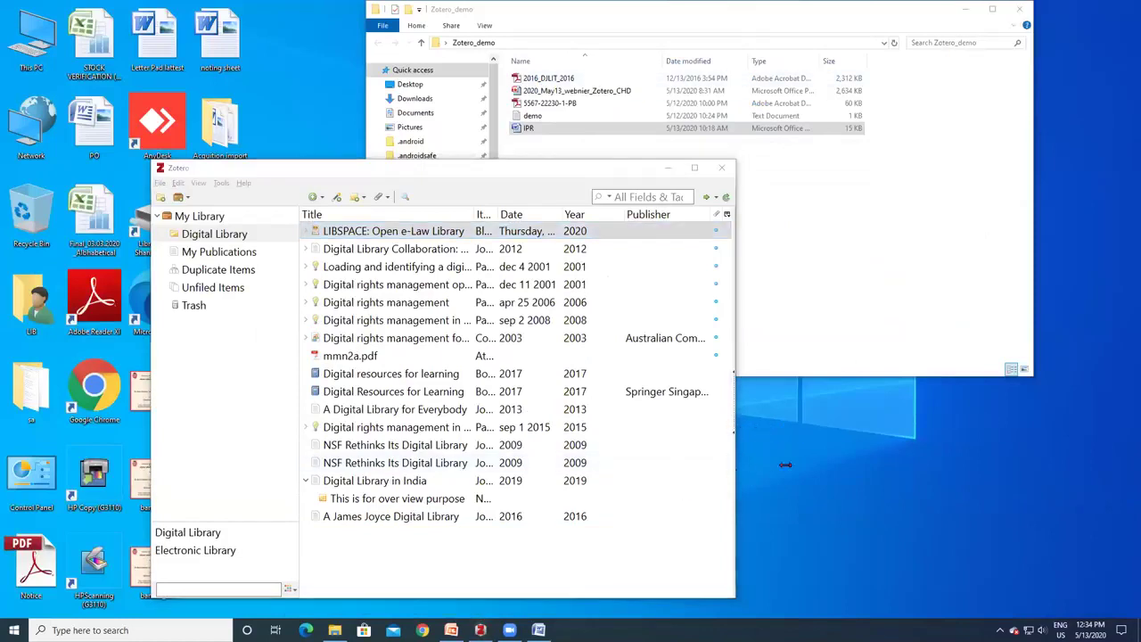
pyautogui.click(728, 471)
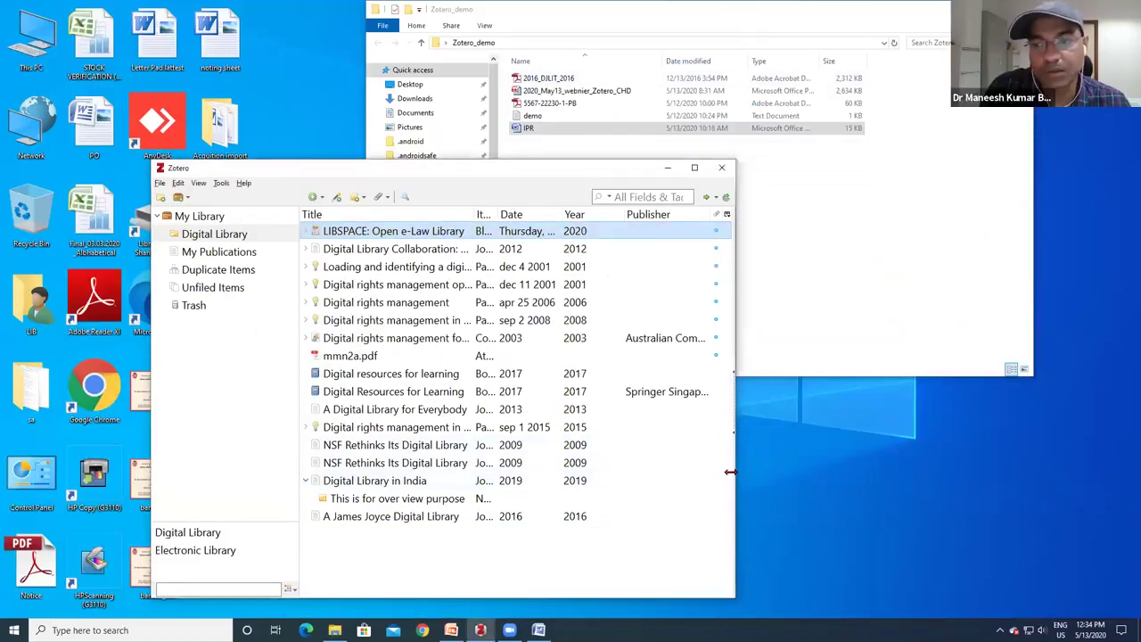
pyautogui.moveTo(729, 472); pyautogui.dragTo(959, 454)
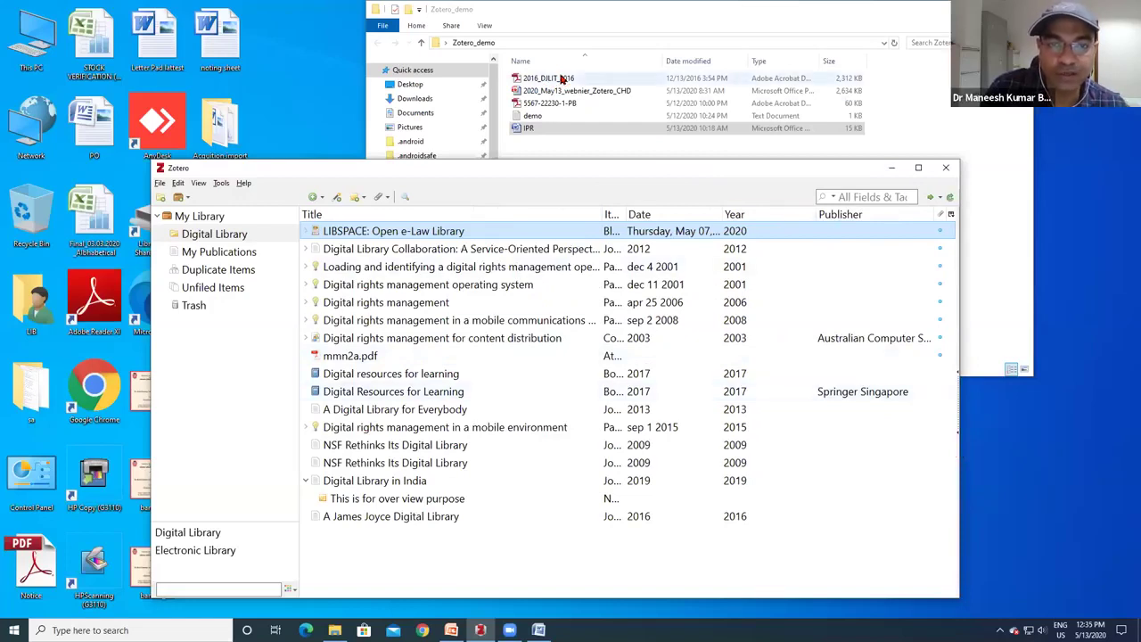
# Step: Drag 2016_DJLIT_2016.pdf from File Explorer into the Digital Library items
pyautogui.moveTo(548, 77); pyautogui.dragTo(472, 412)
pyautogui.moveTo(406, 588); pyautogui.dragTo(375, 359)
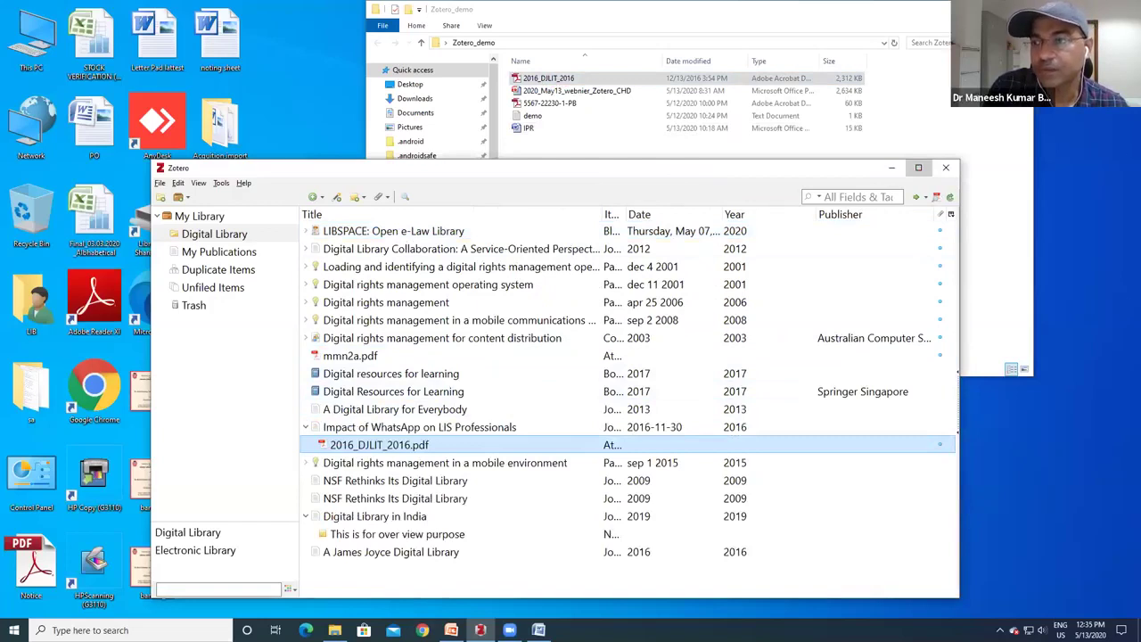
pyautogui.click(918, 168)
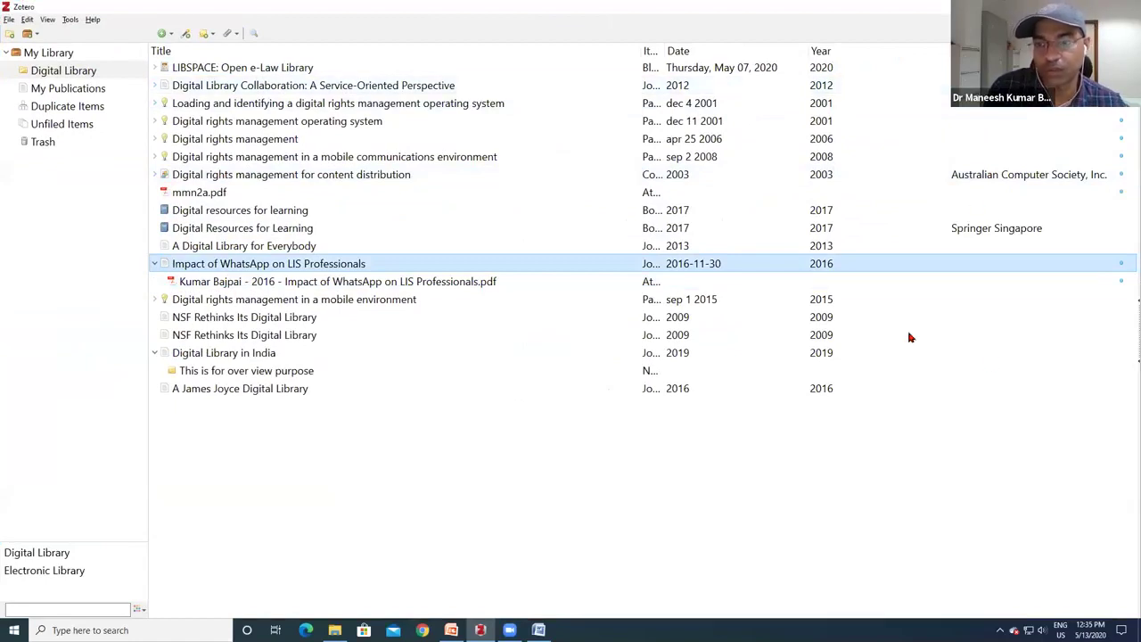
# Step: Widen the item pane and check the WhatsApp item's Language and Date fields without changes
pyautogui.moveTo(939, 322); pyautogui.dragTo(531, 321)
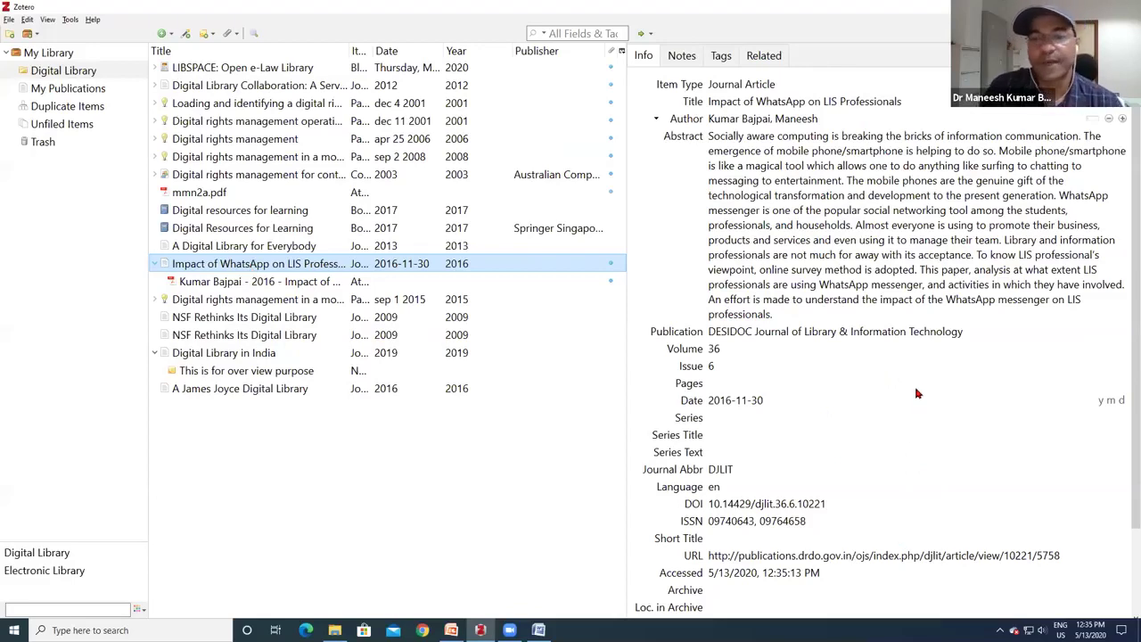
pyautogui.press('Tab')
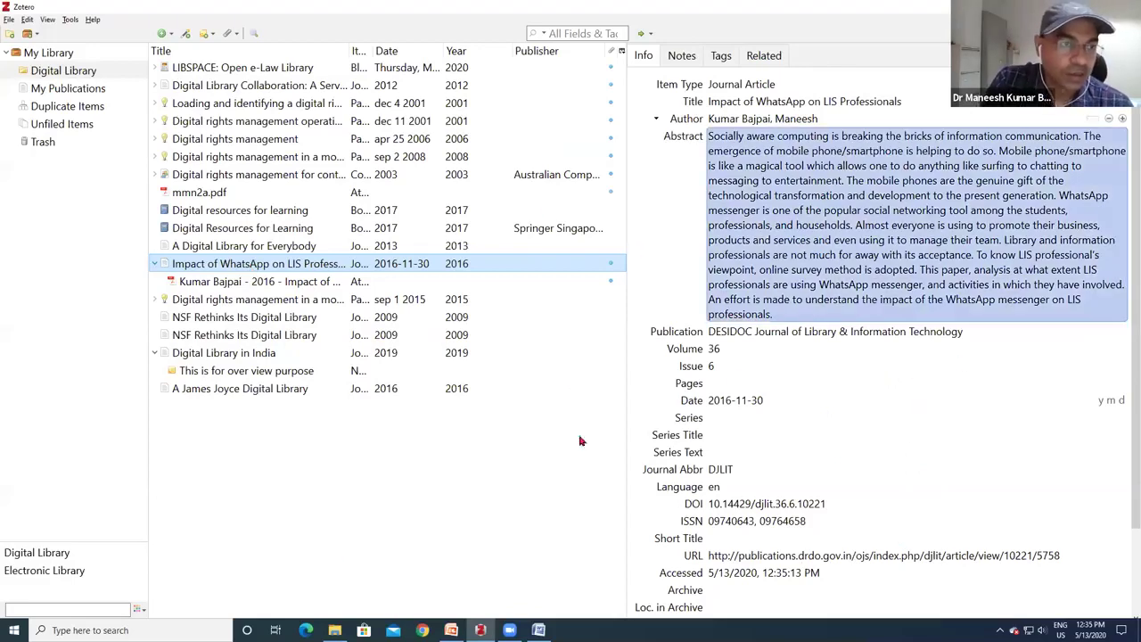
pyautogui.click(791, 487)
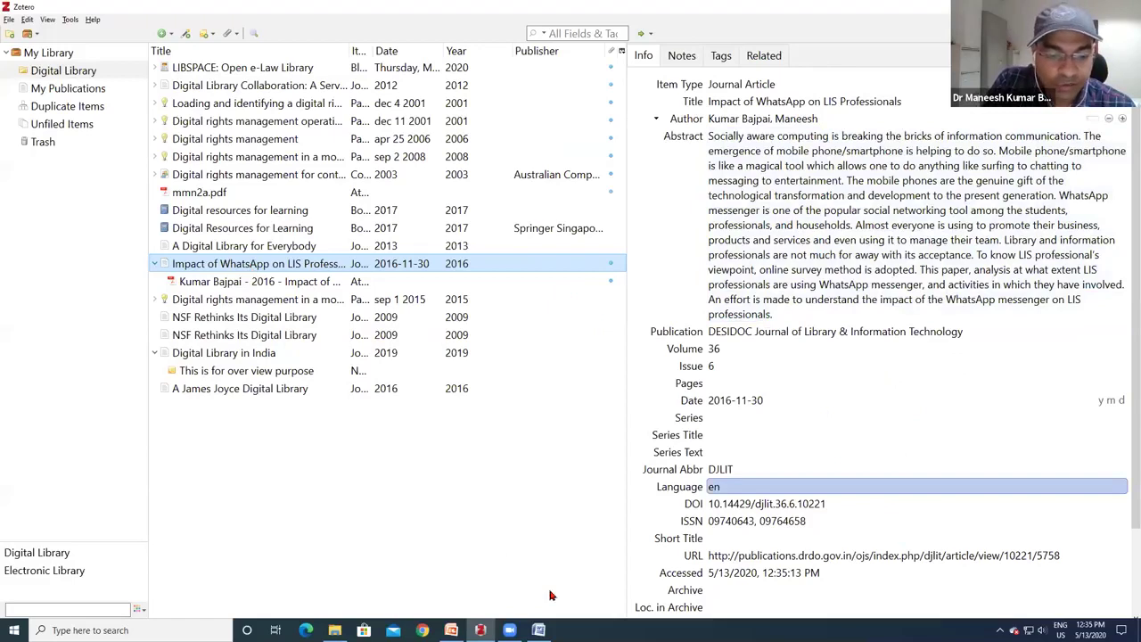
pyautogui.press('Return')
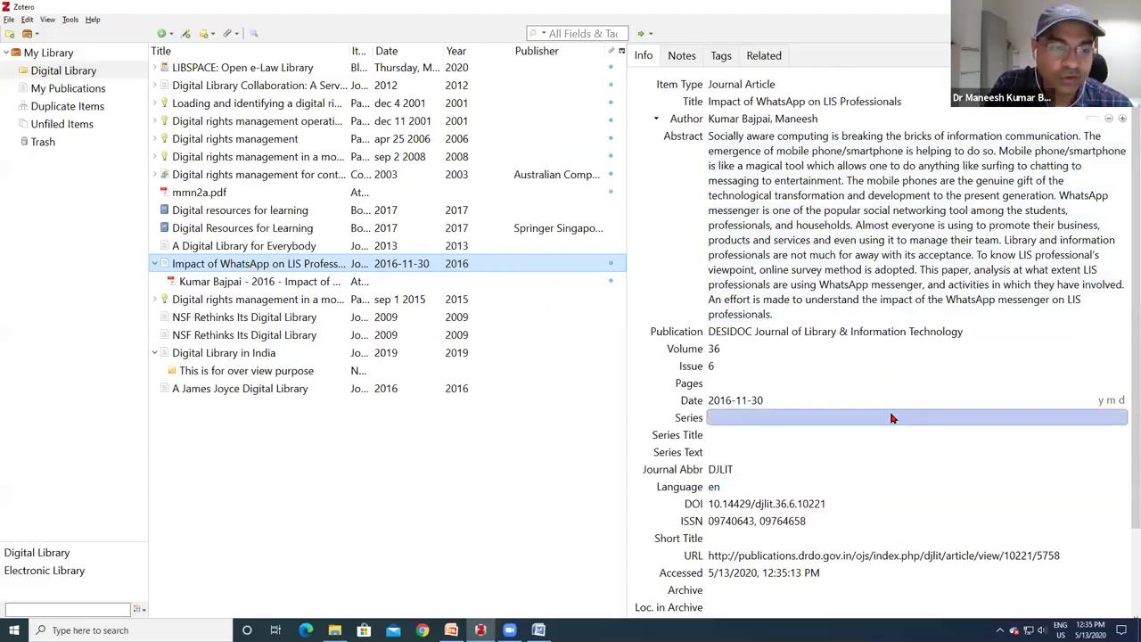
pyautogui.click(869, 403)
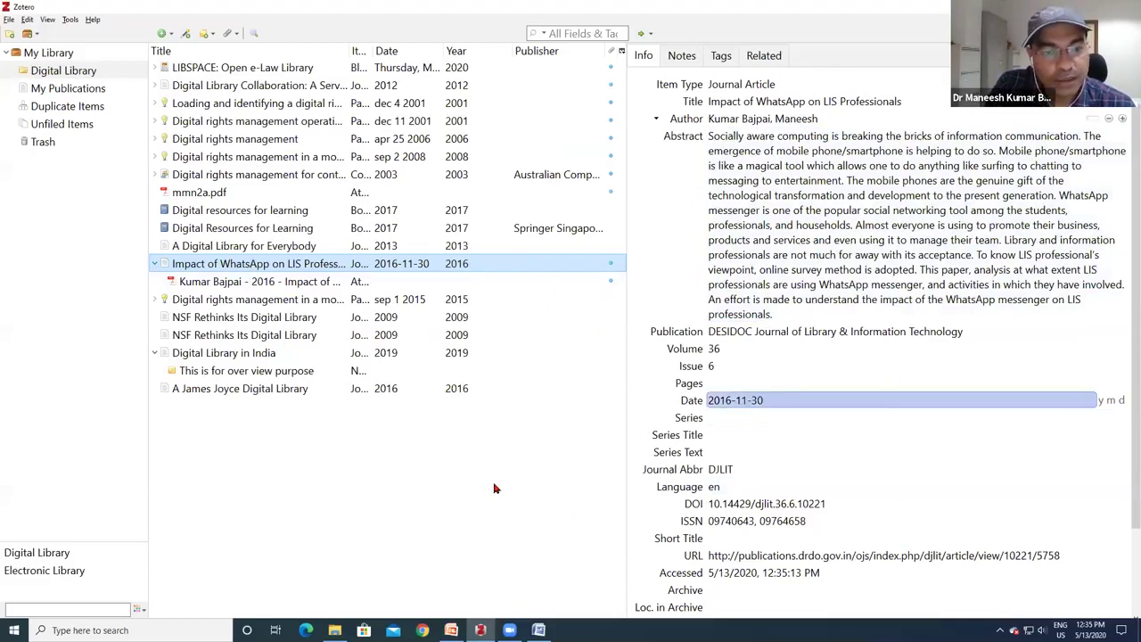
pyautogui.press('Return')
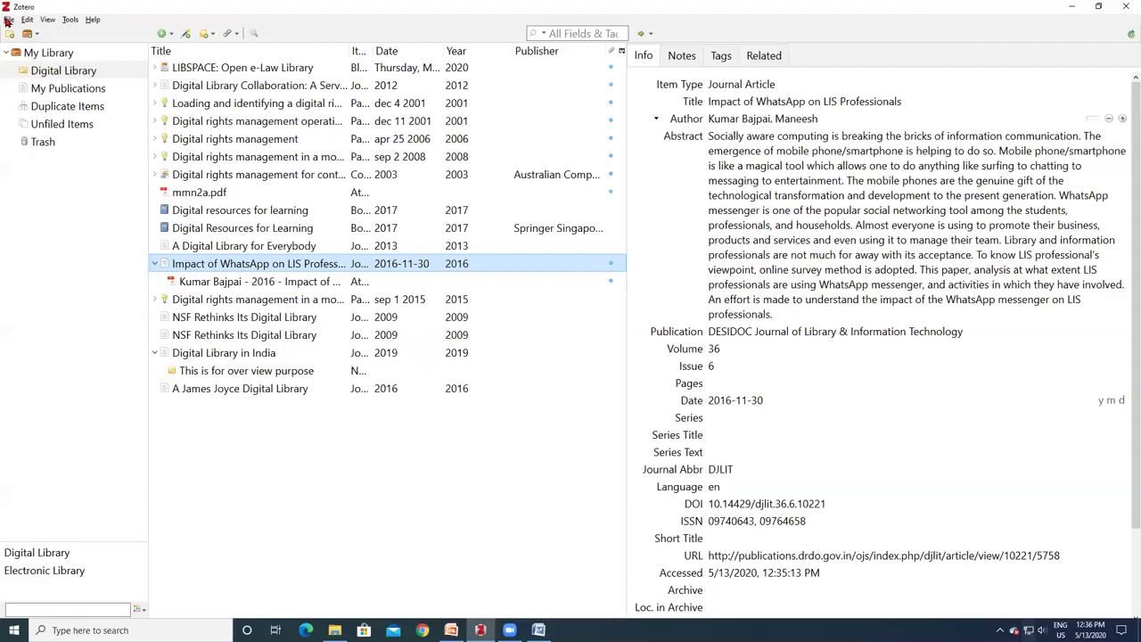
# Step: Review the item's 2016-11-30 date, abstract and DOI fields in the Info pane
pyautogui.click(109, 331)
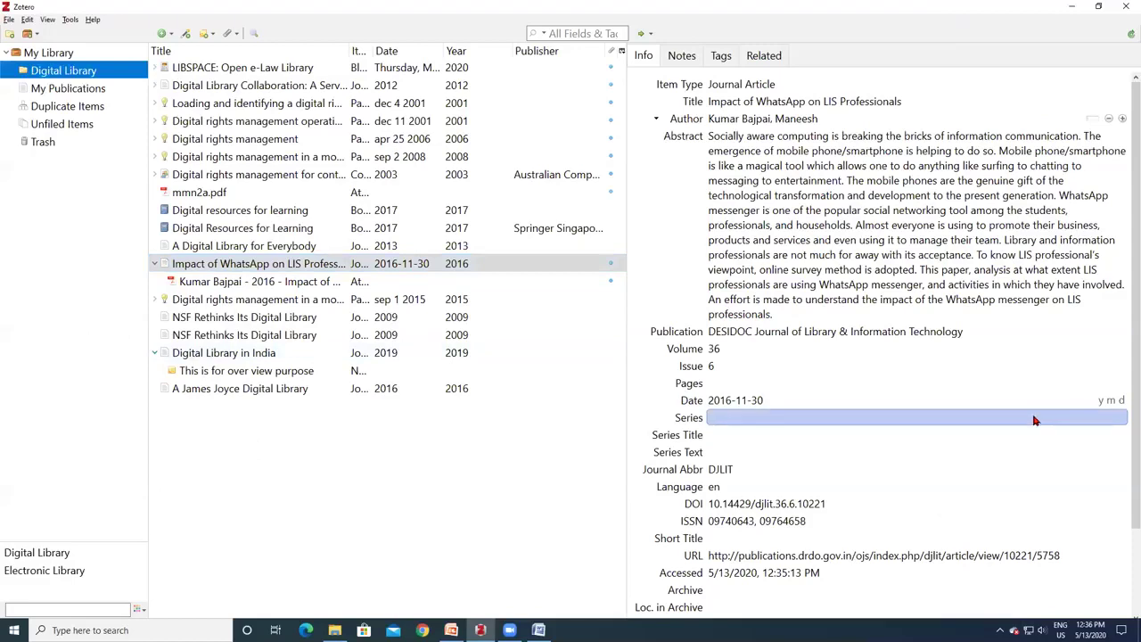
pyautogui.click(953, 399)
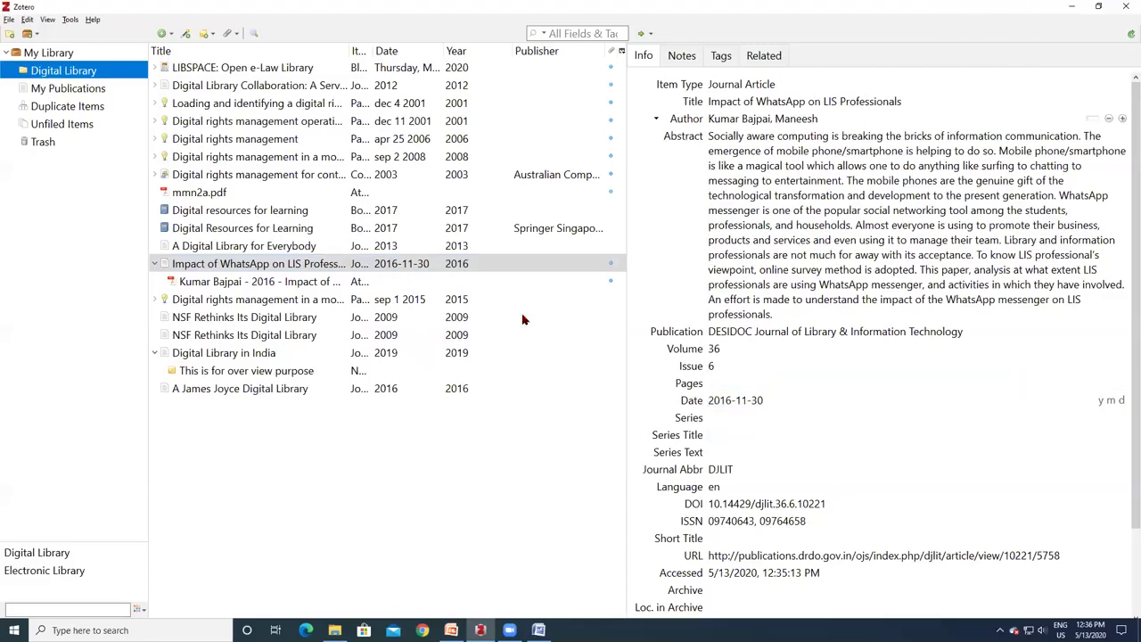
pyautogui.click(905, 307)
pyautogui.click(1055, 57)
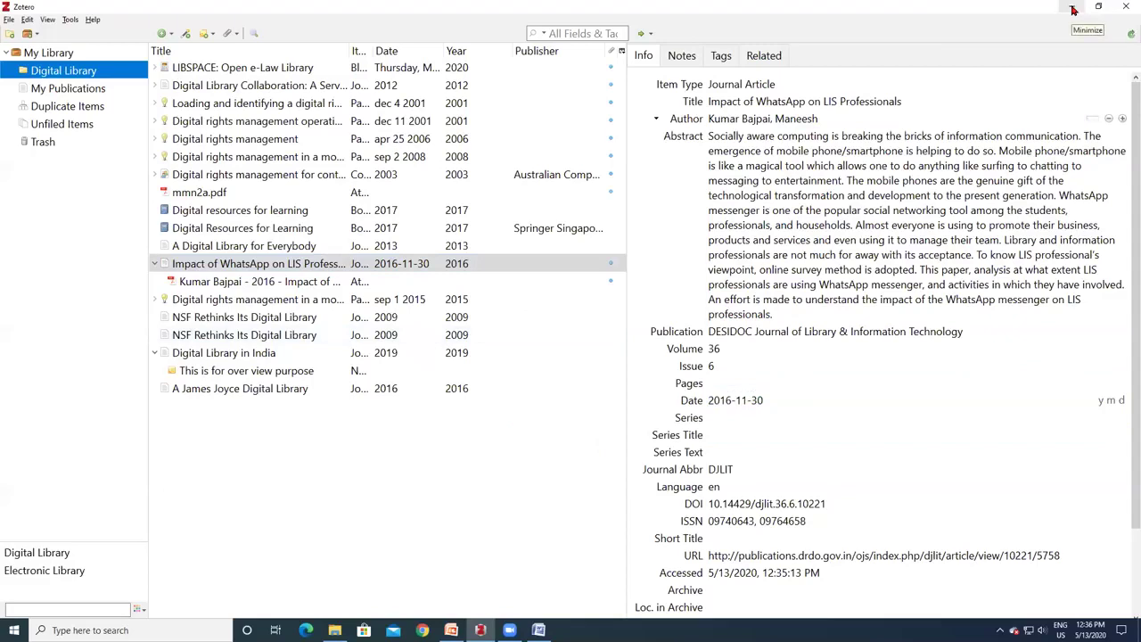
pyautogui.click(713, 563)
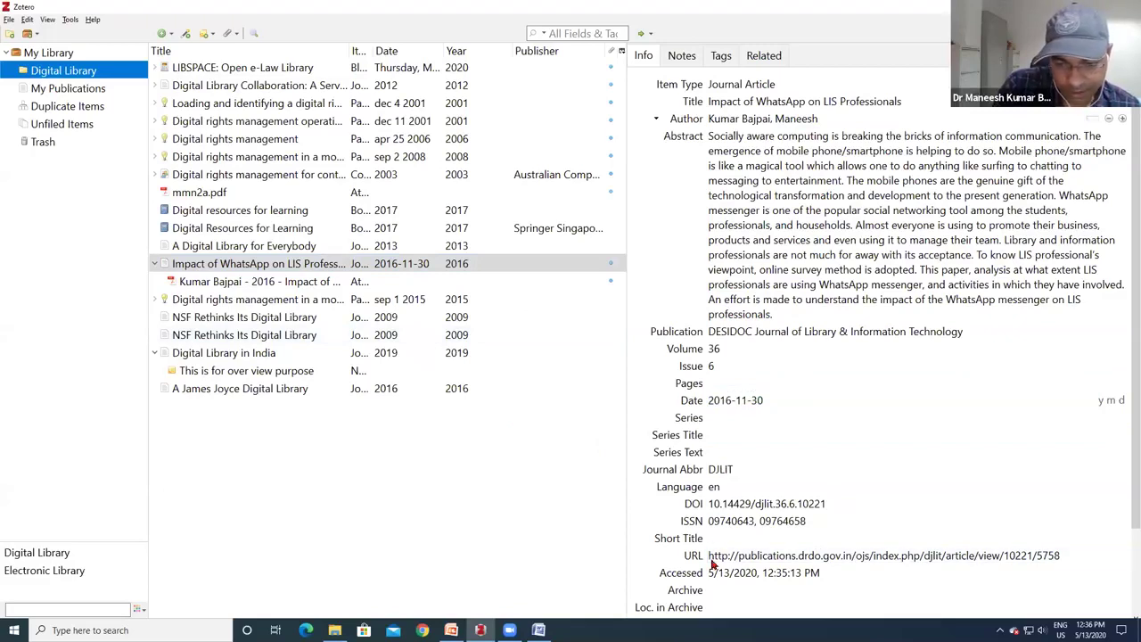
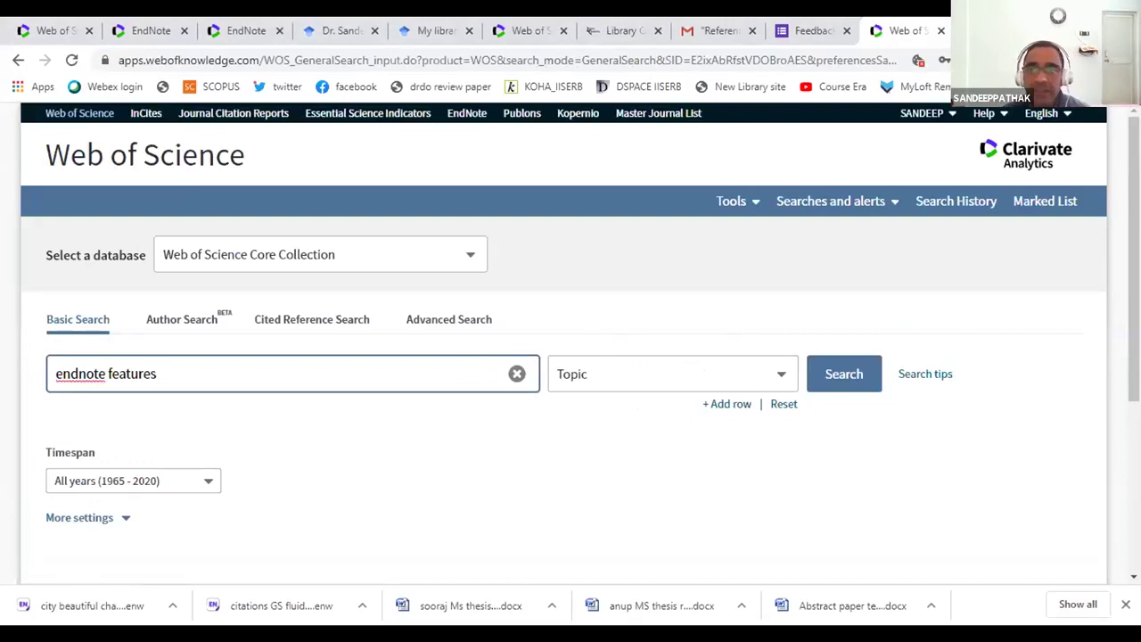
# Step: Glance at the account menu, then launch EndNote from Web of Science's top navigation
pyautogui.click(932, 113)
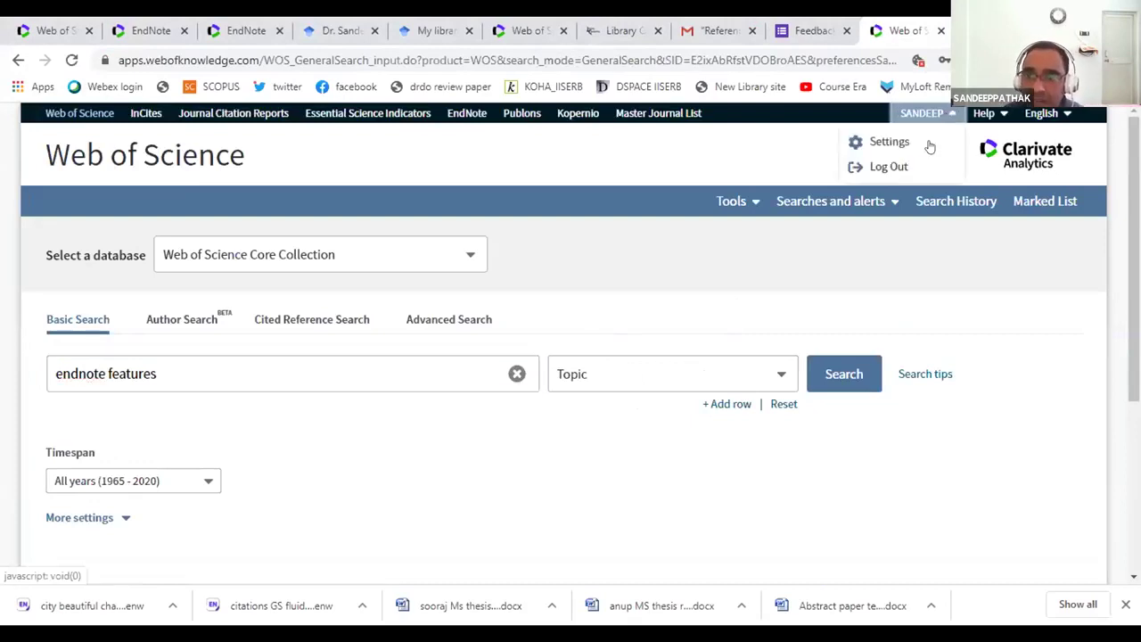
pyautogui.click(900, 264)
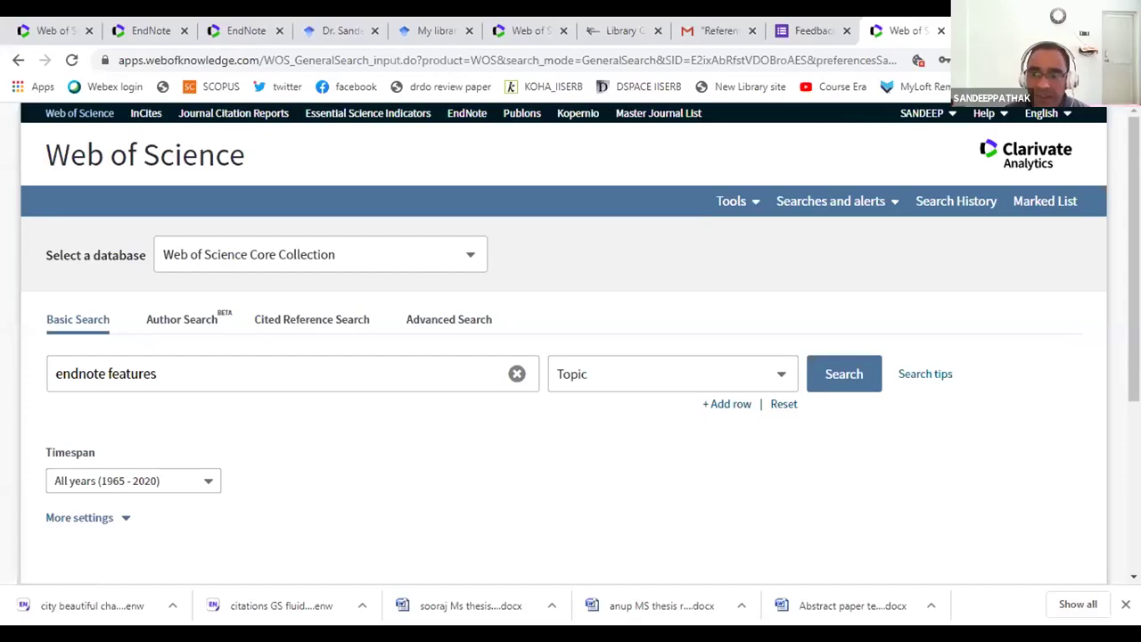
pyautogui.scroll(-1, 579, 343)
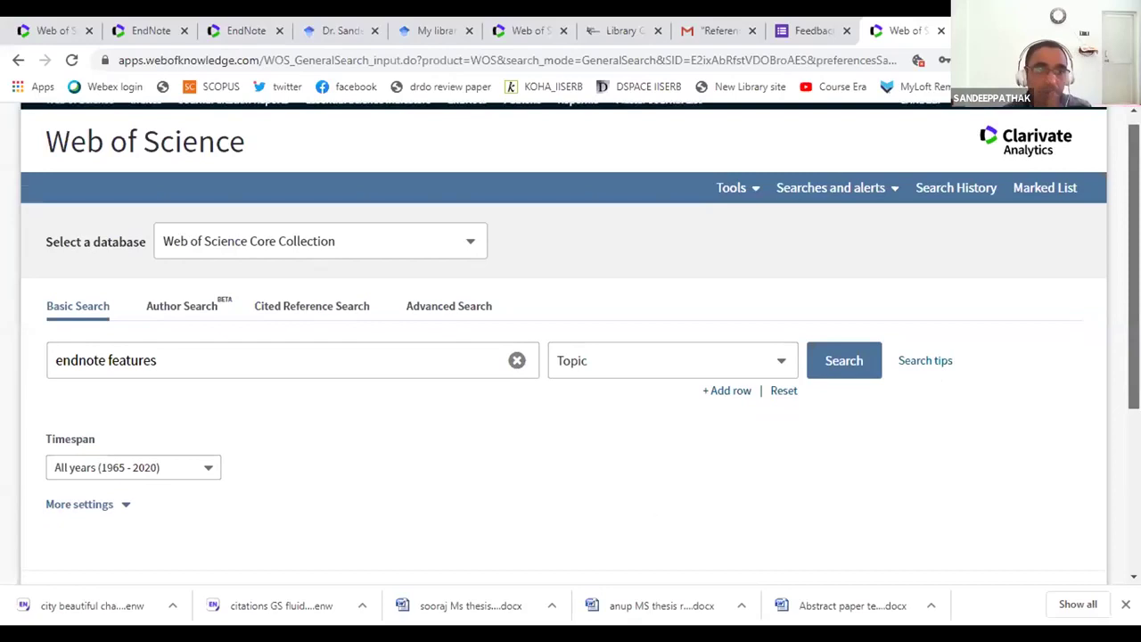
pyautogui.scroll(-1, 579, 343)
pyautogui.scroll(2, 580, 343)
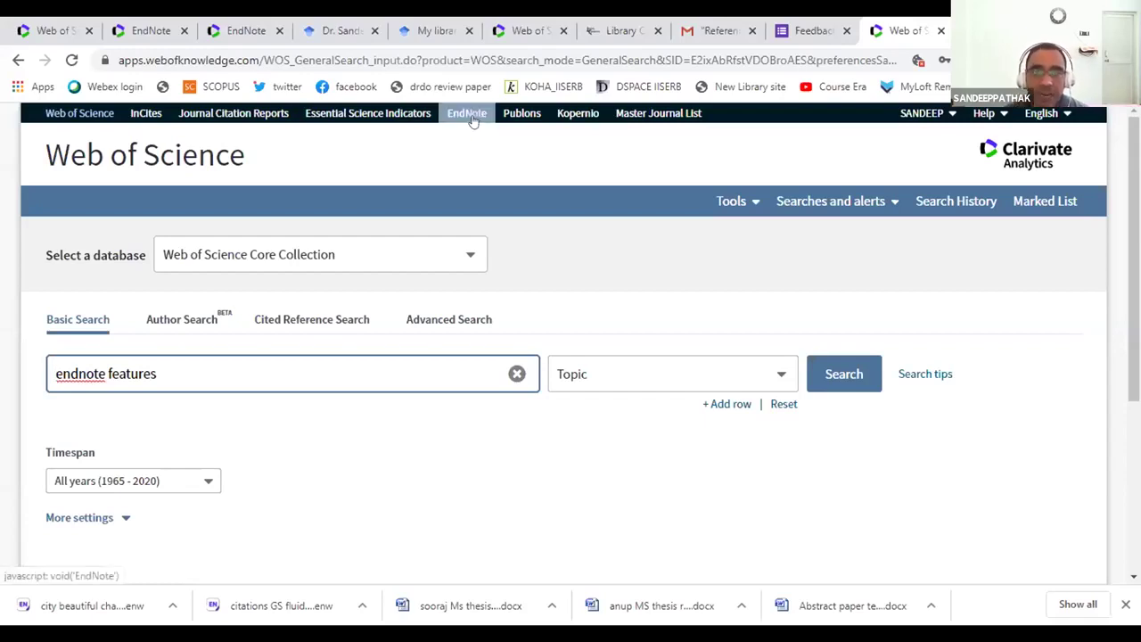
pyautogui.click(473, 119)
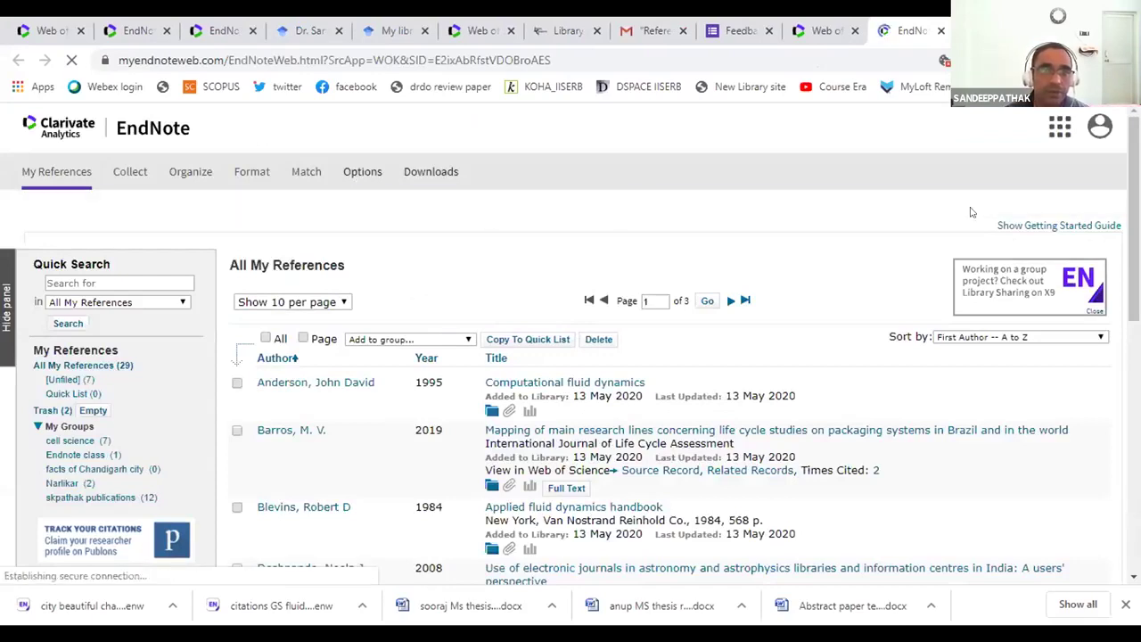
# Step: Show the Getting Started guide and browse the account and My Apps menus
pyautogui.click(1035, 225)
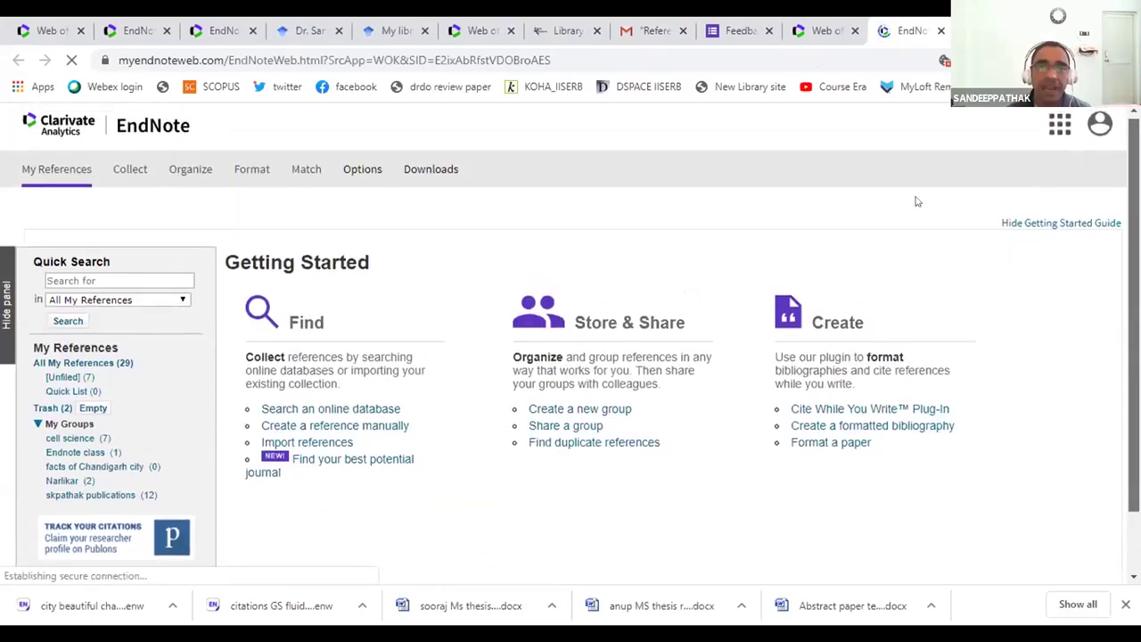
pyautogui.click(1102, 128)
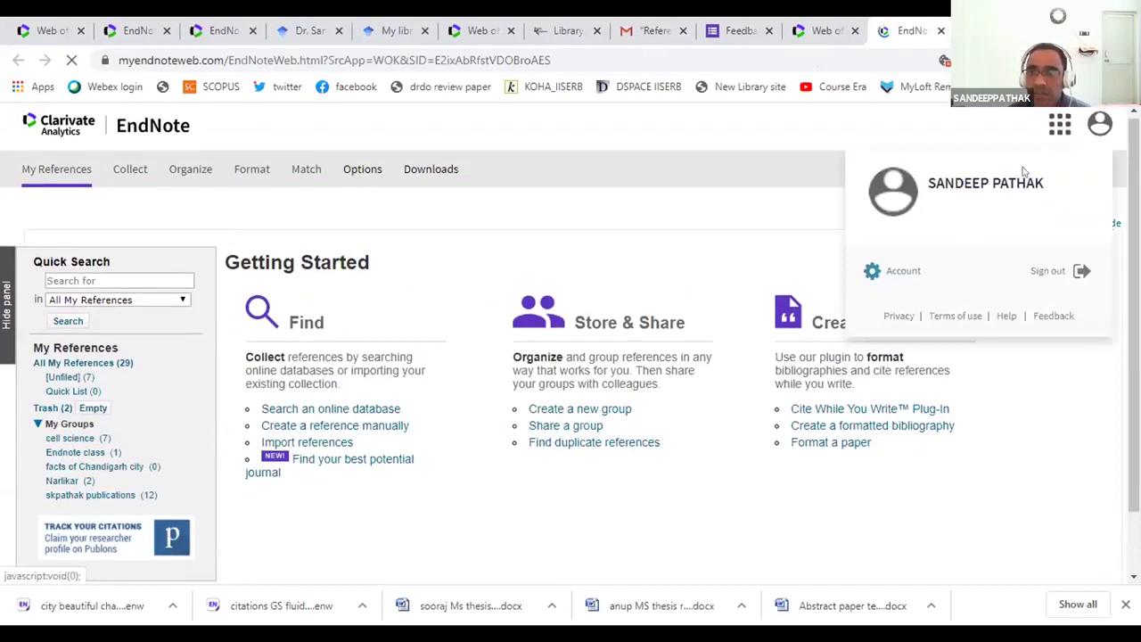
pyautogui.click(1060, 125)
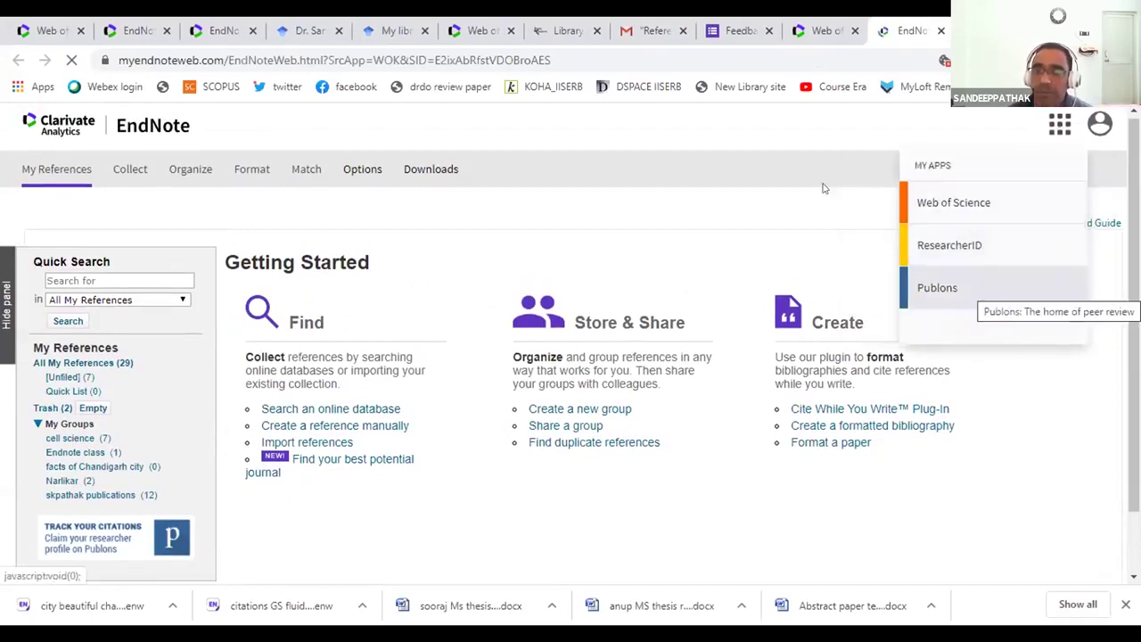
pyautogui.click(740, 171)
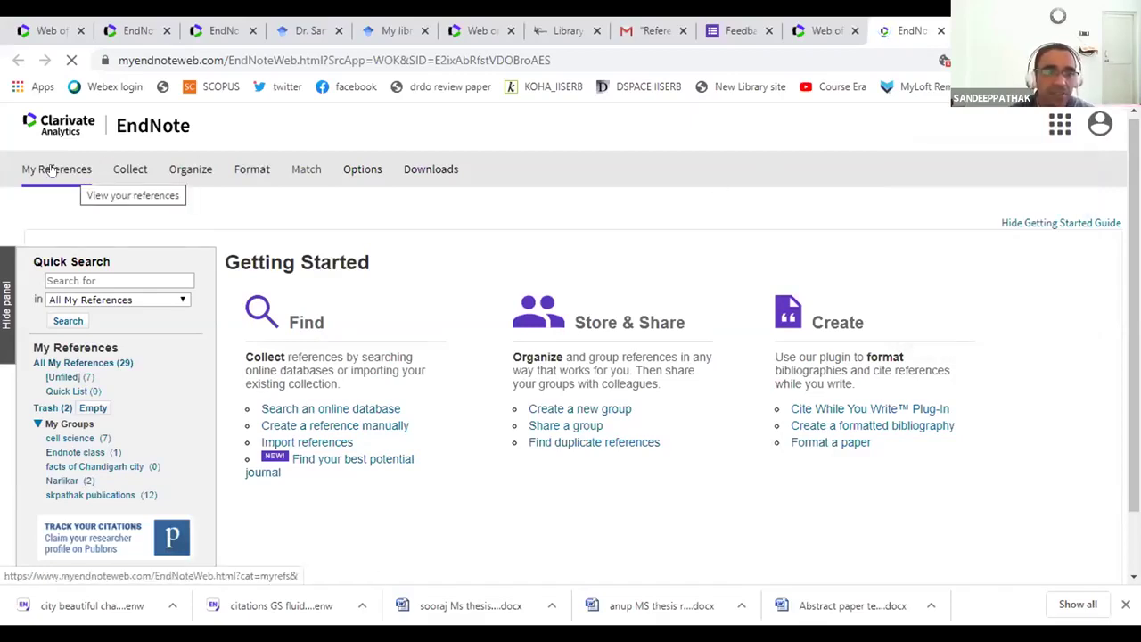
# Step: Return to the My References view
pyautogui.moveTo(180, 174)
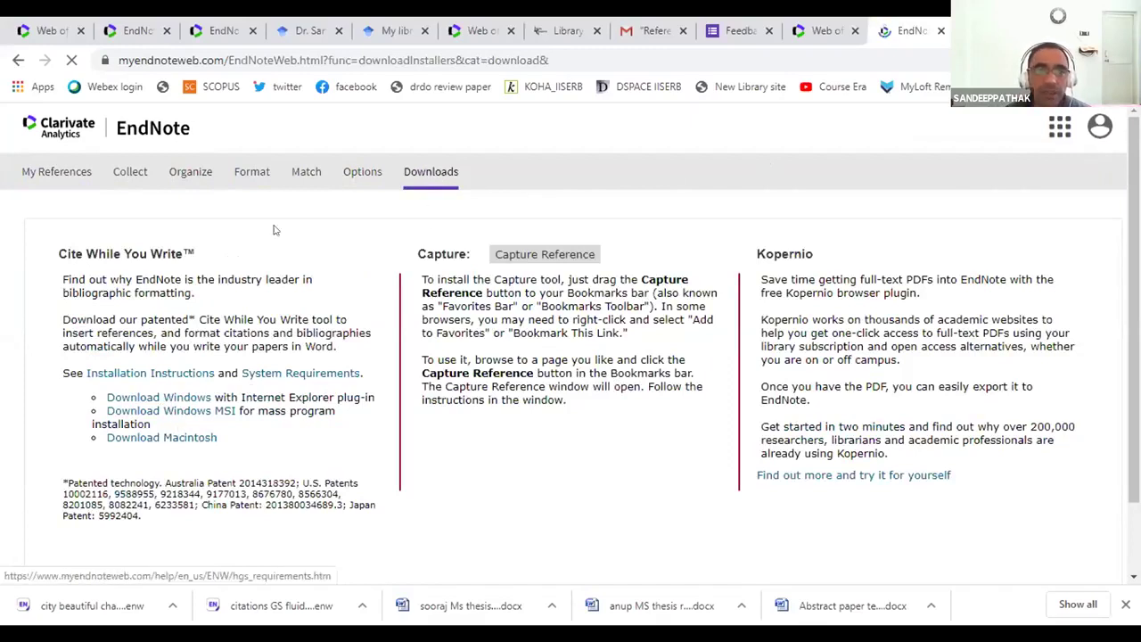
pyautogui.click(51, 177)
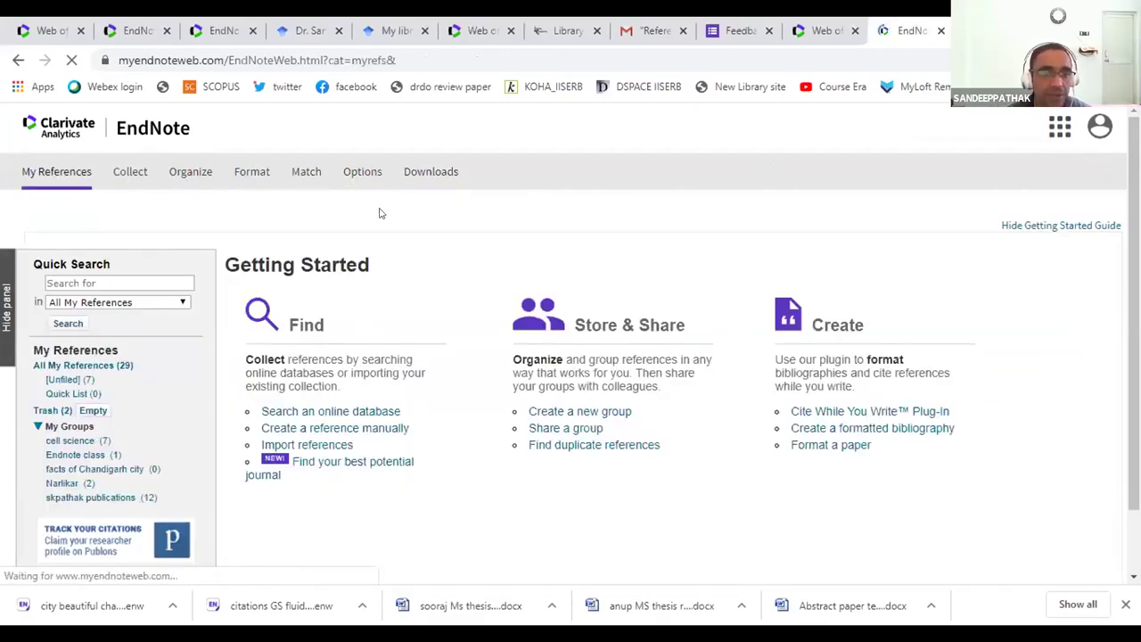
pyautogui.moveTo(125, 171)
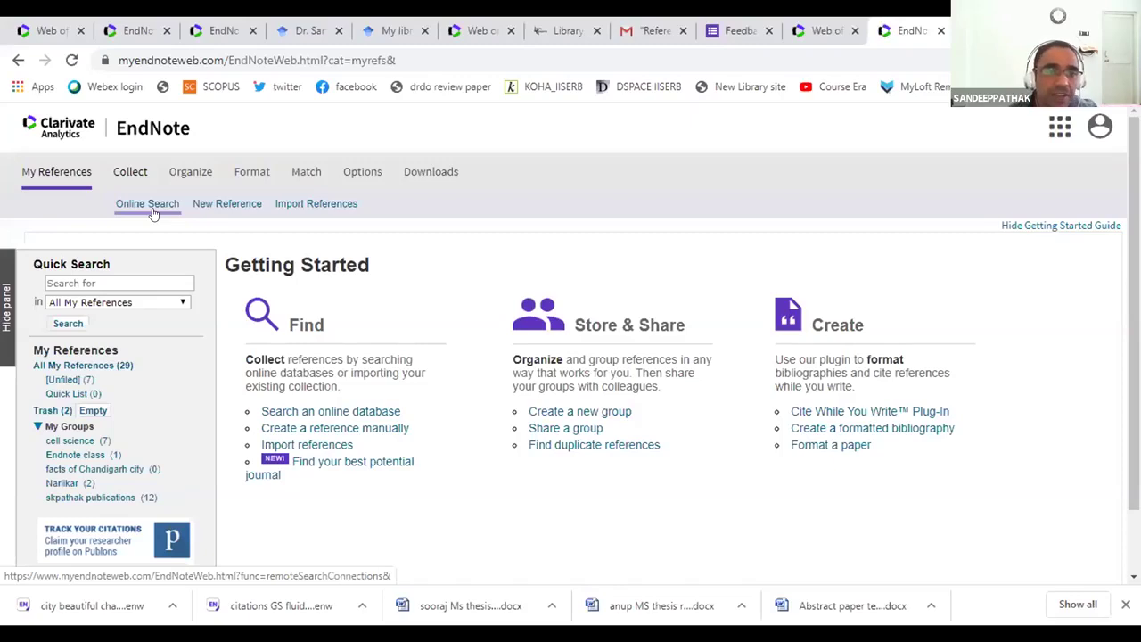
# Step: Create a new group named 'test class may 13' in Manage My Groups
pyautogui.click(191, 171)
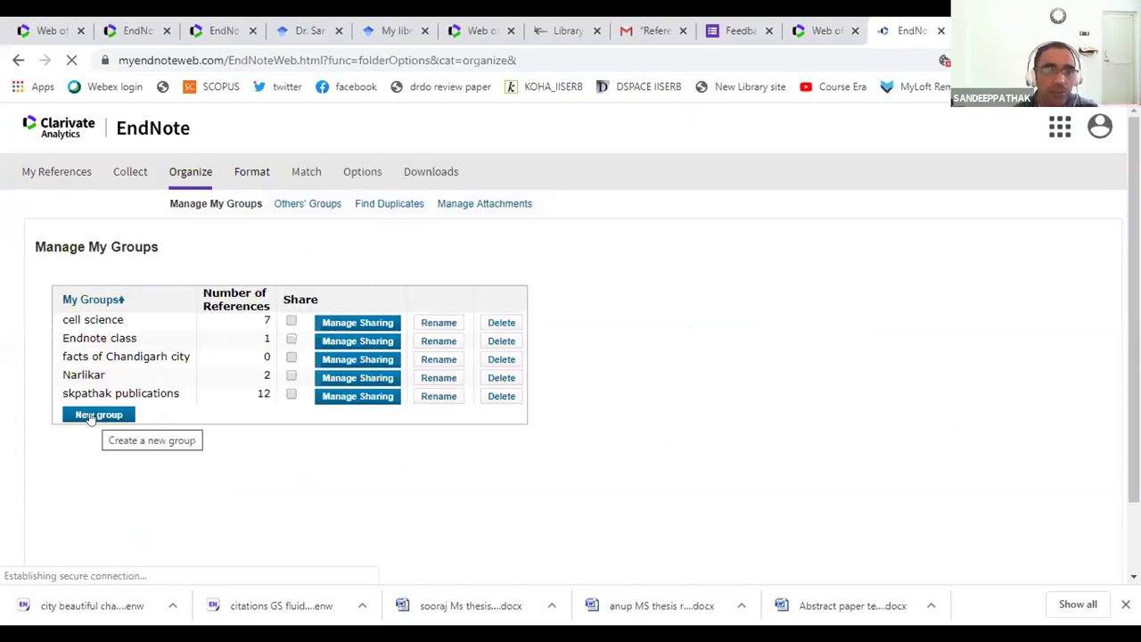
pyautogui.click(91, 415)
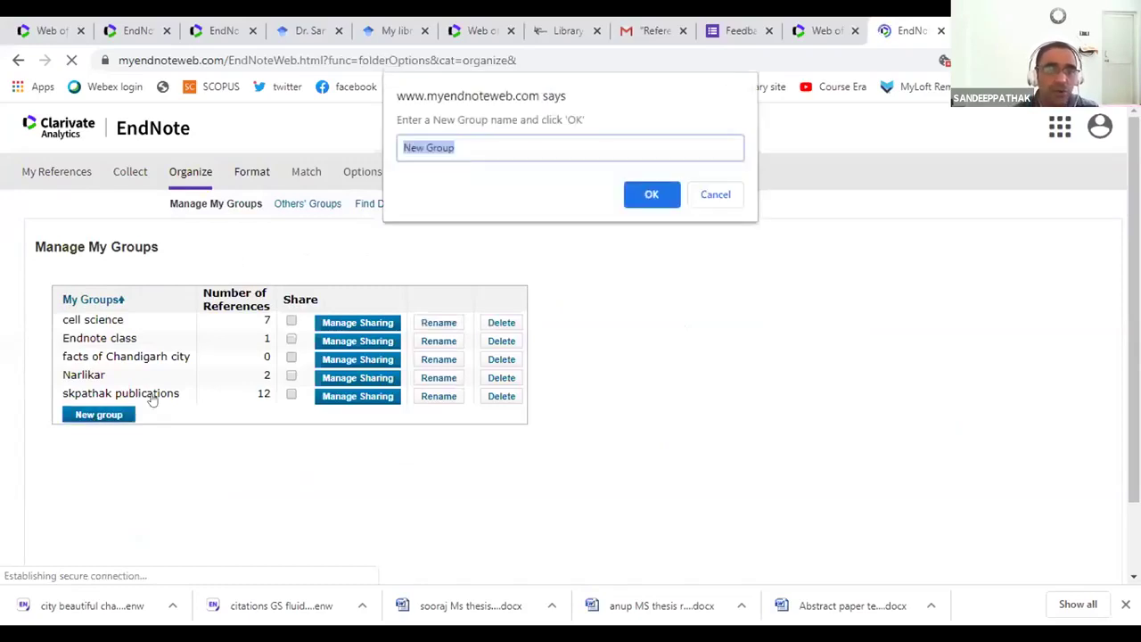
pyautogui.write('test')
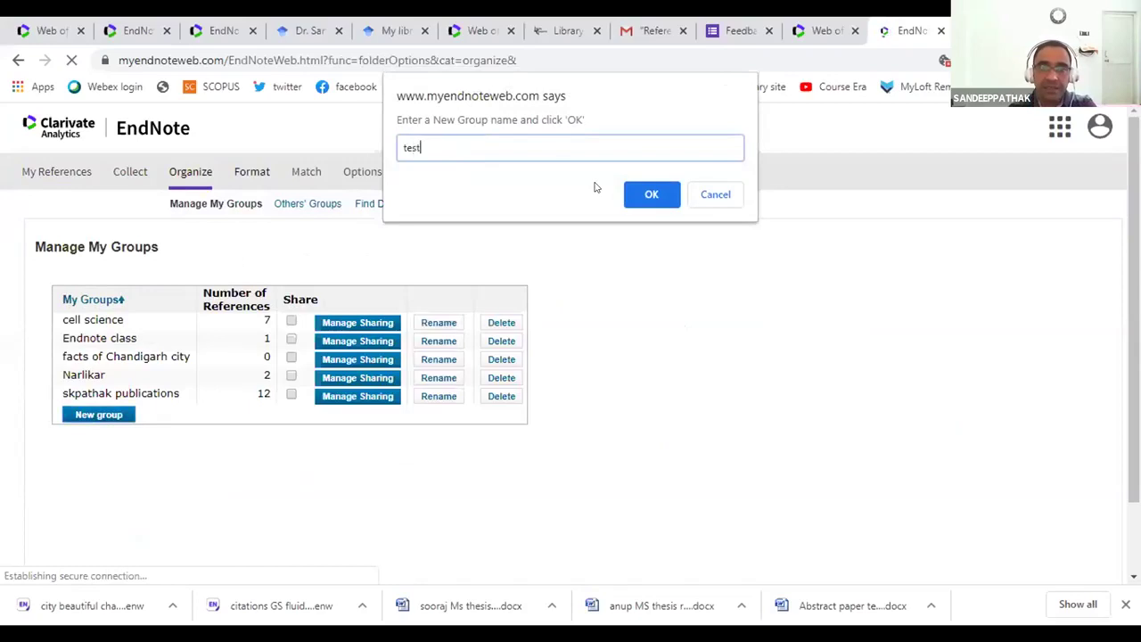
pyautogui.write(' class may ')
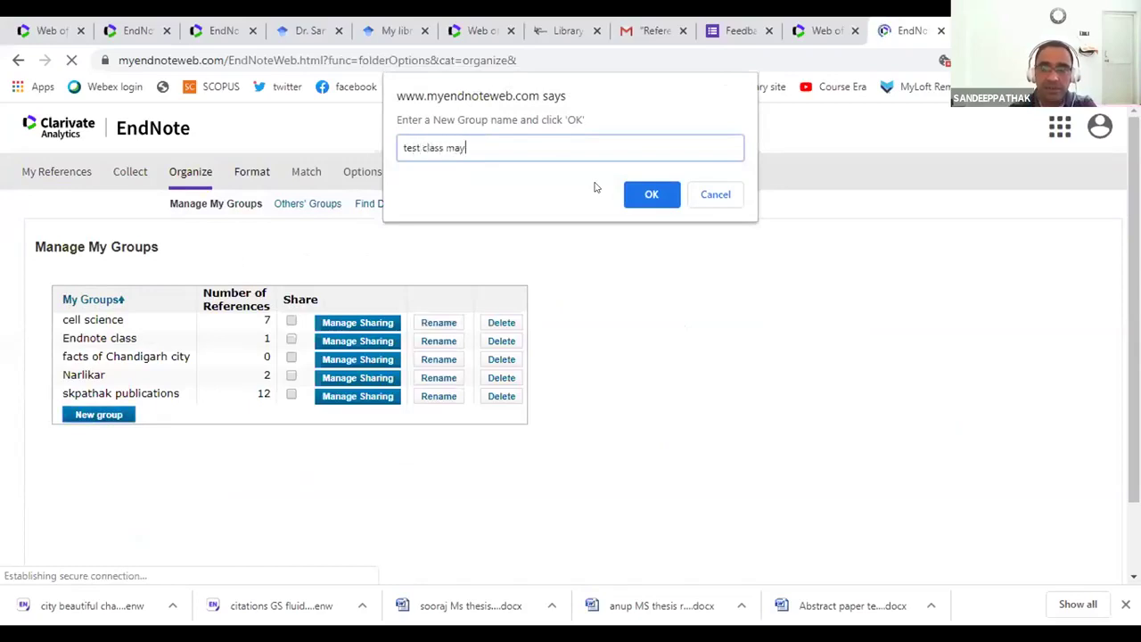
pyautogui.write('13')
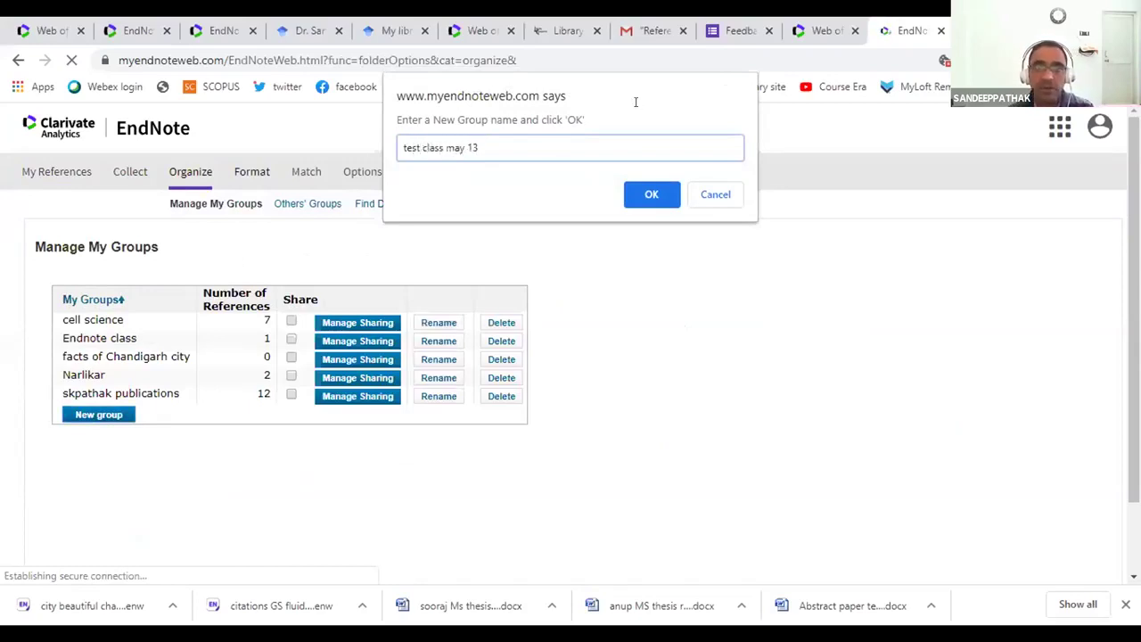
pyautogui.click(641, 194)
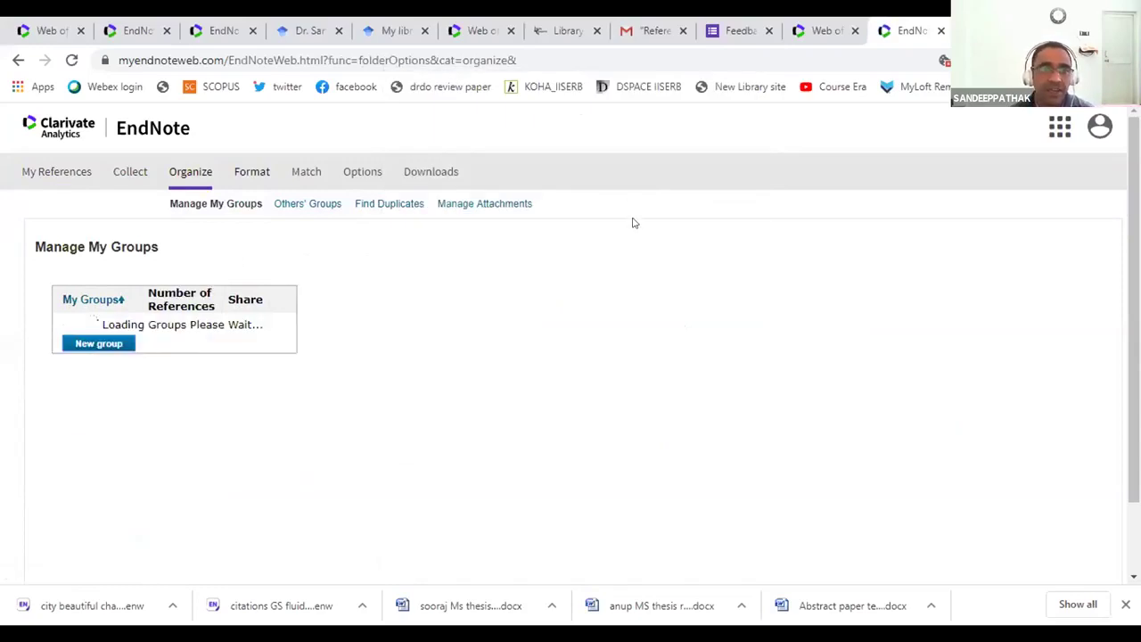
pyautogui.click(61, 176)
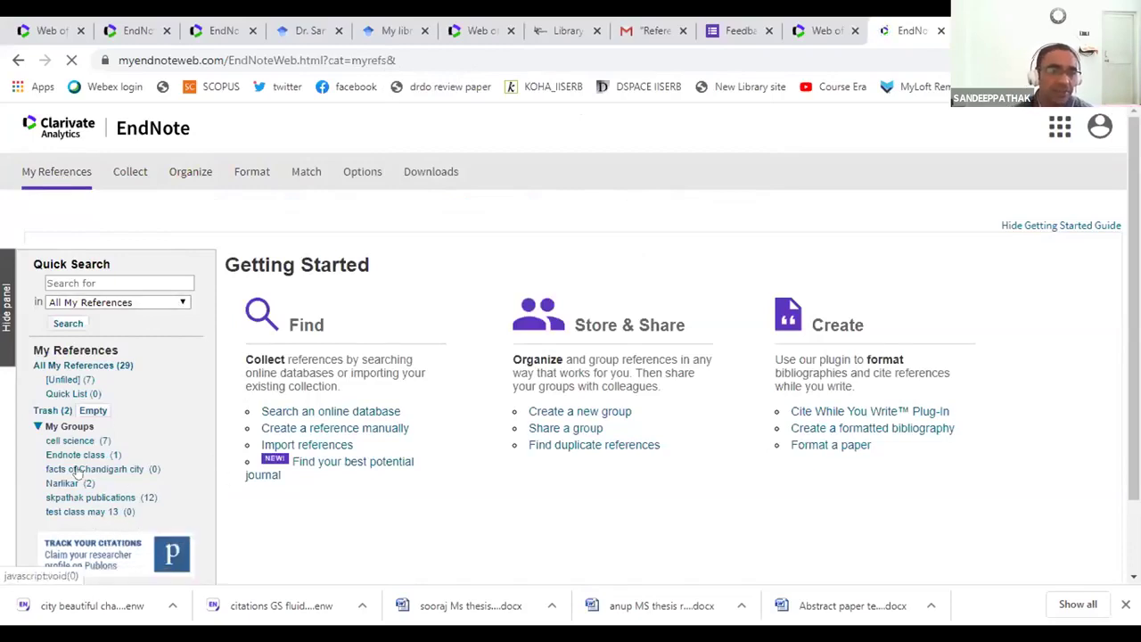
# Step: Open Manage My Groups and tick Share for the cell science group
pyautogui.click(191, 177)
pyautogui.moveTo(249, 176)
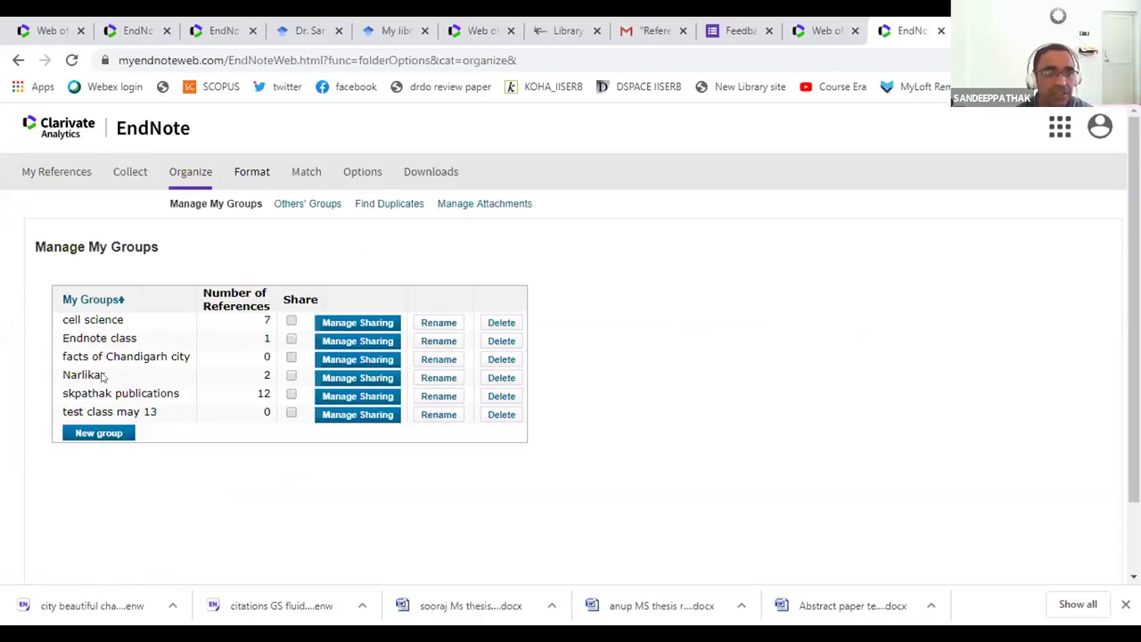
pyautogui.click(292, 321)
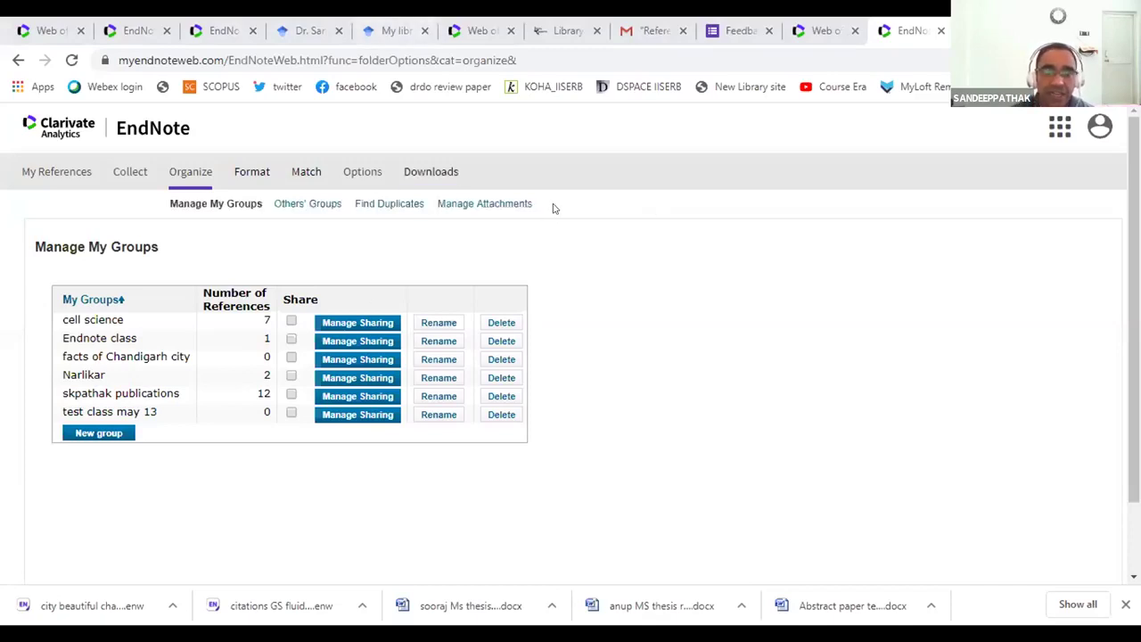
# Step: Return to My References and hide the Getting Started guide
pyautogui.click(517, 208)
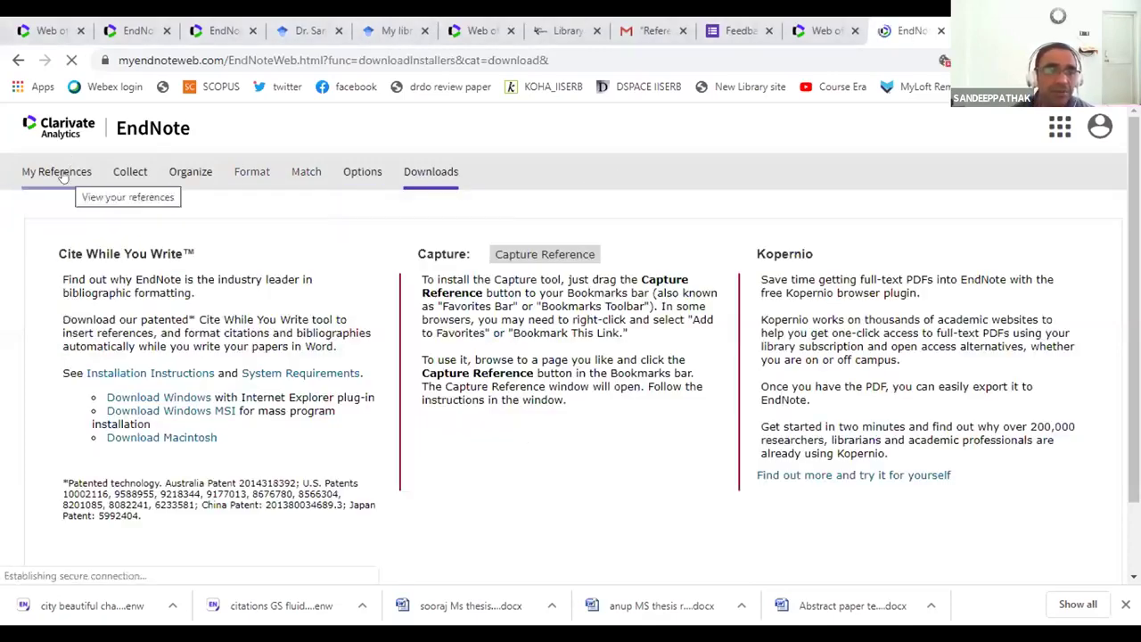
pyautogui.click(62, 176)
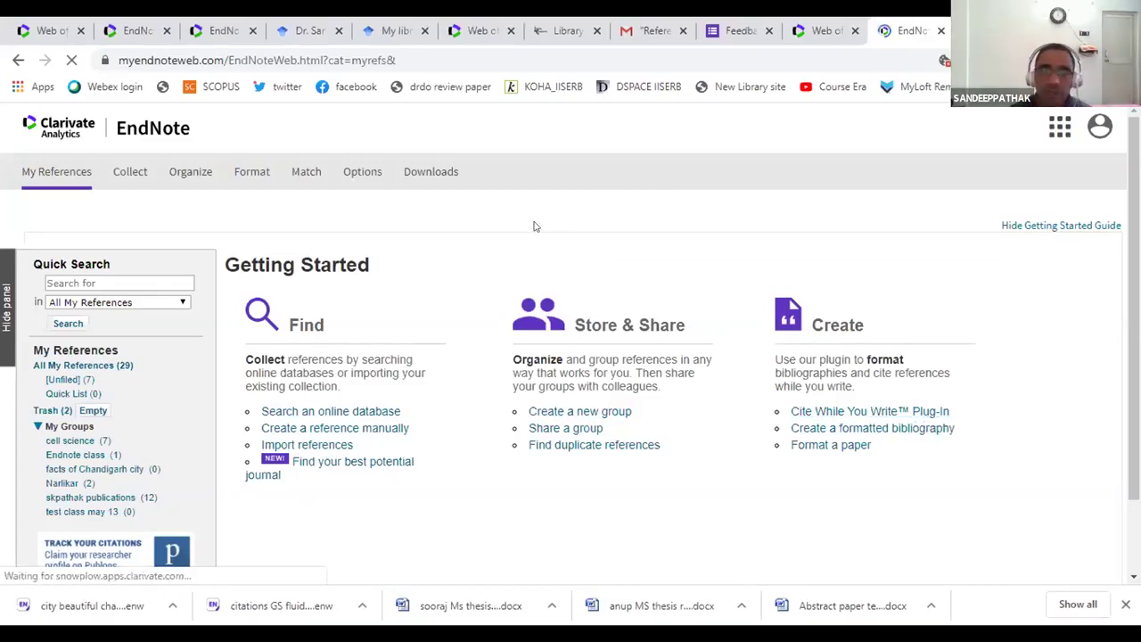
pyautogui.click(434, 176)
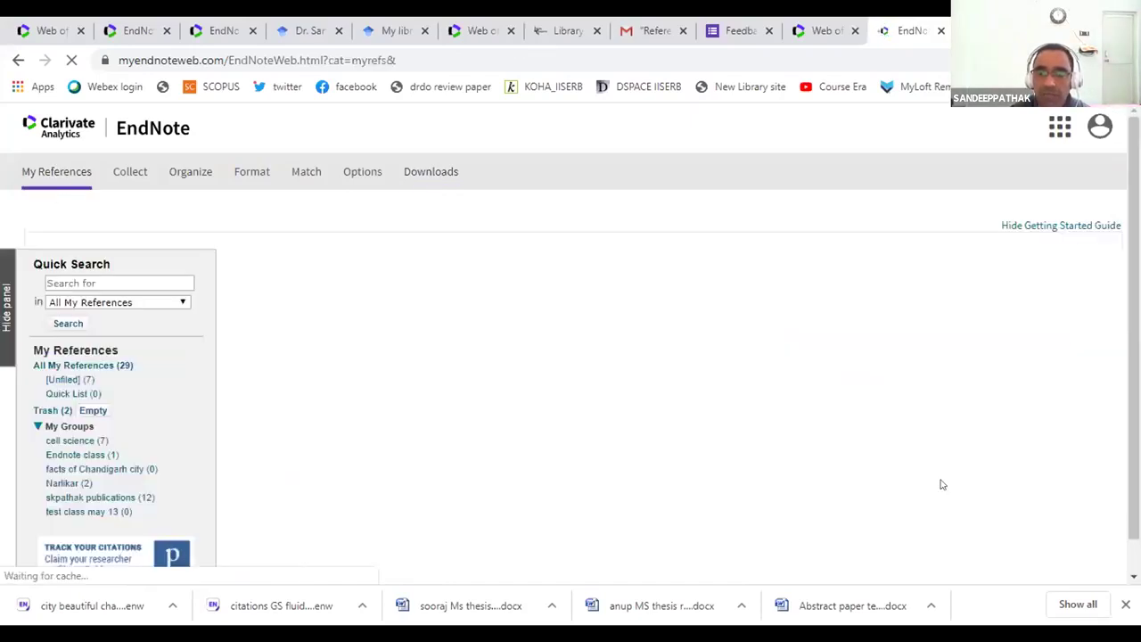
pyautogui.click(1033, 226)
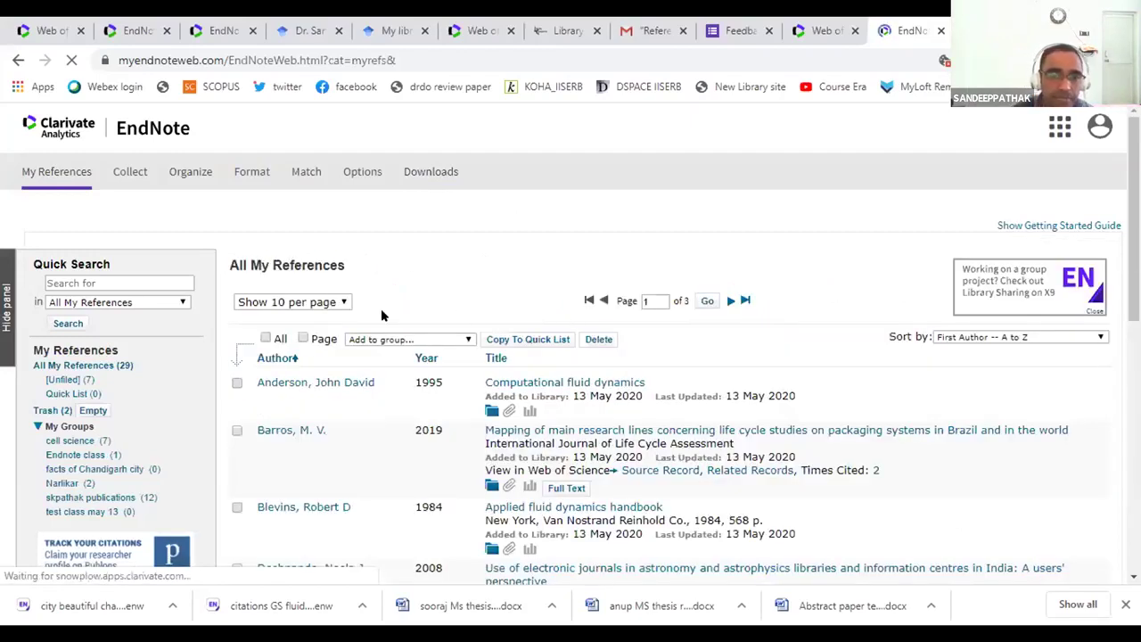
# Step: Open the Online Search page under Collect
pyautogui.scroll(-1, 454, 281)
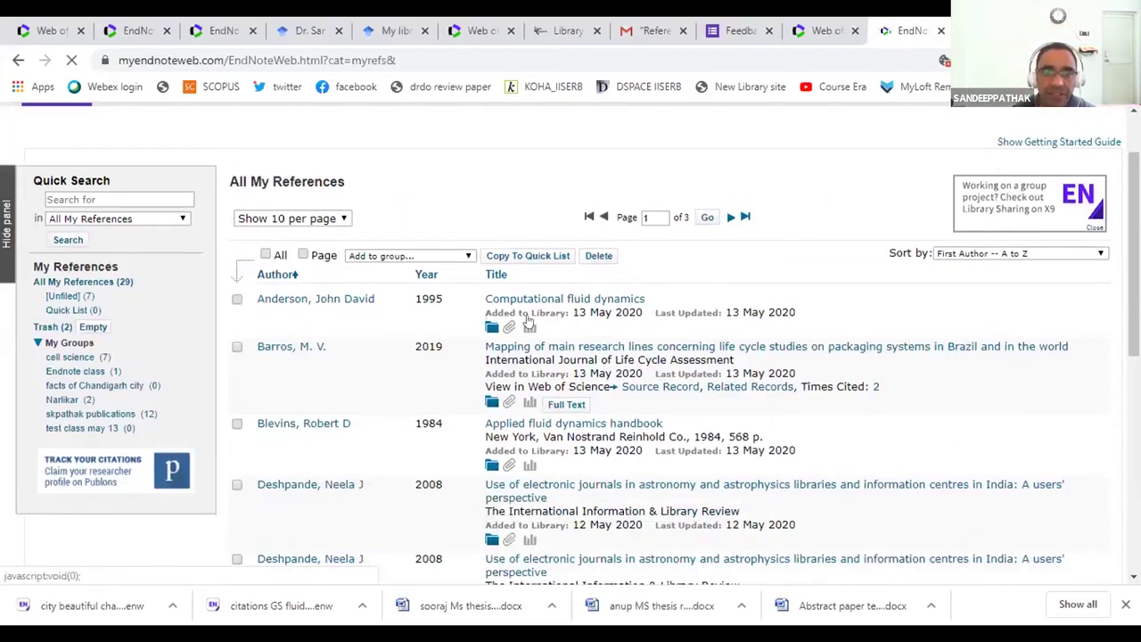
pyautogui.scroll(1, 424, 279)
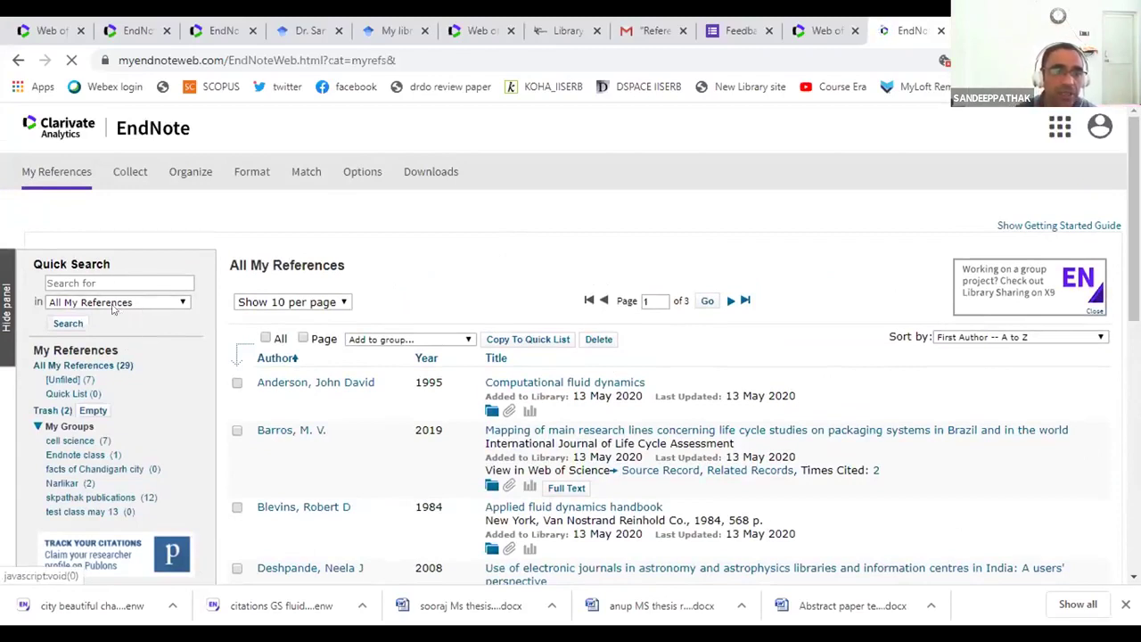
pyautogui.moveTo(127, 174)
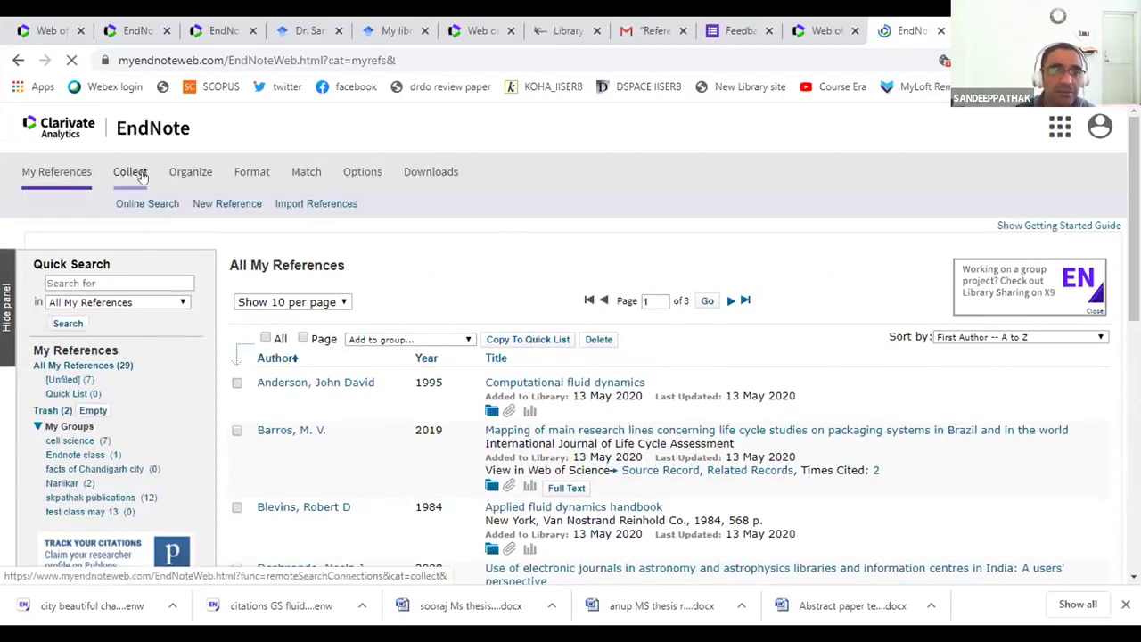
pyautogui.click(120, 175)
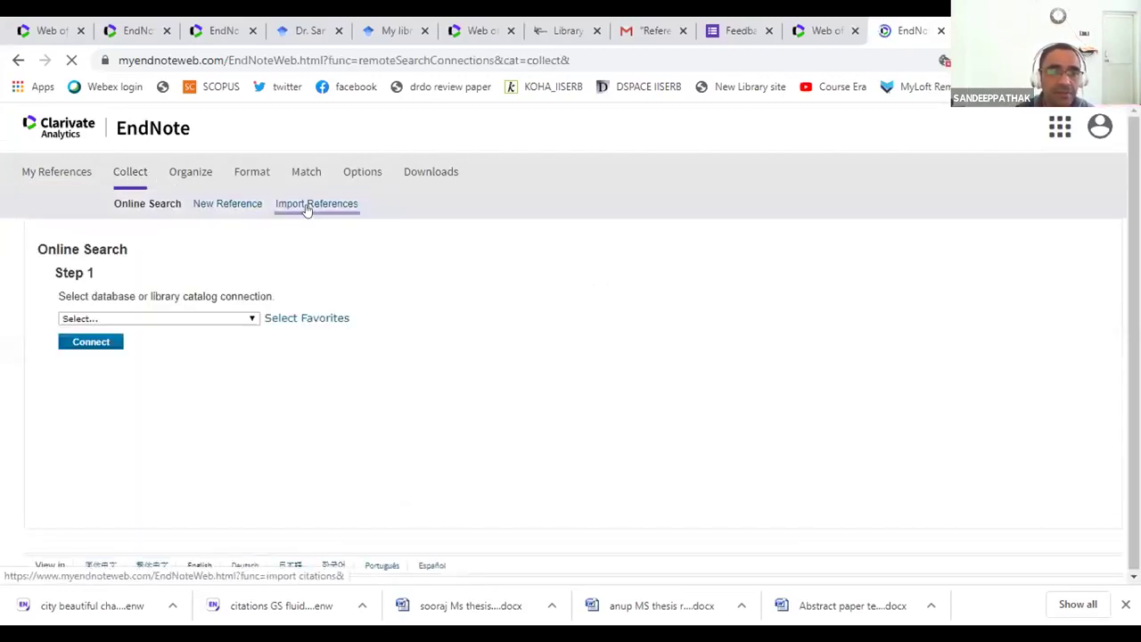
# Step: Open the Import References page under Collect
pyautogui.click(306, 206)
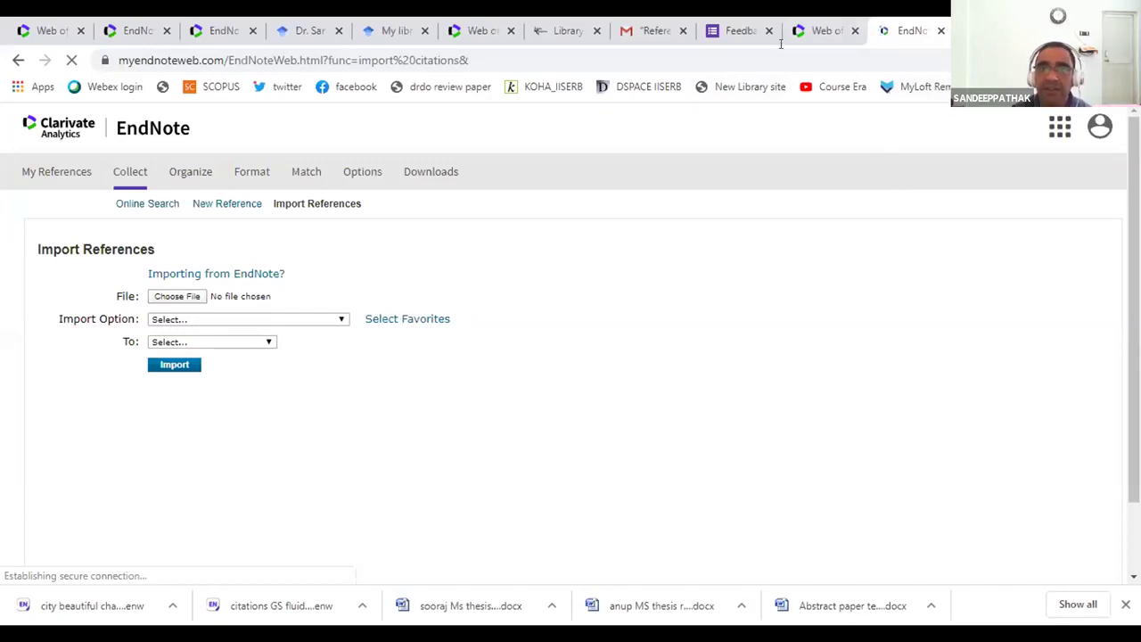
# Step: On the Google Scholar profile, select all publications and export them to EndNote
pyautogui.click(307, 31)
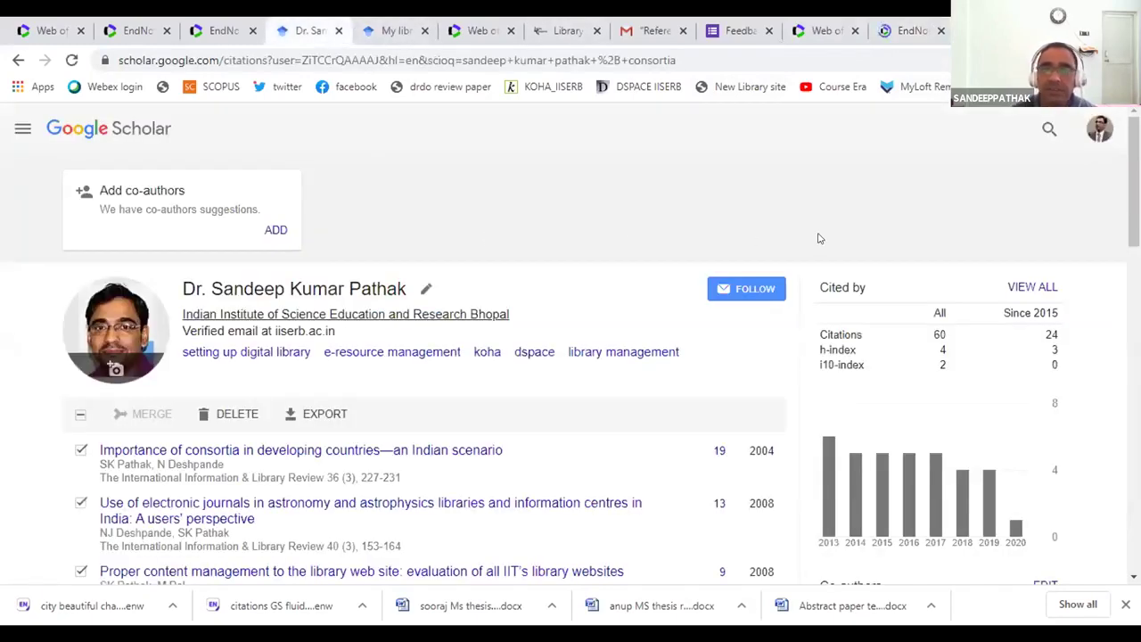
pyautogui.scroll(-4, 34, 185)
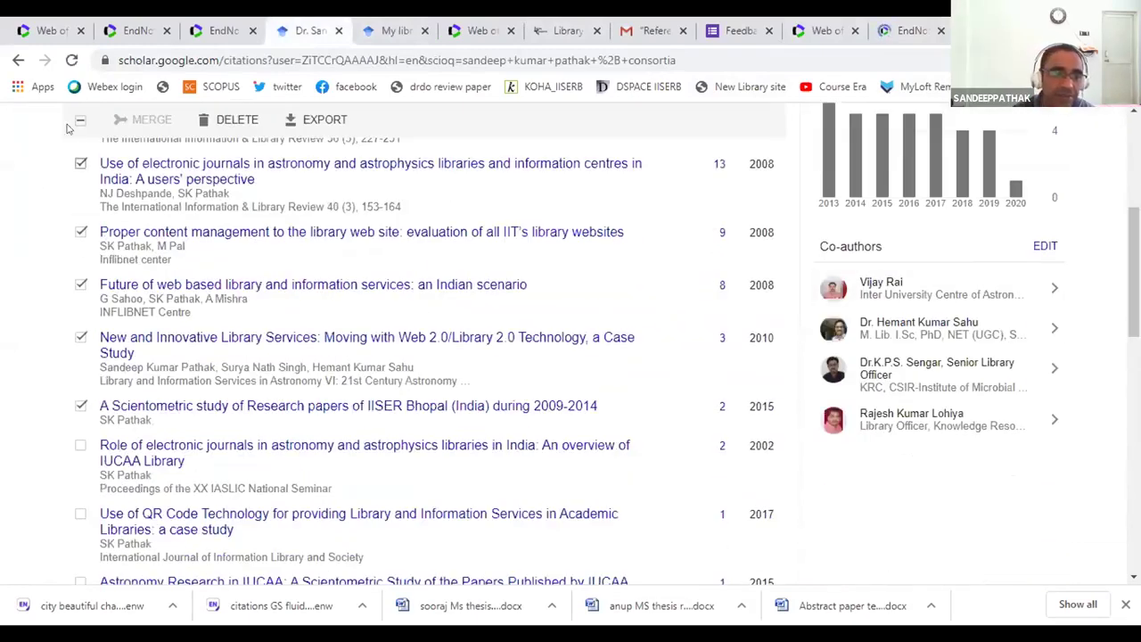
pyautogui.scroll(2, 113, 253)
pyautogui.click(80, 242)
pyautogui.click(81, 241)
pyautogui.click(304, 243)
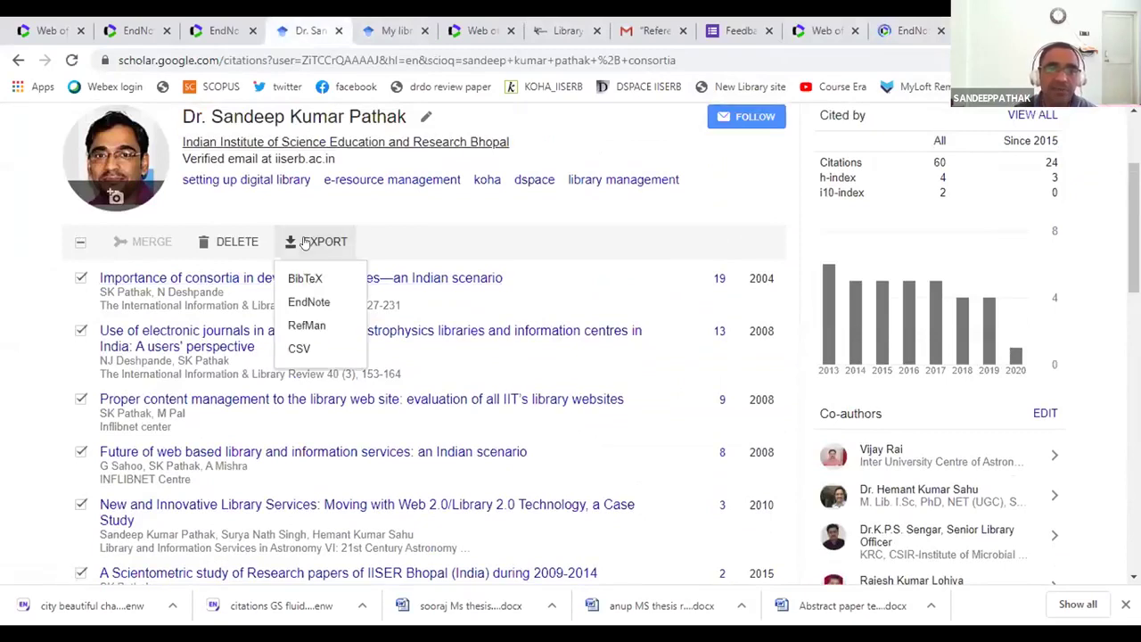
pyautogui.click(319, 301)
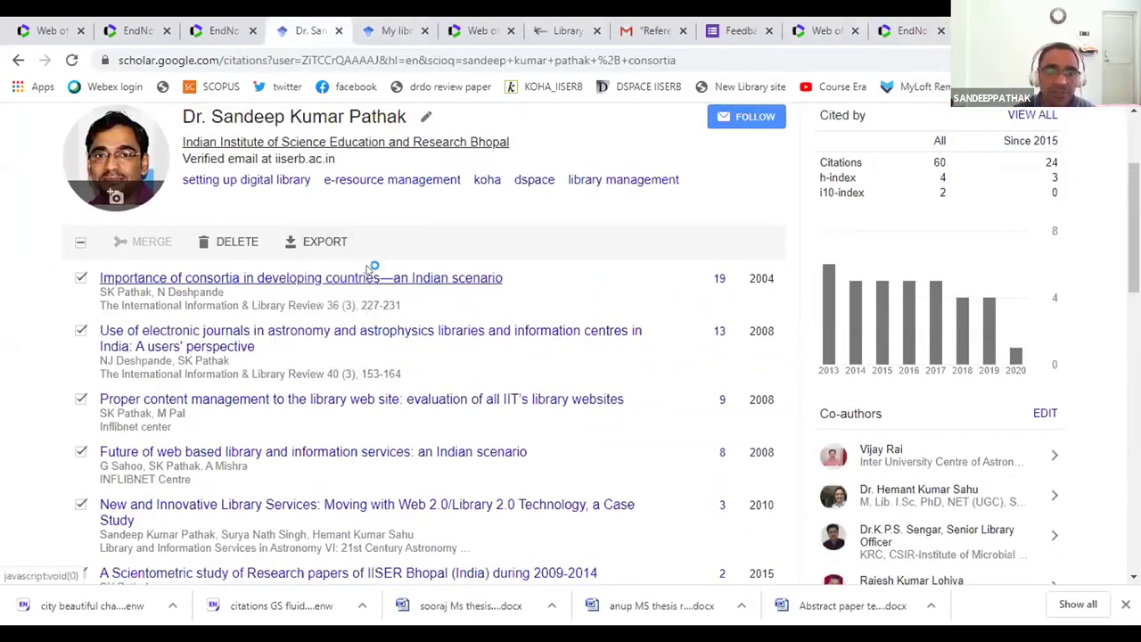
# Step: Save the exported EndNote file as 'skpathak 2'
pyautogui.click(221, 511)
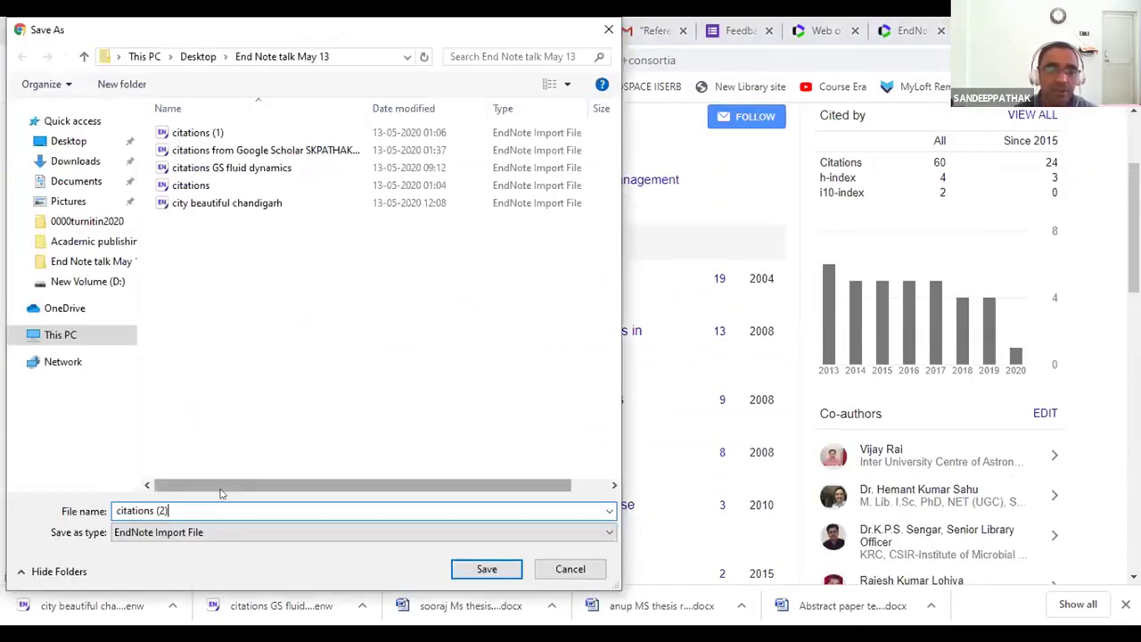
pyautogui.press('BackSpace')
pyautogui.press('BackSpace')
pyautogui.press('BackSpace')
pyautogui.write('skpathak 2')
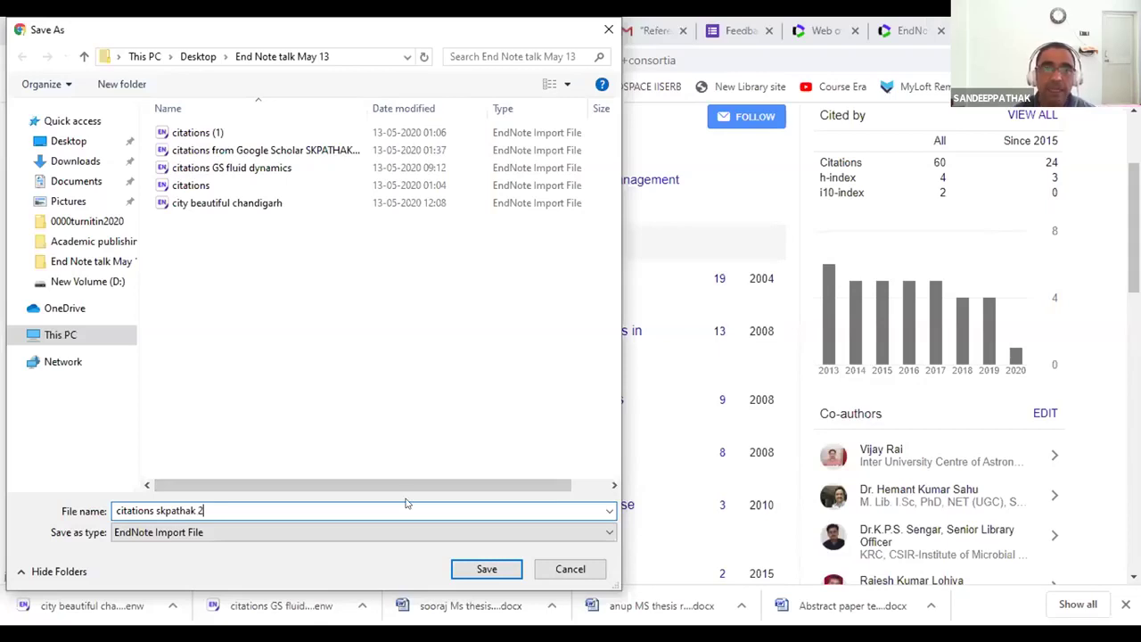
pyautogui.press('Return')
pyautogui.click(833, 30)
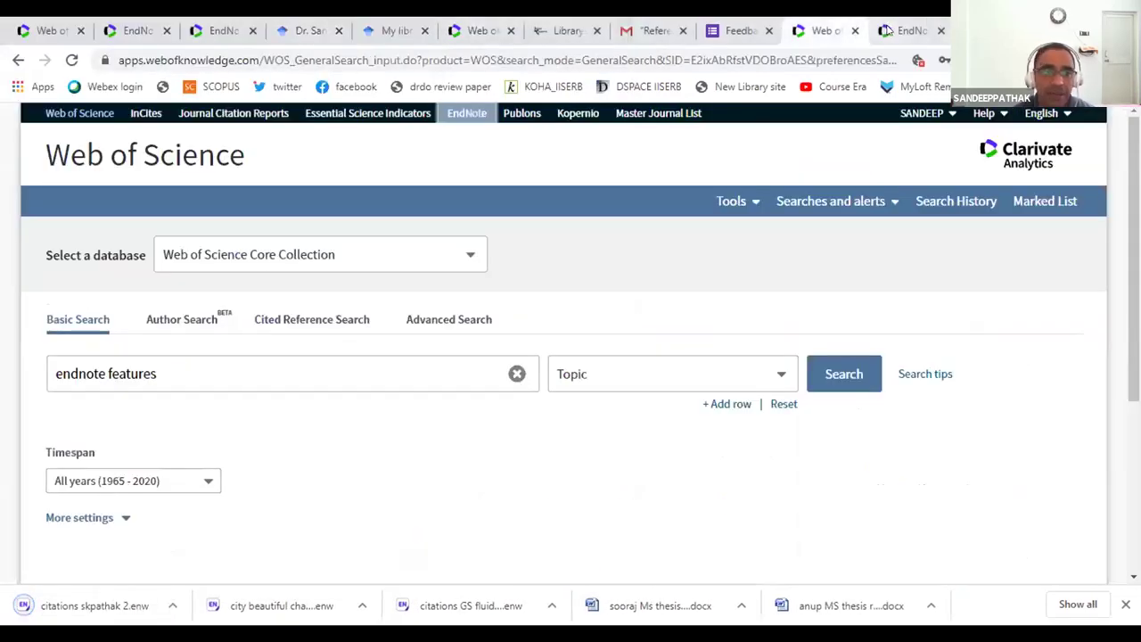
pyautogui.click(886, 31)
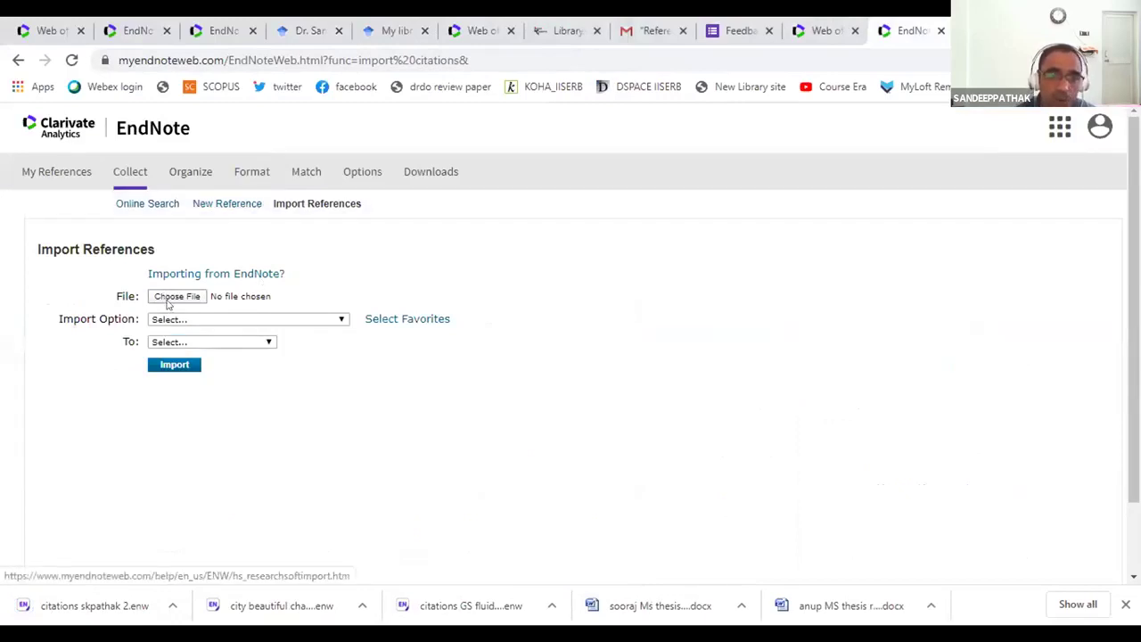
# Step: Choose the saved .enw file and set the import option to EndNote Import
pyautogui.click(167, 300)
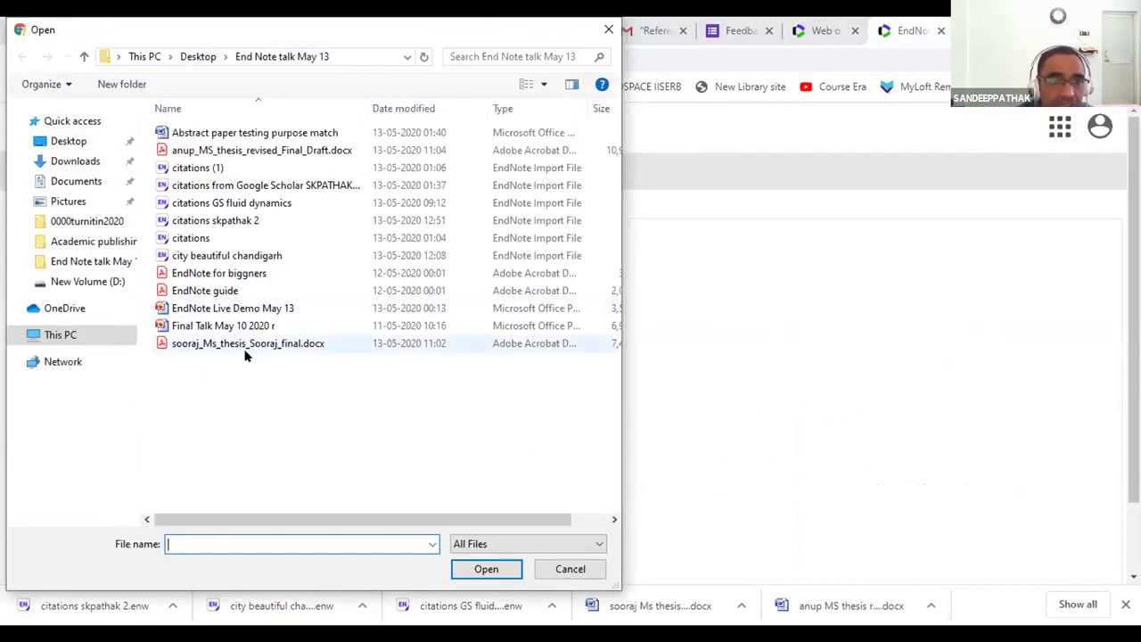
pyautogui.click(222, 224)
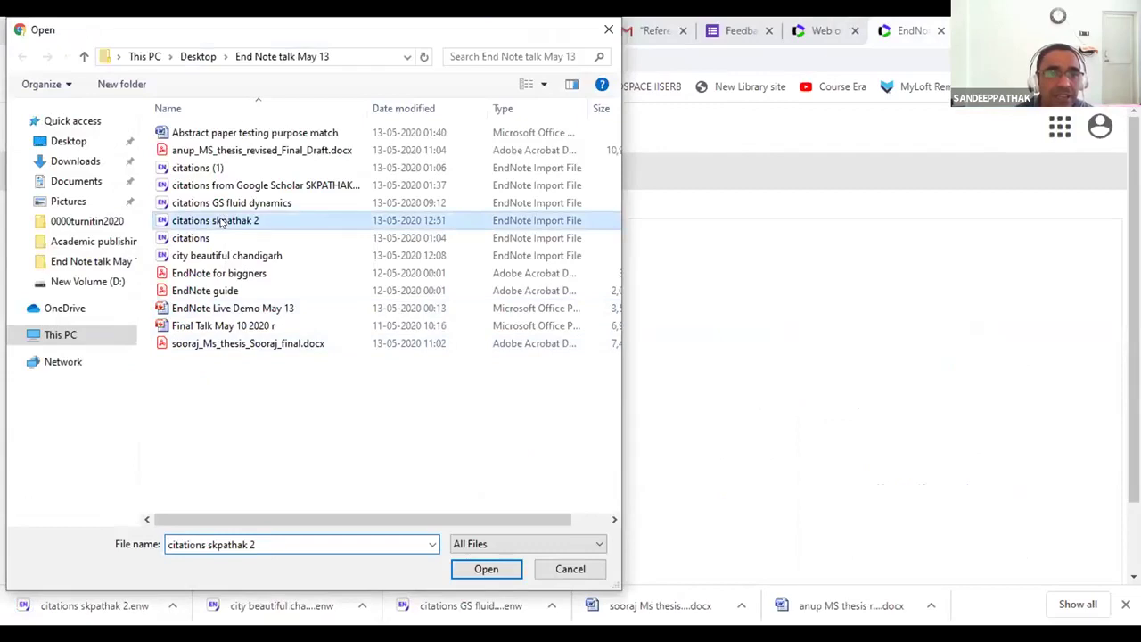
pyautogui.doubleClick(220, 223)
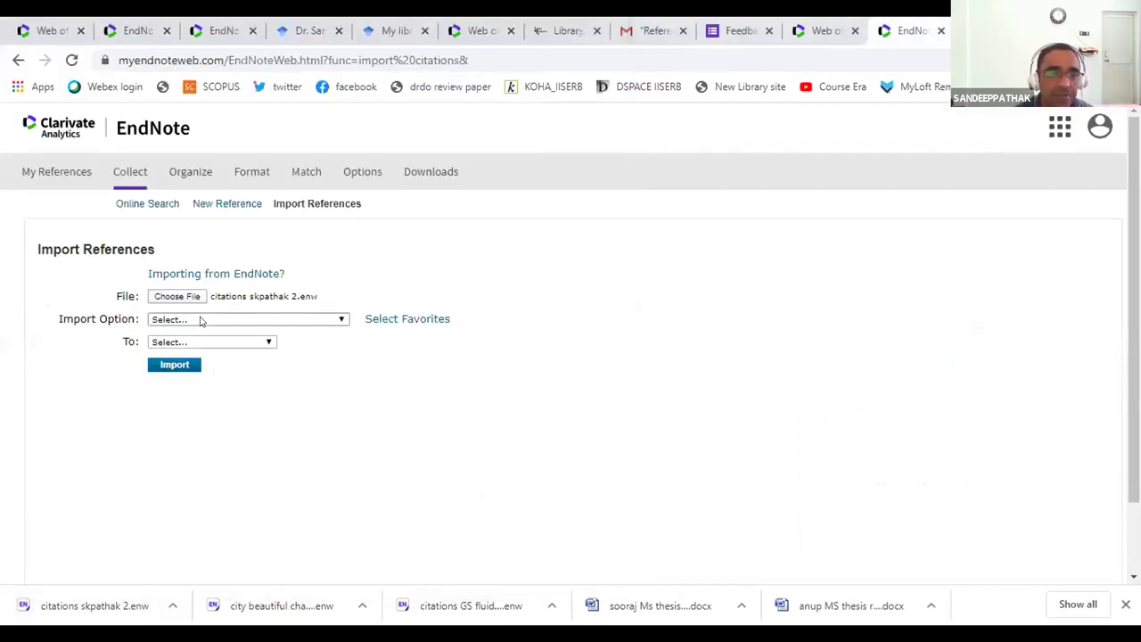
pyautogui.click(201, 320)
pyautogui.write('endnote')
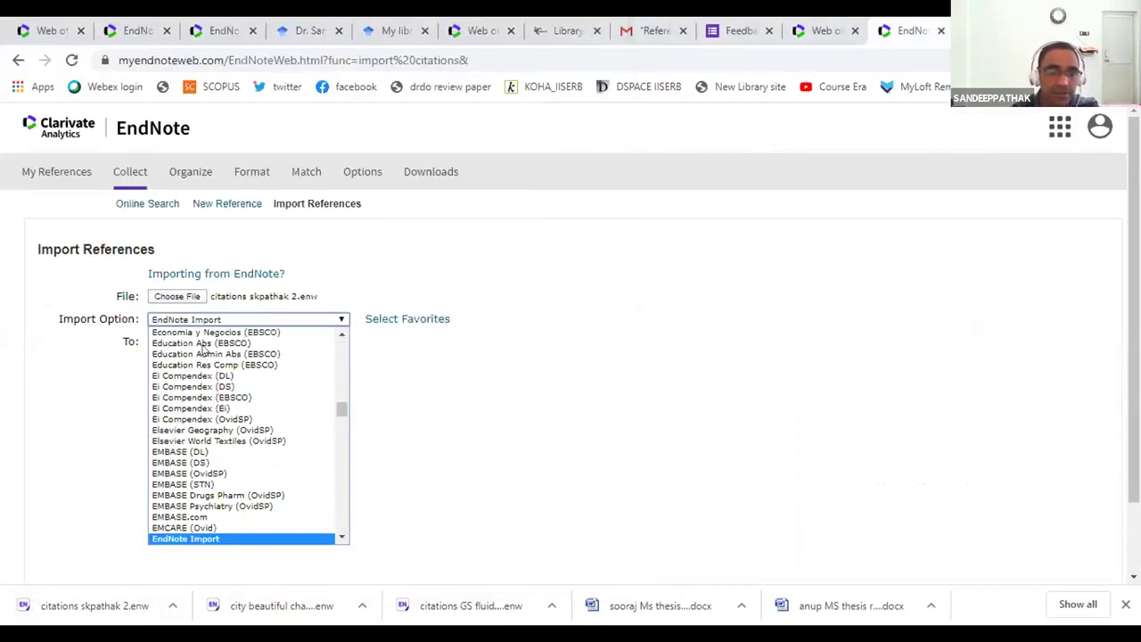
pyautogui.scroll(-1, 181, 535)
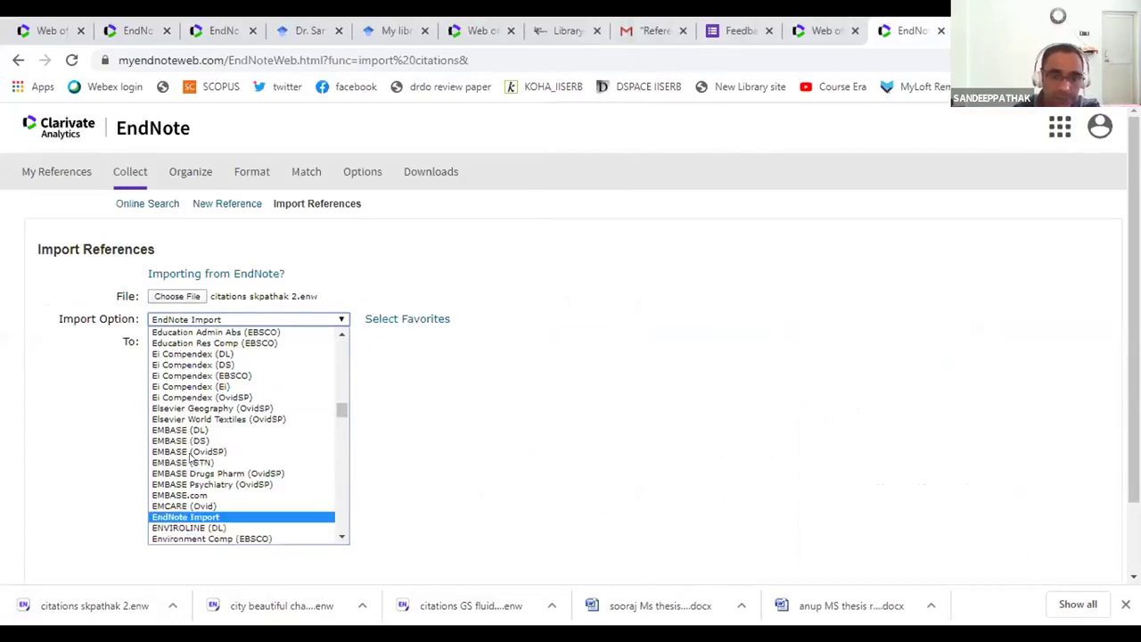
pyautogui.press('Escape')
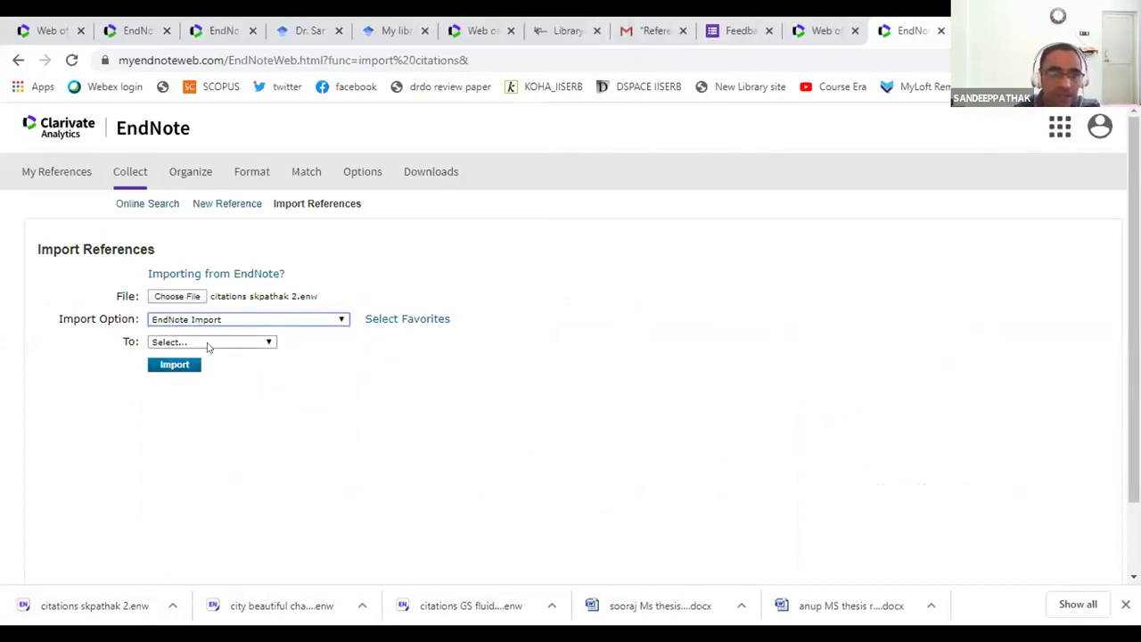
# Step: Import the references into a new group named 'another group'
pyautogui.click(210, 343)
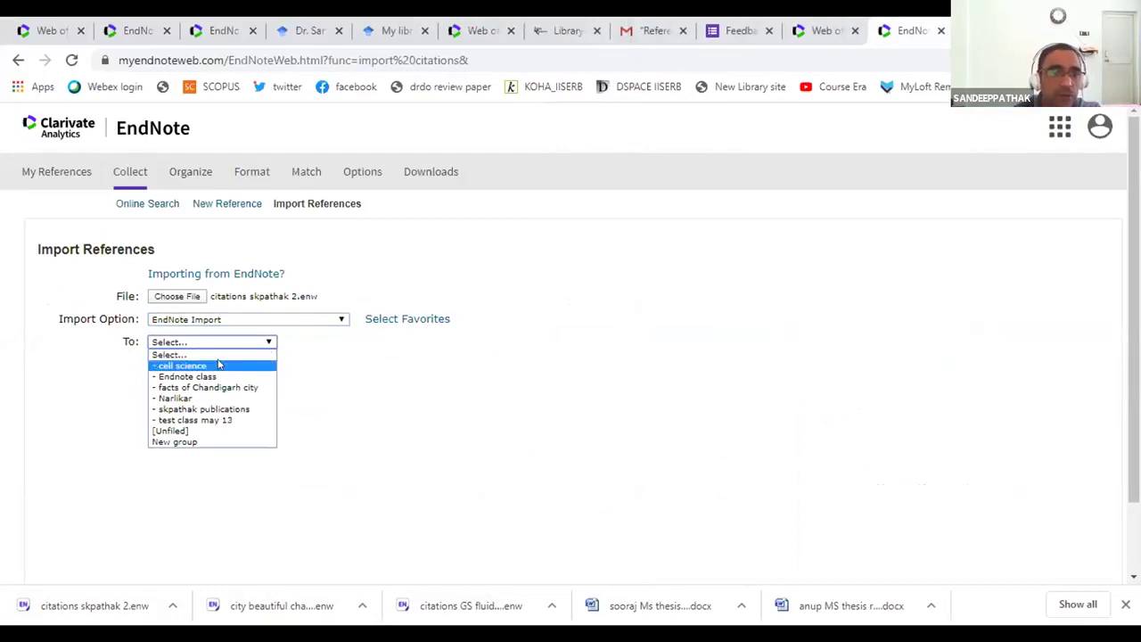
pyautogui.click(242, 442)
pyautogui.click(176, 367)
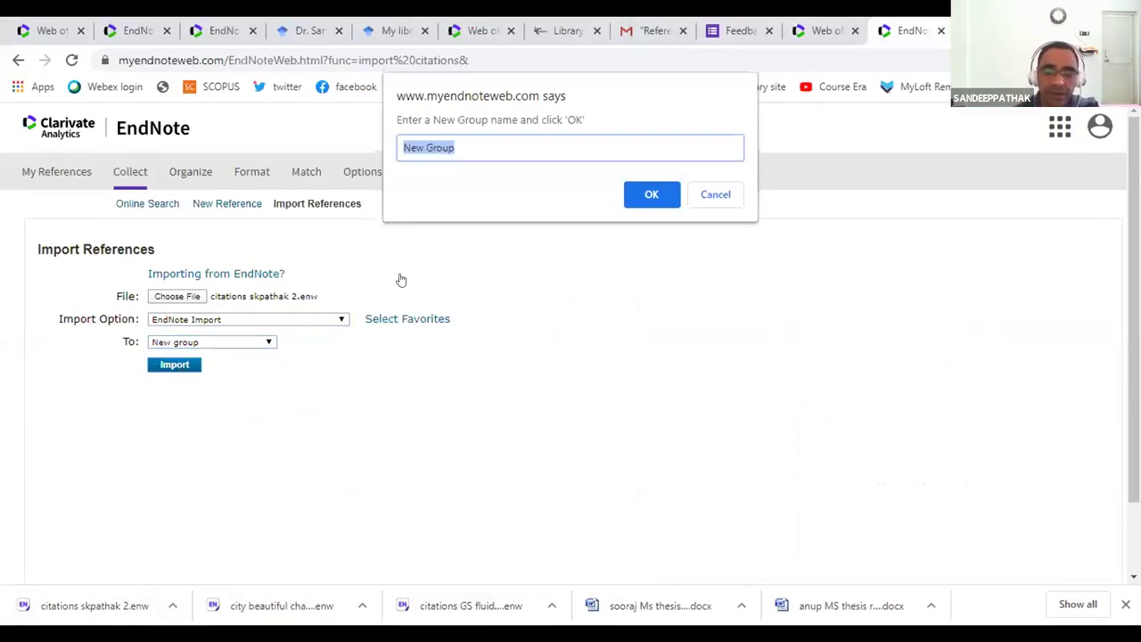
pyautogui.write('ano')
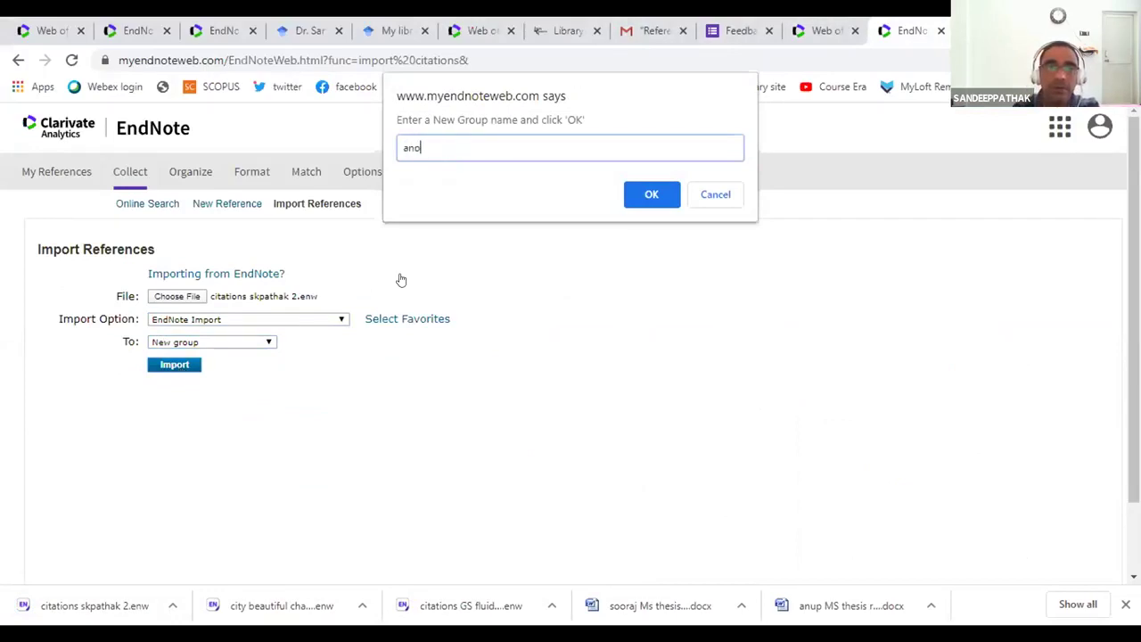
pyautogui.write('ther group')
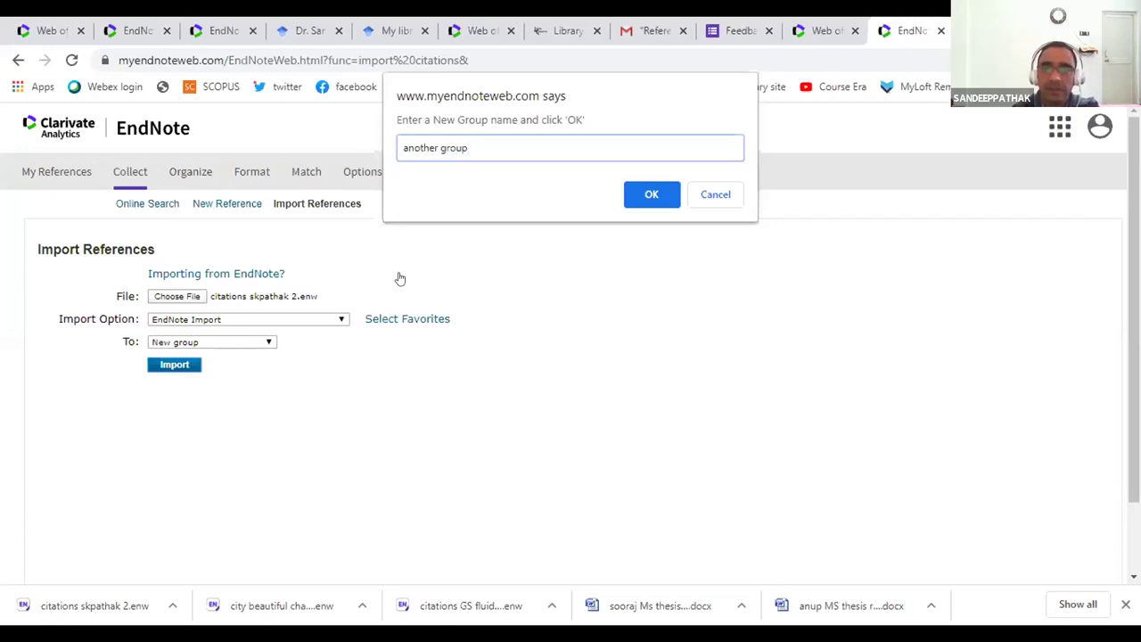
pyautogui.press('Tab')
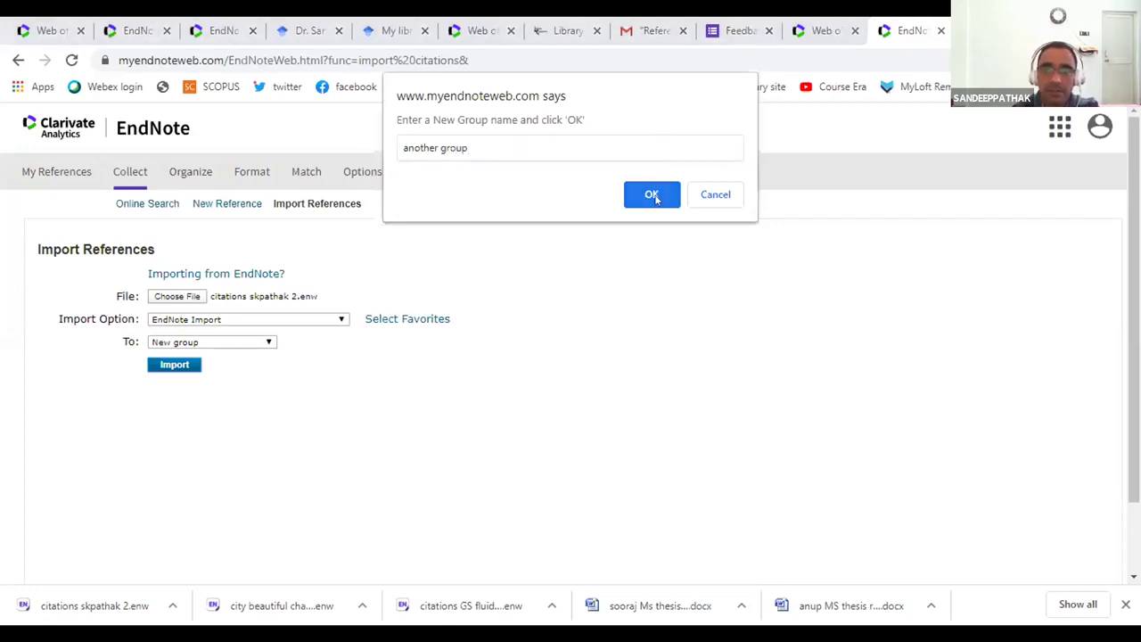
pyautogui.click(652, 195)
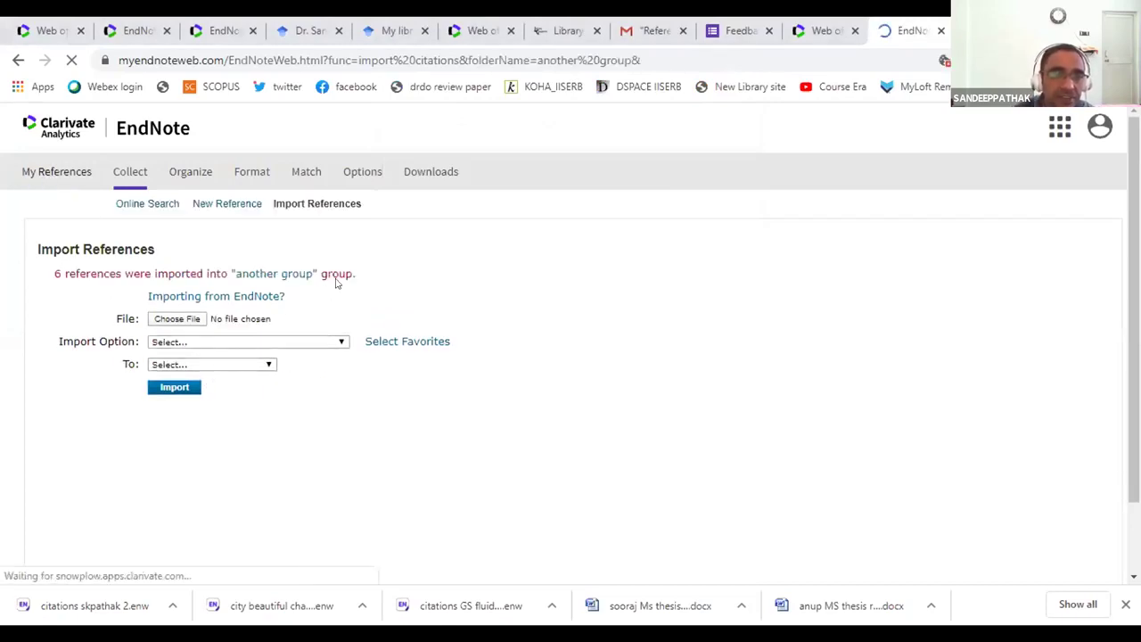
pyautogui.click(49, 171)
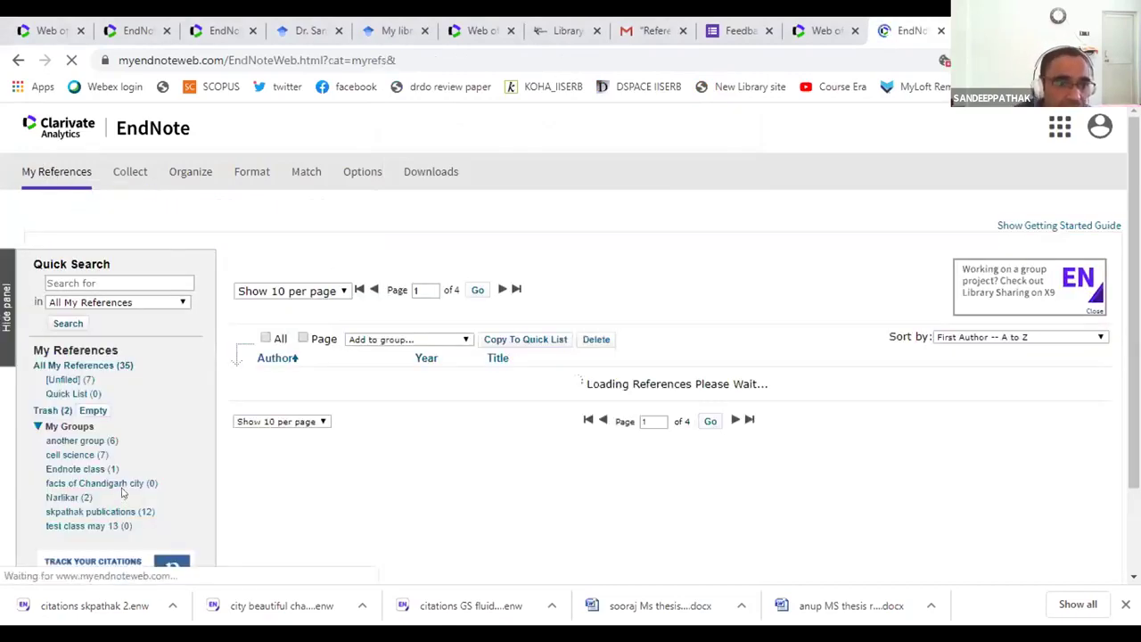
# Step: Open 'another group' and delete the 2008 electronic journals article
pyautogui.scroll(-1, 129, 441)
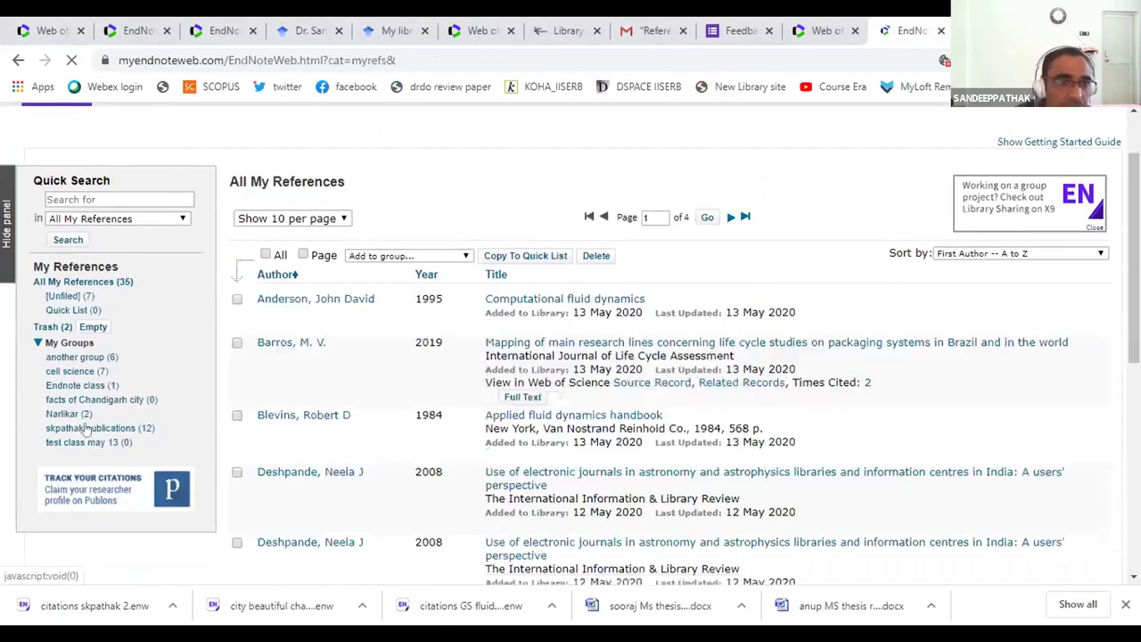
pyautogui.click(75, 356)
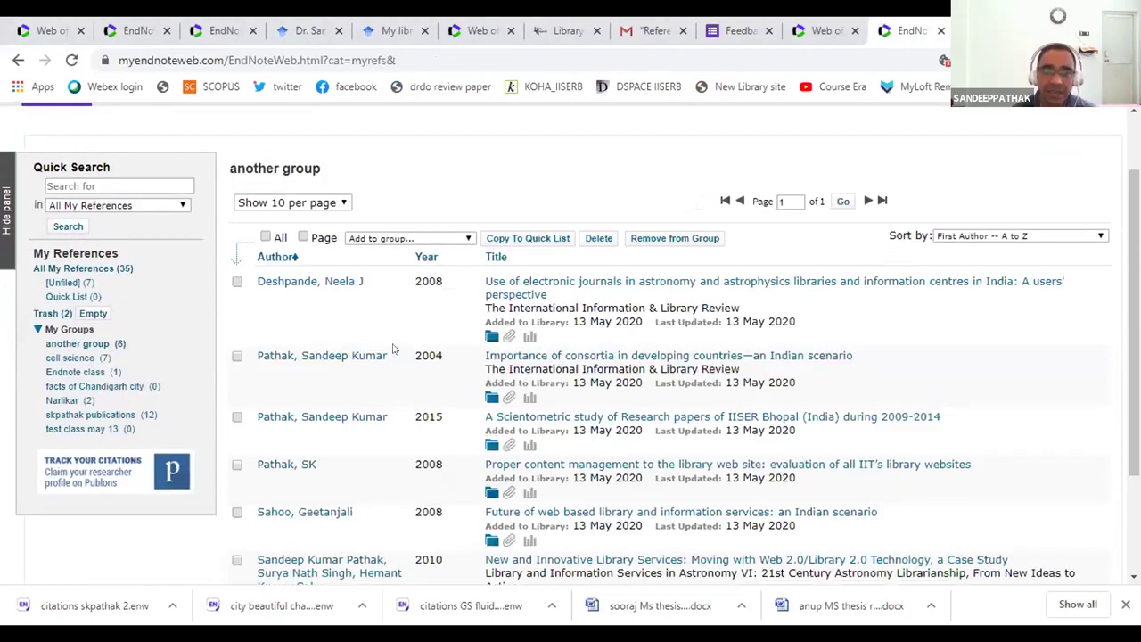
pyautogui.click(236, 282)
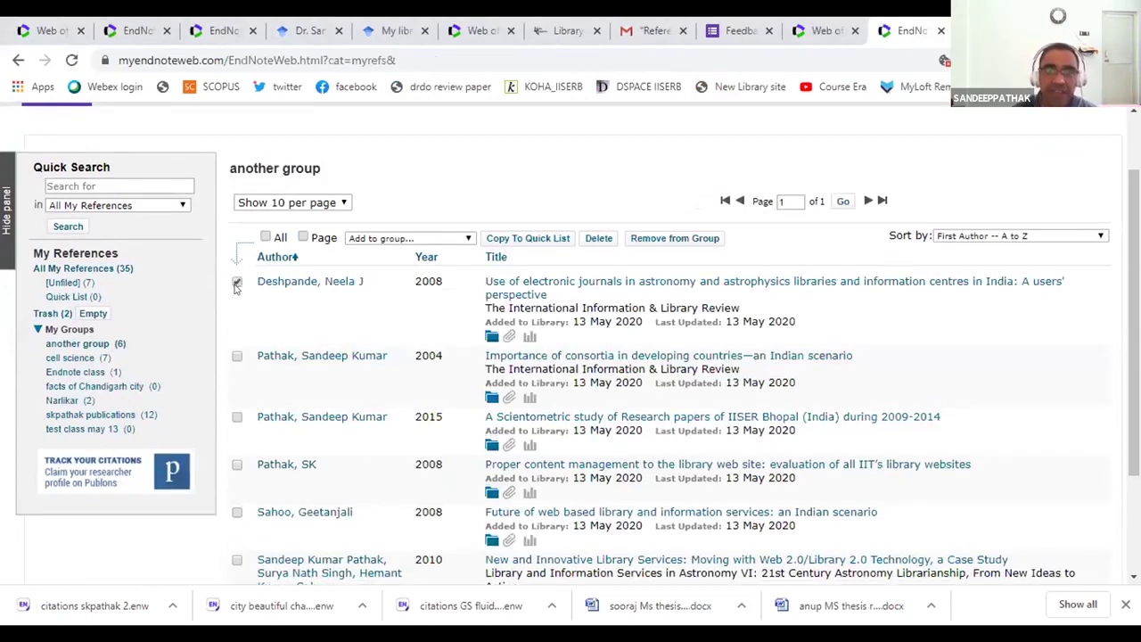
pyautogui.click(598, 239)
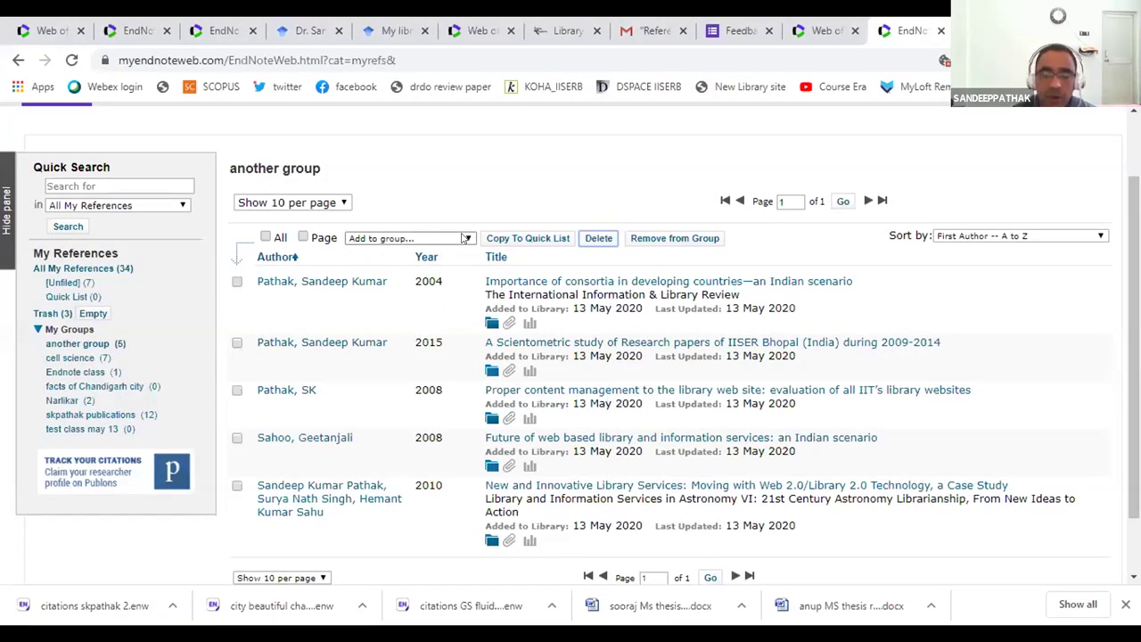
# Step: Check the add-to-group list, then open the sort order choices
pyautogui.click(464, 239)
pyautogui.click(464, 238)
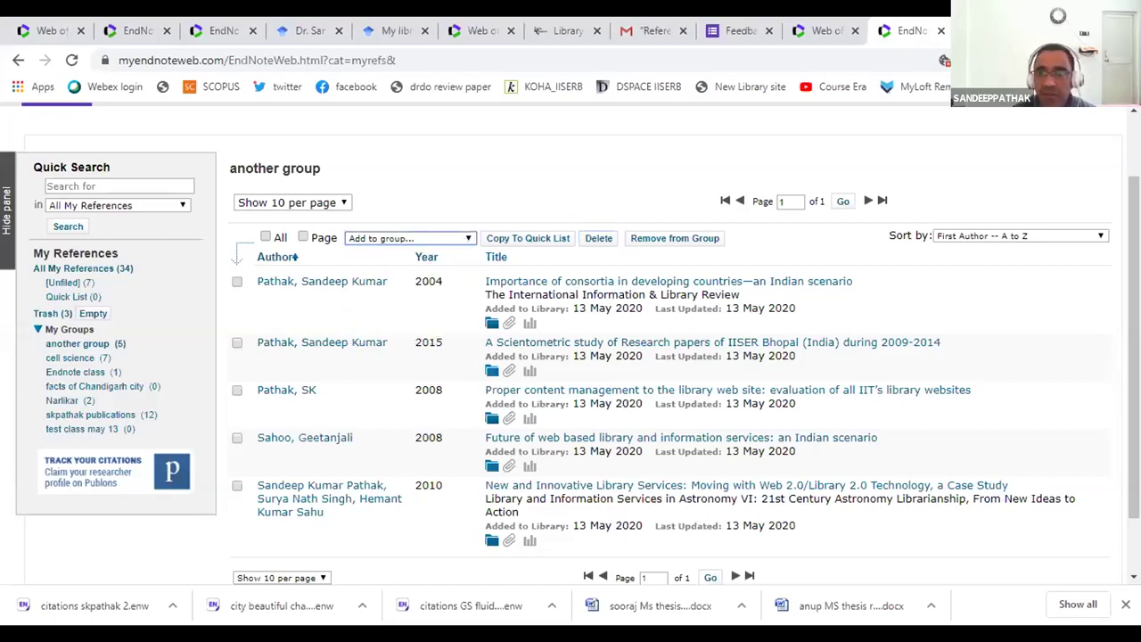
pyautogui.scroll(-1, 352, 185)
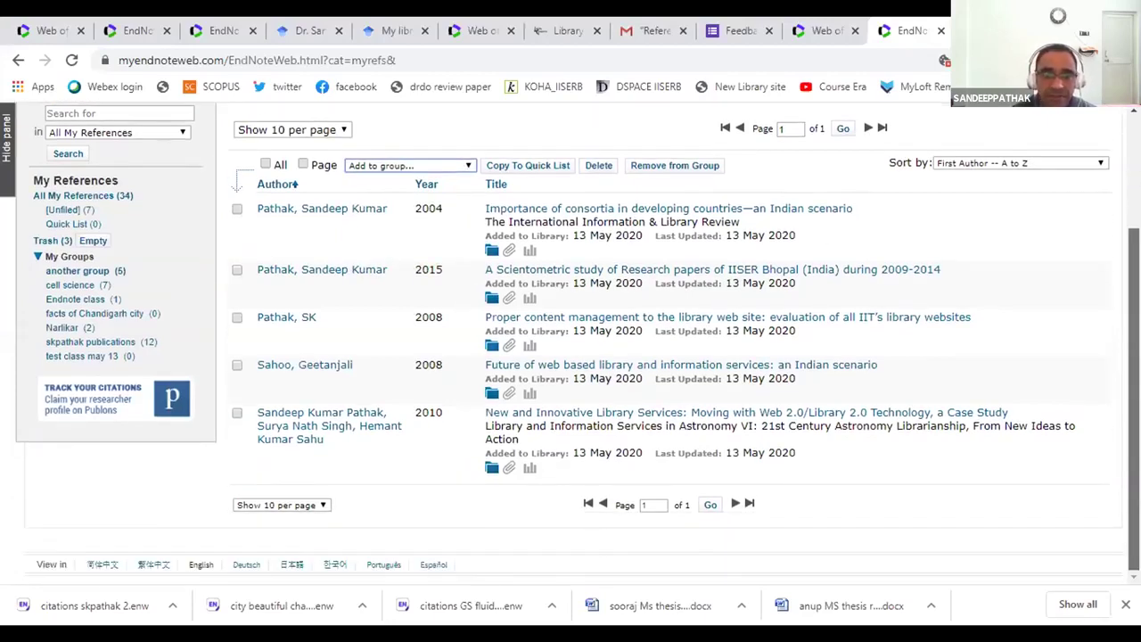
pyautogui.scroll(2, 413, 157)
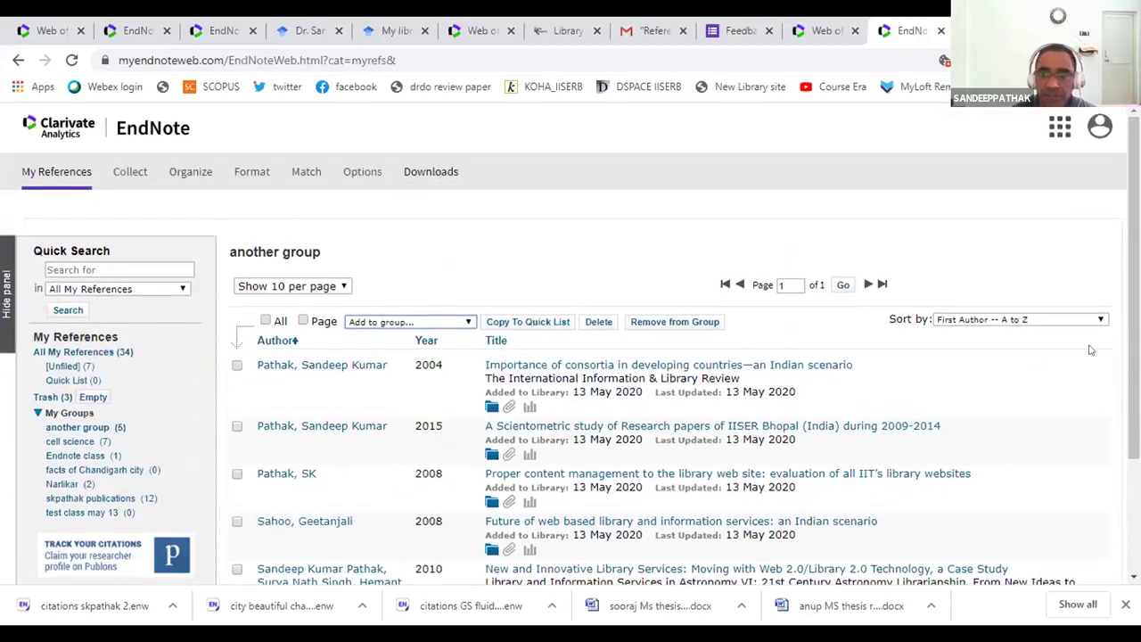
pyautogui.click(1098, 319)
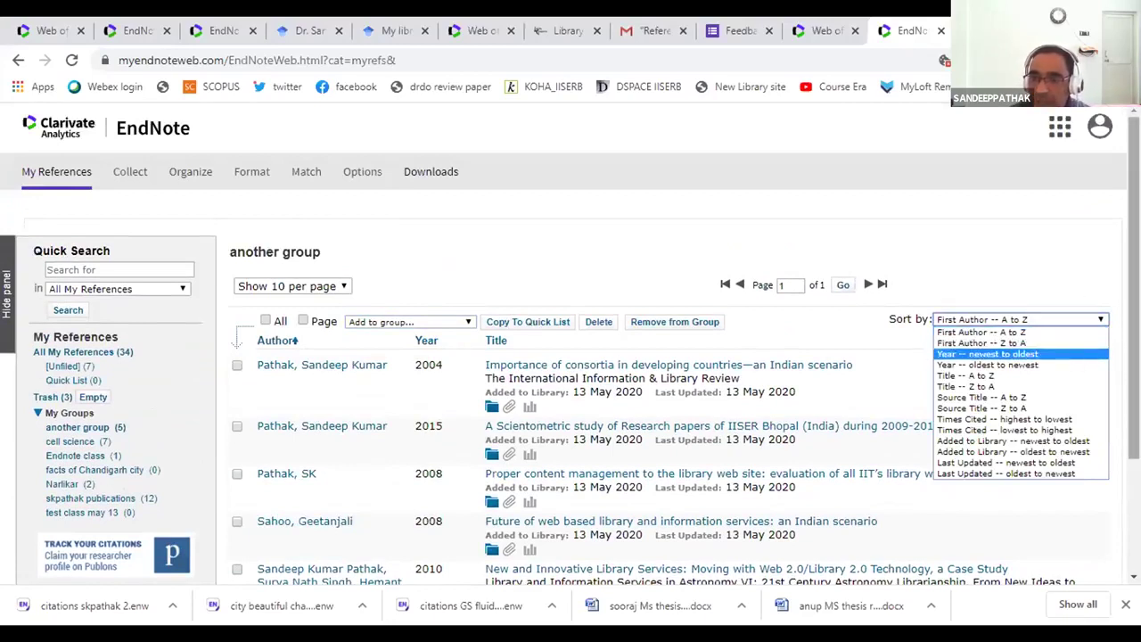
pyautogui.scroll(-2, 986, 354)
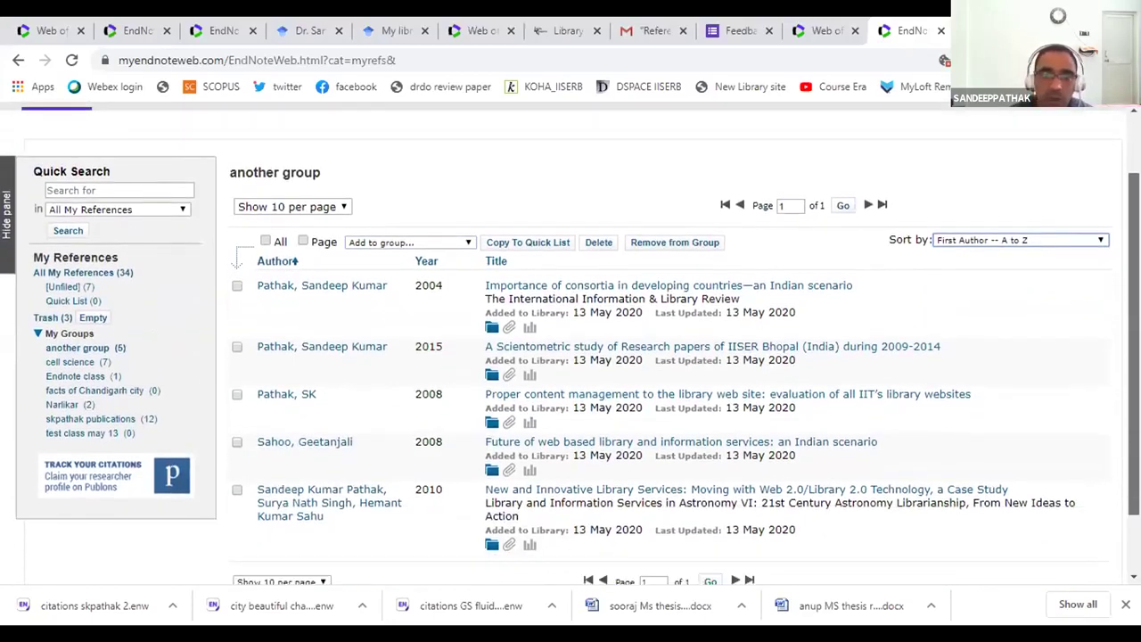
pyautogui.scroll(-1, 571, 343)
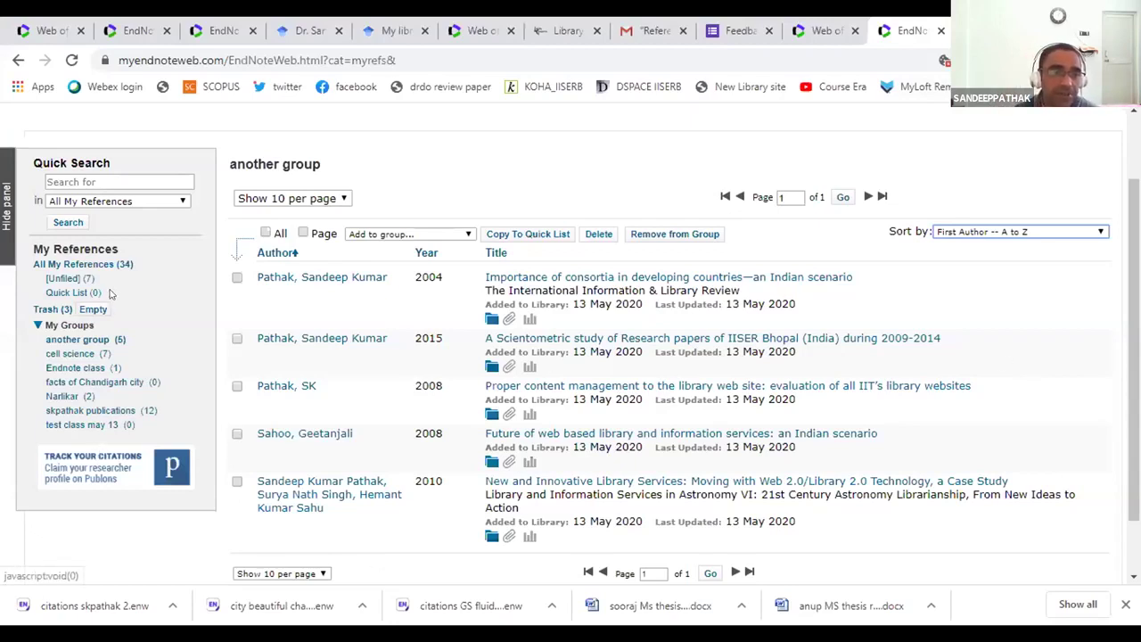
pyautogui.scroll(1, 98, 307)
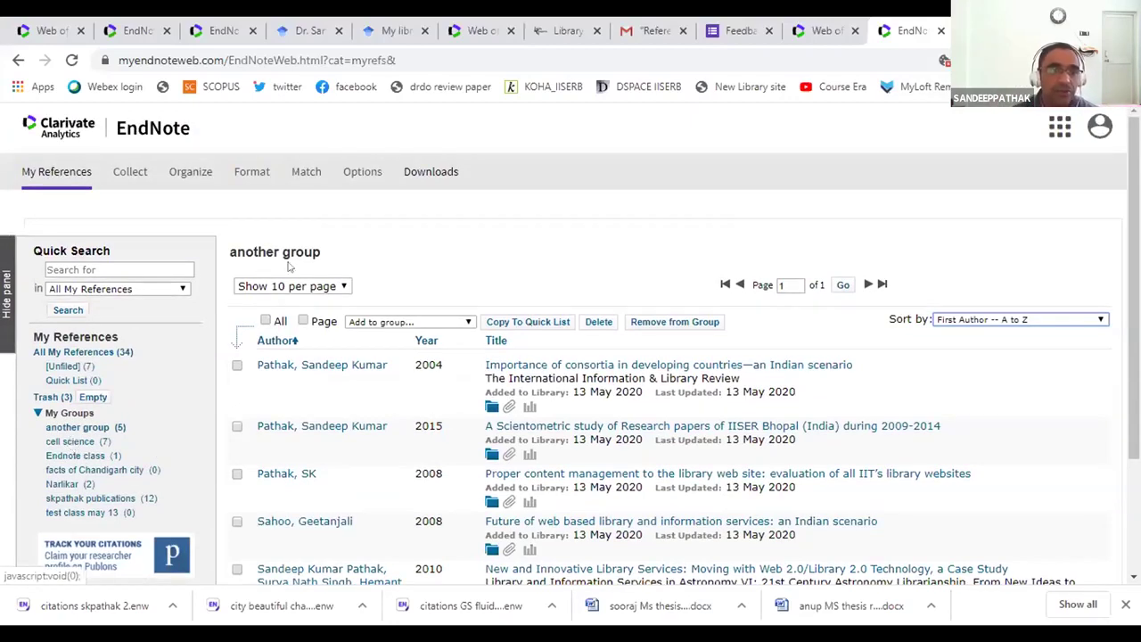
pyautogui.moveTo(113, 172)
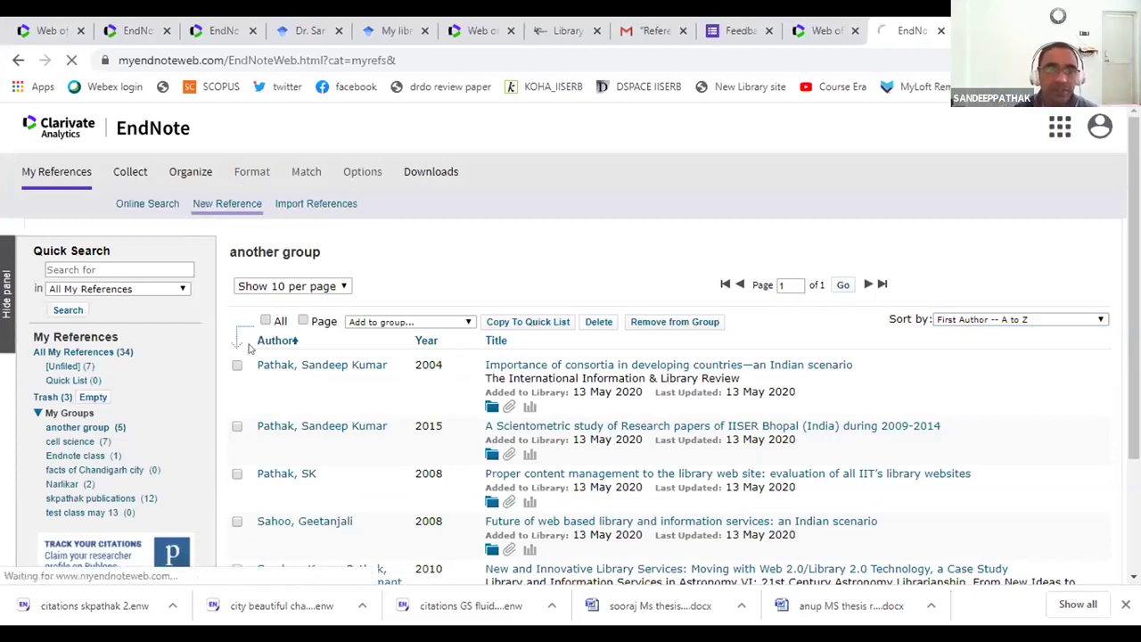
# Step: Look over the New Reference and Import References pages, then open Manage My Groups
pyautogui.click(204, 206)
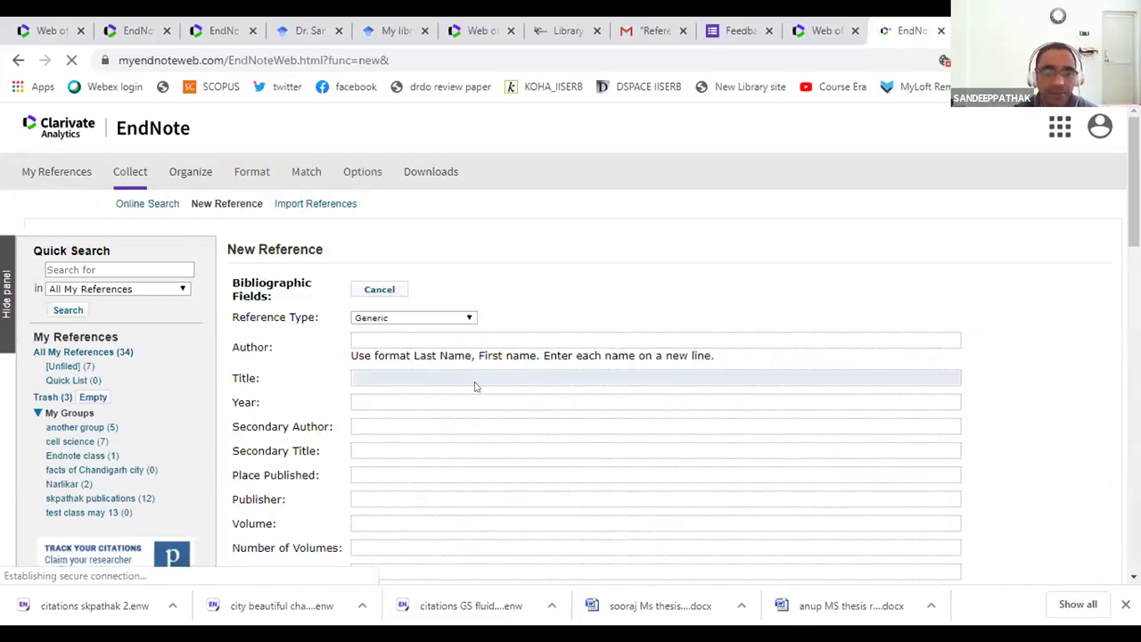
pyautogui.scroll(-12, 473, 441)
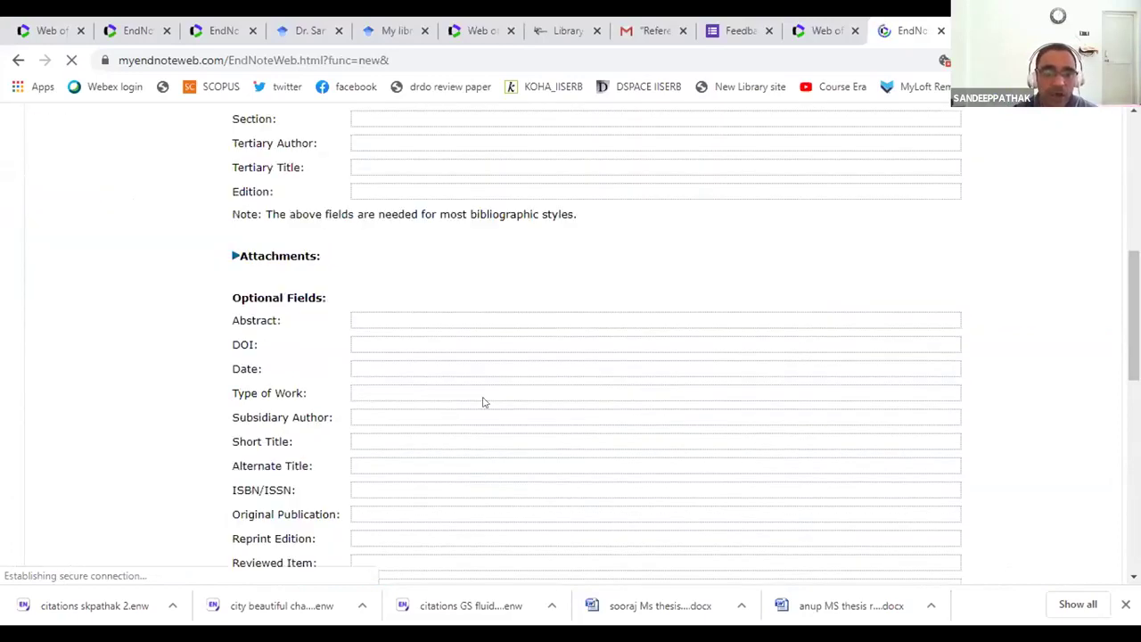
pyautogui.scroll(7, 489, 422)
pyautogui.scroll(5, 489, 423)
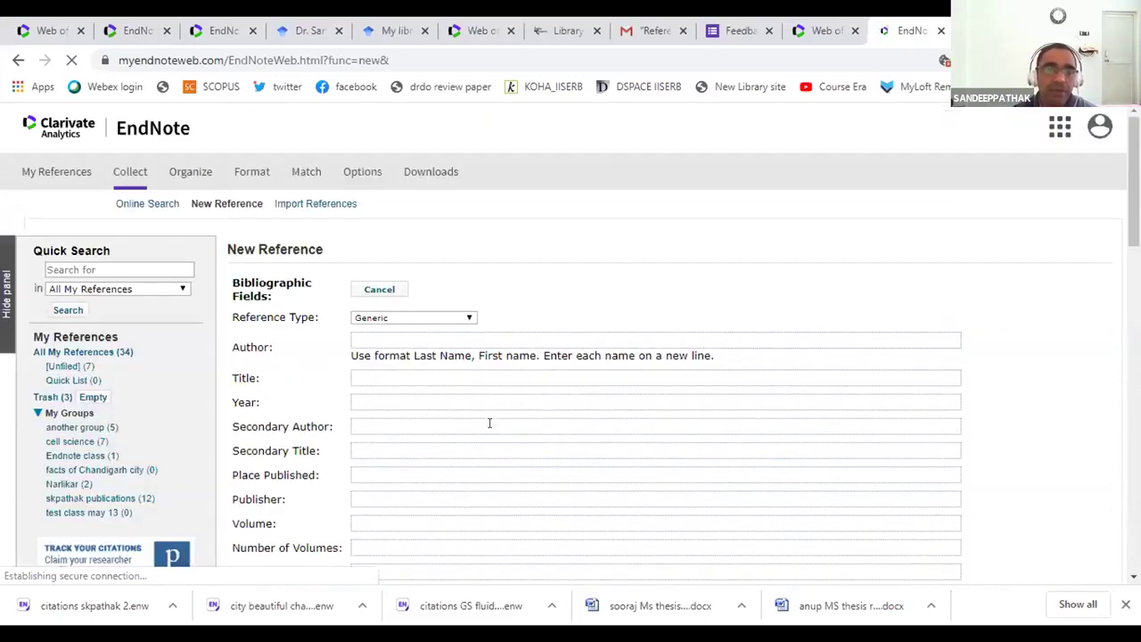
pyautogui.click(319, 204)
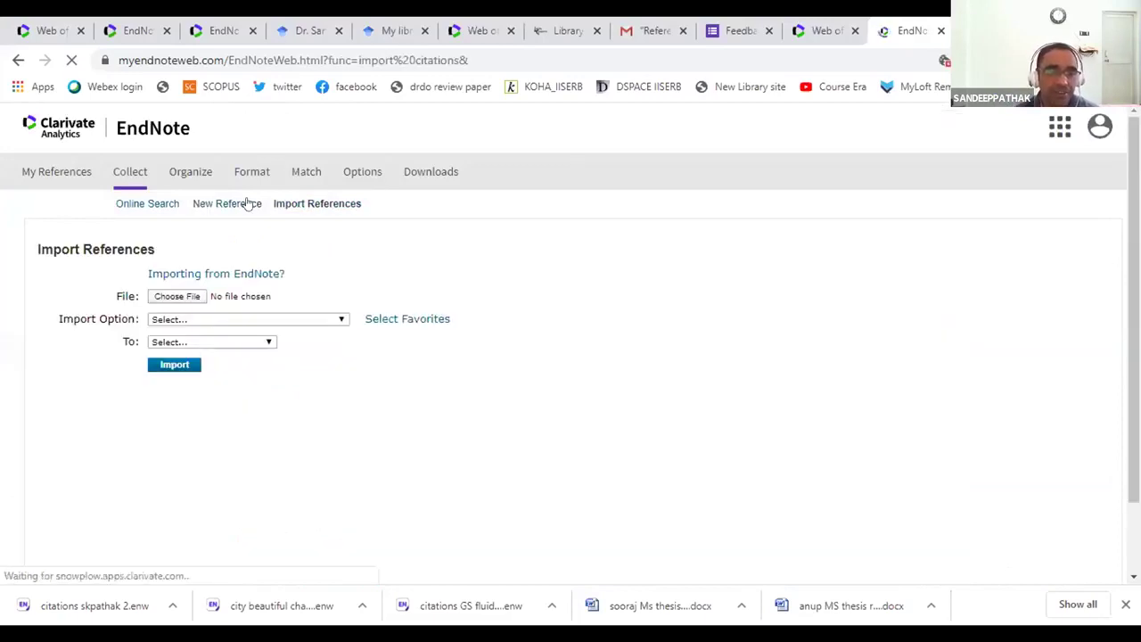
pyautogui.click(181, 173)
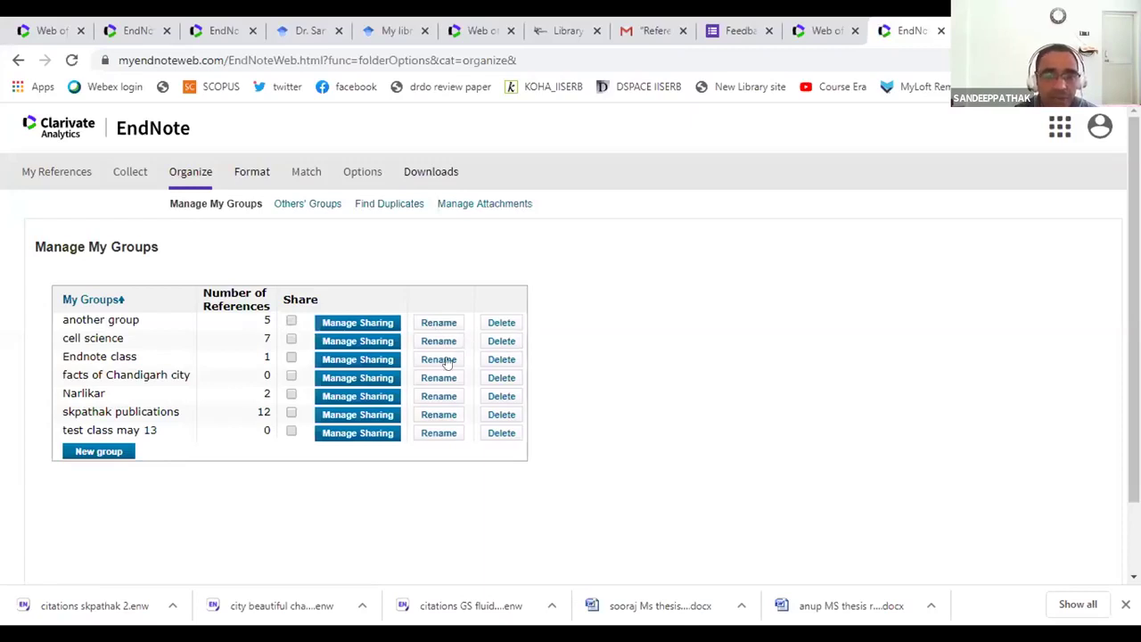
# Step: Format the cell science group's bibliography in Endeavour style as RTF, then go to Match
pyautogui.click(245, 178)
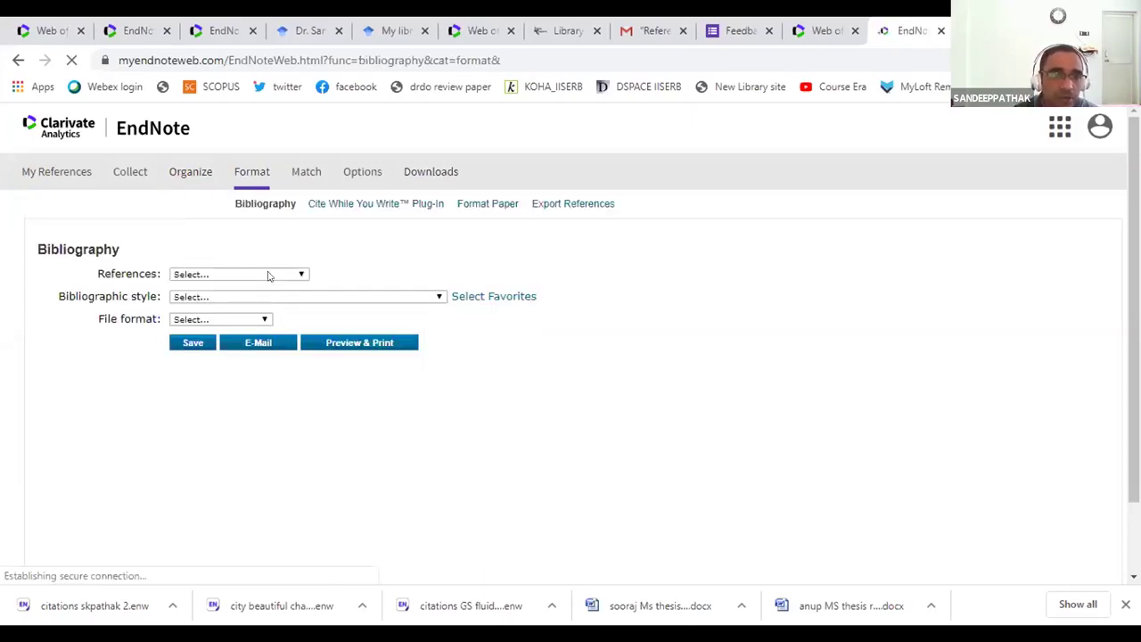
pyautogui.click(267, 275)
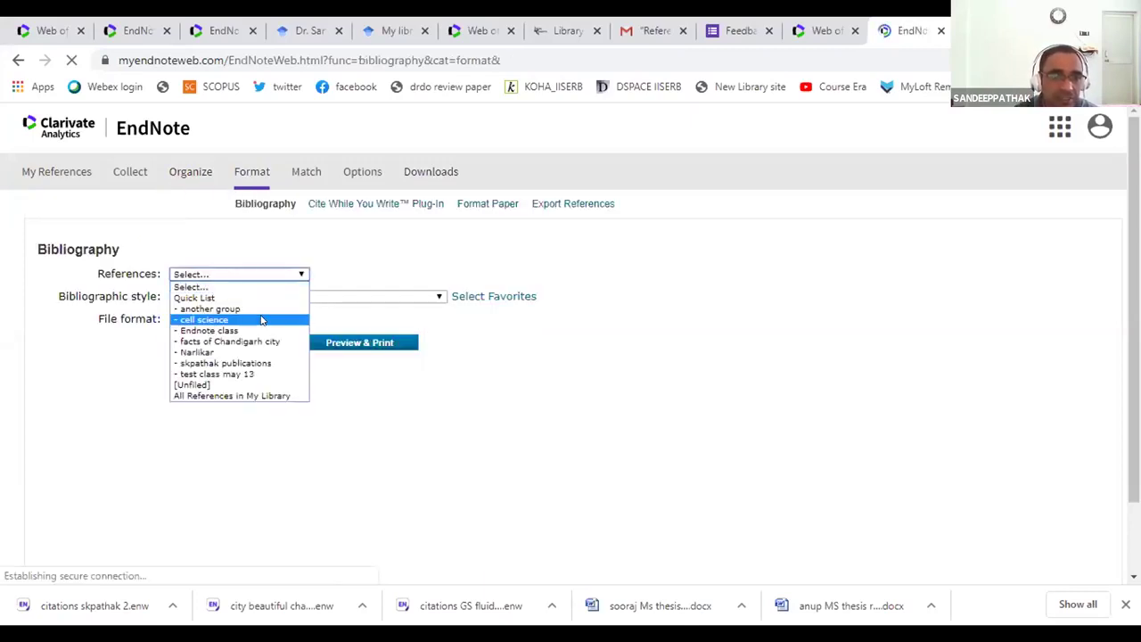
pyautogui.press('Return')
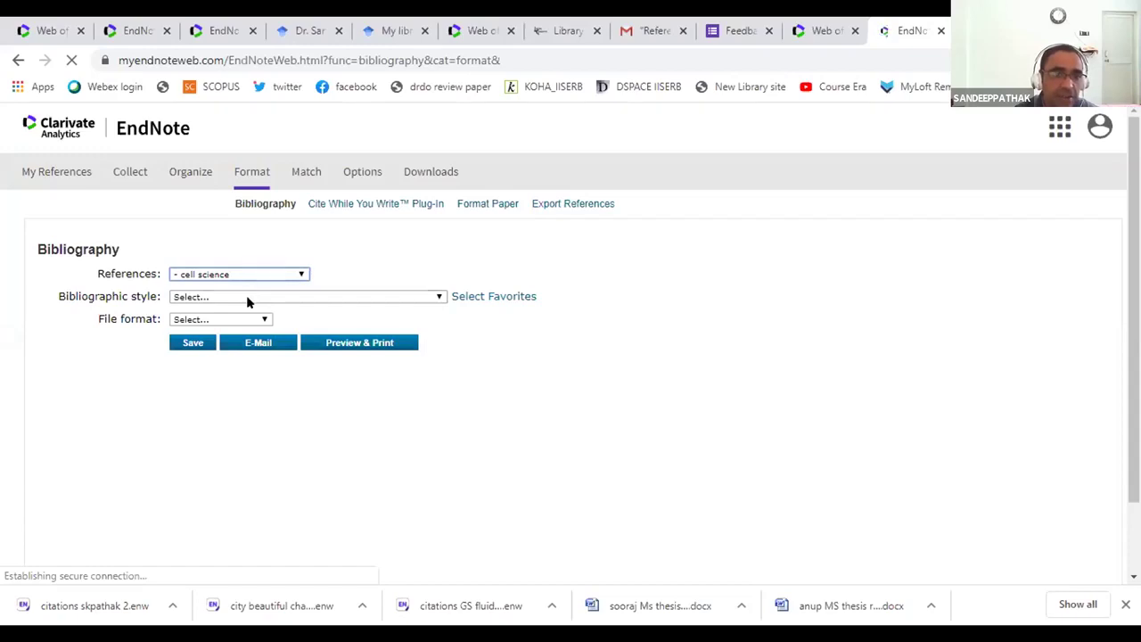
pyautogui.click(225, 299)
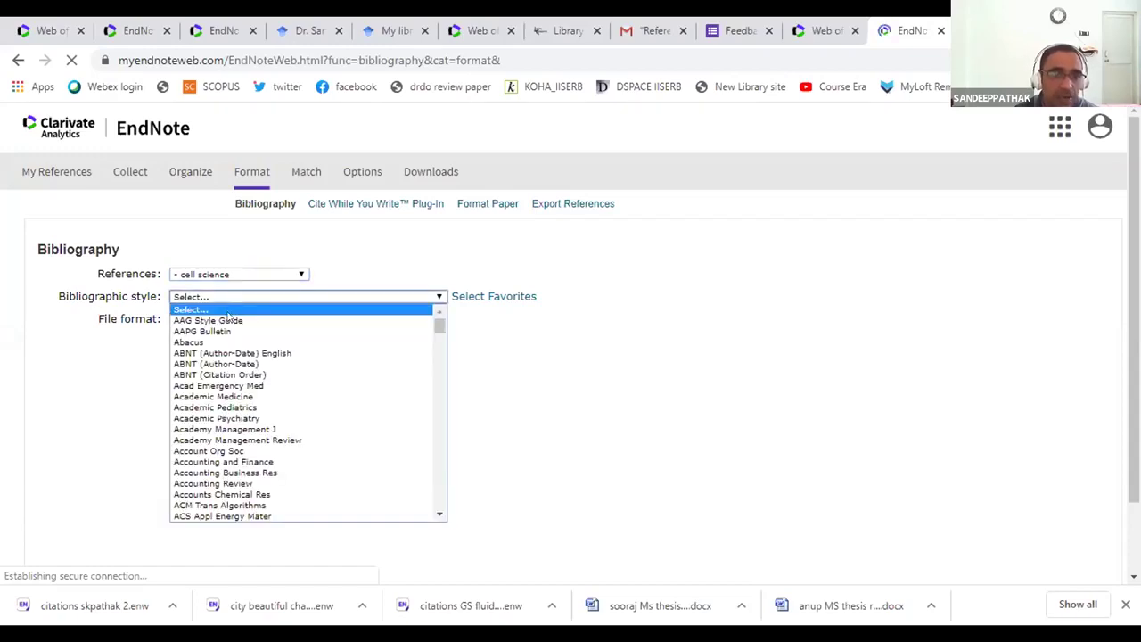
pyautogui.write('en')
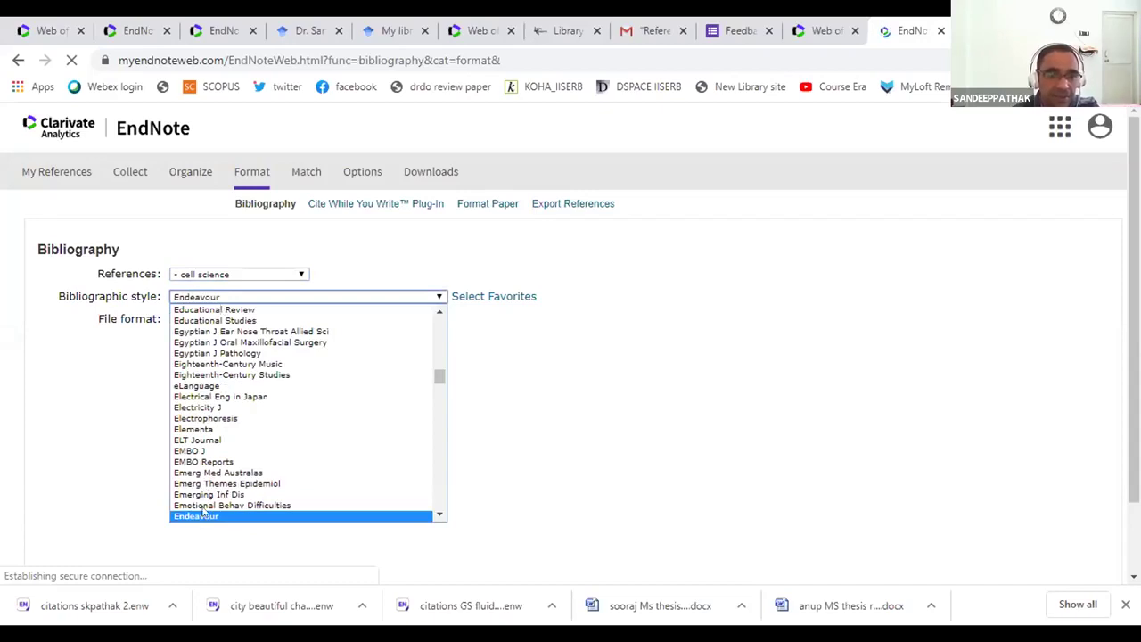
pyautogui.click(223, 321)
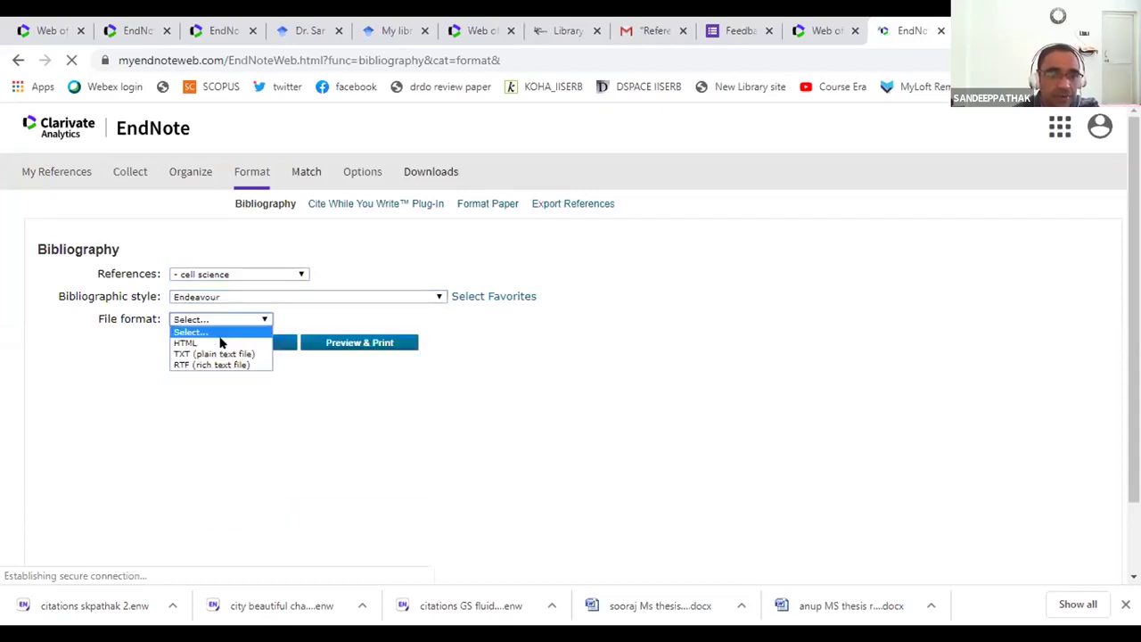
pyautogui.click(241, 365)
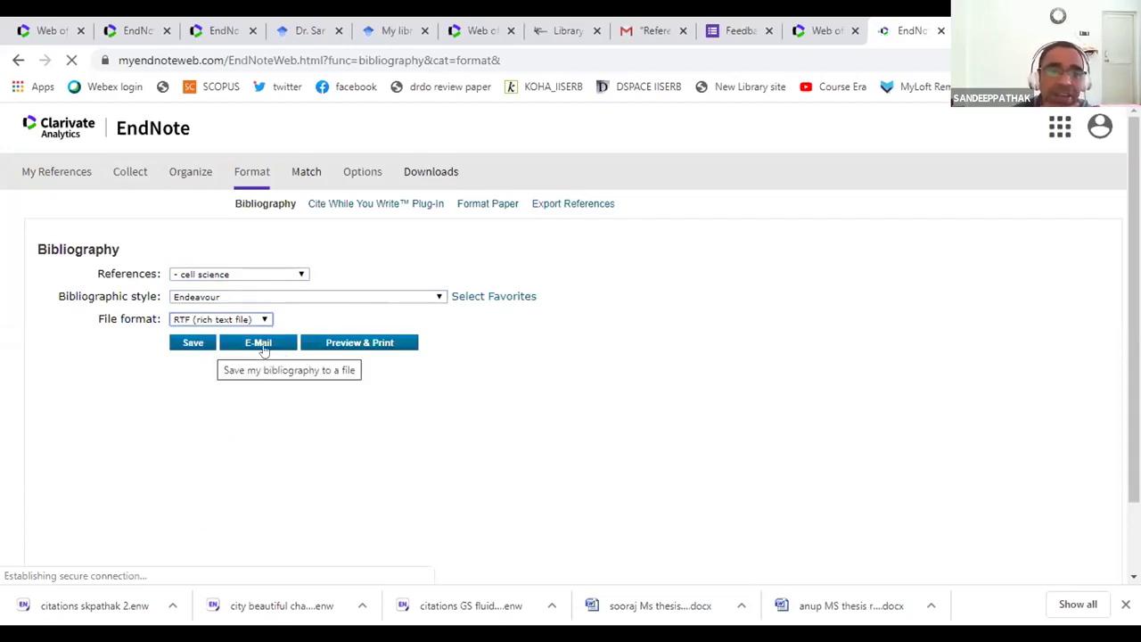
pyautogui.click(303, 175)
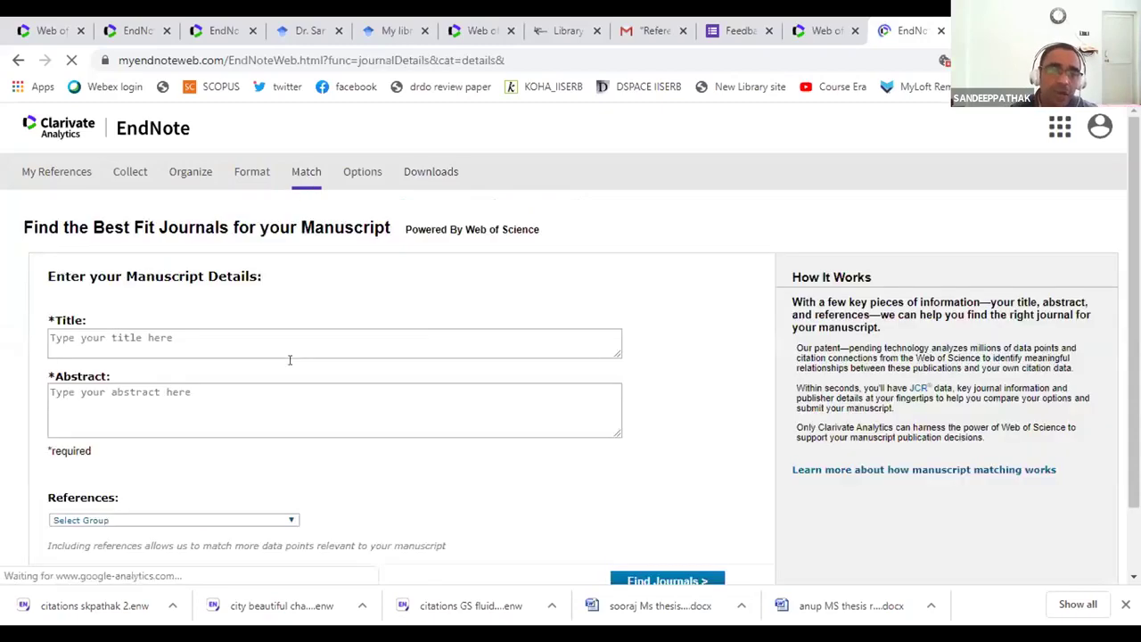
# Step: Paste the title 'Comparative study of Similarity Checker Software: Urkund Vs Turnitin' into the Title box
pyautogui.click(225, 330)
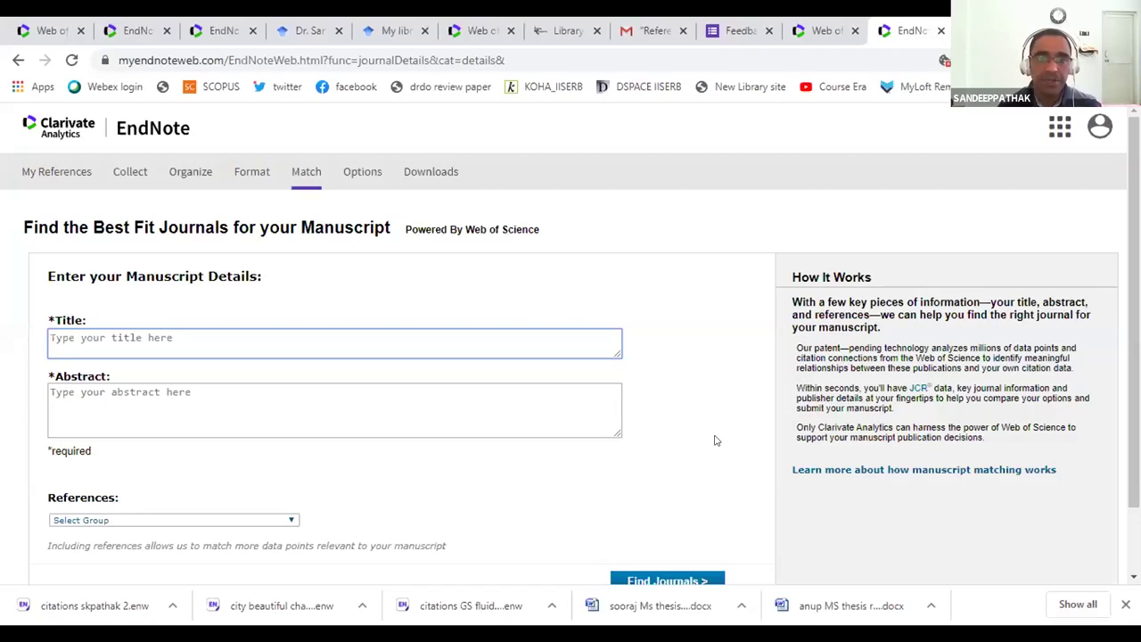
pyautogui.click(714, 440)
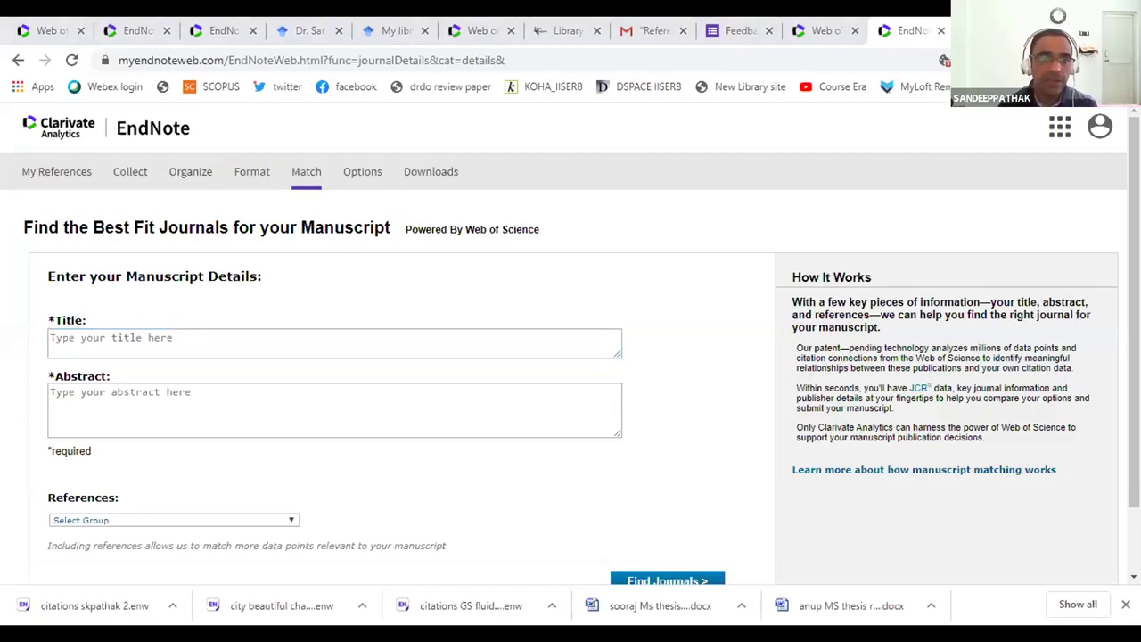
pyautogui.click(251, 344)
pyautogui.write('Comparative study of Similarity Checker Software: Urkund Vs Turnitin')
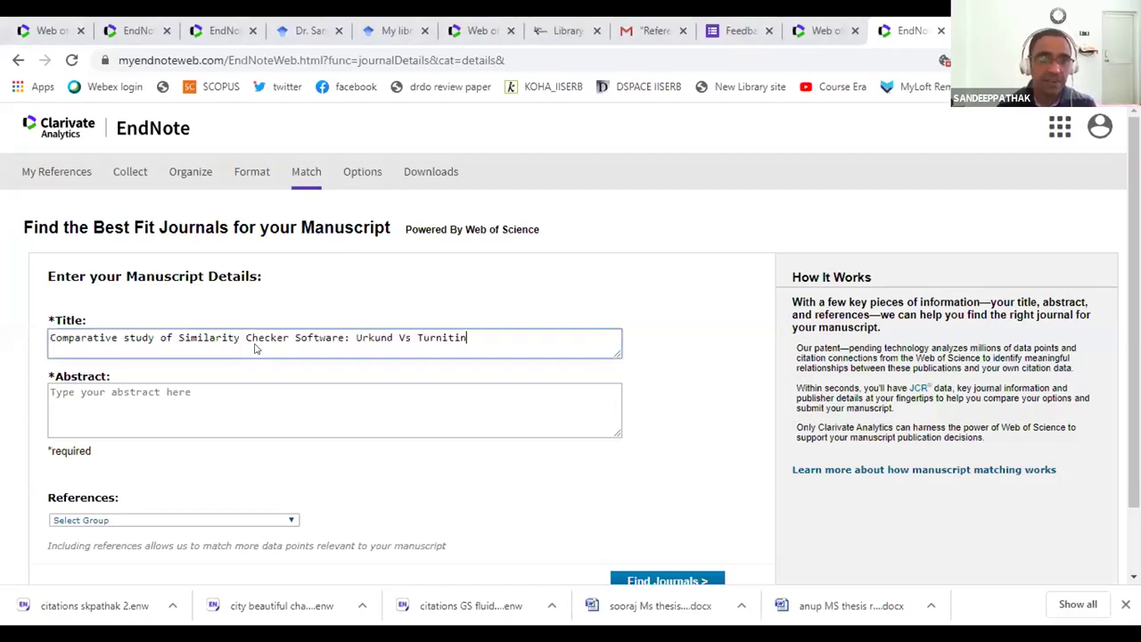
pyautogui.press('Tab')
# Step: Paste the copied manuscript abstract into the Abstract box
pyautogui.hotkey('alt', 'Tab')
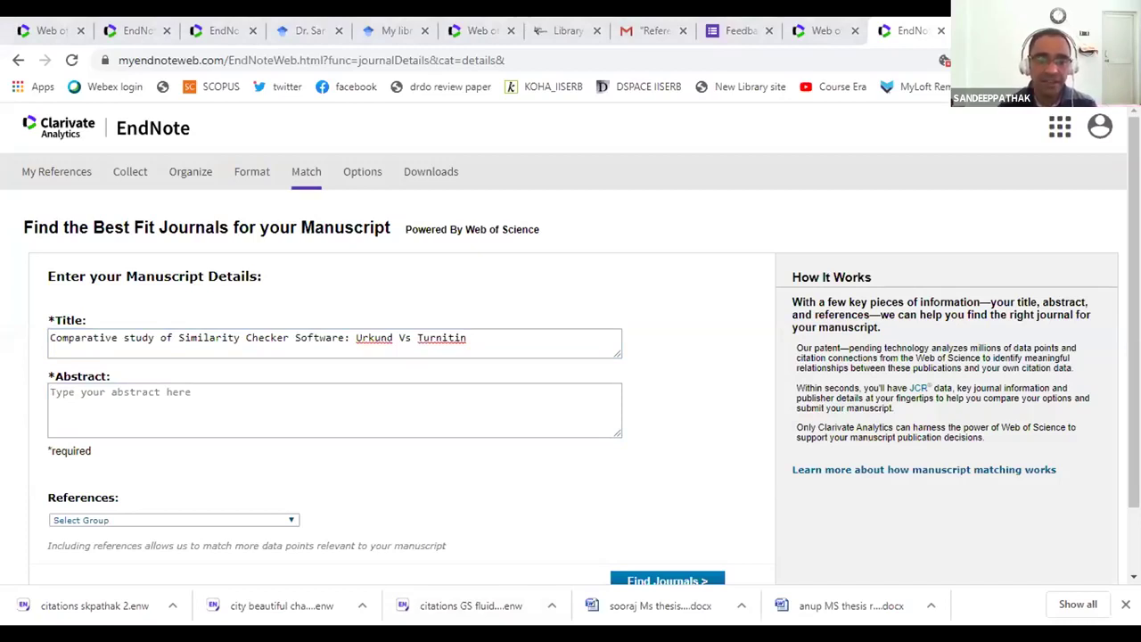
pyautogui.click(233, 403)
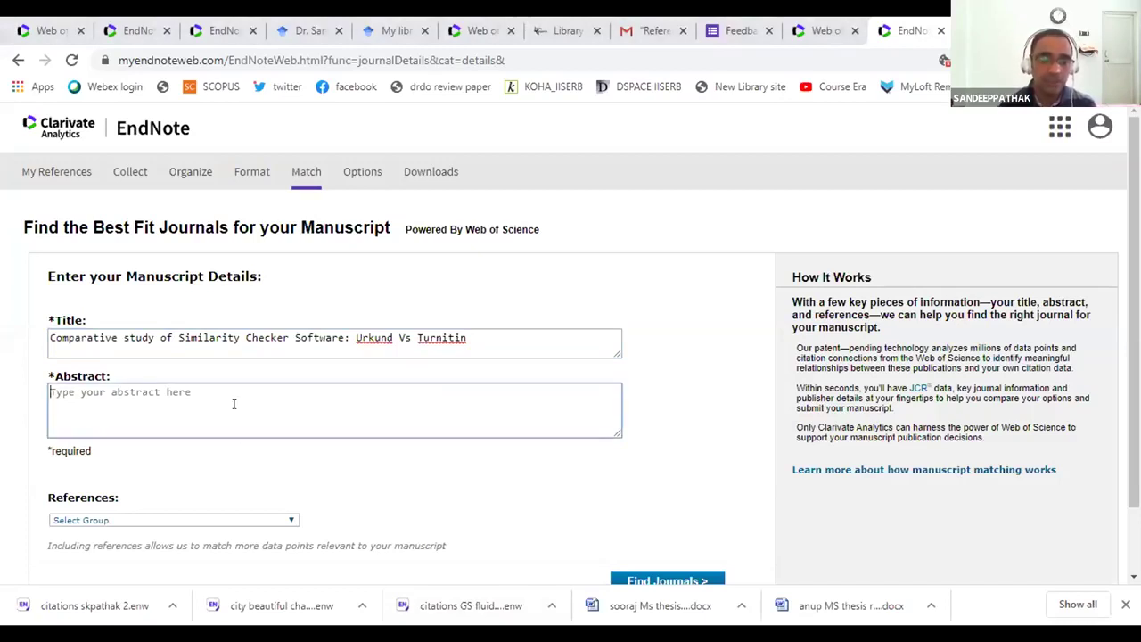
pyautogui.hotkey('ctrl', 'v')
pyautogui.scroll(3, 290, 392)
pyautogui.scroll(-3, 294, 396)
pyautogui.scroll(-1, 564, 443)
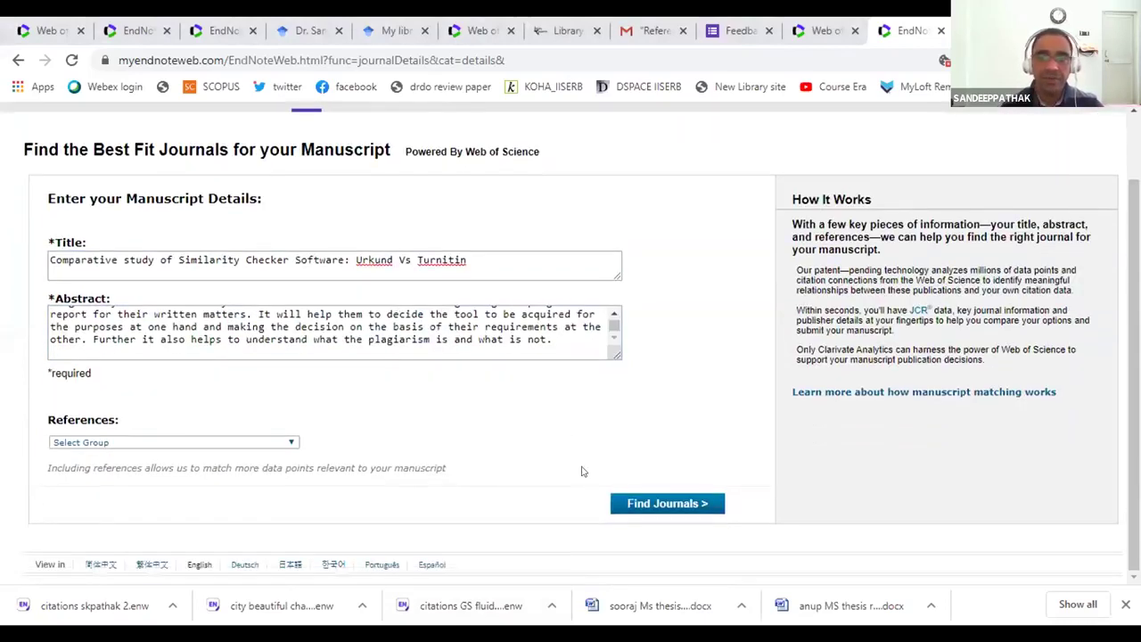
# Step: Run the journal match and review the 7 matches led by Electronic Library
pyautogui.click(675, 505)
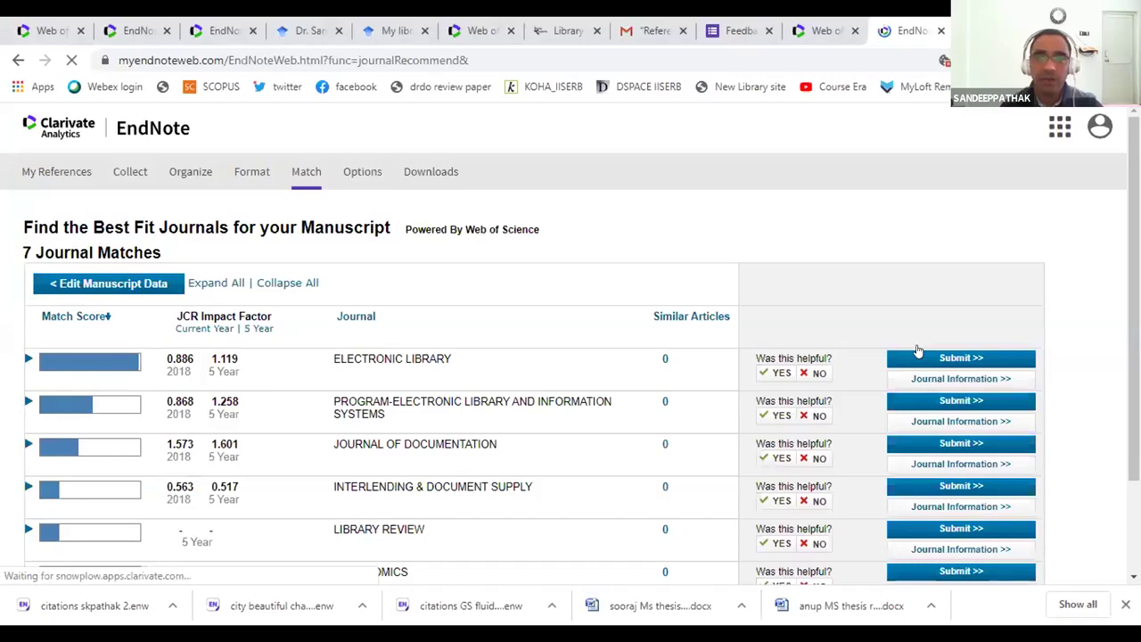
pyautogui.scroll(-2, 796, 502)
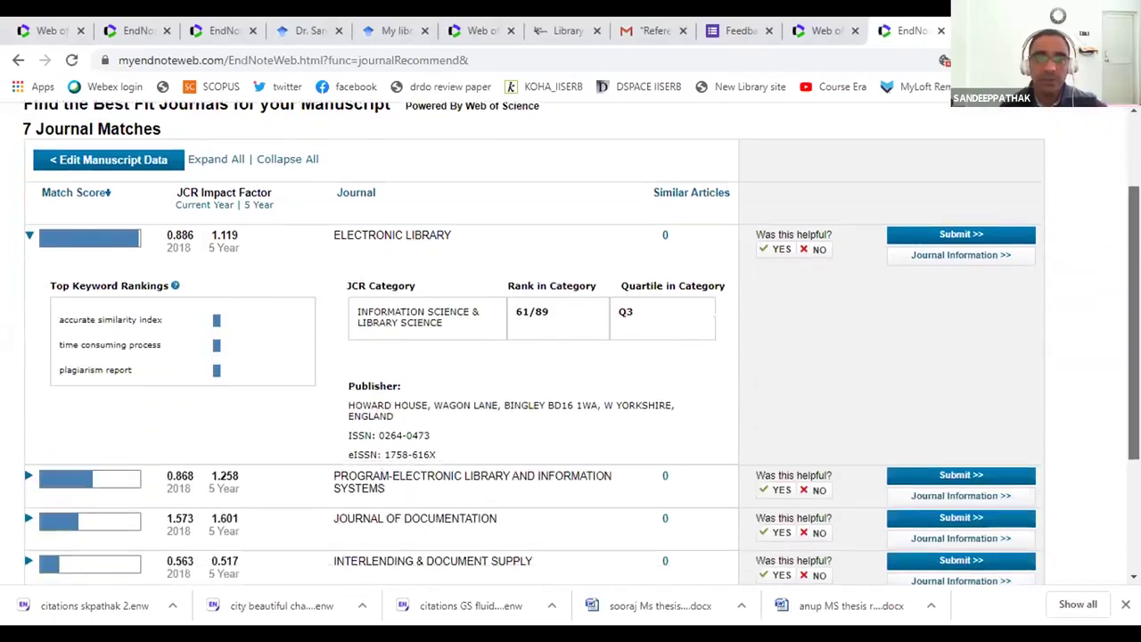
pyautogui.scroll(1, 571, 343)
pyautogui.scroll(-1, 570, 344)
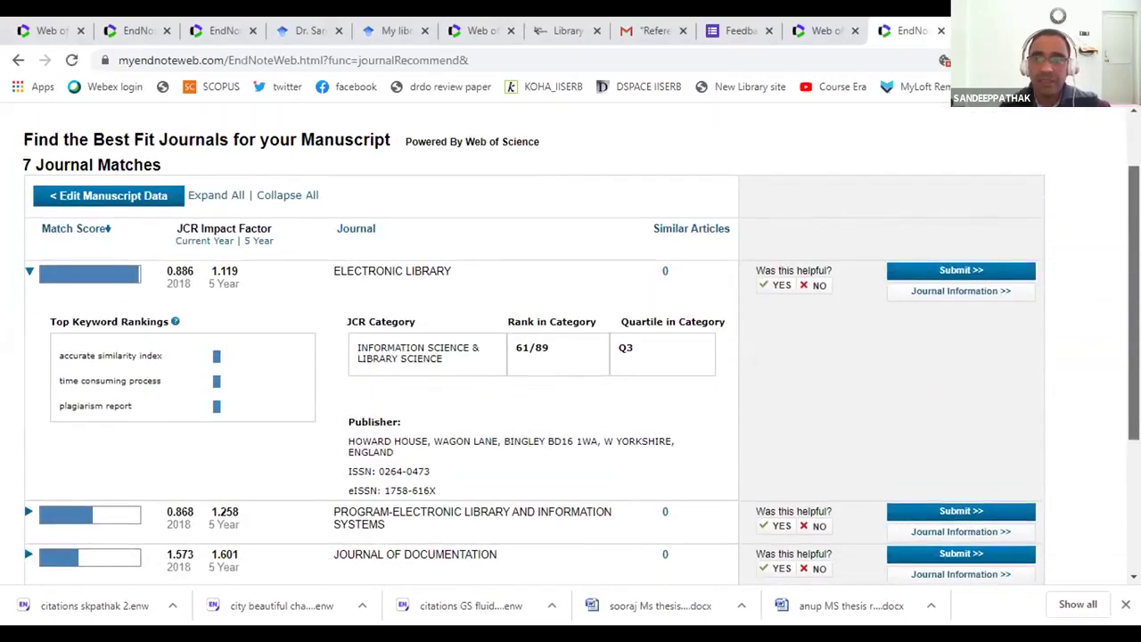
pyautogui.scroll(-3, 570, 344)
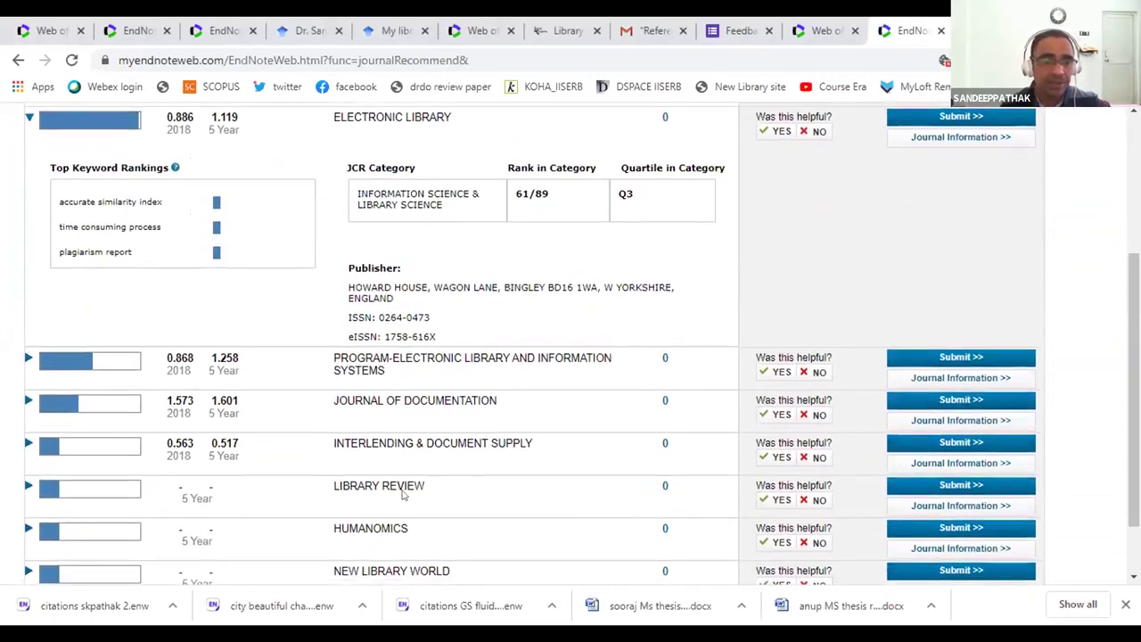
pyautogui.scroll(3, 413, 462)
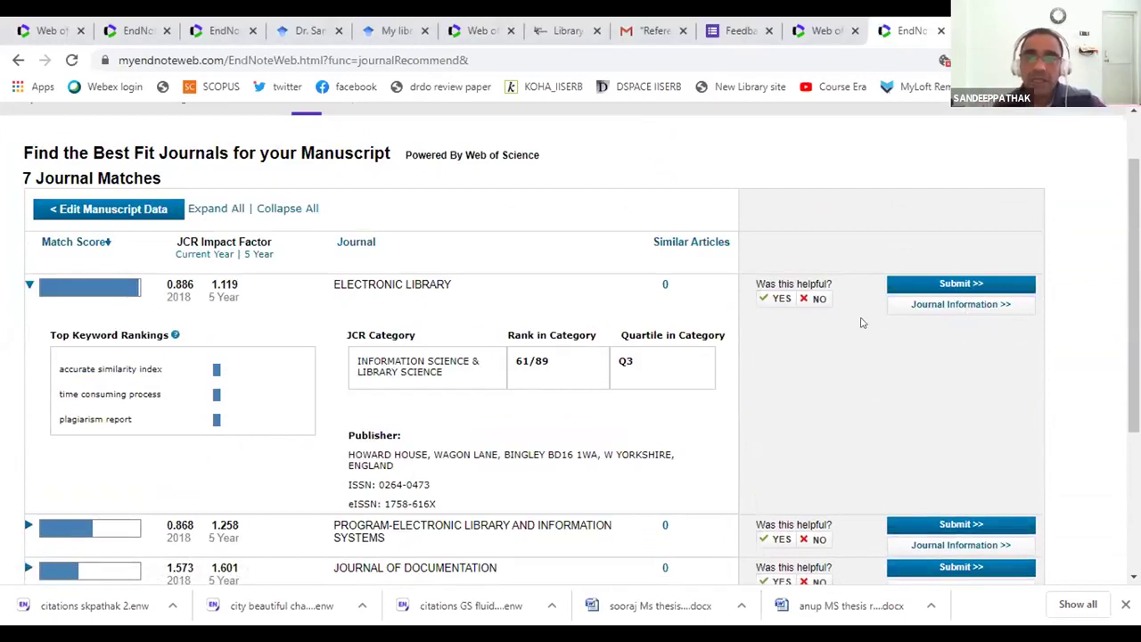
# Step: Mark the Electronic Library match as helpful, dismiss feedback, and return to Web of Science
pyautogui.click(776, 298)
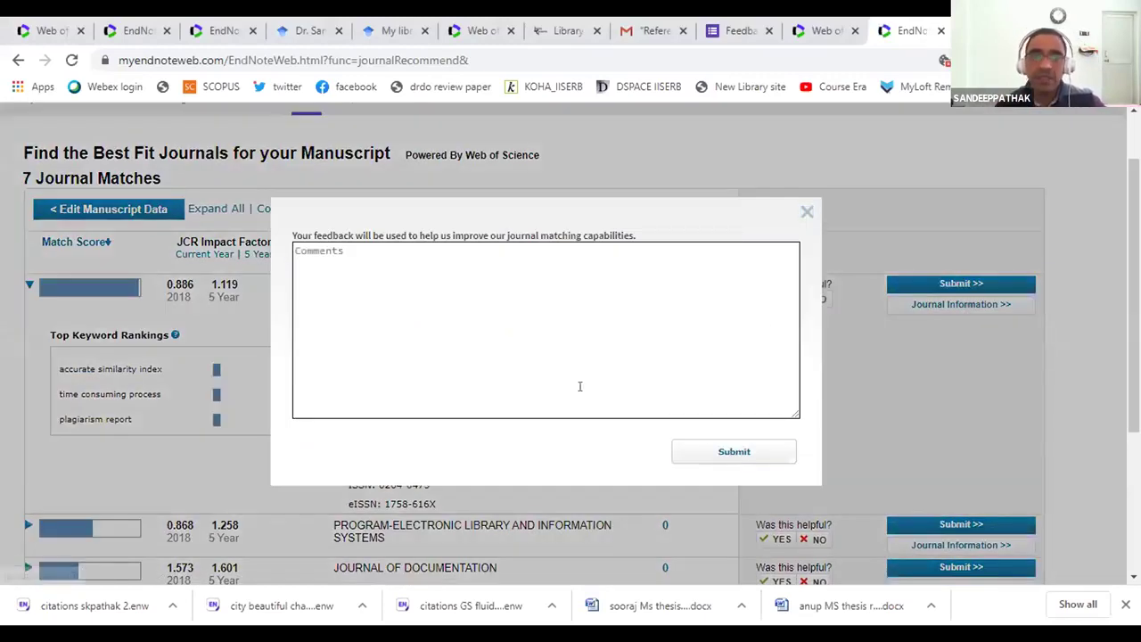
pyautogui.click(807, 212)
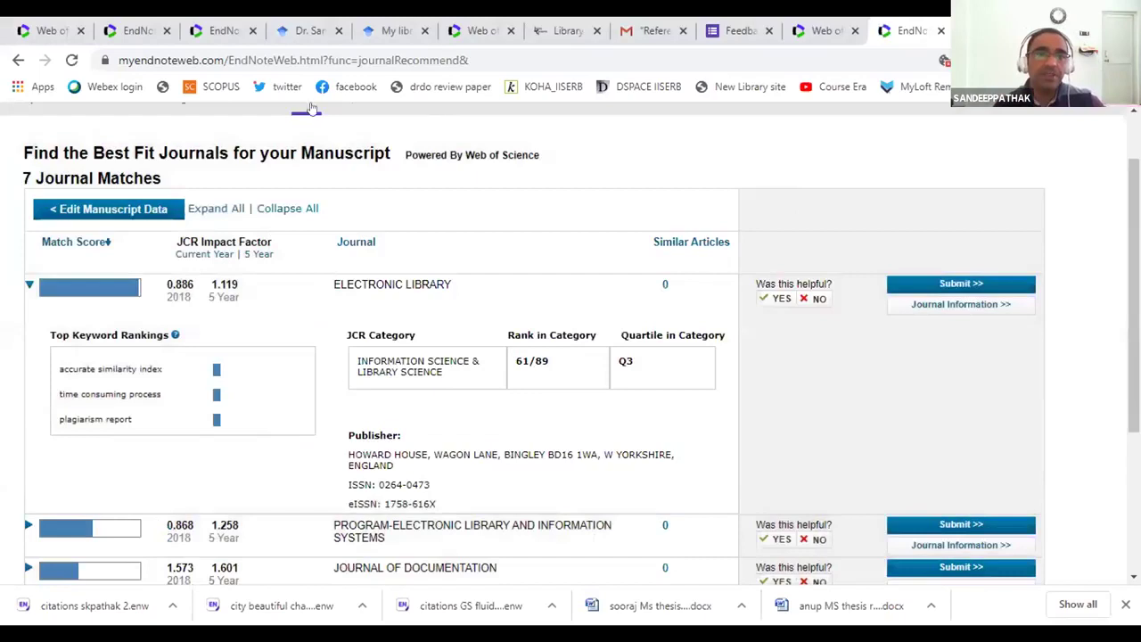
pyautogui.click(805, 30)
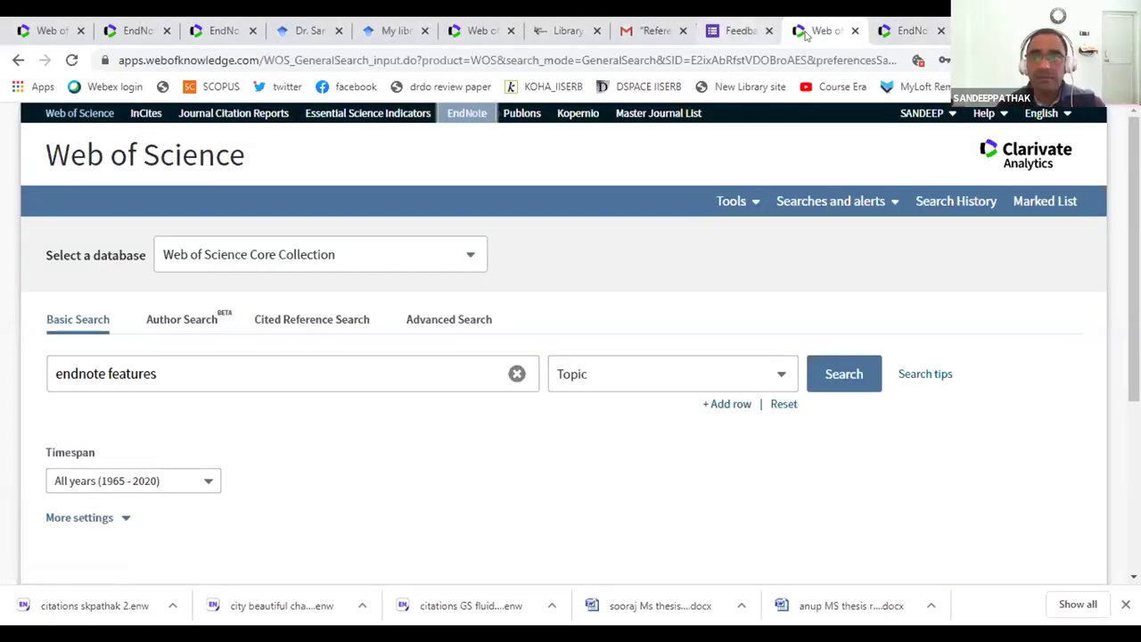
# Step: Glance at the EndNote Online groups page, then return to the endnote features results
pyautogui.click(134, 30)
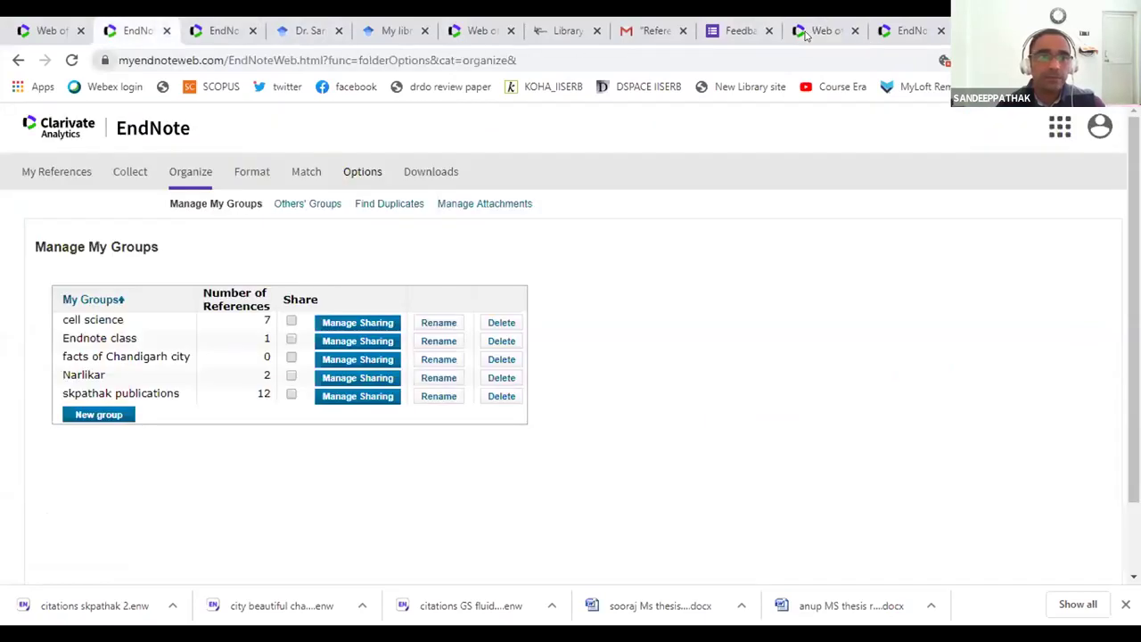
pyautogui.click(49, 30)
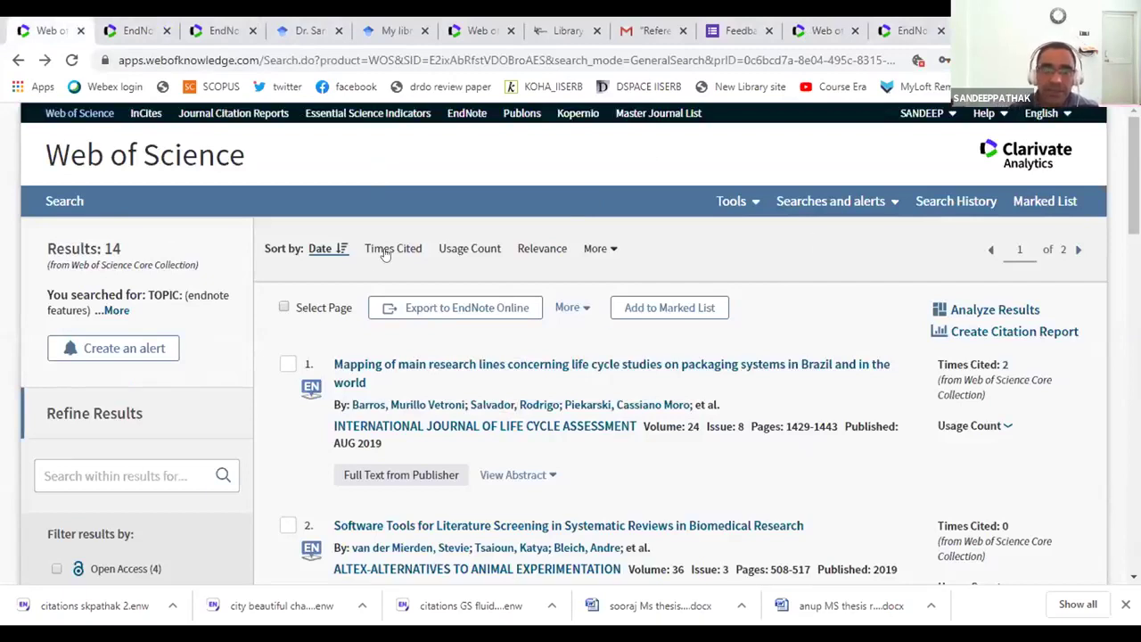
pyautogui.scroll(-5, 565, 302)
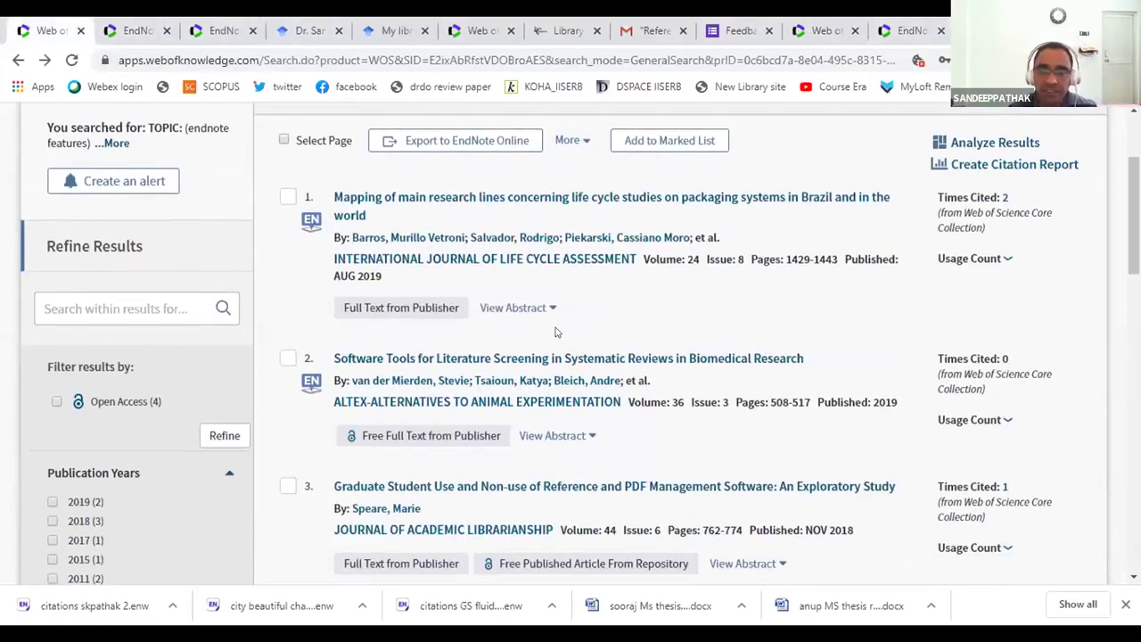
pyautogui.scroll(3, 555, 332)
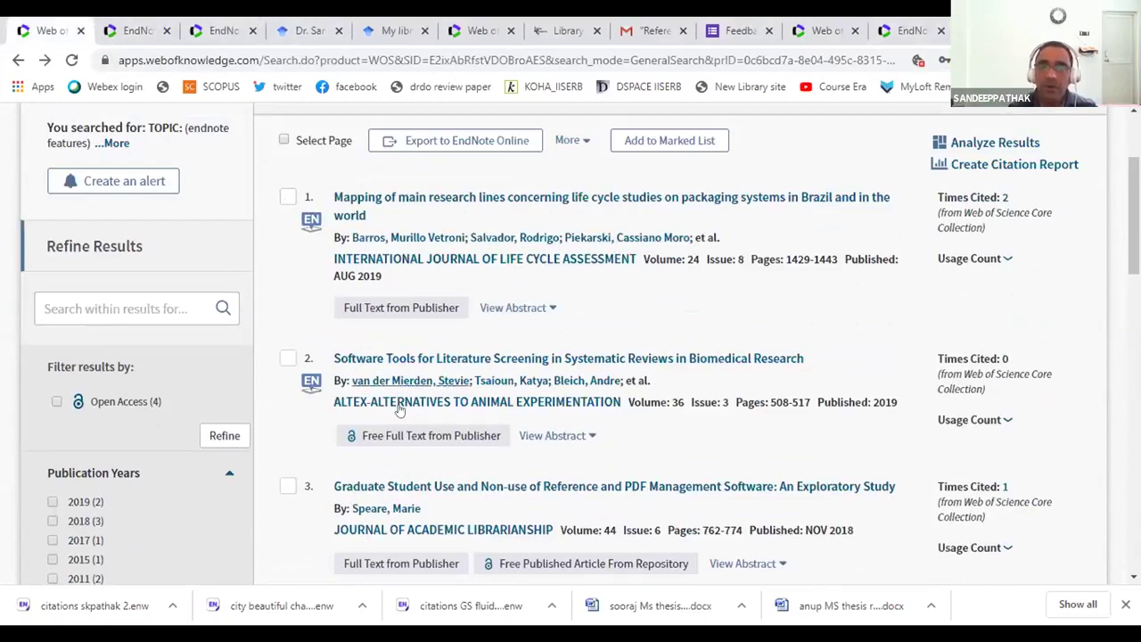
pyautogui.scroll(-3, 362, 243)
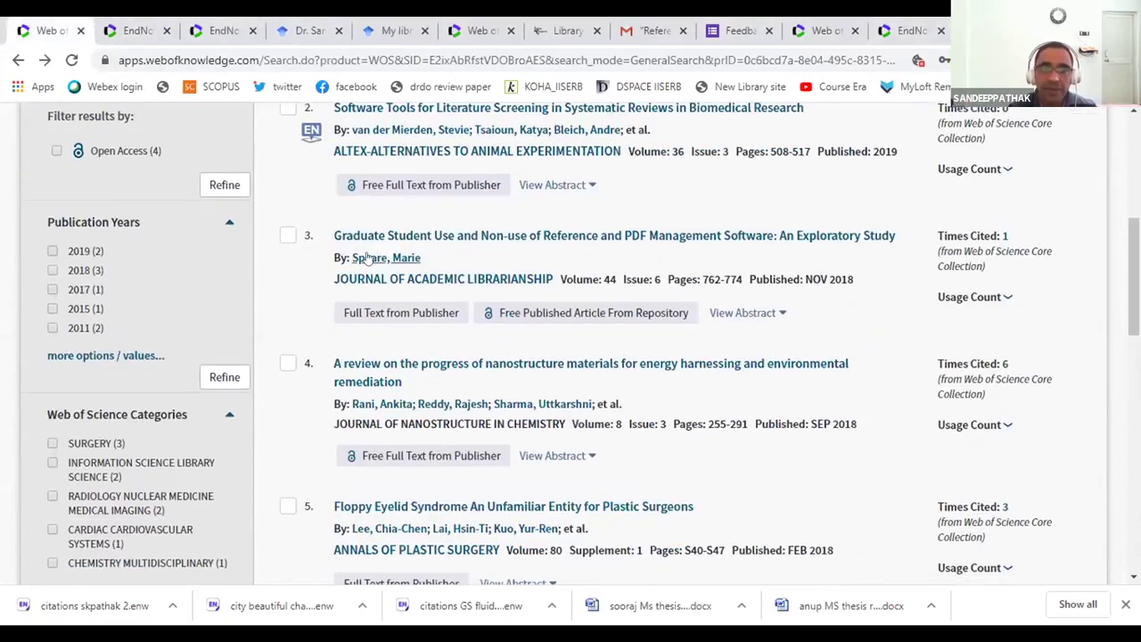
# Step: Export records 1 to 3 of the endnote features results to EndNote Online
pyautogui.click(288, 237)
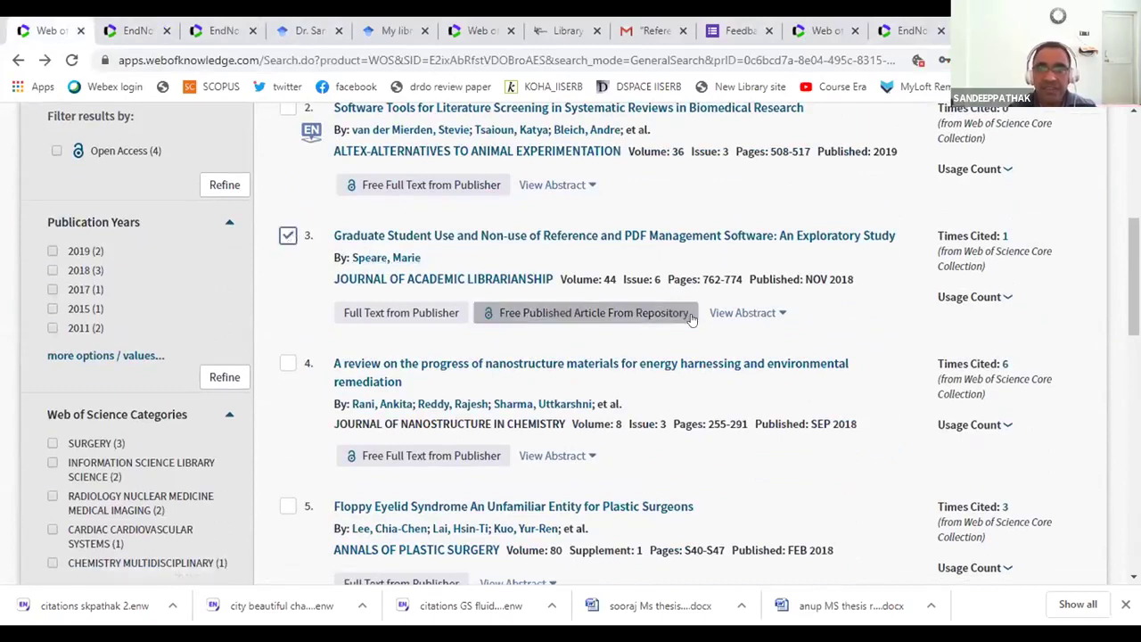
pyautogui.scroll(4, 555, 267)
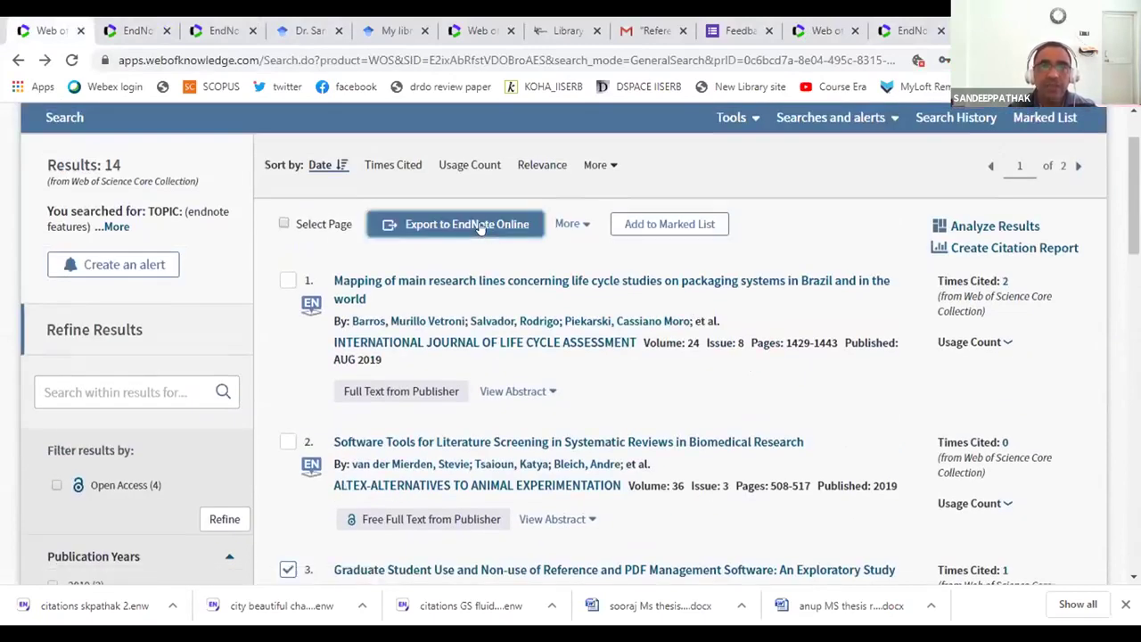
pyautogui.click(482, 227)
pyautogui.click(366, 318)
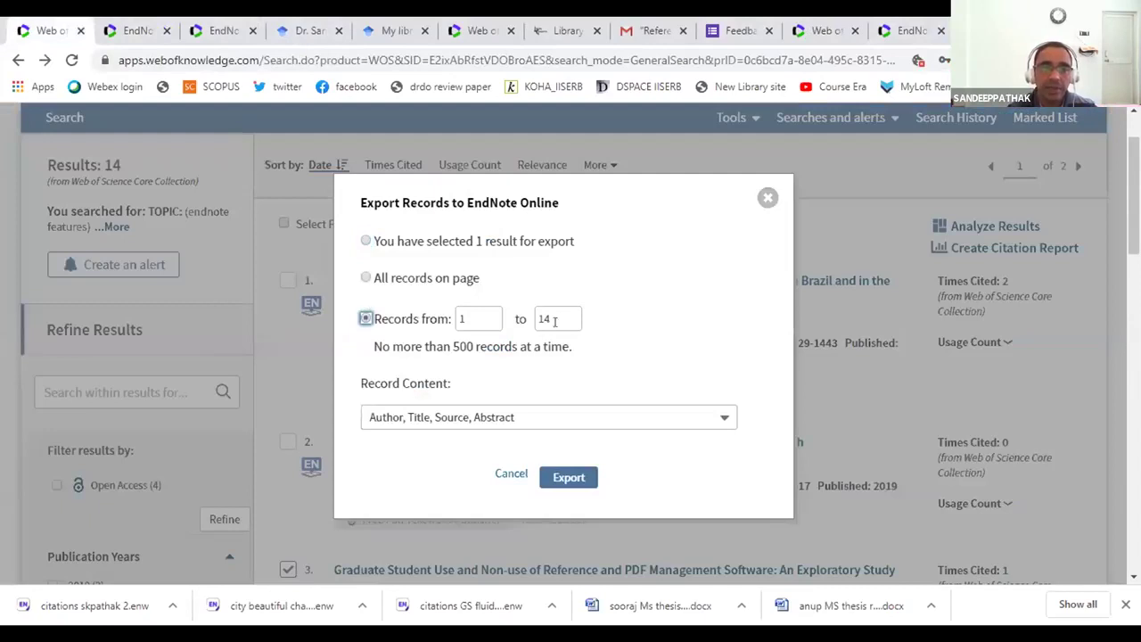
pyautogui.doubleClick(557, 318)
pyautogui.write('3')
pyautogui.click(568, 475)
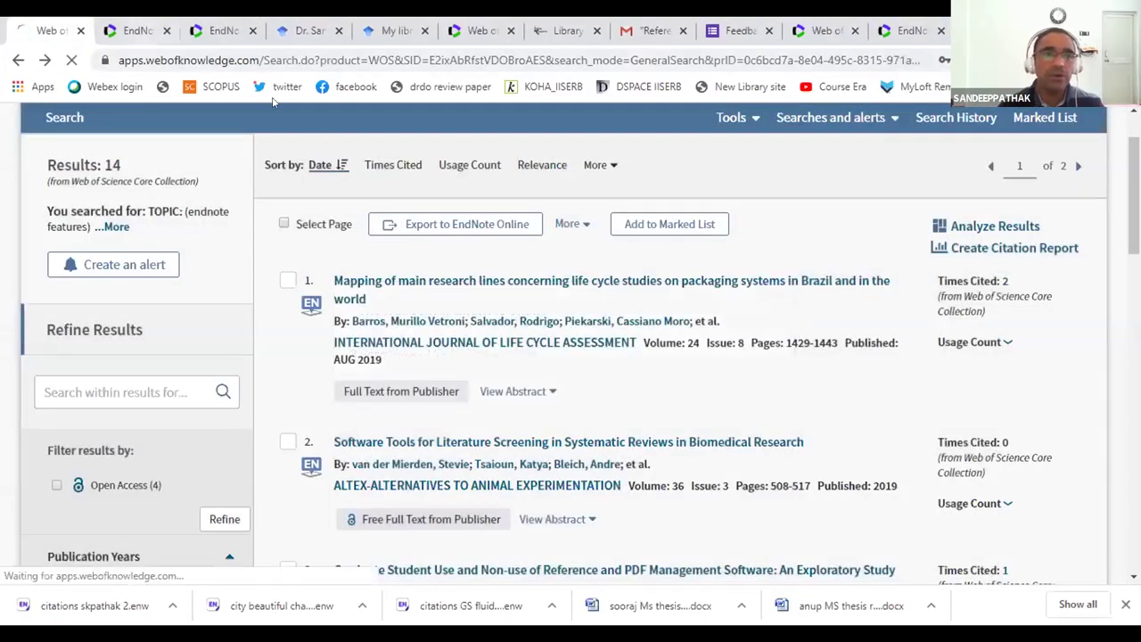
pyautogui.hotkey('ctrl', 'Tab')
# Step: View all 37 references, hide the Getting Started guide, and browse Collect and Manage My Groups
pyautogui.click(40, 172)
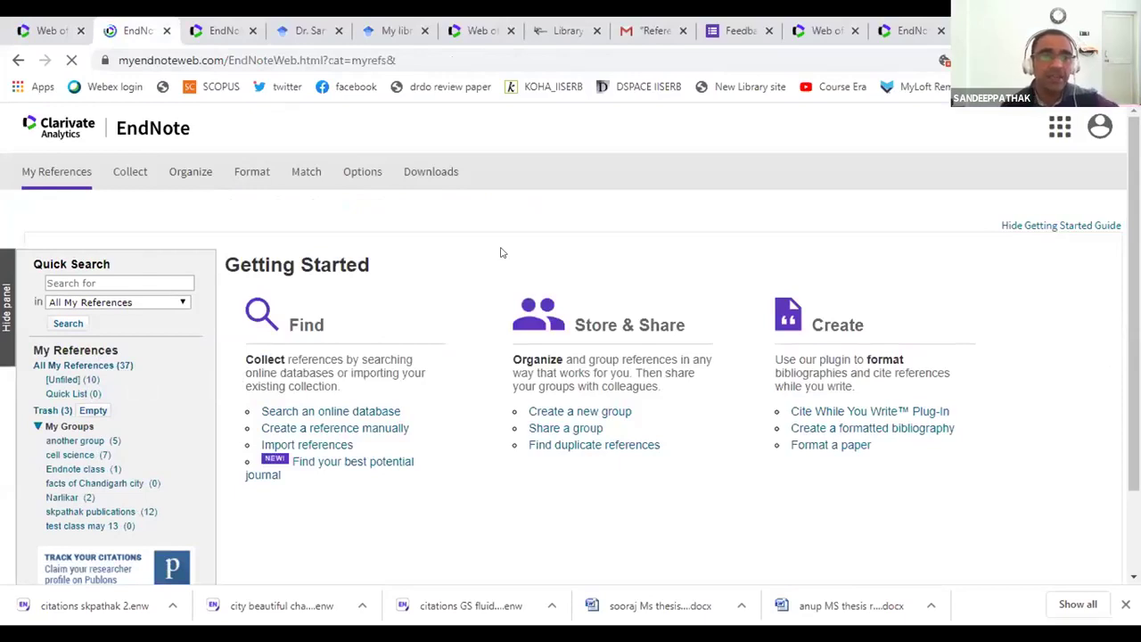
pyautogui.click(50, 175)
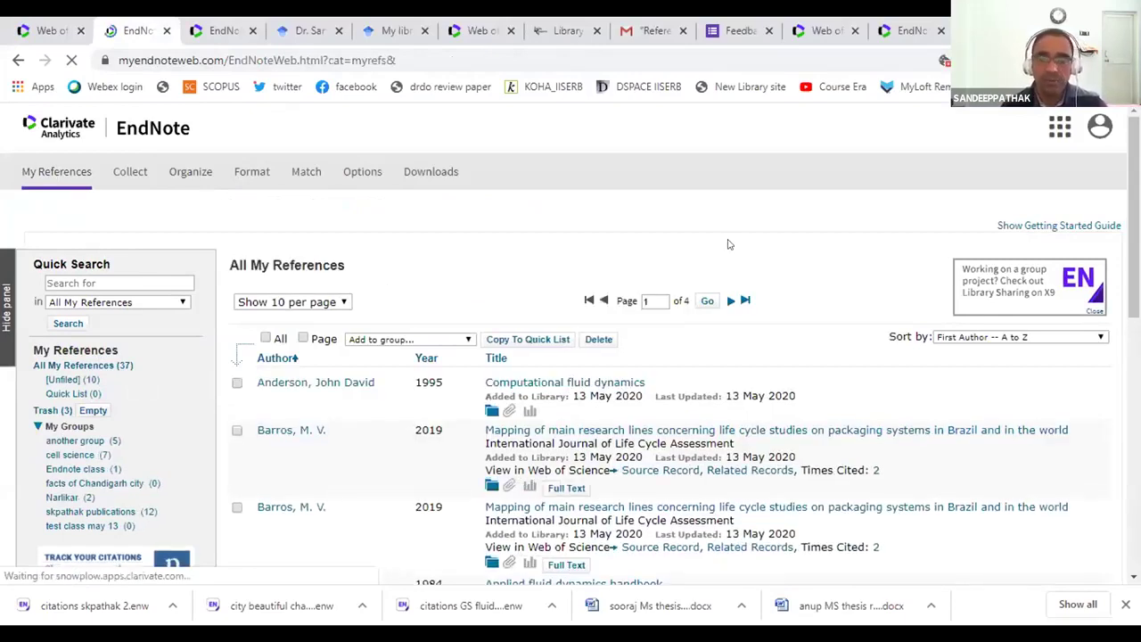
pyautogui.click(138, 177)
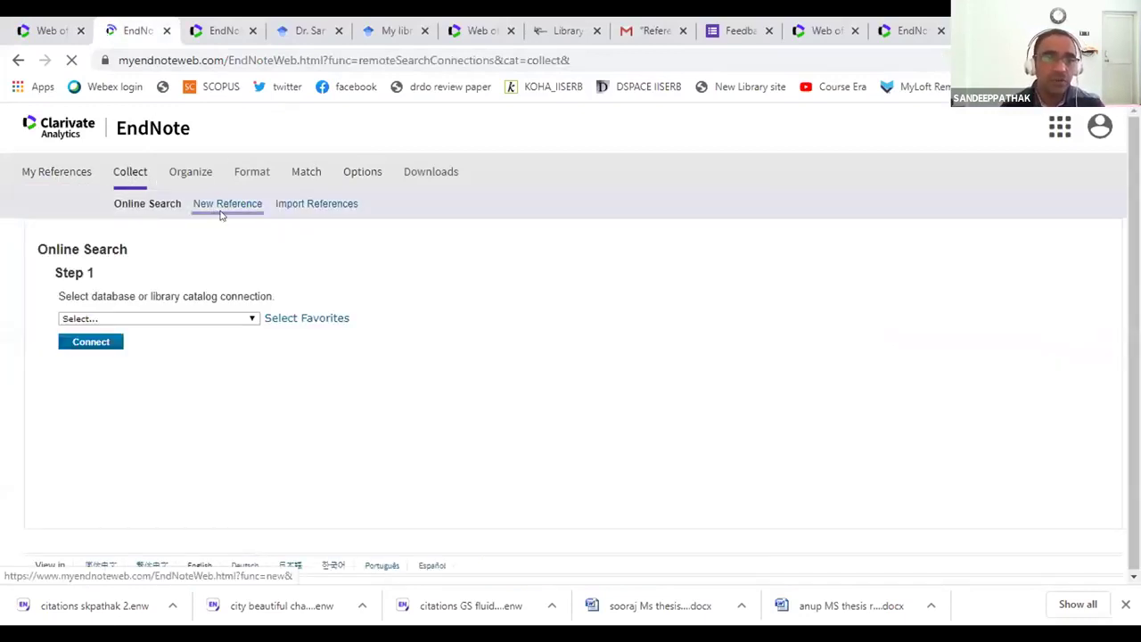
pyautogui.click(184, 173)
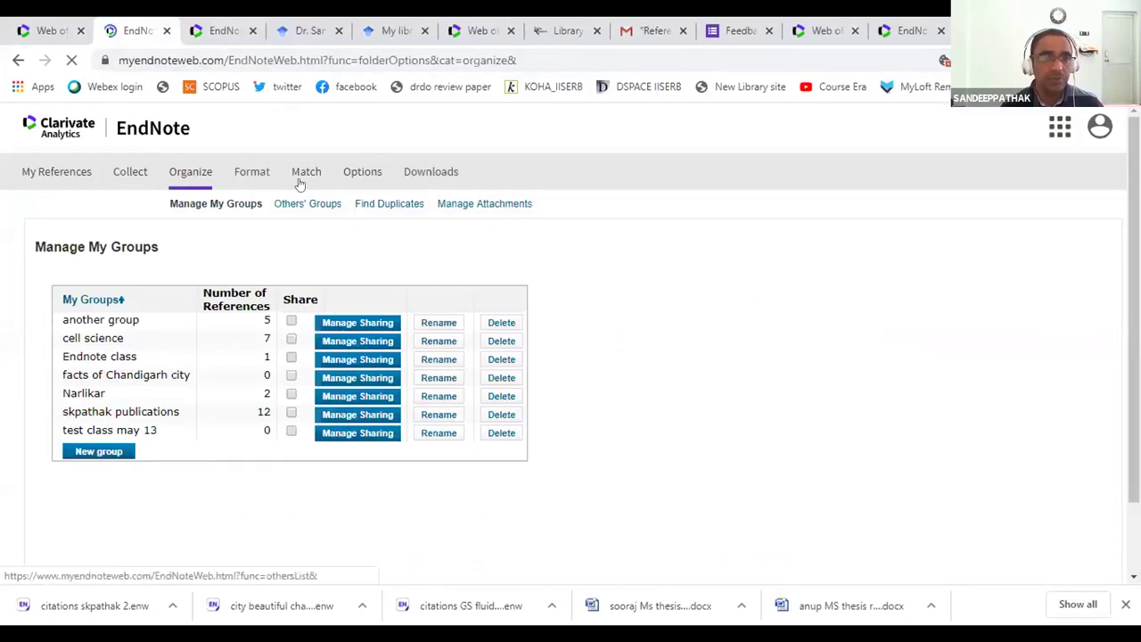
pyautogui.moveTo(252, 173)
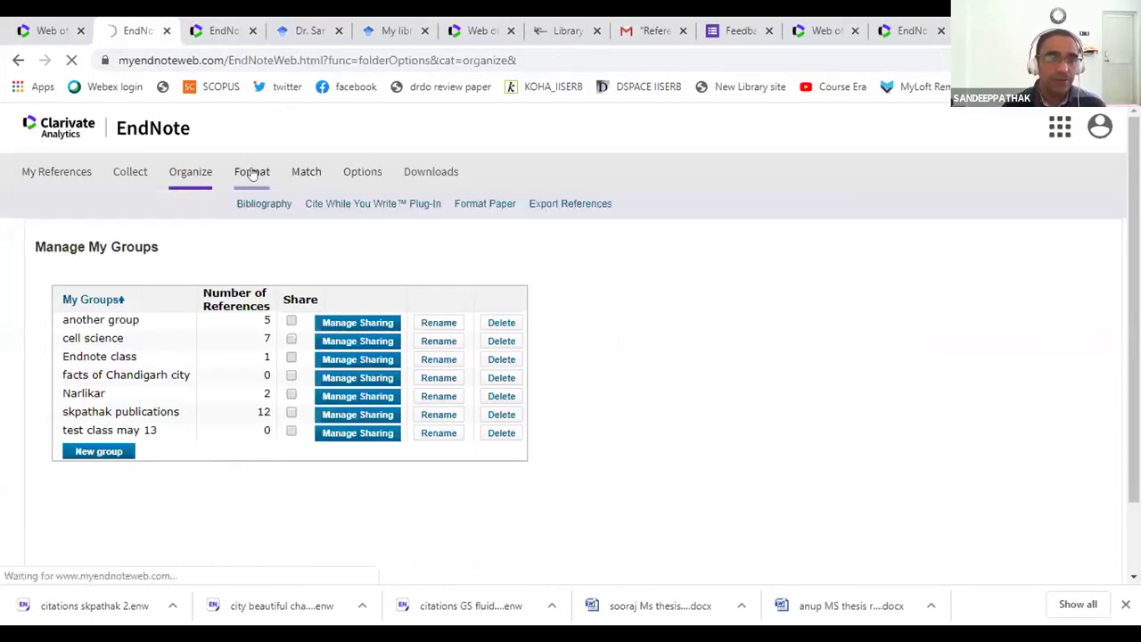
# Step: Browse Format Paper's bibliographic style list without choosing, then go to the Change Password options
pyautogui.click(477, 210)
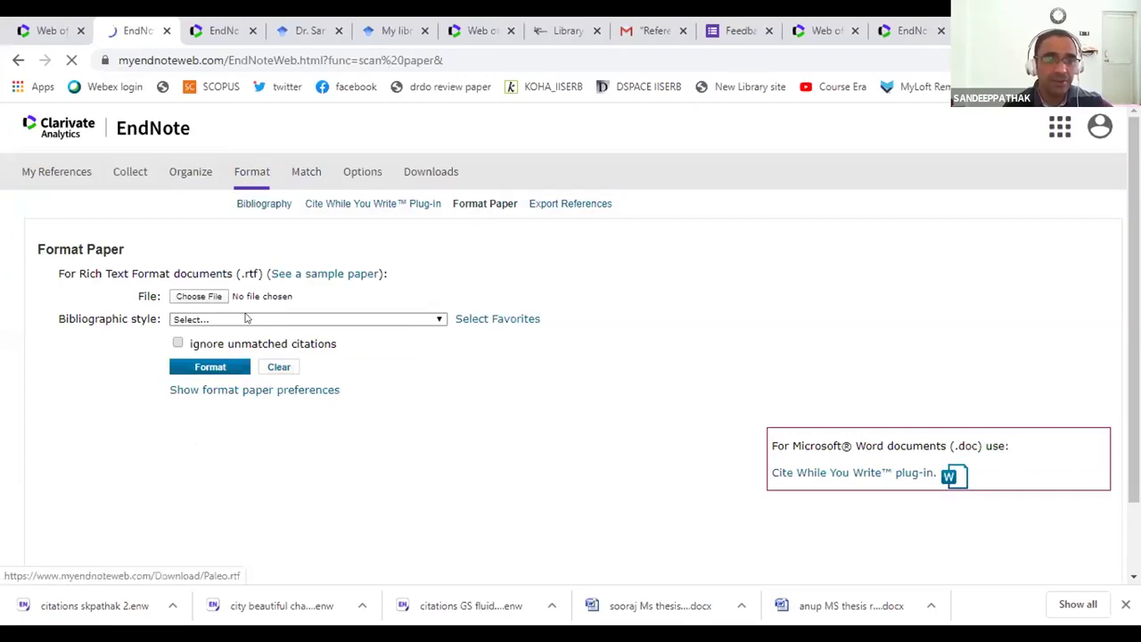
pyautogui.click(246, 319)
pyautogui.scroll(-10, 335, 445)
pyautogui.scroll(-15, 335, 446)
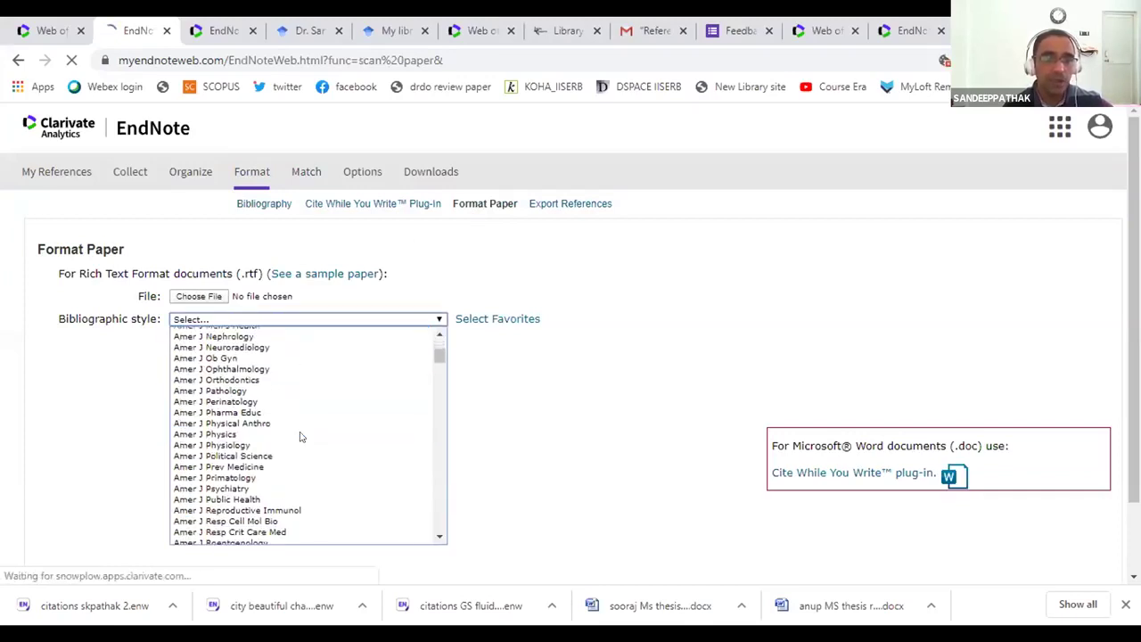
pyautogui.click(528, 256)
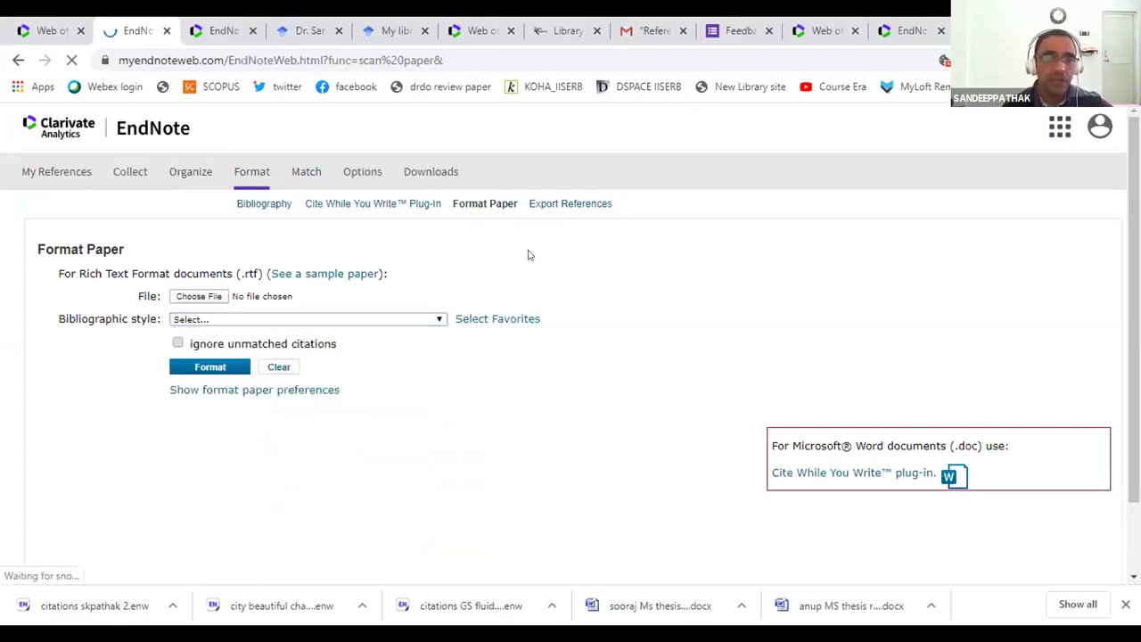
pyautogui.click(366, 173)
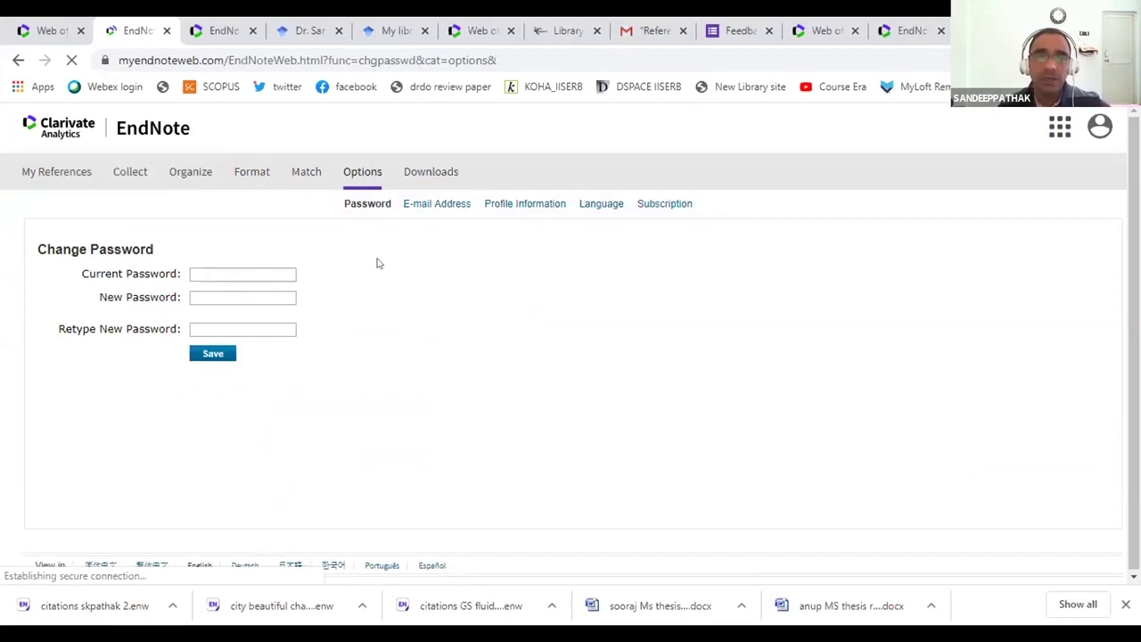
# Step: Visit EndNote Web's Downloads page, then switch to the 'Basics of Rocks' thesis in Word
pyautogui.click(434, 175)
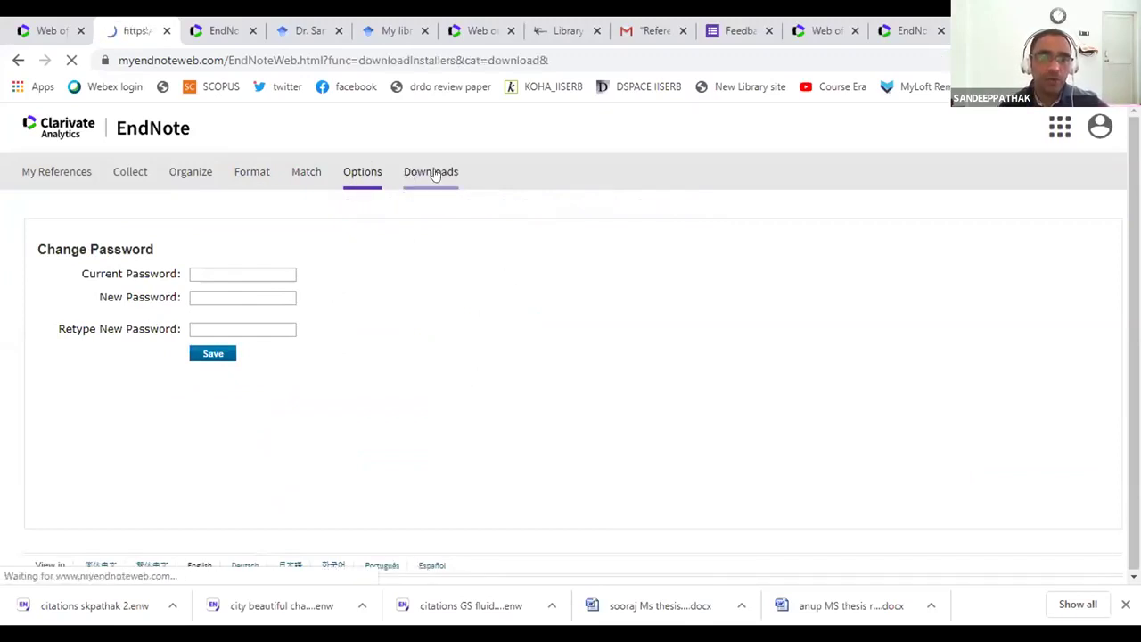
pyautogui.click(144, 399)
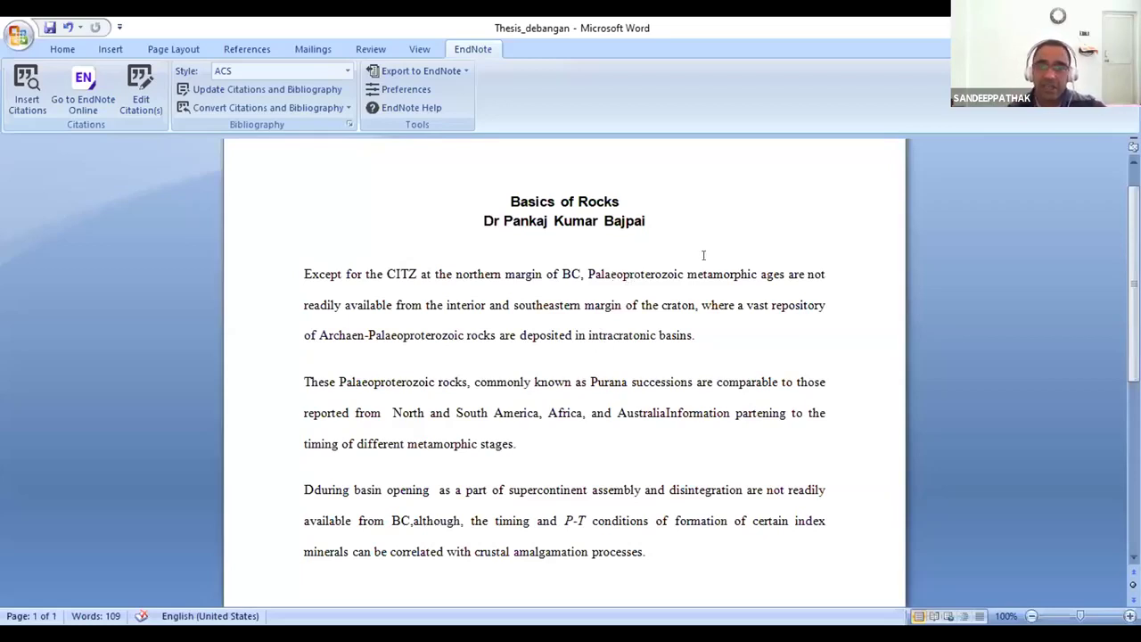
# Step: Place the cursor after 'intracratonic basins.' and open EndNote's reference search
pyautogui.click(713, 332)
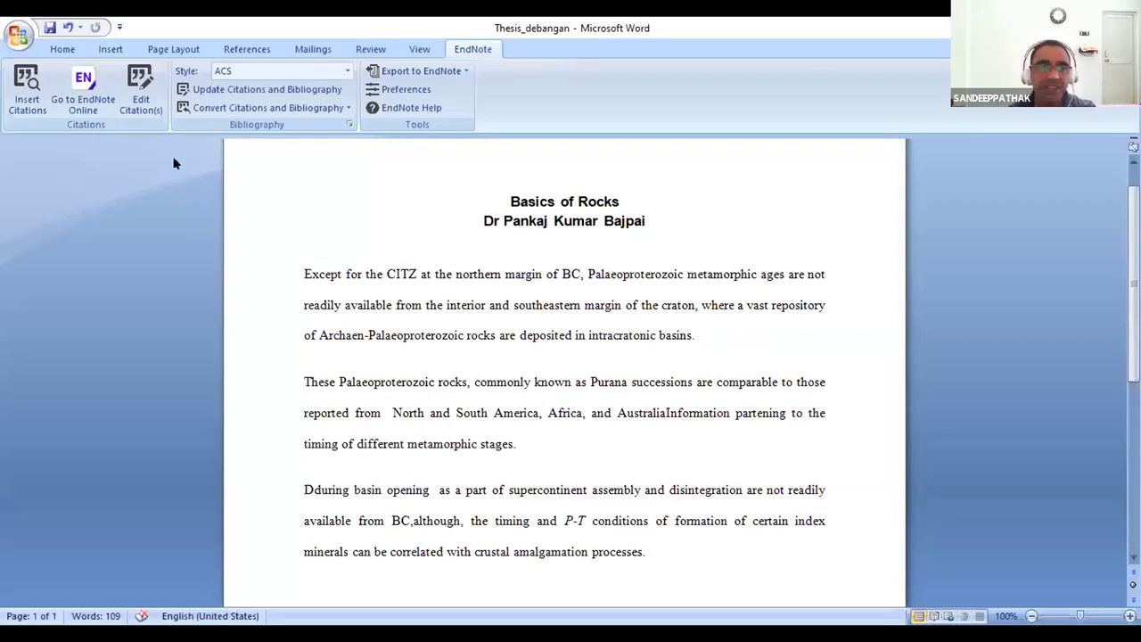
pyautogui.click(28, 85)
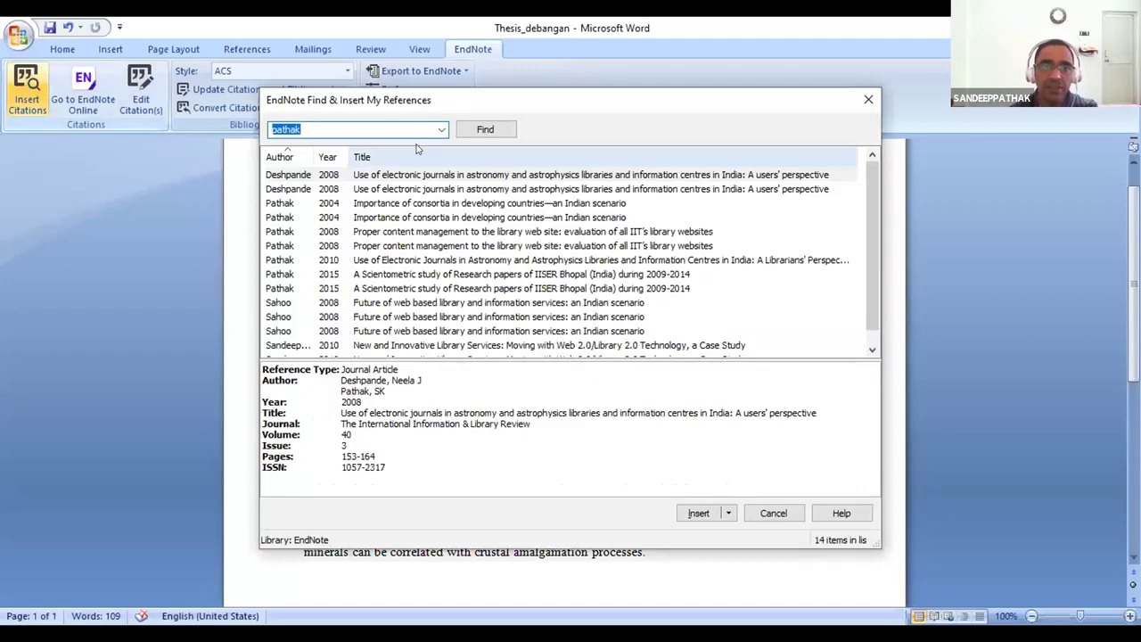
# Step: Search 'deshpande' and insert the 2008 electronic journals paper as citation 1
pyautogui.write('deshpande')
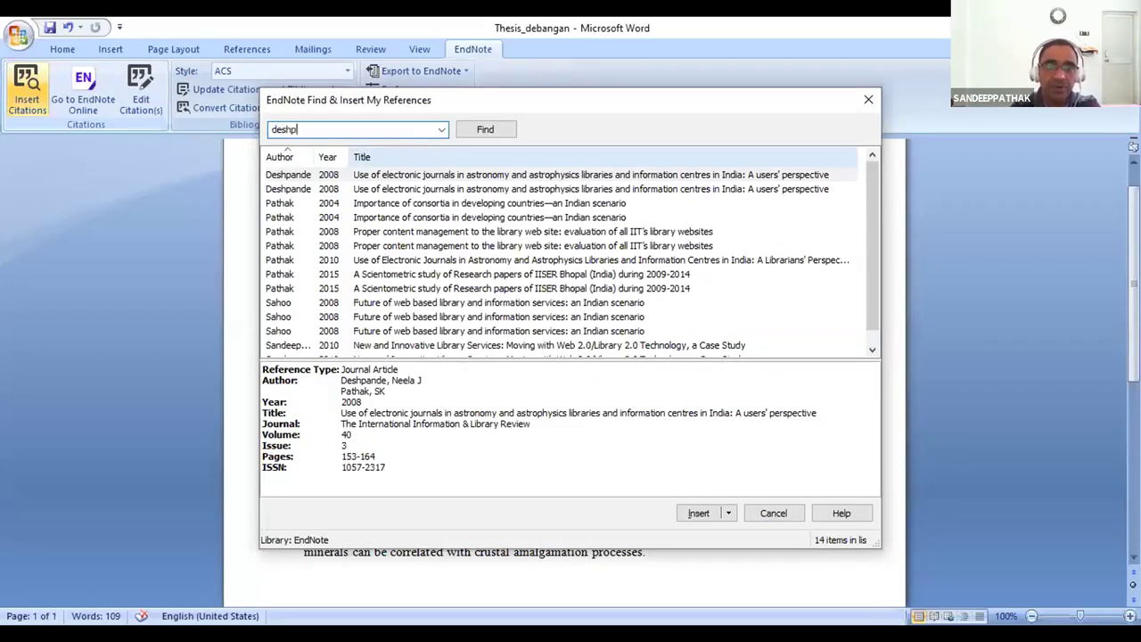
pyautogui.press('Return')
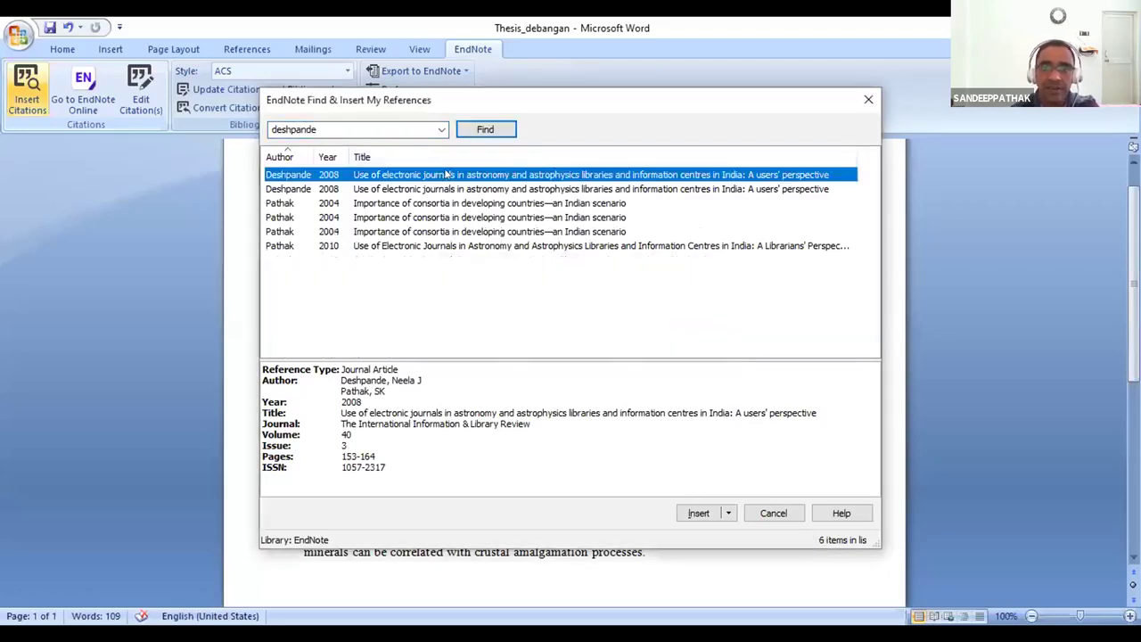
pyautogui.doubleClick(447, 174)
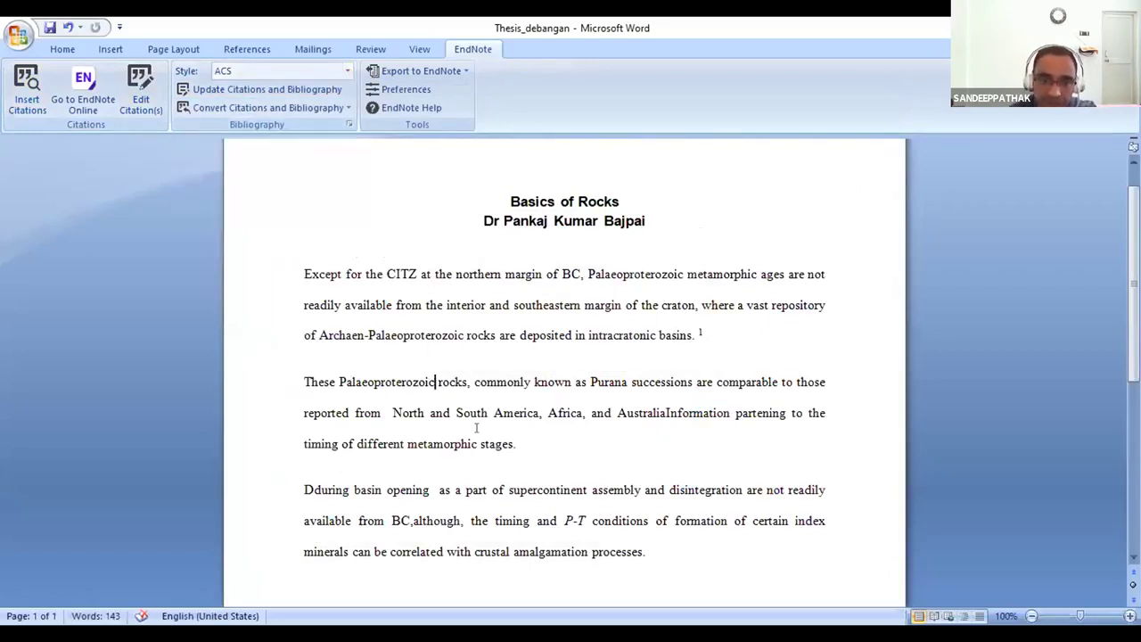
# Step: Cite the 2004 consortia paper, found by searching 'pathak', after 'Palaeoproterozoic'
pyautogui.click(461, 381)
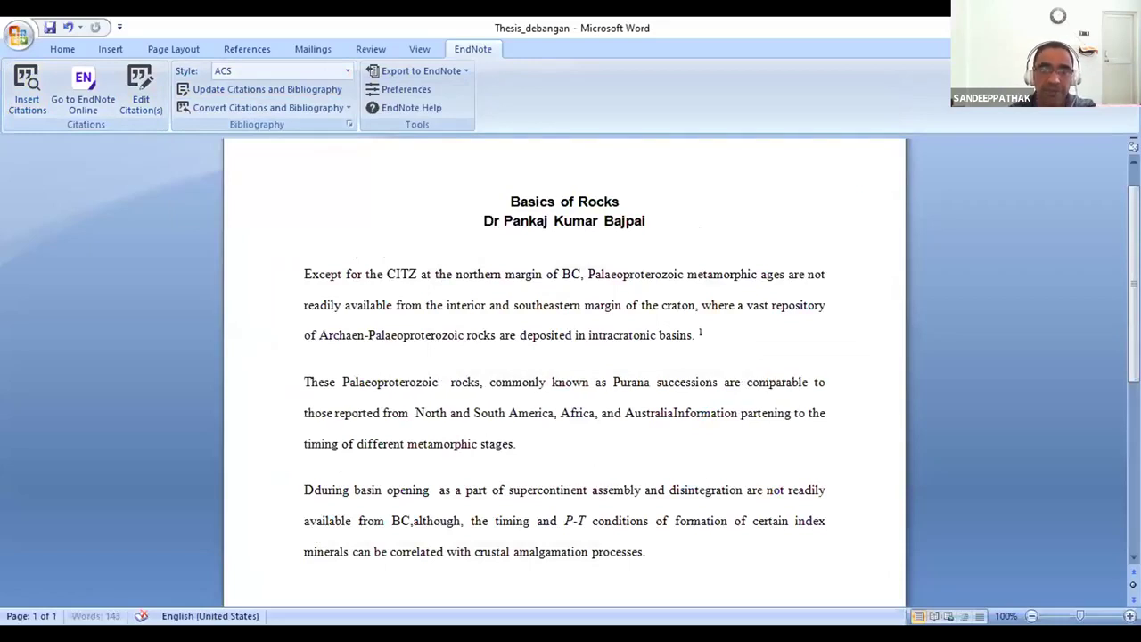
pyautogui.click(24, 93)
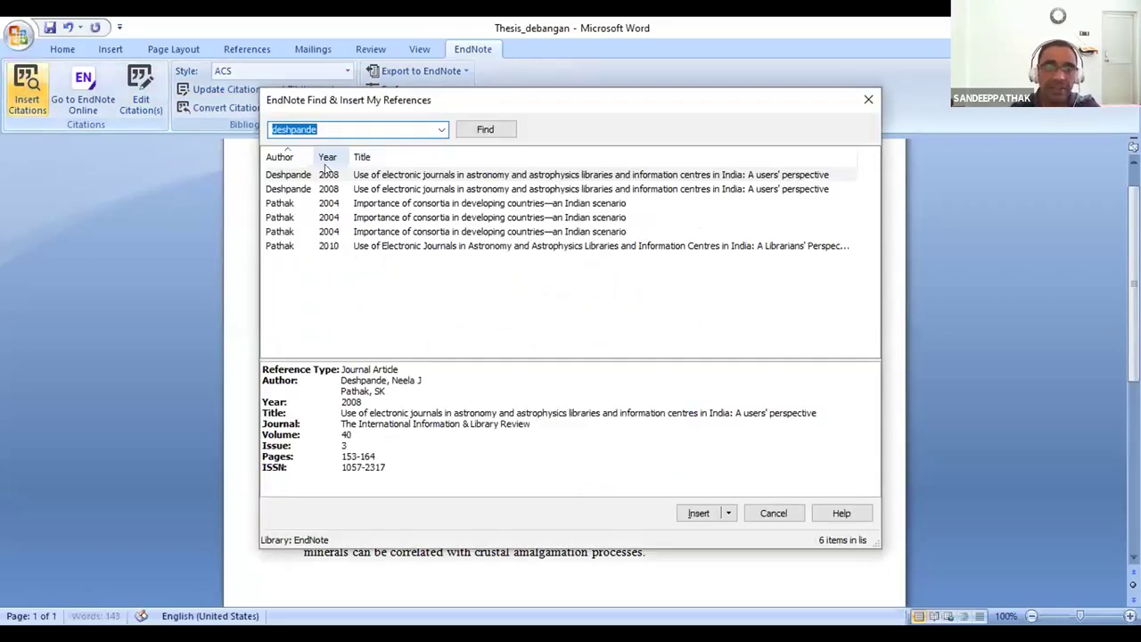
pyautogui.write('pathak')
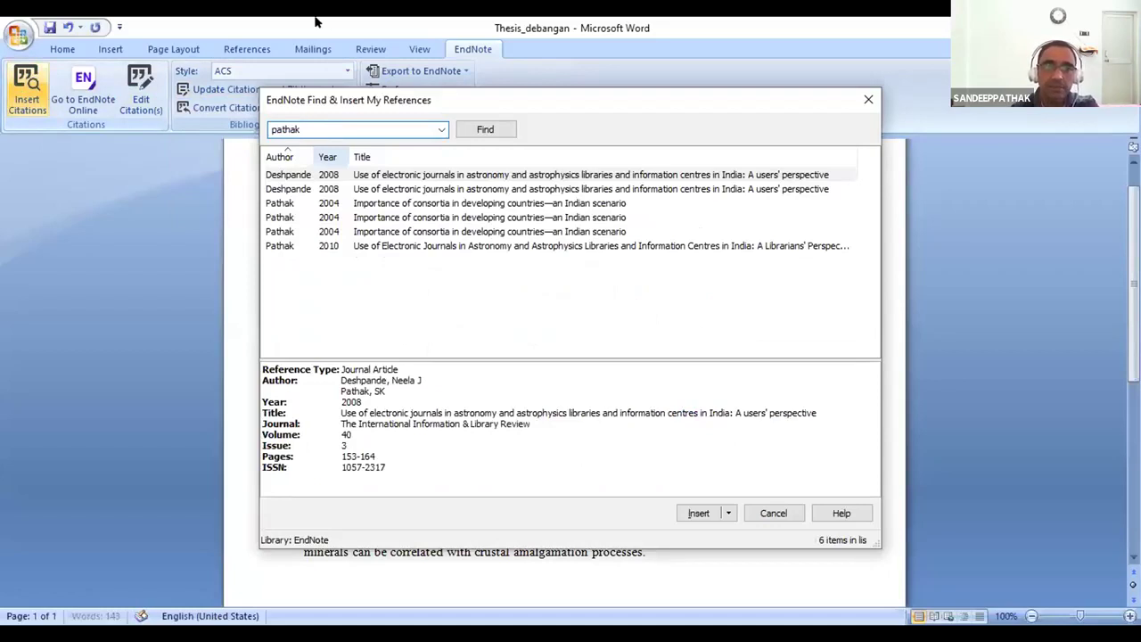
pyautogui.click(392, 220)
pyautogui.press('Return')
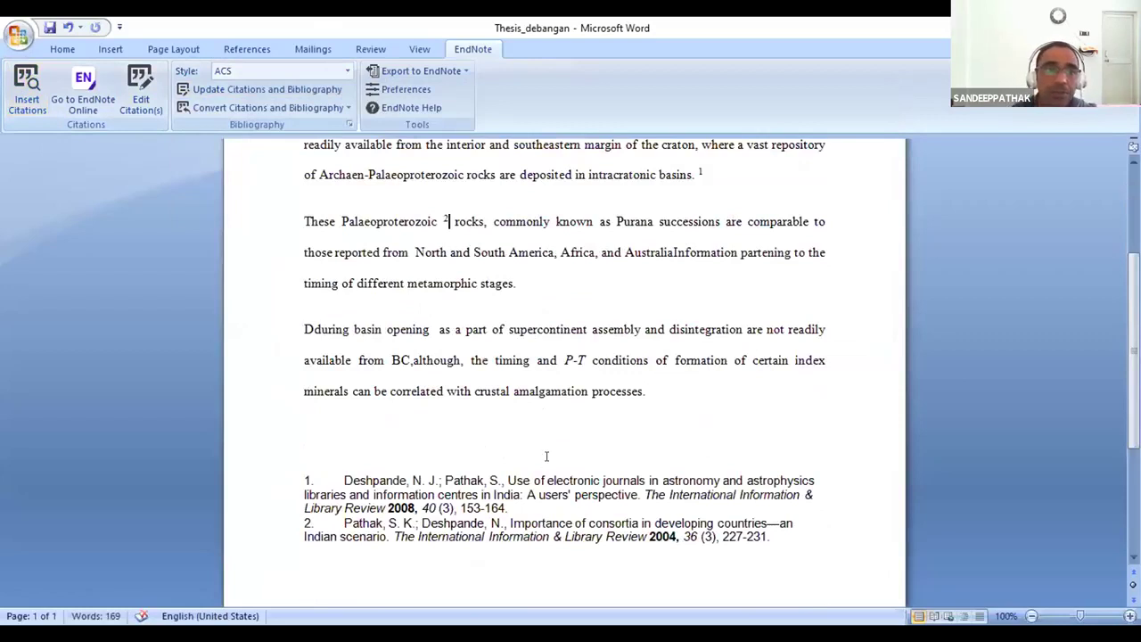
# Step: Add a bold 'References:' heading directly above the bibliography and remove the empty line below it
pyautogui.scroll(3, 540, 426)
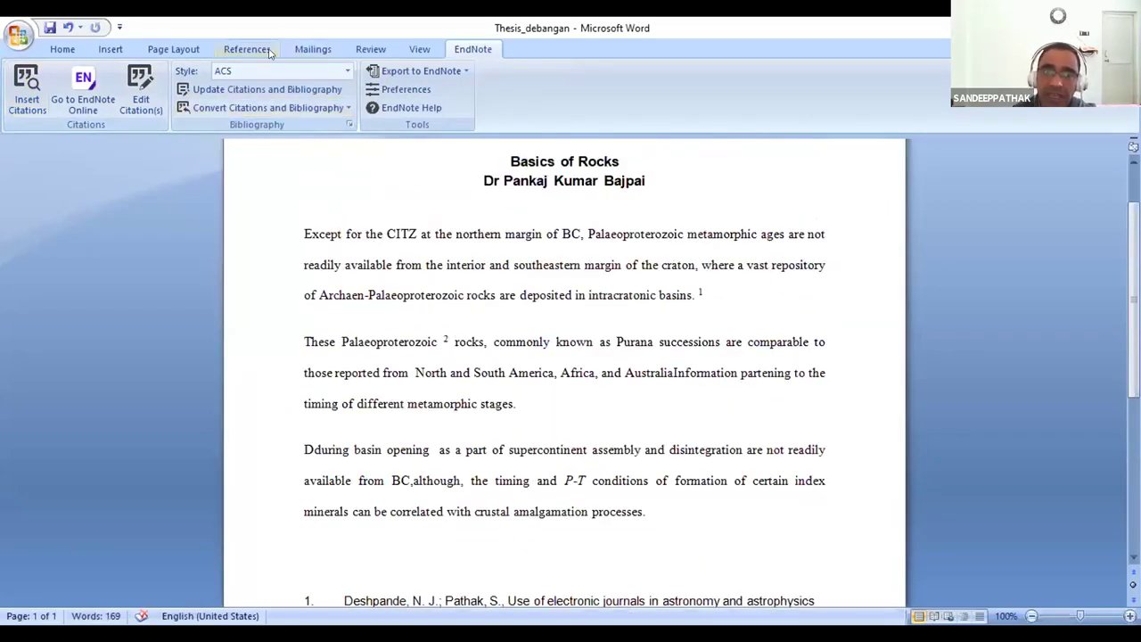
pyautogui.scroll(-1, 649, 428)
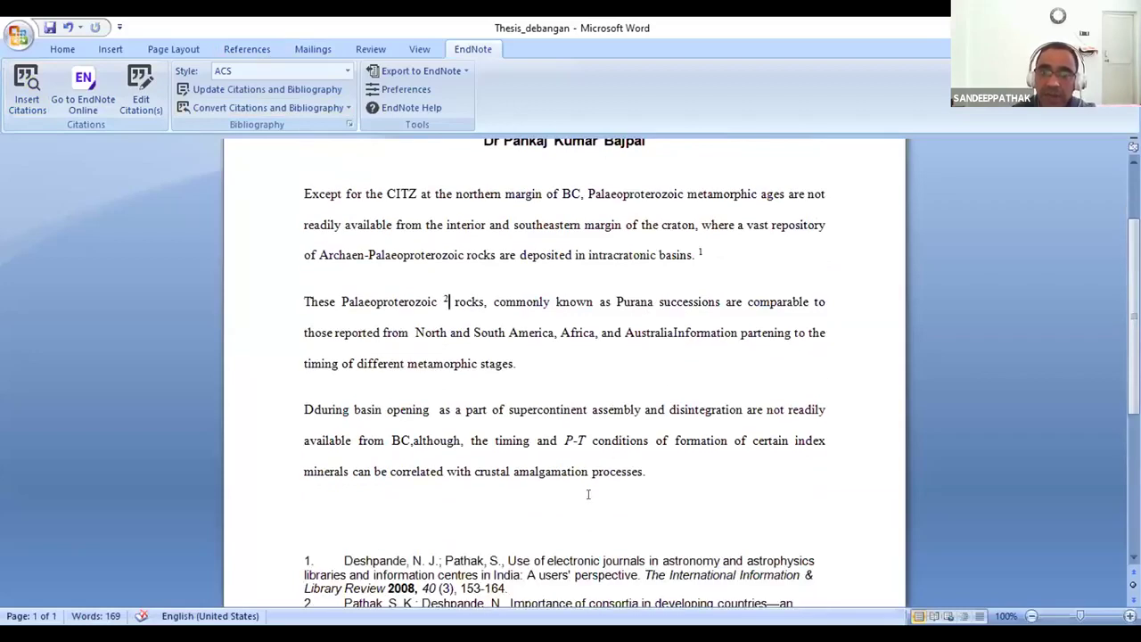
pyautogui.click(487, 507)
pyautogui.write('References:')
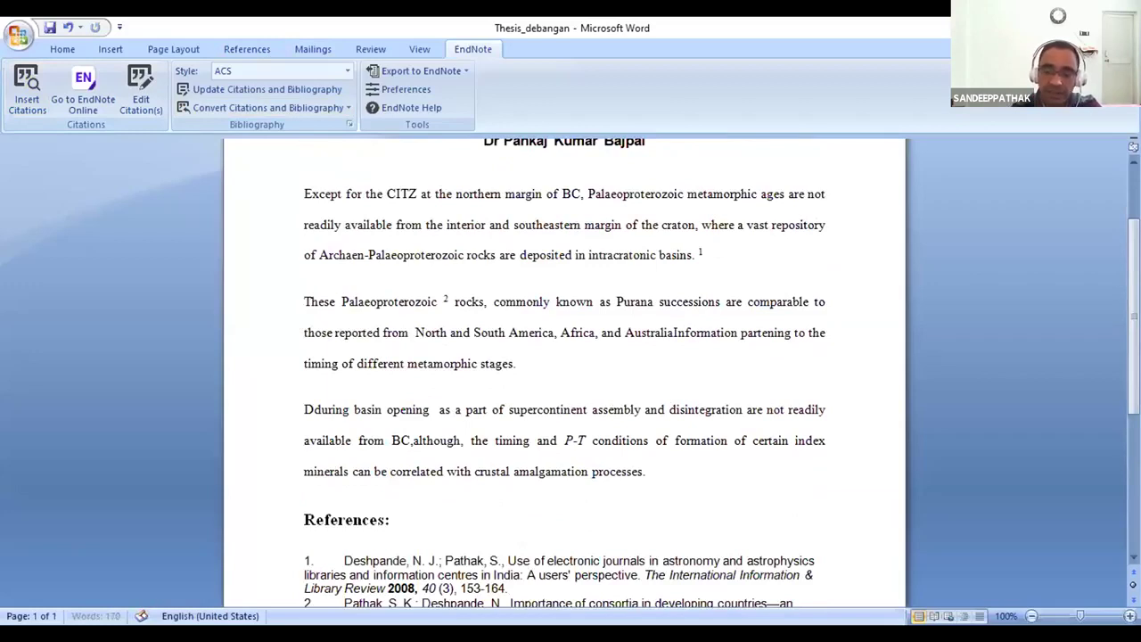
pyautogui.press('Delete')
# Step: Place the caret at the end of the paragraph, after 'processes'
pyautogui.click(409, 363)
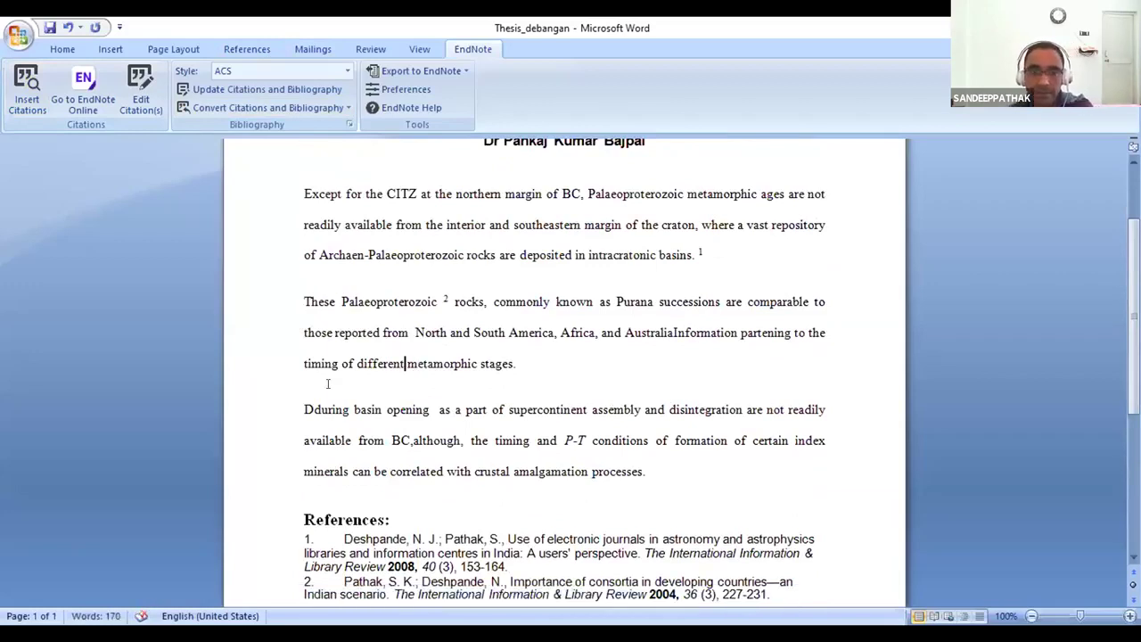
pyautogui.scroll(-1, 551, 213)
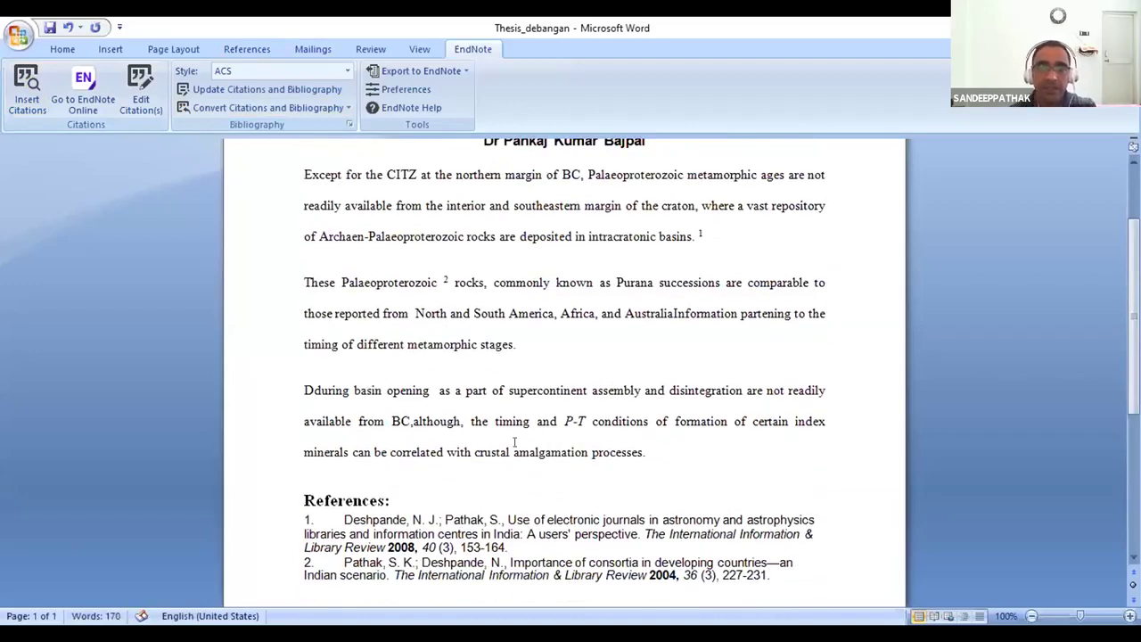
pyautogui.click(659, 455)
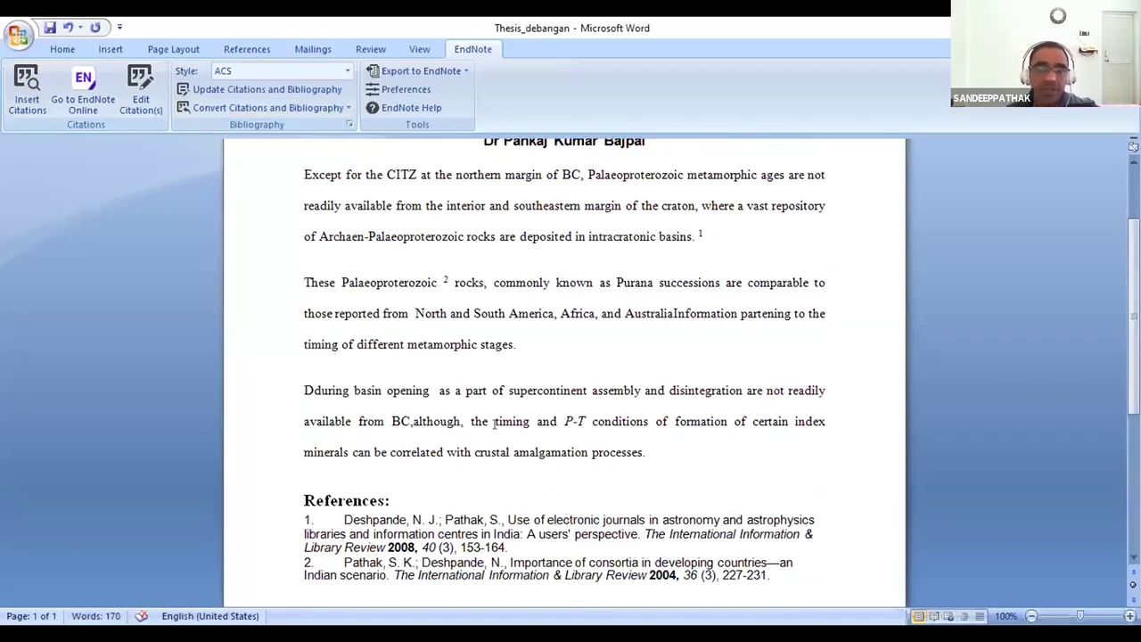
# Step: Search the references for 'sahu' and cite the Web 2.0 library services paper after 'crustal'
pyautogui.click(8, 101)
pyautogui.write('sahu')
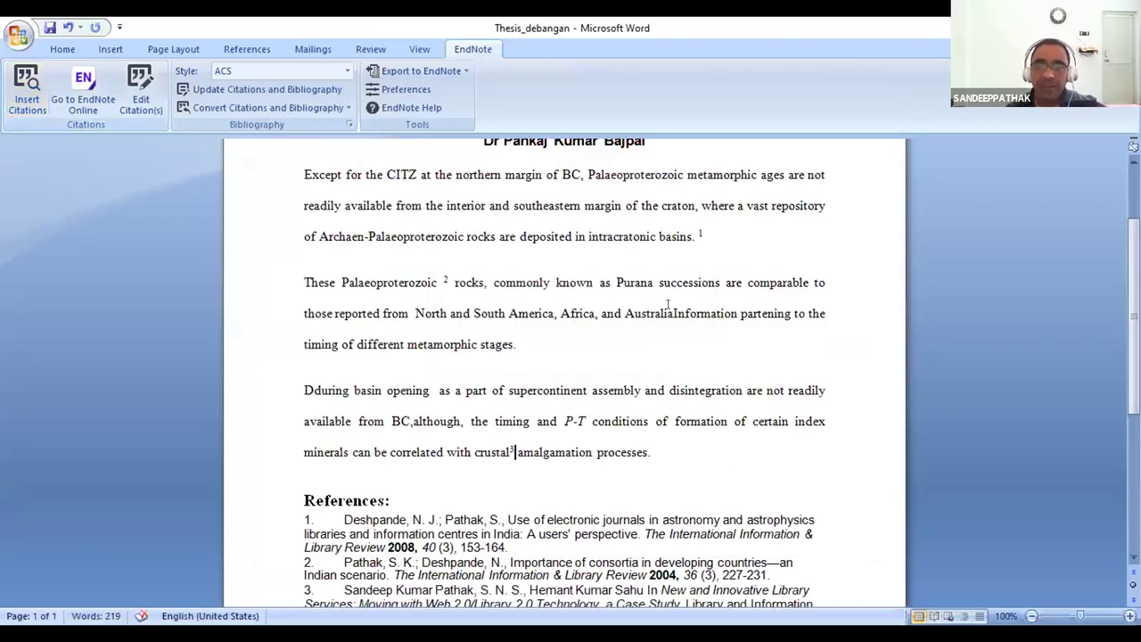
pyautogui.scroll(1, 686, 465)
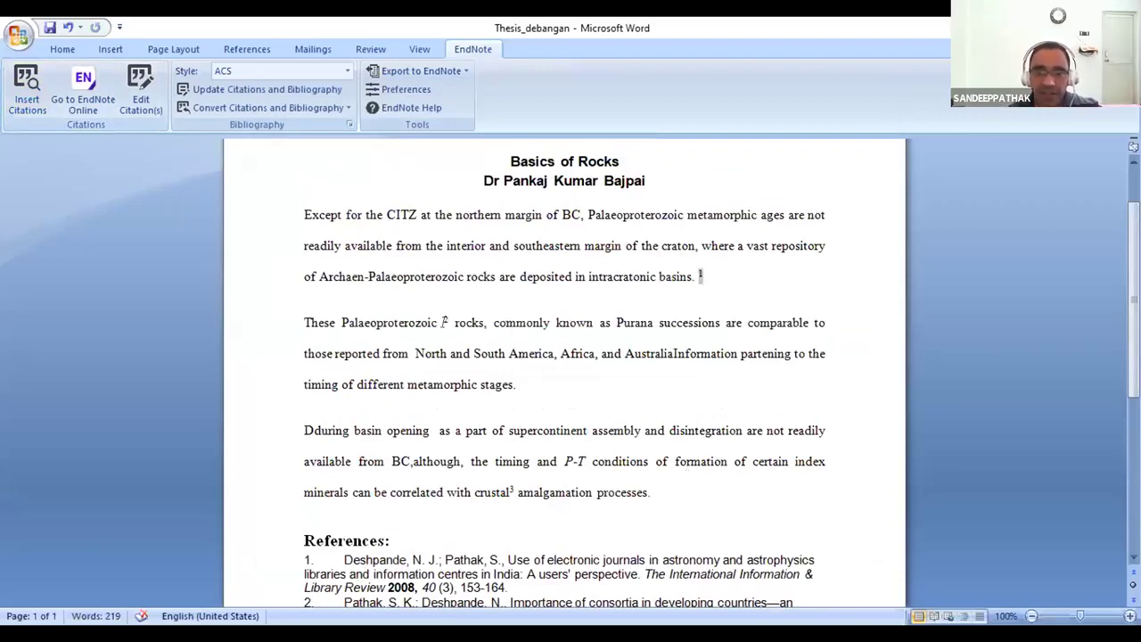
# Step: Switch the citation style from ACS to IEEE, giving bracketed citations [1]–[3]
pyautogui.click(443, 431)
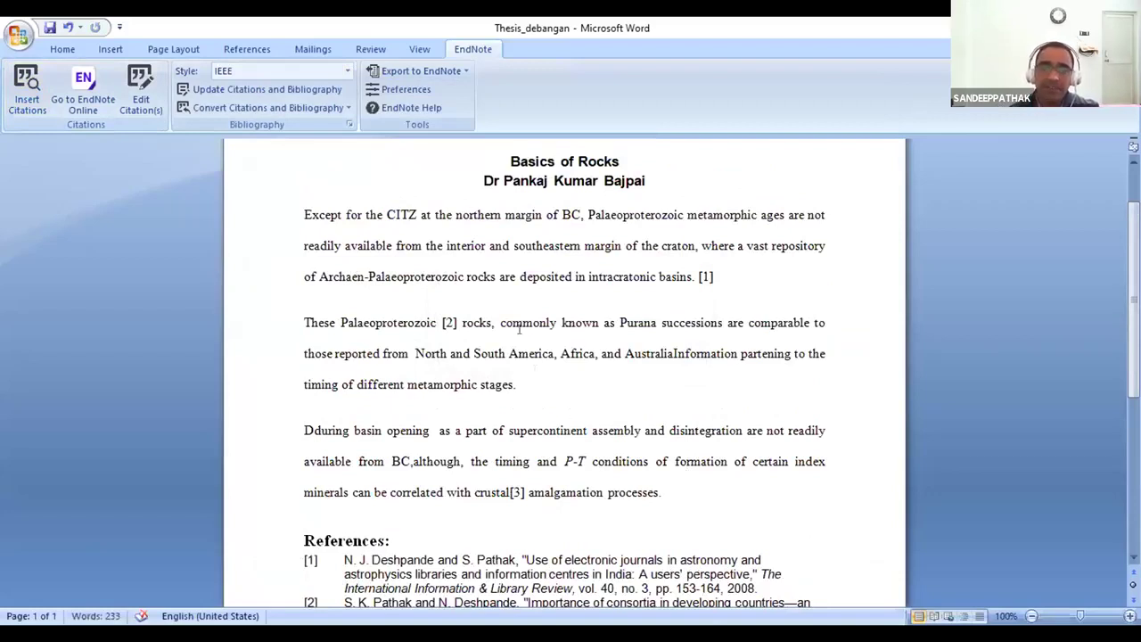
pyautogui.scroll(-4, 519, 329)
pyautogui.scroll(3, 526, 334)
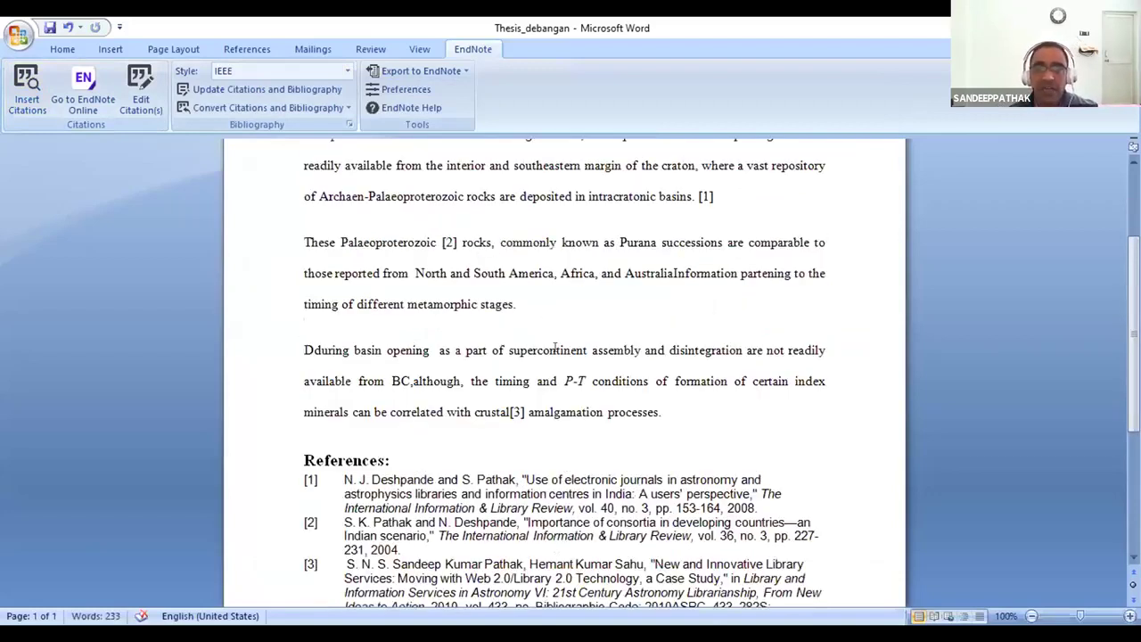
pyautogui.scroll(-4, 371, 416)
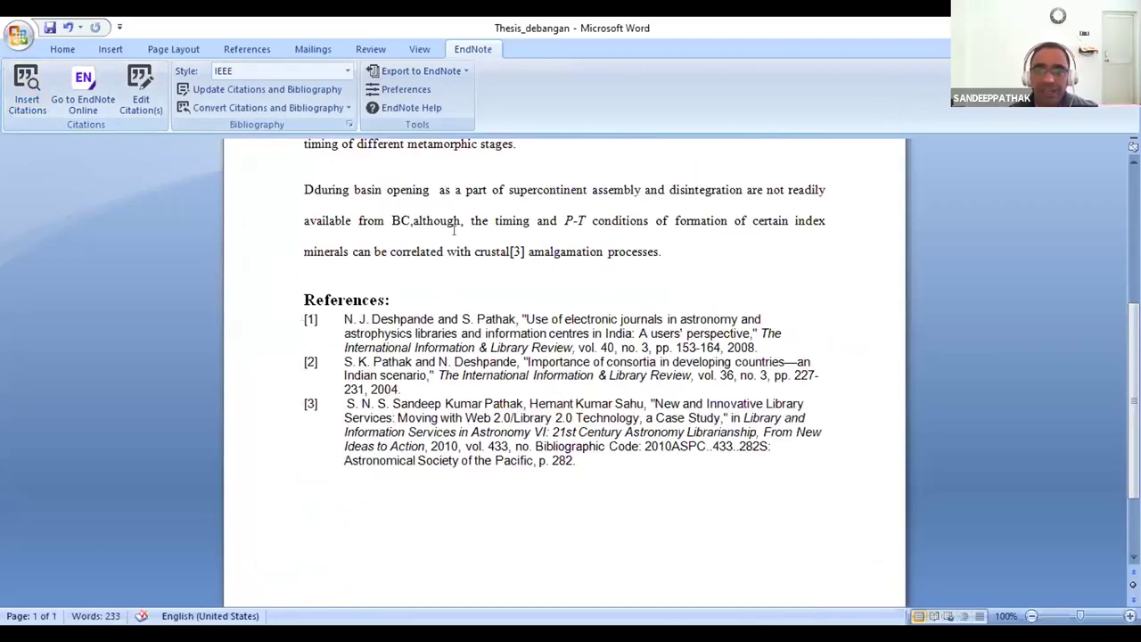
pyautogui.scroll(3, 454, 229)
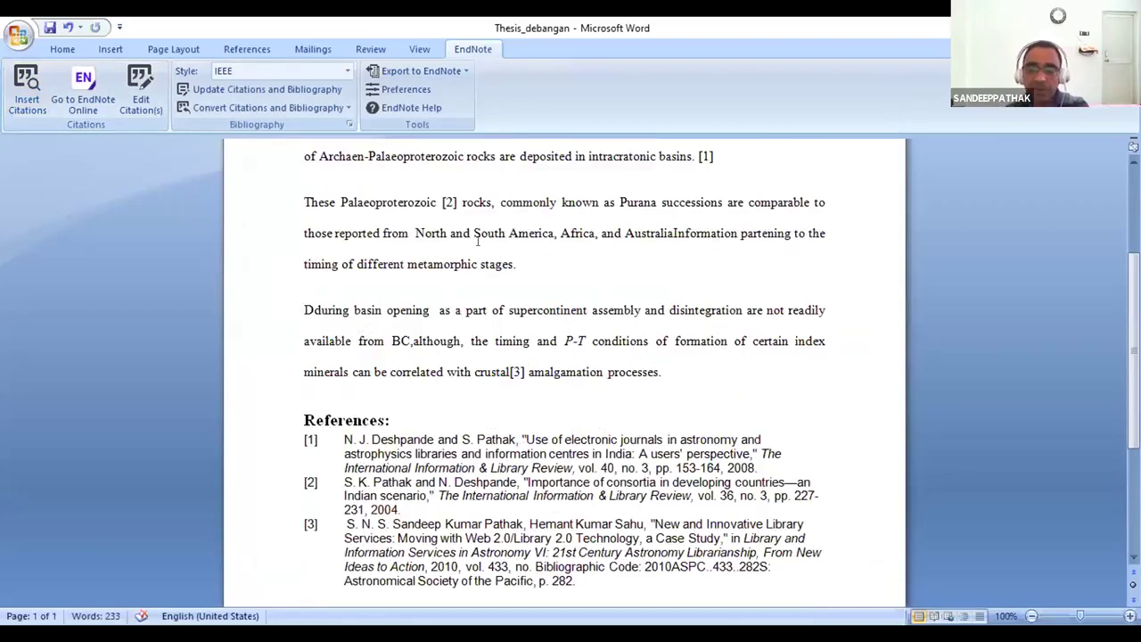
pyautogui.moveTo(459, 202); pyautogui.dragTo(441, 202)
pyautogui.press('Delete')
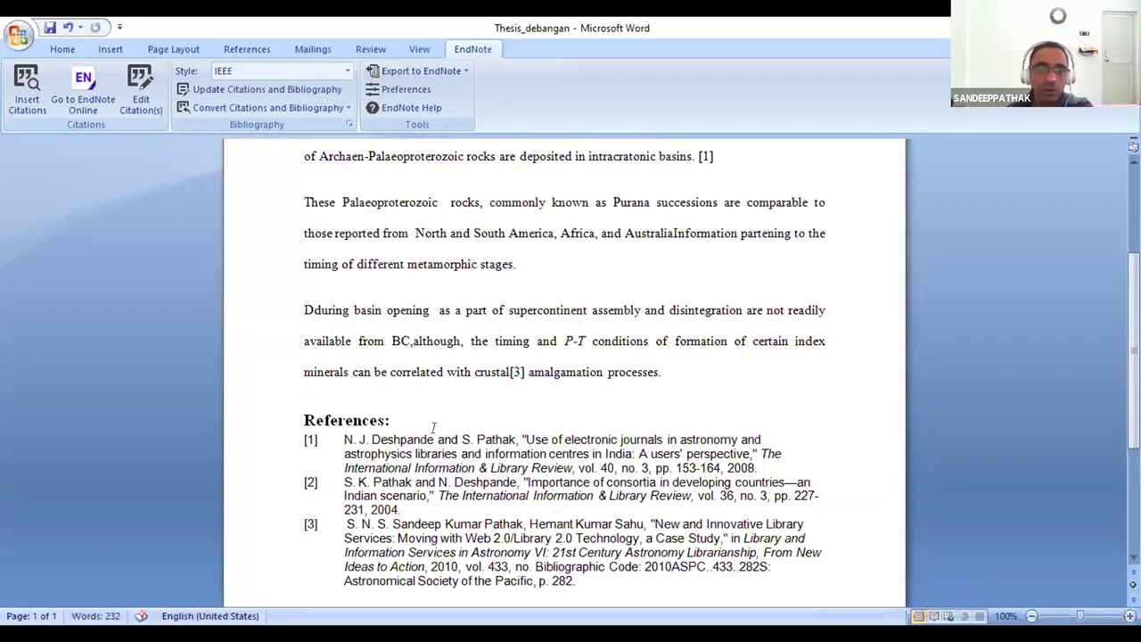
pyautogui.click(434, 432)
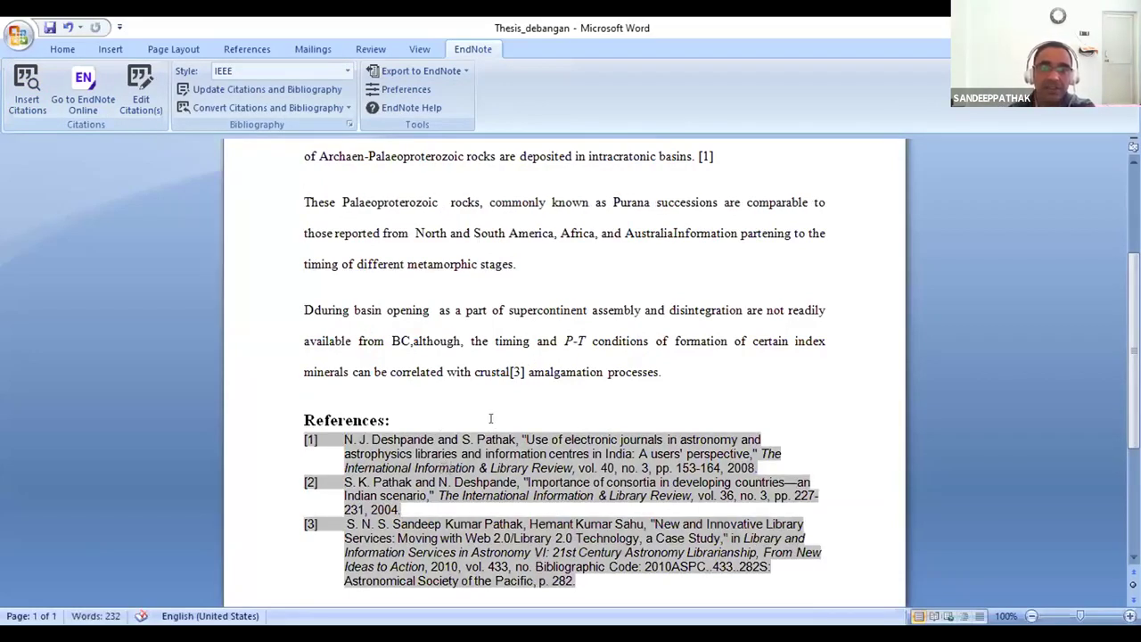
pyautogui.scroll(2, 490, 418)
pyautogui.click(522, 416)
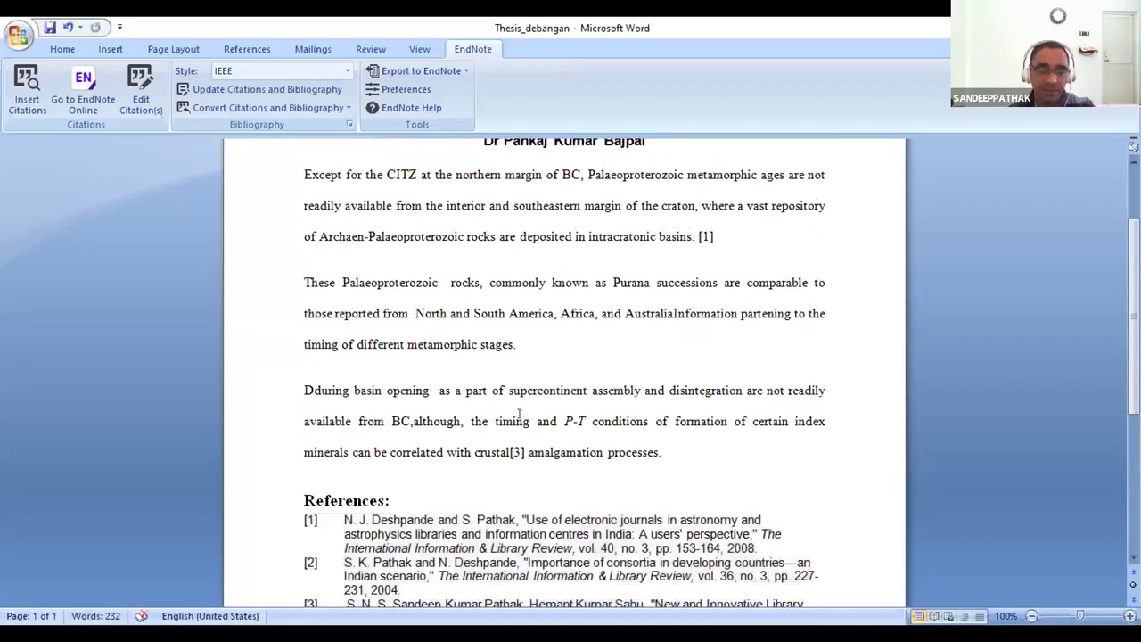
pyautogui.hotkey('ctrl', 'r')
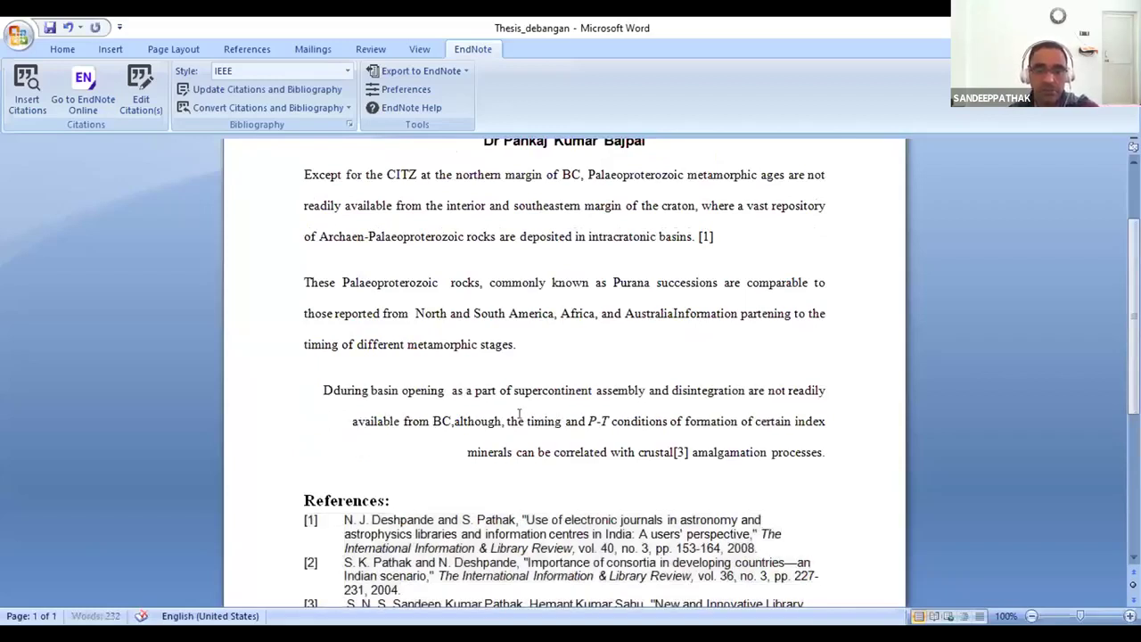
pyautogui.hotkey('ctrl', 'j')
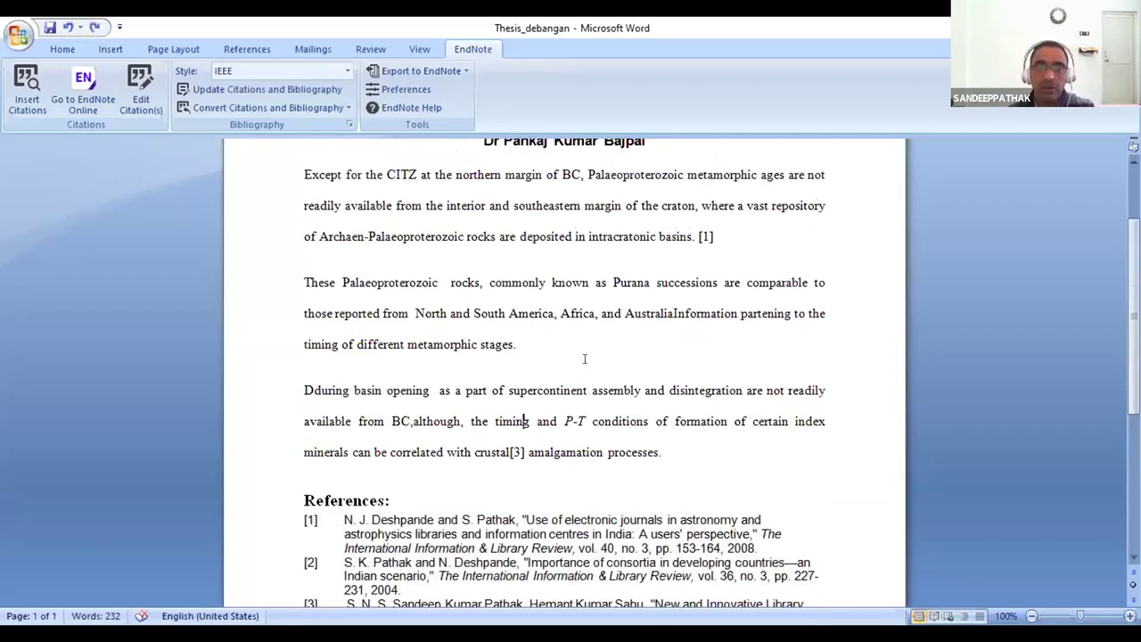
pyautogui.scroll(-2, 585, 360)
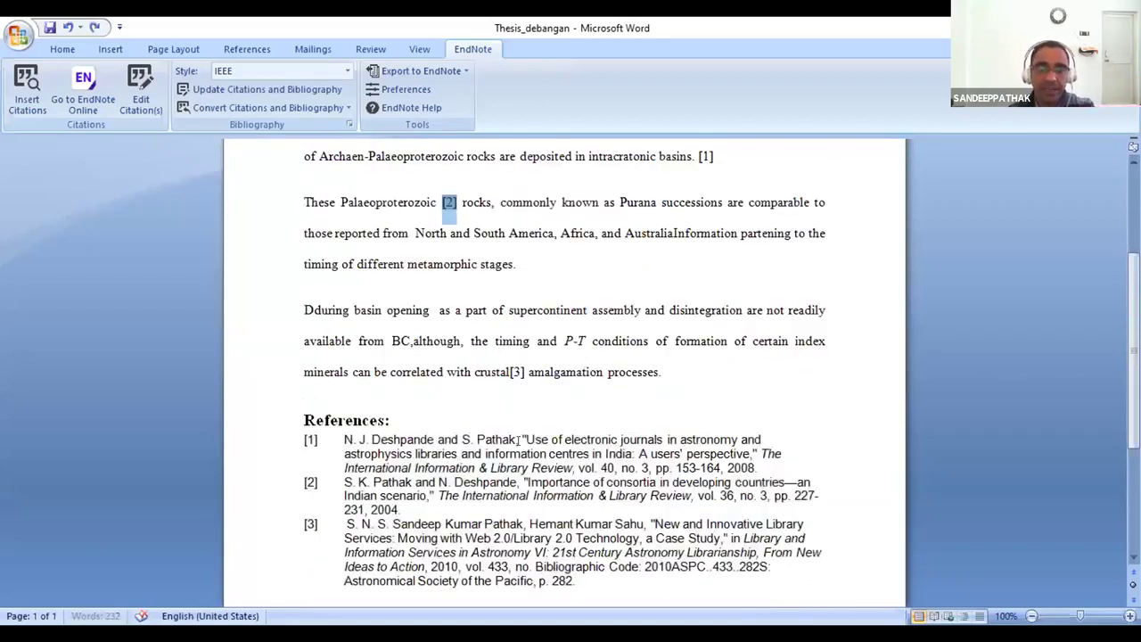
pyautogui.click(287, 506)
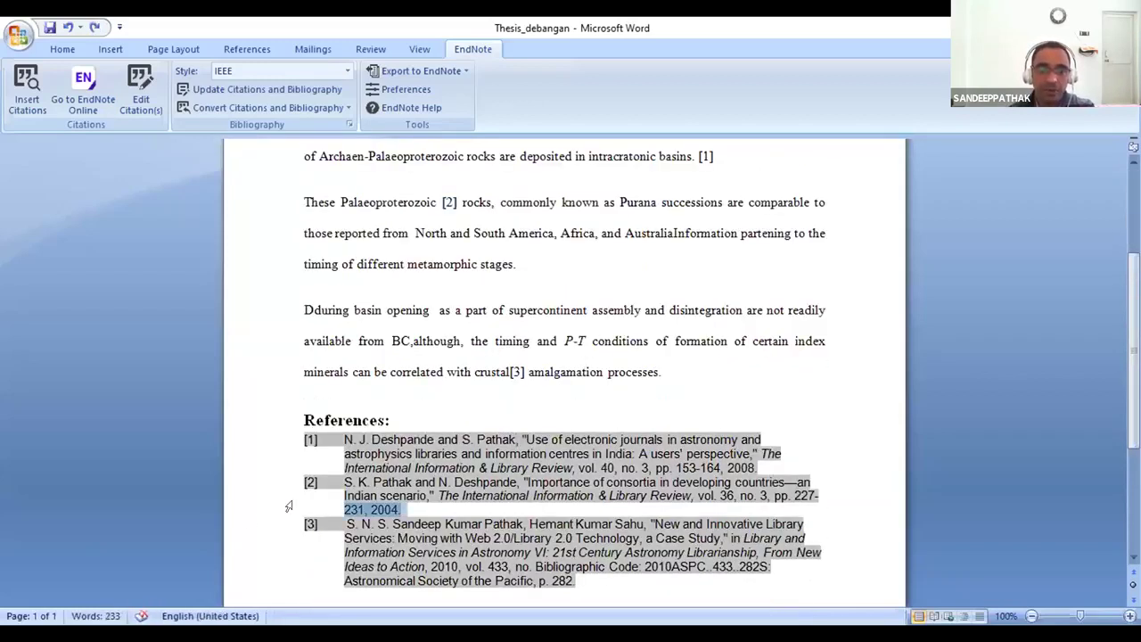
pyautogui.doubleClick(248, 489)
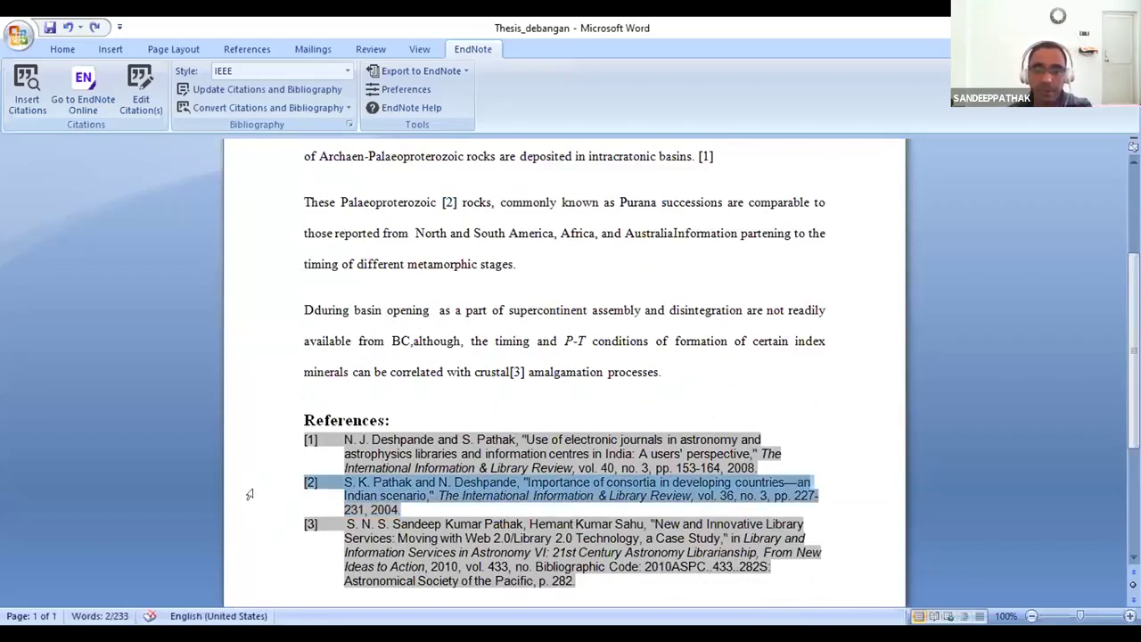
pyautogui.press('Delete')
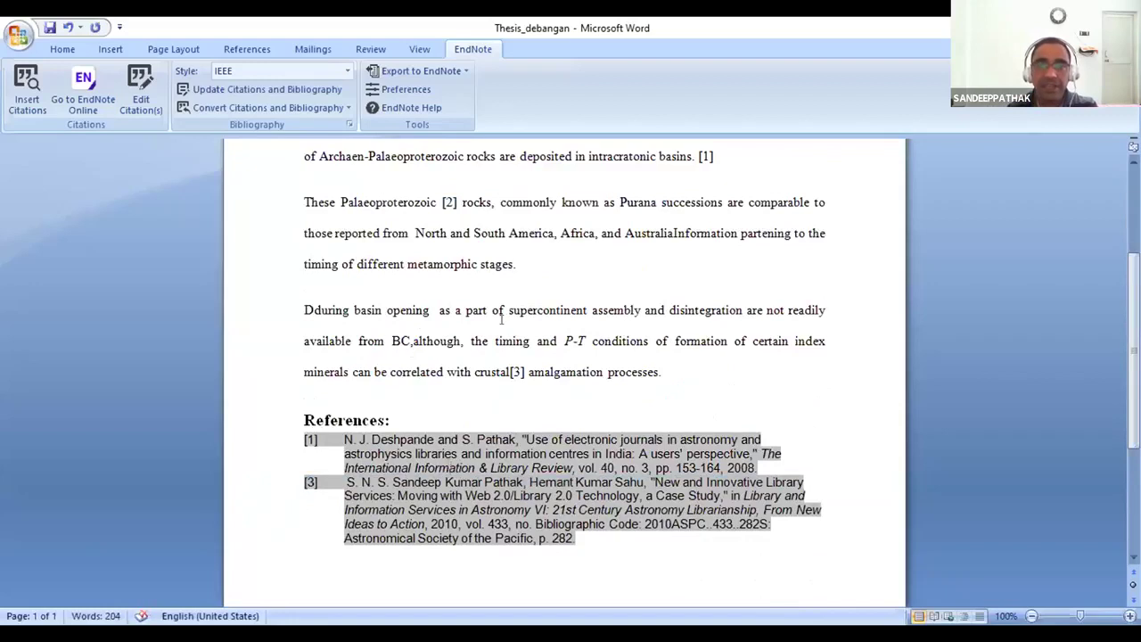
pyautogui.hotkey('ctrl', 'z')
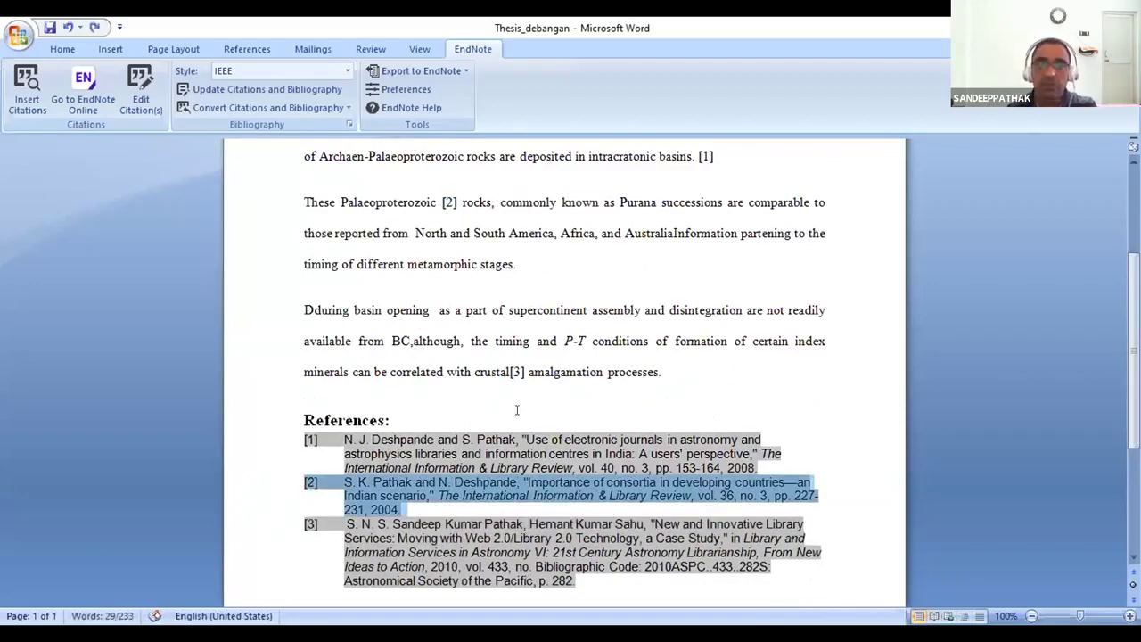
pyautogui.click(516, 410)
pyautogui.scroll(5, 516, 408)
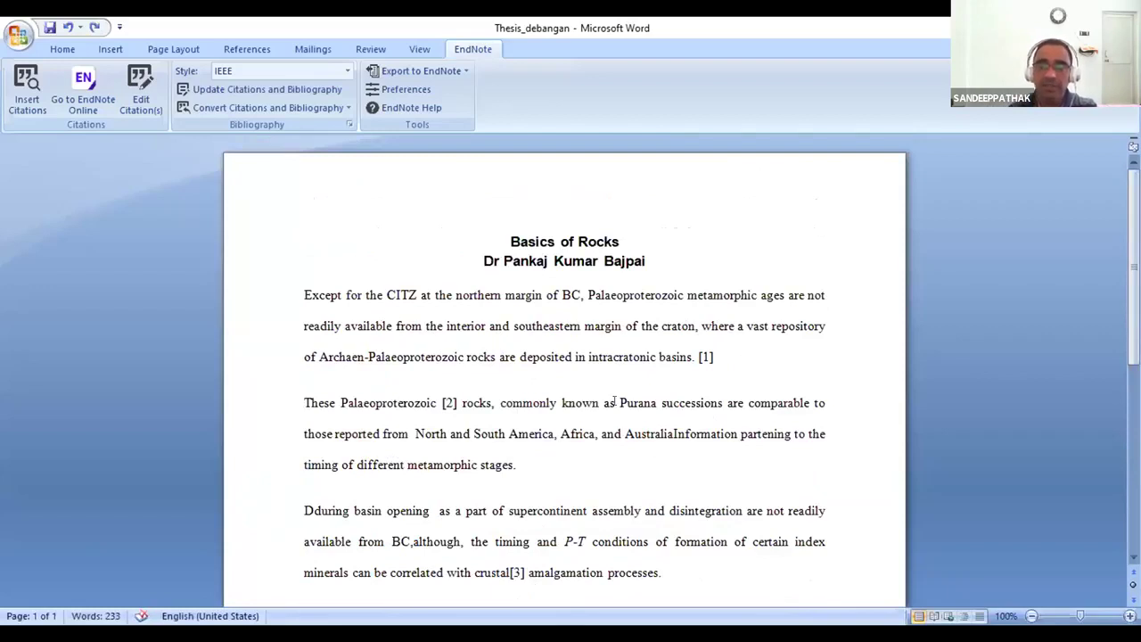
# Step: Position the caret right after 'stages.' and delete the stray character there
pyautogui.scroll(-1, 637, 420)
pyautogui.click(733, 318)
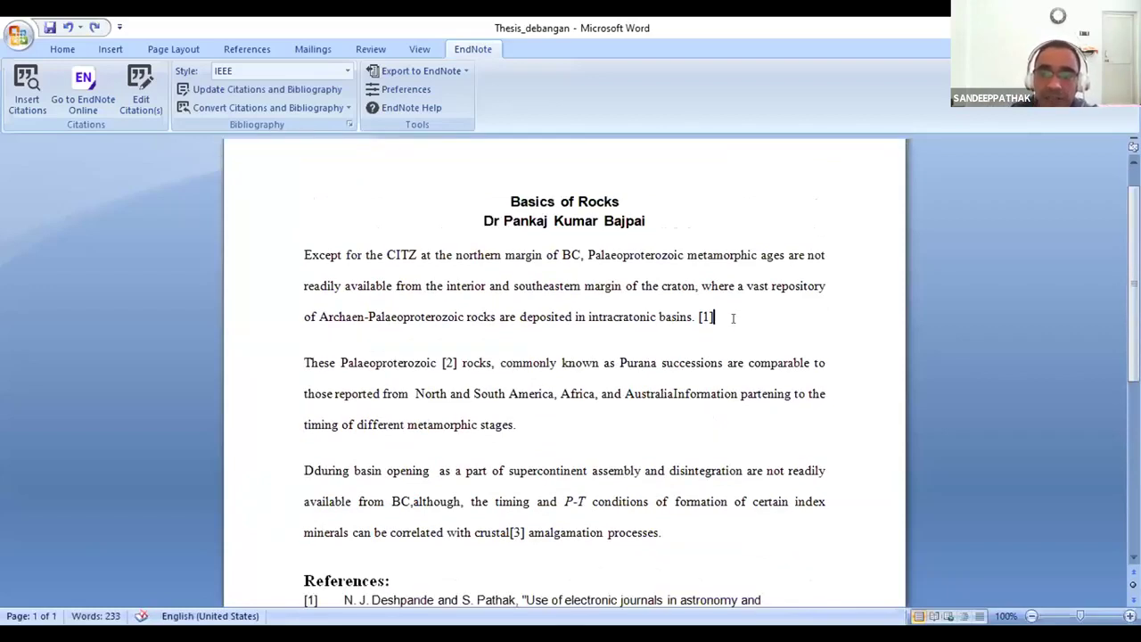
pyautogui.click(568, 420)
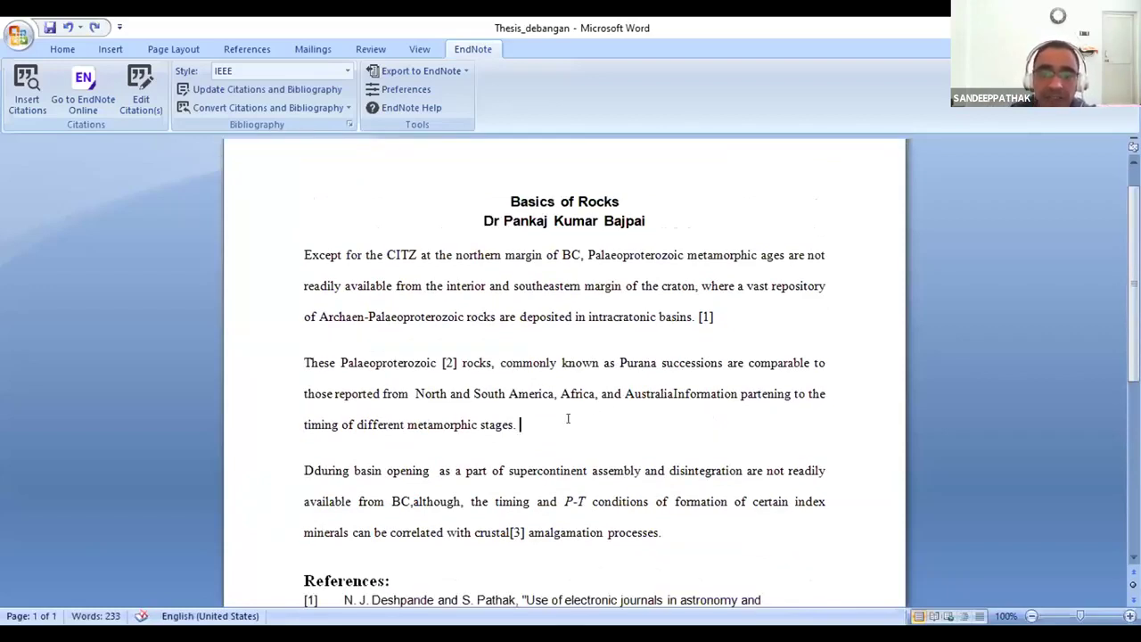
pyautogui.click(28, 89)
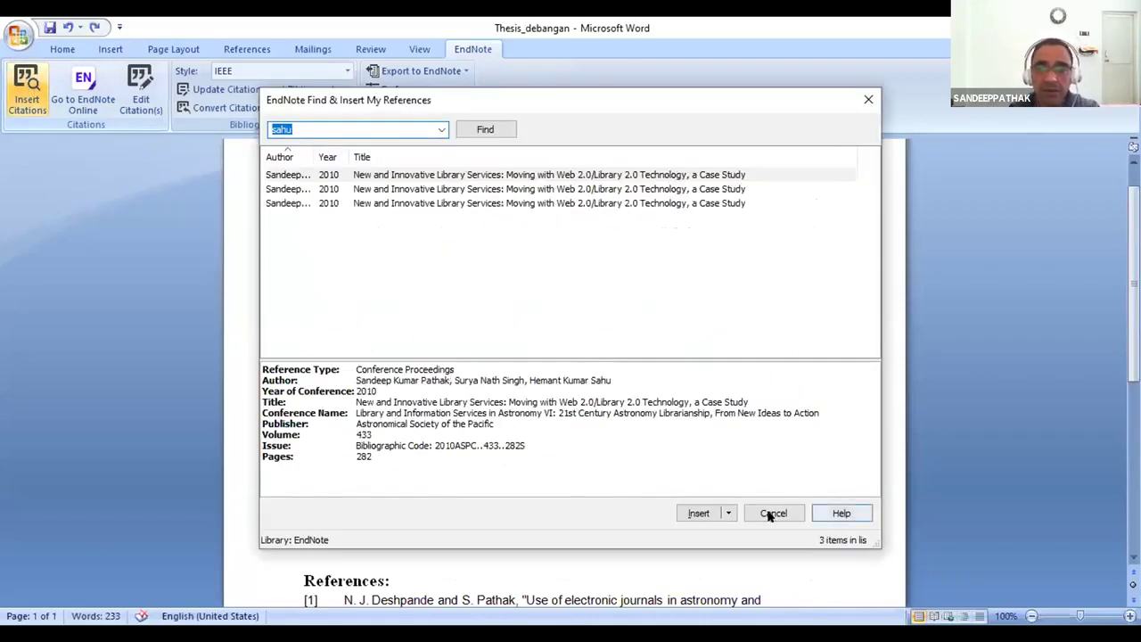
pyautogui.click(772, 513)
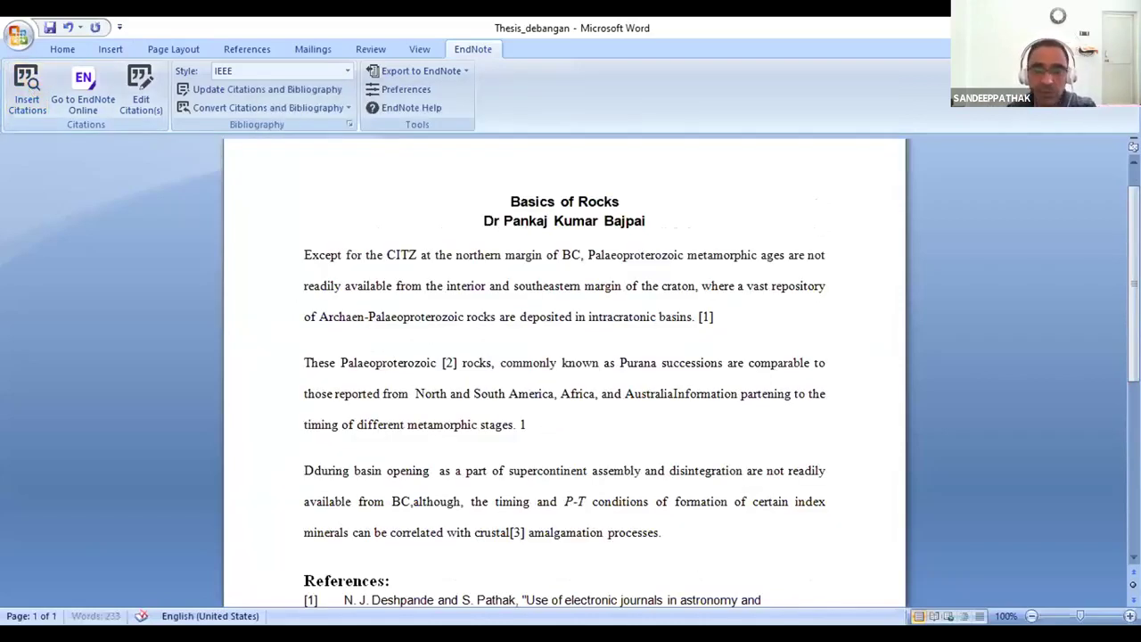
pyautogui.press('BackSpace')
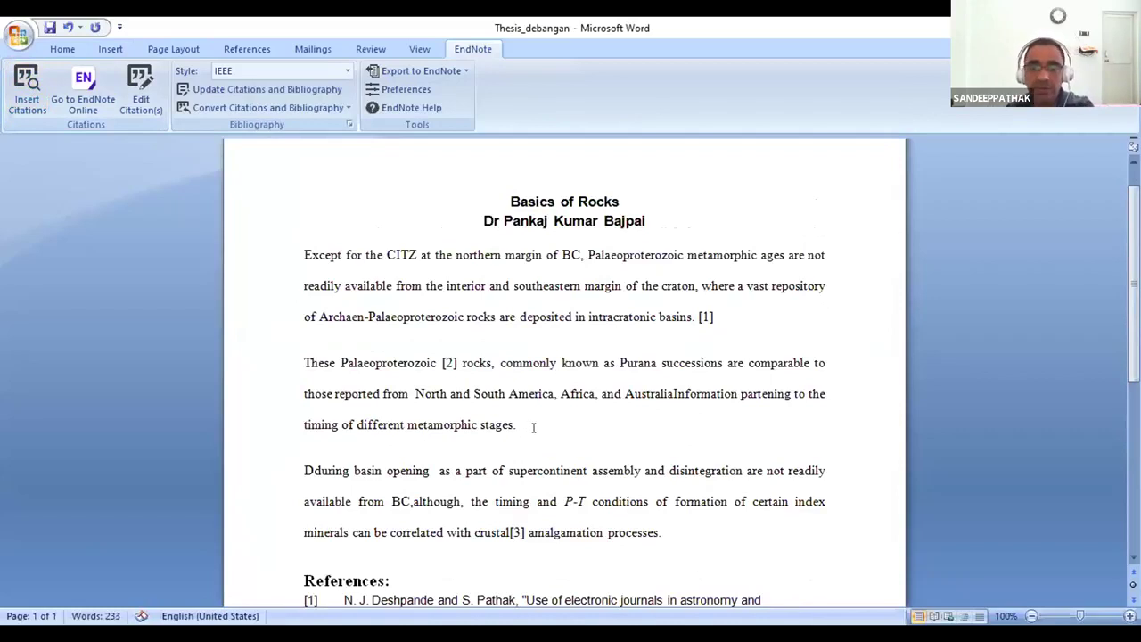
# Step: Insert the Web 2.0 library services paper as a citation after 'stages.'
pyautogui.click(23, 97)
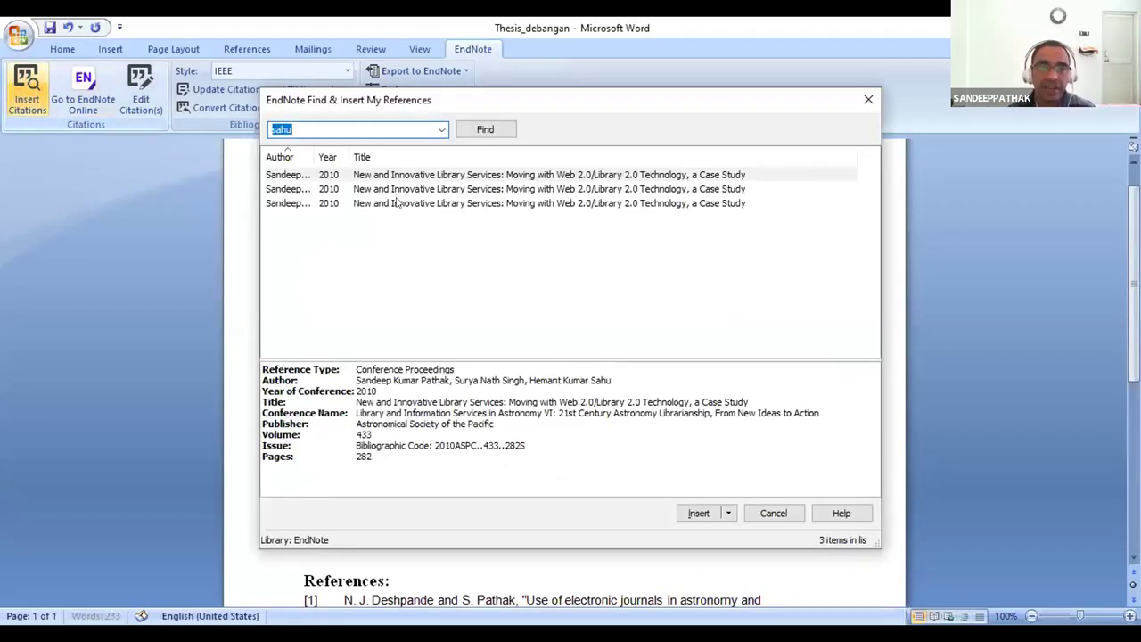
pyautogui.click(399, 203)
pyautogui.doubleClick(398, 203)
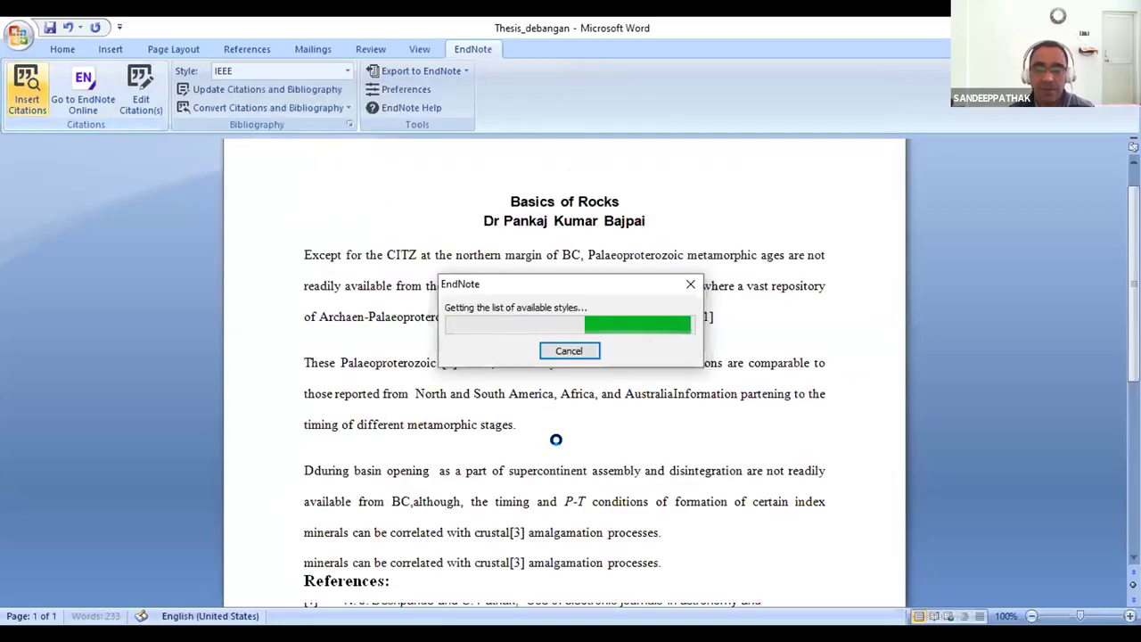